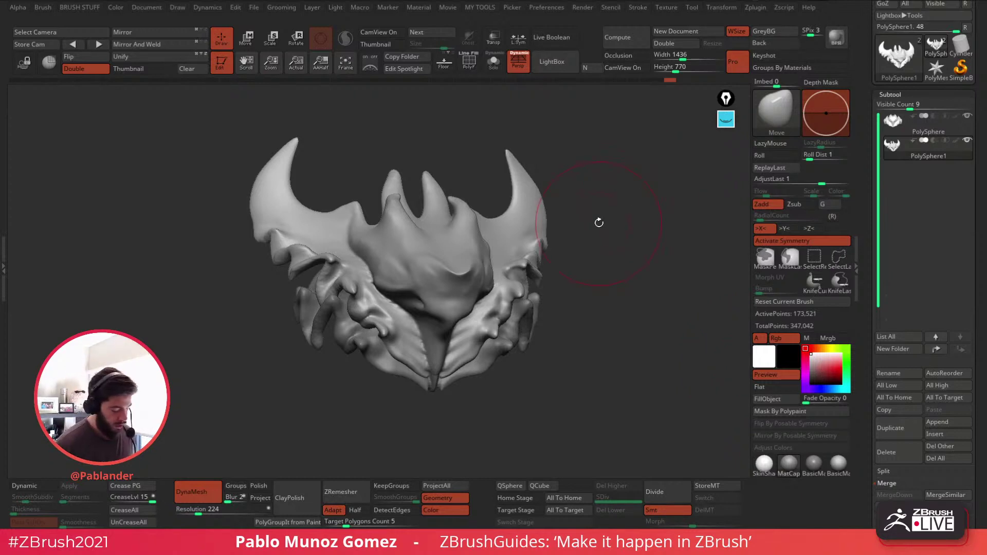
Step: Adjust the Move brush and nudge the brow area of the upper head sculpt
mouse_move(599, 222)
mouse_down()
mouse_move(579, 252)
mouse_move(594, 257)
mouse_move(558, 259)
mouse_up()
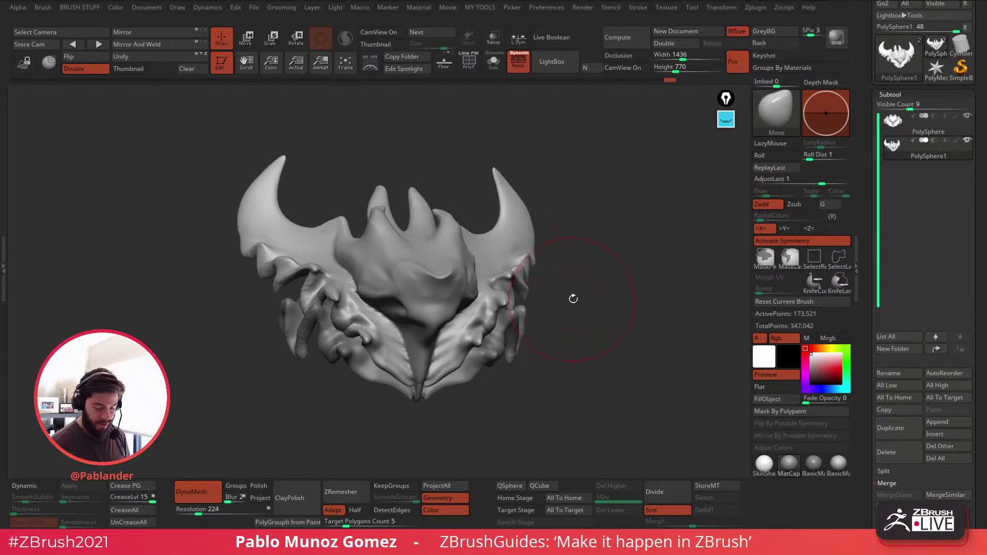
mouse_move(585, 275)
alt+mouse_down()
mouse_move(570, 269)
mouse_move(594, 257)
alt+mouse_up()
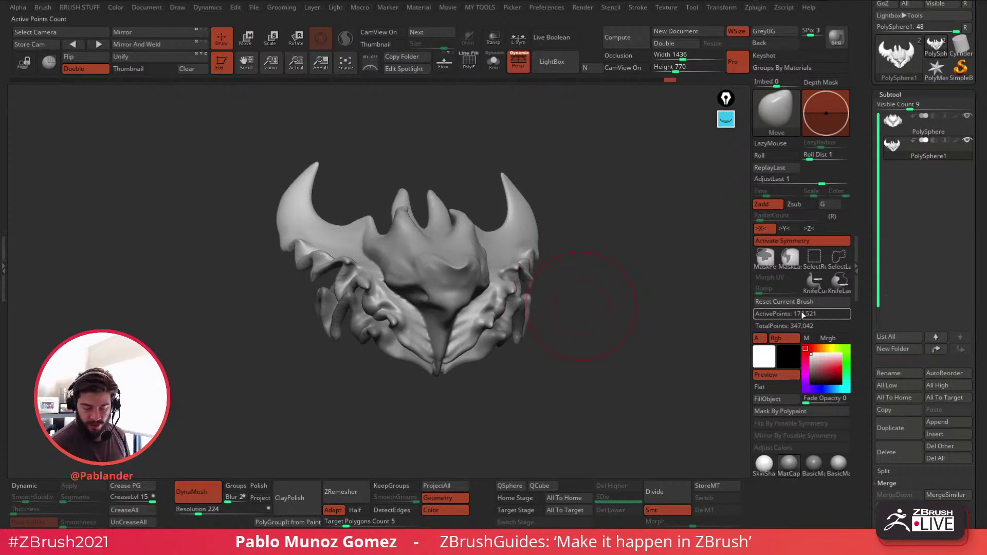
mouse_move(509, 296)
mouse_down()
mouse_move(494, 283)
mouse_move(517, 253)
mouse_up()
right_click(517, 251)
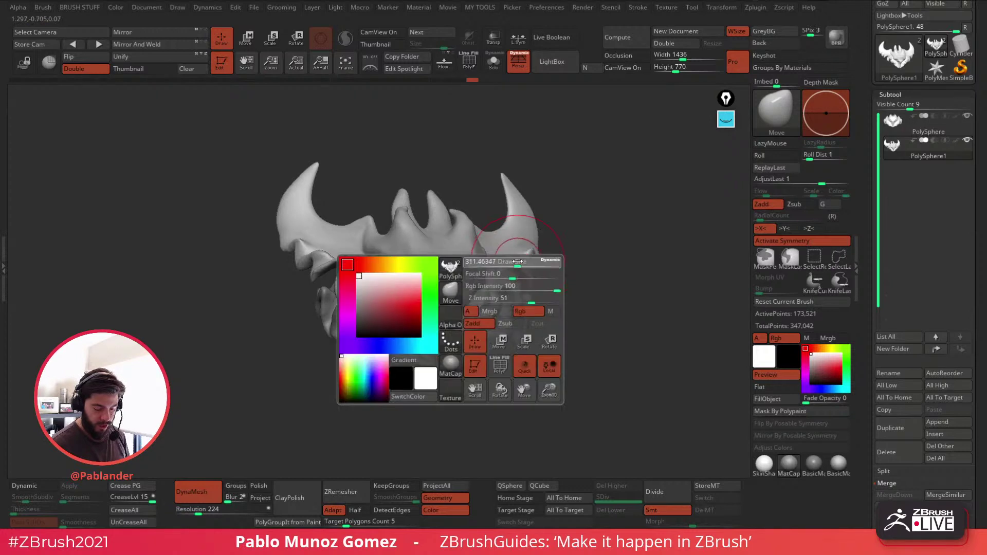
drag(471, 285, 468, 290)
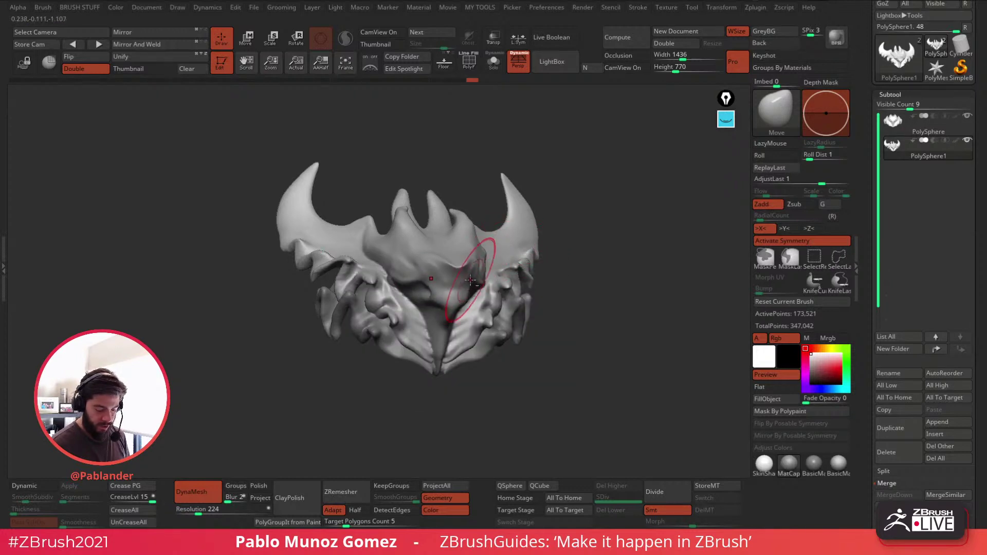
Step: Reshape the bridge of the snout on the upper head with the Move brush
right_drag(469, 291, 496, 286)
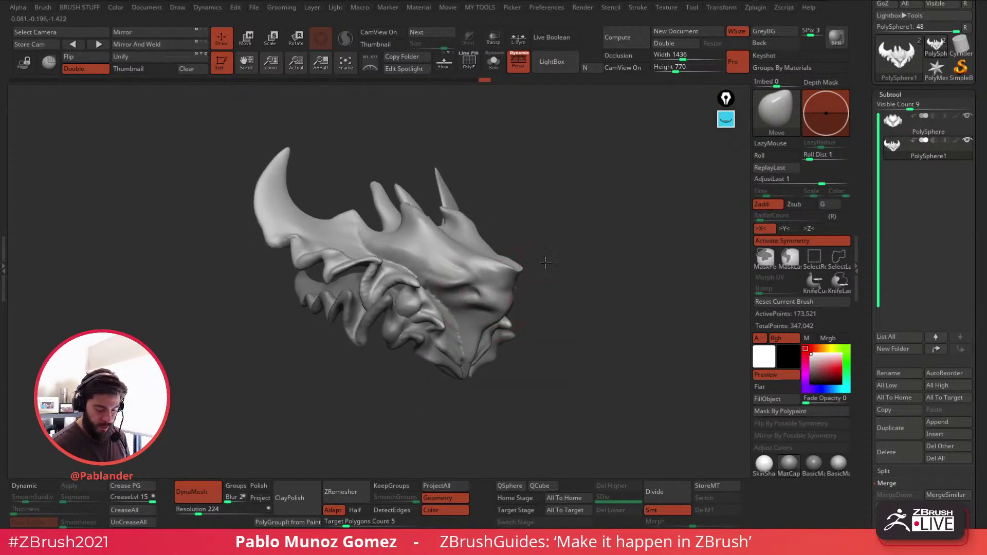
mouse_move(547, 262)
mouse_down()
mouse_move(515, 267)
mouse_move(553, 269)
mouse_move(514, 280)
mouse_move(543, 278)
mouse_up()
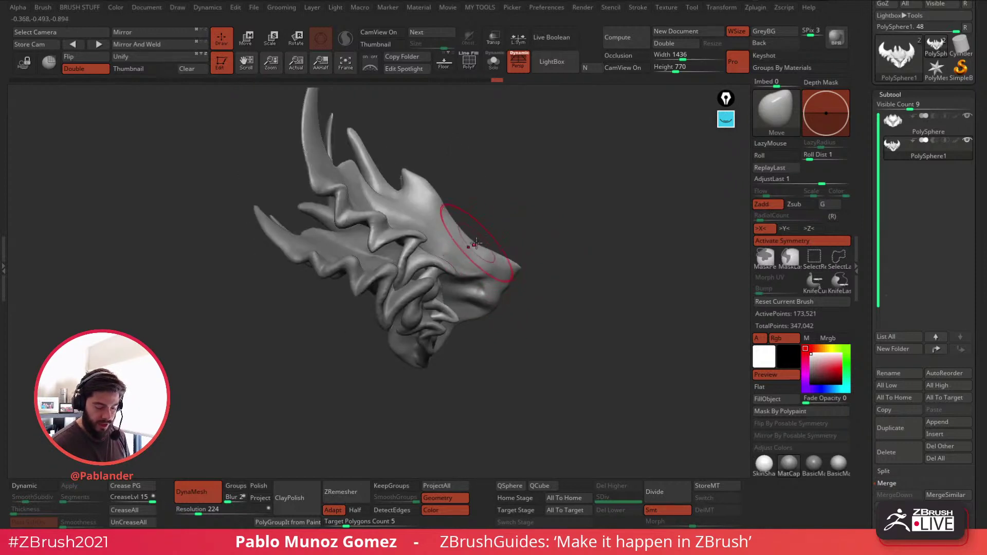
mouse_move(473, 242)
mouse_down()
mouse_move(481, 236)
mouse_move(462, 216)
mouse_up()
drag(499, 250, 564, 247)
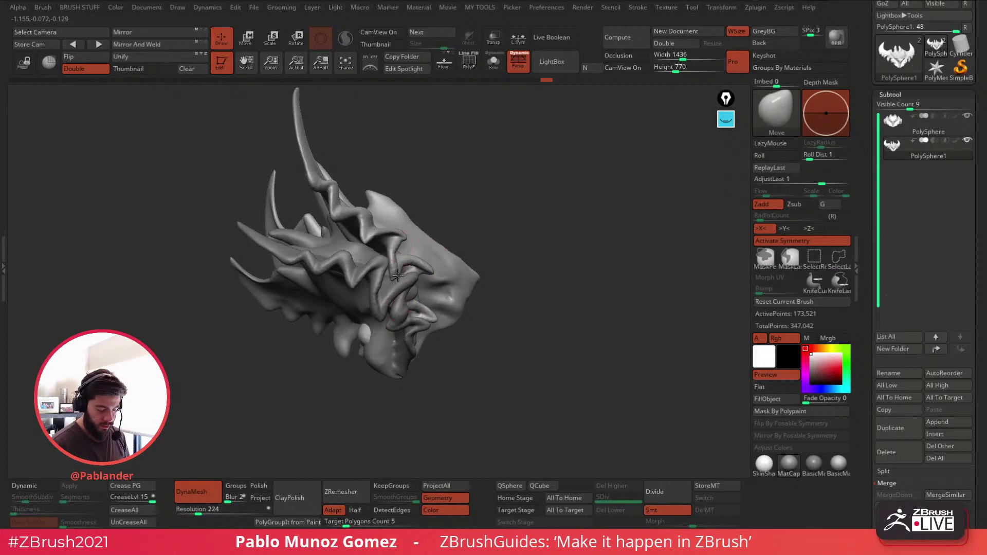
Step: Reposition the cheek folds on the side of the upper head with the Move brush
right_drag(415, 269, 404, 284)
drag(394, 277, 400, 279)
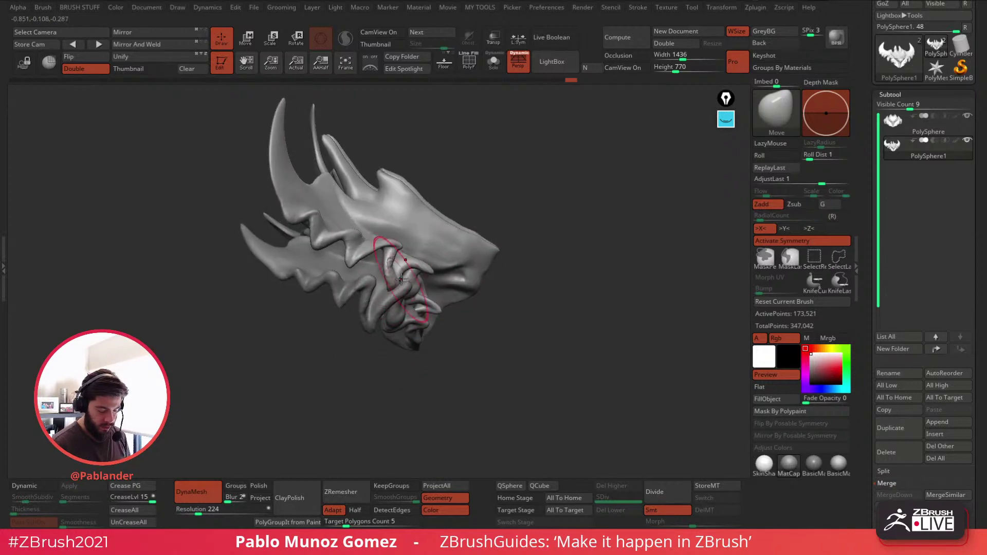
mouse_move(472, 294)
mouse_down()
mouse_move(451, 289)
mouse_move(465, 306)
mouse_move(432, 305)
mouse_up()
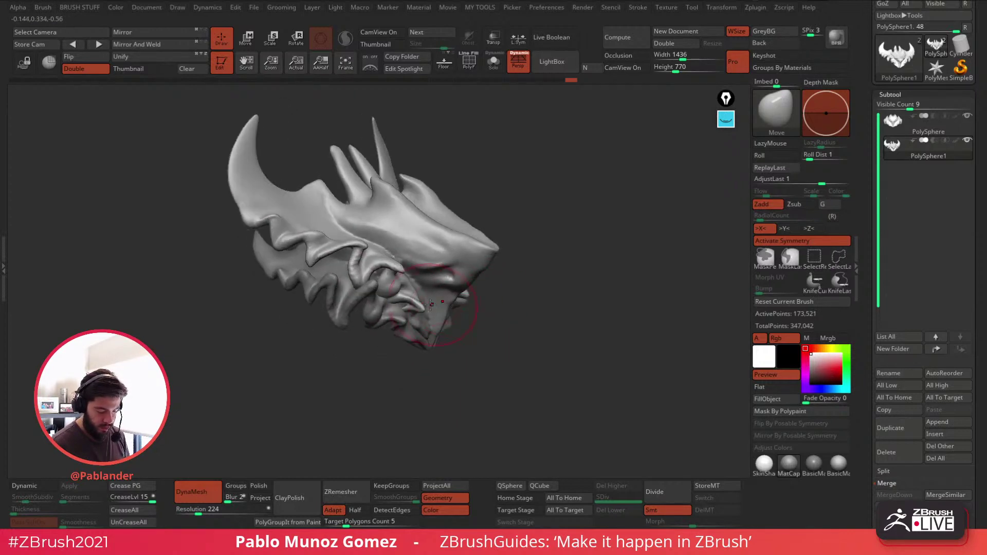
drag(365, 280, 373, 274)
Step: Resize the Move brush and bend the large horn of the upper head backward
mouse_move(519, 186)
mouse_down()
mouse_move(486, 195)
mouse_move(551, 225)
mouse_up()
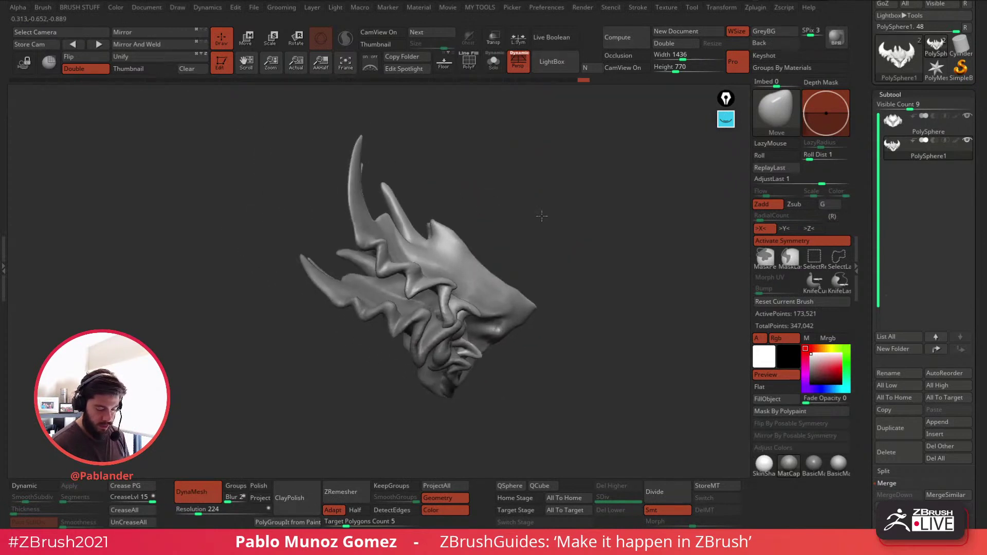
key(space)
drag(354, 210, 341, 185)
Step: Select the lower jaw subtool PolySphere and reshape its rear spikes with the Move brush
alt+click(332, 282)
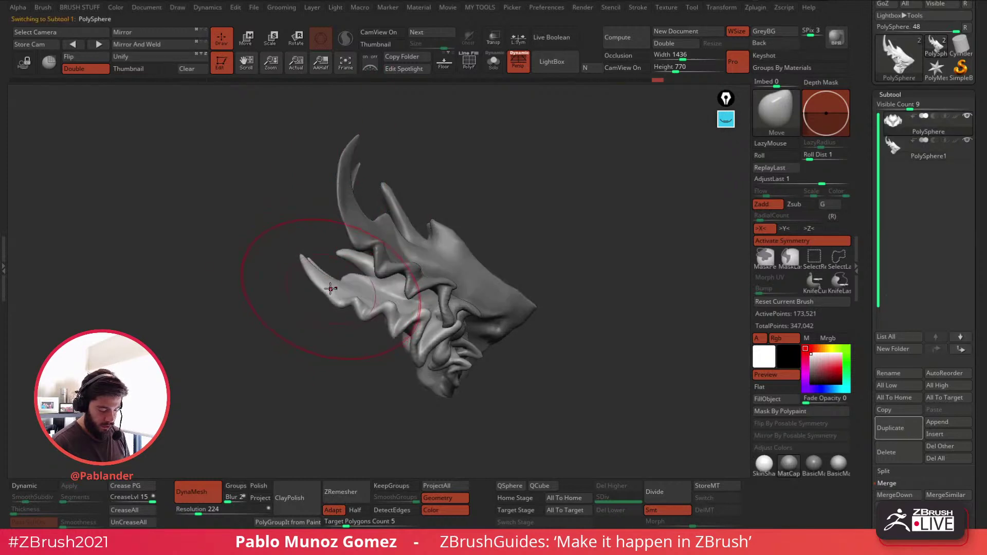
drag(312, 269, 304, 262)
mouse_move(267, 303)
mouse_down()
mouse_move(262, 267)
mouse_move(297, 258)
mouse_move(310, 272)
mouse_up()
Step: Work on the lower jaw subtool from the front, flaring its side spikes outward and lowering the chin
mouse_move(511, 187)
mouse_down()
mouse_move(513, 211)
mouse_move(500, 202)
mouse_up()
alt+click(522, 248)
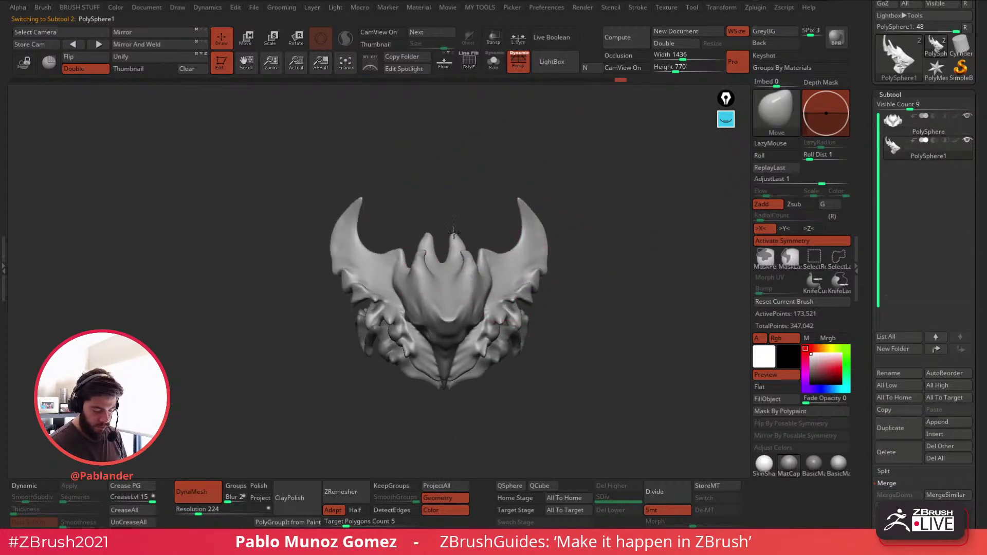
mouse_move(564, 282)
mouse_down()
mouse_move(542, 262)
mouse_move(502, 277)
mouse_move(524, 259)
mouse_move(522, 289)
mouse_up()
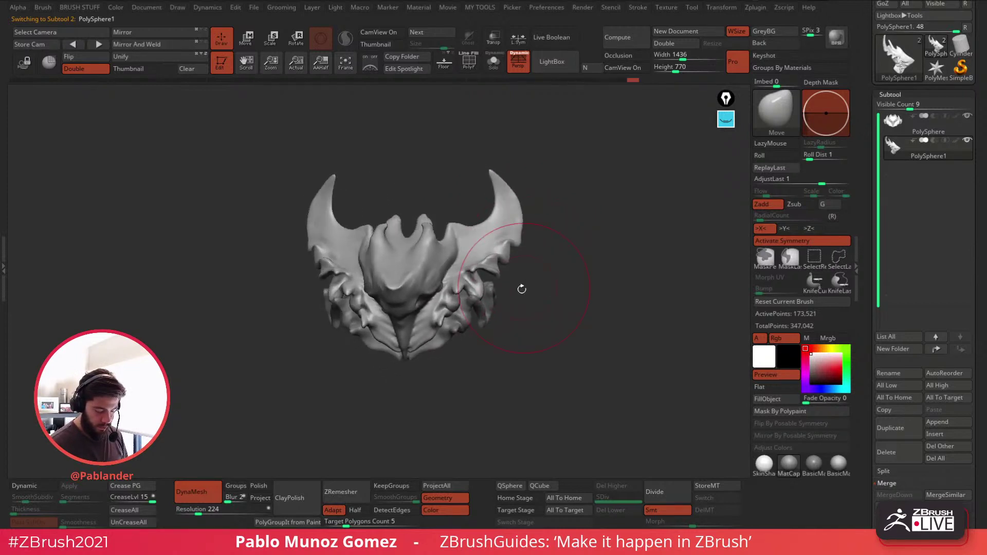
alt+click(410, 359)
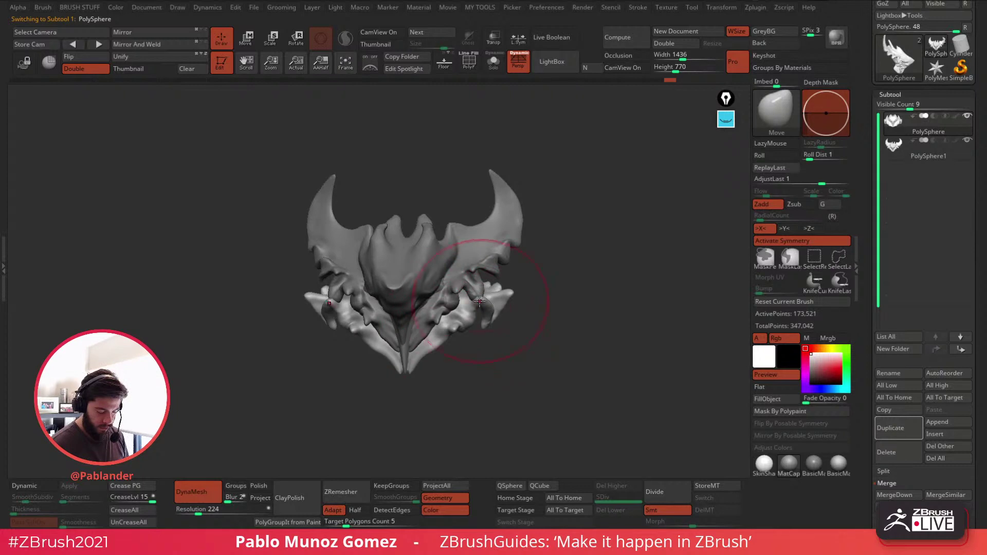
mouse_move(479, 301)
right_down()
mouse_move(496, 302)
mouse_move(484, 306)
right_up()
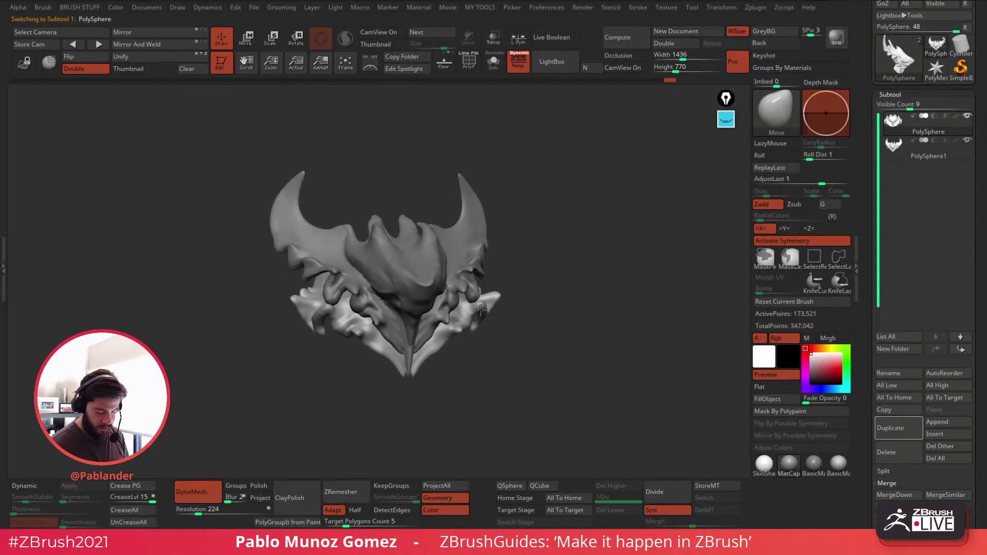
drag(479, 316, 484, 310)
Step: Resize the Move brush and refine the folds along the side of the lower jaw
mouse_move(502, 287)
right_down()
mouse_move(464, 294)
mouse_move(562, 279)
mouse_move(579, 287)
mouse_move(564, 312)
right_up()
key(space)
drag(466, 307, 466, 299)
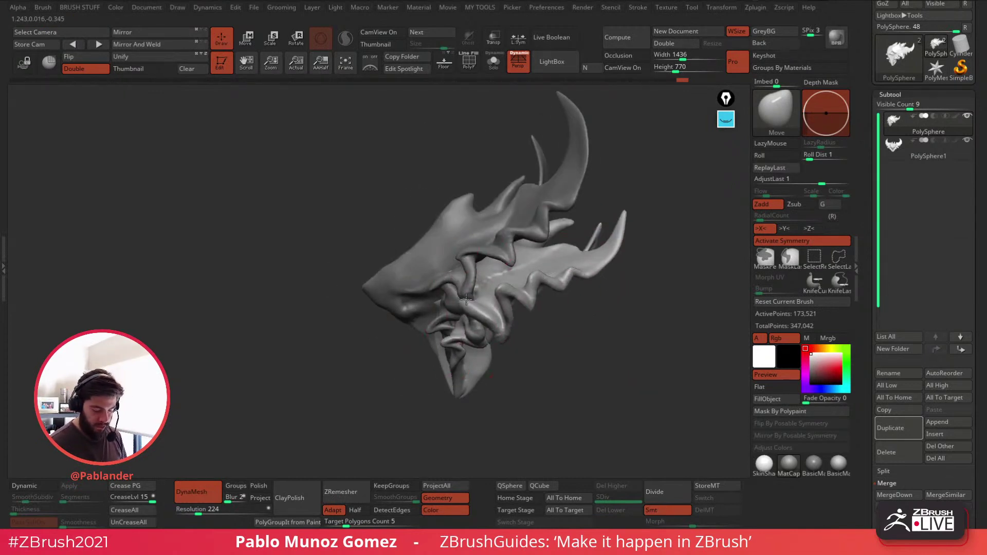
right_click(475, 286)
mouse_move(471, 288)
right_down()
mouse_move(519, 293)
mouse_move(483, 291)
mouse_move(467, 276)
right_up()
Step: Select the upper head subtool PolySphere1 and adjust its cheek folds with the Move brush
alt+click(456, 294)
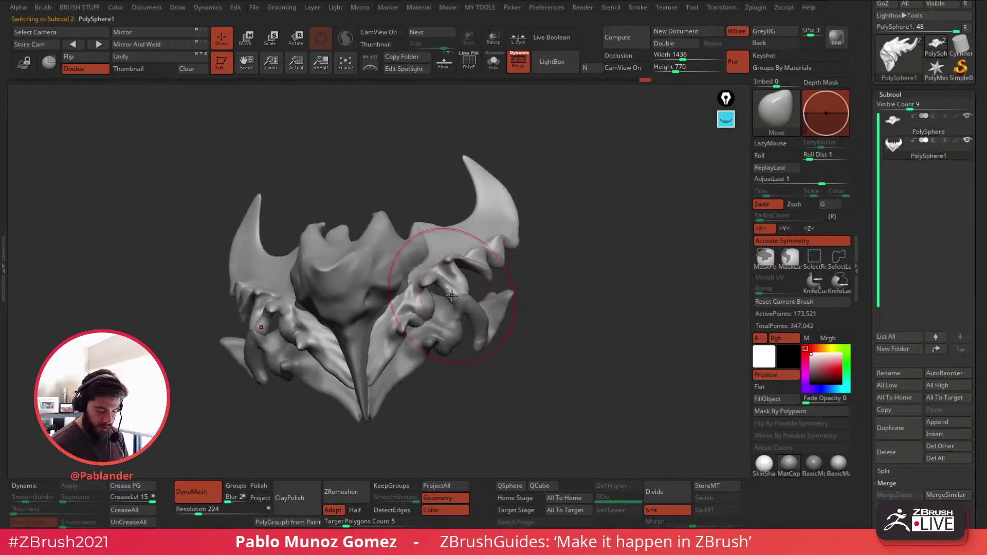
right_drag(437, 310, 427, 320)
right_click(424, 321)
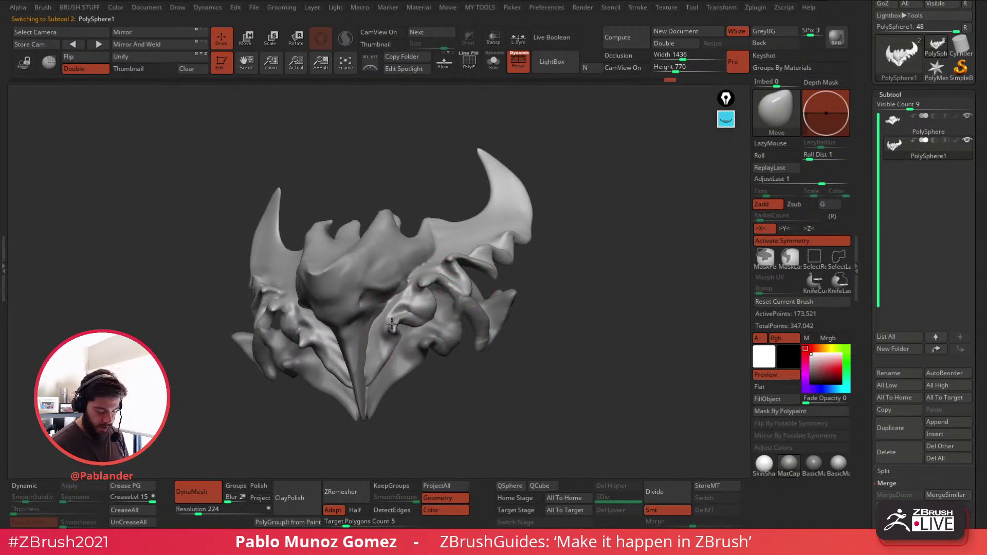
Step: Pull the outer edges of the large horns outward and strengthen the stroke with AdjustLast
mouse_move(412, 309)
shift+right_down()
mouse_move(558, 267)
mouse_move(585, 272)
shift+right_up()
drag(820, 179, 834, 176)
alt+right_drag(583, 265, 595, 276)
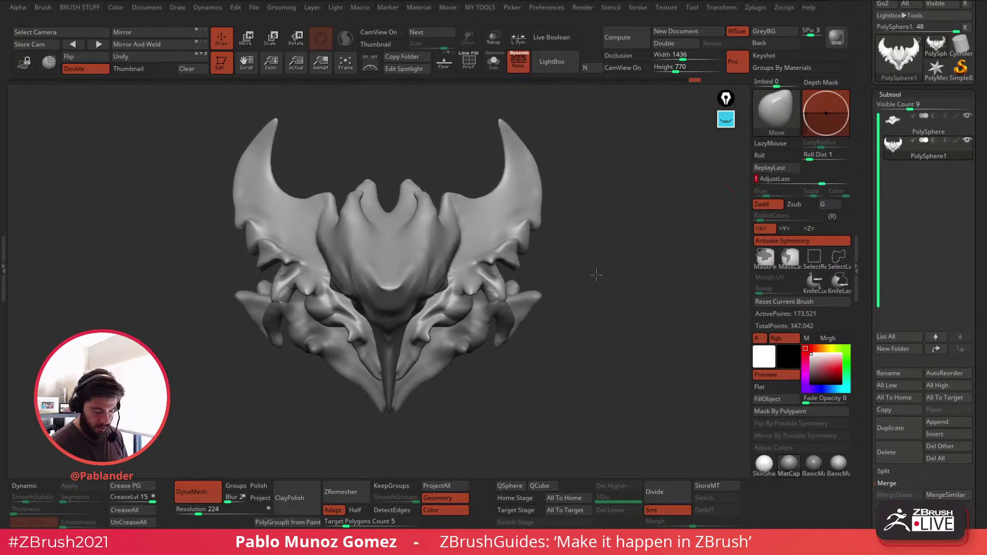
drag(537, 202, 548, 201)
drag(822, 180, 833, 181)
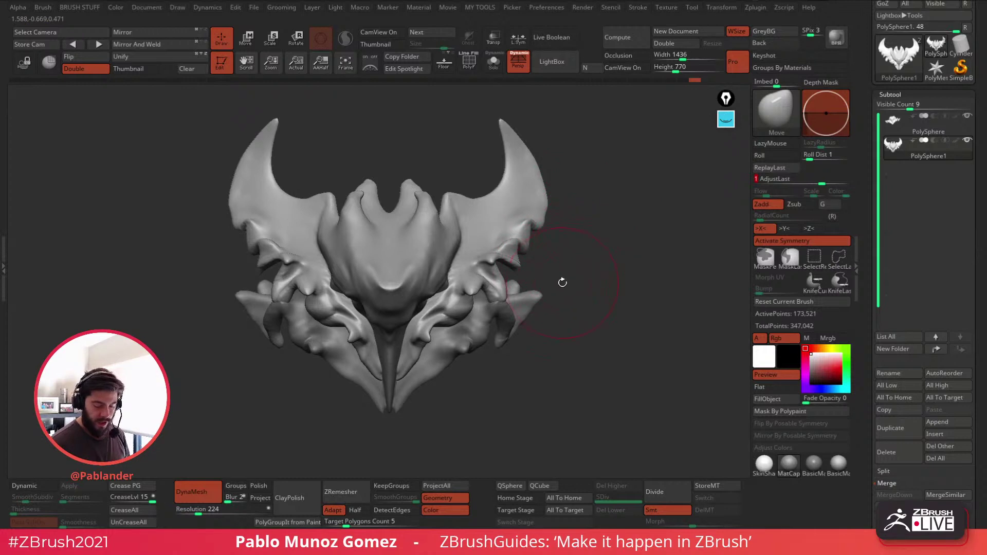
Step: Pull the outer edges of the large horns into pointed corners, exaggerating the stroke with AdjustLast
drag(606, 287, 582, 275)
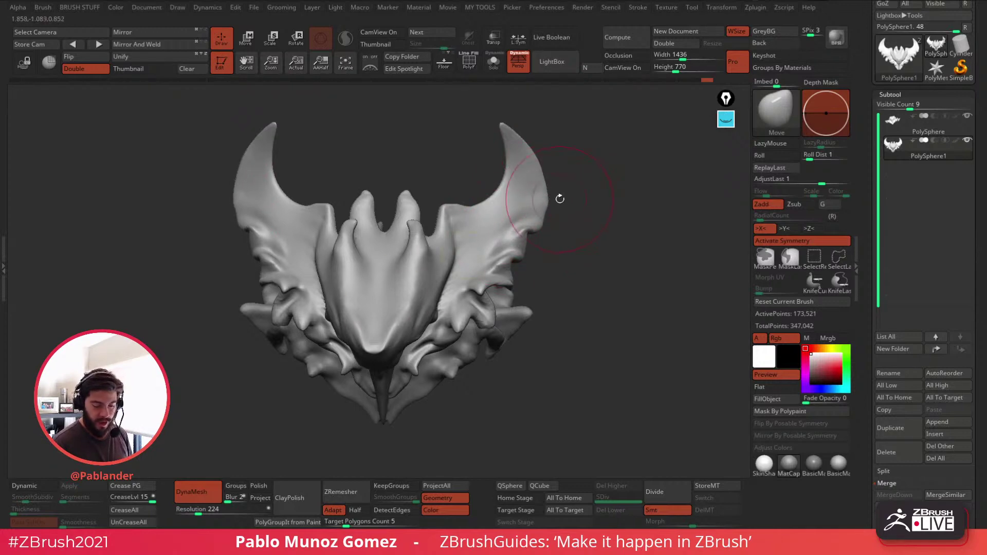
mouse_move(560, 198)
mouse_down()
mouse_move(574, 195)
mouse_move(568, 200)
mouse_up()
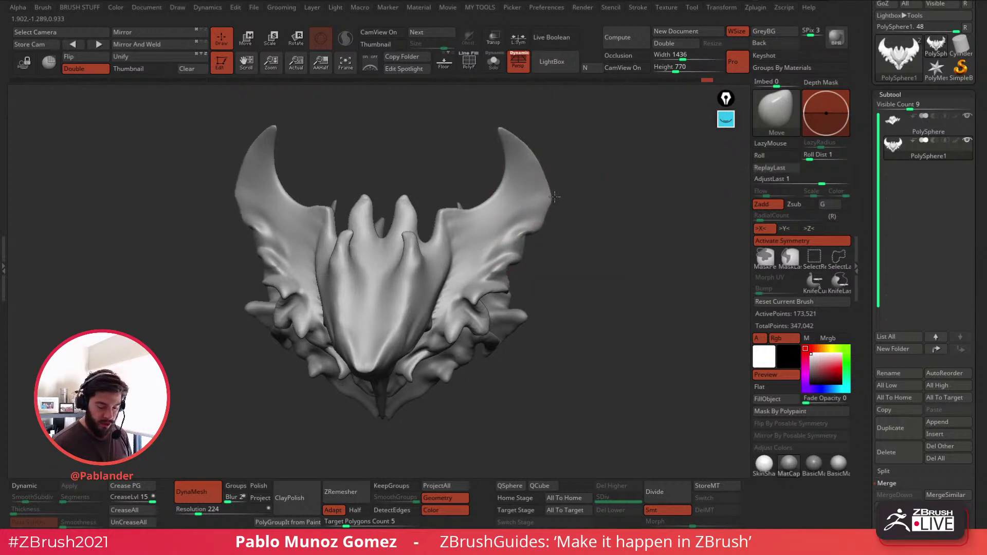
drag(822, 181, 832, 180)
drag(594, 260, 599, 270)
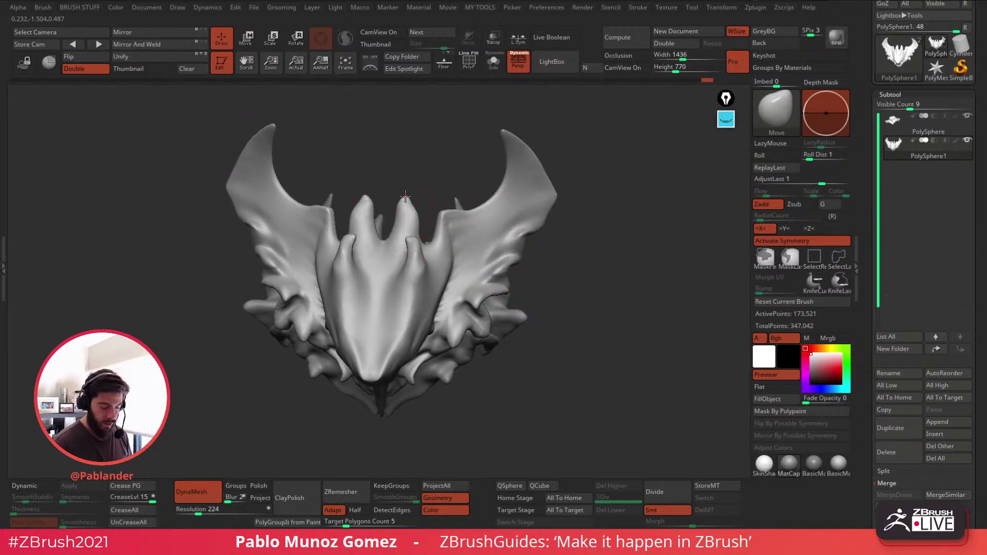
Step: Try to push the two central horns down and amplify the stroke with AdjustLast
drag(407, 196, 407, 210)
drag(823, 180, 836, 181)
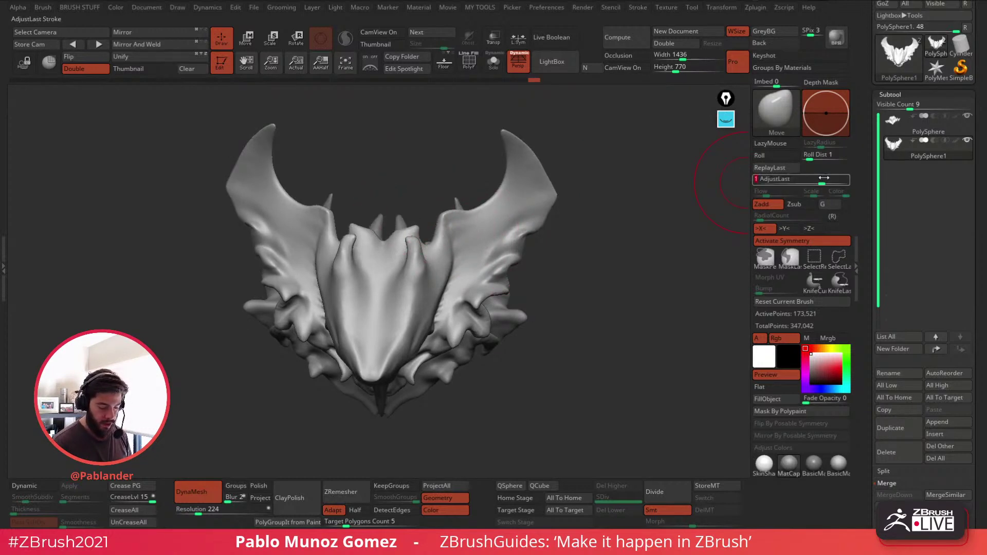
mouse_move(595, 281)
mouse_down()
mouse_move(596, 311)
mouse_move(595, 264)
mouse_up()
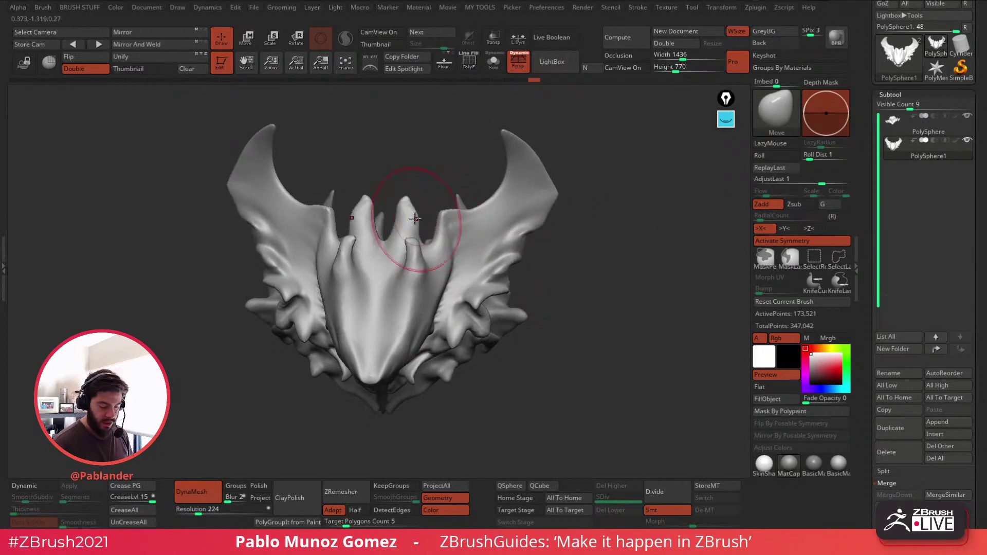
Step: Push down the tips of the two central horns with a smaller Move brush and adjust the stroke with AdjustLast
key(space)
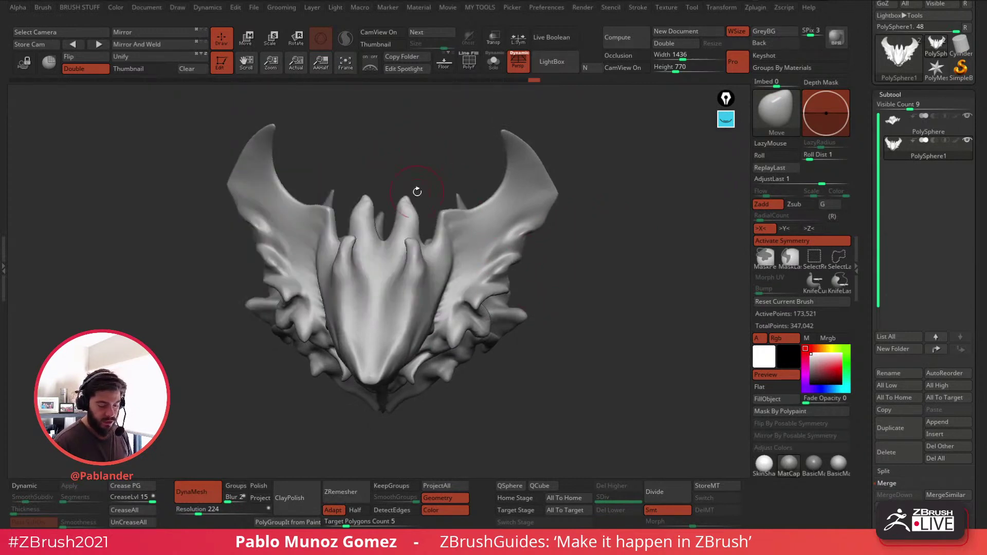
mouse_move(417, 181)
mouse_down()
mouse_move(423, 196)
mouse_move(443, 183)
mouse_up()
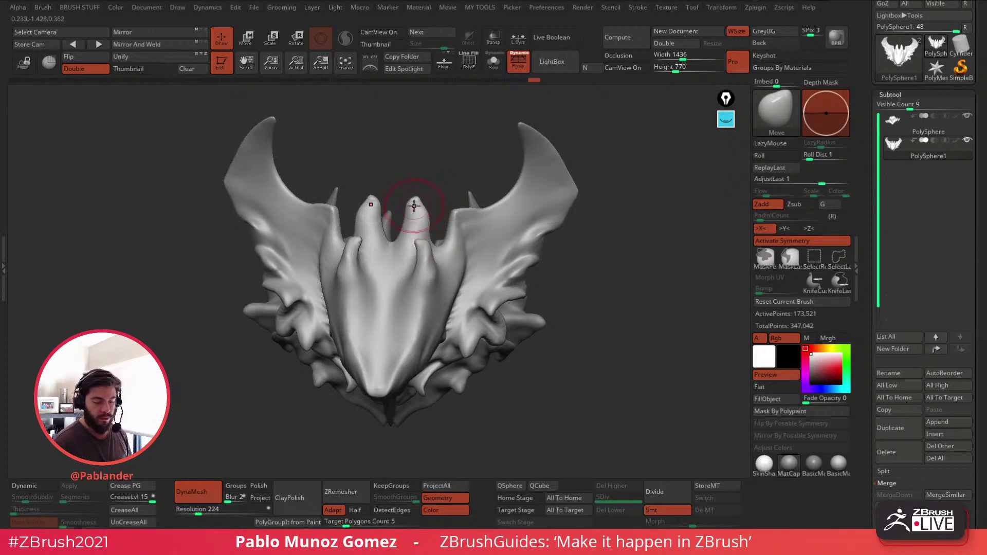
mouse_move(822, 179)
mouse_down()
mouse_move(839, 179)
mouse_move(822, 179)
mouse_up()
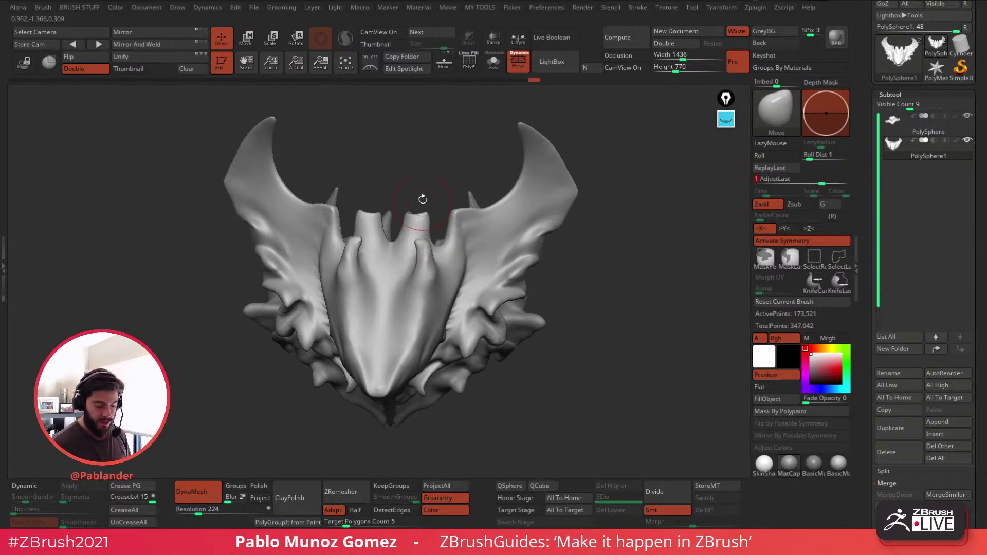
mouse_move(442, 267)
right_down()
mouse_move(438, 199)
mouse_move(518, 165)
right_up()
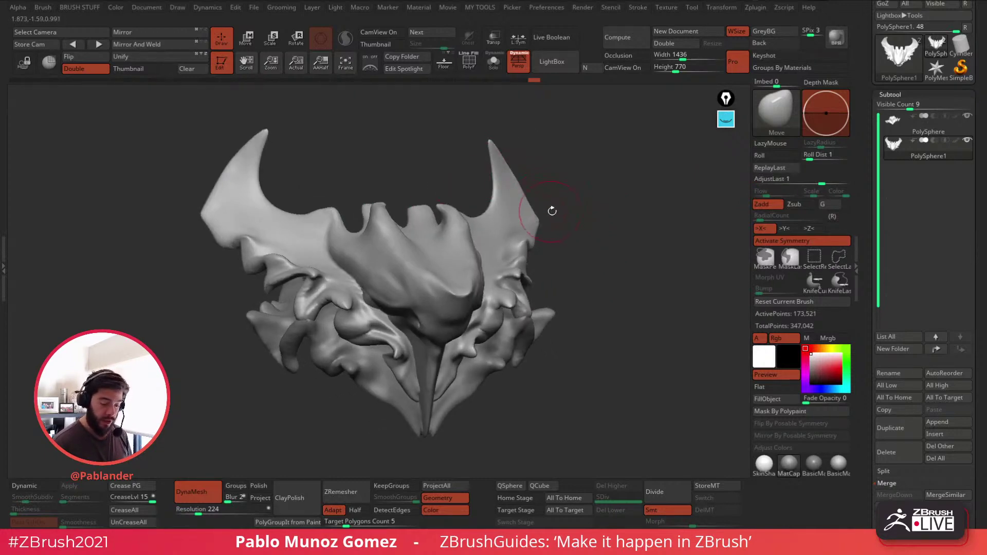
Step: Remesh the upper head with DynaMesh at resolution 224 and check its polygon wireframe
mouse_move(558, 213)
right_down()
mouse_move(612, 229)
mouse_move(575, 221)
mouse_move(563, 247)
mouse_move(558, 271)
mouse_move(569, 258)
mouse_move(555, 271)
mouse_move(588, 289)
mouse_move(591, 279)
right_up()
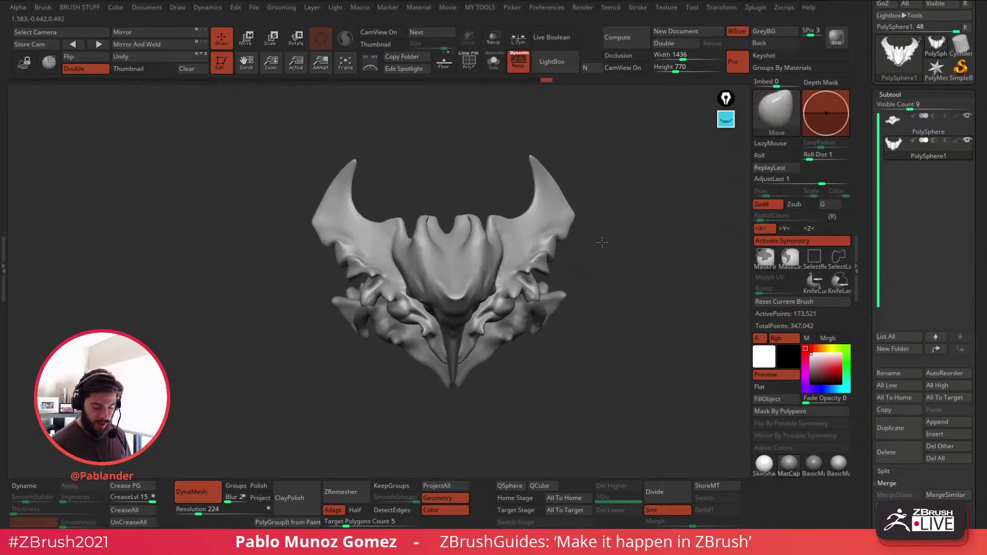
right_drag(596, 238, 594, 253)
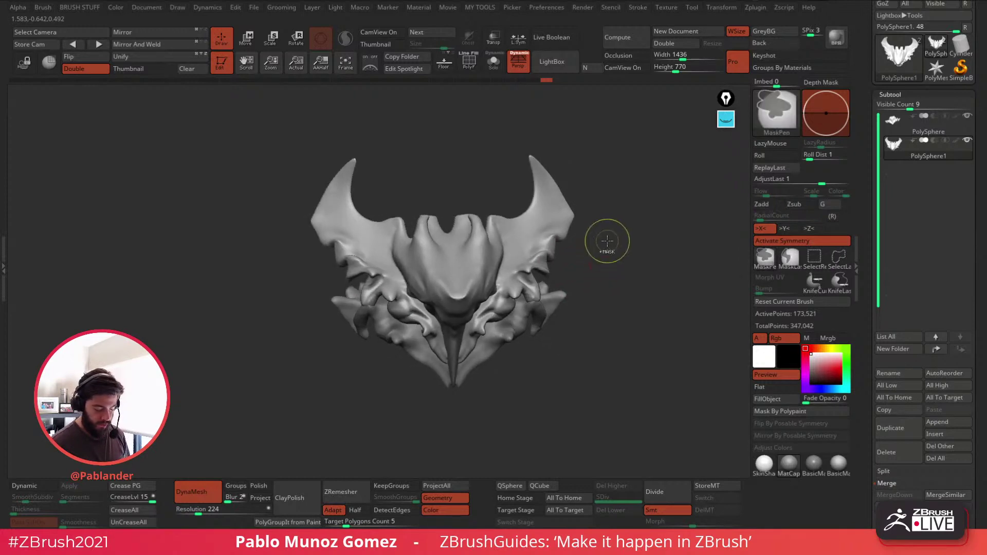
ctrl+drag(610, 242, 617, 306)
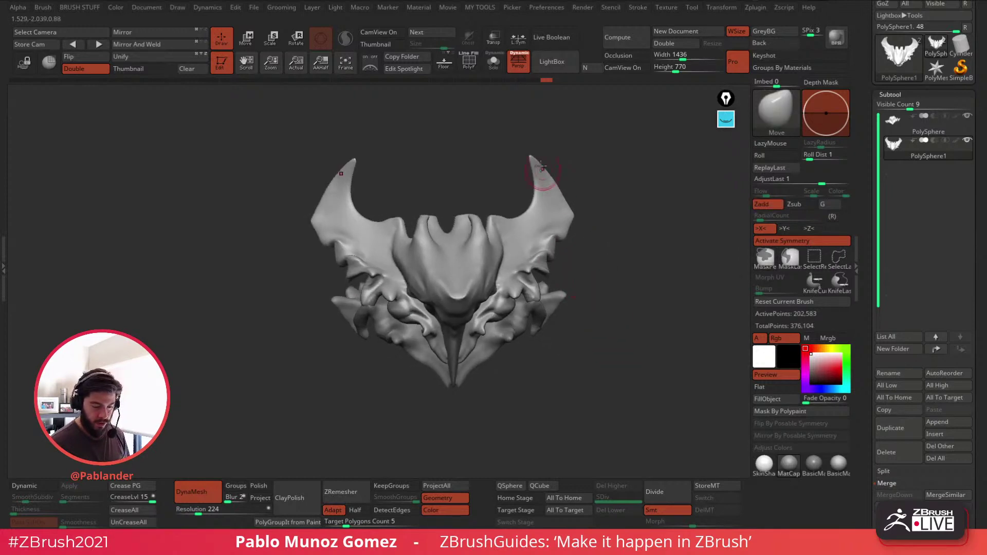
click(469, 62)
click(469, 62)
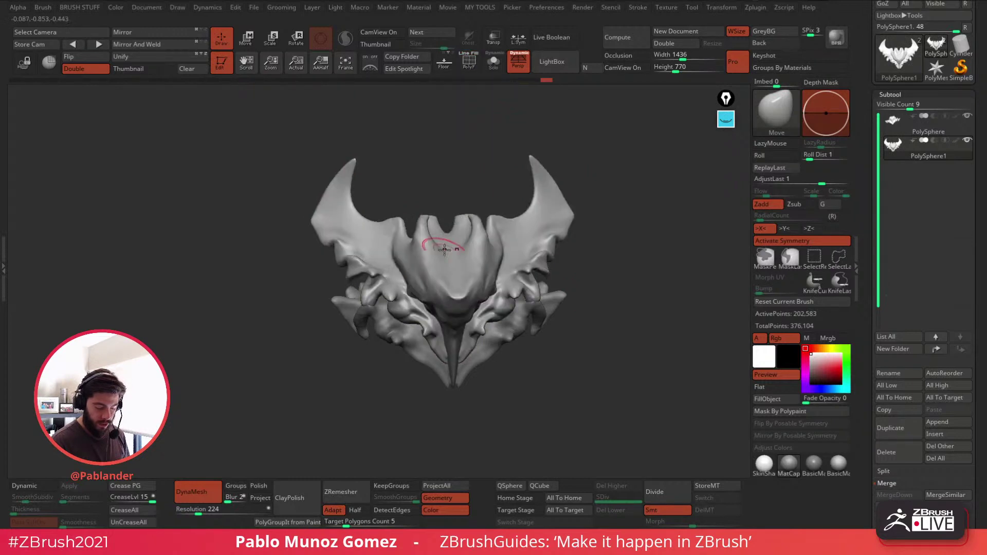
Step: Set the DynaMesh resolution to 136 and remesh the upper head
drag(198, 509, 194, 509)
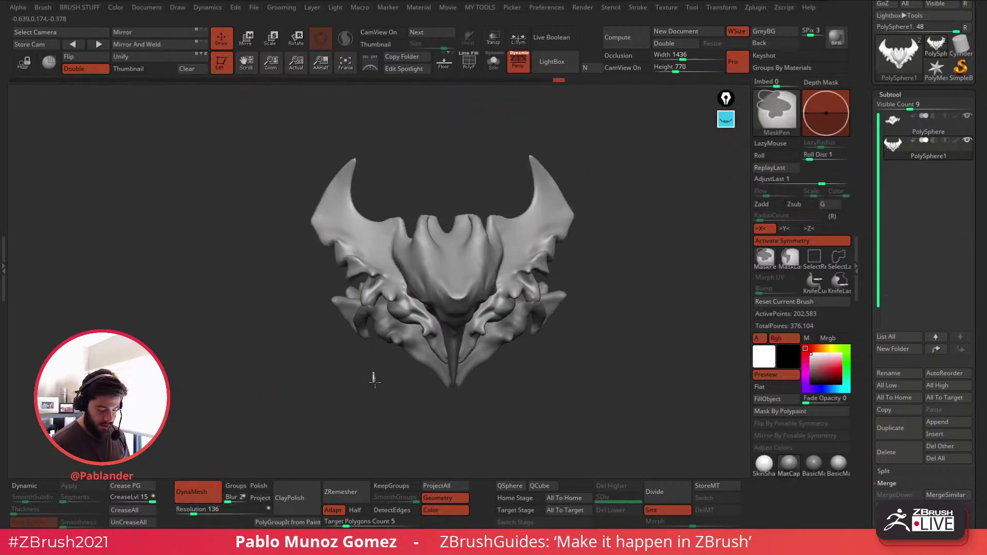
ctrl+drag(374, 388, 374, 392)
mouse_move(583, 274)
mouse_down()
mouse_move(610, 271)
mouse_move(573, 271)
mouse_move(583, 272)
mouse_up()
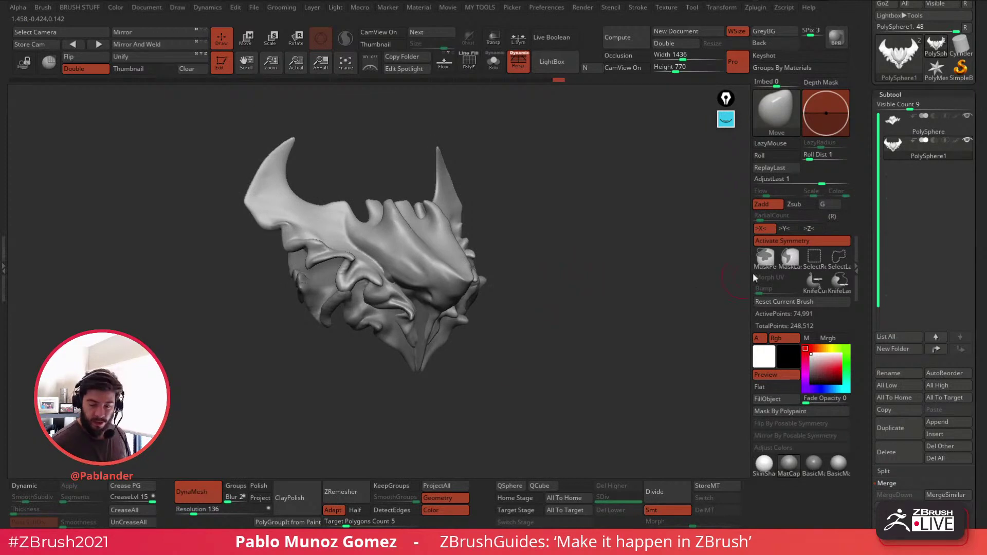
Step: Create a subtool folder named OR from the PolySphere subtool, add PolySphere1 to it and collapse the folder
click(926, 123)
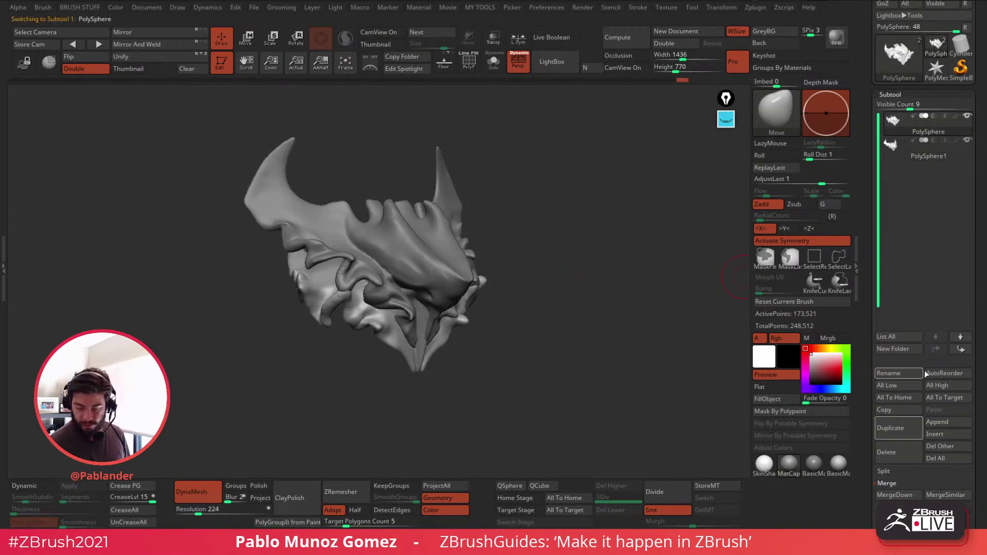
click(899, 349)
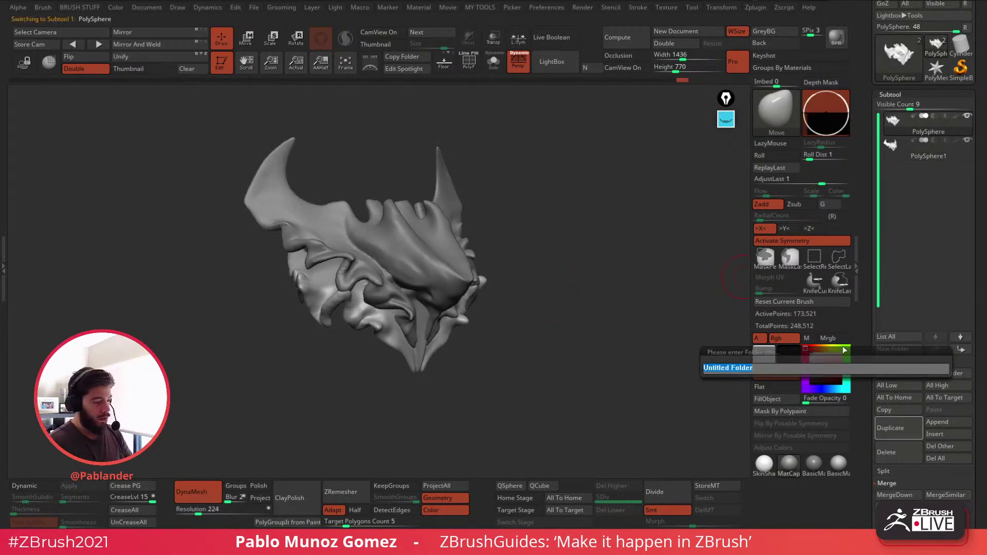
key(Return)
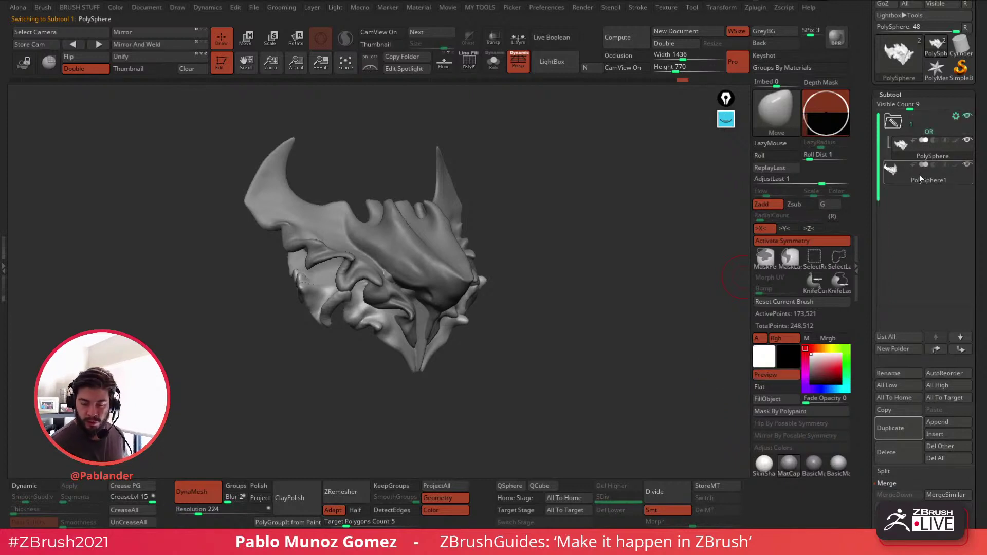
drag(919, 179, 914, 159)
click(893, 122)
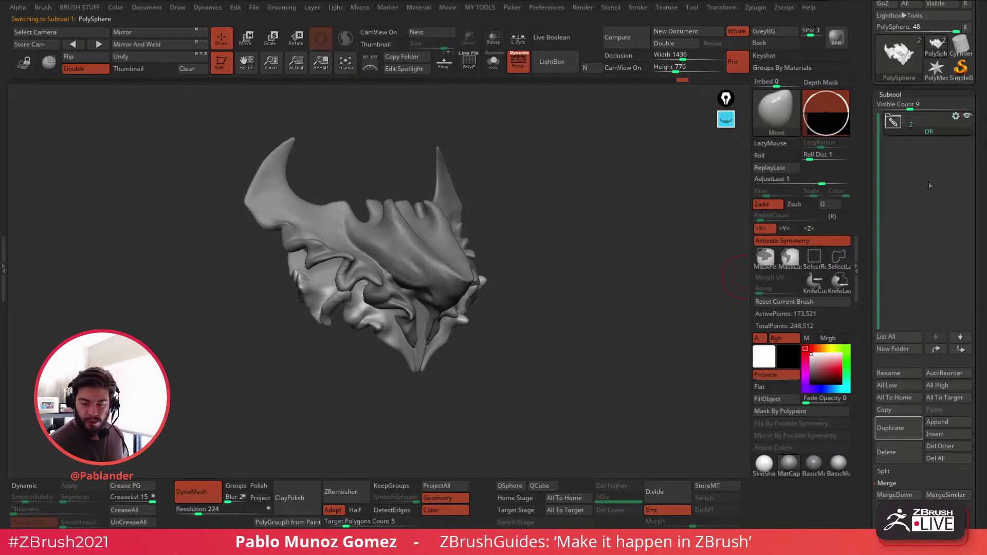
Step: Merge the OR folder into a single subtool and make the merged subtool active
click(957, 116)
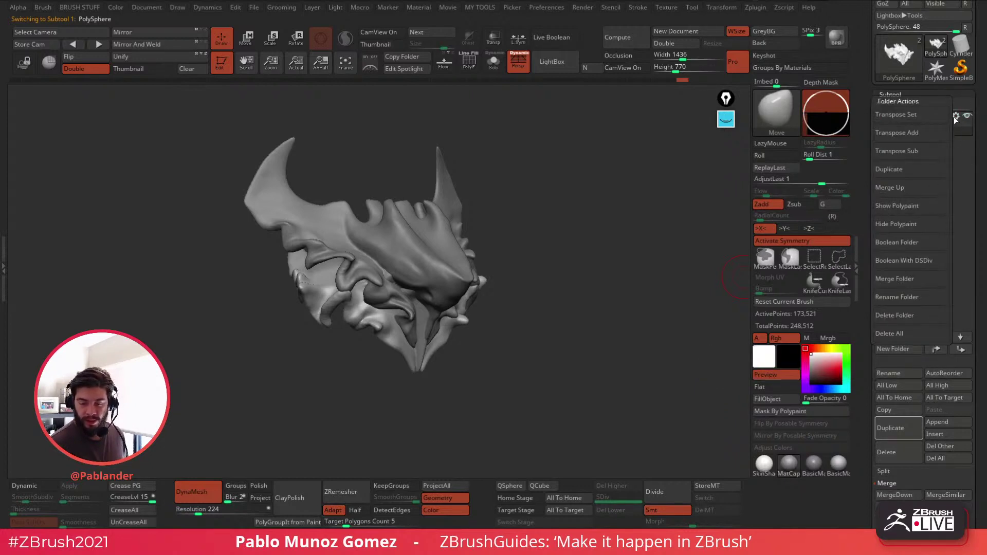
click(912, 279)
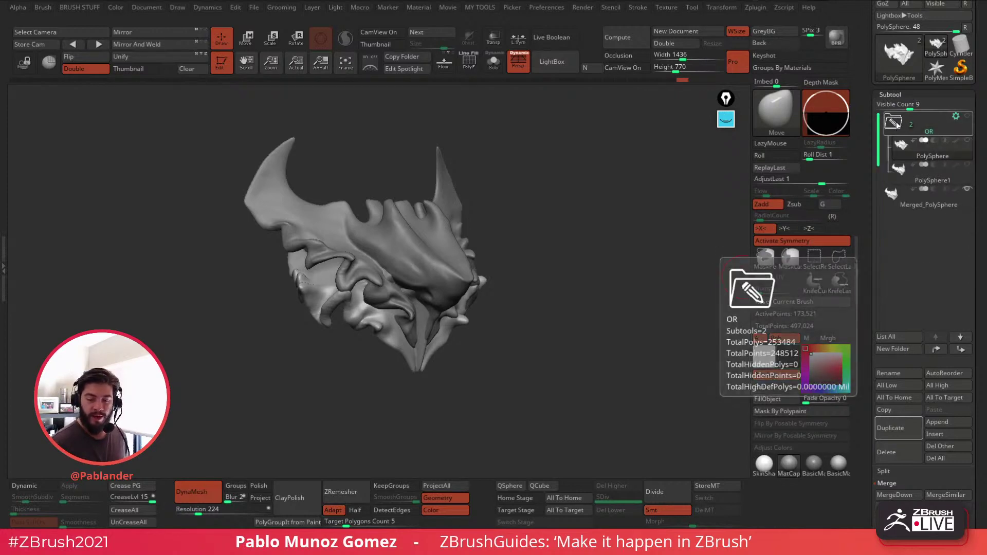
click(931, 151)
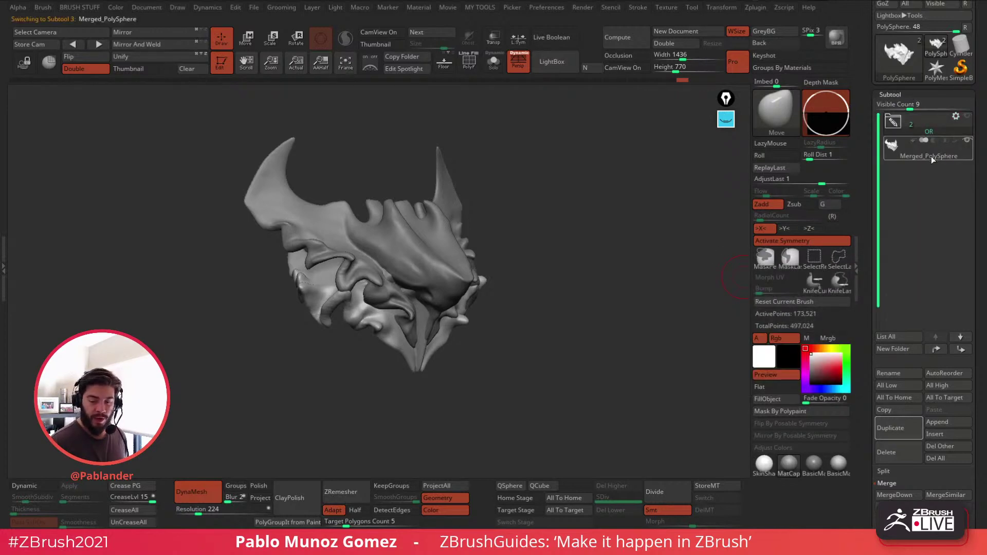
Step: Examine the polygroups and wireframe of the merged head
click(470, 62)
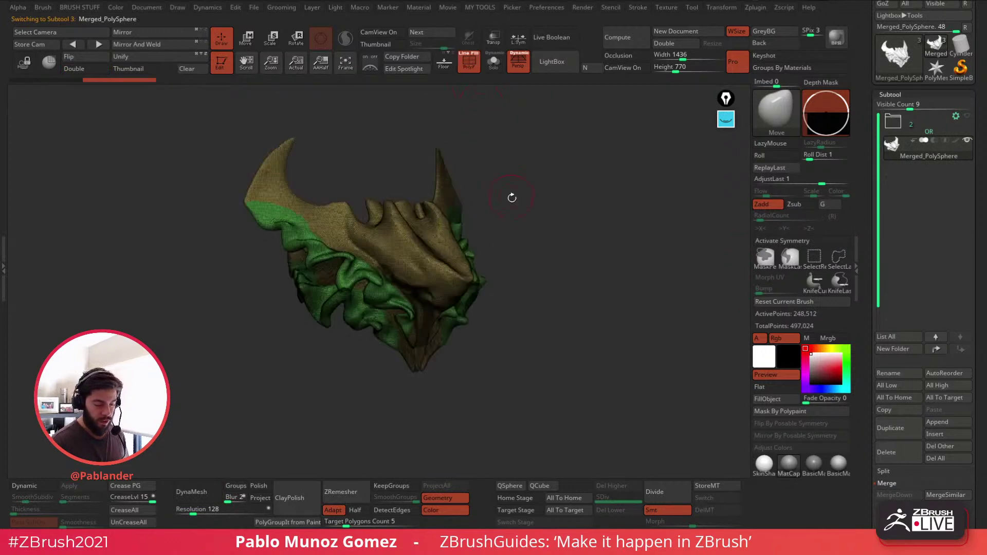
drag(511, 197, 529, 254)
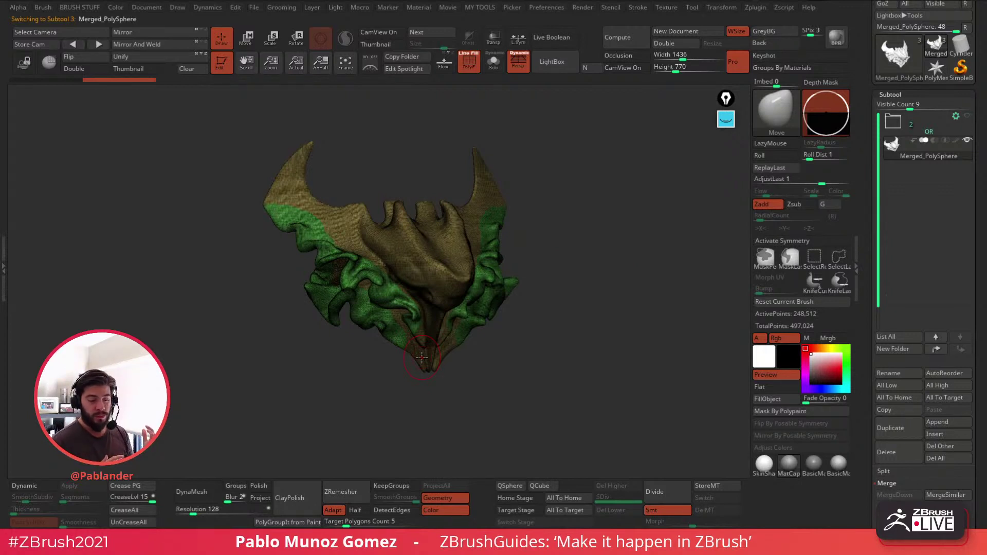
click(469, 60)
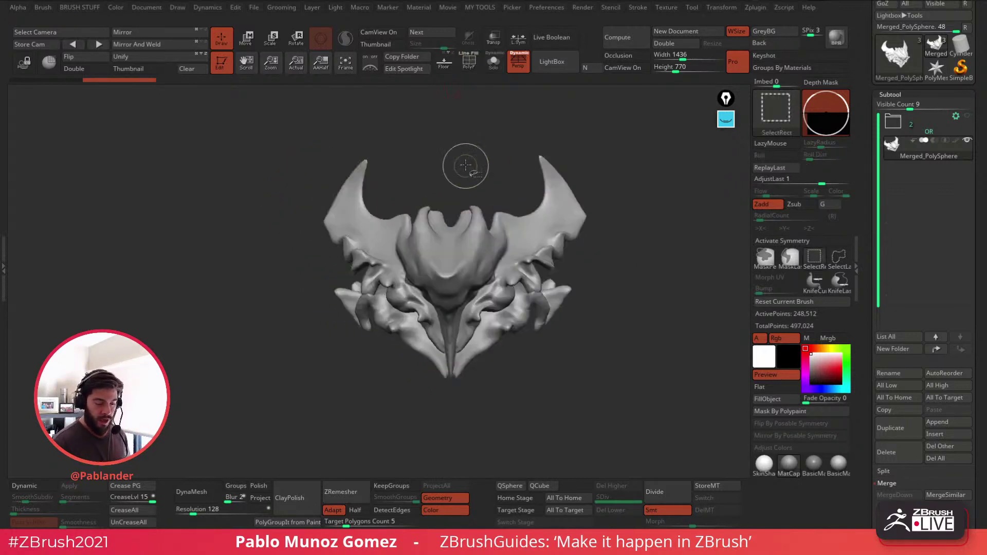
Step: Isolate a vertical section of the merged head with double-sided display, examine its interior and show the whole mesh again
ctrl+shift+drag(463, 159, 540, 387)
click(87, 69)
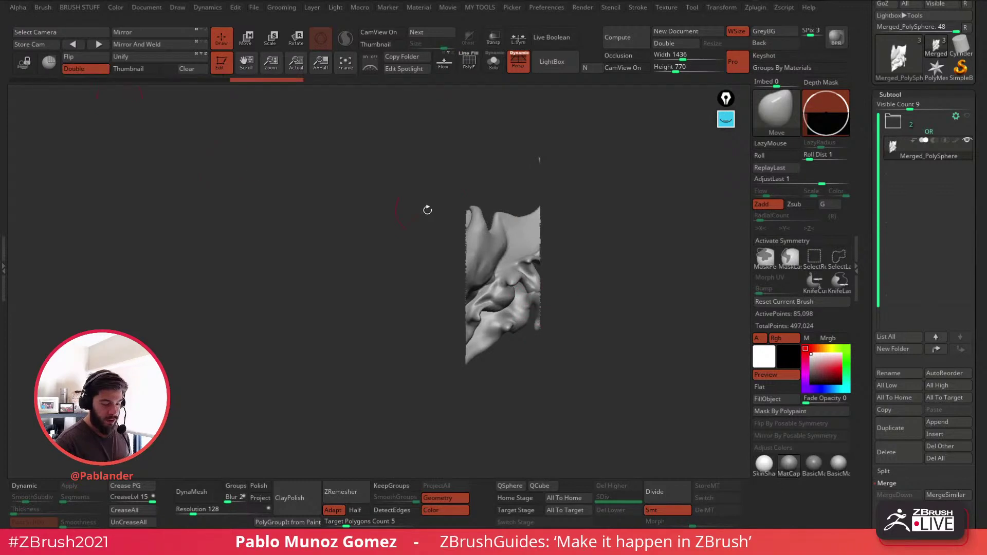
drag(428, 209, 523, 253)
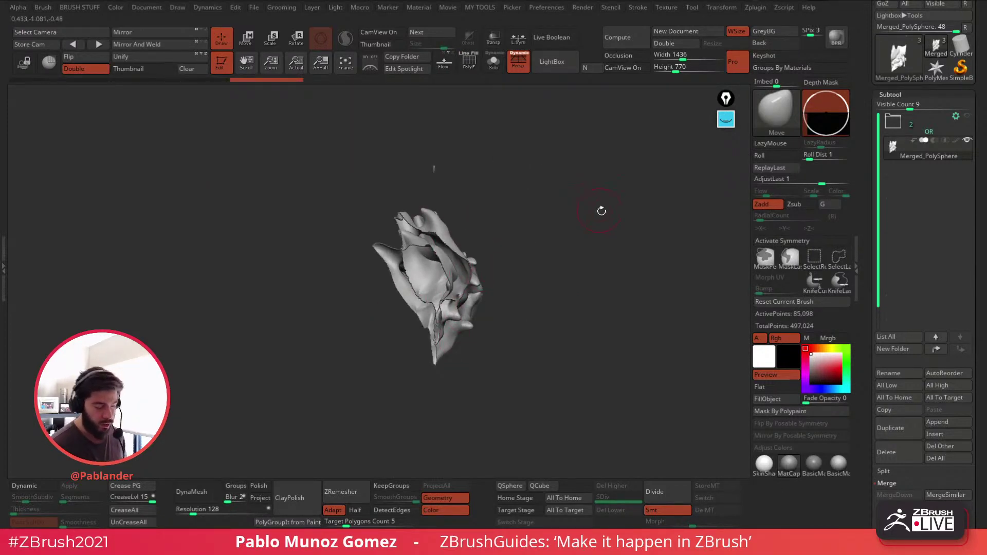
ctrl+shift+click(595, 233)
mouse_move(597, 238)
mouse_down()
mouse_move(586, 256)
mouse_move(602, 254)
mouse_up()
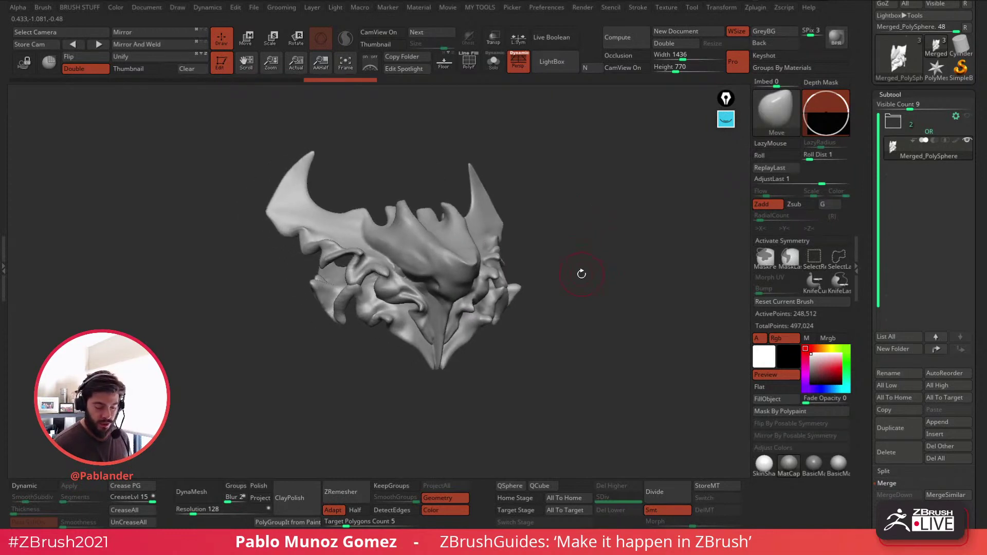
Step: Remesh the merged head with DynaMesh at resolution 128 to fuse its two parts
click(197, 501)
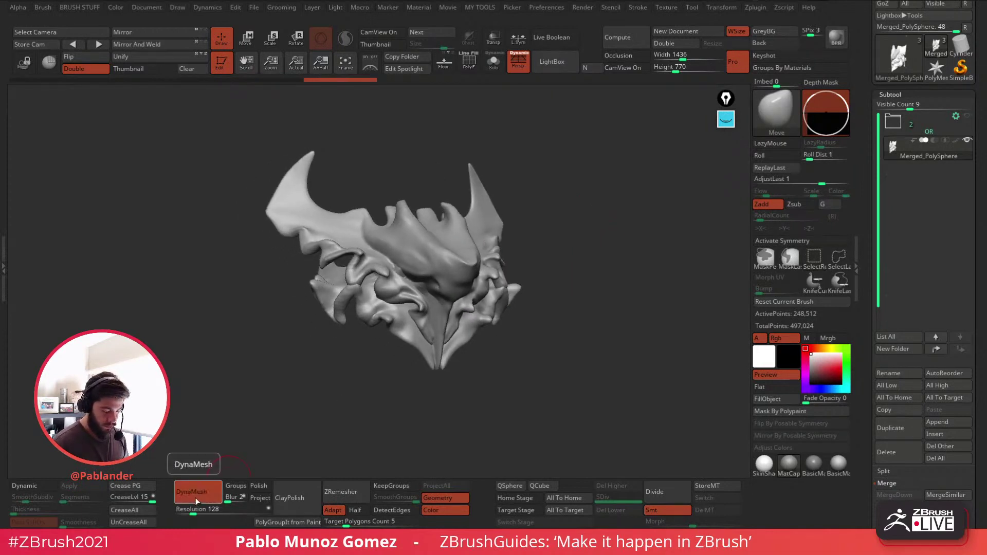
right_drag(443, 285, 473, 271)
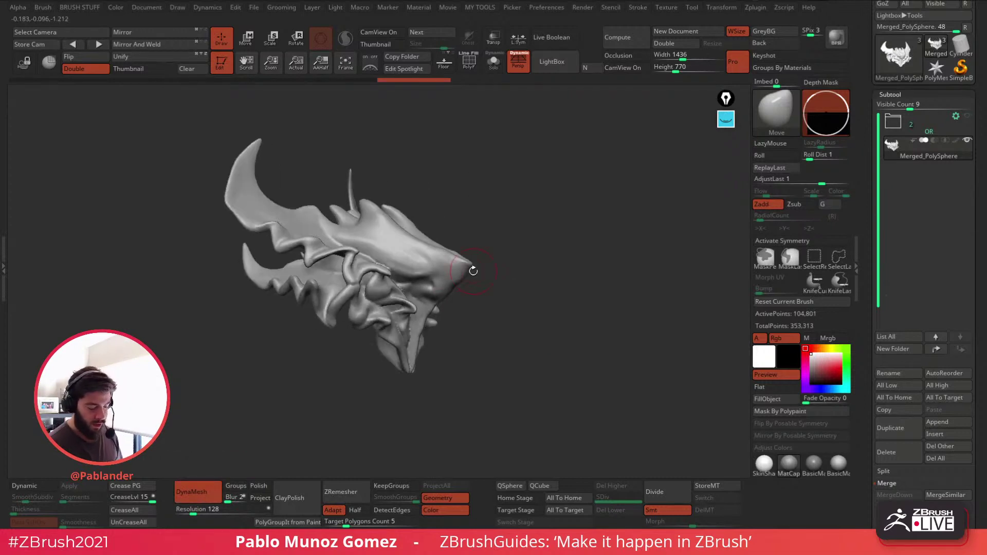
mouse_move(404, 276)
alt+right_down()
mouse_move(466, 268)
mouse_move(410, 274)
mouse_move(448, 289)
mouse_move(428, 274)
alt+right_up()
Step: Smooth the junction between the overlapping side spikes and the seam along the jaw
key(shift)
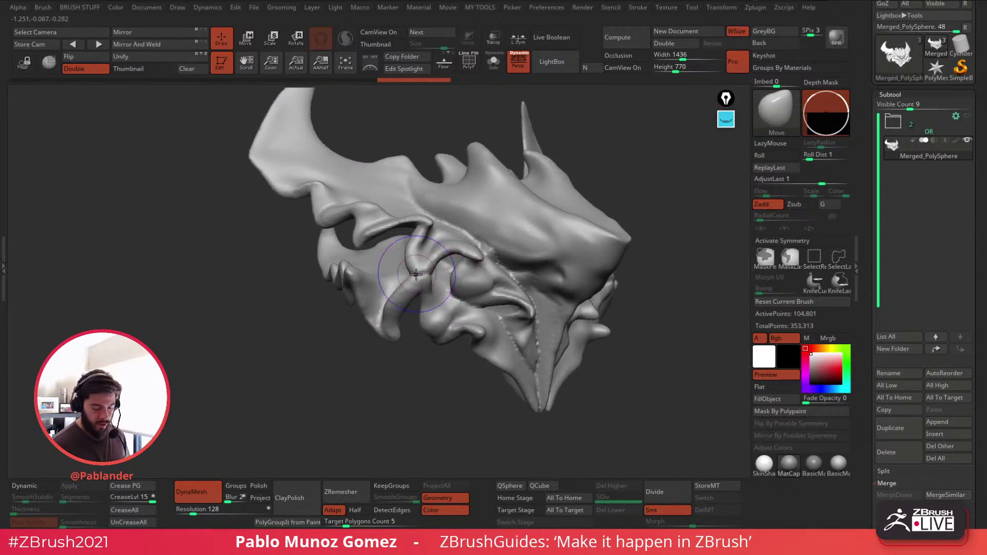
shift+drag(421, 273, 411, 286)
right_drag(414, 285, 378, 288)
shift+drag(512, 329, 527, 355)
Step: Mirror and weld the head to copy the smoothing across, and activate X symmetry
right_drag(556, 322, 455, 288)
alt+right_drag(568, 266, 523, 266)
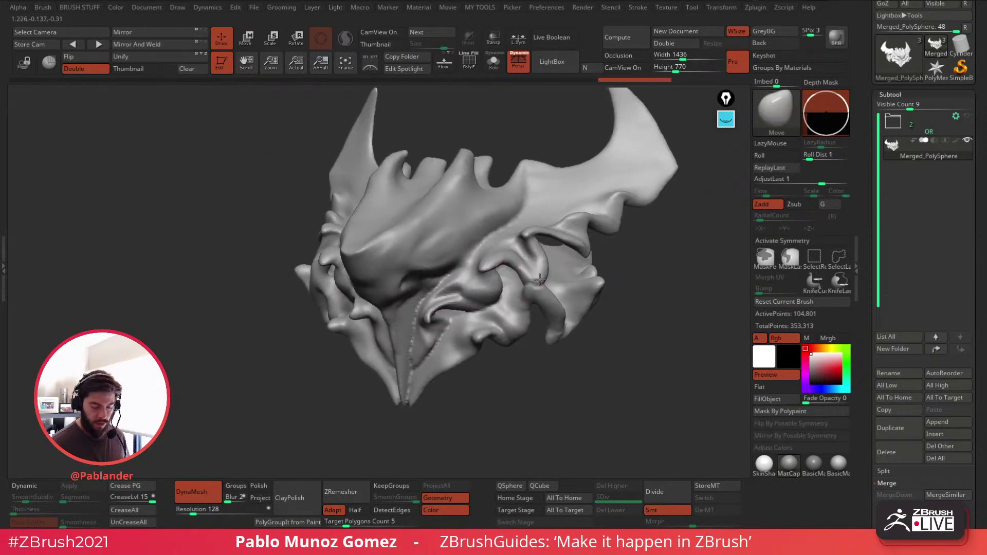
click(149, 45)
click(798, 242)
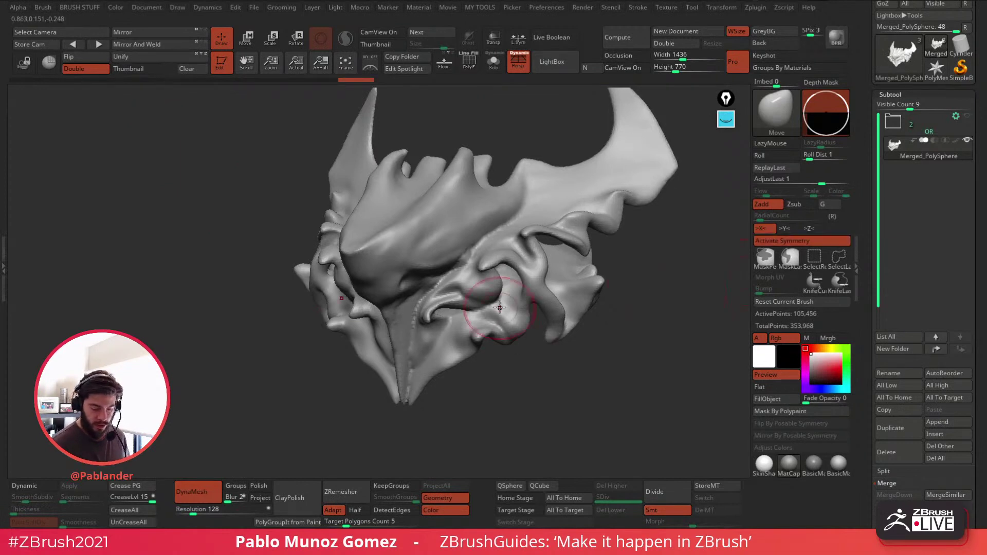
Step: Blend the seams beside the forehead, cheek and jaw with symmetrical Move and Smooth strokes
drag(471, 244, 474, 240)
shift+drag(468, 246, 462, 256)
right_drag(505, 277, 532, 283)
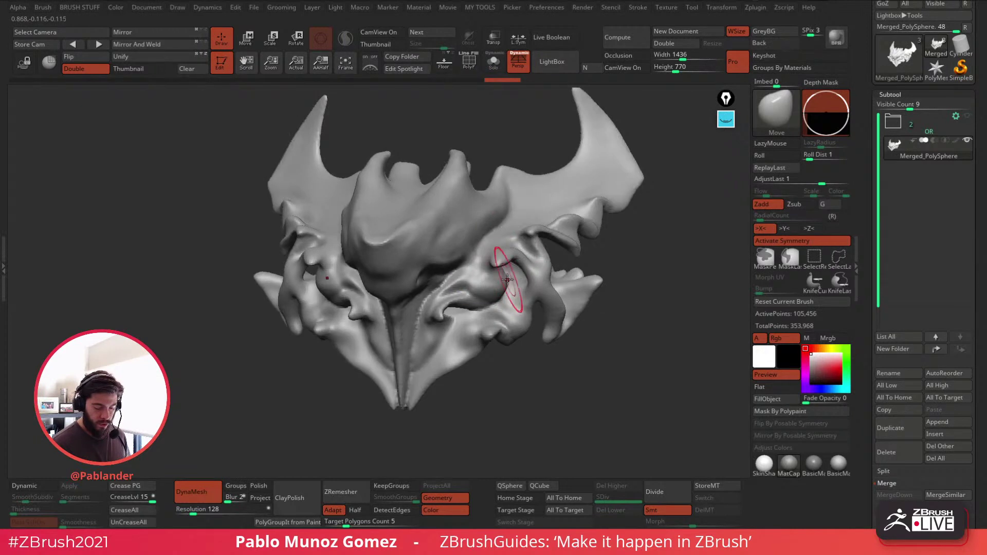
mouse_move(481, 311)
shift+mouse_down()
mouse_move(445, 322)
mouse_move(463, 303)
shift+mouse_up()
drag(468, 350, 470, 355)
Step: Resize the Move brush and reshape the small spikes below the large side horns
right_drag(430, 380, 552, 269)
key(space)
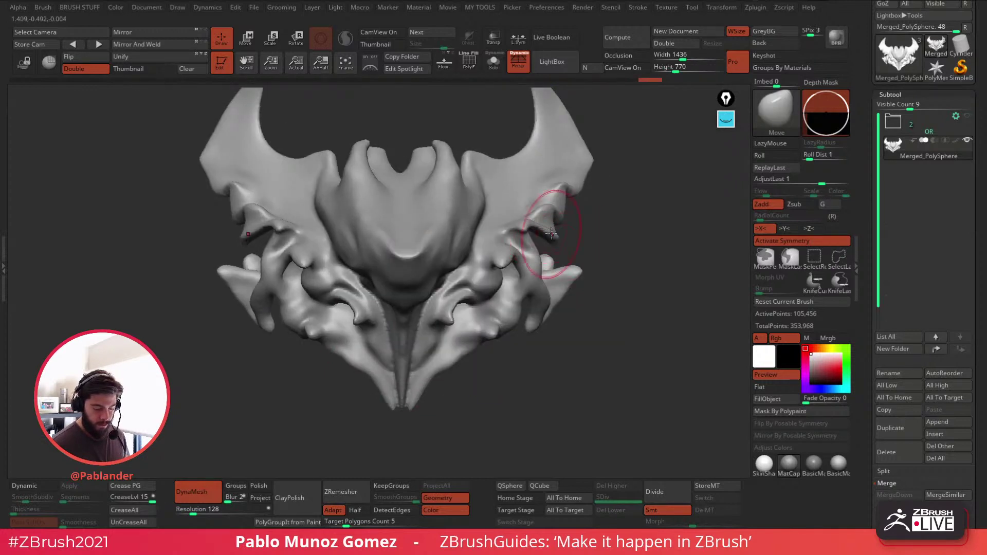
drag(542, 240, 541, 231)
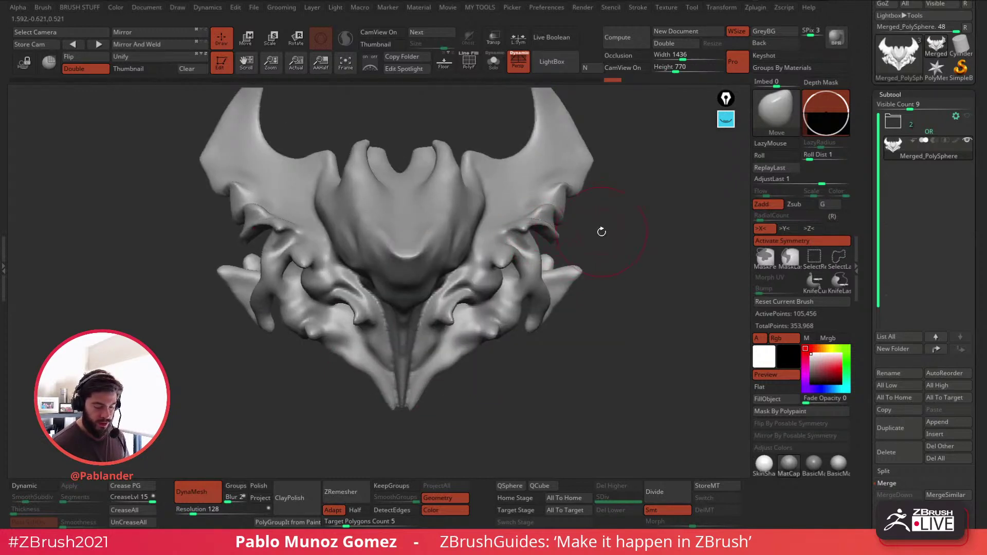
Step: Pull the two central horns backward with the Move brush and amplify the stroke with AdjustLast
right_drag(577, 223, 593, 223)
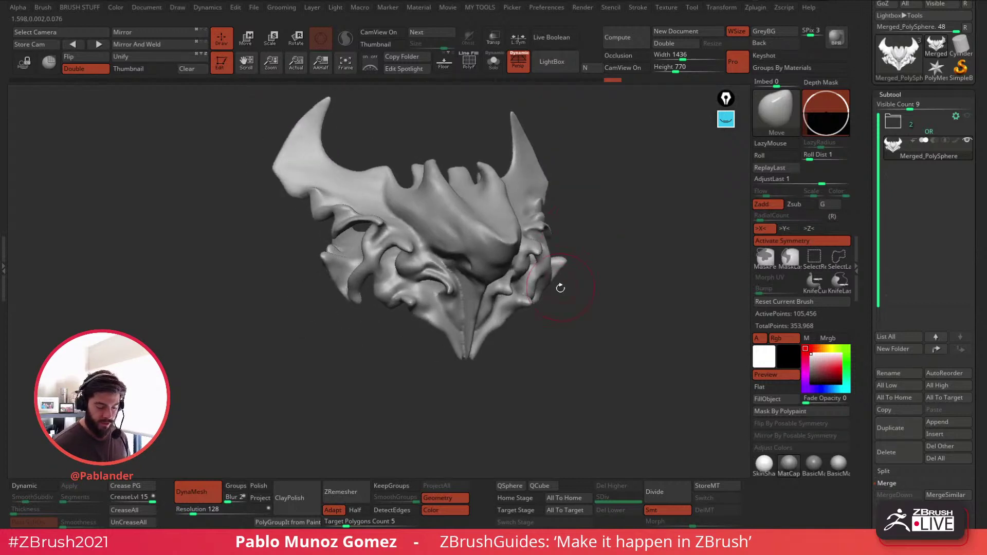
mouse_move(560, 288)
right_down()
mouse_move(573, 282)
mouse_move(463, 303)
right_up()
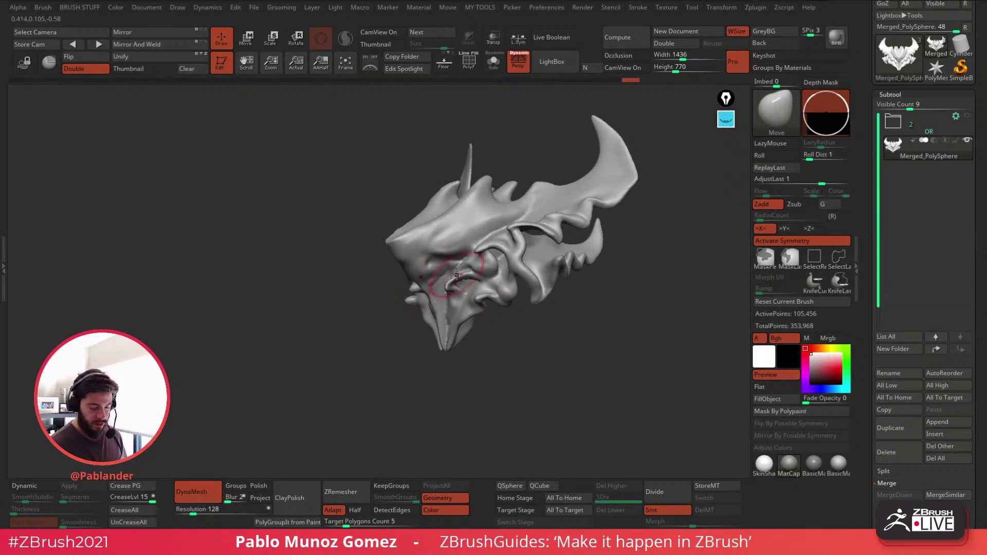
alt+right_drag(552, 319, 536, 320)
right_drag(596, 211, 624, 251)
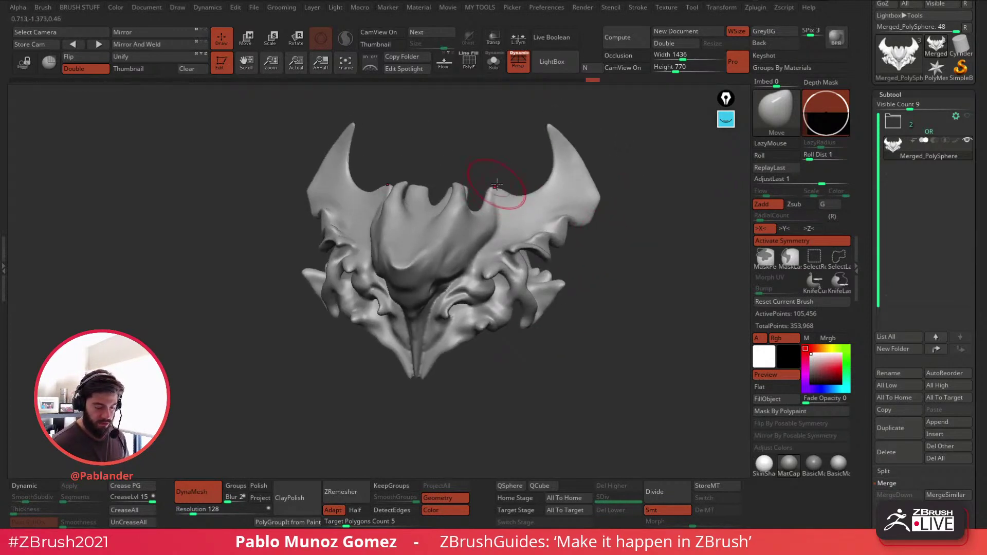
right_drag(508, 175, 589, 291)
mouse_move(462, 200)
right_down()
mouse_move(517, 186)
mouse_move(512, 224)
right_up()
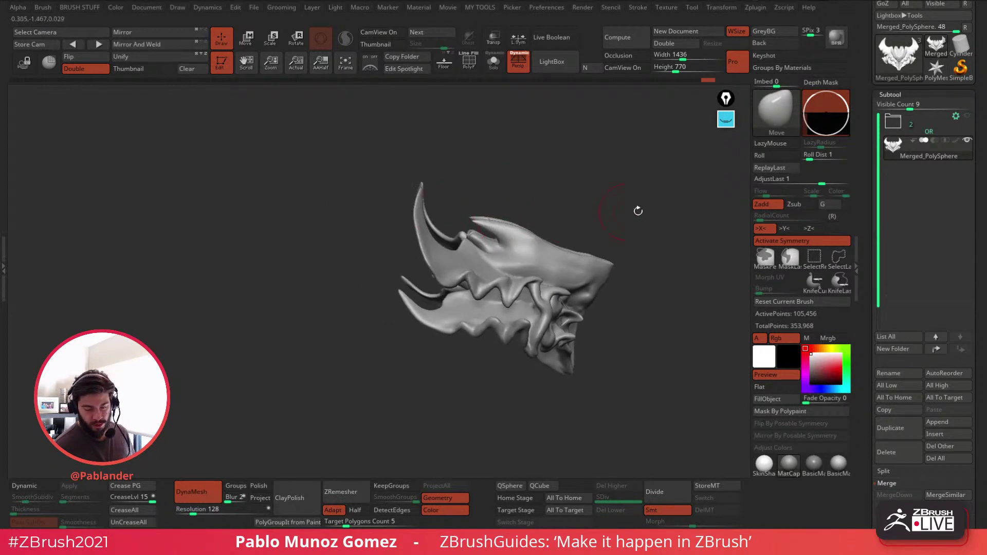
drag(822, 180, 847, 183)
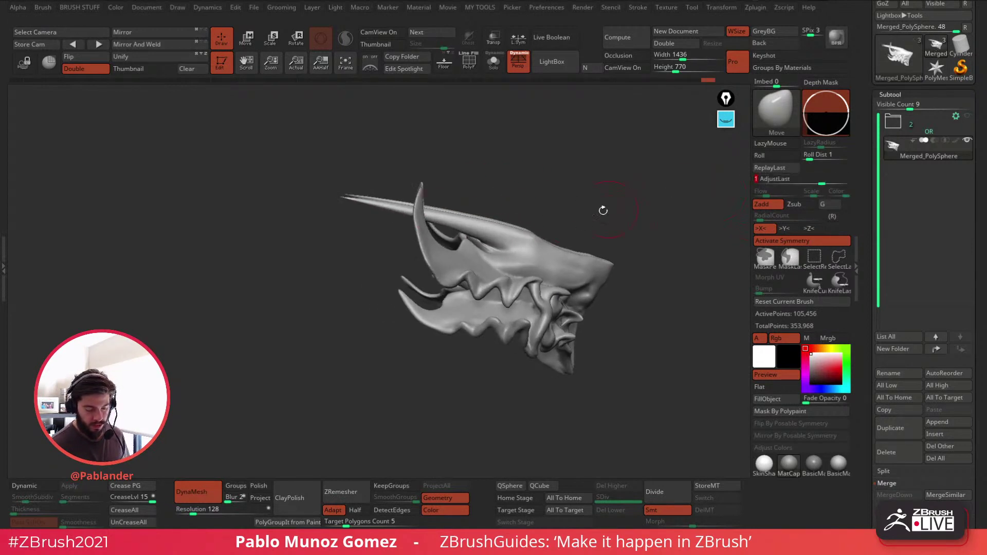
Step: Arch the elongated central horns with a resized Move brush and bend them into a wavy, twisted shape
key(space)
drag(491, 221, 507, 221)
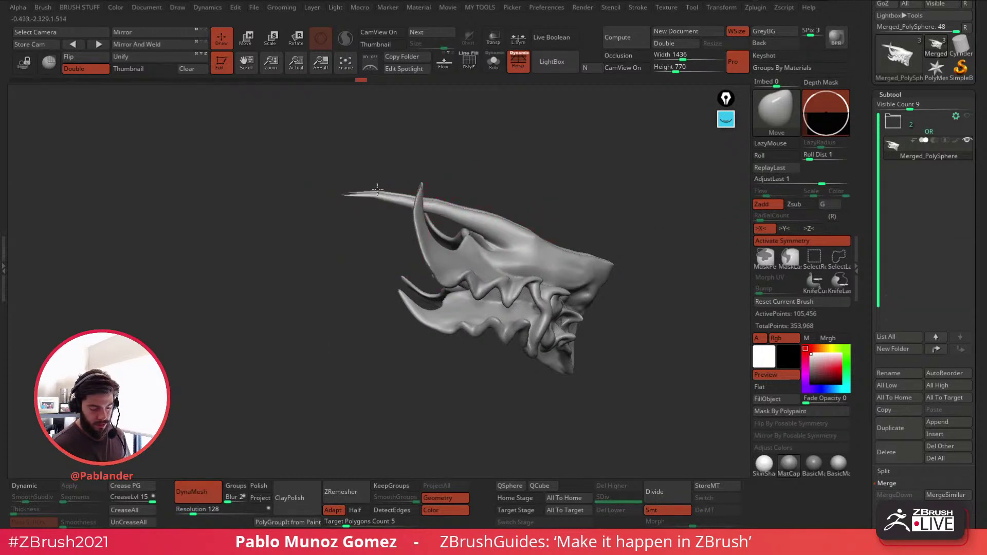
mouse_move(549, 181)
mouse_down()
mouse_move(501, 213)
mouse_move(454, 193)
mouse_move(457, 210)
mouse_up()
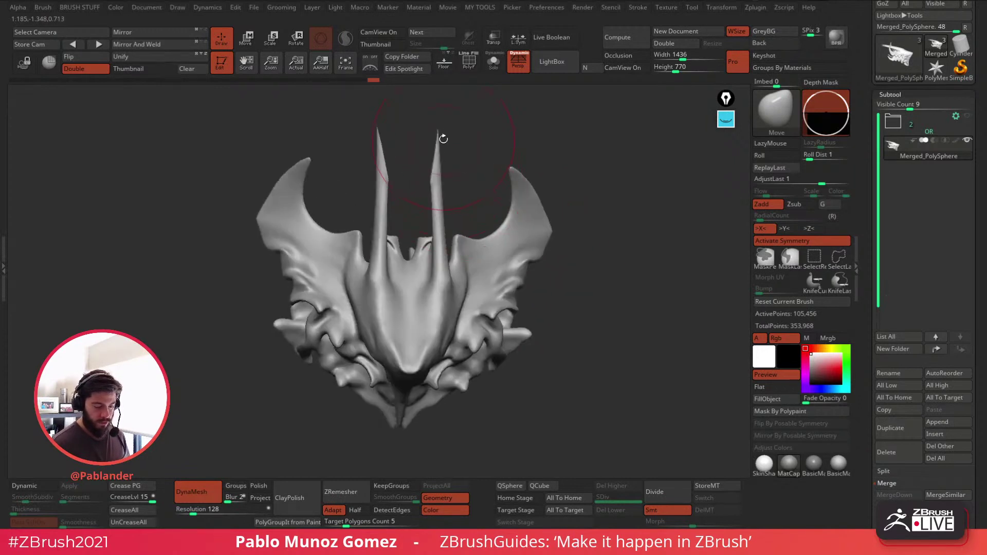
drag(442, 138, 441, 127)
drag(435, 163, 439, 188)
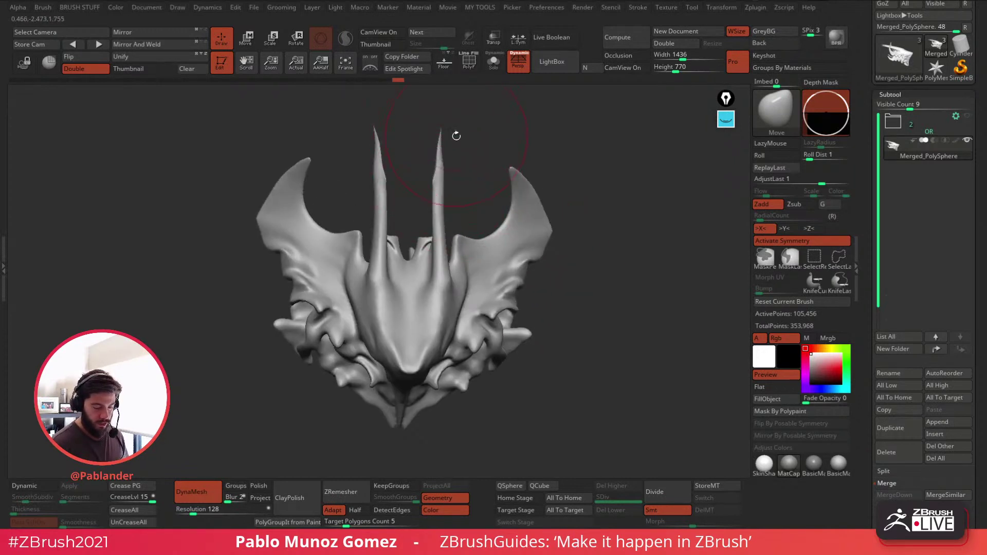
drag(456, 136, 459, 150)
mouse_move(433, 197)
mouse_down()
mouse_move(452, 198)
mouse_move(440, 166)
mouse_move(468, 165)
mouse_move(463, 199)
mouse_up()
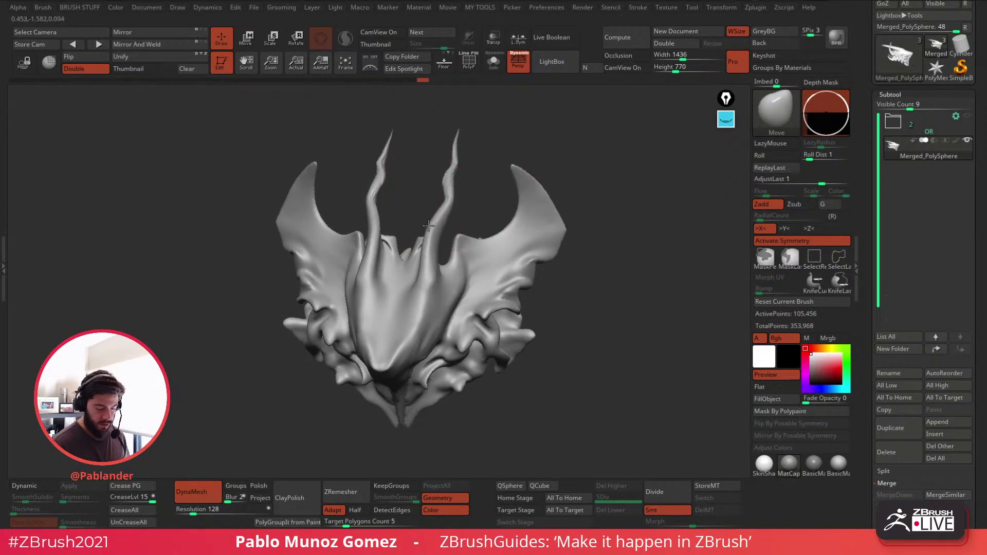
mouse_move(411, 216)
mouse_down()
mouse_move(444, 208)
mouse_move(411, 205)
mouse_move(397, 187)
mouse_move(403, 143)
mouse_up()
mouse_move(556, 203)
mouse_down()
mouse_move(584, 207)
mouse_move(587, 234)
mouse_up()
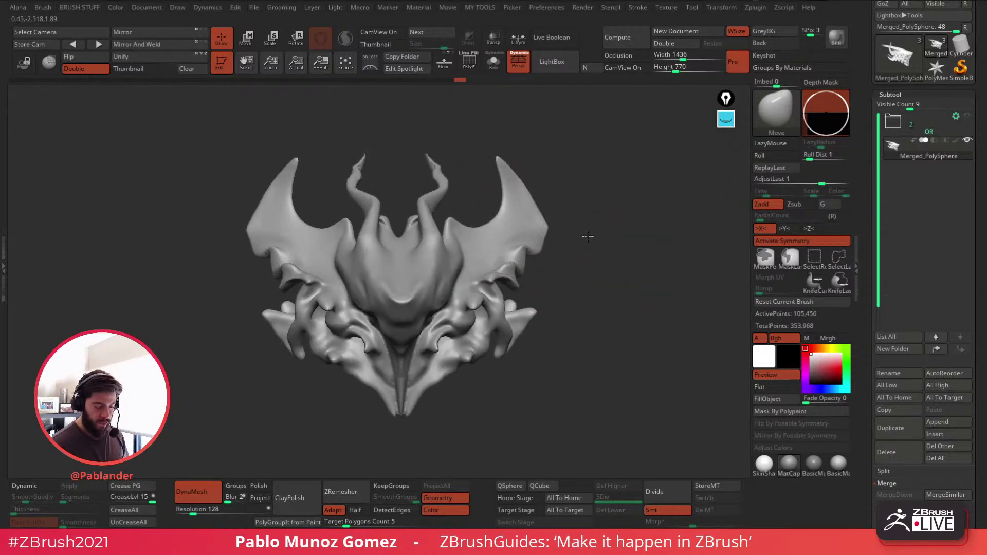
Step: Undo the elongation and bending of the two central horns
right_drag(520, 194, 565, 180)
alt+right_drag(621, 192, 445, 199)
mouse_move(534, 224)
ctrl+right_down()
mouse_move(533, 211)
mouse_move(532, 229)
ctrl+right_up()
right_drag(457, 210, 508, 220)
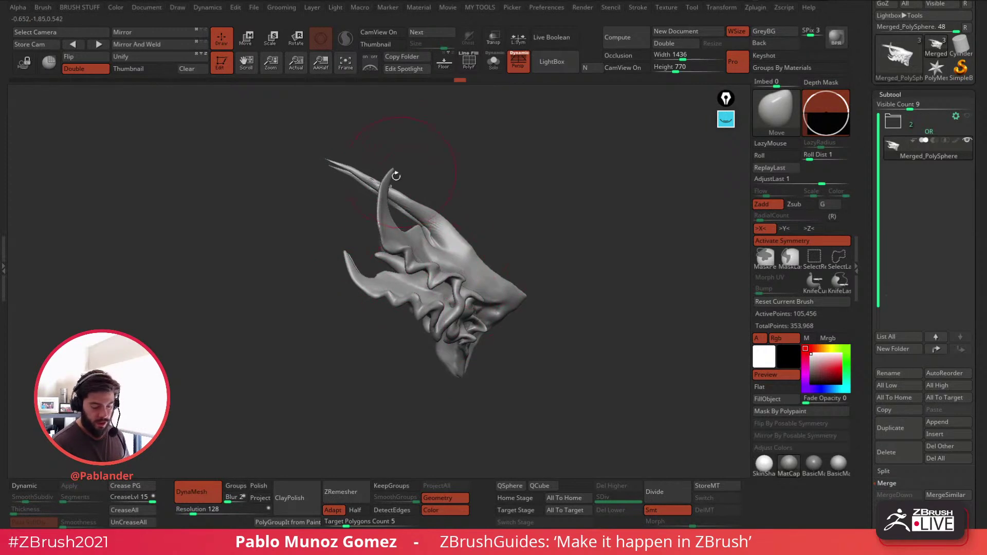
mouse_move(567, 306)
right_down()
mouse_move(572, 293)
mouse_move(560, 275)
mouse_move(540, 273)
mouse_move(518, 247)
mouse_move(538, 313)
right_up()
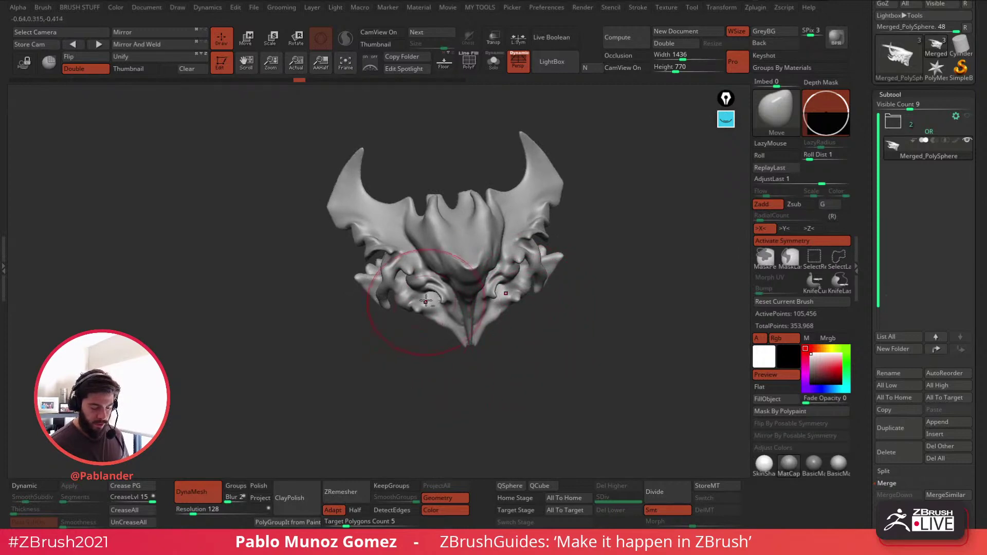
Step: Switch to the CurveTube brush and adjust its draw size for working on the side of the head
mouse_move(421, 300)
ctrl+right_down()
mouse_move(423, 310)
mouse_move(430, 265)
mouse_move(383, 255)
mouse_move(524, 242)
ctrl+right_up()
click(786, 121)
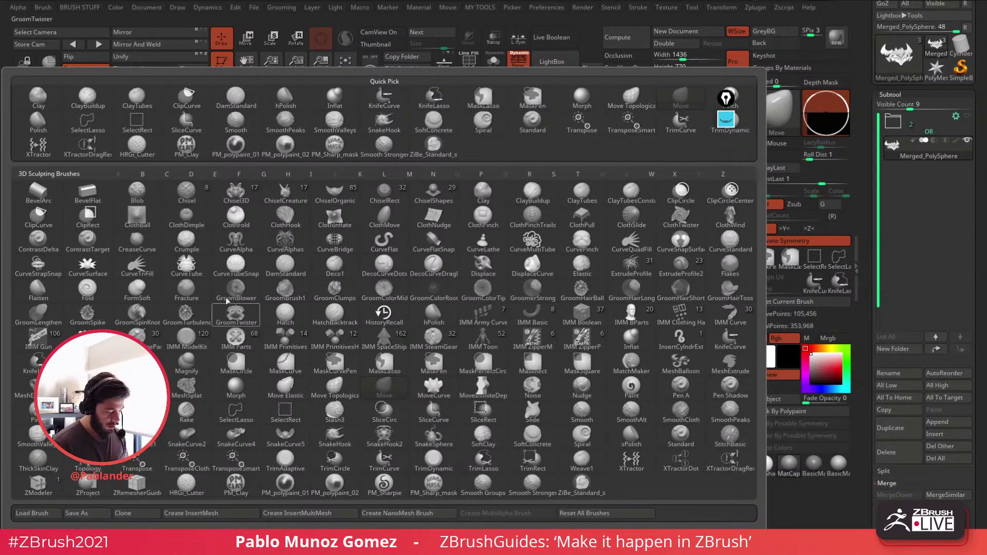
click(190, 269)
right_drag(599, 211, 583, 208)
key(space)
drag(583, 208, 573, 206)
ctrl+right_drag(573, 207, 589, 234)
mouse_move(589, 234)
right_down()
mouse_move(606, 218)
mouse_move(574, 232)
mouse_move(590, 229)
right_up()
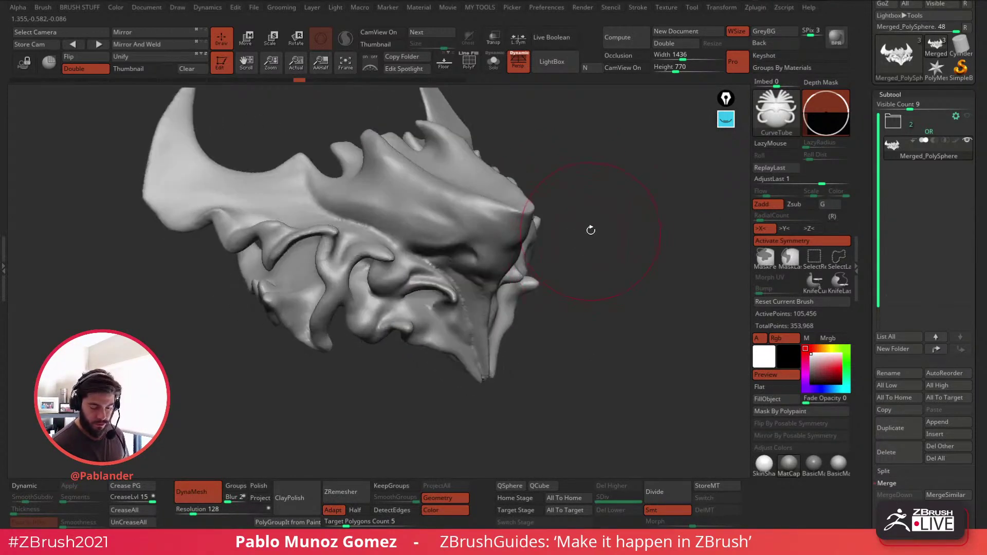
Step: Try short CurveTube strokes with a smaller draw size diagonally across the cheek, accepting the undo history removal, and undo them
key(space)
drag(571, 231, 568, 231)
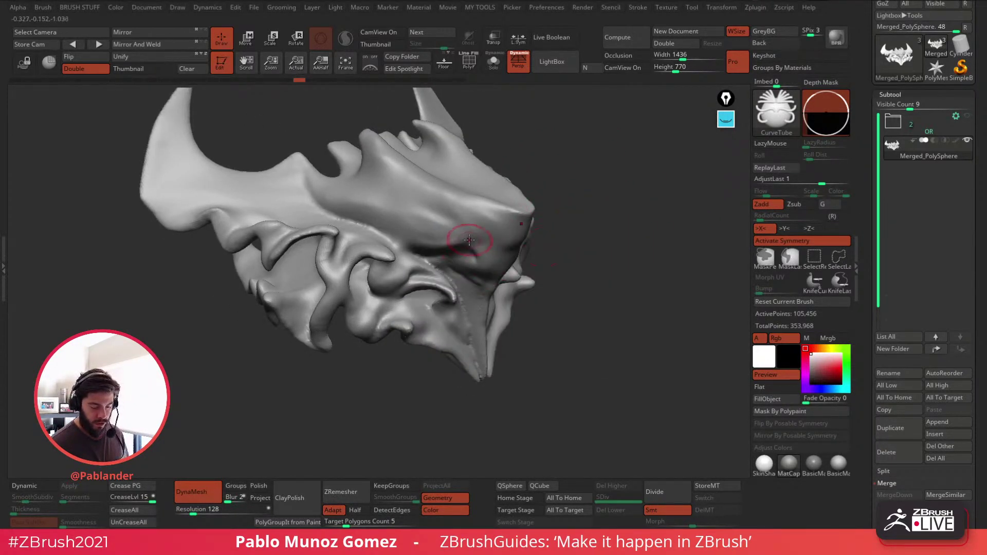
drag(478, 232, 391, 284)
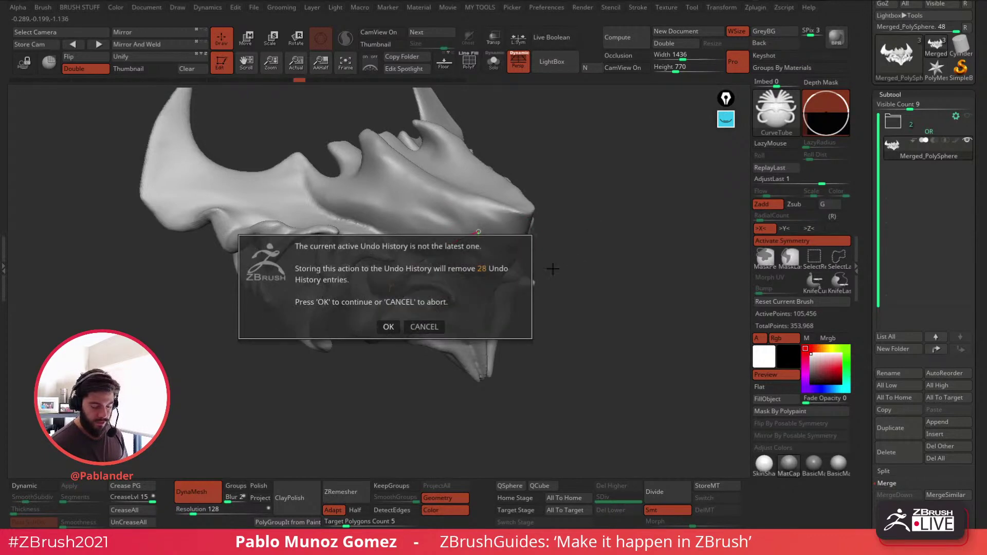
click(386, 327)
key(ctrl+z)
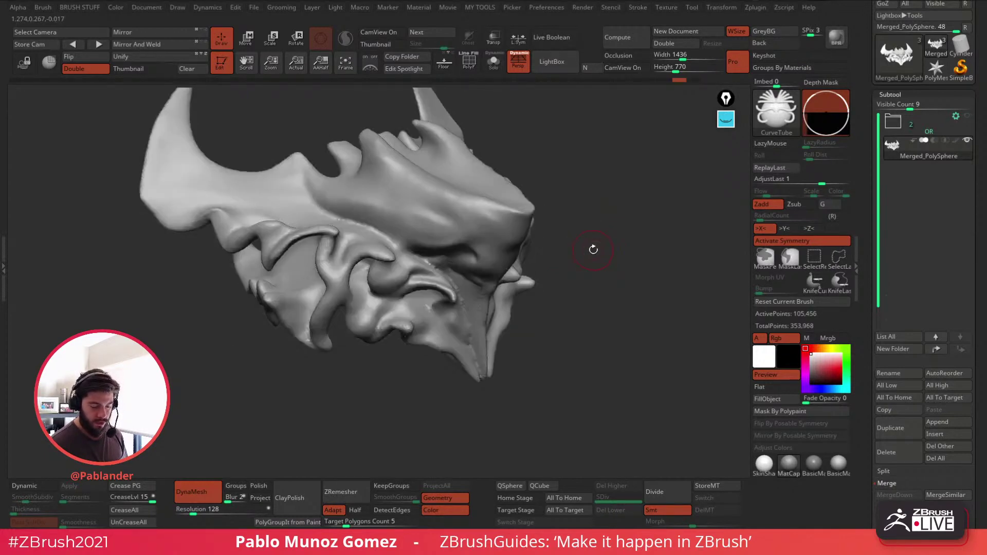
click(689, 80)
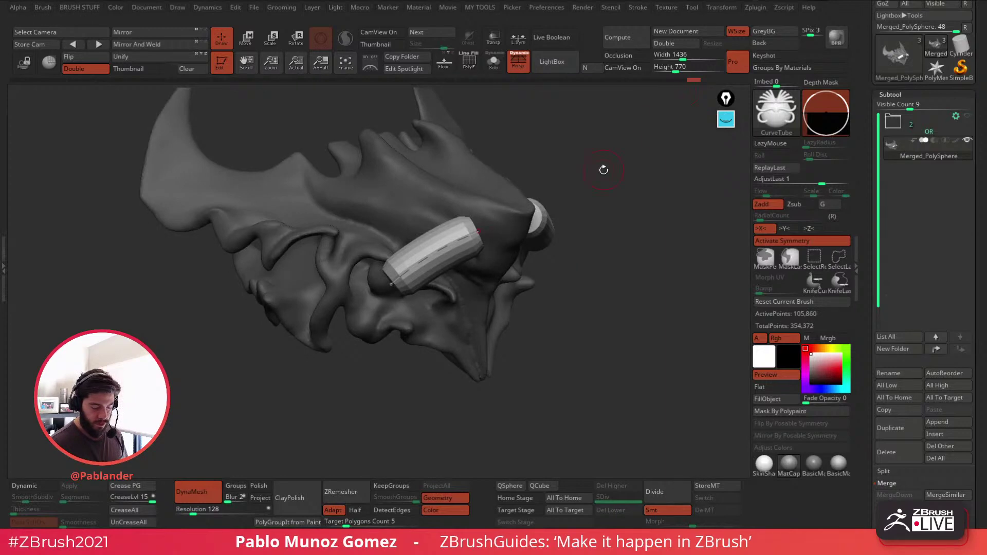
key(ctrl+z)
drag(483, 222, 387, 283)
key(ctrl+z)
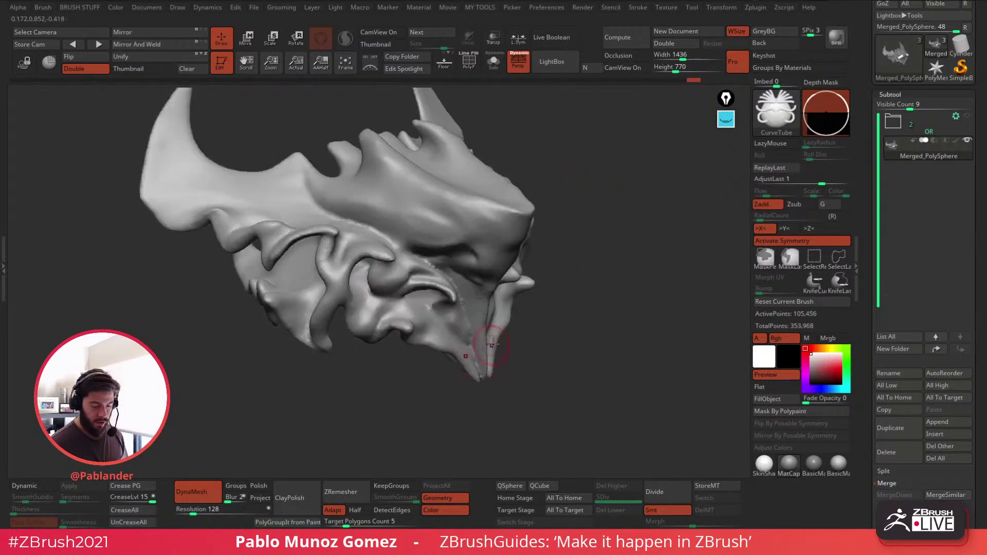
Step: Try longer winding CurveTube strokes from the brow across the side of the face, and undo them
drag(472, 282, 473, 283)
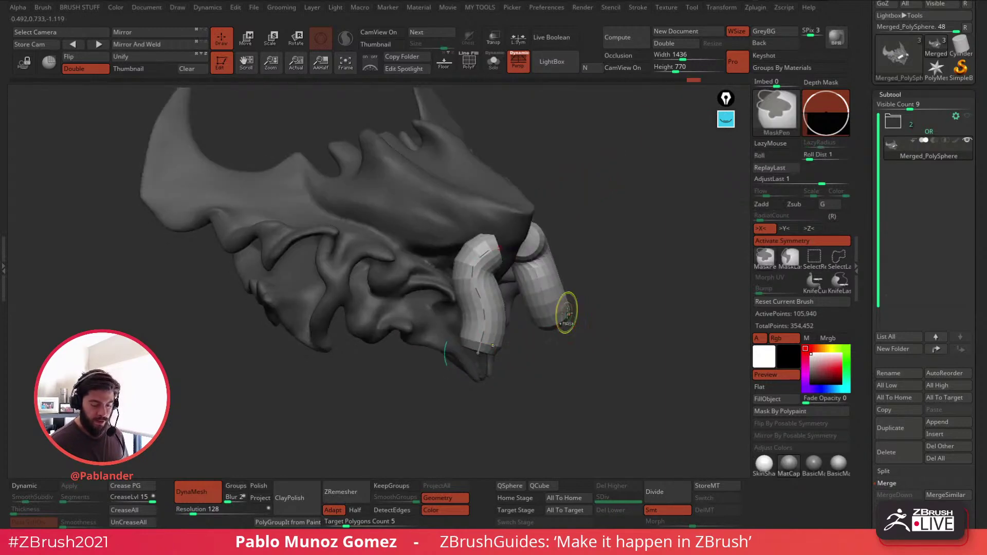
key(ctrl+z)
drag(471, 225, 437, 236)
drag(380, 276, 308, 333)
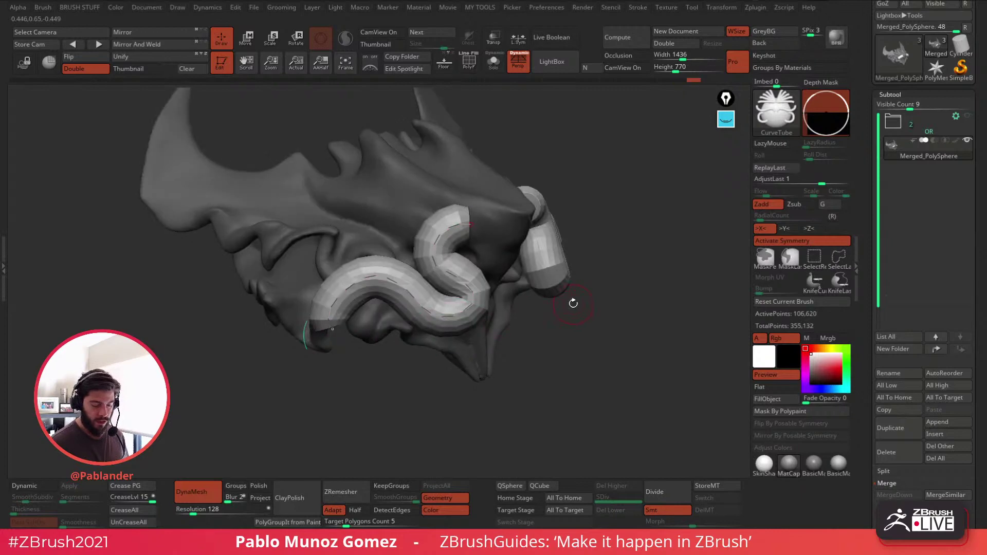
mouse_move(529, 321)
right_down()
mouse_move(503, 329)
mouse_move(538, 330)
mouse_move(477, 251)
right_up()
key(ctrl+z)
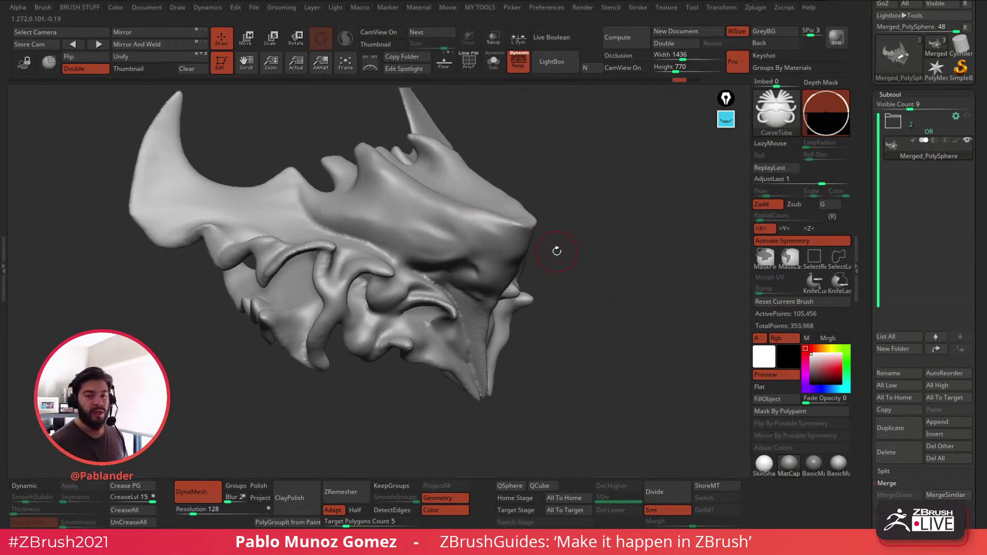
mouse_move(588, 247)
mouse_down()
mouse_move(580, 256)
mouse_move(595, 265)
mouse_move(590, 272)
mouse_up()
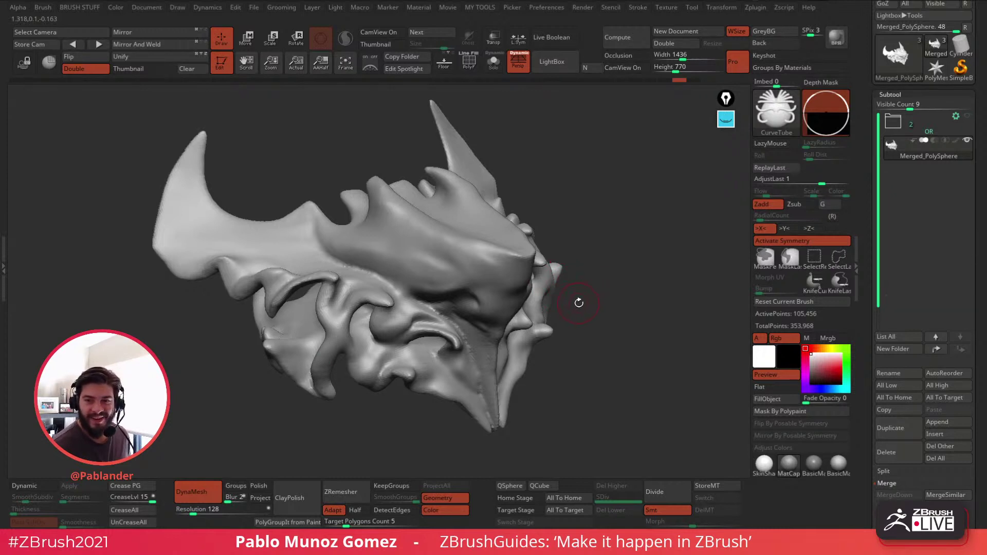
drag(588, 293, 590, 290)
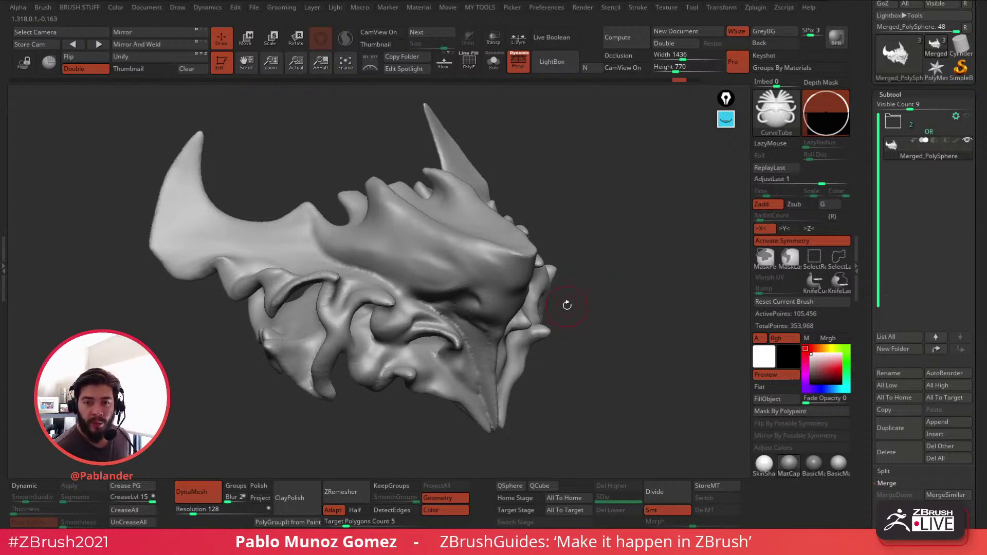
drag(574, 248, 606, 257)
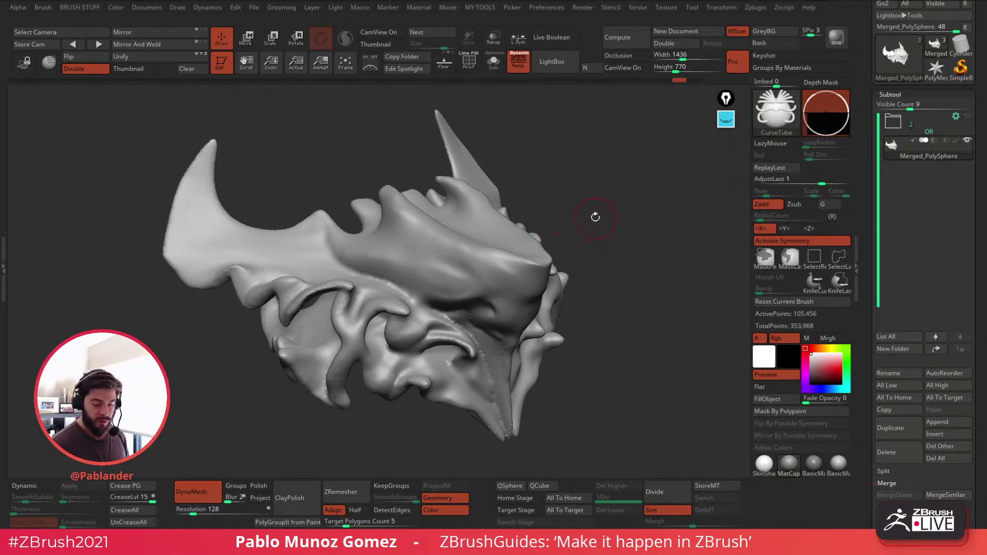
Step: Change the picker's depth option from Once Z to Cont Z
drag(594, 216, 452, 231)
mouse_move(581, 226)
alt+right_down()
mouse_move(474, 232)
mouse_move(514, 232)
mouse_move(546, 249)
mouse_move(522, 263)
alt+right_up()
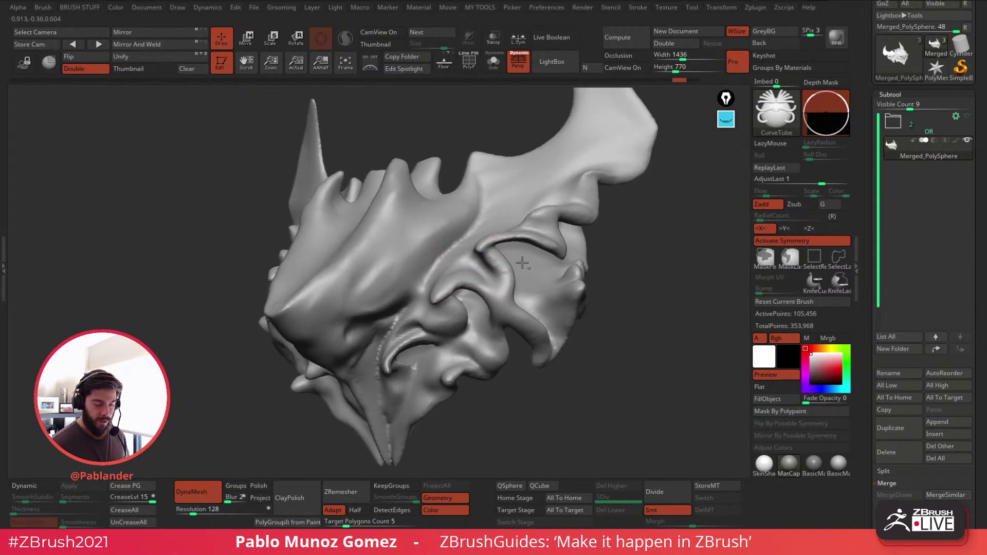
click(512, 8)
click(537, 52)
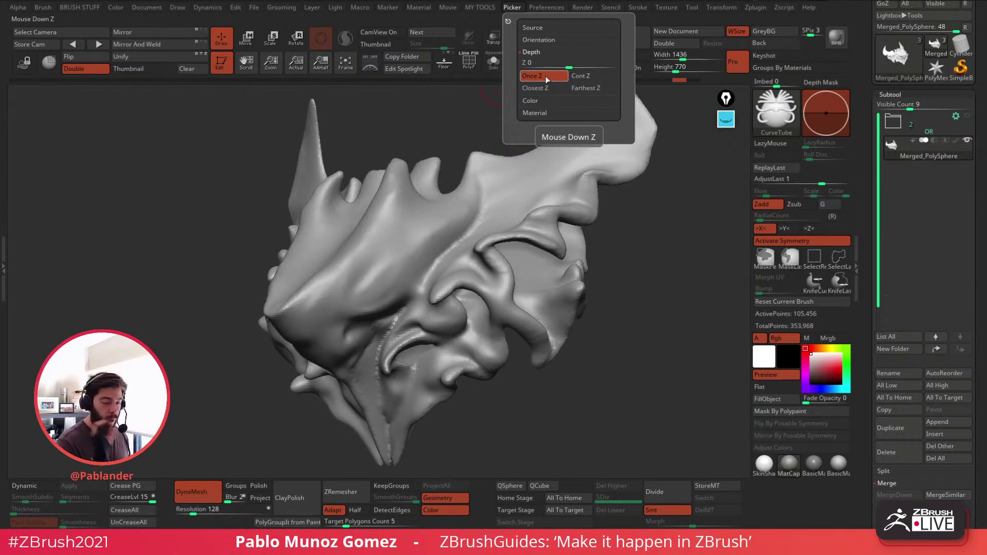
click(587, 76)
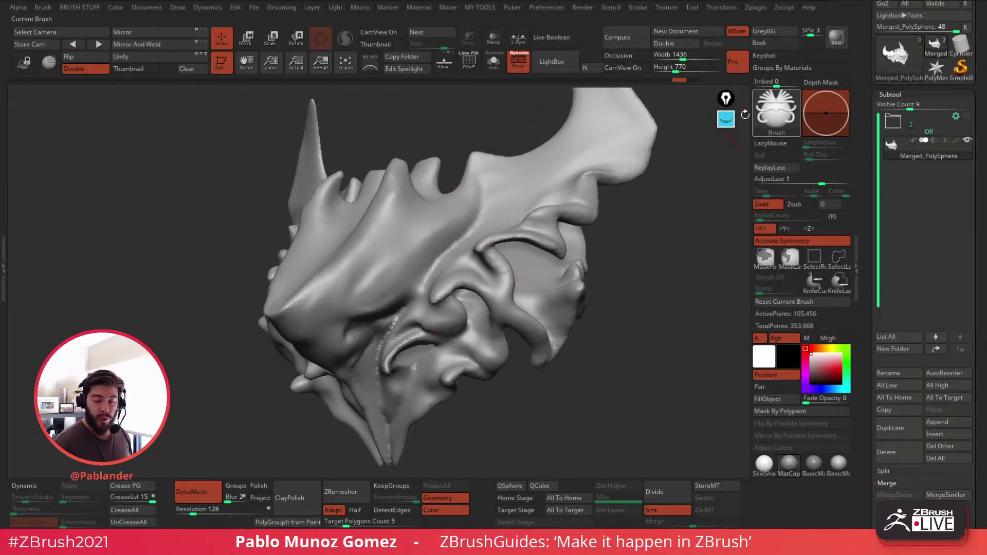
Step: Try a thick winding CurveTube down the opposite side of the head with the new depth option, and undo it
drag(497, 190, 417, 325)
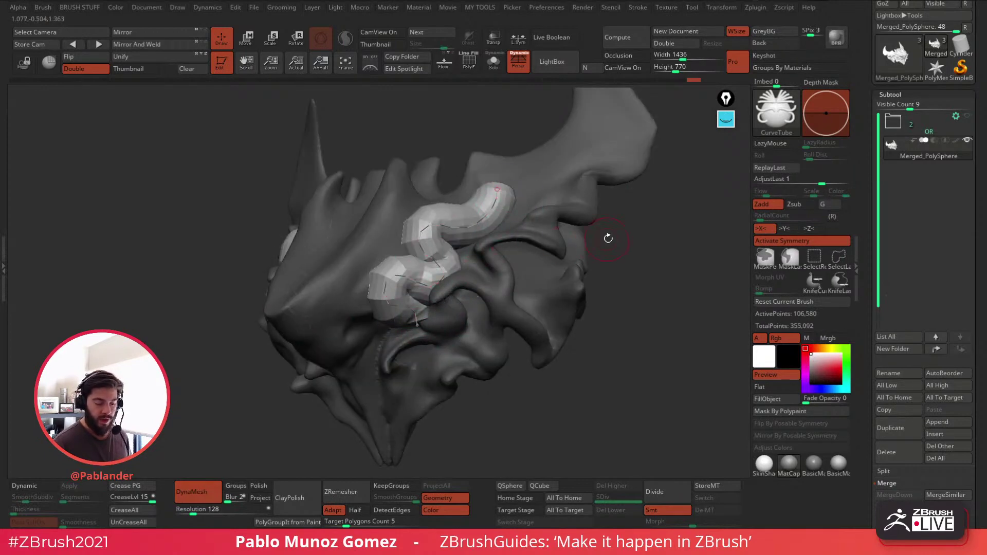
mouse_move(609, 238)
mouse_down()
mouse_move(631, 238)
mouse_move(632, 227)
mouse_move(616, 236)
mouse_up()
key(ctrl+z)
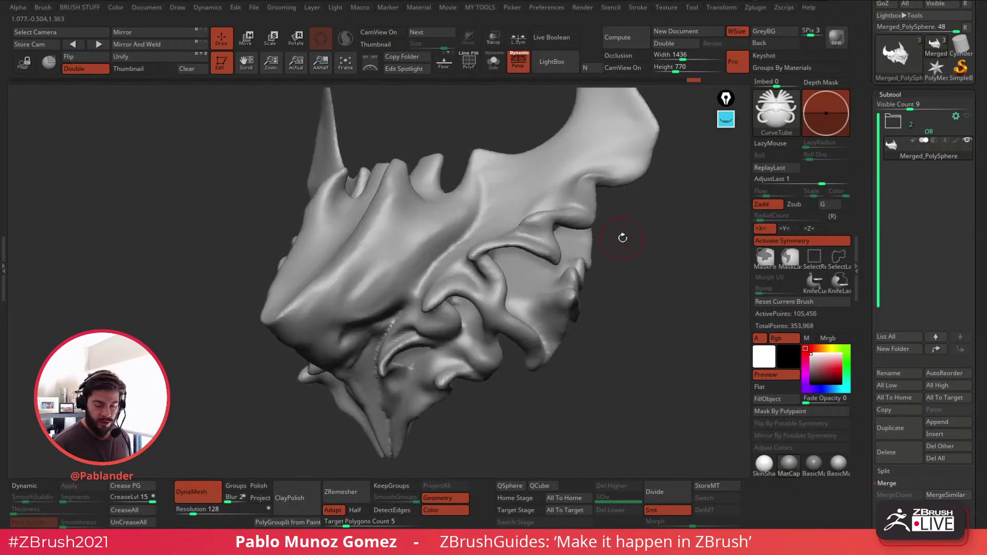
Step: Reduce the draw size and draw a thin winding CurveTube from the horn base down to the cheek
key(space)
mouse_move(504, 199)
mouse_down()
mouse_move(384, 253)
mouse_move(431, 326)
mouse_up()
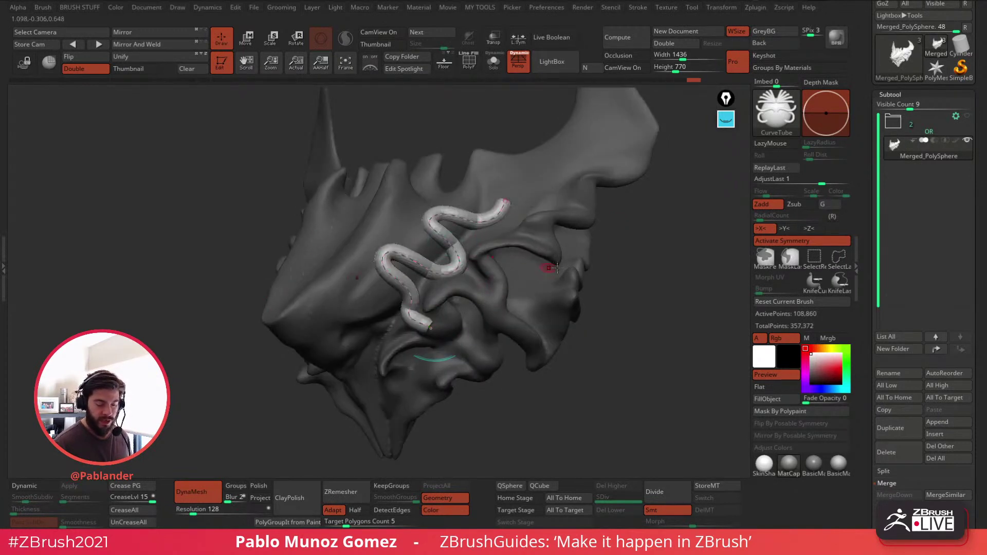
drag(631, 238, 631, 219)
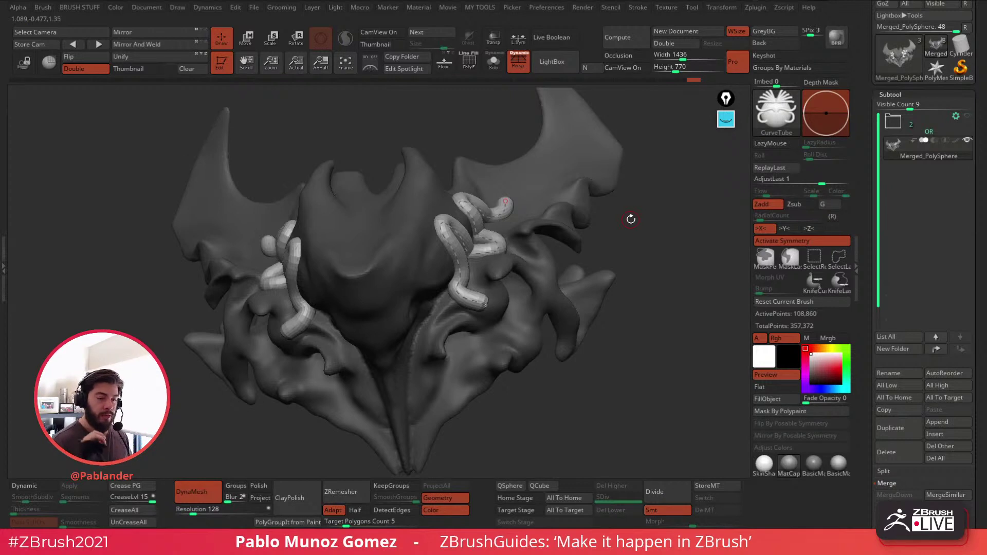
click(512, 8)
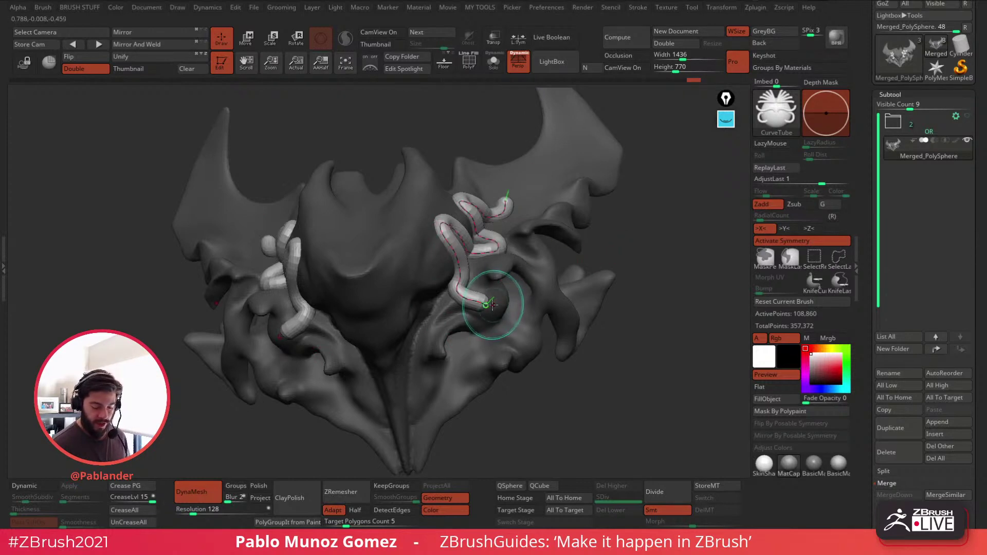
Step: Reposition the lower end of the winding tube's curve upward on the cheek
drag(490, 304, 498, 290)
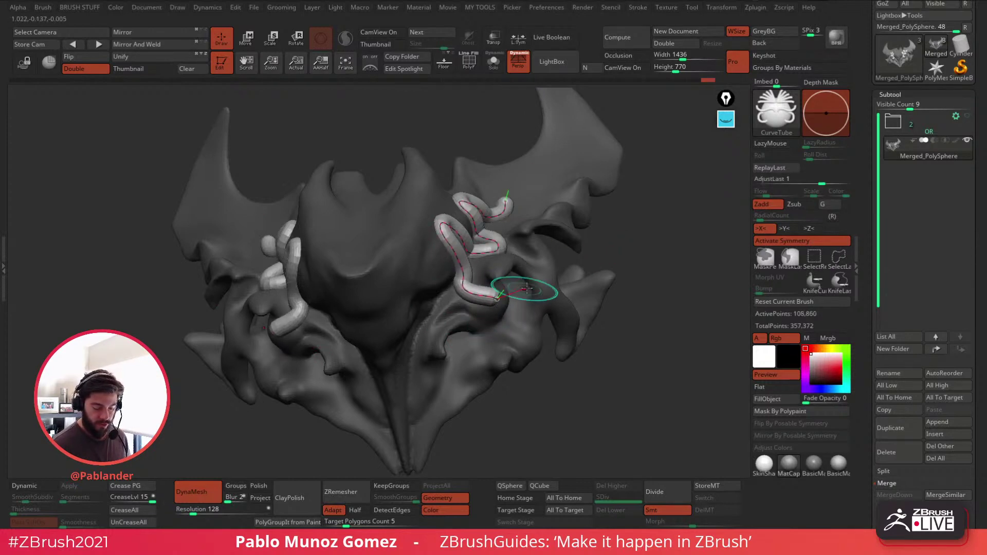
right_drag(525, 286, 431, 294)
drag(463, 298, 464, 279)
right_drag(478, 273, 510, 260)
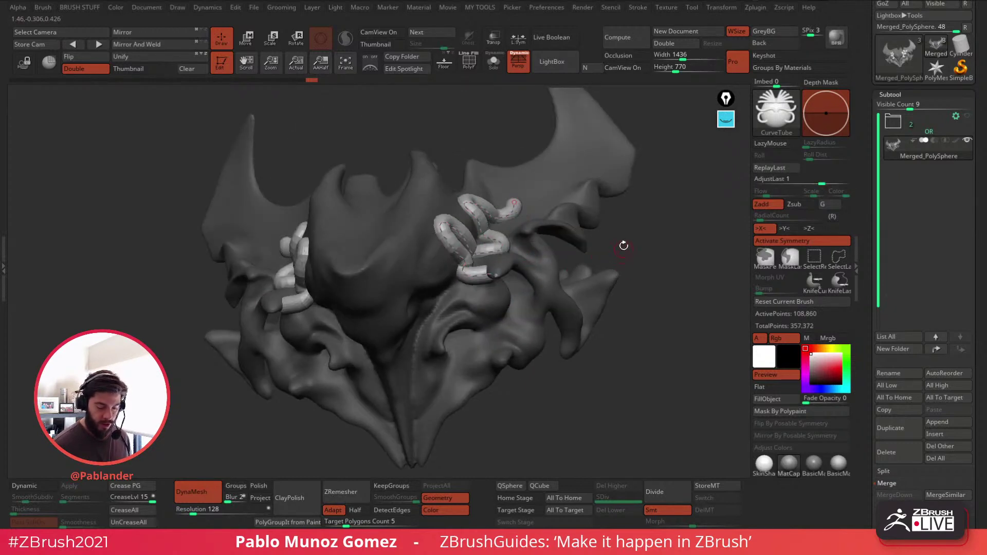
right_drag(580, 194, 493, 211)
drag(513, 203, 512, 201)
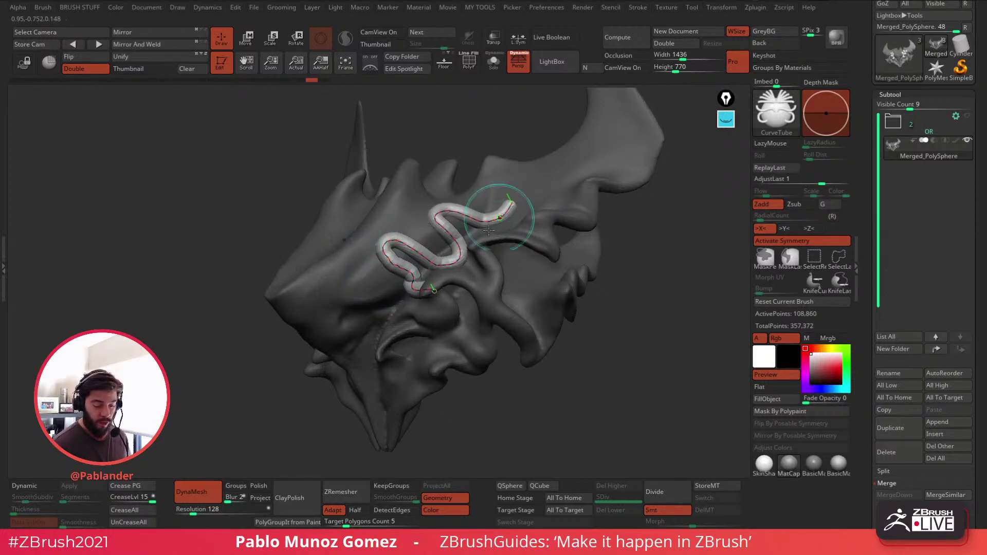
Step: Turn on Bend End, together with Bend Start, in the stroke's curve settings
click(638, 7)
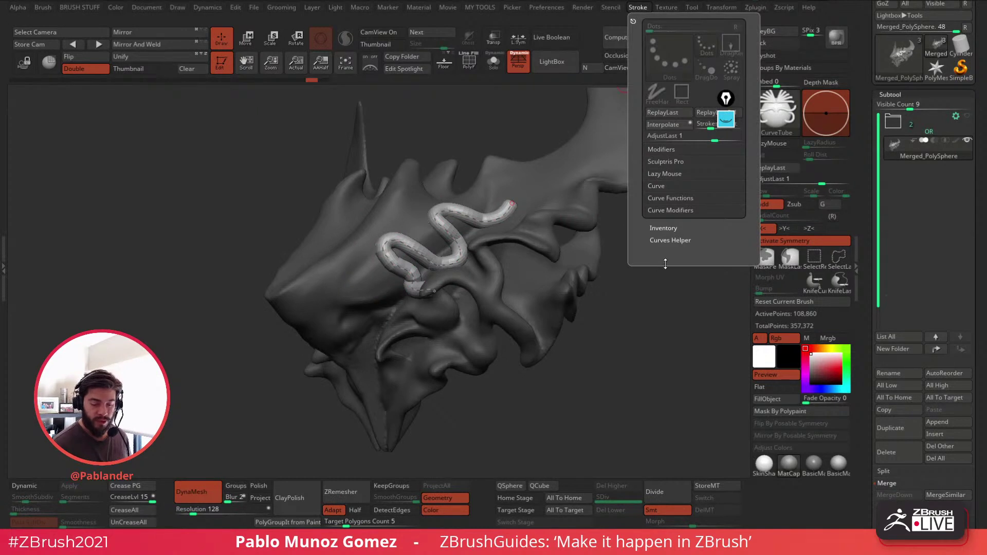
shift+click(677, 200)
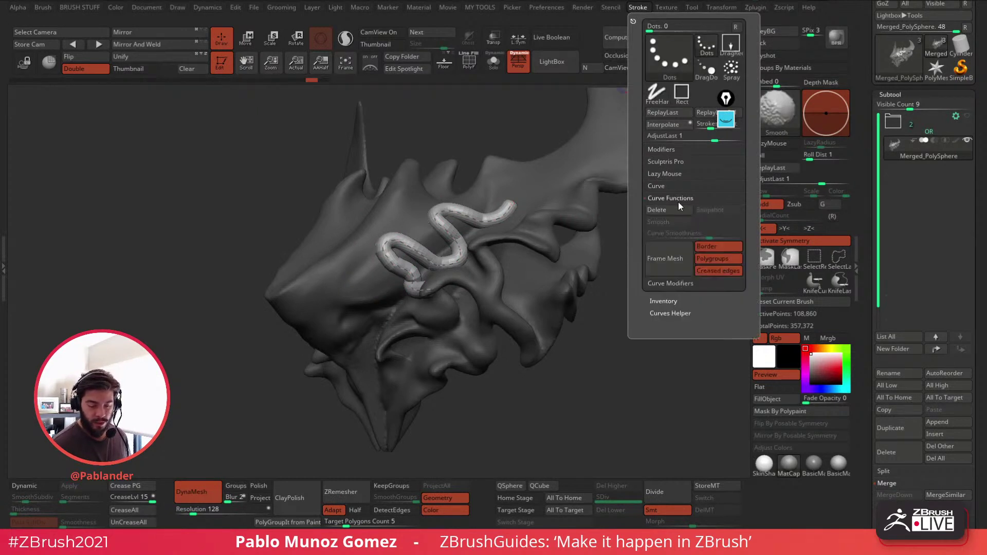
shift+click(678, 200)
shift+click(689, 209)
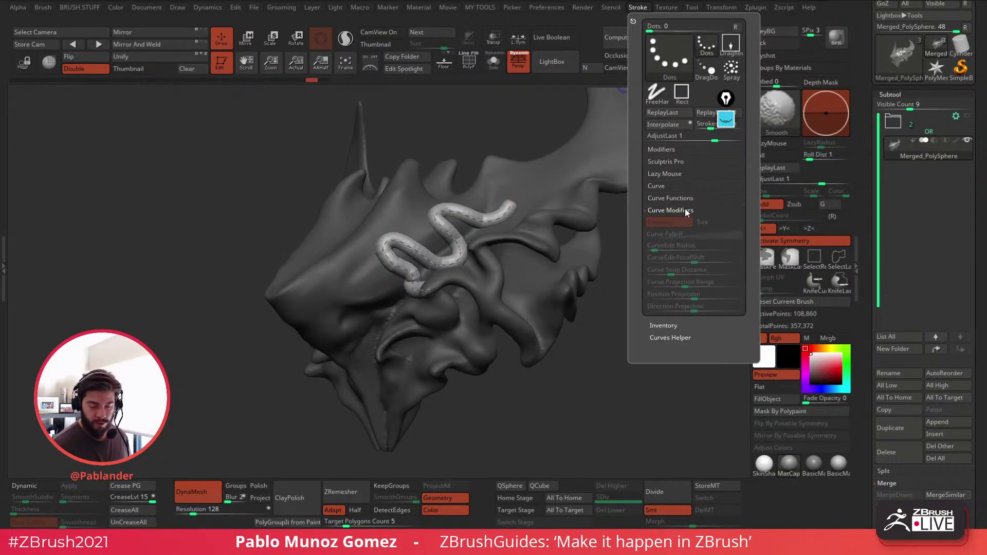
shift+click(686, 211)
shift+click(672, 185)
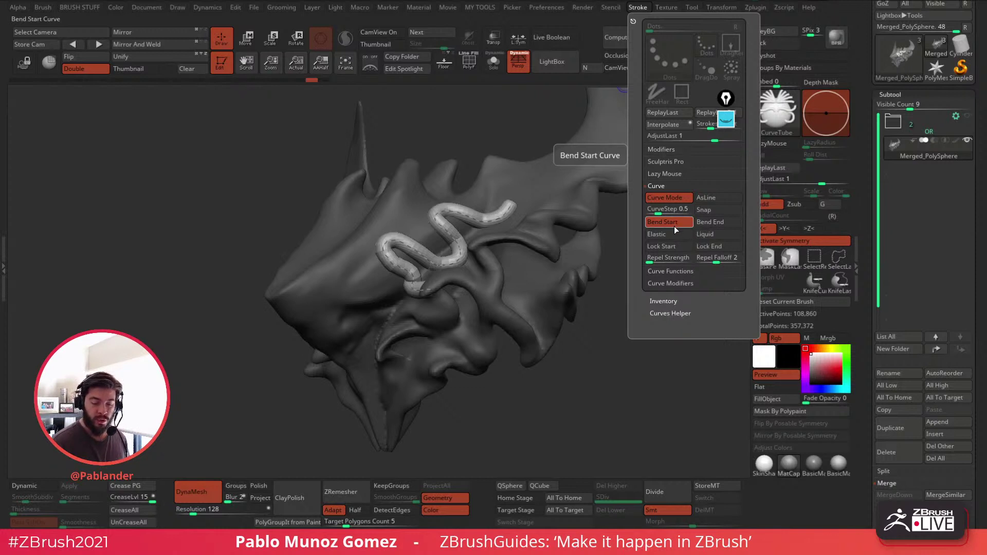
click(711, 223)
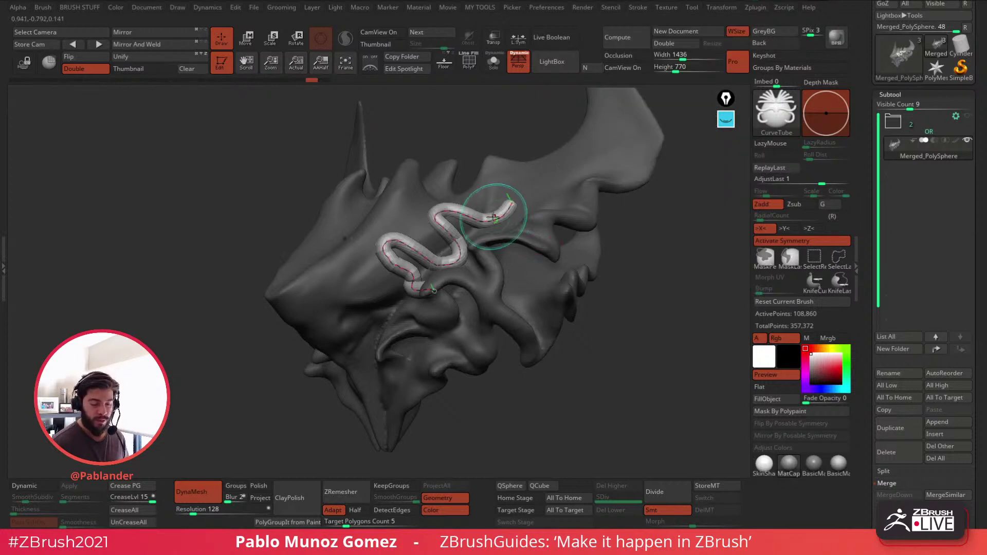
Step: Pull the upper end of the tube's curve outward toward the horn and adjust its middle bends
mouse_move(494, 216)
mouse_down()
mouse_move(493, 206)
mouse_move(492, 217)
mouse_up()
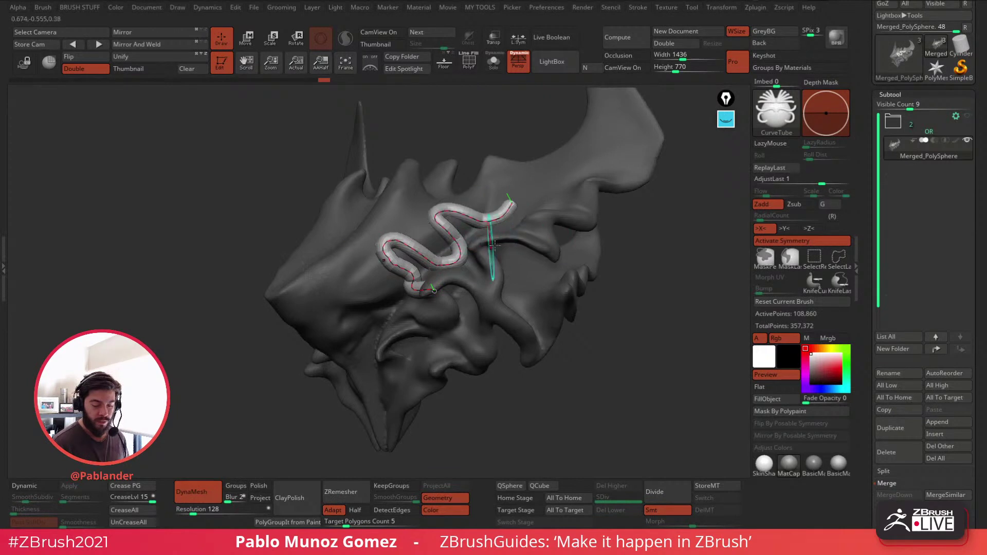
mouse_move(641, 13)
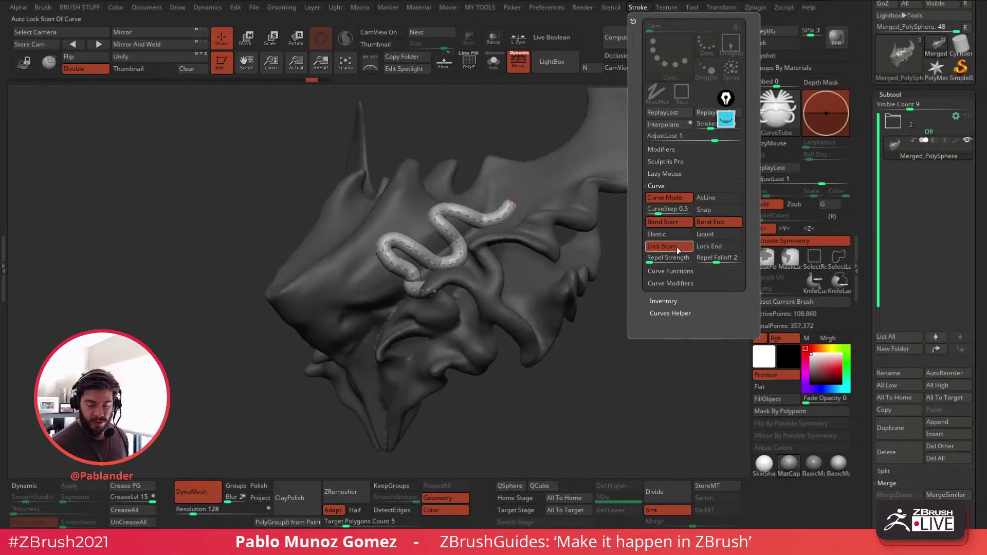
mouse_move(500, 218)
mouse_down()
mouse_move(512, 203)
mouse_move(521, 213)
mouse_up()
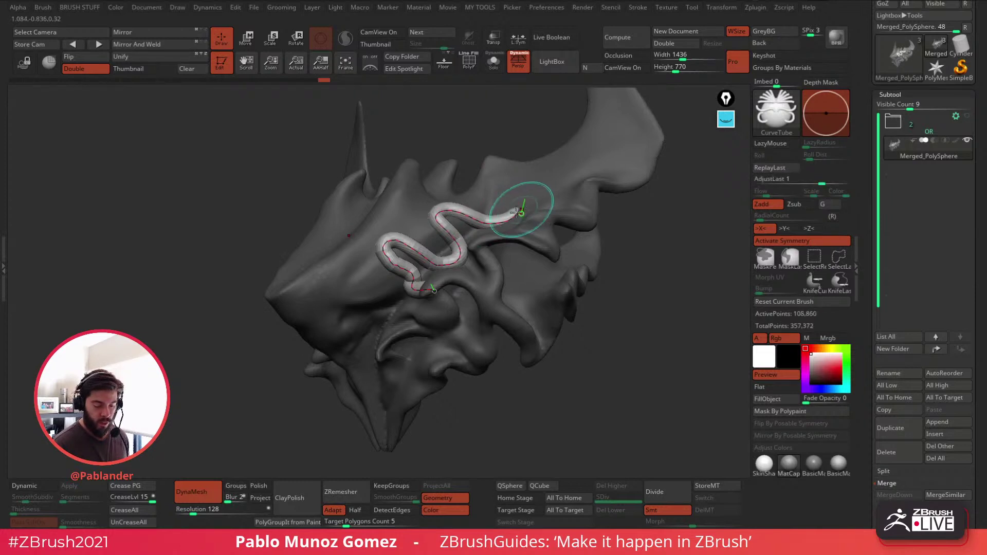
drag(442, 211, 497, 218)
drag(453, 264, 453, 258)
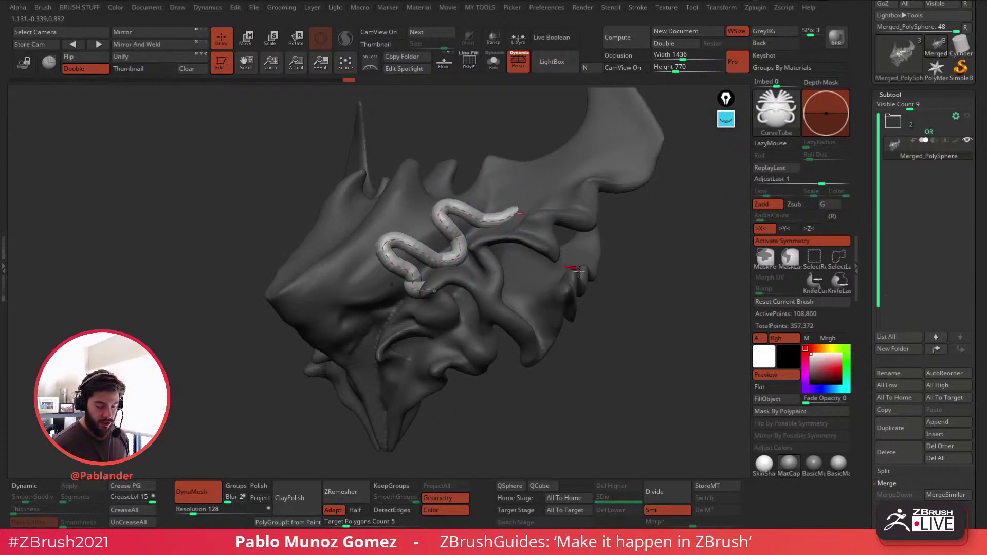
mouse_move(572, 268)
mouse_down()
mouse_move(609, 277)
mouse_move(555, 278)
mouse_move(554, 303)
mouse_up()
drag(456, 257, 452, 256)
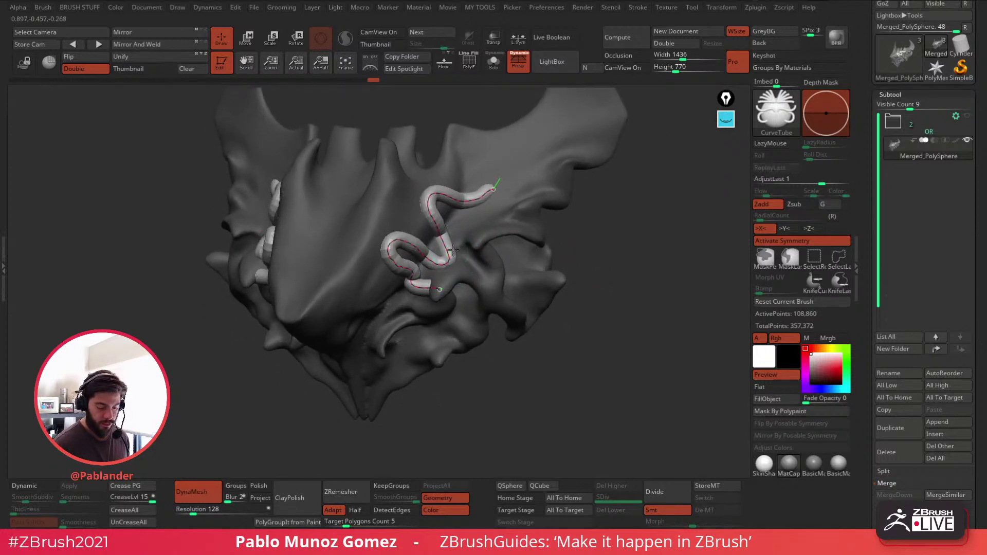
Step: Draw additional symmetrical CurveTubes below the brow and down the face toward the chin
drag(566, 280, 594, 263)
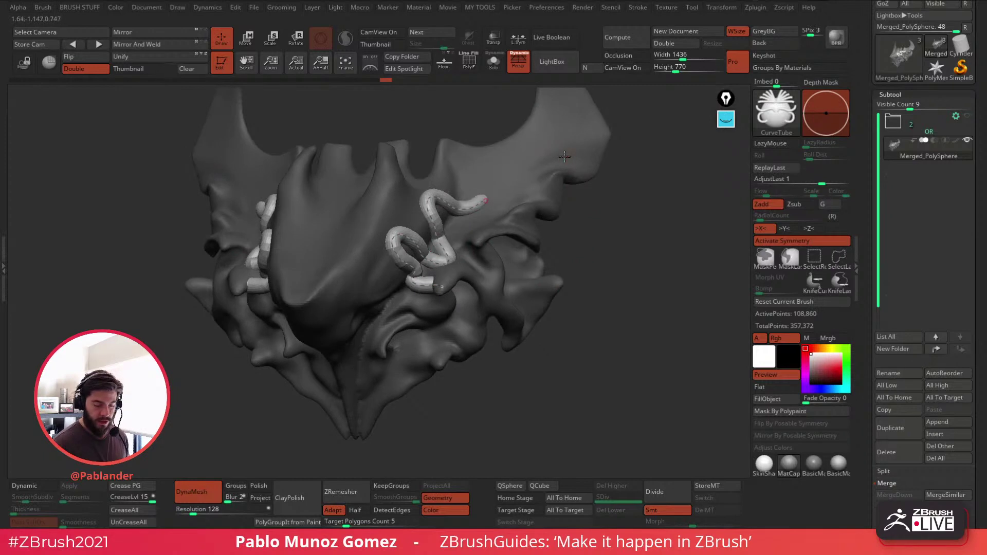
mouse_move(598, 225)
mouse_down()
mouse_move(471, 221)
mouse_move(464, 239)
mouse_move(406, 276)
mouse_move(388, 273)
mouse_move(434, 216)
mouse_move(392, 268)
mouse_up()
right_click(465, 239)
mouse_move(479, 263)
right_down()
mouse_move(500, 245)
mouse_move(478, 238)
mouse_move(477, 222)
right_up()
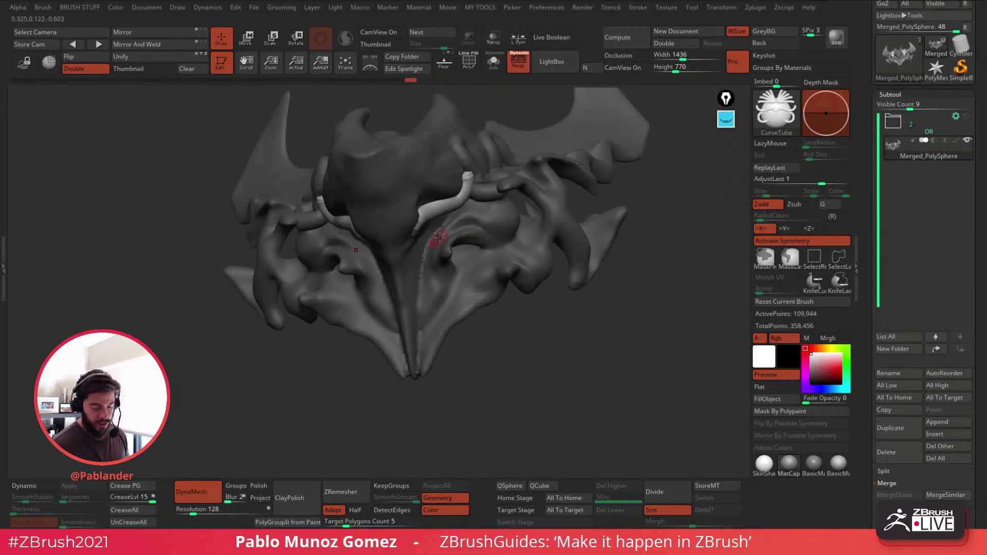
drag(406, 303, 403, 302)
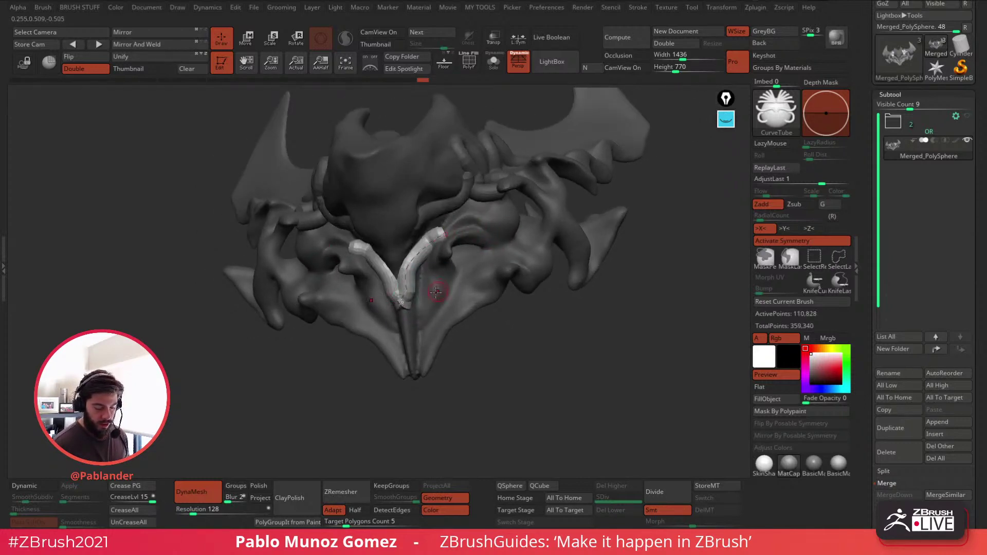
Step: Pull the upper end of the tube beside the snout outward under the brow and nudge its lower end near the centreline
drag(443, 232, 452, 222)
right_drag(480, 242, 448, 226)
drag(455, 225, 478, 206)
drag(411, 299, 419, 304)
click(519, 274)
Step: Draw a symmetrical CurveTube that dips from beside the snout across the cheek and up to the side strand, adjusting the Draw Size
mouse_move(524, 275)
right_down()
mouse_move(544, 280)
mouse_move(511, 264)
mouse_move(510, 229)
right_up()
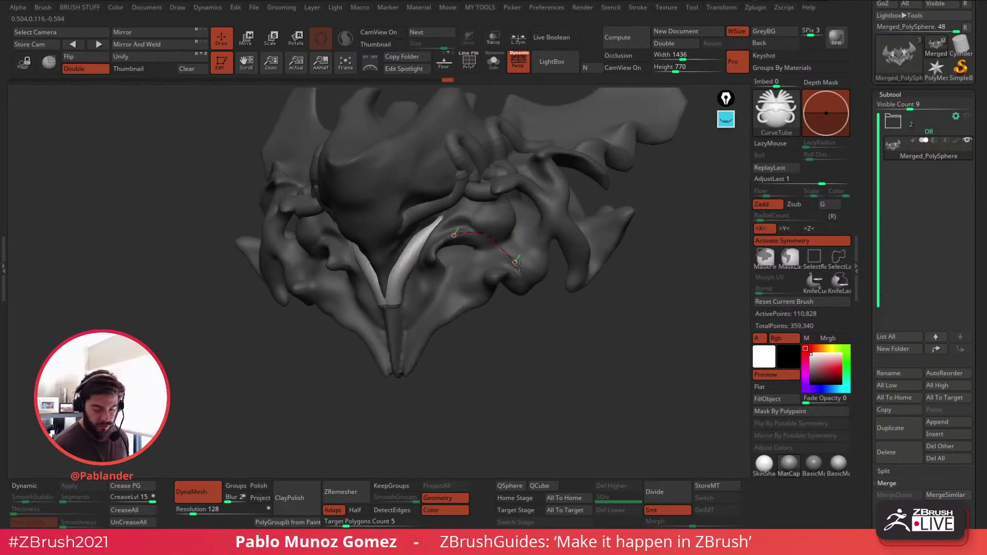
drag(541, 248, 546, 222)
right_drag(611, 217, 557, 216)
key(space)
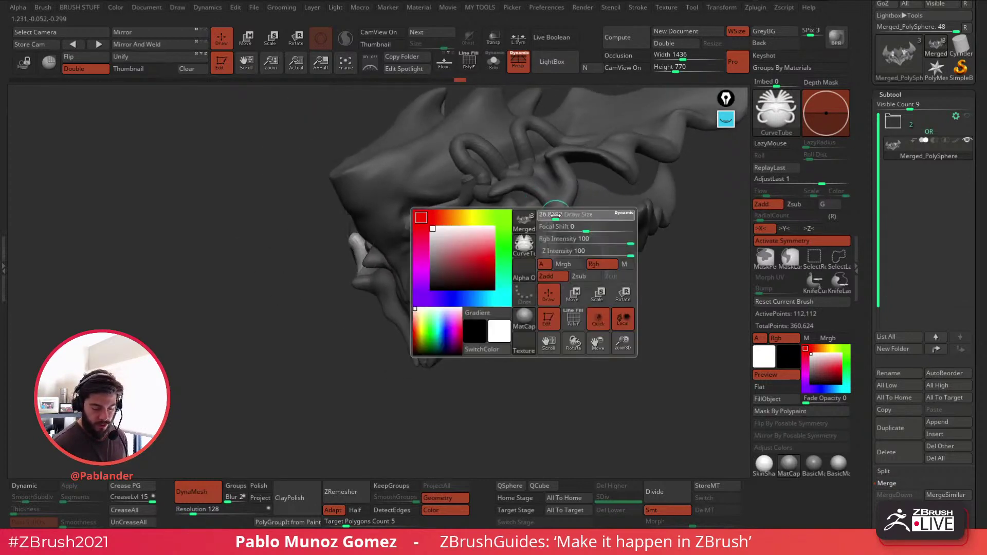
drag(561, 218, 555, 217)
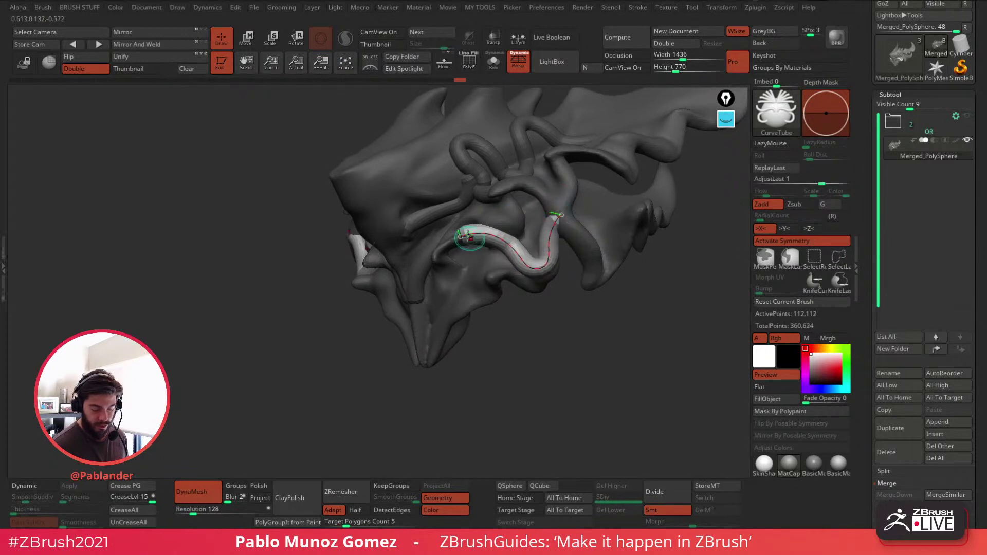
right_drag(469, 238, 492, 232)
Step: Thin the cheek tube with a smaller Draw Size and reposition the inner end of its curve
key(space)
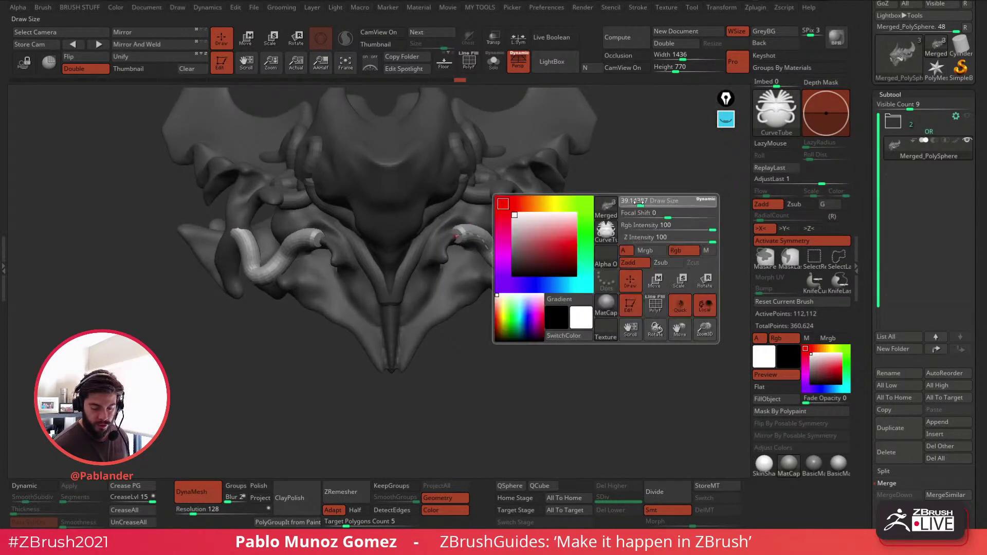
drag(638, 201, 635, 201)
click(458, 238)
mouse_move(459, 238)
mouse_down()
mouse_move(447, 244)
mouse_move(461, 234)
mouse_up()
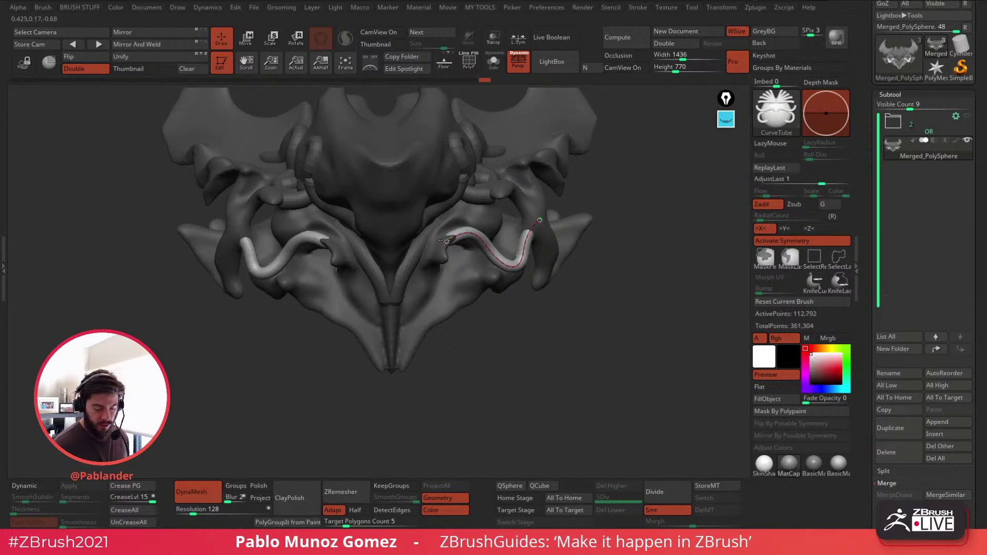
mouse_move(578, 264)
mouse_down()
mouse_move(566, 278)
mouse_move(575, 256)
mouse_up()
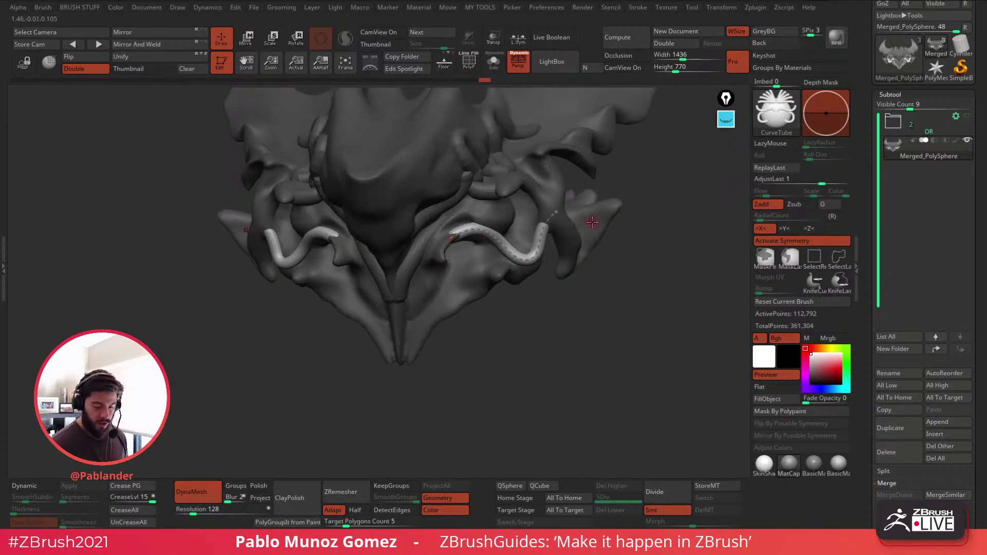
click(591, 221)
Step: Draw a symmetrical CurveTube from the horn's lower edge inward to the looped tube beside the forehead
alt+drag(614, 175, 563, 261)
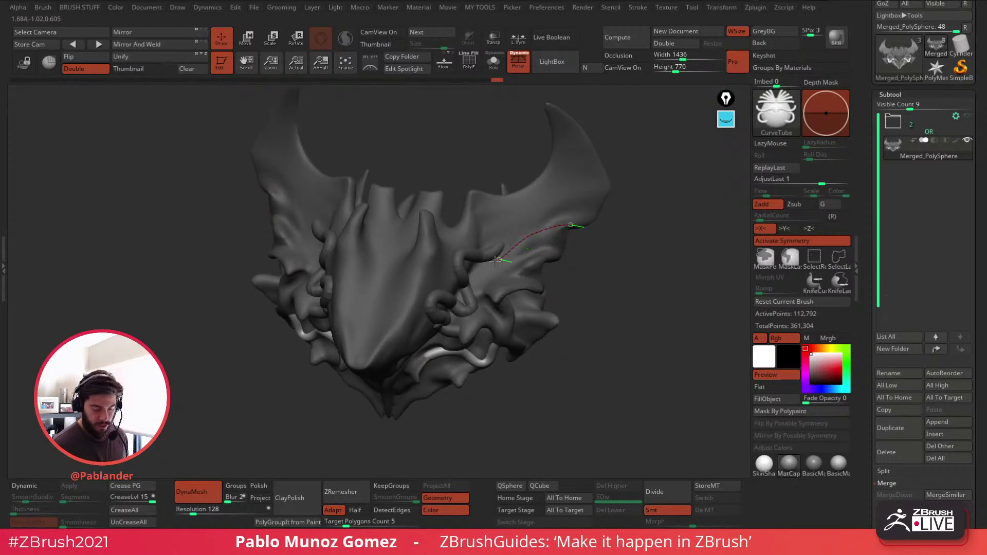
drag(469, 262, 466, 261)
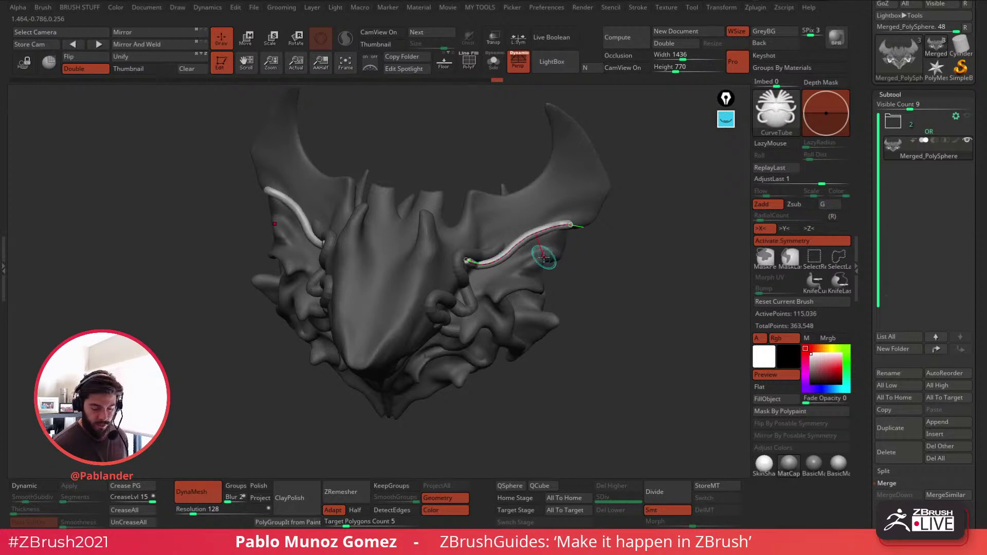
click(595, 169)
drag(613, 229, 591, 215)
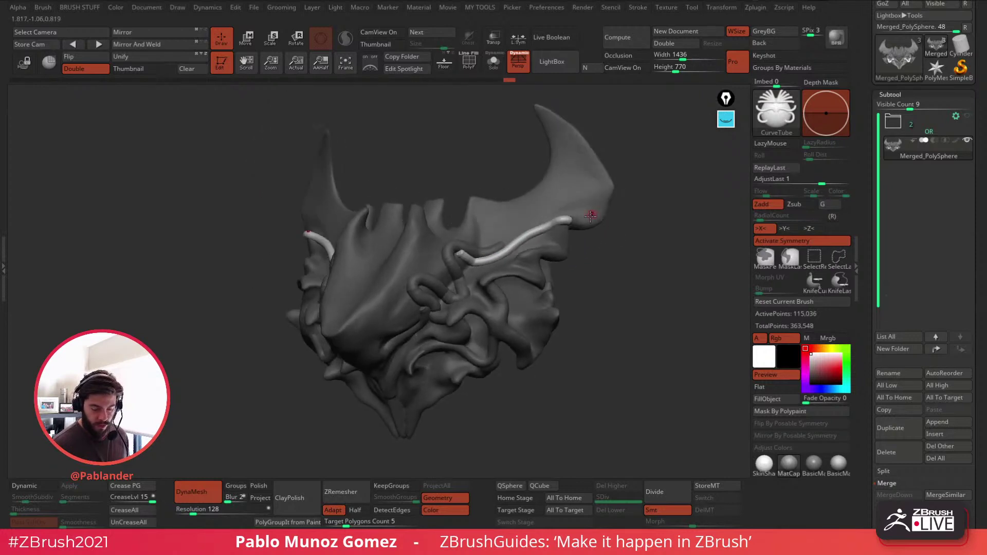
Step: Draw two short symmetrical tubes from the loop beside the forehead, one outward beneath the horn tube and one down toward the cheek
mouse_move(566, 248)
mouse_down()
mouse_move(572, 257)
mouse_move(531, 260)
mouse_up()
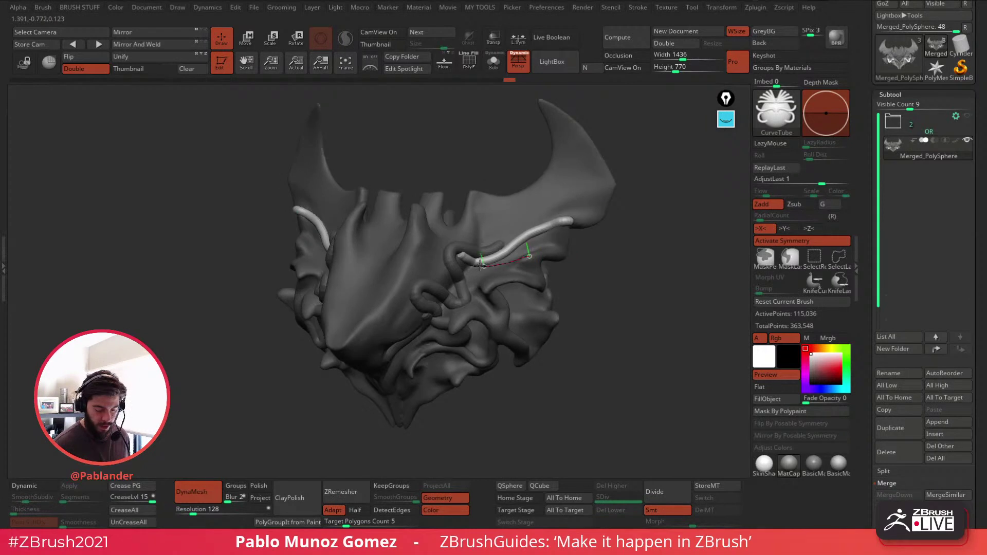
drag(458, 253, 456, 252)
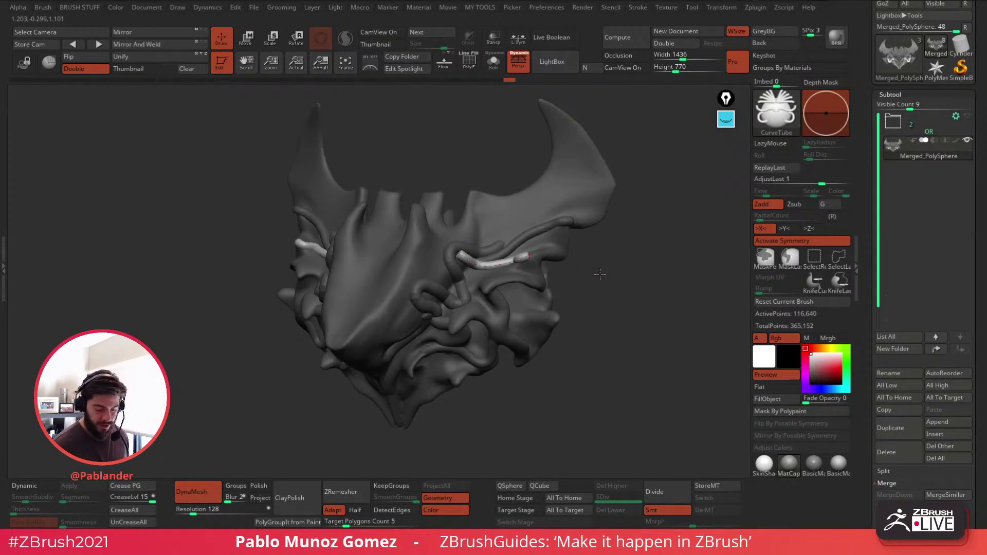
drag(600, 274, 631, 282)
click(517, 259)
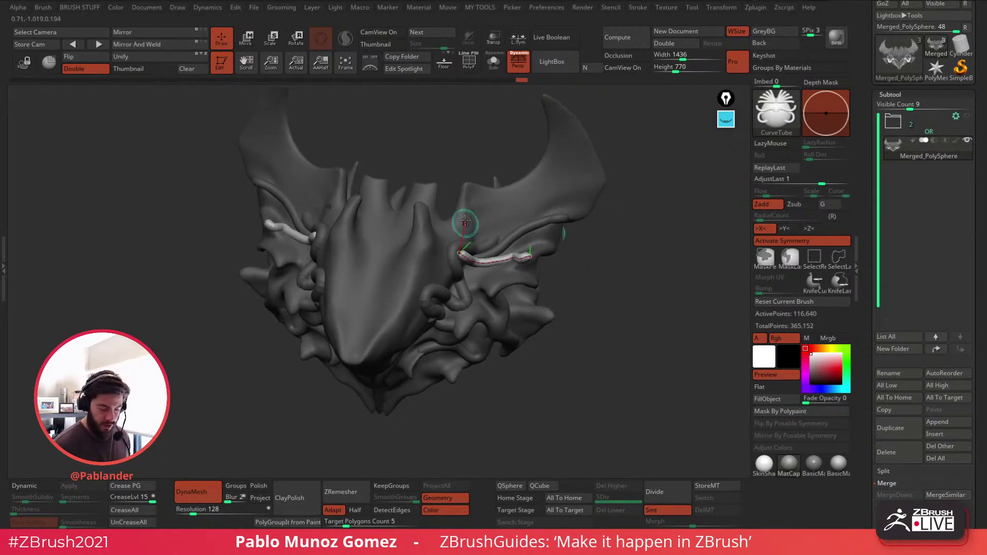
mouse_move(559, 229)
right_down()
mouse_move(553, 204)
mouse_move(549, 230)
right_up()
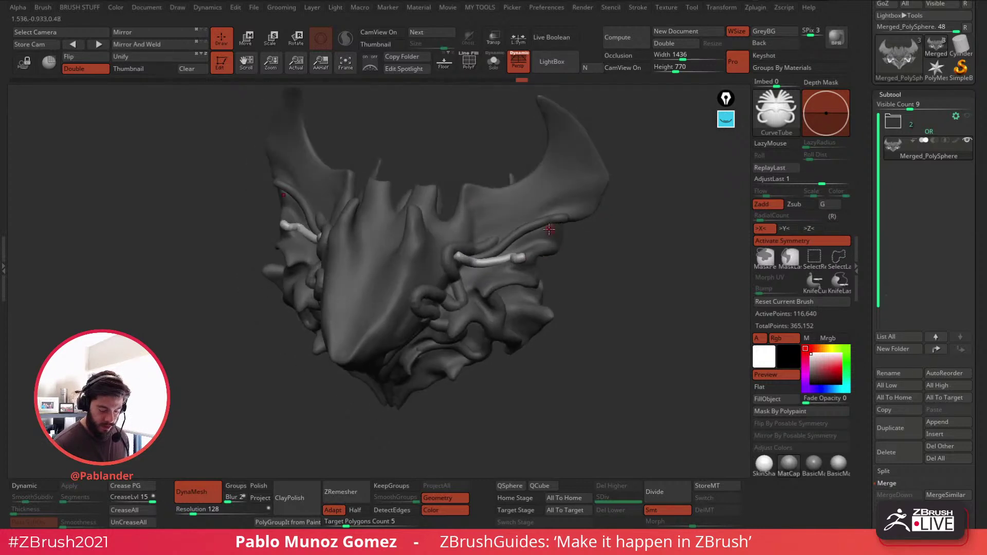
drag(484, 296, 484, 297)
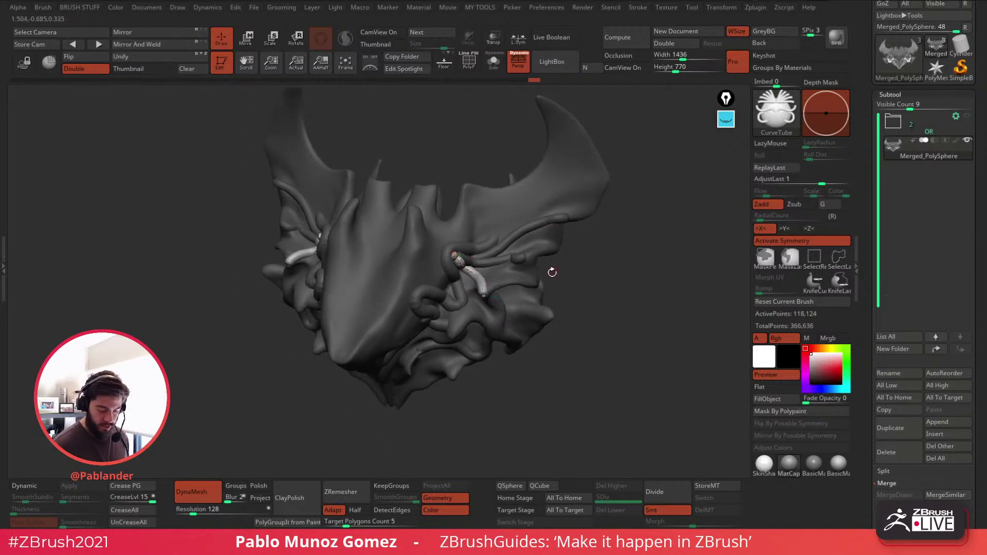
Step: Draw a wavy symmetrical tube from the lower loop along the side of the snout and adjust its upper end
mouse_move(572, 280)
mouse_down()
mouse_move(573, 248)
mouse_move(577, 261)
mouse_move(548, 291)
mouse_move(558, 262)
mouse_move(592, 259)
mouse_move(560, 273)
mouse_up()
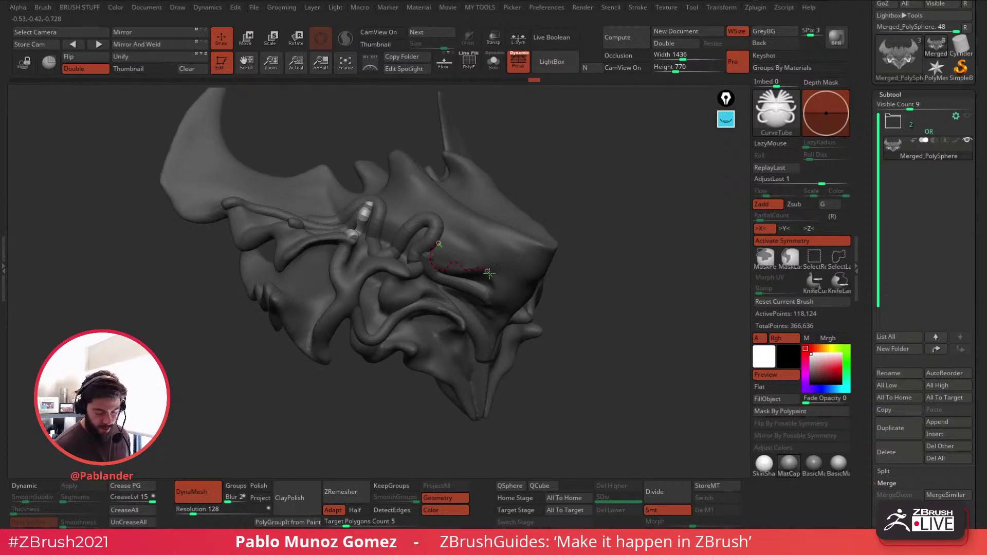
drag(489, 272, 490, 274)
drag(576, 288, 507, 277)
right_drag(456, 237, 510, 243)
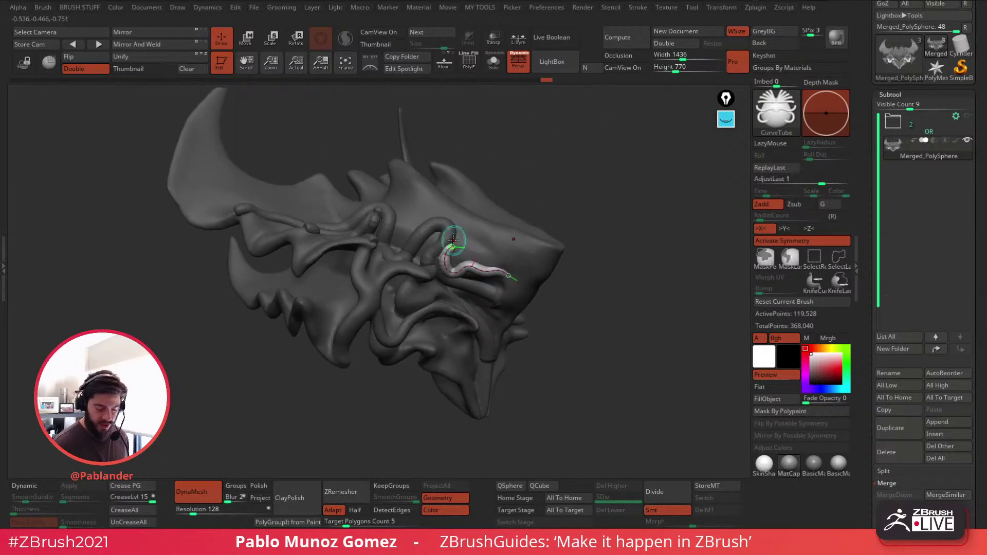
drag(451, 243, 447, 239)
right_drag(464, 227, 433, 232)
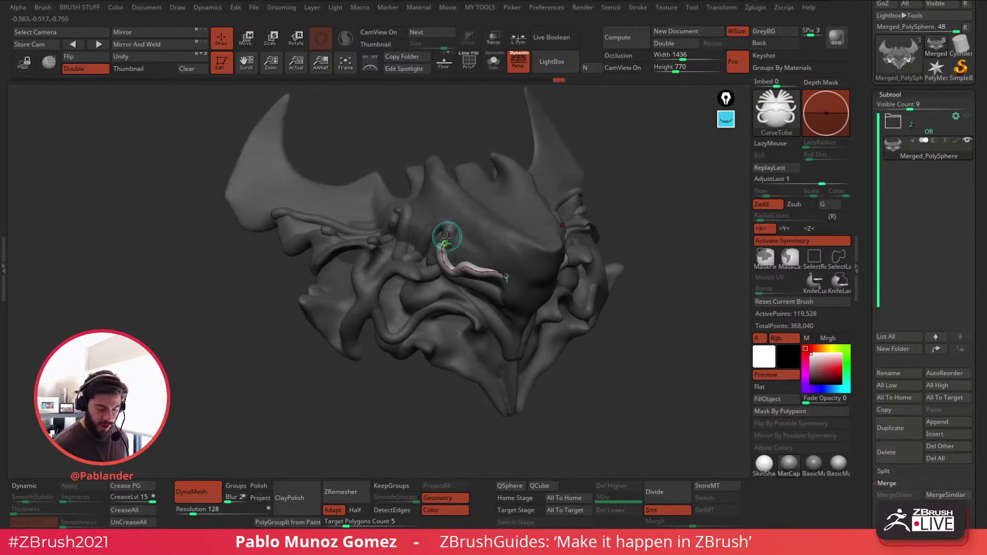
click(504, 343)
Step: Draw symmetrical CurveTubes along the lower jaw from beneath the cheek strands down to the chin tip
mouse_move(521, 313)
alt+right_down()
mouse_move(484, 282)
mouse_move(488, 298)
mouse_move(453, 288)
mouse_move(477, 259)
alt+right_up()
right_click(446, 293)
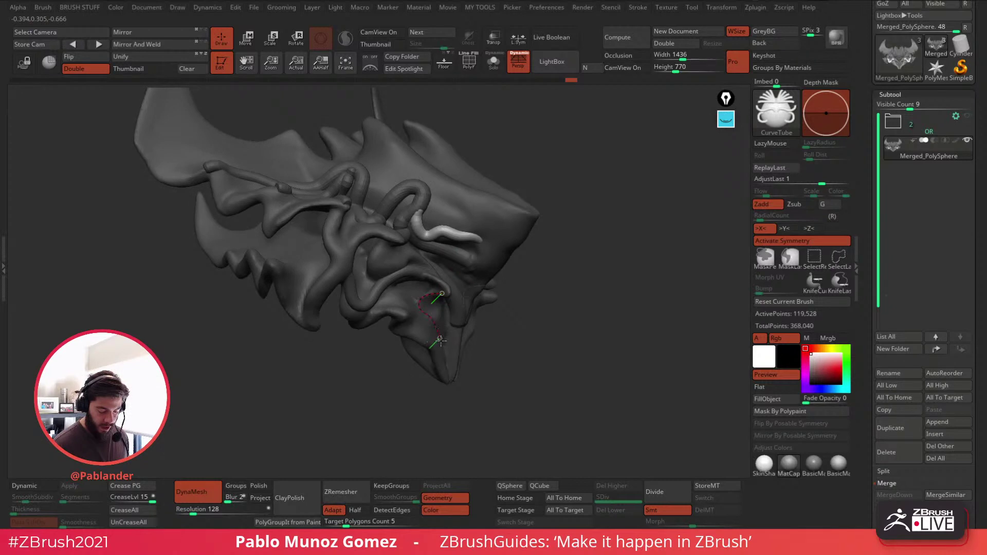
drag(440, 340, 446, 361)
right_drag(506, 290, 478, 272)
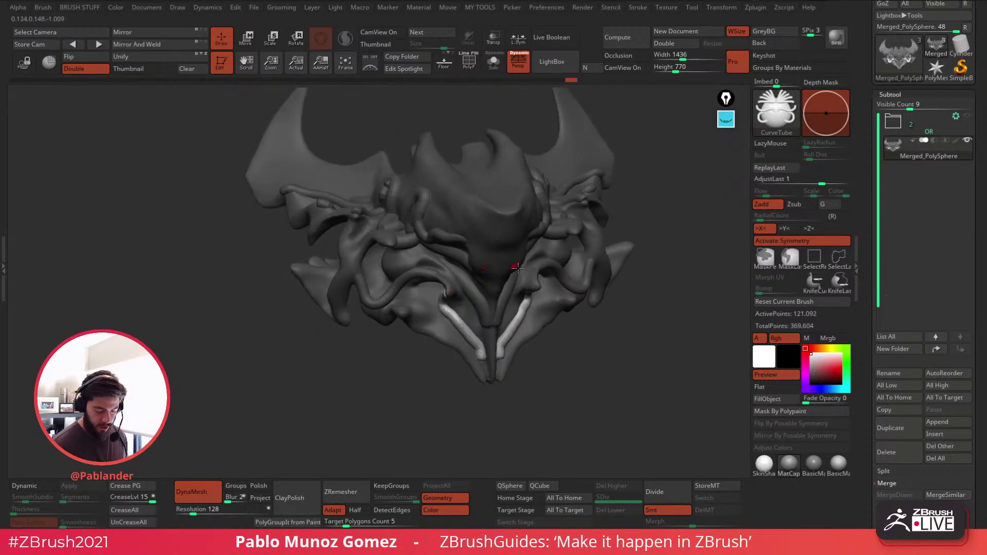
mouse_move(522, 312)
right_down()
mouse_move(498, 308)
mouse_move(535, 269)
right_up()
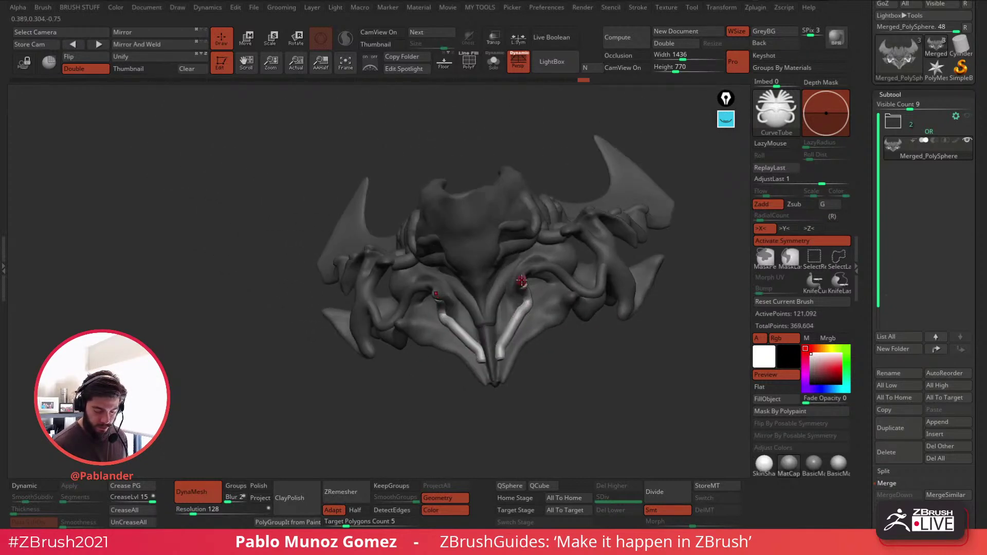
drag(495, 380, 495, 381)
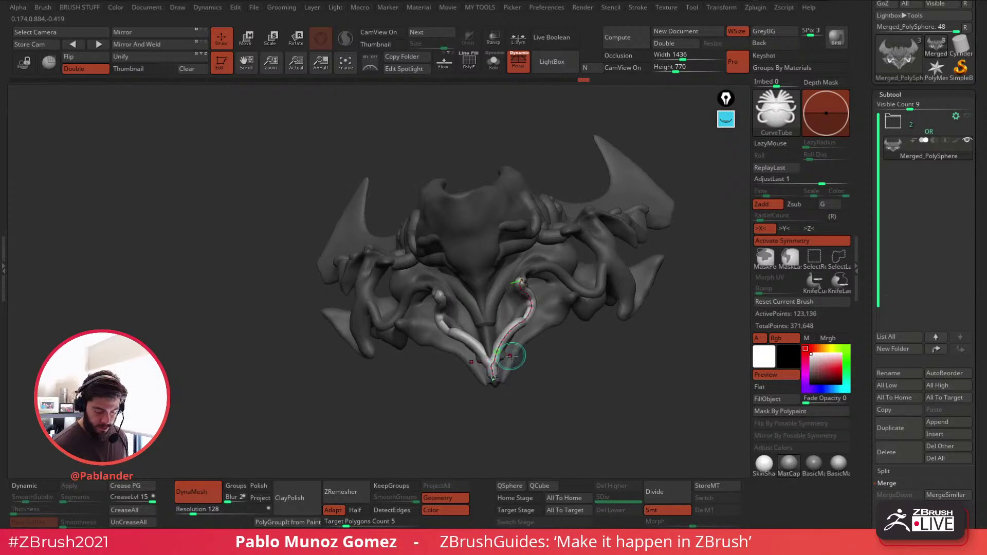
Step: Draw a long winding symmetrical tube from the crown spike down the side of the forehead to the snout
mouse_move(571, 293)
right_down()
mouse_move(568, 304)
mouse_move(533, 313)
mouse_move(515, 284)
right_up()
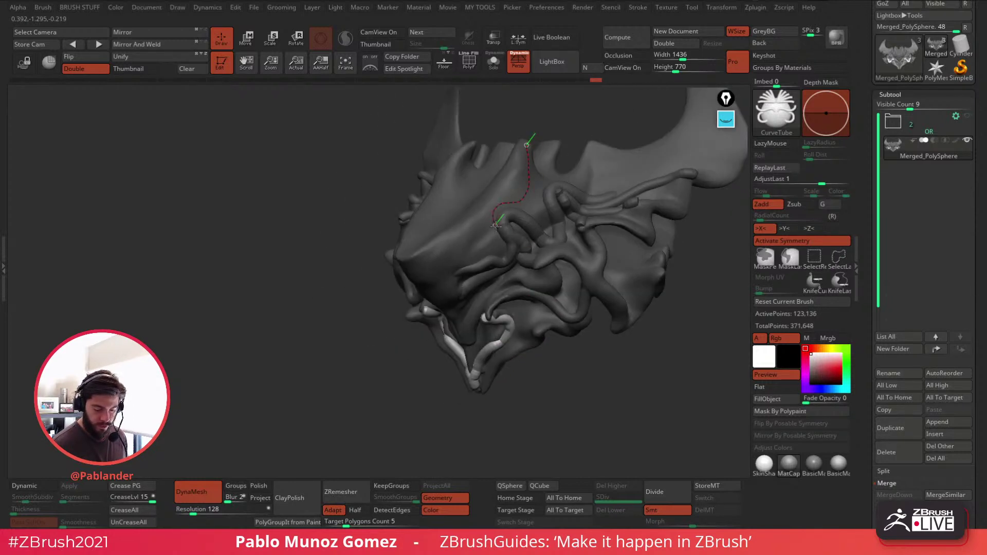
drag(488, 249, 465, 261)
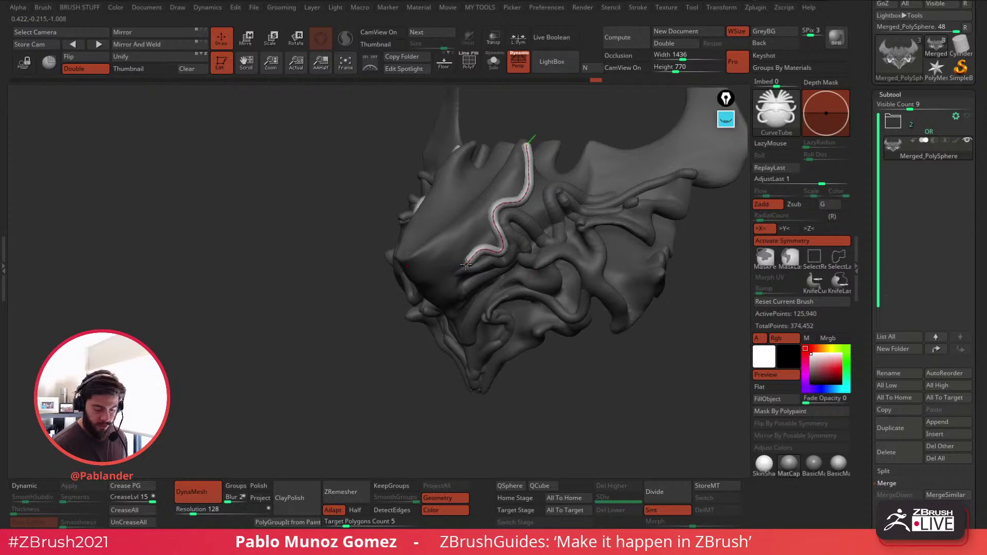
right_drag(468, 260, 506, 263)
click(467, 265)
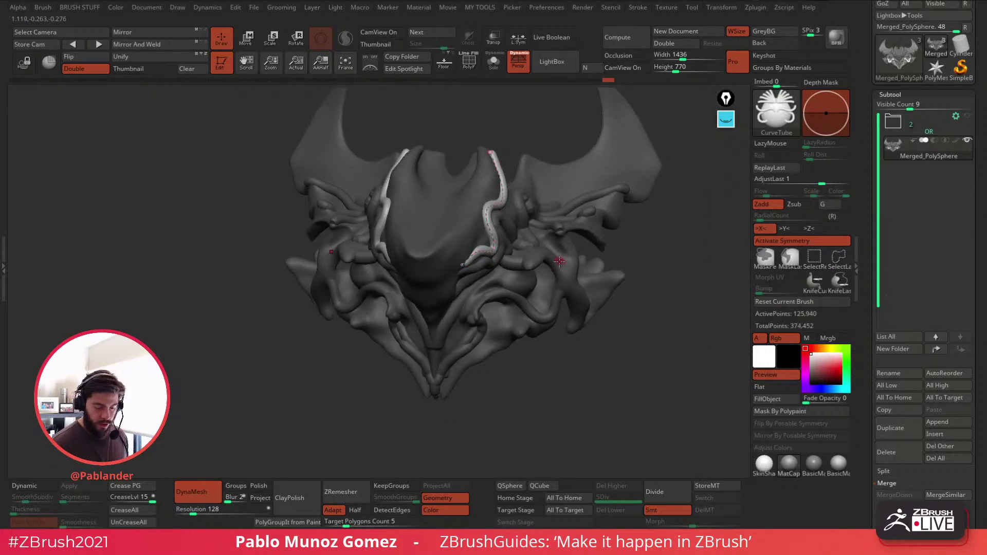
Step: Clear the mask from the head after adding the tubes
ctrl+drag(660, 218, 661, 294)
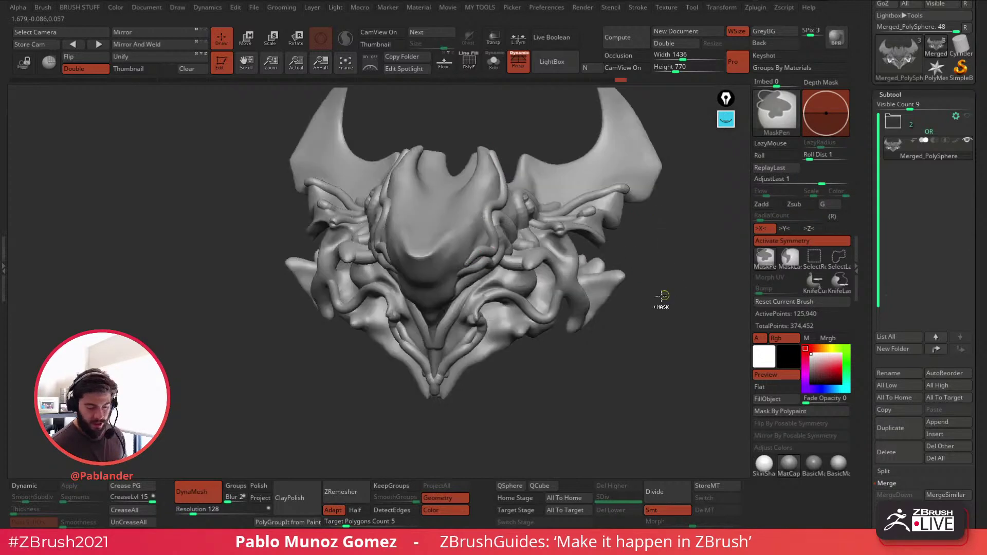
mouse_move(639, 307)
right_down()
mouse_move(641, 257)
mouse_move(595, 278)
mouse_move(606, 279)
mouse_move(586, 273)
mouse_move(572, 293)
right_up()
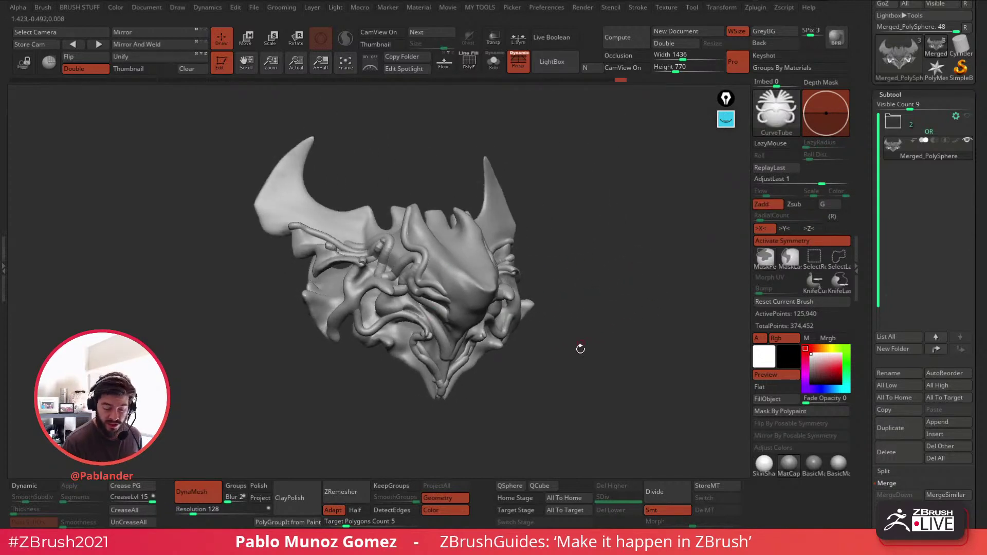
right_drag(561, 296, 568, 300)
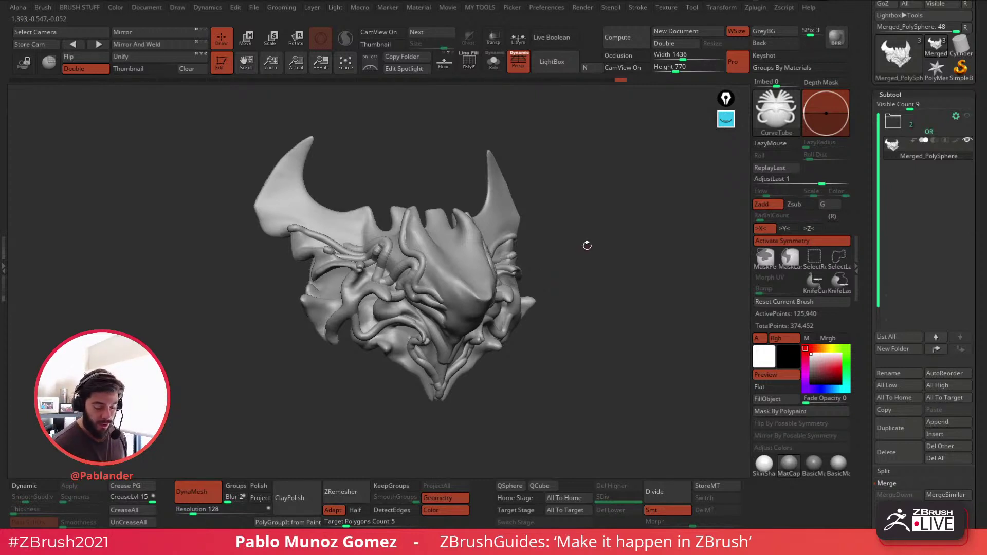
Step: Raise the DynaMesh resolution to 192 and remesh the head together with its tubes
shift+drag(597, 214, 575, 315)
key(shift+f)
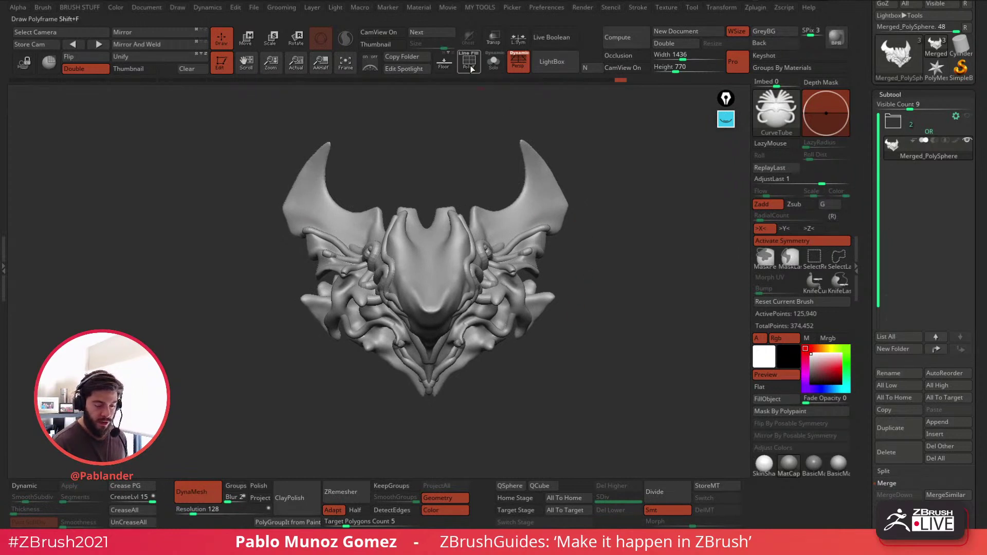
key(shift+f)
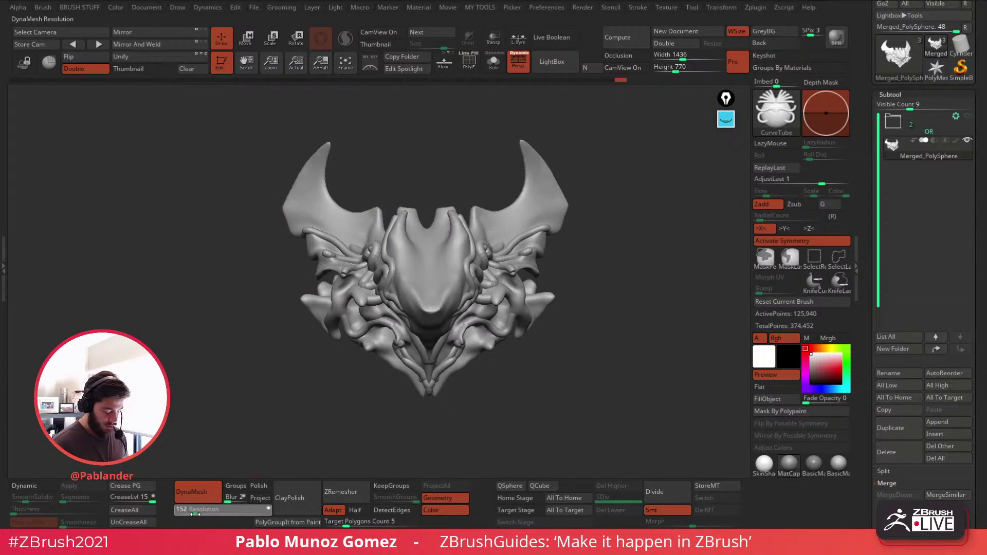
drag(197, 513, 197, 513)
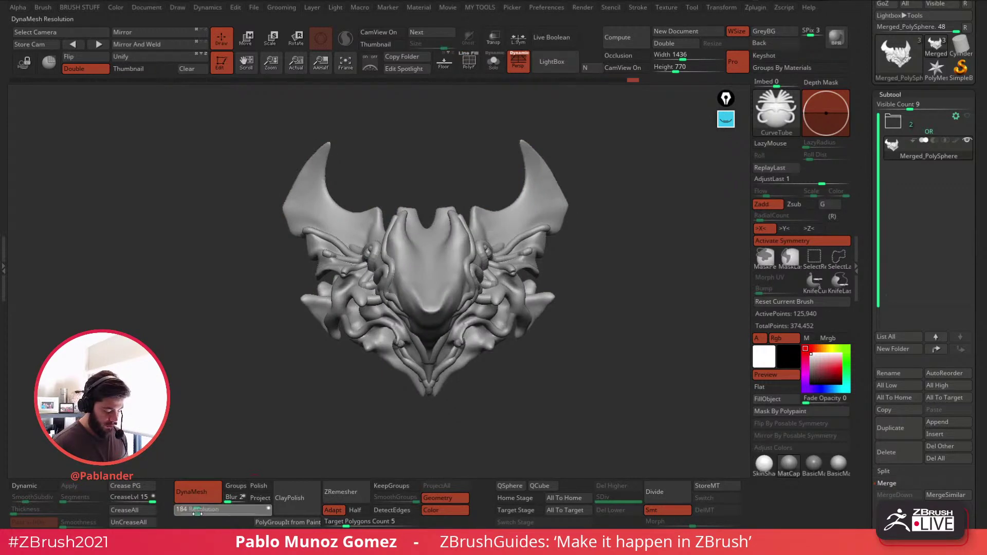
ctrl+drag(606, 205, 625, 316)
alt+right_drag(517, 291, 486, 275)
mouse_move(540, 246)
alt+right_down()
mouse_move(544, 261)
mouse_move(531, 234)
alt+right_up()
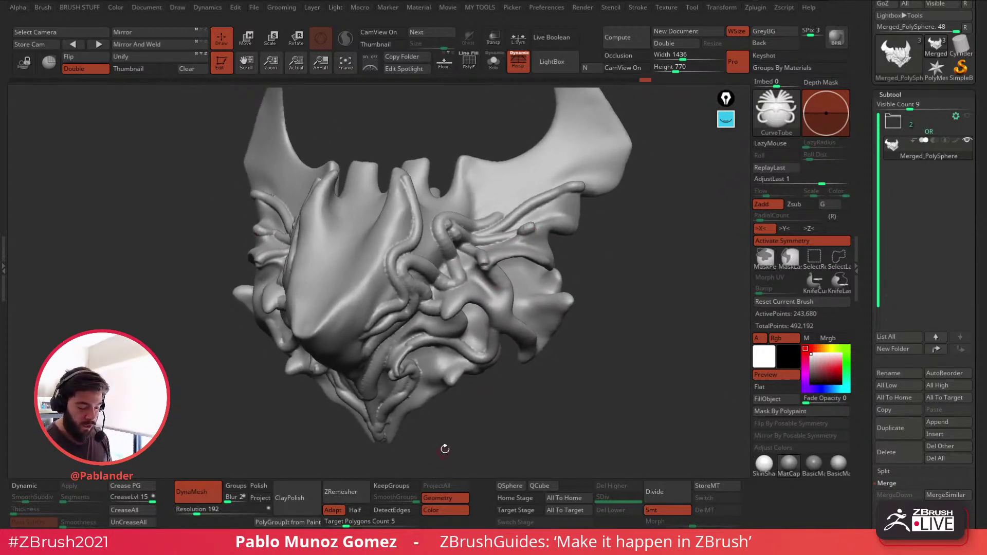
key(space)
key(shift)
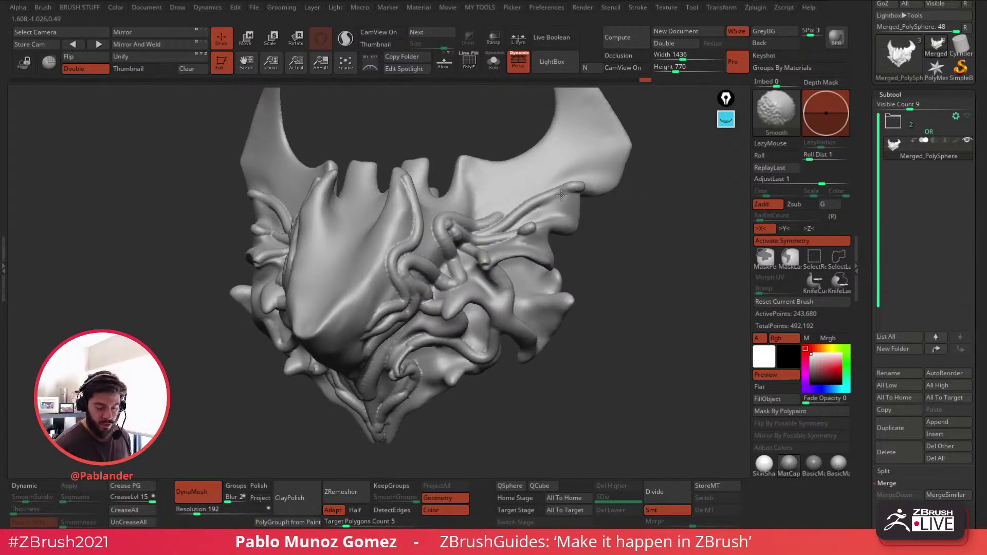
right_drag(591, 245, 661, 229)
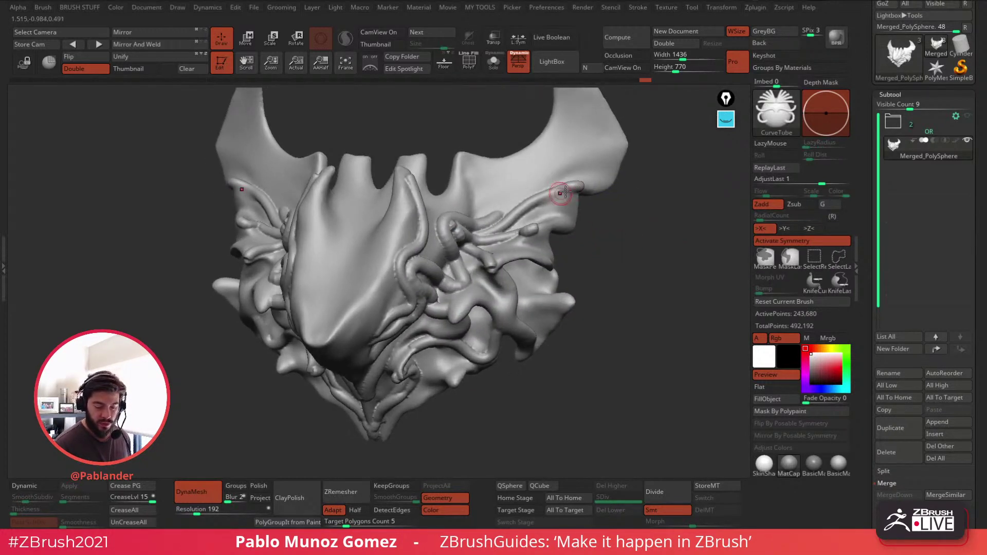
key(ctrl)
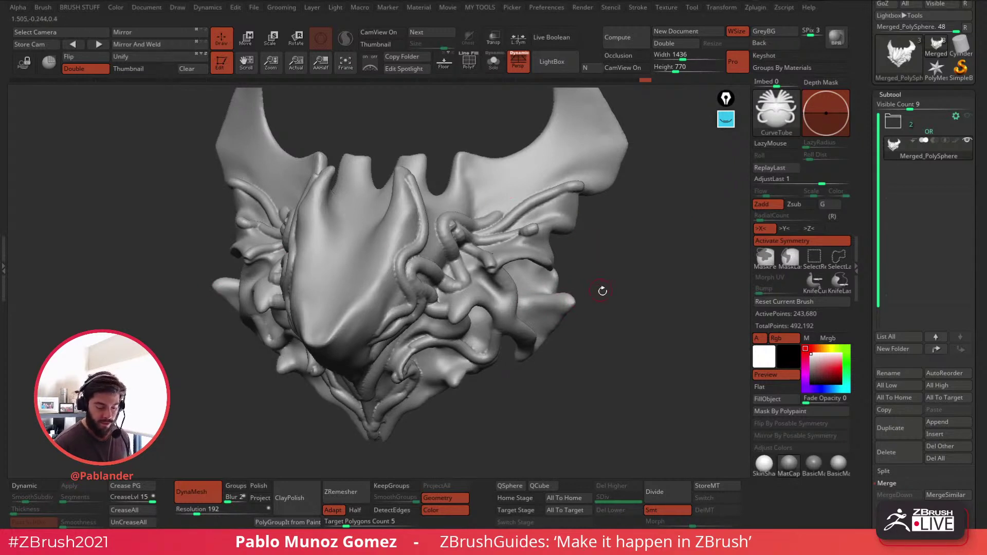
Step: Try to build up clay along the inner side of the forehead tube with the ClayTubes brush
key(space)
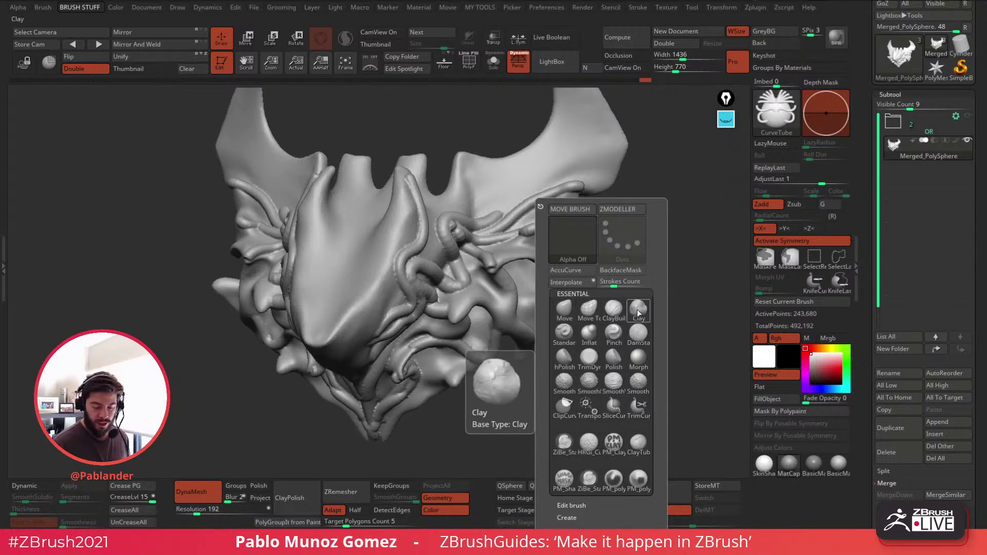
click(639, 443)
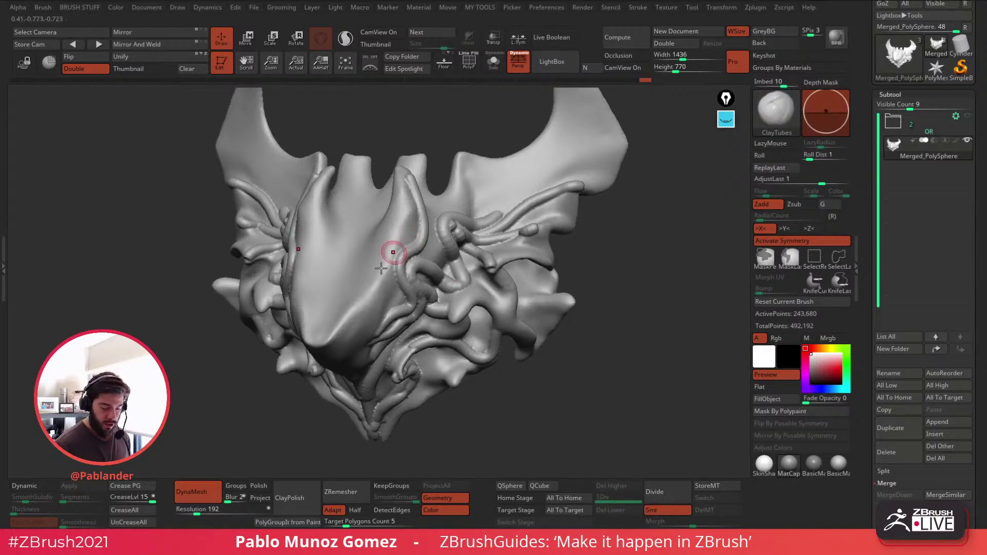
right_click(414, 218)
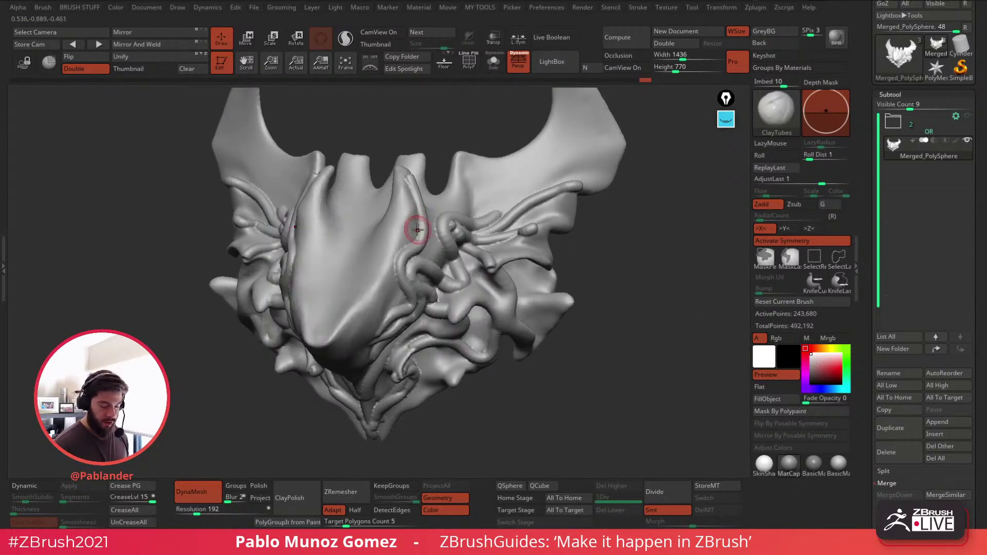
right_drag(417, 226, 418, 226)
mouse_move(415, 213)
mouse_down()
mouse_move(411, 245)
mouse_move(414, 211)
mouse_move(391, 242)
mouse_move(398, 204)
mouse_move(392, 226)
mouse_up()
drag(384, 271, 388, 285)
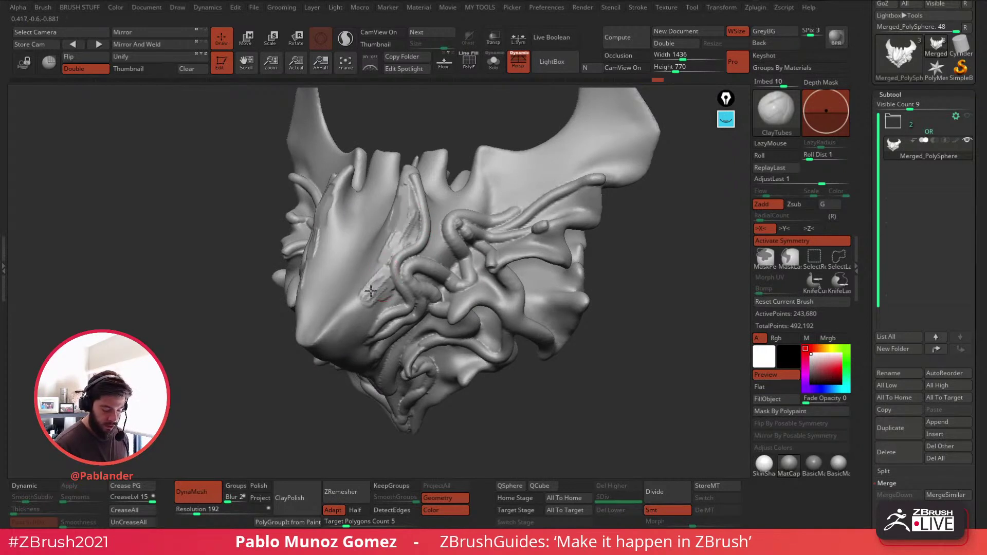
key(ctrl+z)
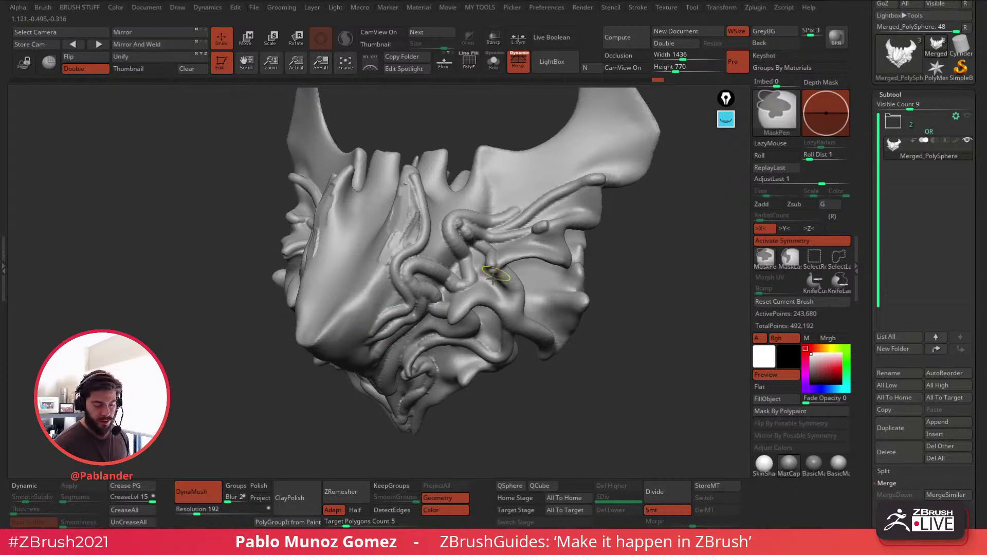
key(ctrl+z)
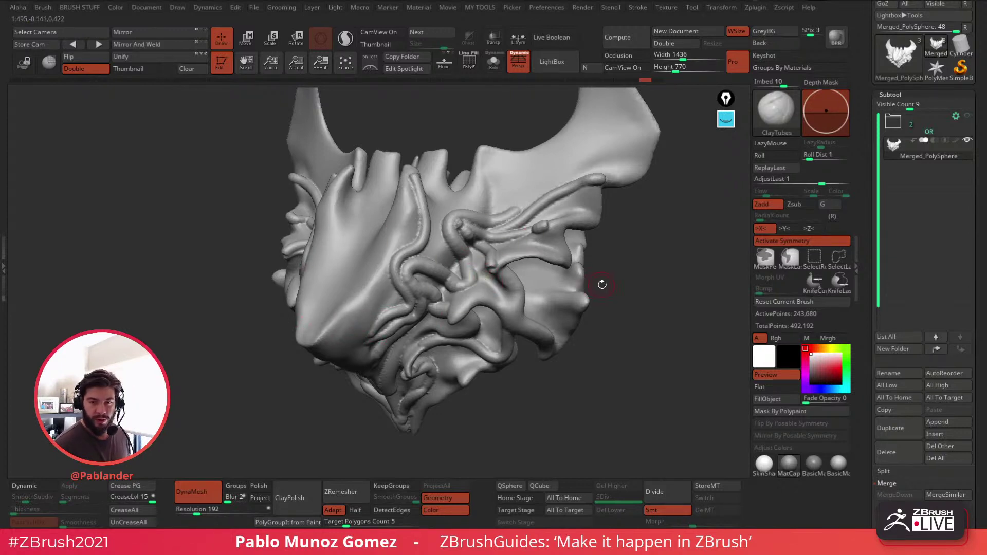
Step: Fill the gap between the crown spike's tube and the forehead using the Clay brush
drag(602, 285, 606, 280)
key(b)
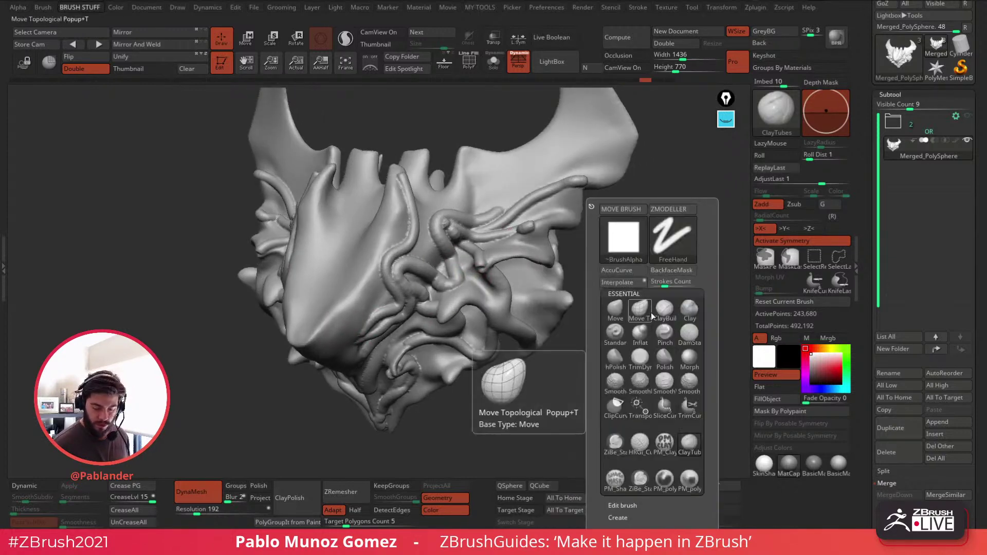
click(689, 314)
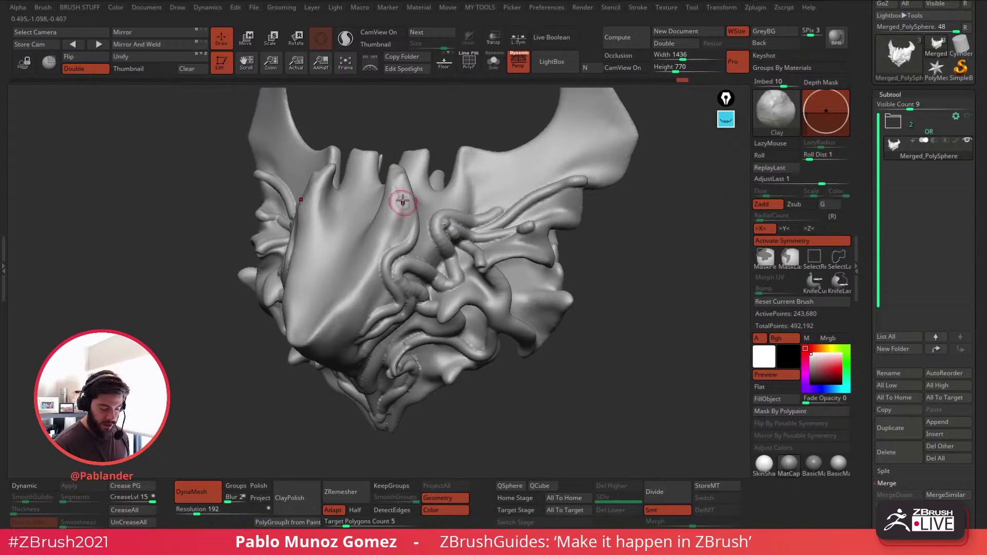
mouse_move(385, 240)
mouse_down()
mouse_move(405, 218)
mouse_move(400, 238)
mouse_move(408, 218)
mouse_move(395, 217)
mouse_up()
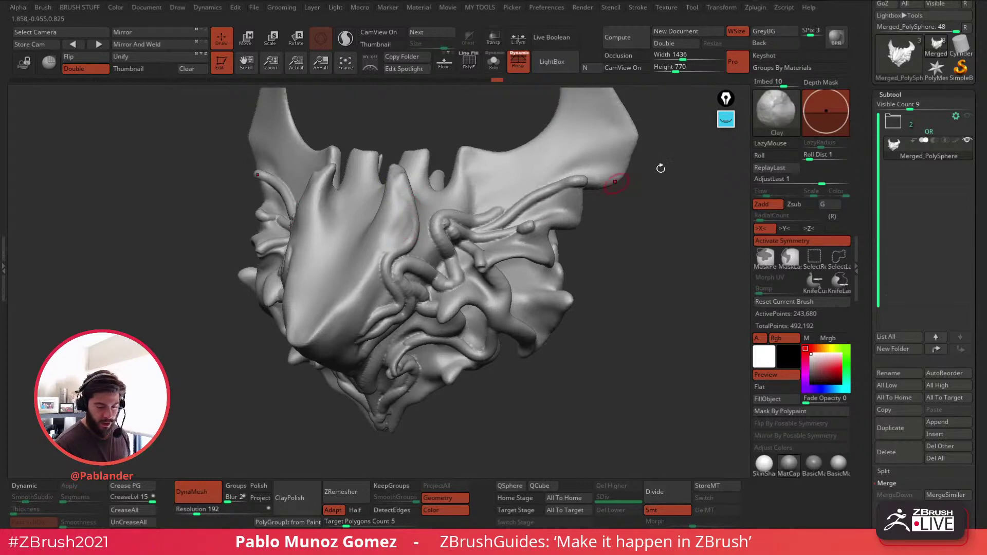
Step: Assign SmoothPeaks as the smoothing brush while keeping Clay for sculpting
click(776, 110)
key(Escape)
key(space)
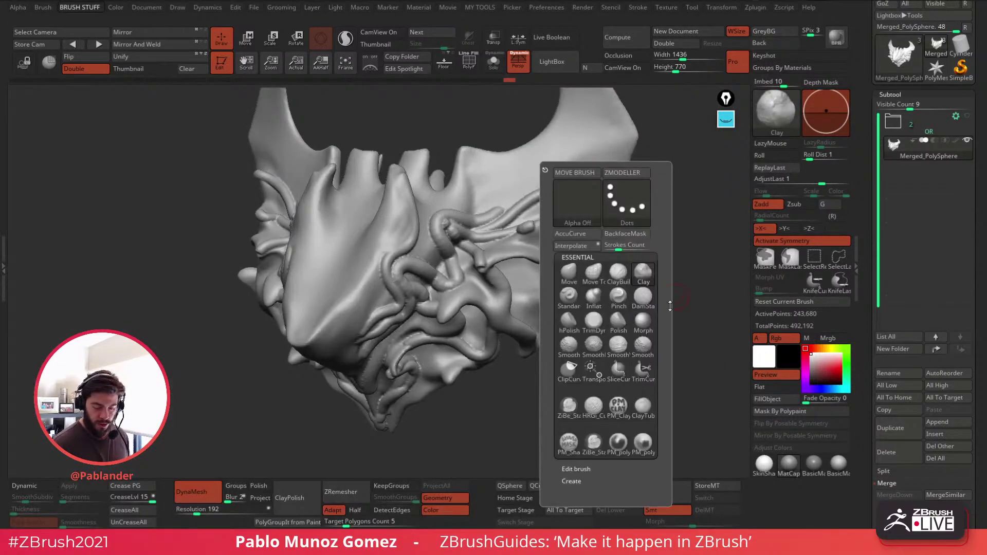
click(594, 348)
click(597, 372)
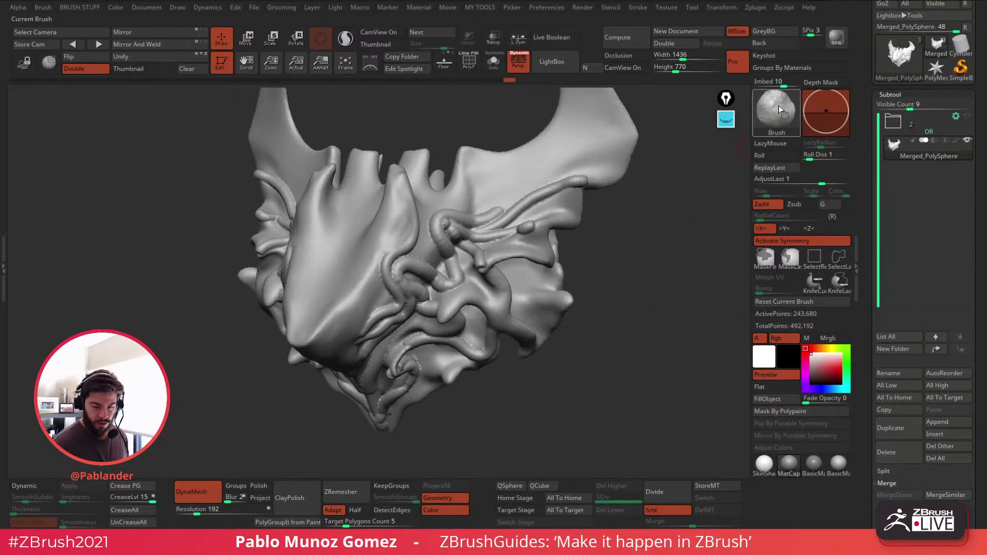
click(778, 107)
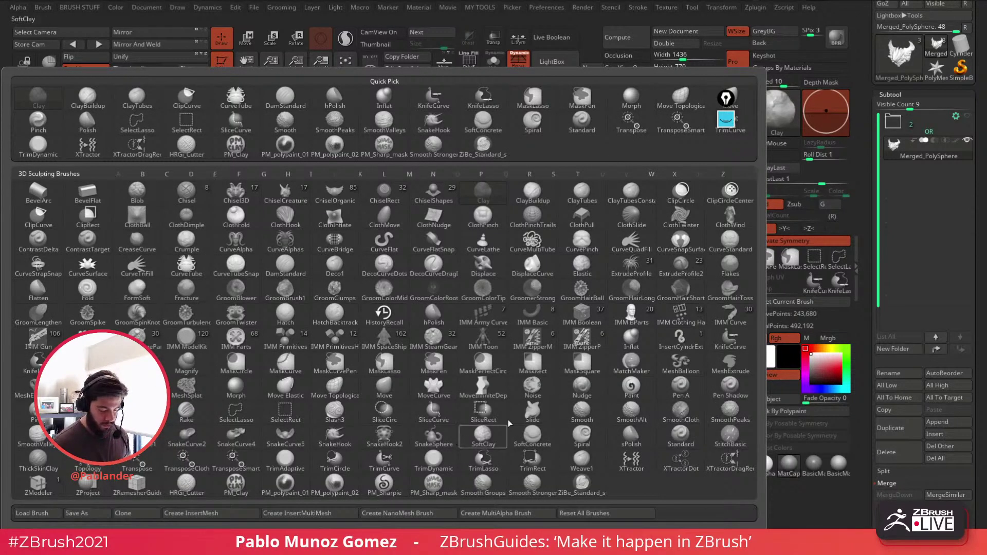
shift+click(731, 419)
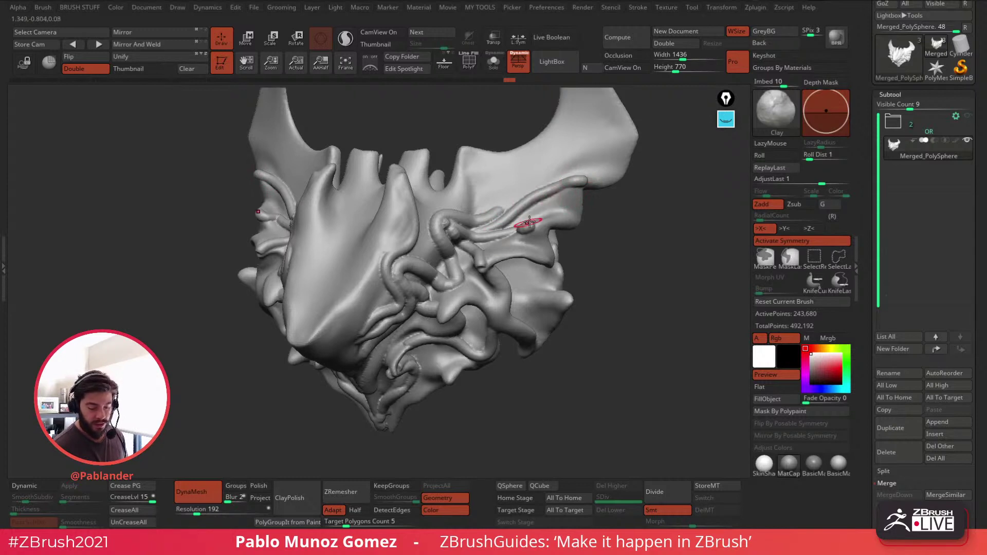
Step: Smooth the fused tube along the crown spike down the side of the forehead with SmoothPeaks
mouse_move(434, 222)
shift+mouse_down()
mouse_move(450, 218)
mouse_move(437, 234)
mouse_move(482, 243)
shift+mouse_up()
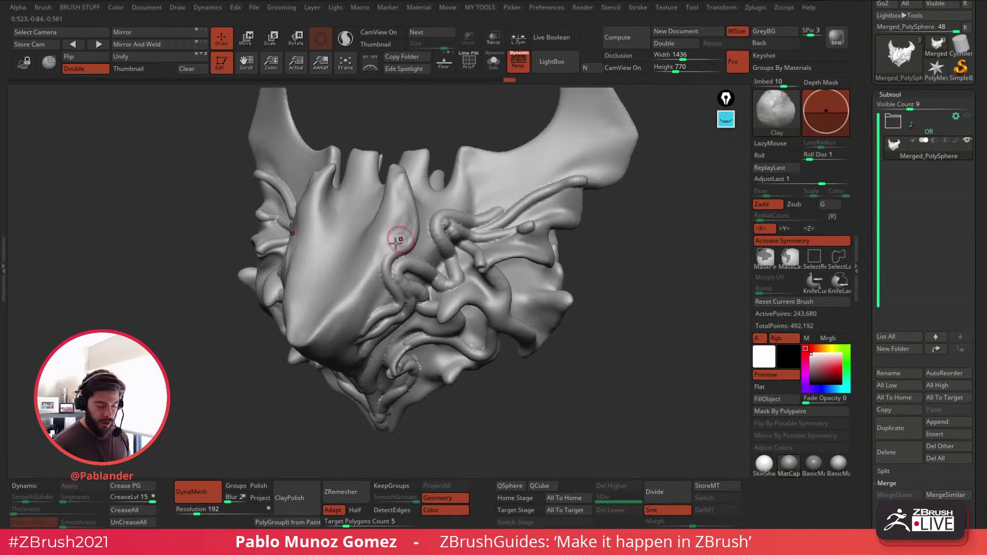
key(shift)
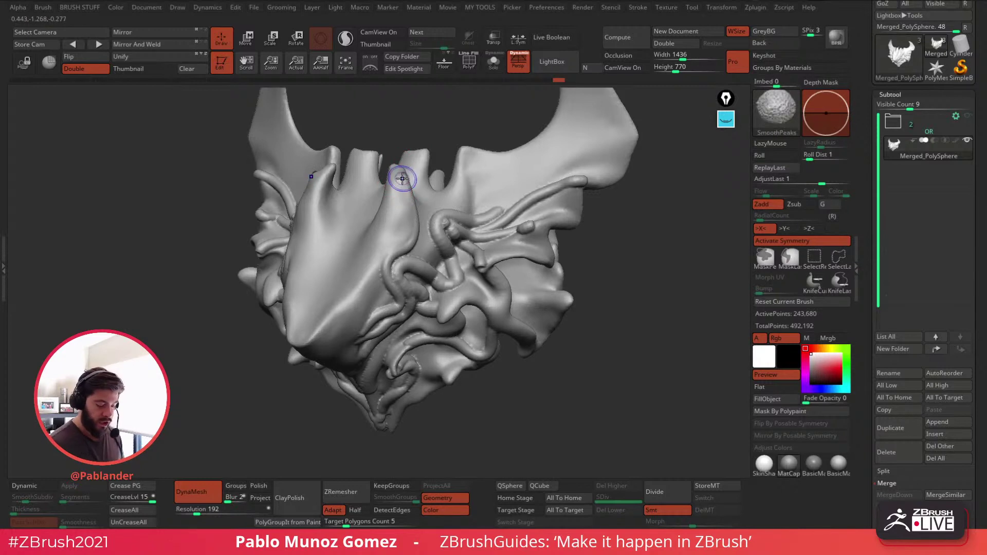
mouse_move(405, 175)
shift+mouse_down()
mouse_move(391, 189)
mouse_move(408, 205)
mouse_move(406, 239)
shift+mouse_up()
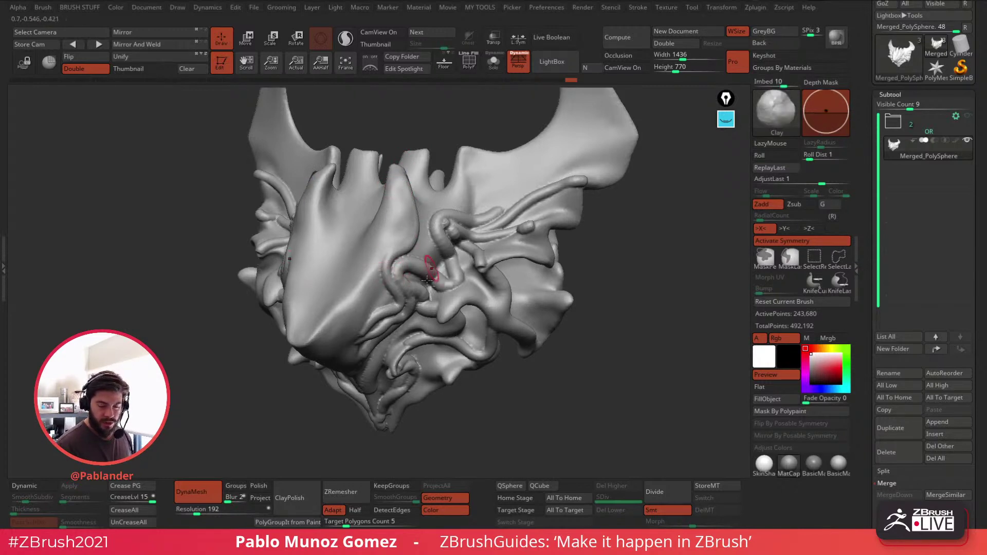
Step: Build up clay along the side of the snout to blend the tube ends into its surface
right_drag(427, 281, 408, 261)
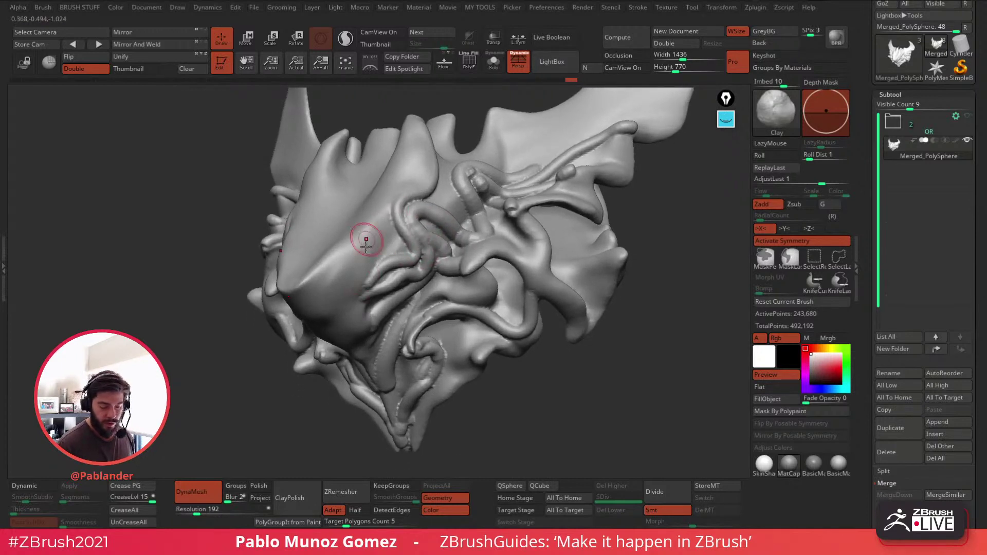
mouse_move(397, 227)
mouse_down()
mouse_move(405, 250)
mouse_move(353, 298)
mouse_up()
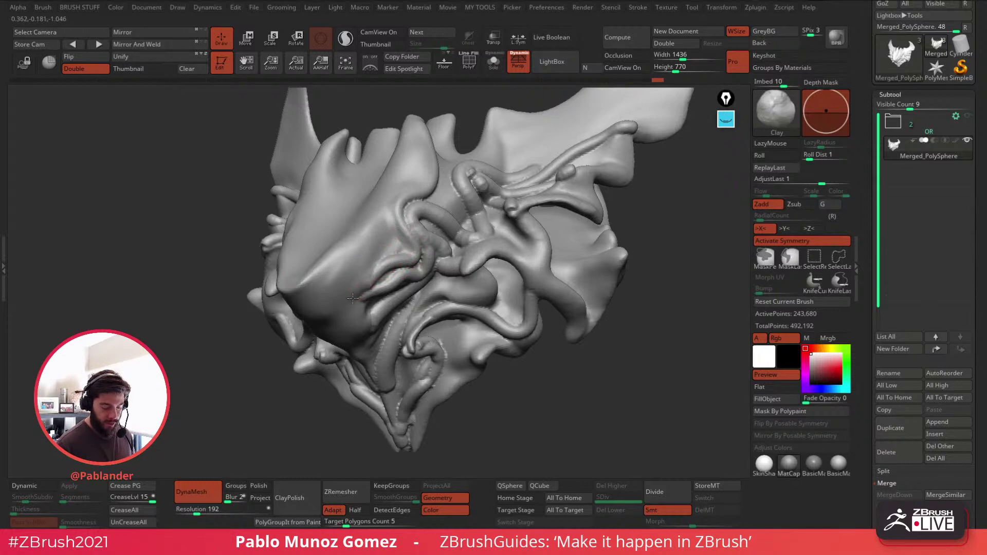
drag(373, 263, 348, 297)
mouse_move(351, 261)
mouse_down()
mouse_move(344, 289)
mouse_move(391, 279)
mouse_up()
right_drag(391, 279, 392, 260)
drag(394, 273, 352, 304)
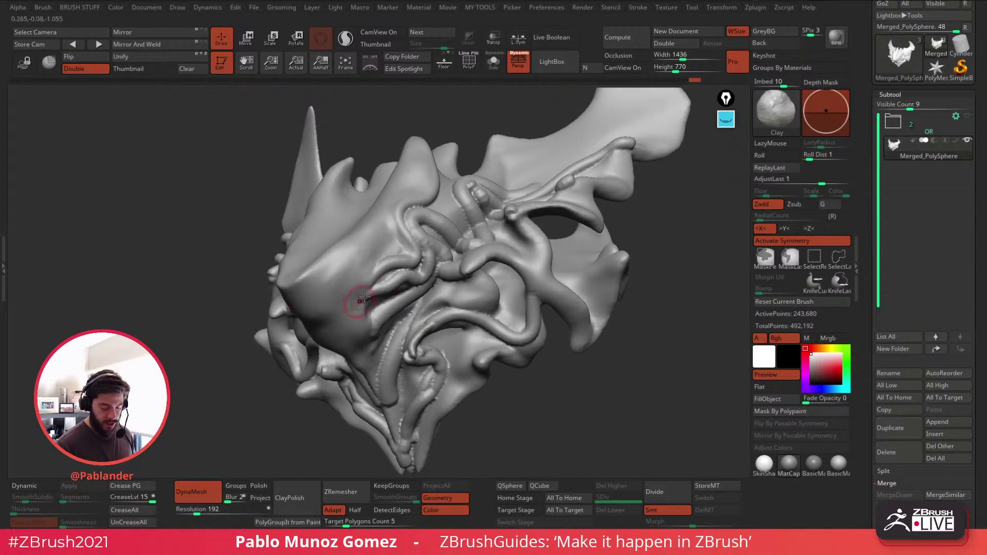
Step: Add clay around and between the folded tubes on the side of the snout to merge their edges
right_drag(387, 281, 387, 252)
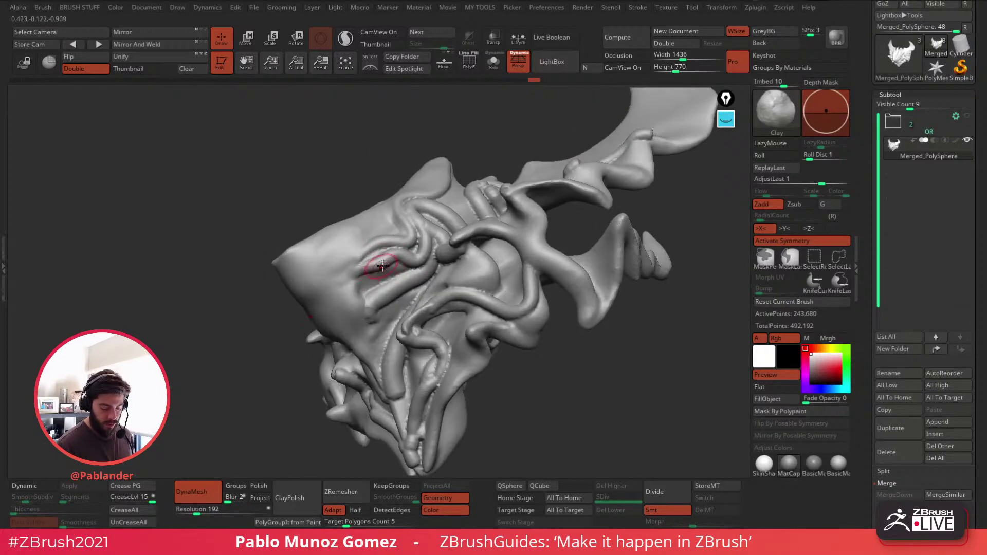
mouse_move(374, 271)
mouse_down()
mouse_move(342, 286)
mouse_move(349, 304)
mouse_move(345, 276)
mouse_up()
mouse_move(345, 277)
mouse_down()
mouse_move(344, 299)
mouse_move(359, 307)
mouse_up()
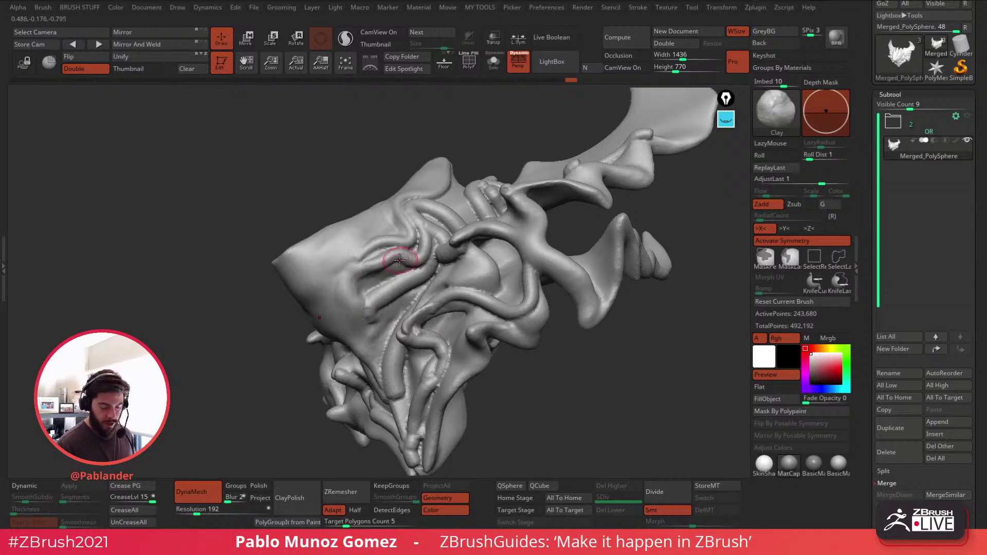
mouse_move(400, 260)
mouse_down()
mouse_move(431, 251)
mouse_move(408, 266)
mouse_up()
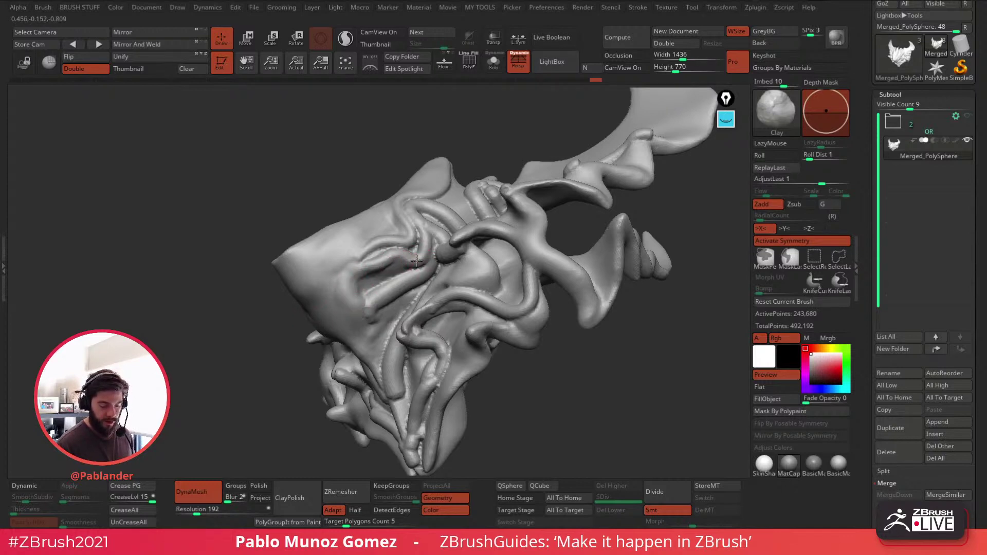
right_drag(403, 265, 412, 232)
drag(409, 257, 387, 277)
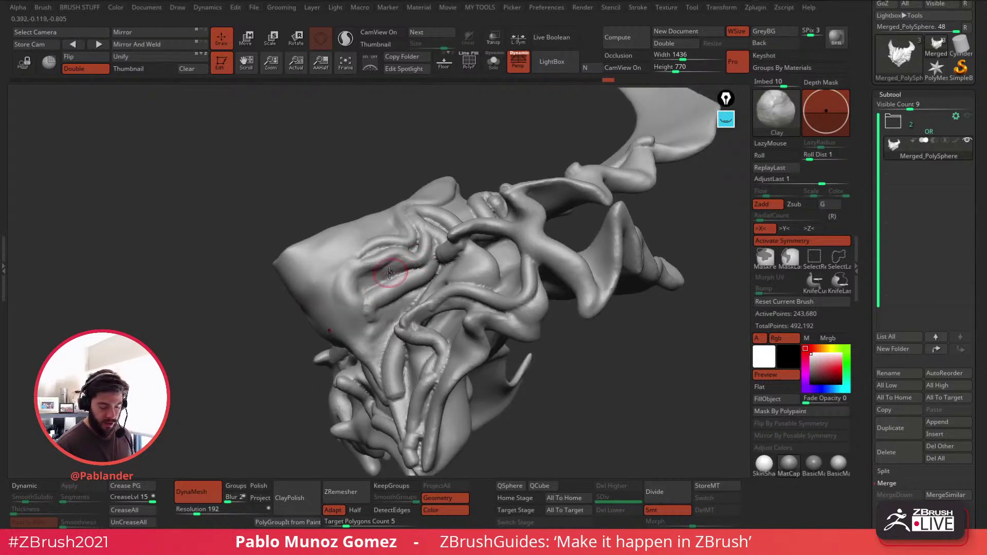
Step: Fill inside and above the looped tube behind the snout with clay, blending it toward the forehead ridge
mouse_move(400, 253)
right_down()
mouse_move(386, 256)
mouse_move(406, 279)
right_up()
drag(376, 245, 401, 231)
right_drag(404, 229, 414, 249)
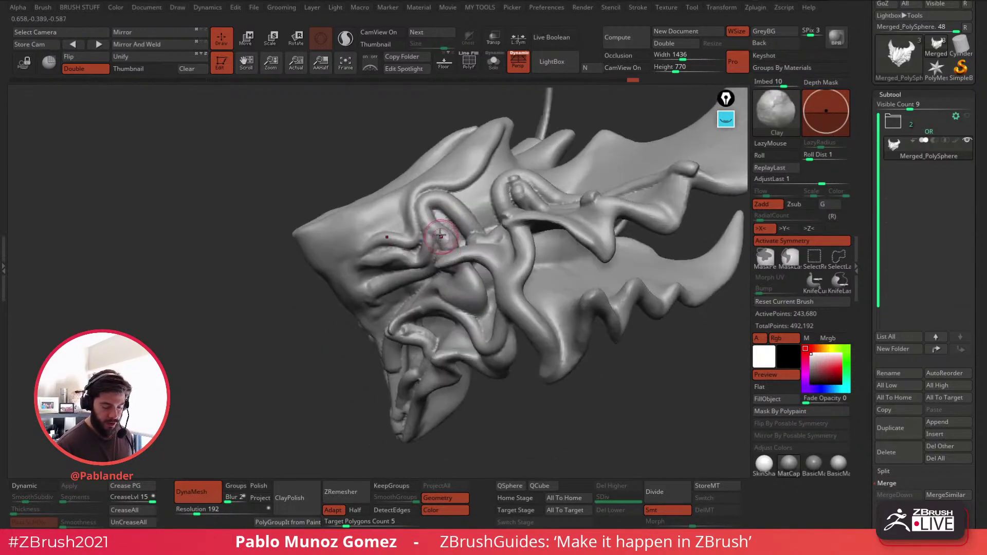
drag(440, 234, 439, 222)
right_drag(437, 212, 434, 225)
drag(448, 198, 467, 185)
right_drag(478, 175, 476, 192)
drag(481, 192, 470, 201)
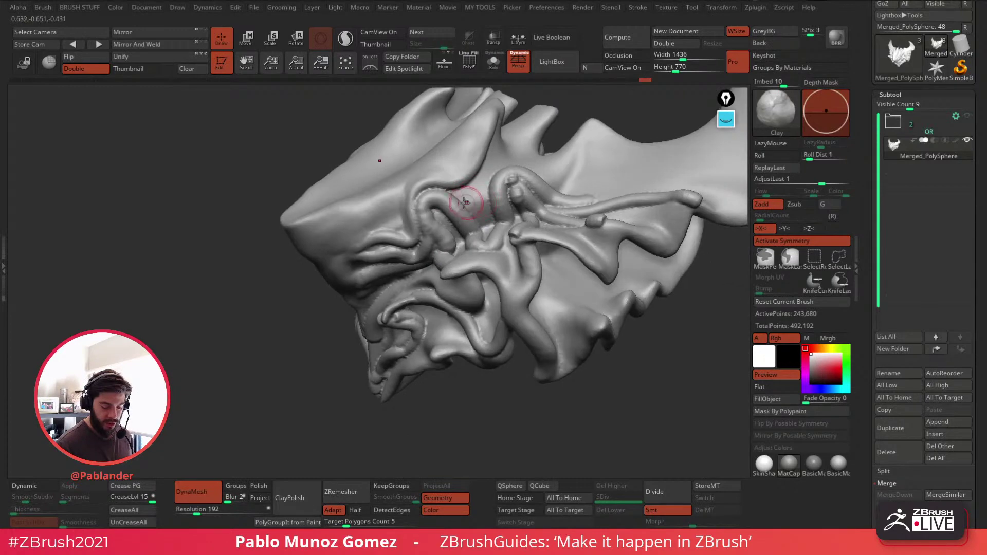
Step: Build up clay in the recess between the looped forehead tube and the curled cheek strand
alt+right_drag(471, 204, 424, 224)
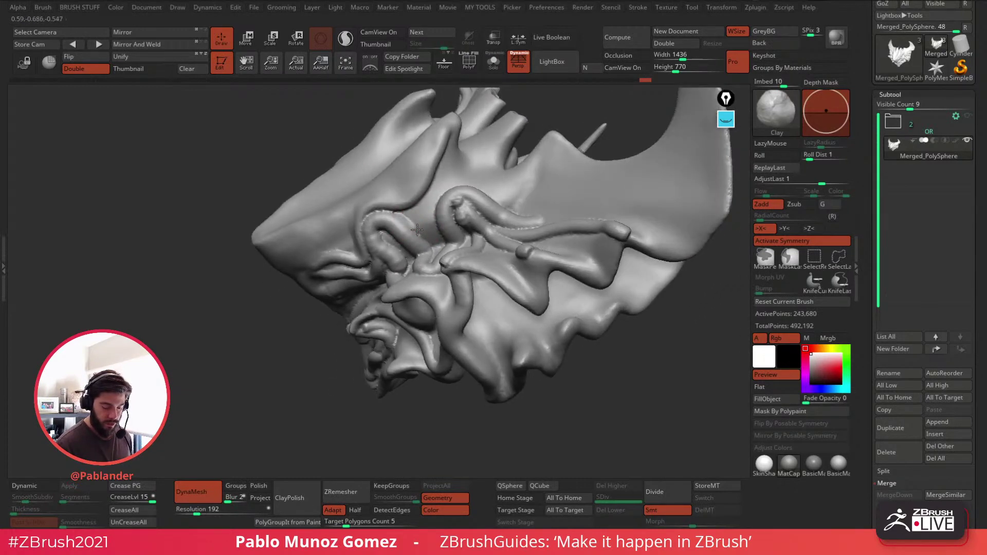
mouse_move(413, 221)
mouse_down()
mouse_move(395, 214)
mouse_move(418, 220)
mouse_move(423, 240)
mouse_up()
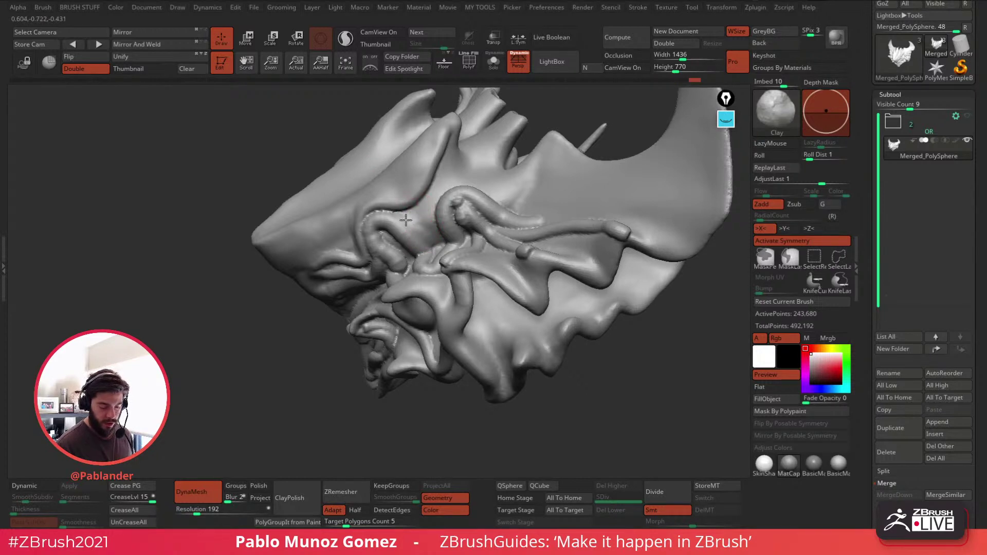
mouse_move(419, 246)
mouse_down()
mouse_move(430, 240)
mouse_move(418, 221)
mouse_up()
right_drag(405, 232, 417, 233)
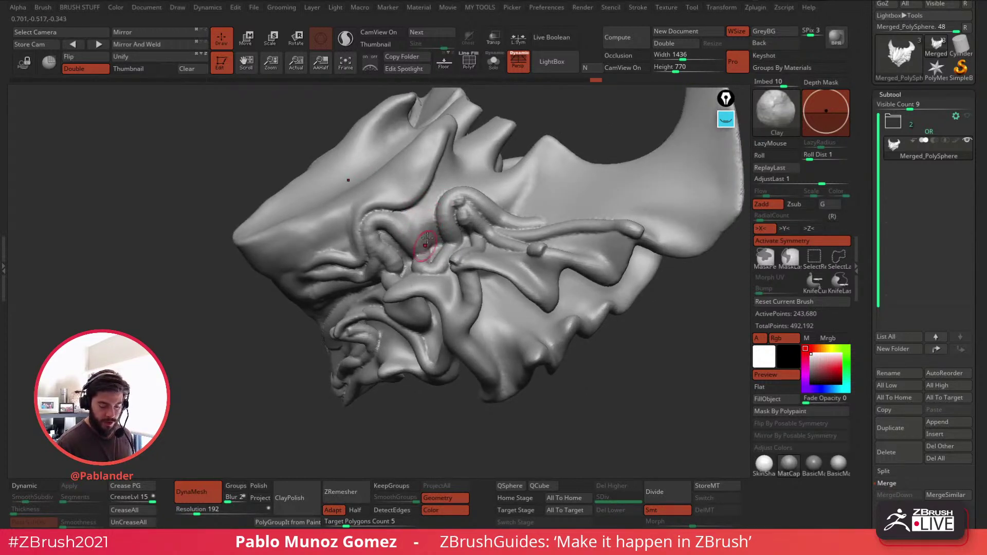
mouse_move(432, 239)
mouse_down()
mouse_move(417, 224)
mouse_move(429, 208)
mouse_move(416, 234)
mouse_up()
right_drag(432, 210, 443, 212)
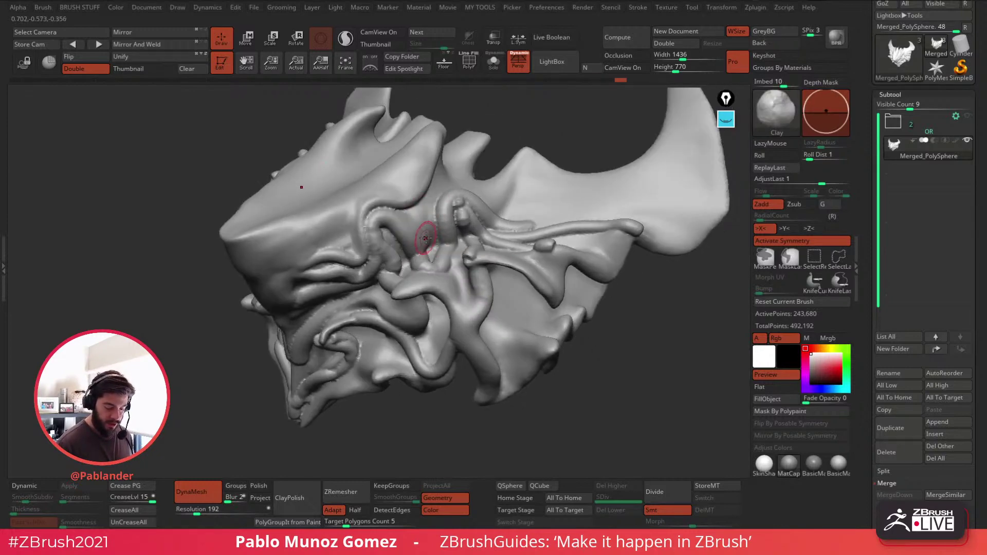
mouse_move(428, 251)
mouse_down()
mouse_move(419, 256)
mouse_move(426, 259)
mouse_up()
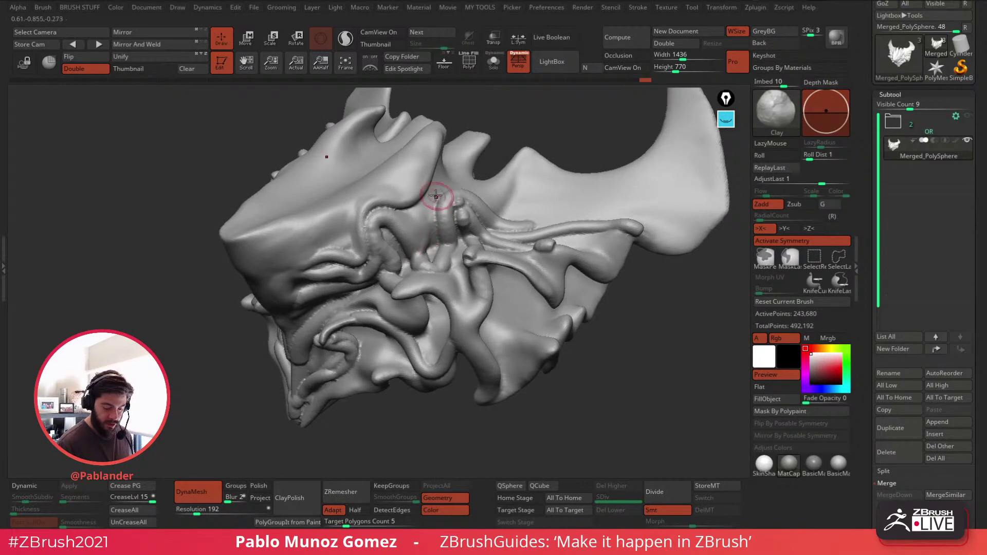
Step: Build up clay behind the crown spike and across the temple toward the horn base, and smooth it
right_drag(443, 180, 440, 187)
drag(448, 185, 446, 203)
alt+right_drag(450, 189, 440, 220)
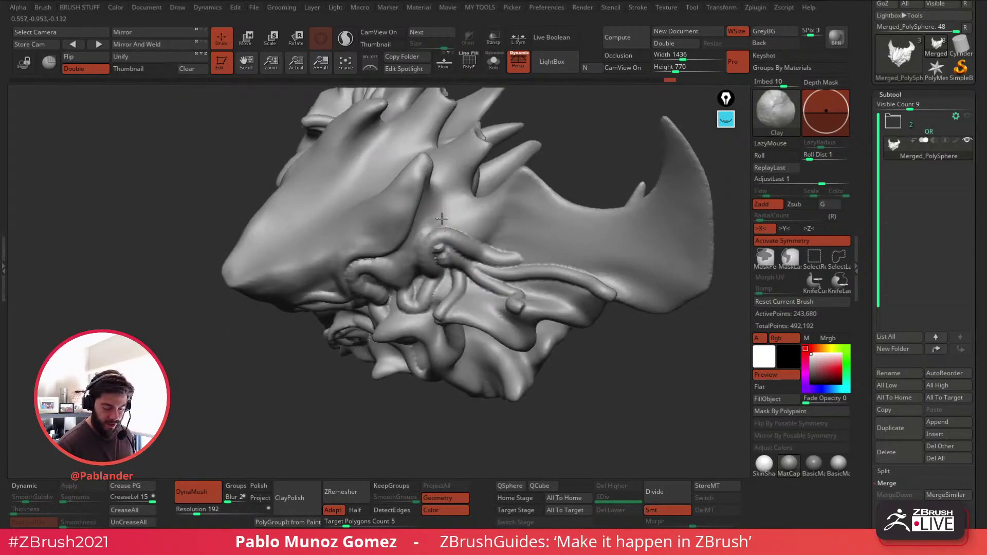
drag(442, 218, 453, 230)
right_drag(459, 214, 446, 230)
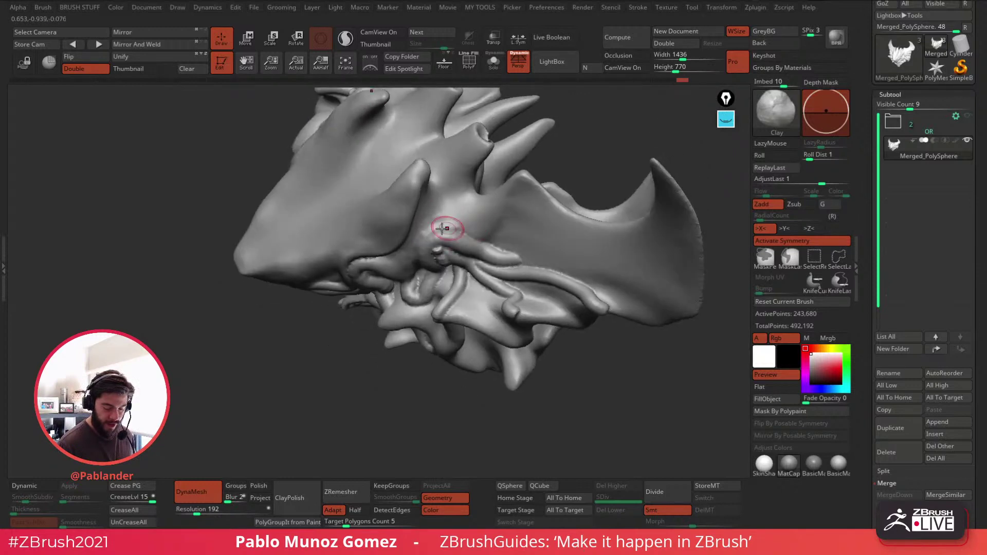
mouse_move(442, 228)
mouse_down()
mouse_move(452, 236)
mouse_move(486, 213)
mouse_up()
right_drag(454, 235, 472, 227)
drag(456, 225, 495, 216)
mouse_move(478, 225)
shift+mouse_down()
mouse_move(484, 214)
mouse_move(500, 219)
mouse_move(485, 222)
shift+mouse_up()
Step: Smooth and fill the area from the temple down around the roots of the cheek strands
right_drag(481, 247, 472, 234)
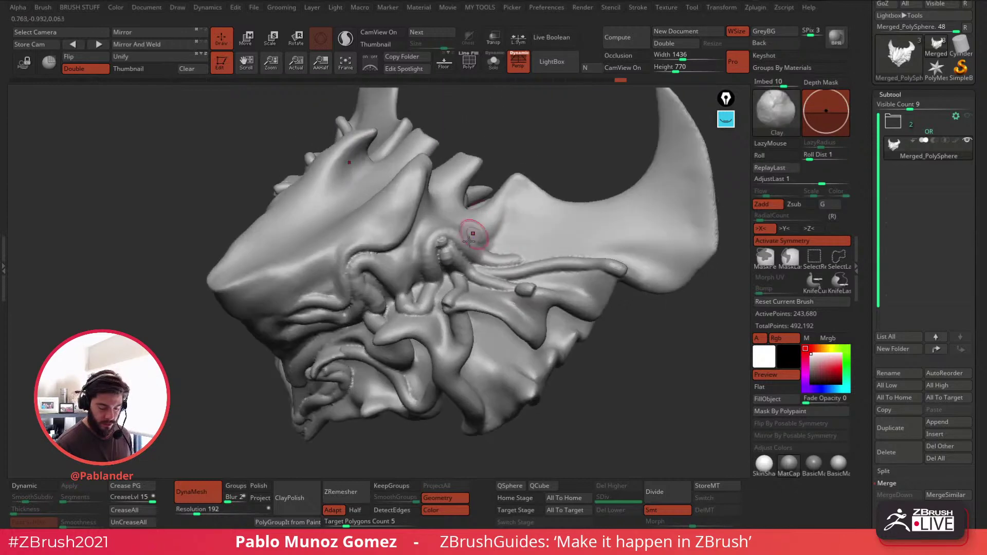
mouse_move(472, 234)
shift+mouse_down()
mouse_move(443, 247)
mouse_move(464, 269)
shift+mouse_up()
right_drag(478, 259, 477, 236)
drag(470, 247, 454, 260)
right_drag(456, 262, 474, 257)
shift+drag(467, 260, 458, 266)
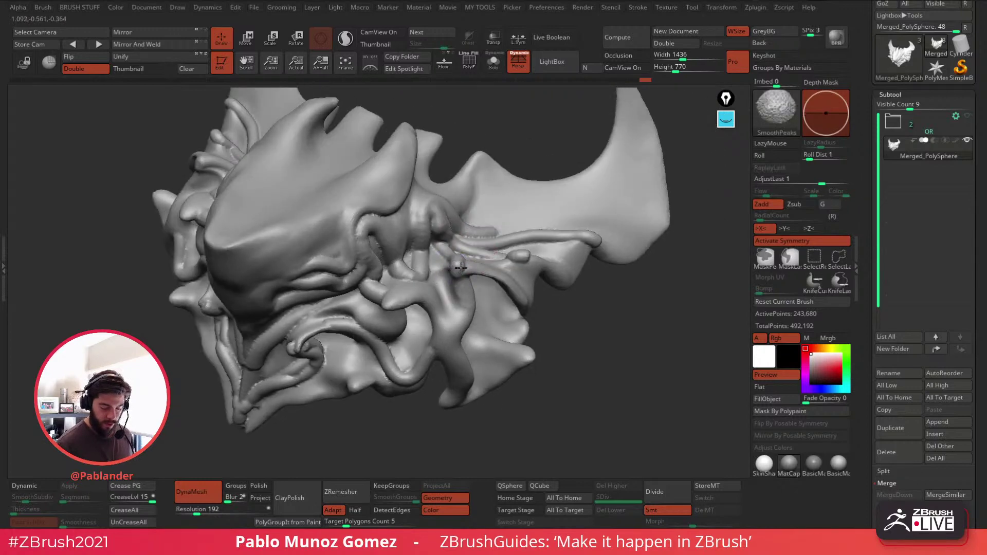
right_drag(473, 275, 467, 257)
drag(465, 257, 462, 267)
mouse_move(479, 288)
right_down()
mouse_move(452, 210)
mouse_move(438, 242)
right_up()
key(2)
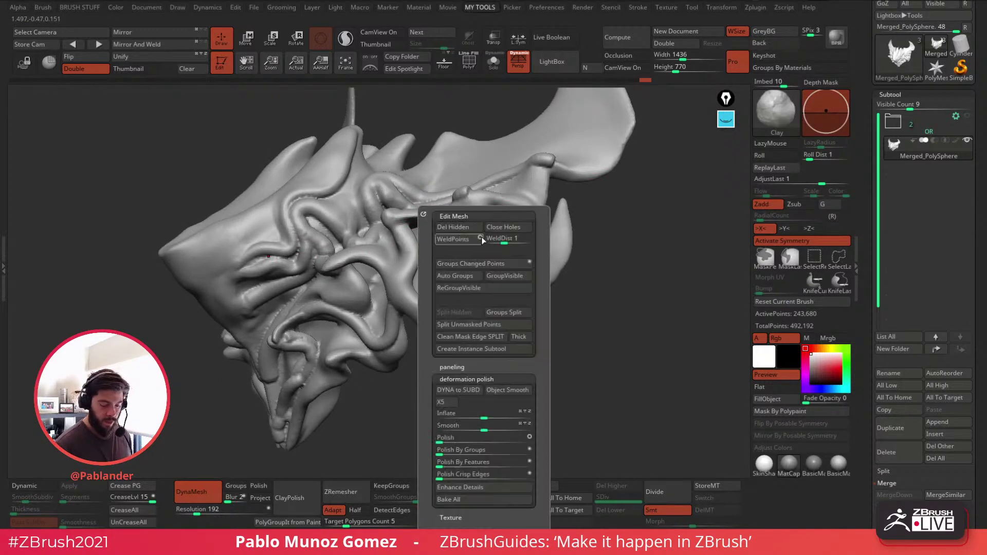
key(1)
click(546, 270)
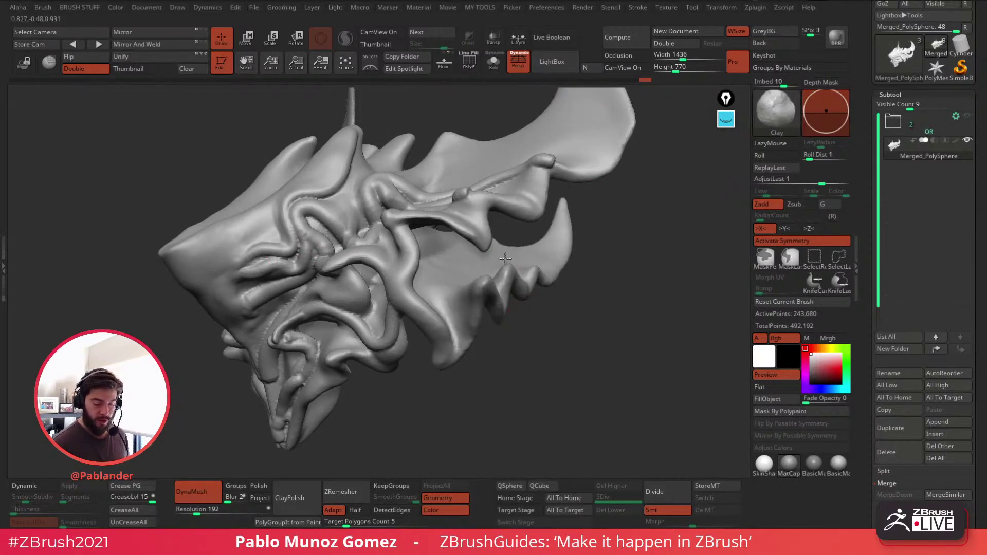
Step: Build up clay in the gap between the long horn strand and the upper cheek strand beneath it
mouse_move(453, 236)
right_down()
mouse_move(470, 260)
mouse_move(452, 269)
right_up()
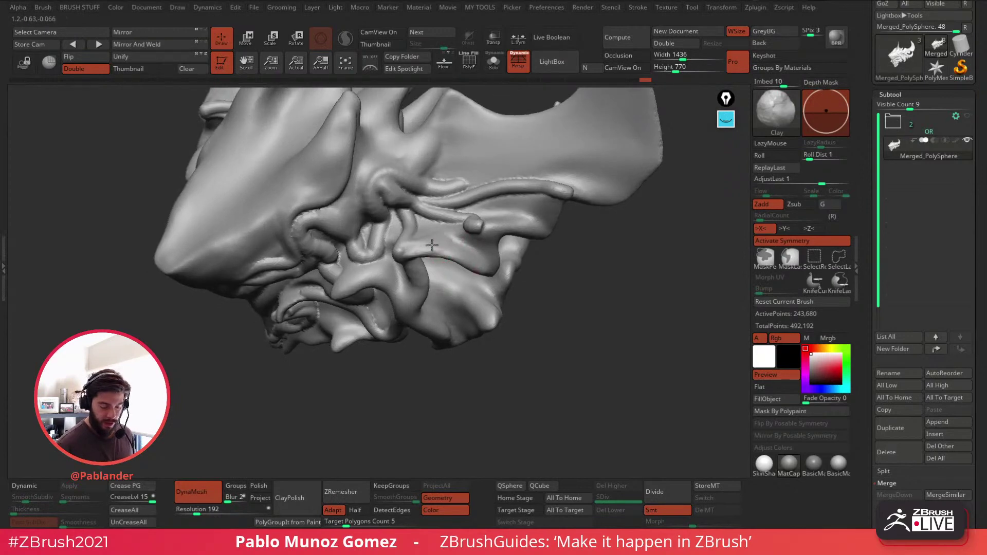
mouse_move(443, 238)
mouse_down()
mouse_move(462, 238)
mouse_move(425, 244)
mouse_move(482, 259)
mouse_up()
right_drag(508, 290, 504, 158)
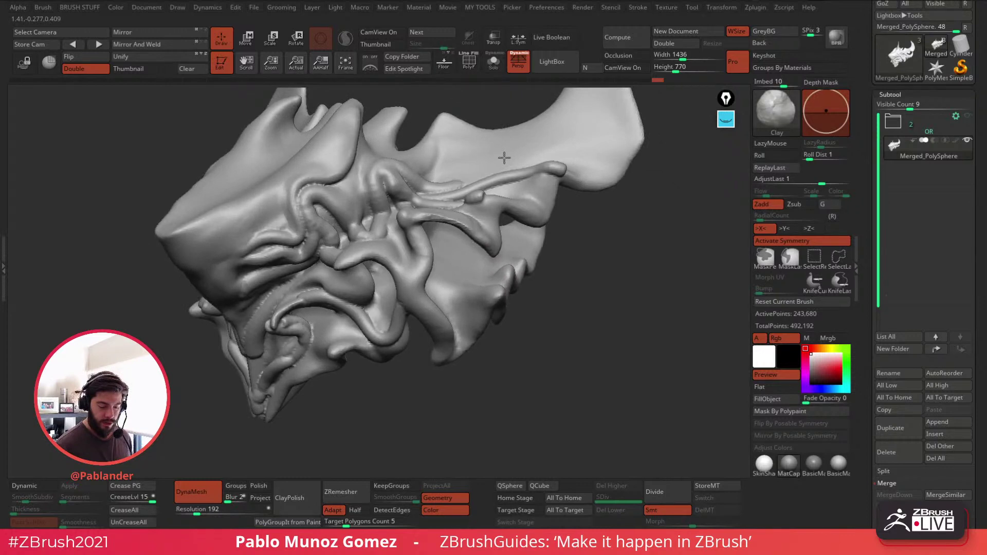
right_drag(503, 161, 507, 203)
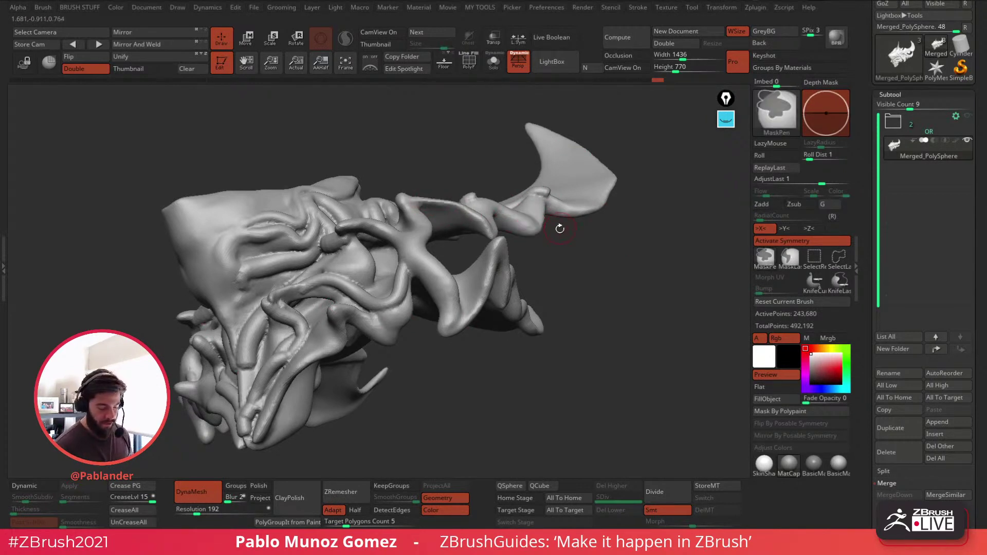
key(ctrl+z)
mouse_move(560, 255)
mouse_down()
mouse_move(572, 295)
mouse_move(548, 271)
mouse_move(556, 253)
mouse_move(584, 269)
mouse_up()
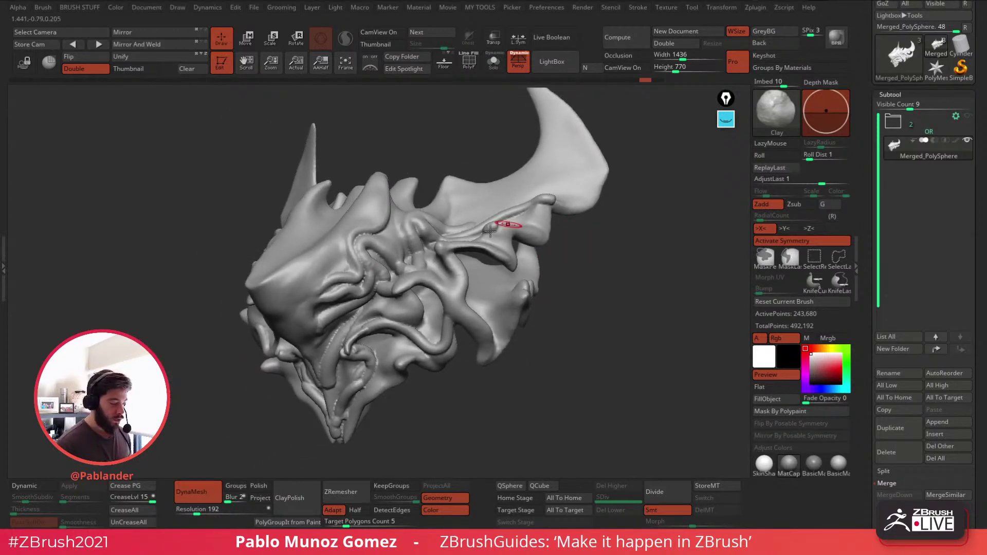
Step: Review the Clay brush's auto masking options and save the project
click(43, 8)
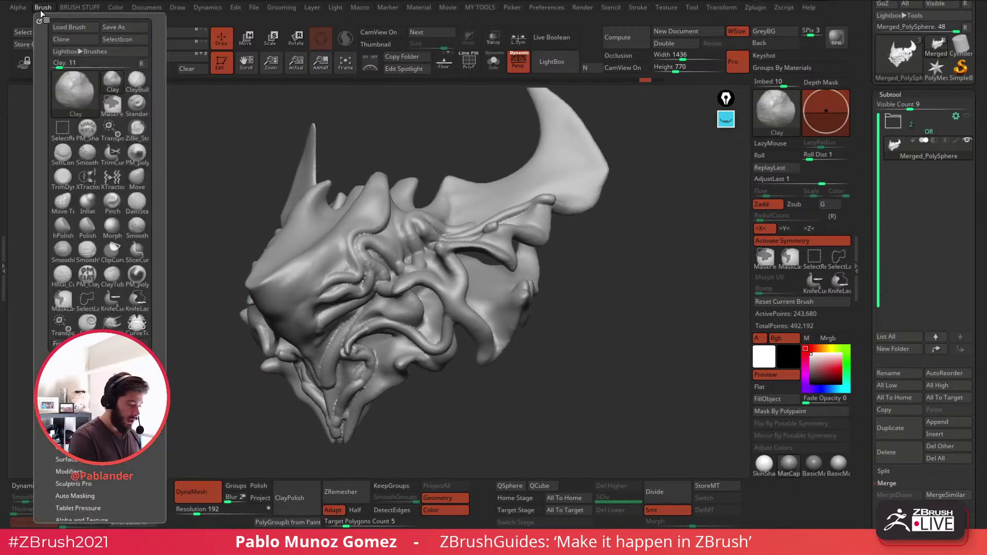
scroll(81, 268, down, 10)
scroll(106, 233, up, 5)
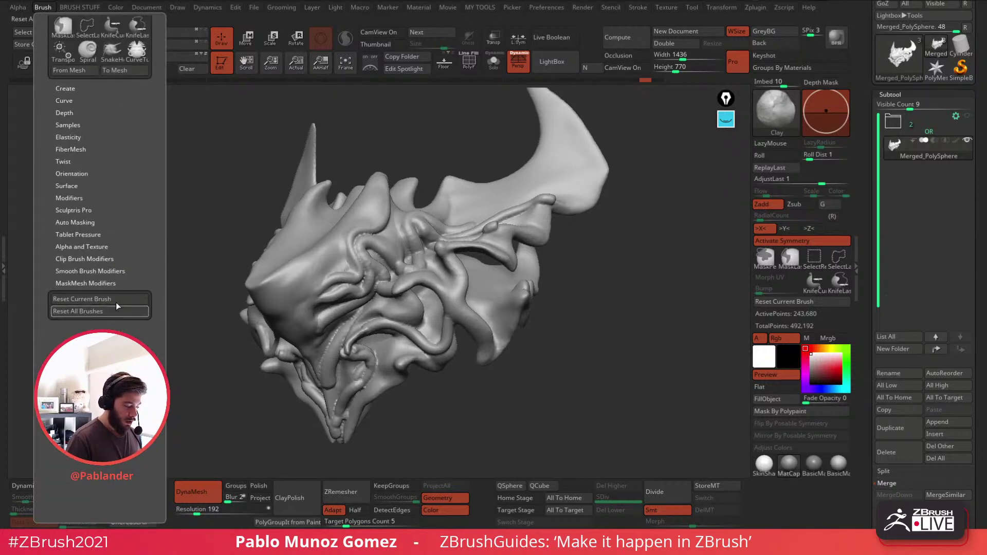
click(77, 223)
scroll(118, 154, down, 3)
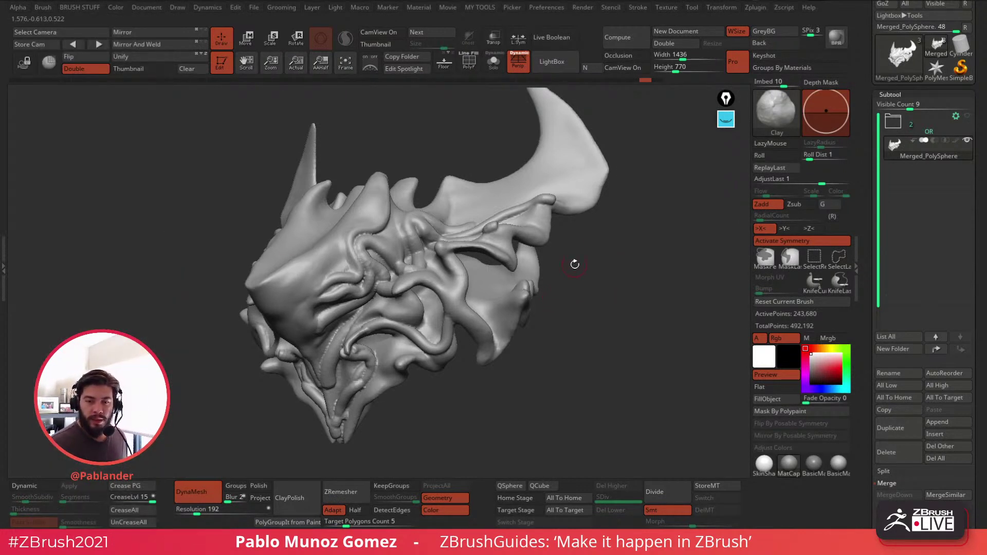
key(ctrl+s)
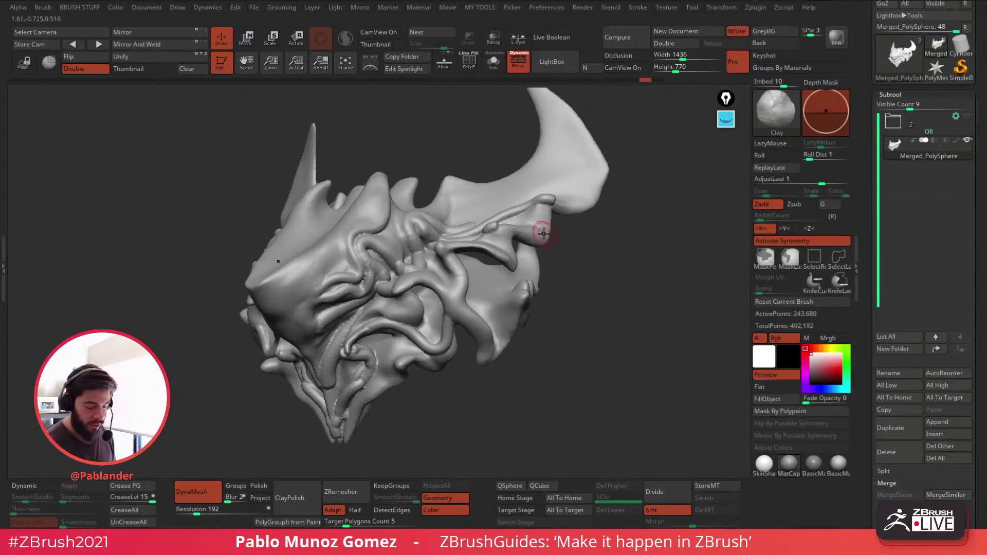
Step: Build up clay around the outer tip of the long horn strand, blending it into the horn's lower edge
drag(569, 198, 552, 202)
key(shift)
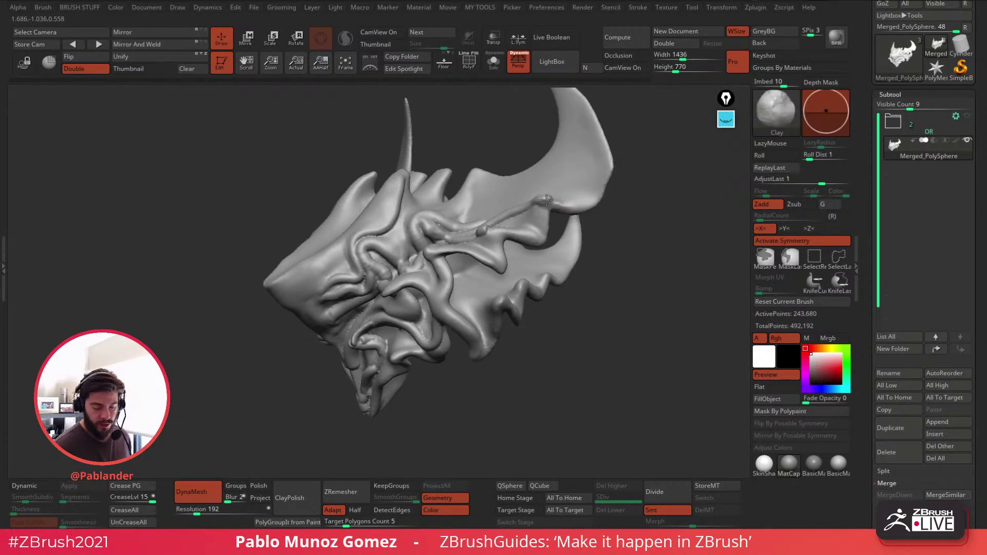
drag(546, 201, 560, 197)
right_drag(560, 193, 553, 201)
drag(552, 201, 569, 202)
right_drag(569, 203, 548, 215)
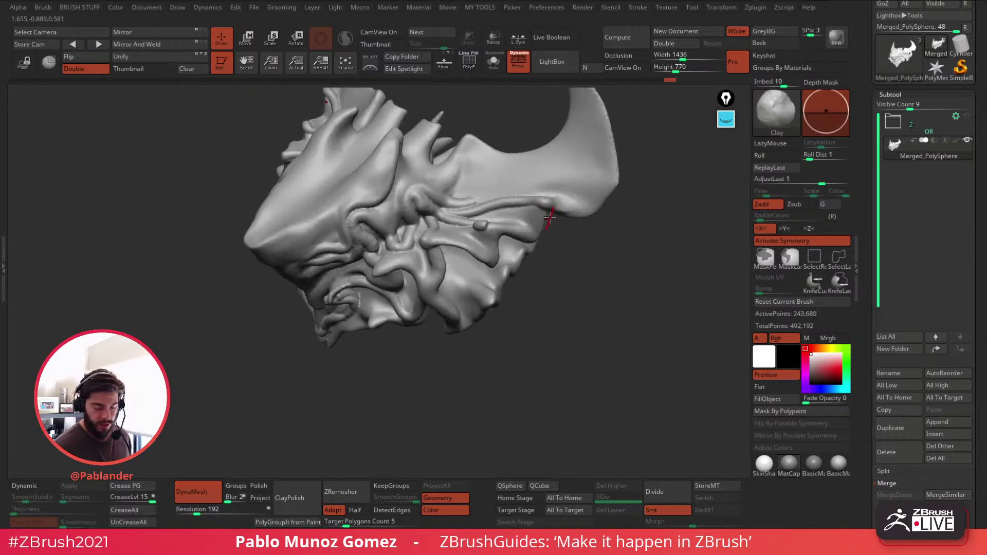
Step: Fill along the upper edge of the horn strand with clay and smooth it into the horn's broad surface up to its base
drag(493, 208, 539, 207)
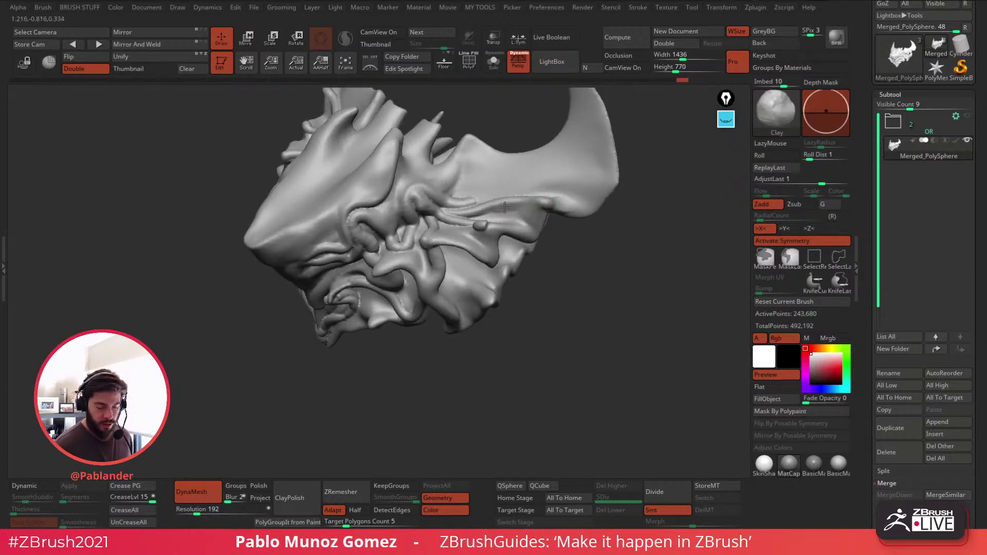
right_drag(507, 196, 474, 198)
drag(474, 198, 529, 191)
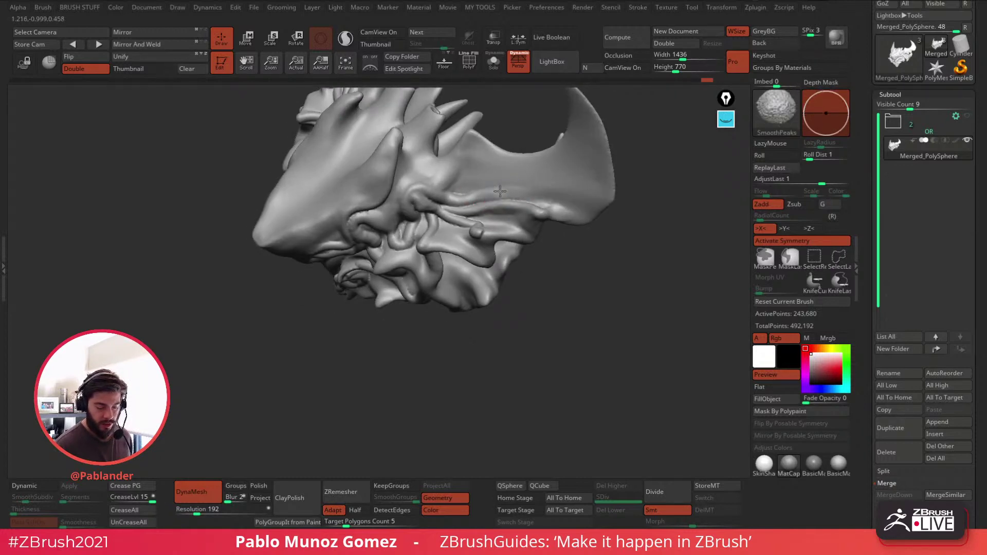
drag(460, 193, 480, 189)
drag(461, 156, 447, 189)
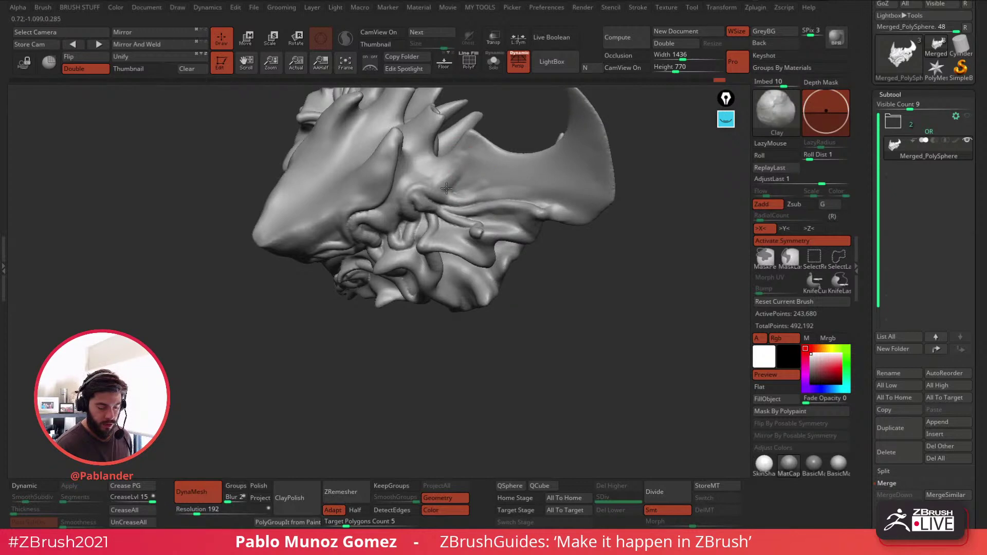
Step: Build up clay around the curled root of the horn strand and in the temple recess beside it
mouse_move(501, 126)
mouse_down()
mouse_move(443, 126)
mouse_move(439, 107)
mouse_up()
mouse_move(433, 113)
right_down()
mouse_move(442, 114)
mouse_move(456, 205)
right_up()
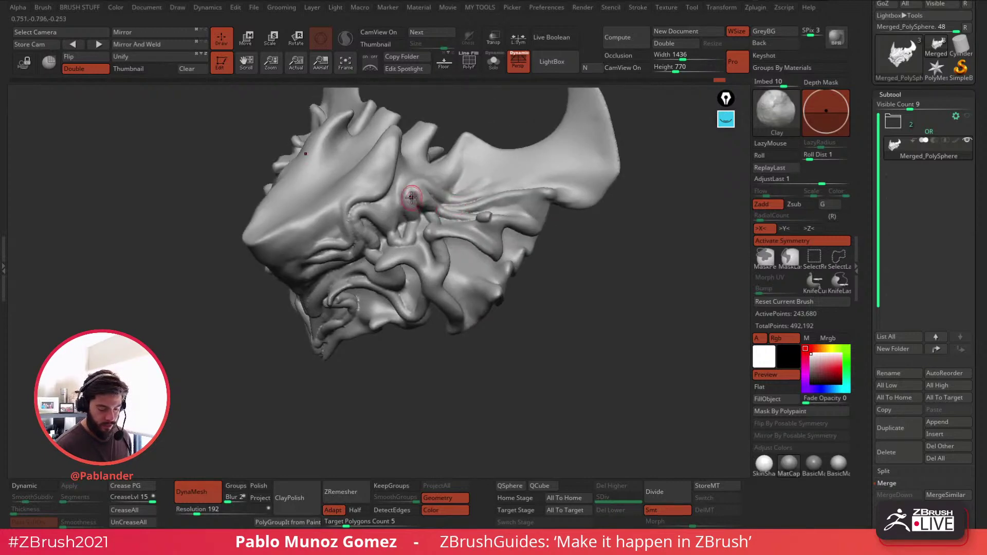
right_drag(442, 220, 418, 231)
drag(415, 218, 412, 239)
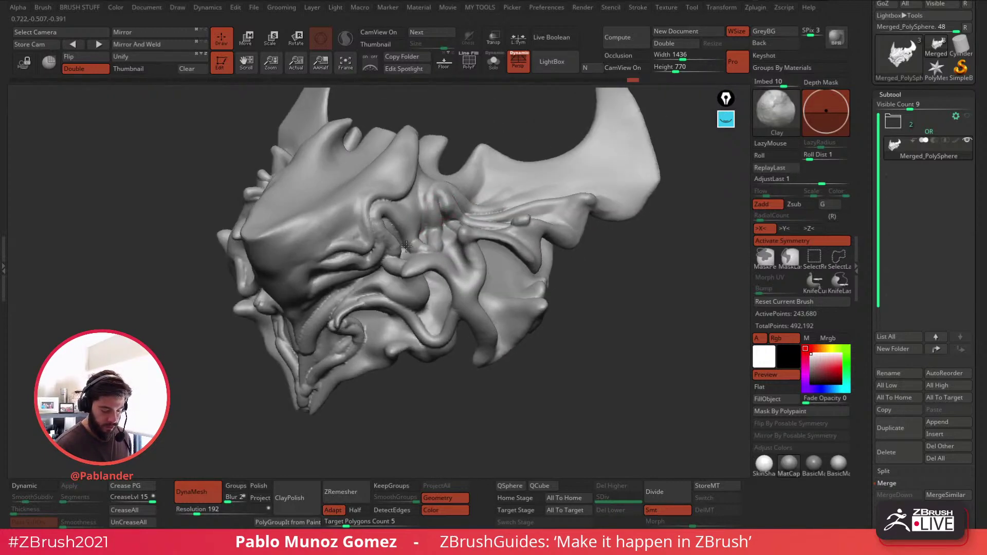
mouse_move(421, 231)
right_down()
mouse_move(396, 247)
mouse_move(403, 232)
mouse_move(427, 235)
right_up()
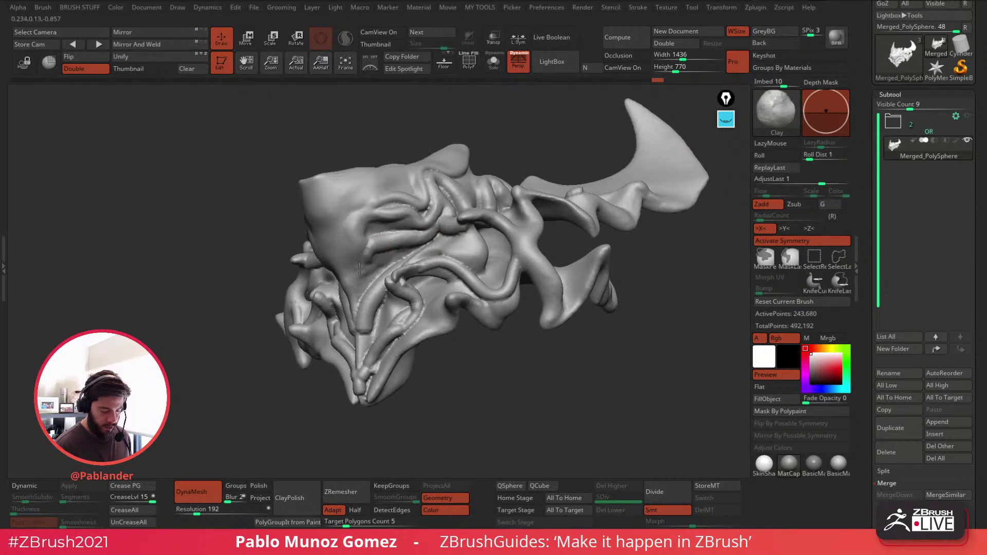
Step: Fill the junction between the brow folds and cheek strand with clay, and smooth it into the rounded cheek bulge
mouse_move(359, 267)
right_down()
mouse_move(475, 237)
mouse_move(480, 211)
mouse_move(457, 219)
right_up()
mouse_move(455, 227)
mouse_down()
mouse_move(431, 234)
mouse_move(439, 224)
mouse_up()
right_drag(451, 220, 441, 214)
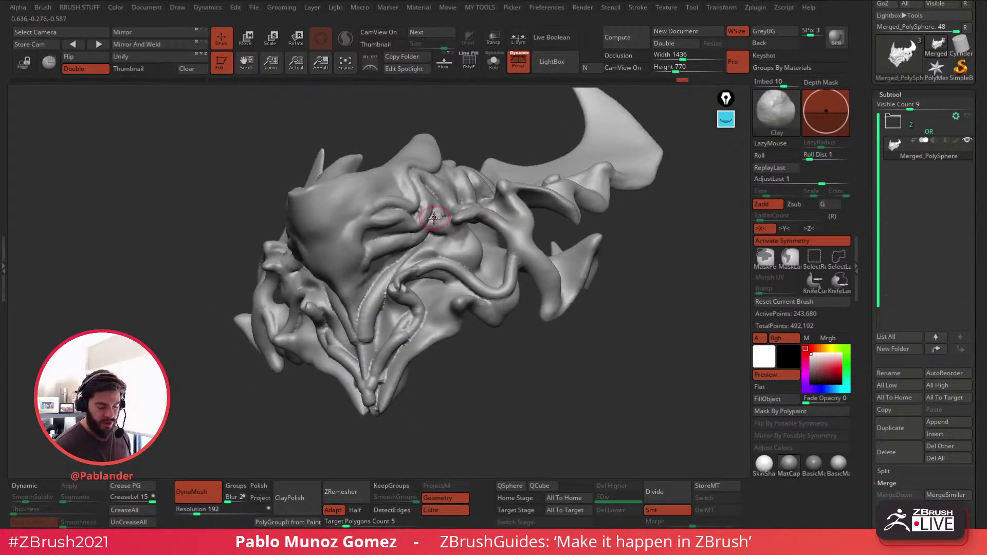
shift+drag(446, 231, 435, 238)
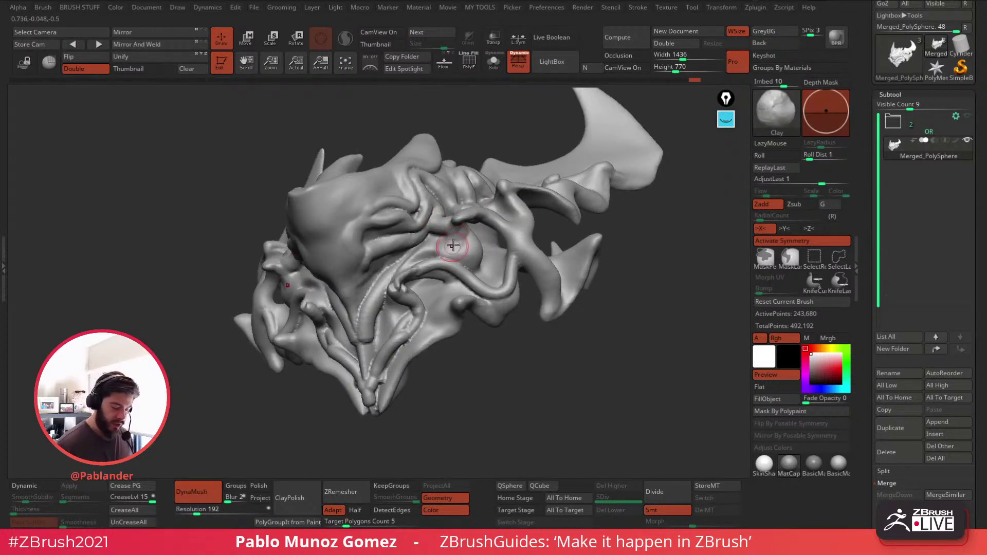
right_drag(466, 258, 470, 253)
drag(471, 253, 486, 262)
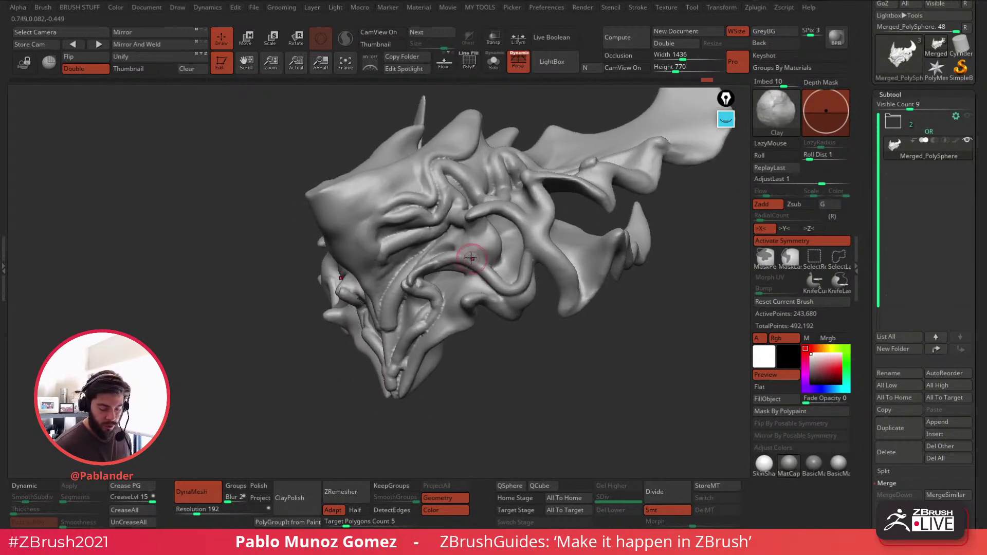
right_drag(458, 252, 465, 242)
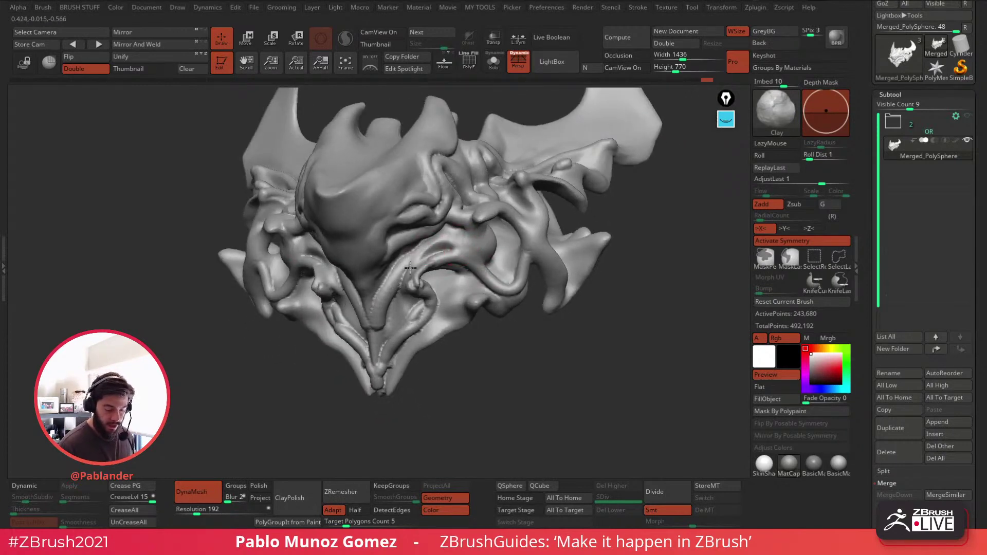
Step: Fill the seams along the tubes running down beside the snout with clay and smooth them into the lower face
drag(410, 267, 463, 297)
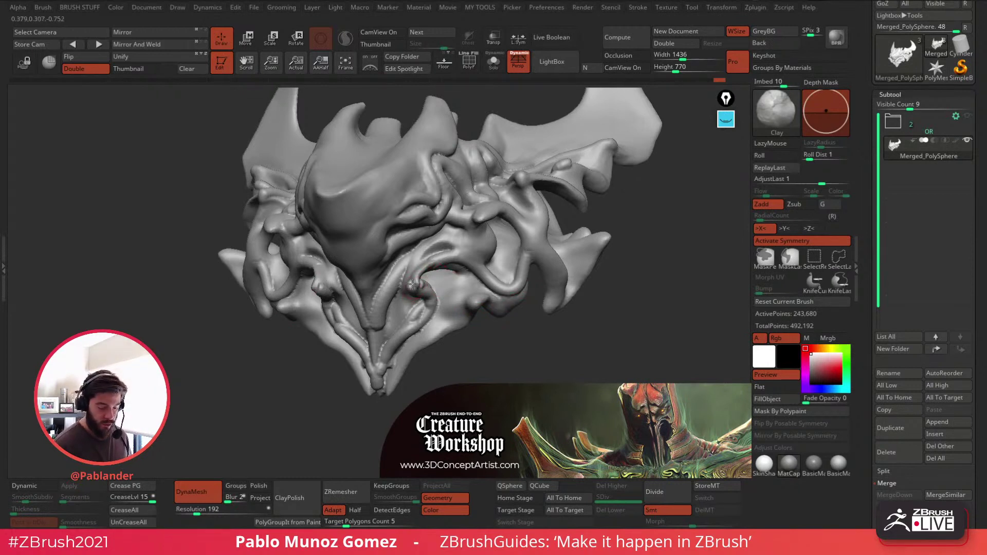
shift+drag(411, 282, 372, 322)
right_drag(379, 307, 395, 269)
mouse_move(402, 259)
mouse_down()
mouse_move(385, 305)
mouse_move(390, 295)
mouse_up()
right_drag(400, 281, 350, 283)
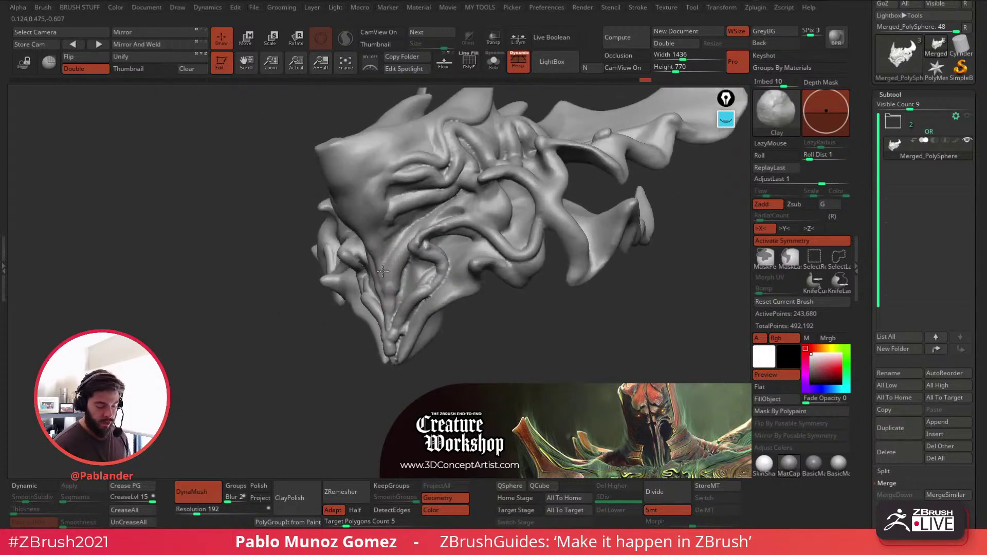
shift+drag(395, 279, 389, 311)
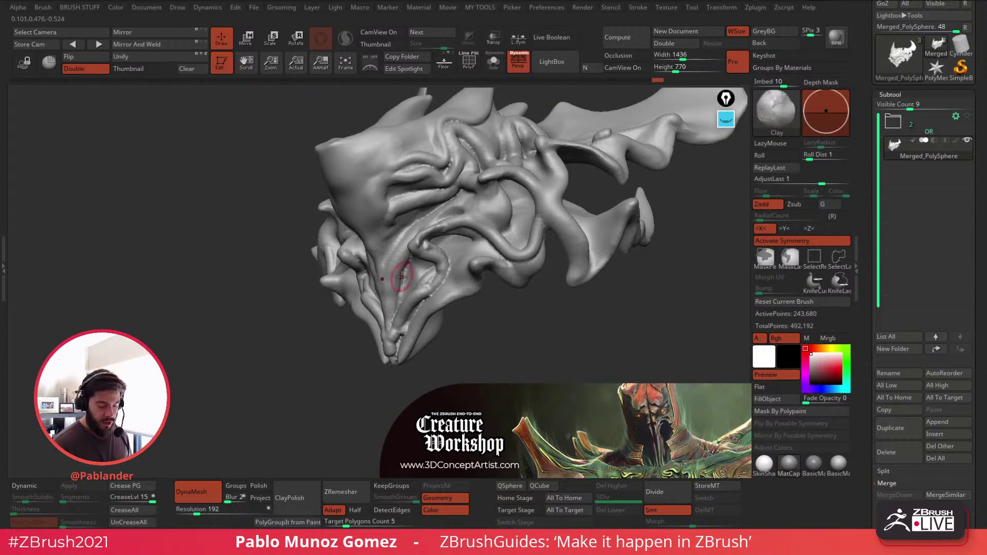
Step: Fill the gaps where the tubes converge at the pointed chin, merging them into one solid tip
drag(393, 320, 392, 332)
right_drag(390, 320, 415, 315)
mouse_move(398, 310)
mouse_down()
mouse_move(392, 358)
mouse_move(411, 317)
mouse_move(395, 339)
mouse_move(402, 345)
mouse_up()
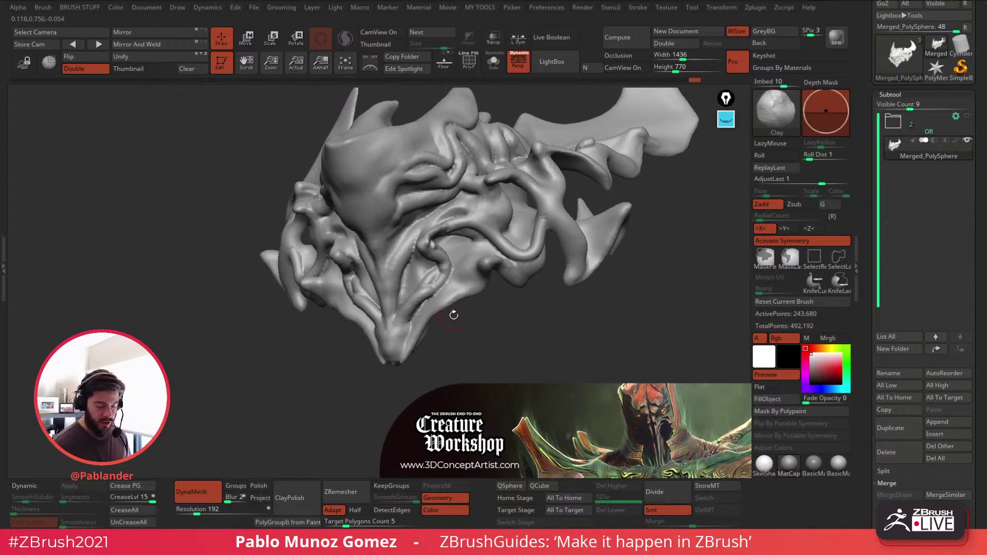
mouse_move(500, 333)
mouse_down()
mouse_move(509, 357)
mouse_move(509, 335)
mouse_up()
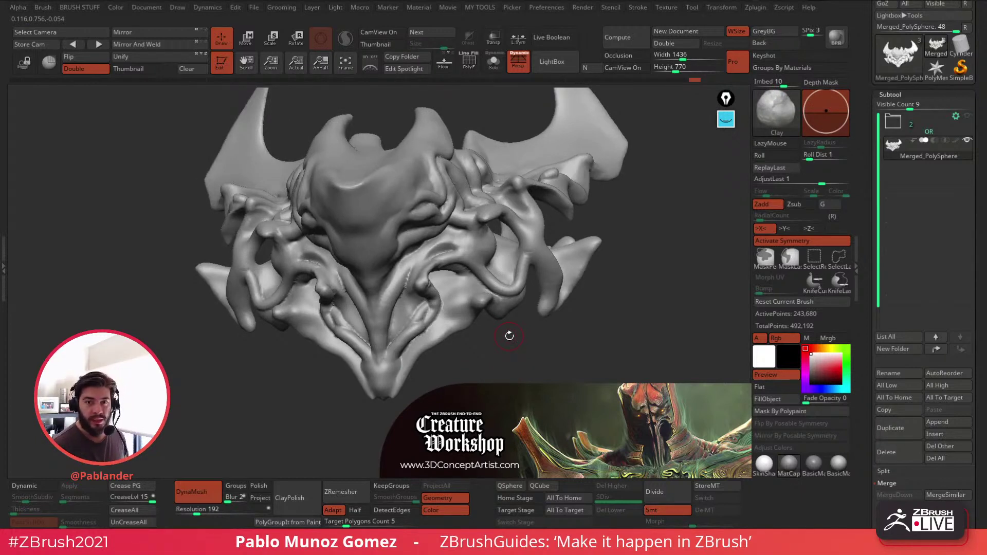
Step: Build up clay along the upper side of the cheek tube, from the cheek bulge down toward the snout
mouse_move(566, 309)
mouse_down()
mouse_move(514, 364)
mouse_move(498, 357)
mouse_up()
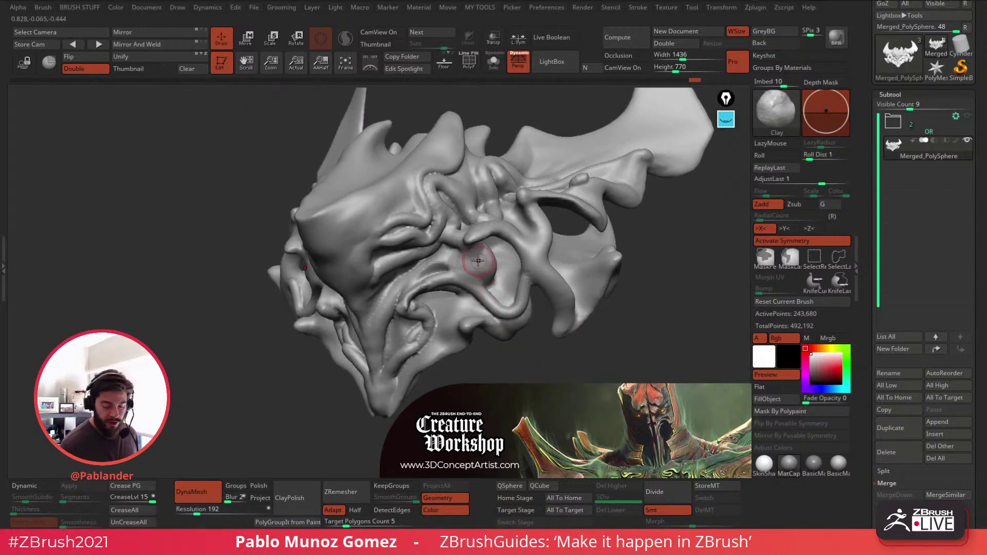
right_drag(424, 287, 449, 261)
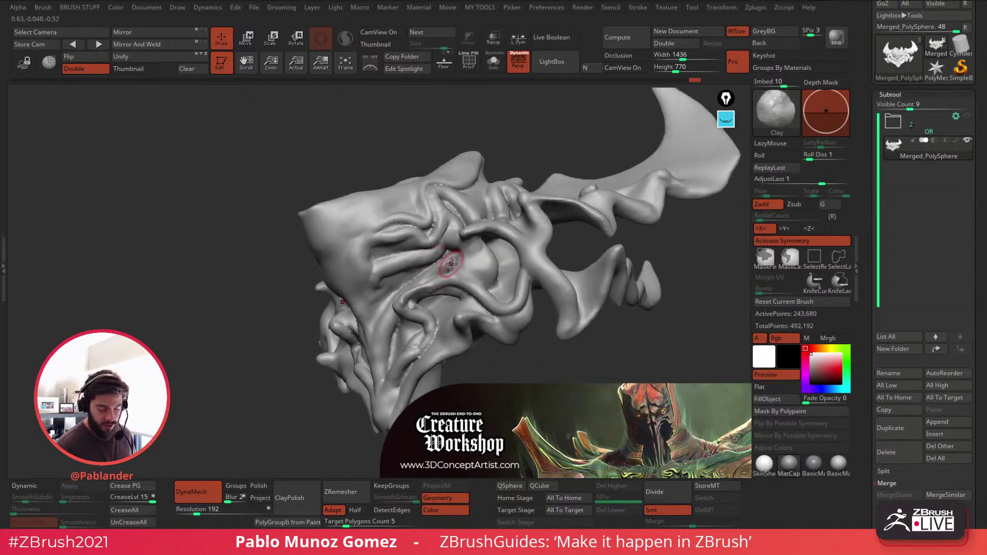
drag(449, 261, 426, 287)
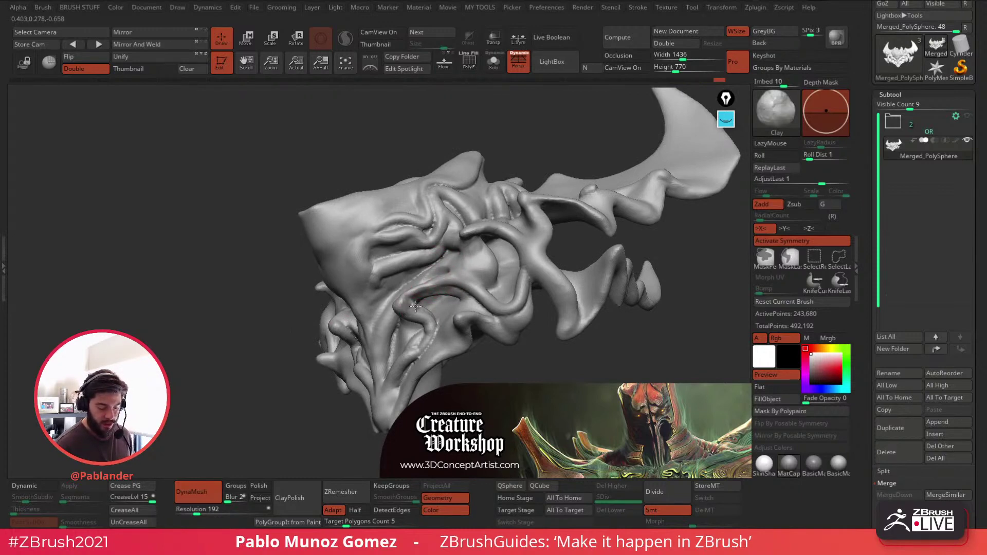
right_drag(447, 275, 504, 291)
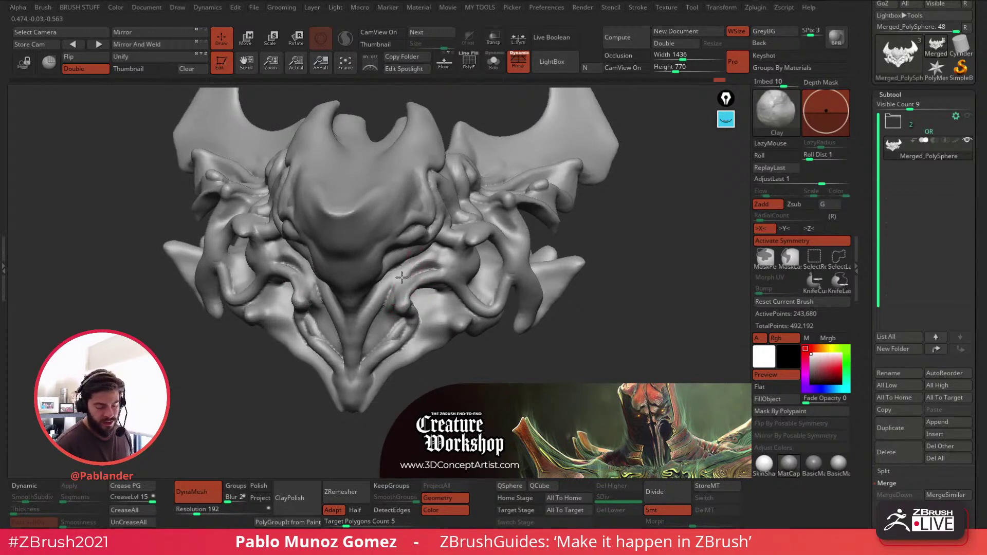
drag(401, 278, 405, 279)
Step: Adjust the brush's draw size, then fill and smooth the groove between the lowest brow fold and the cheek tube
right_drag(391, 324, 389, 319)
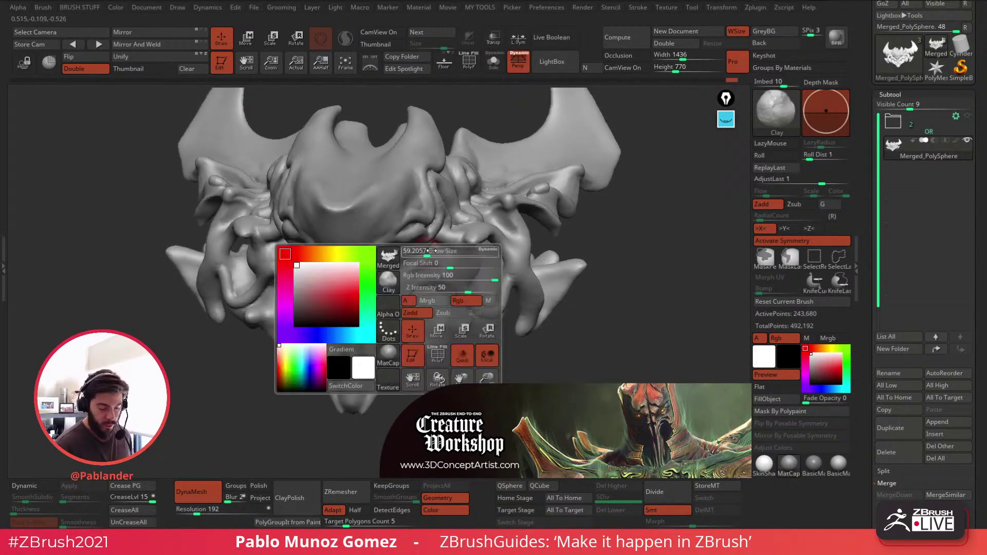
drag(431, 256, 408, 262)
mouse_move(433, 251)
alt+right_down()
mouse_move(470, 236)
mouse_move(457, 239)
alt+right_up()
drag(434, 262, 437, 270)
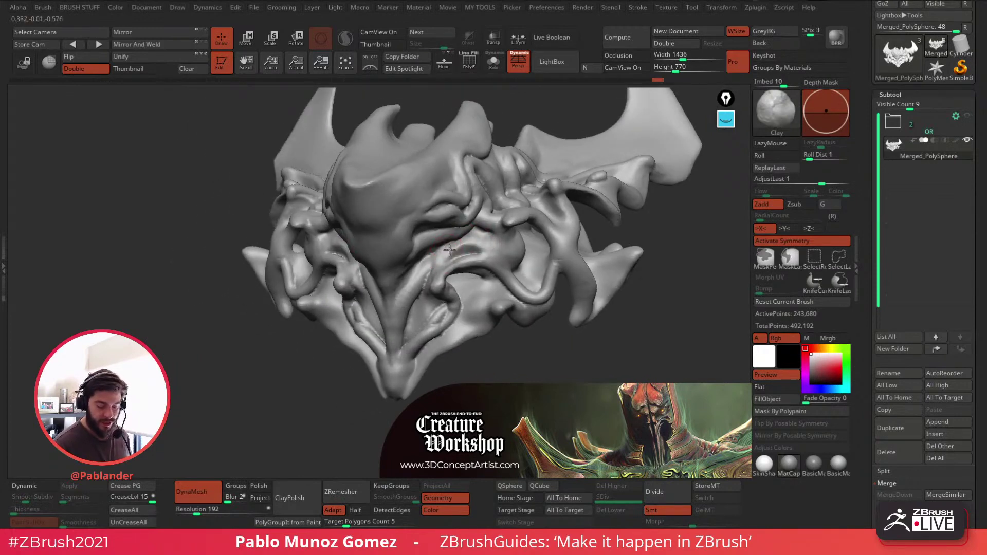
mouse_move(450, 250)
right_down()
mouse_move(460, 254)
mouse_move(438, 244)
right_up()
drag(476, 247, 441, 261)
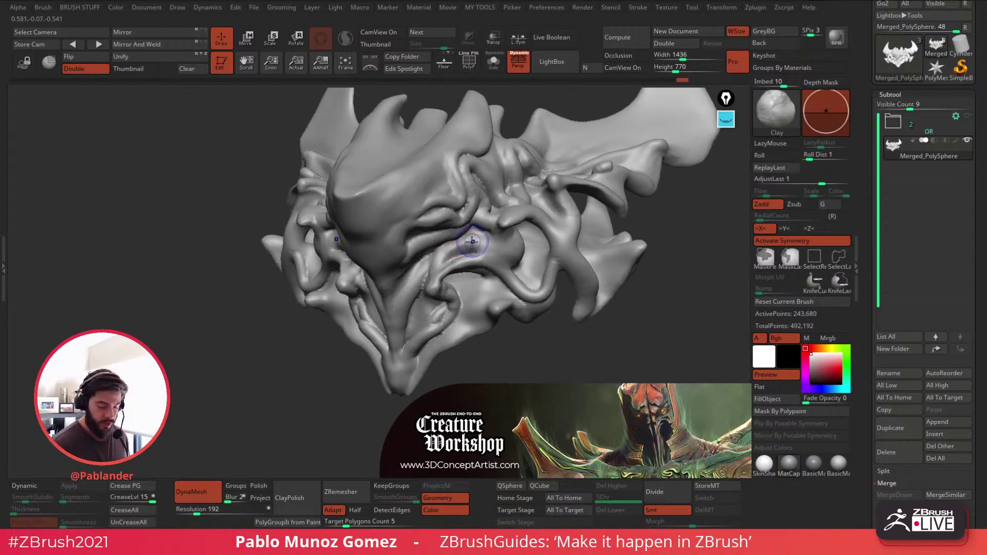
shift+drag(472, 242, 440, 268)
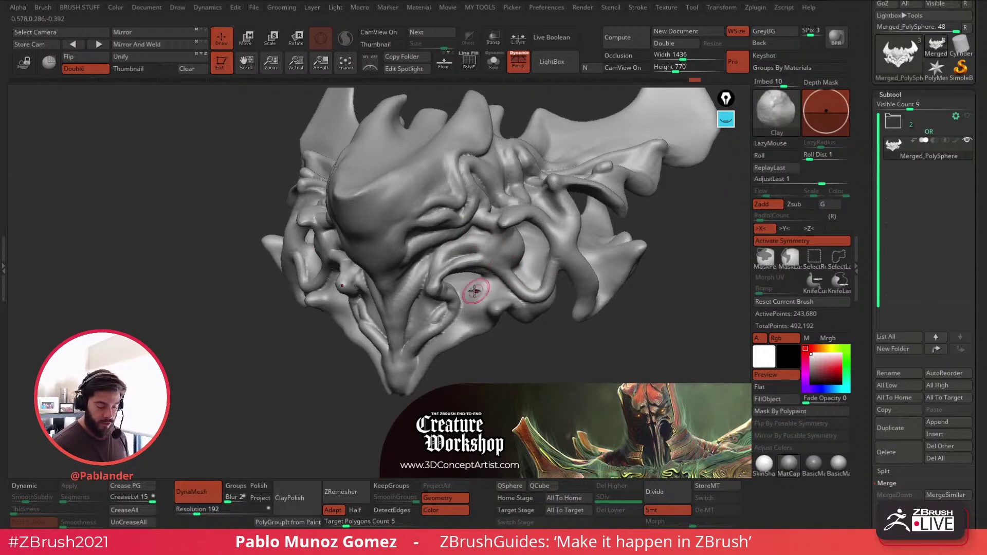
Step: Add clay to the broad outer part of the large horns and smooth it into the horn surface
alt+right_drag(465, 323, 440, 349)
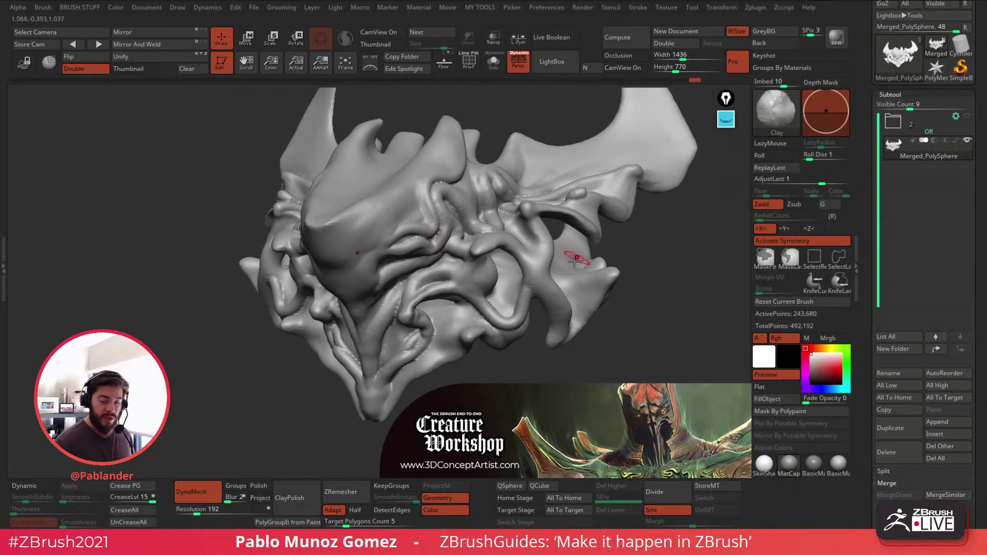
right_drag(576, 260, 529, 158)
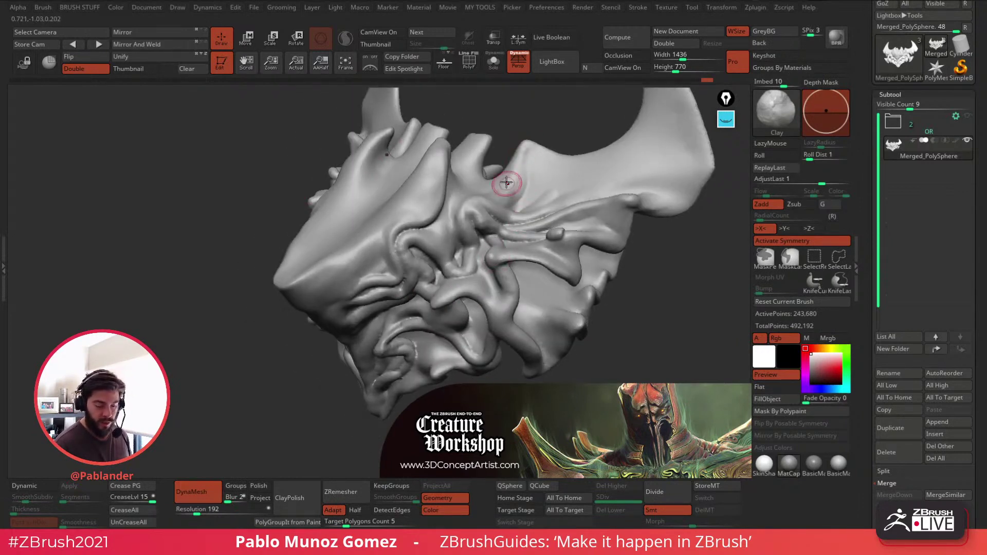
right_drag(502, 180, 471, 220)
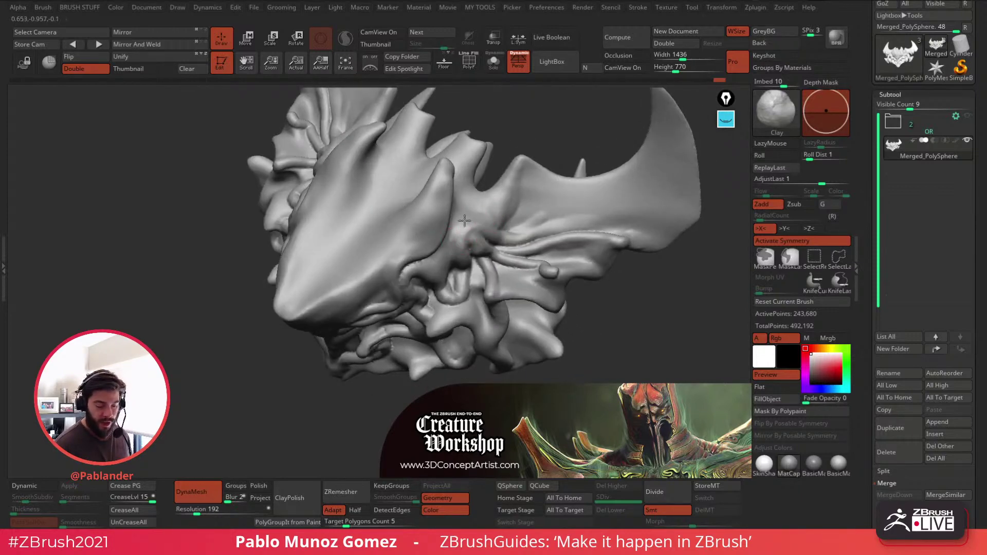
mouse_move(446, 253)
right_down()
mouse_move(462, 204)
mouse_move(476, 206)
mouse_move(550, 278)
mouse_move(514, 272)
mouse_move(478, 303)
mouse_move(469, 293)
right_up()
right_click(467, 282)
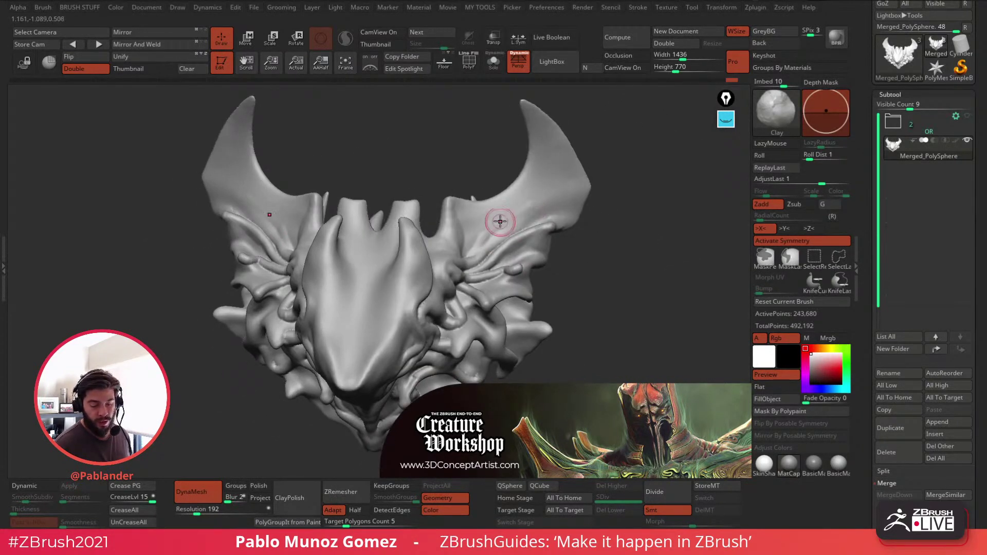
right_drag(549, 205, 572, 190)
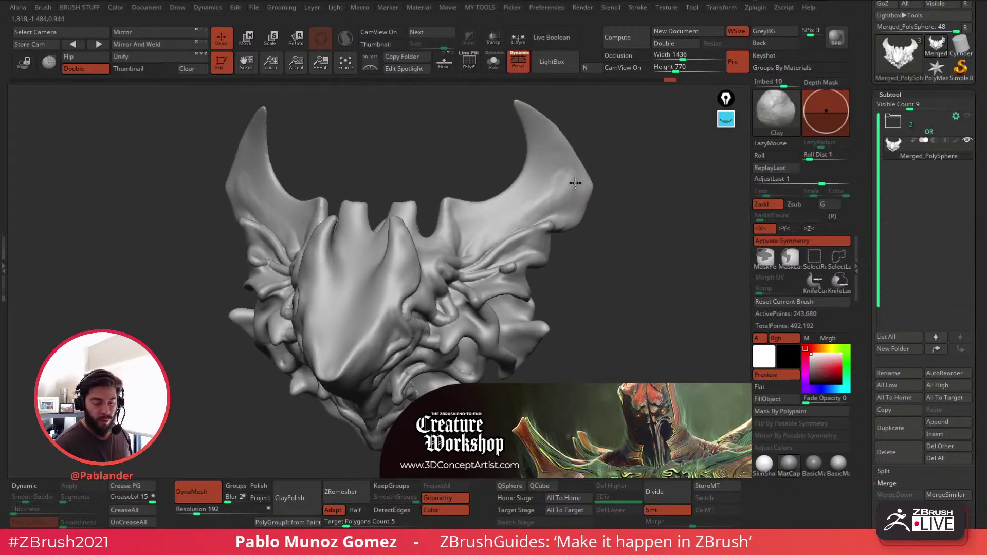
shift+drag(568, 184, 560, 174)
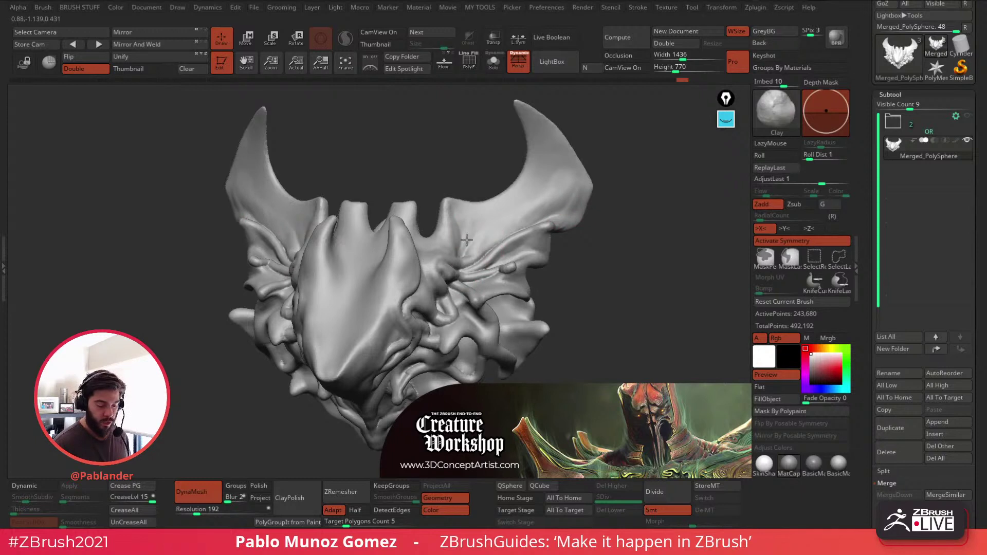
Step: Build up clay across the inner base of the large horns and smooth it toward the side of the head
drag(470, 237, 452, 214)
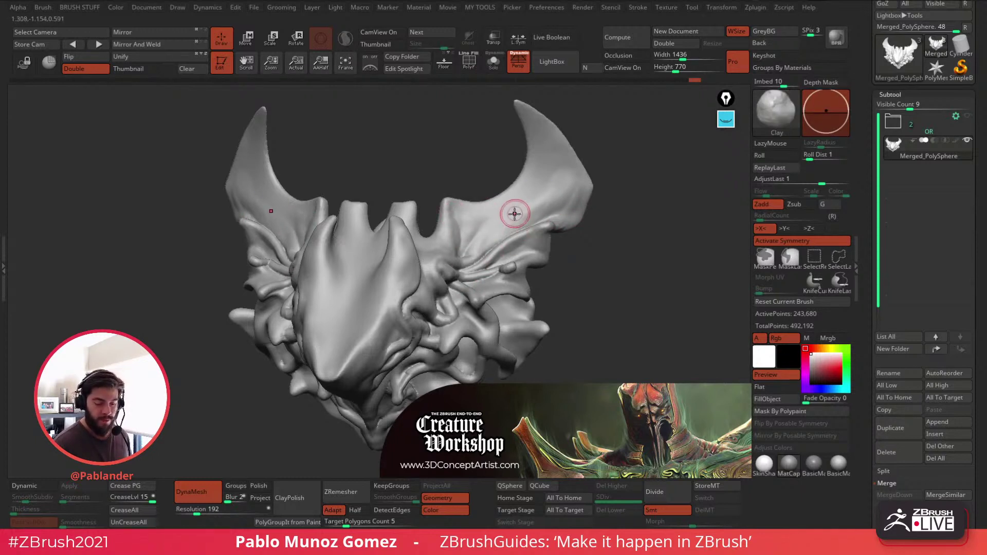
right_drag(514, 214, 546, 192)
drag(486, 211, 459, 231)
key(shift)
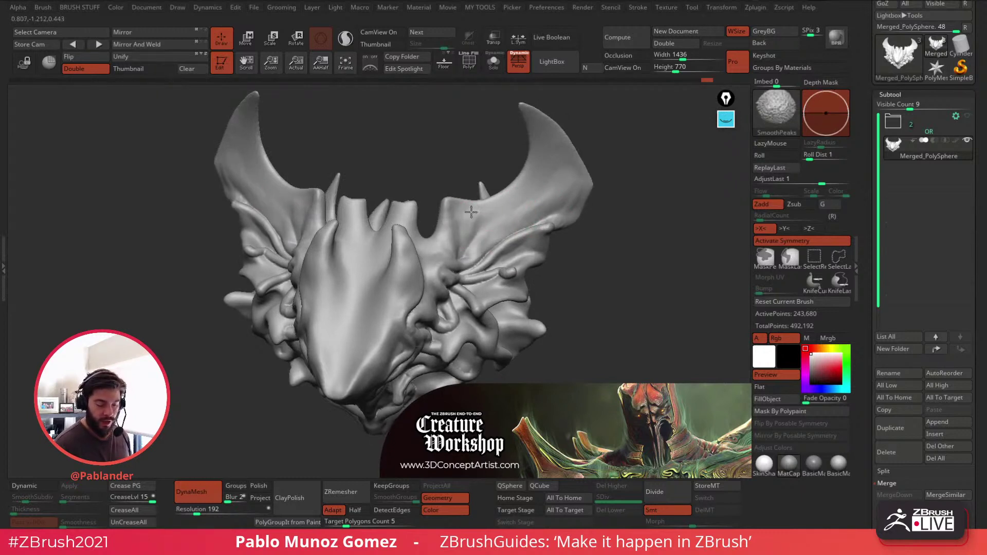
right_drag(500, 302, 473, 252)
mouse_move(451, 237)
mouse_down()
mouse_move(439, 238)
mouse_move(451, 226)
mouse_up()
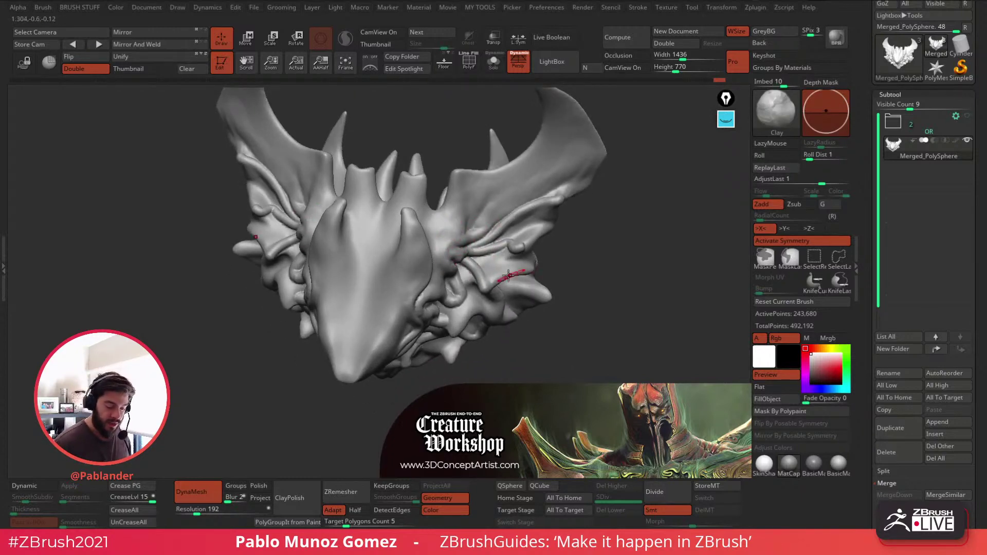
Step: Blend the folded tubes on the side of the head below the horn into the surrounding surface
right_drag(424, 196, 418, 201)
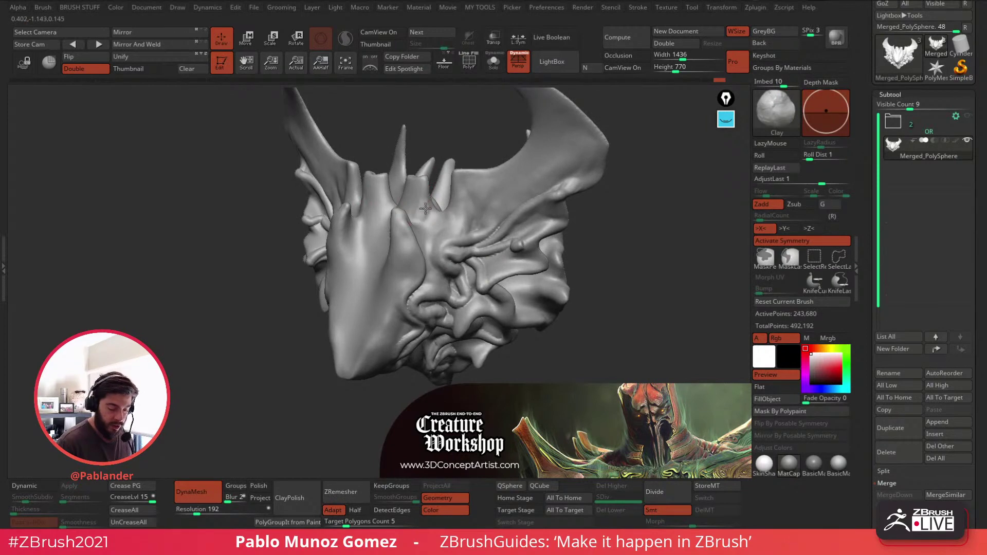
key(shift)
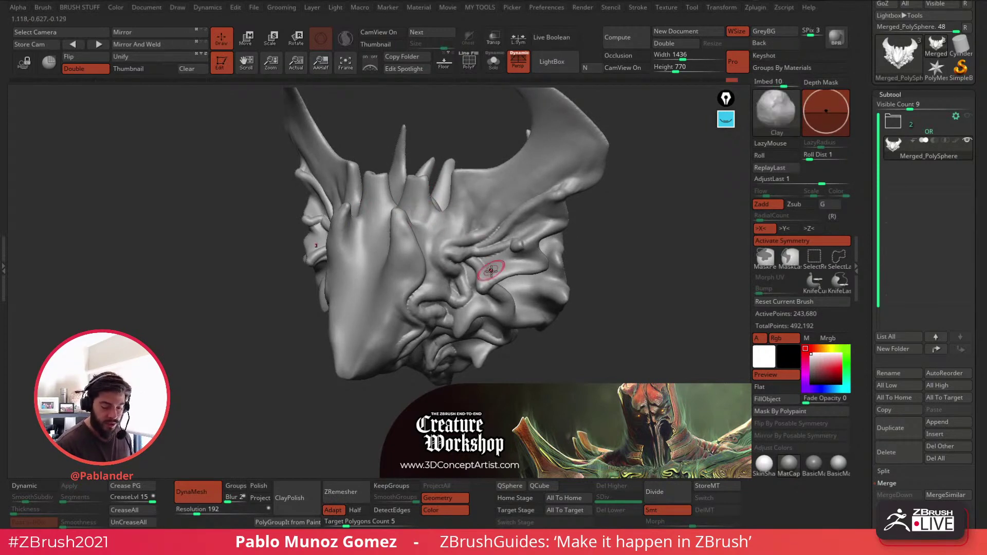
mouse_move(484, 264)
right_down()
mouse_move(511, 221)
mouse_move(475, 285)
mouse_move(502, 280)
mouse_move(491, 247)
right_up()
drag(484, 263, 496, 252)
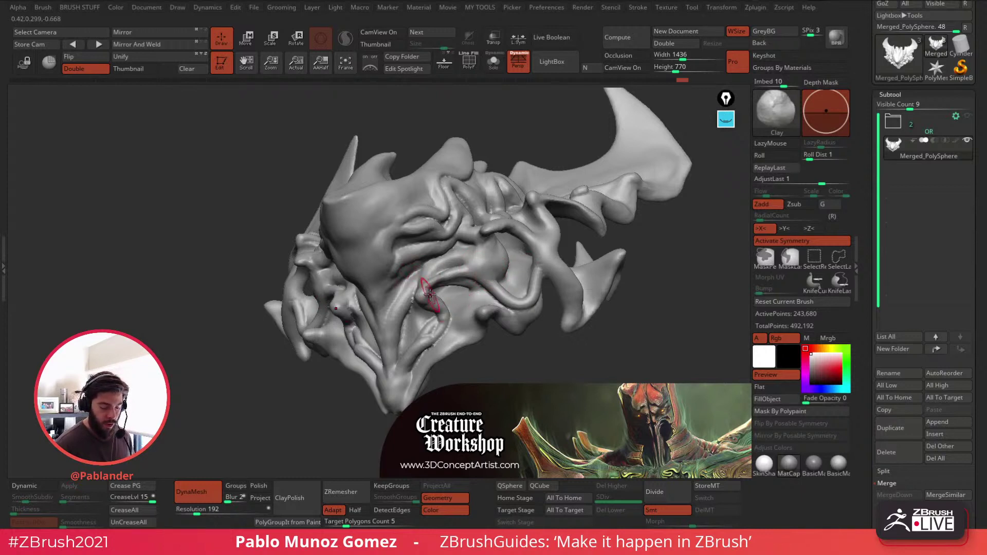
Step: Smooth the upper end of the tube beside the snout and the looping cheek tube
right_drag(429, 294, 410, 276)
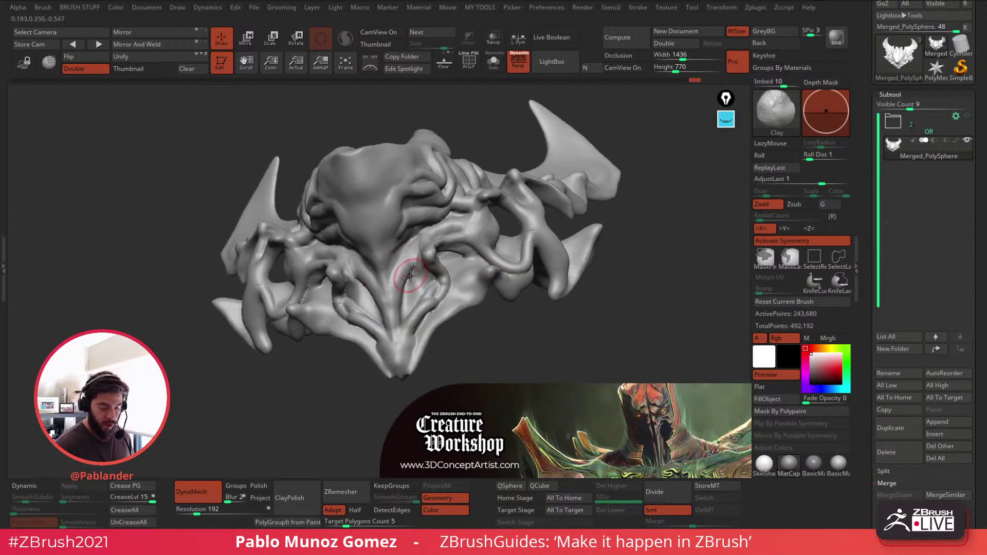
mouse_move(411, 276)
shift+mouse_down()
mouse_move(428, 261)
mouse_move(406, 308)
mouse_move(442, 278)
mouse_move(431, 257)
shift+mouse_up()
mouse_move(431, 257)
right_down()
mouse_move(480, 283)
mouse_move(508, 282)
right_up()
right_drag(466, 169, 511, 258)
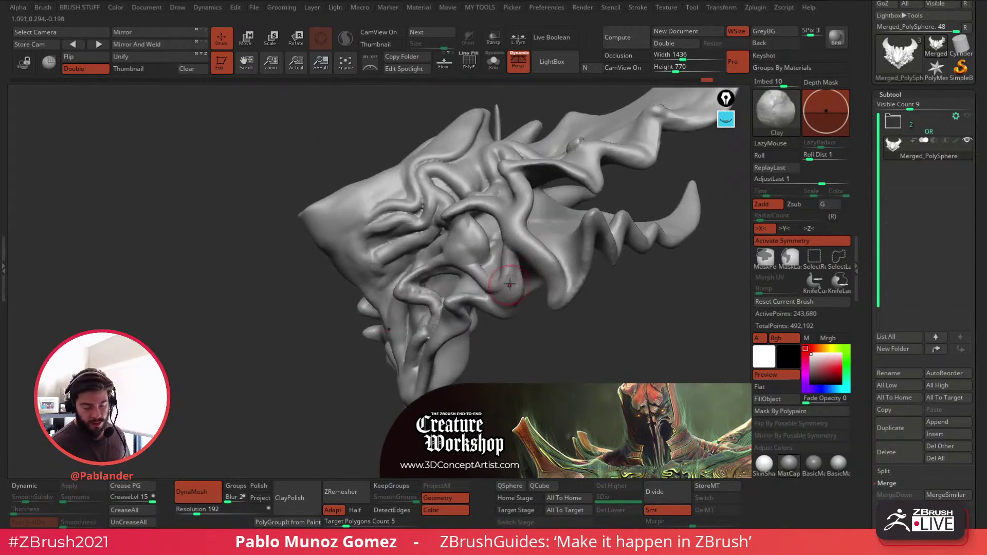
right_drag(510, 284, 507, 278)
key(shift)
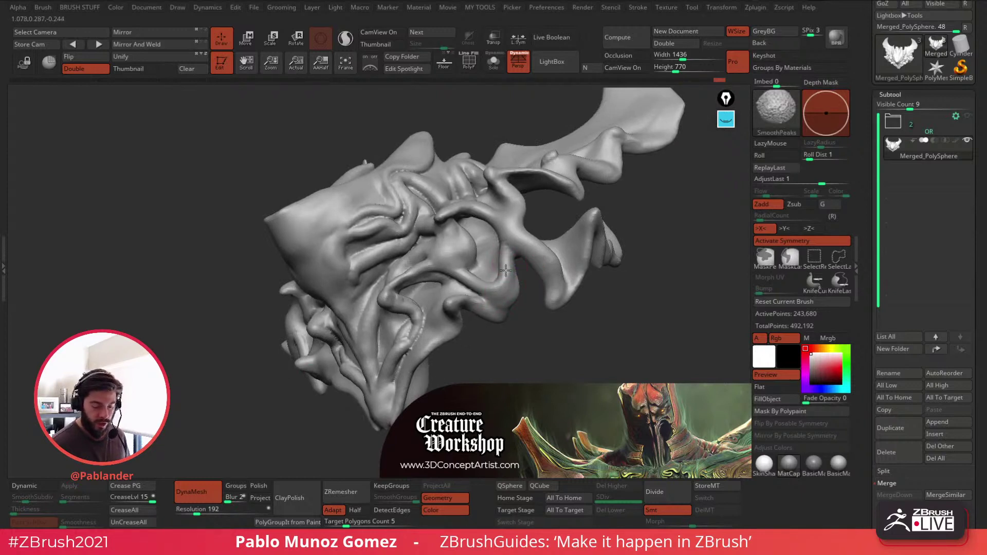
shift+drag(504, 235, 518, 252)
key(shift)
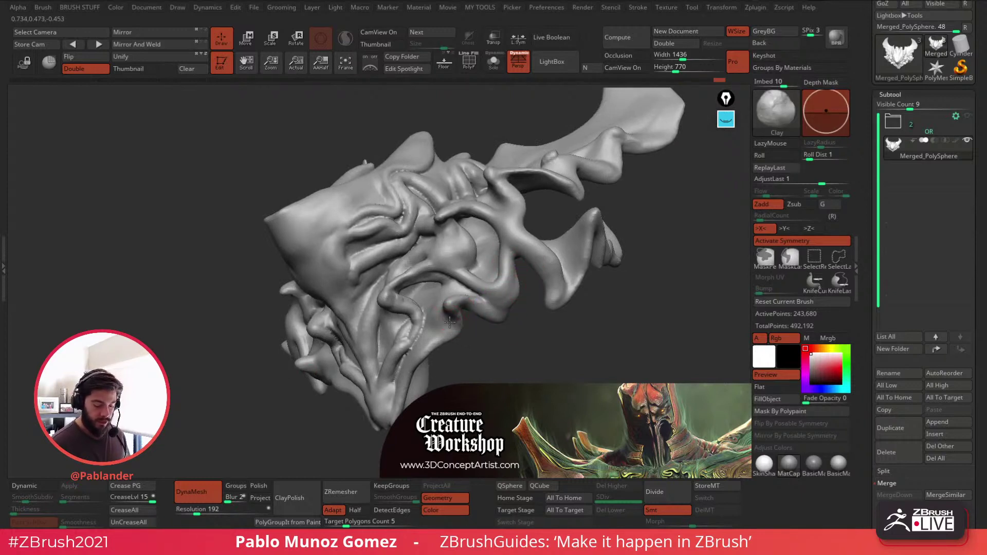
Step: Fill and smooth the recess between the lower-face tubes, from below the cheek down toward the pointed chin
shift+drag(423, 303, 419, 313)
right_drag(415, 312, 453, 307)
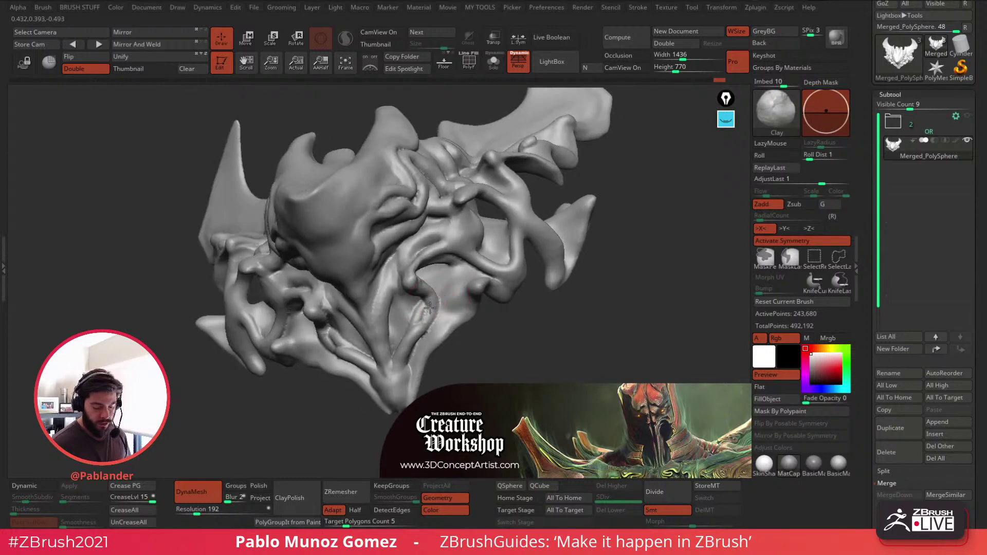
key(shift)
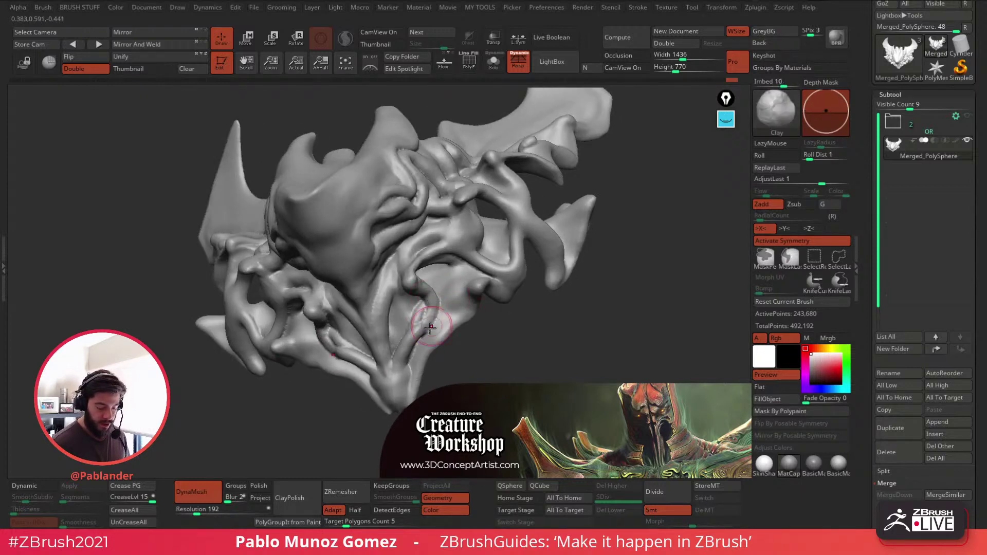
key(shift)
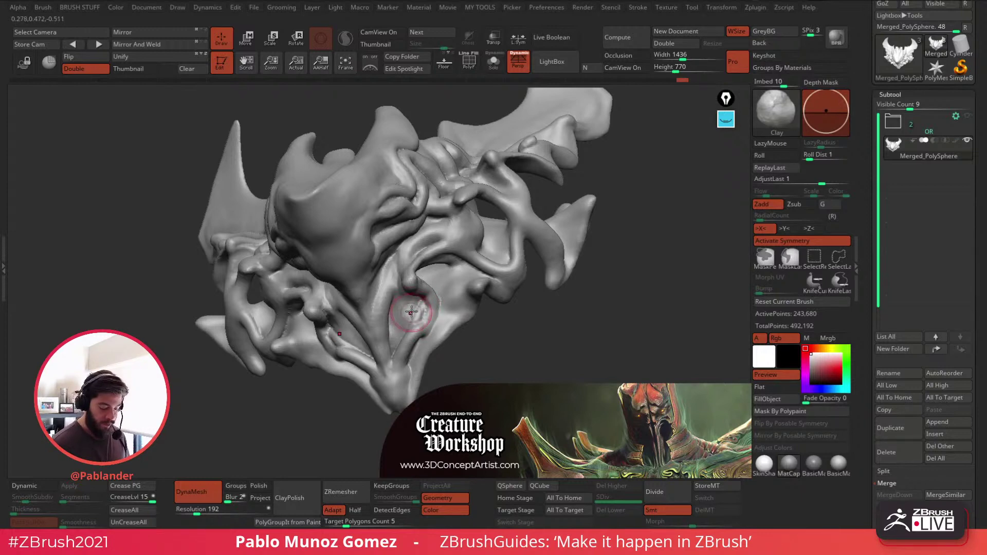
right_drag(410, 307, 420, 309)
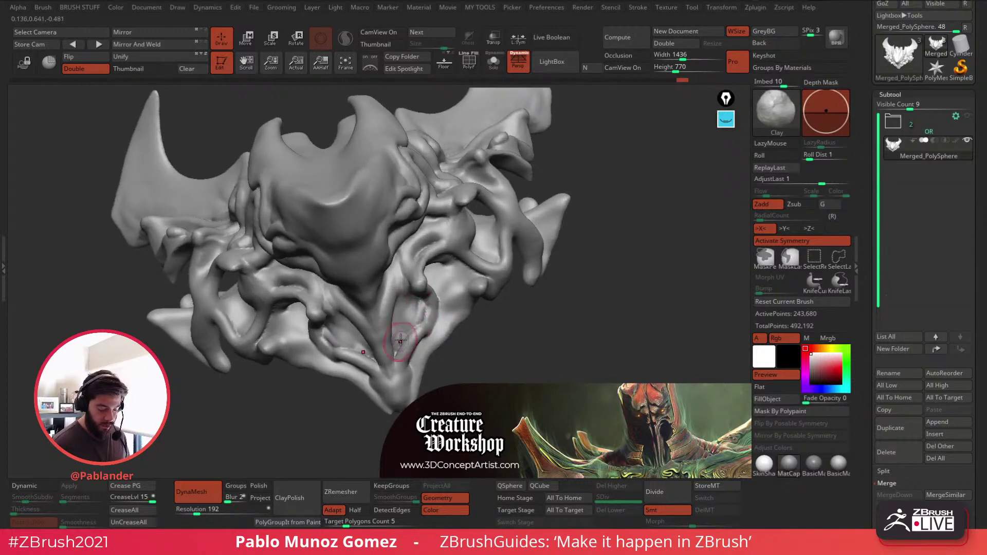
drag(397, 359, 397, 352)
key(shift)
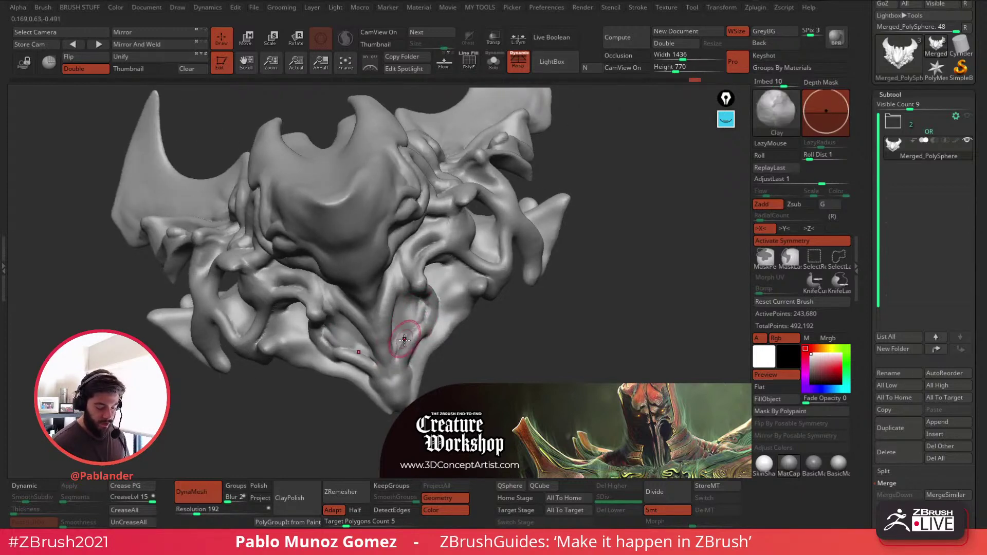
key(shift)
Step: Fill the grooves between the tubes fanning out beneath the horn and build up the horn's inner base
mouse_move(404, 337)
right_down()
mouse_move(391, 293)
mouse_move(368, 360)
right_up()
drag(496, 202, 506, 234)
key(shift)
mouse_move(509, 194)
right_down()
mouse_move(516, 221)
mouse_move(496, 209)
mouse_move(525, 220)
mouse_move(513, 220)
right_up()
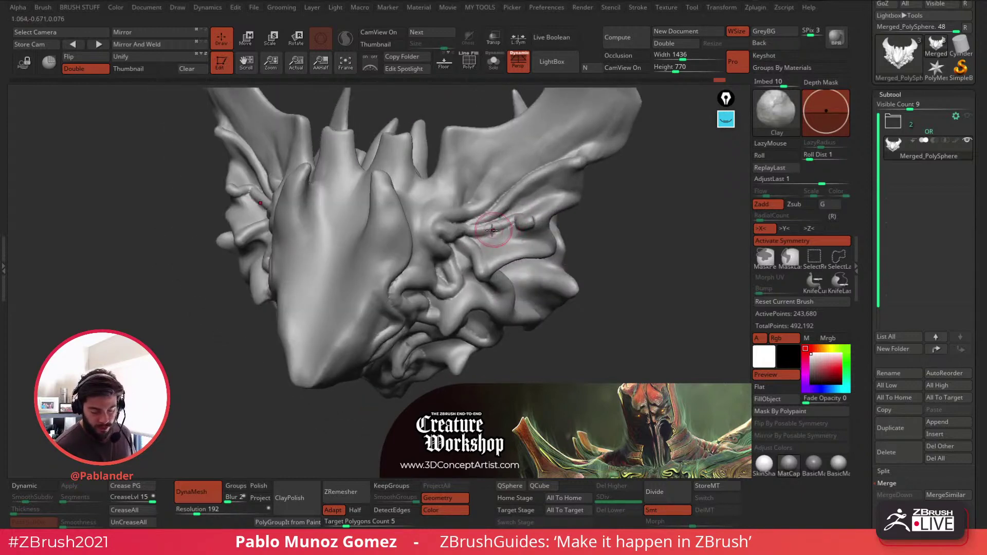
drag(492, 230, 514, 223)
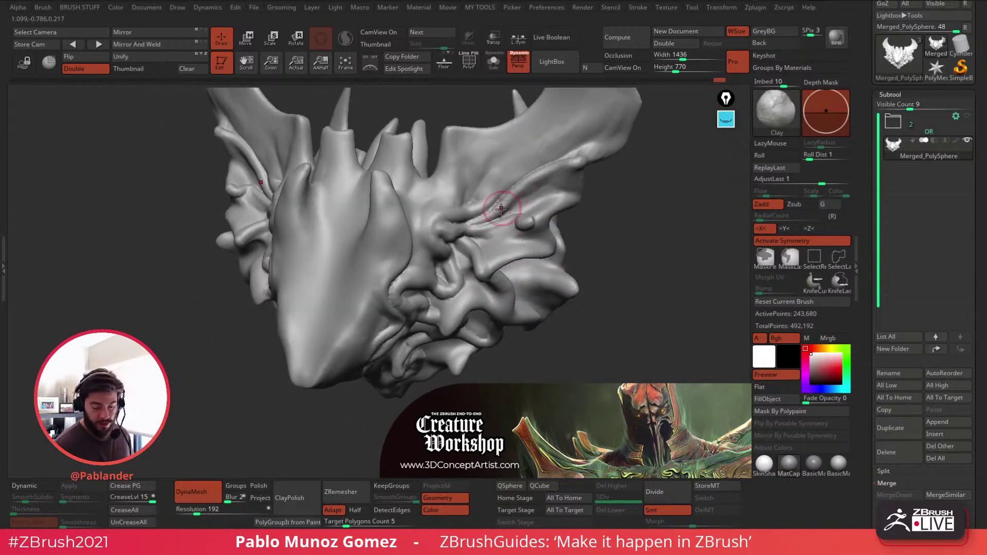
mouse_move(519, 177)
right_down()
mouse_move(538, 178)
mouse_move(493, 198)
right_up()
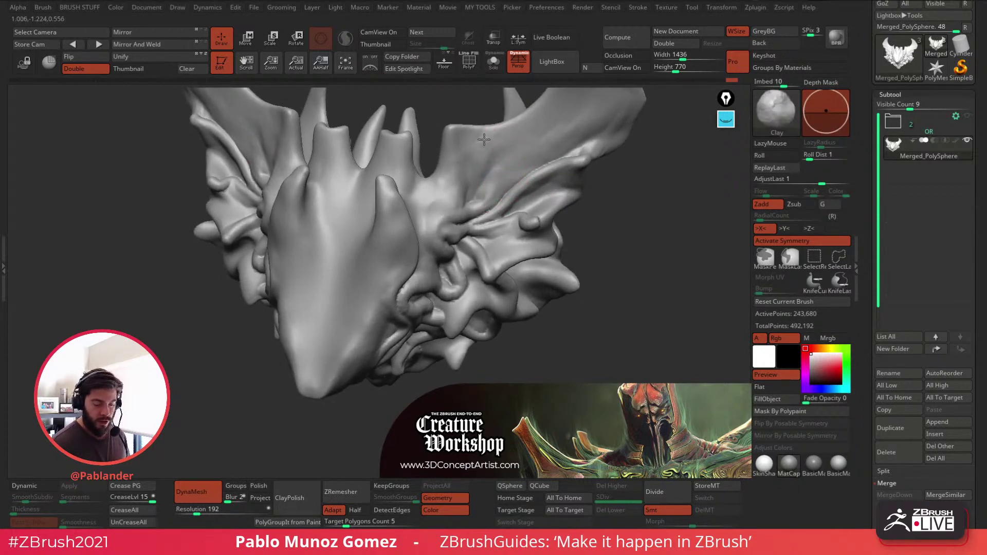
drag(442, 183, 444, 163)
drag(610, 268, 630, 236)
Step: Build up clay along the horn's lower rear corner and smooth the horn upward from there
mouse_move(531, 259)
right_down()
mouse_move(532, 208)
mouse_move(494, 219)
mouse_move(517, 252)
mouse_move(490, 247)
right_up()
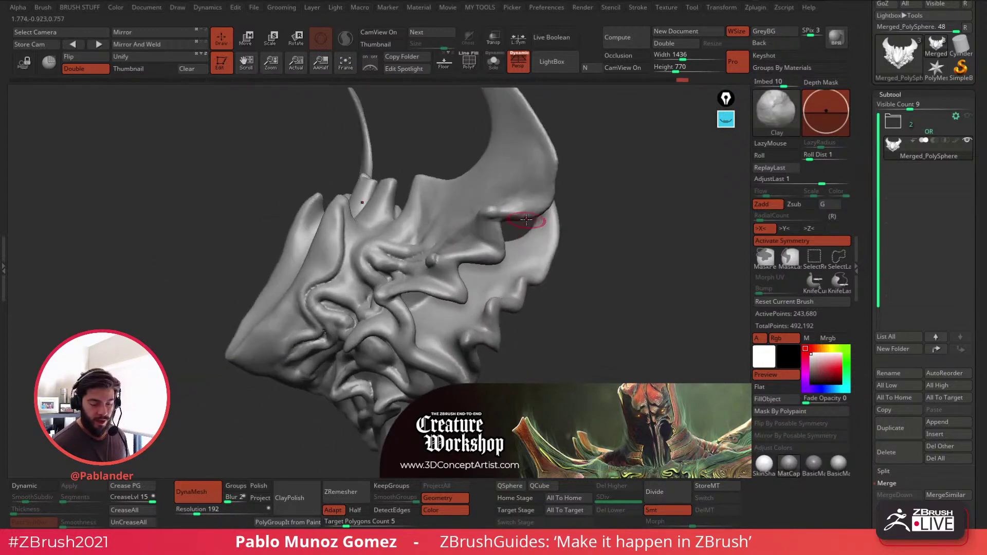
drag(506, 206, 540, 204)
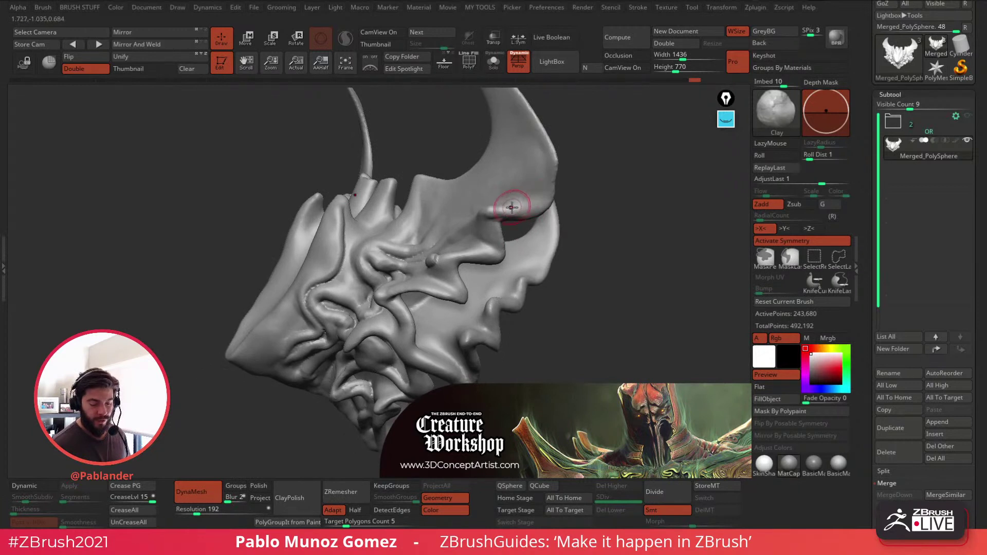
right_drag(508, 206, 529, 204)
drag(509, 203, 548, 194)
right_drag(557, 196, 562, 181)
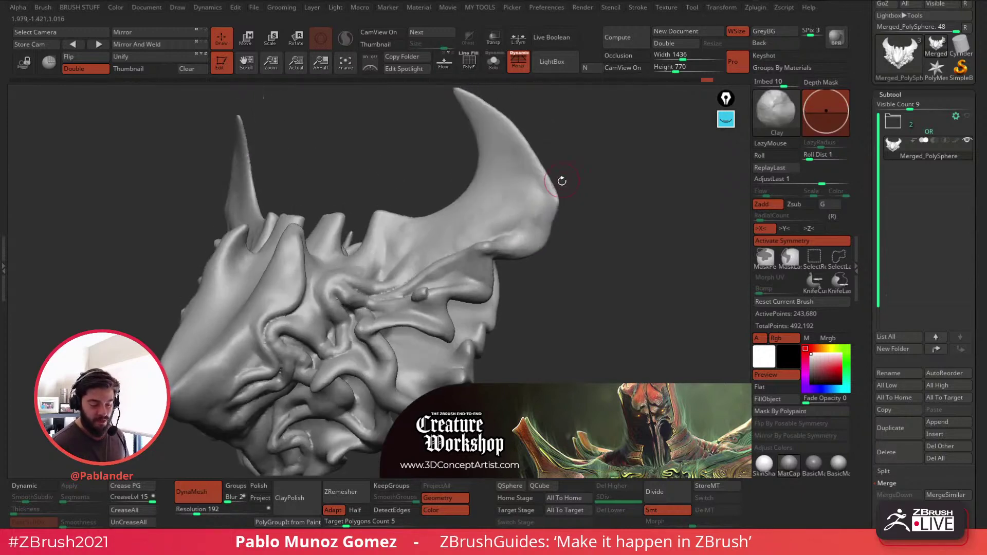
mouse_move(536, 232)
shift+mouse_down()
mouse_move(550, 188)
mouse_move(500, 117)
shift+mouse_up()
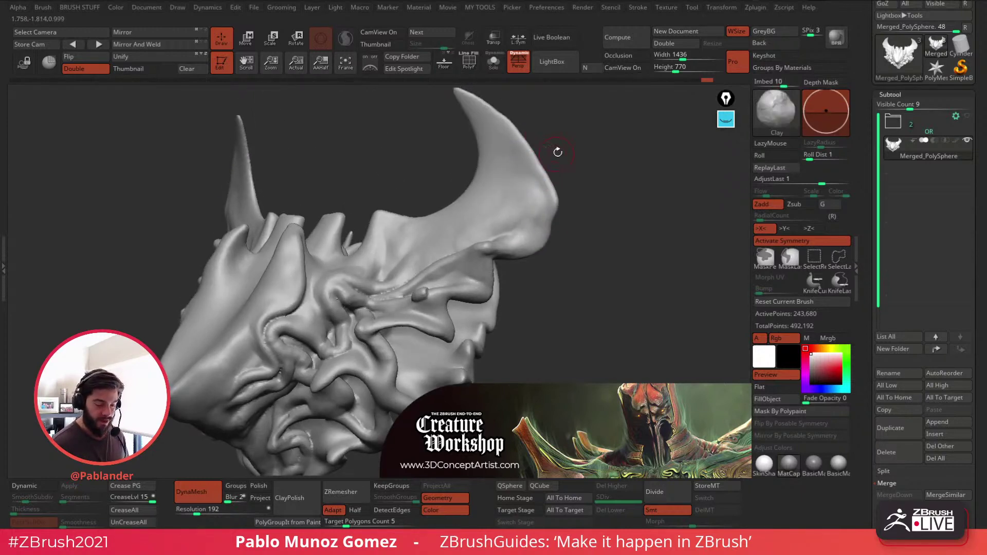
Step: Thicken the horn's outer edge and blend the end of the uppermost tube into its lower corner
right_drag(558, 152, 566, 146)
alt+right_drag(551, 229, 573, 208)
mouse_move(566, 180)
mouse_down()
mouse_move(572, 175)
mouse_move(568, 192)
mouse_up()
right_drag(566, 214, 550, 214)
drag(531, 218, 521, 215)
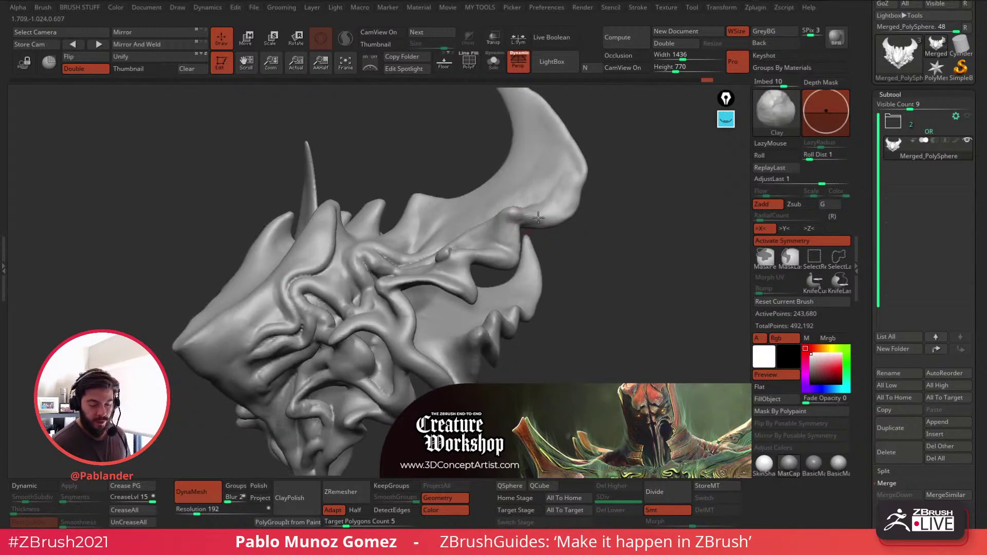
right_drag(563, 230, 533, 228)
drag(536, 225, 579, 191)
mouse_move(584, 222)
right_down()
mouse_move(604, 224)
mouse_move(569, 227)
mouse_move(584, 243)
mouse_move(553, 245)
right_up()
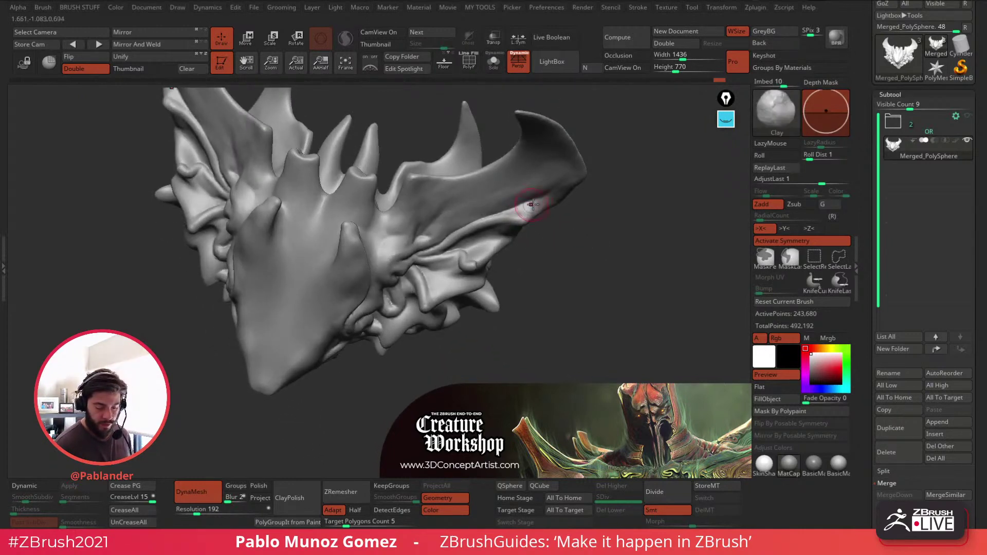
Step: Smooth the ridge along the horn's underside and build up a rounded mass where the horn meets the head
right_drag(528, 206, 510, 214)
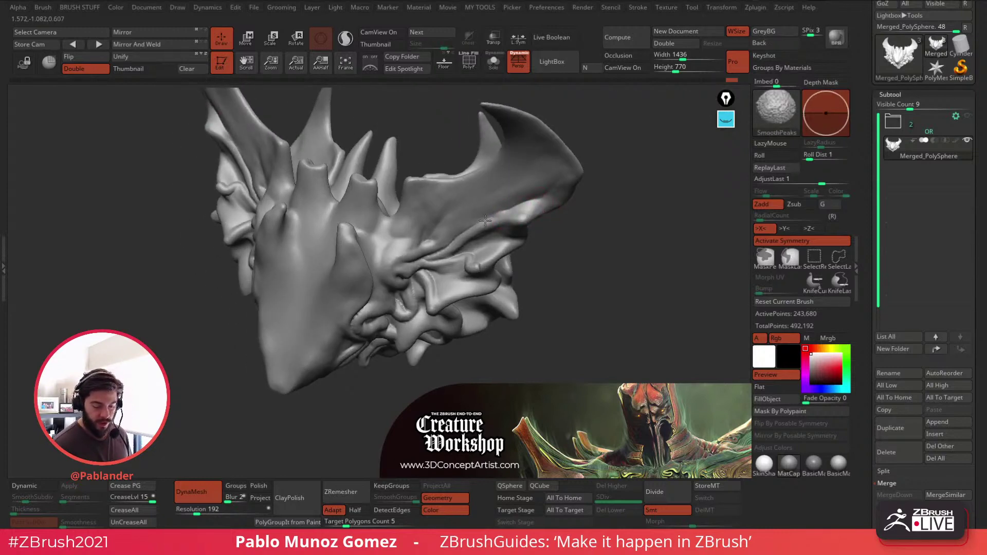
mouse_move(484, 223)
right_down()
mouse_move(414, 250)
mouse_move(446, 228)
right_up()
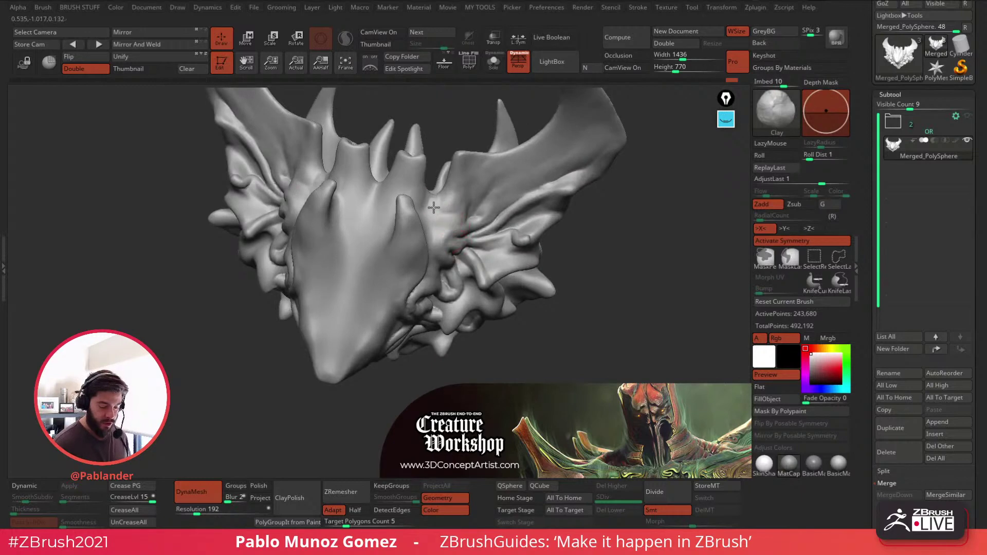
mouse_move(449, 197)
mouse_down()
mouse_move(437, 206)
mouse_move(448, 197)
mouse_move(445, 205)
mouse_move(458, 205)
mouse_up()
right_drag(485, 203, 445, 234)
drag(444, 233, 458, 231)
mouse_move(461, 233)
right_down()
mouse_move(460, 210)
mouse_move(459, 226)
mouse_move(414, 226)
mouse_move(388, 214)
mouse_move(393, 208)
mouse_move(331, 220)
right_up()
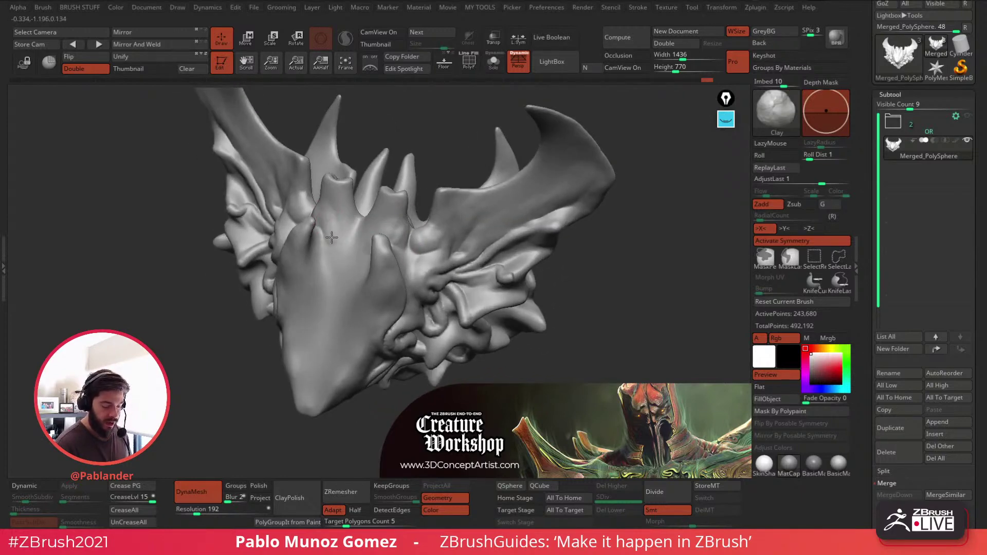
Step: Smooth the upper forehead between the small horns and sculpt a clay stroke down the middle towards the snout
key(shift)
shift+drag(337, 231, 336, 220)
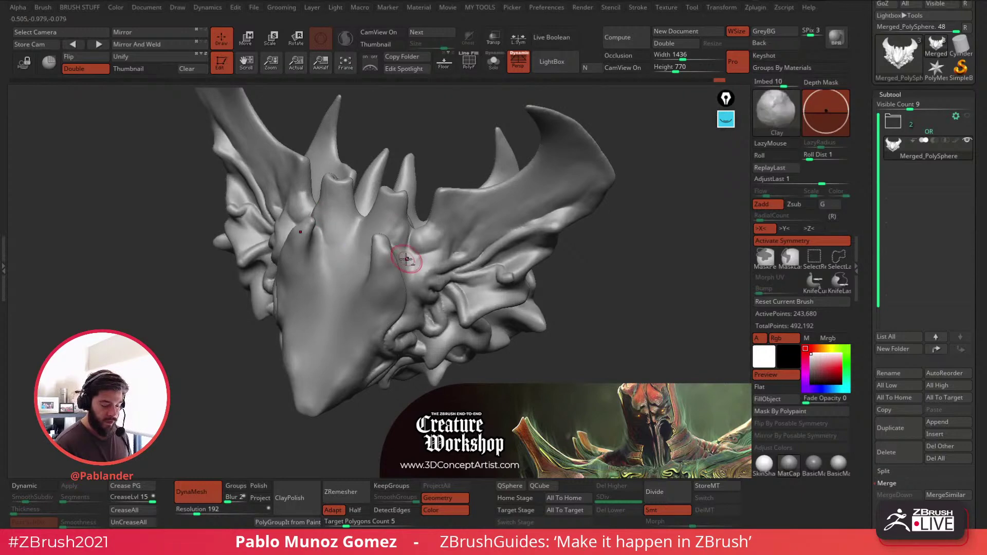
mouse_move(406, 257)
right_down()
mouse_move(481, 237)
mouse_move(451, 214)
right_up()
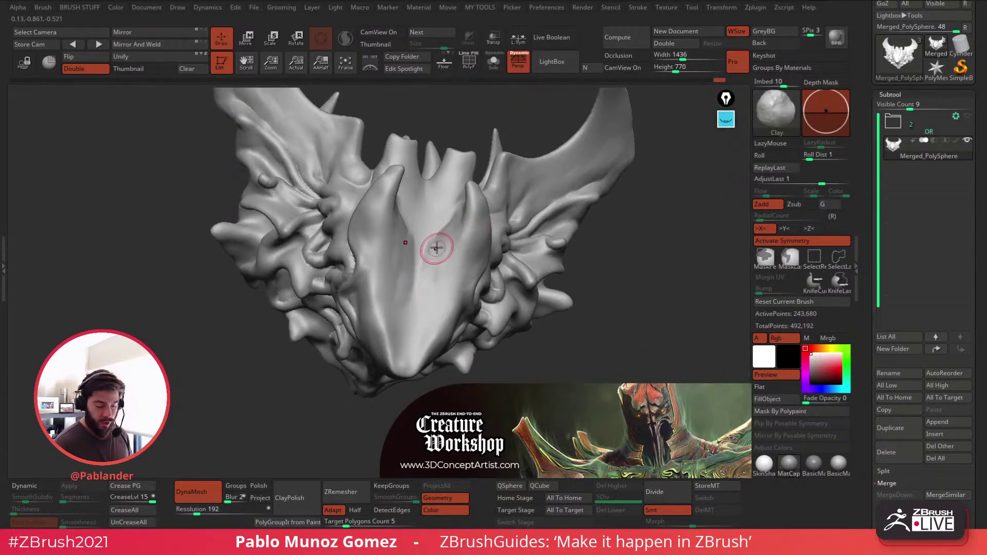
right_drag(437, 248, 442, 251)
drag(449, 238, 419, 324)
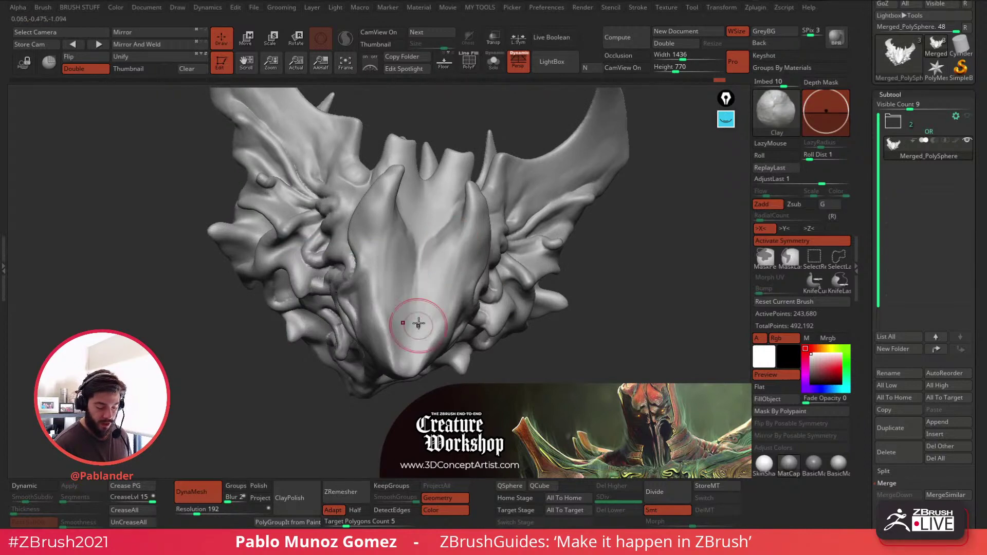
Step: Soften the crease down the middle of the forehead and undo the last smoothing stroke
right_drag(418, 324, 408, 254)
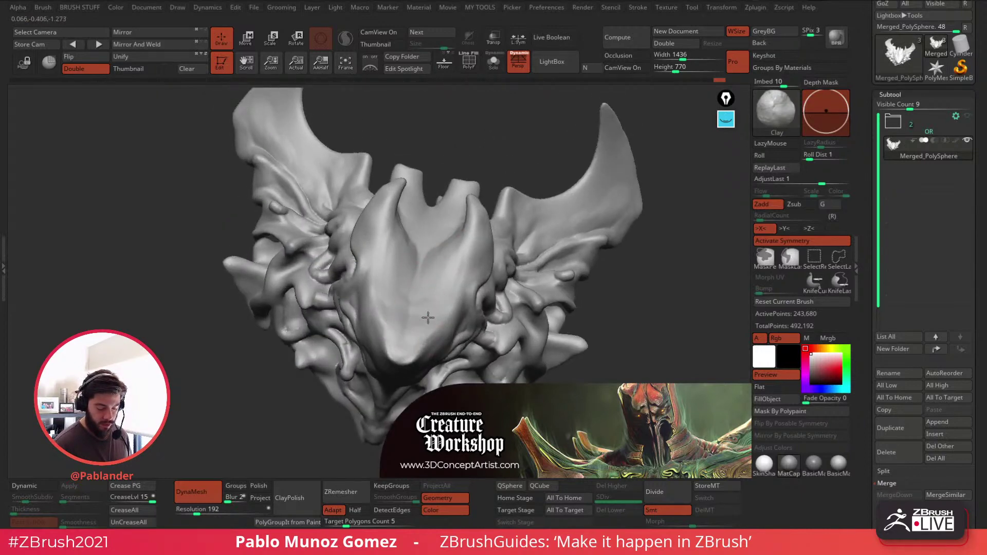
right_drag(436, 267, 426, 305)
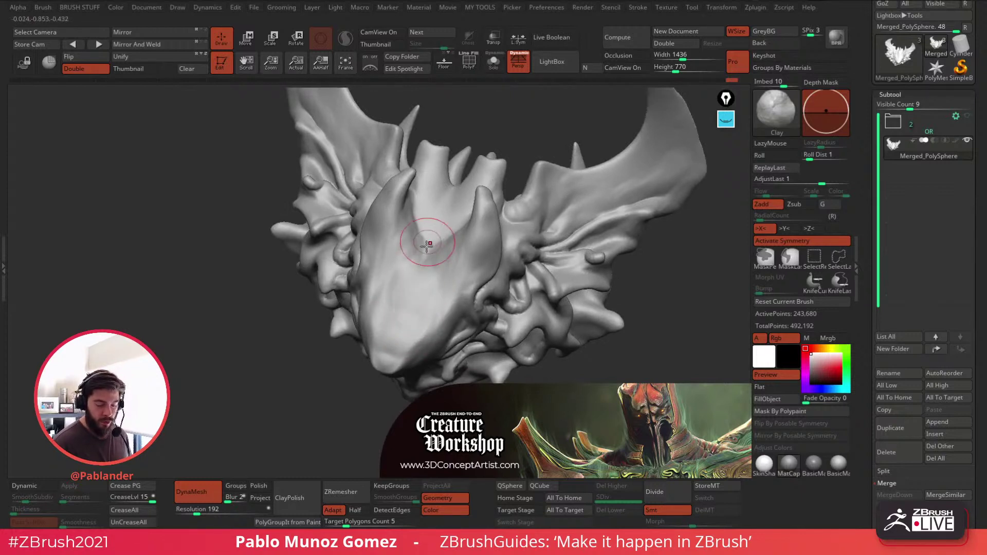
mouse_move(437, 302)
shift+mouse_down()
mouse_move(406, 341)
mouse_move(423, 282)
mouse_move(461, 266)
shift+mouse_up()
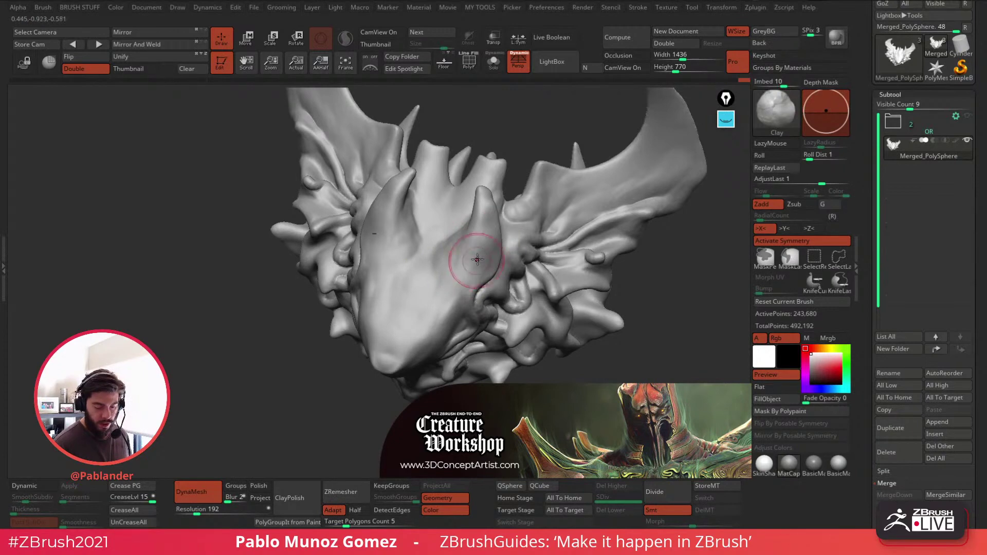
key(ctrl+z)
Step: Check the head from the front and side and save the sculpt
mouse_move(488, 201)
right_down()
mouse_move(473, 277)
mouse_move(474, 253)
right_up()
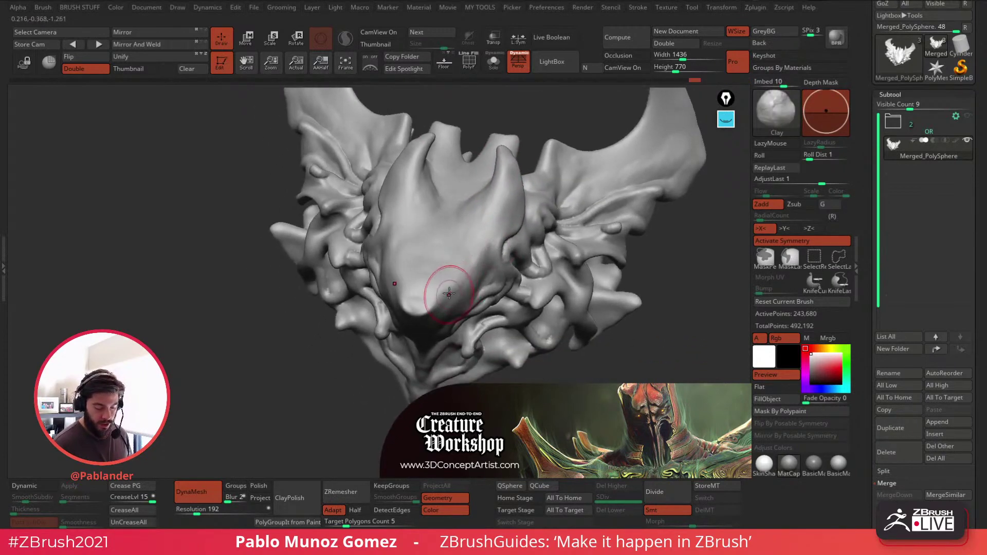
mouse_move(447, 290)
right_down()
mouse_move(426, 303)
mouse_move(493, 295)
mouse_move(487, 308)
right_up()
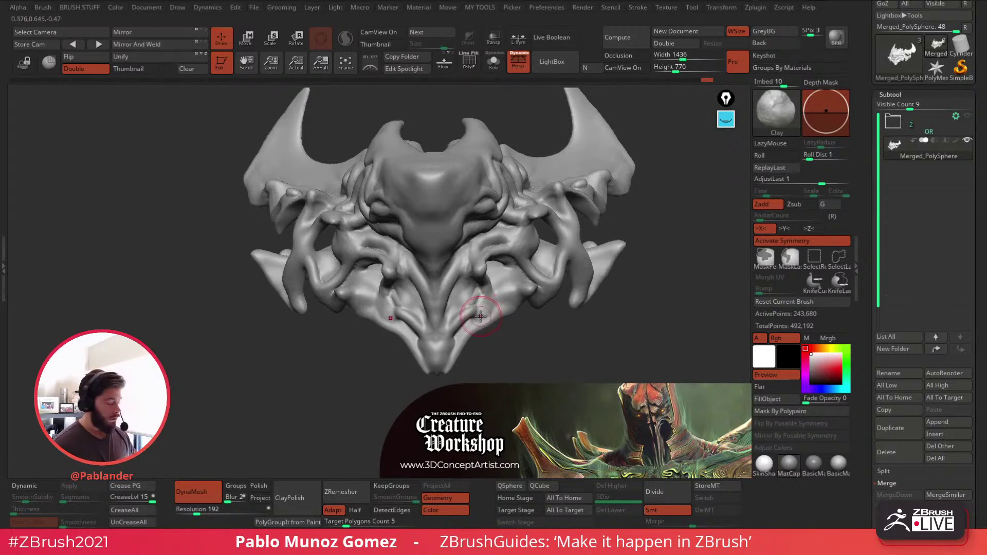
right_drag(525, 283, 522, 277)
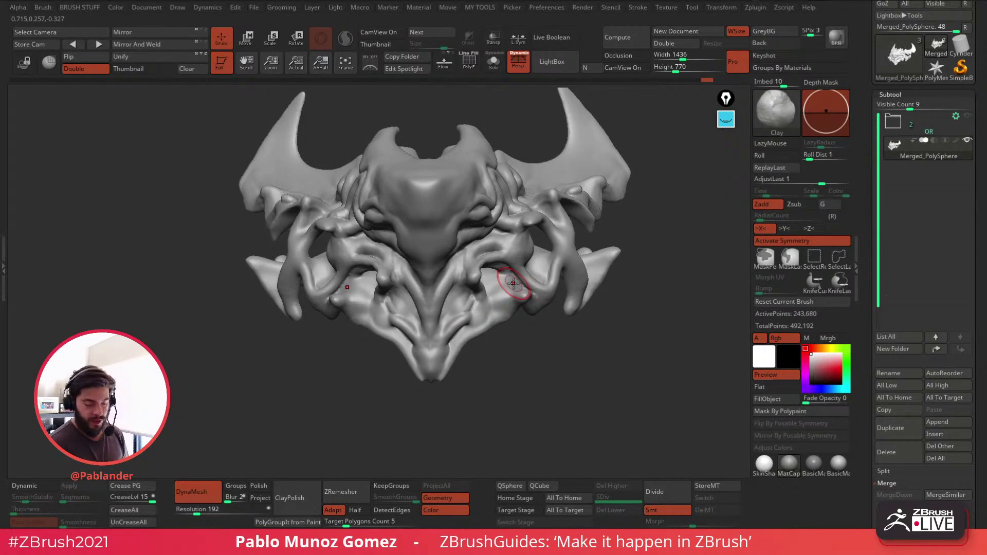
mouse_move(649, 232)
mouse_down()
mouse_move(620, 235)
mouse_move(609, 254)
mouse_move(584, 261)
mouse_up()
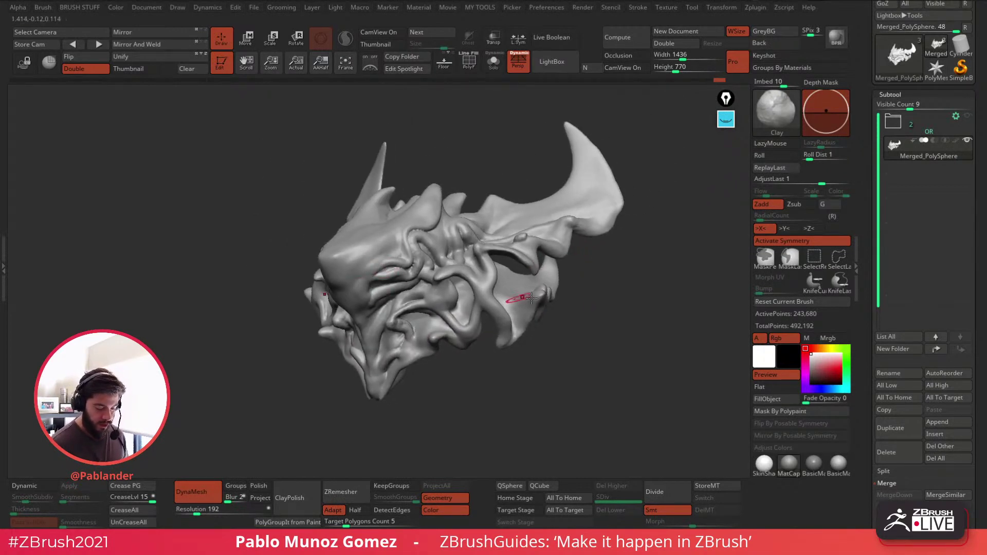
mouse_move(586, 316)
mouse_down()
mouse_move(597, 326)
mouse_move(584, 301)
mouse_move(597, 295)
mouse_move(586, 303)
mouse_move(602, 305)
mouse_move(577, 307)
mouse_move(571, 334)
mouse_move(579, 327)
mouse_up()
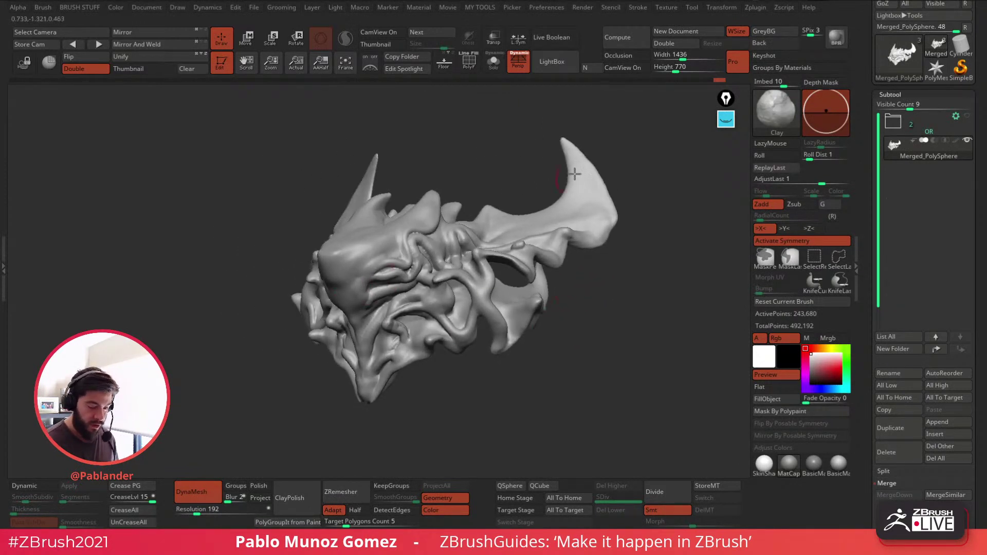
key(ctrl+s)
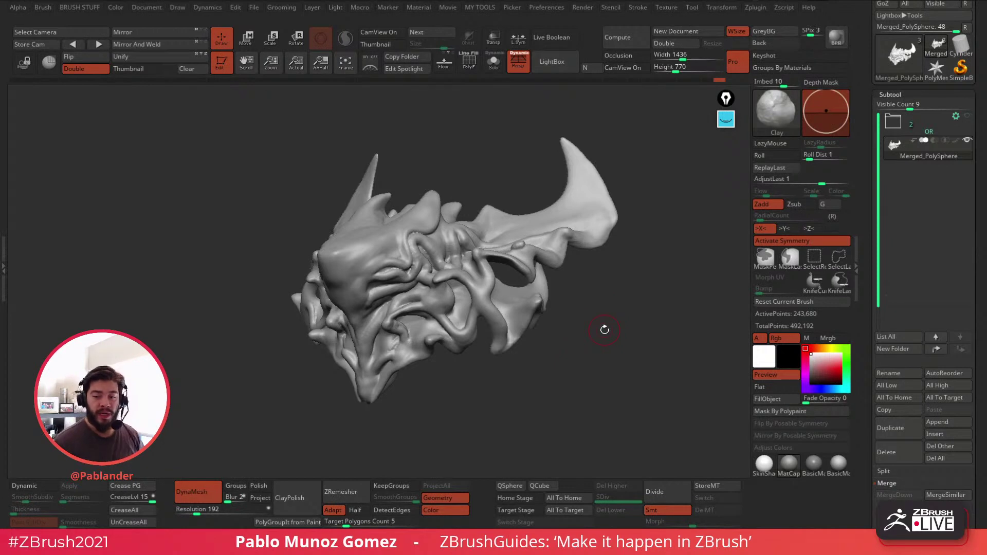
Step: Build up the rounded mass at the large horn's inner base and smooth the horn's broad side towards its tip
drag(604, 330, 572, 326)
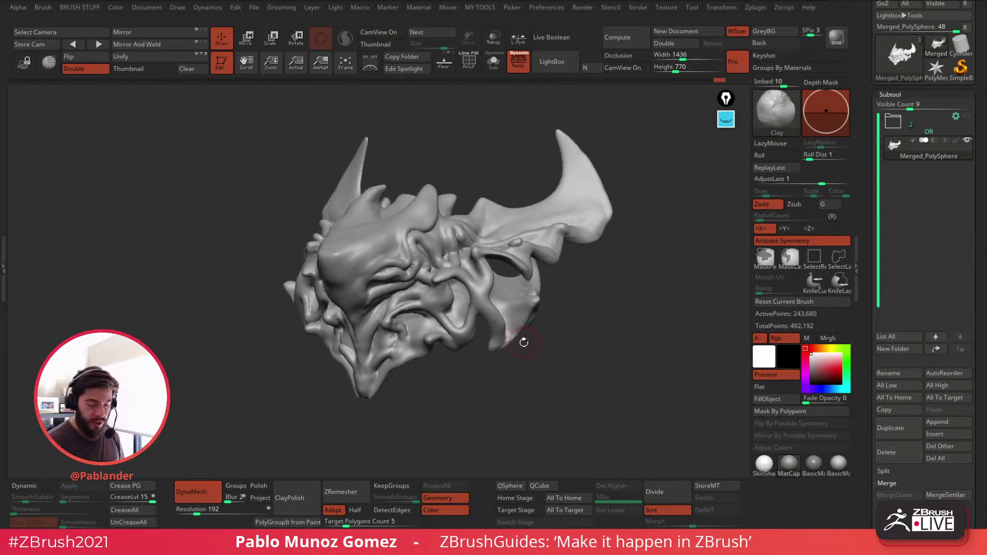
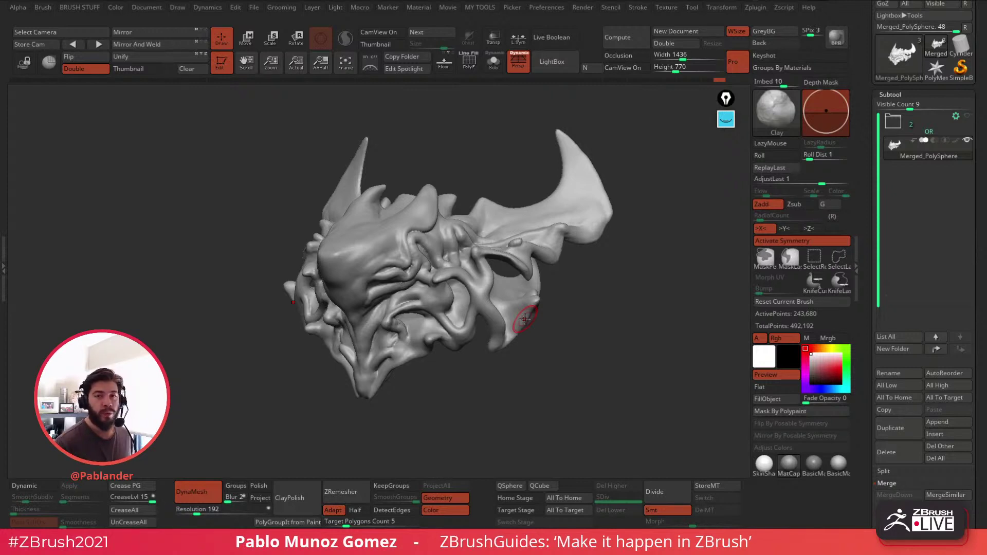
drag(611, 304, 559, 302)
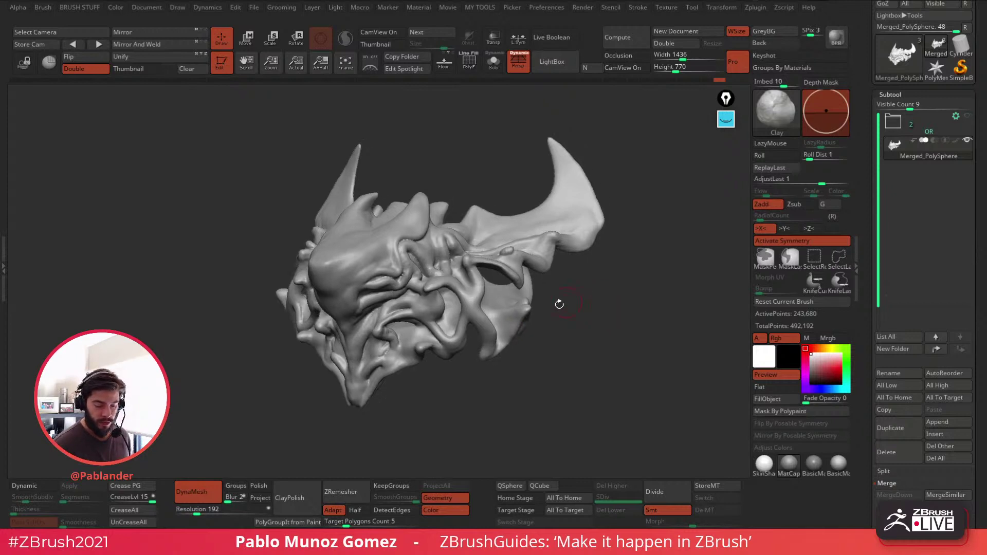
drag(482, 231, 449, 256)
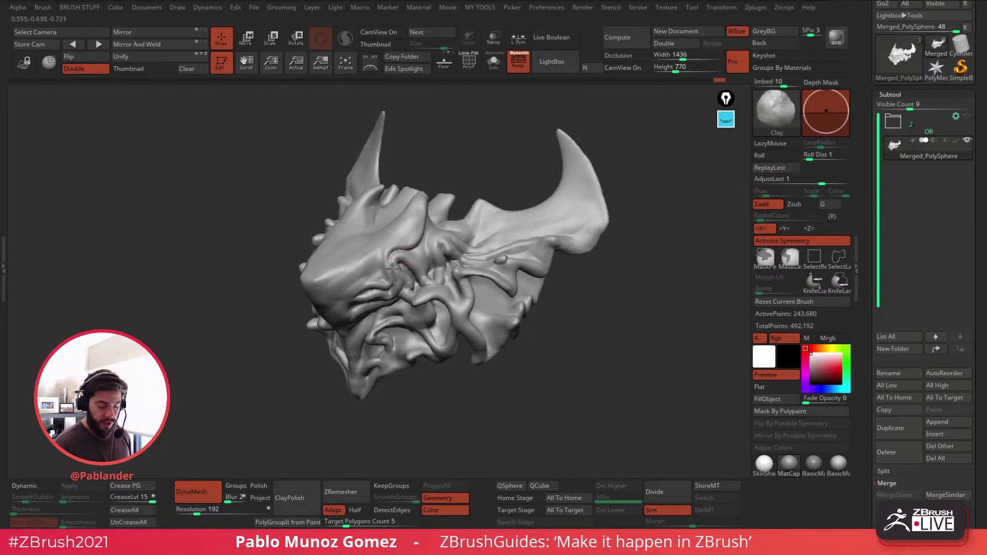
right_drag(471, 238, 467, 261)
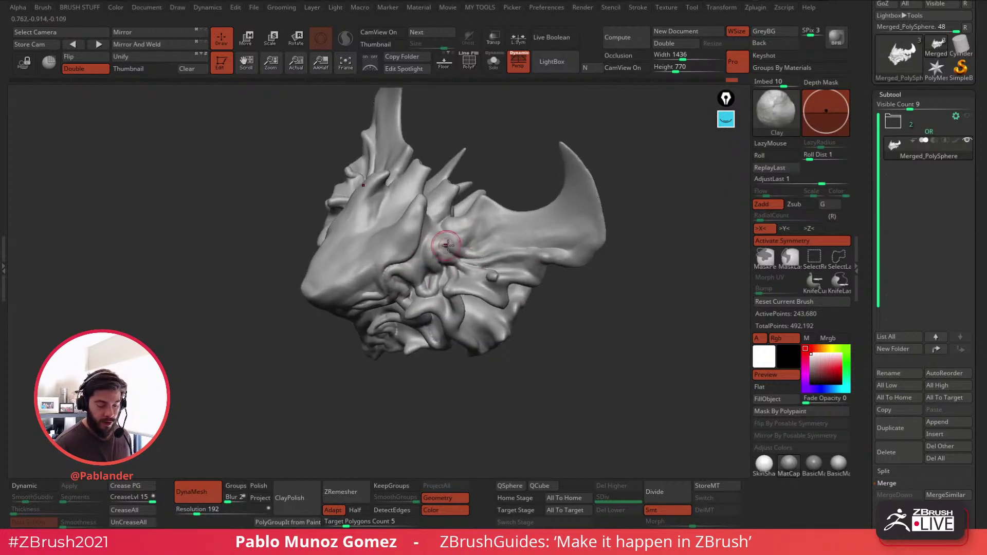
key(shift)
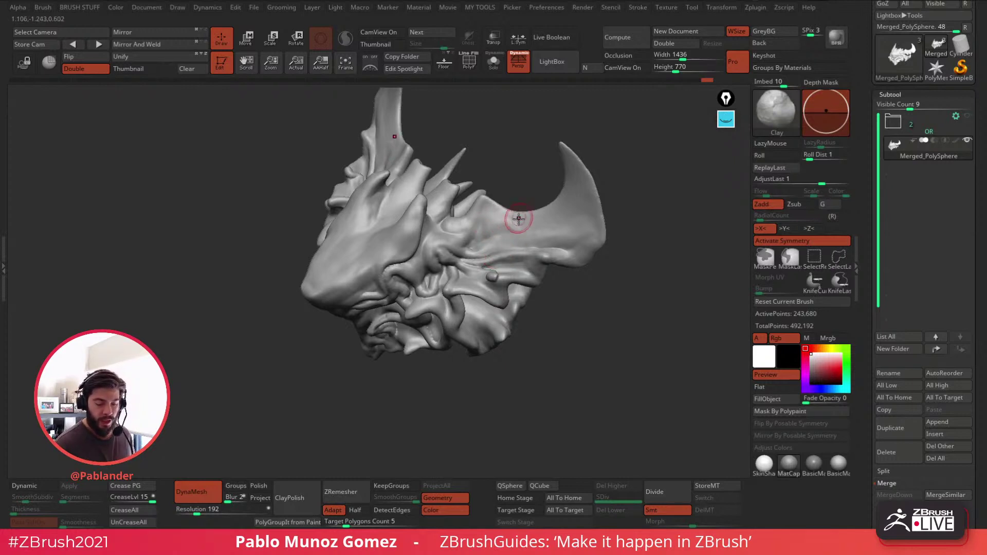
right_drag(518, 218, 503, 223)
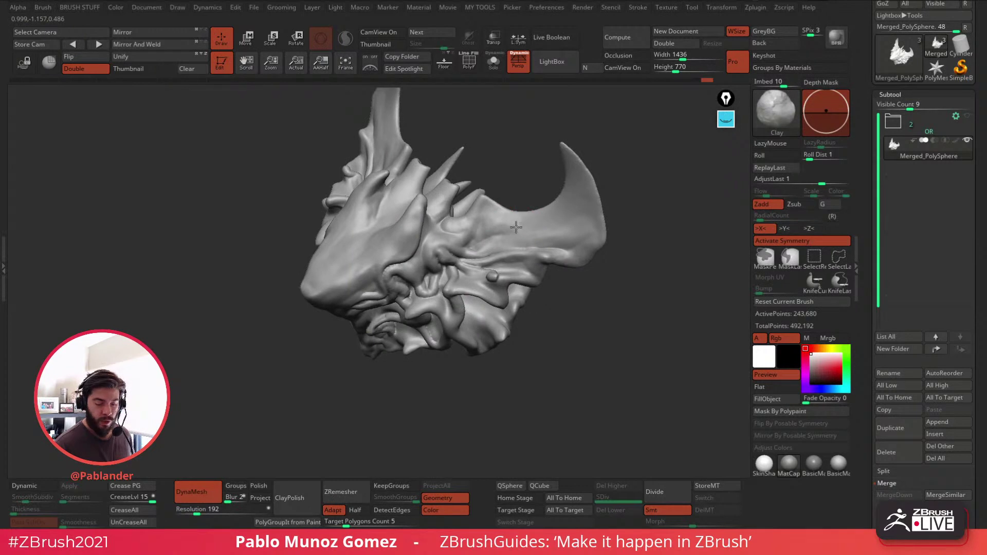
right_drag(540, 209, 537, 222)
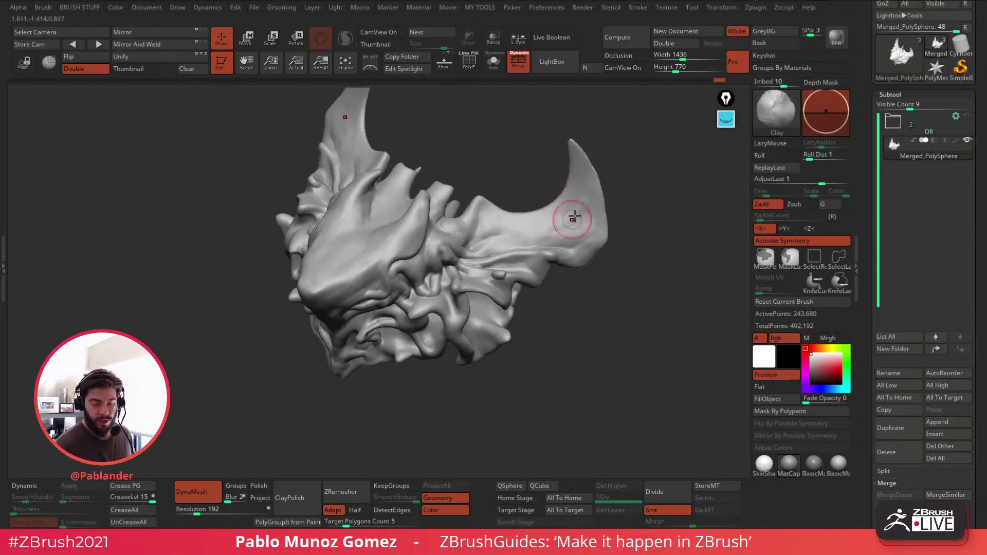
shift+drag(573, 218, 580, 208)
Step: Add clay to the tubes around the cheek and fill the hollow inside the cheek opening
mouse_move(502, 309)
right_down()
mouse_move(511, 282)
mouse_move(494, 272)
mouse_move(490, 282)
right_up()
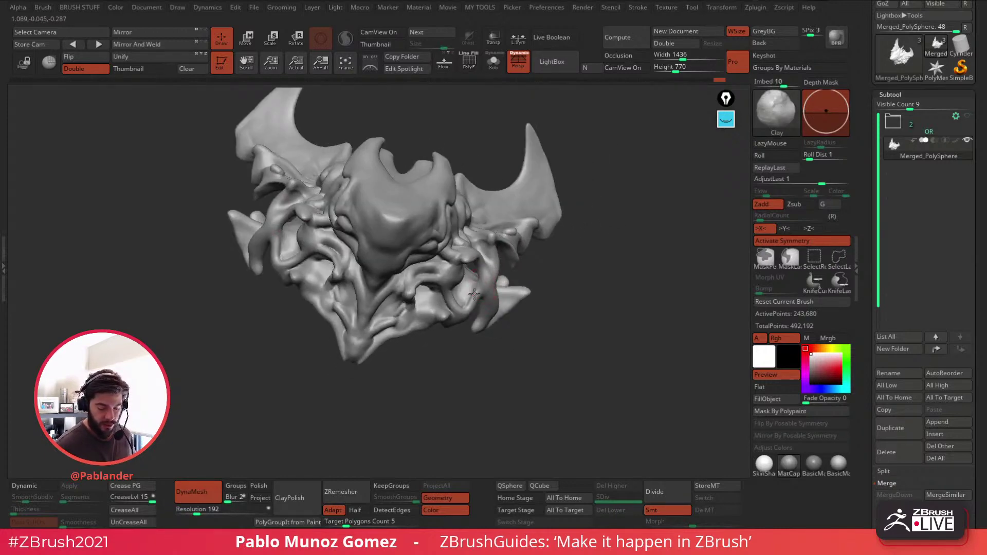
mouse_move(474, 295)
mouse_down()
mouse_move(464, 300)
mouse_move(472, 297)
mouse_up()
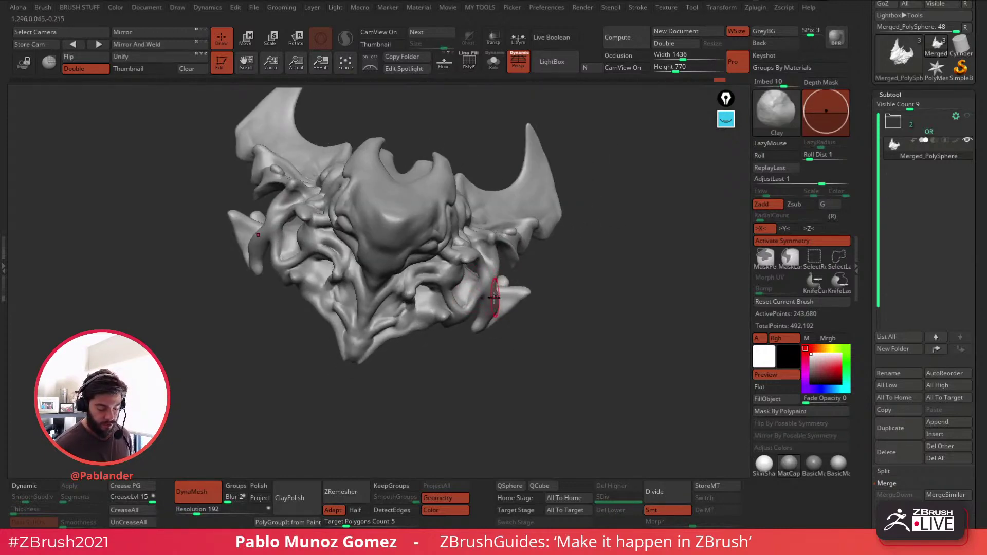
right_drag(397, 329, 401, 291)
drag(416, 310, 428, 308)
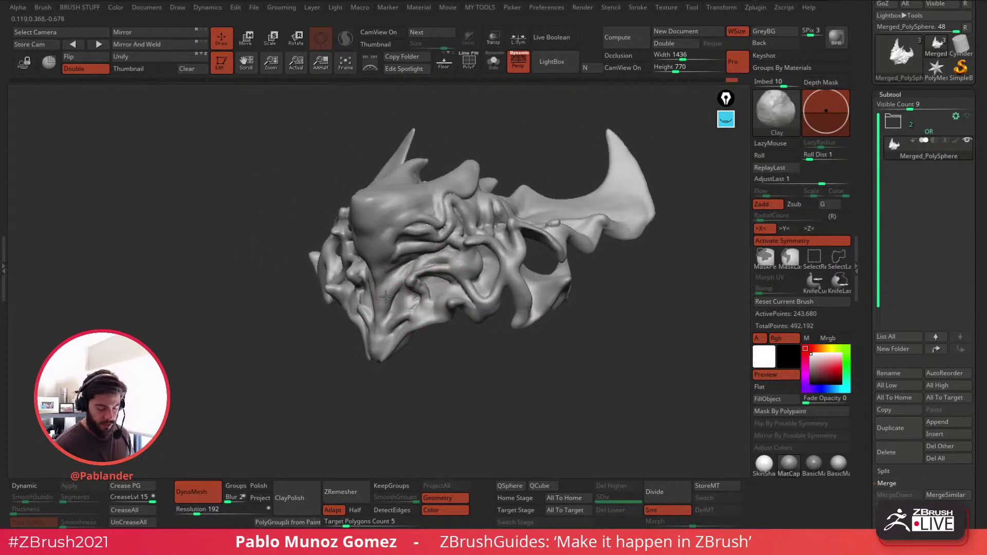
mouse_move(403, 282)
right_down()
mouse_move(419, 286)
mouse_move(408, 291)
mouse_move(441, 276)
right_up()
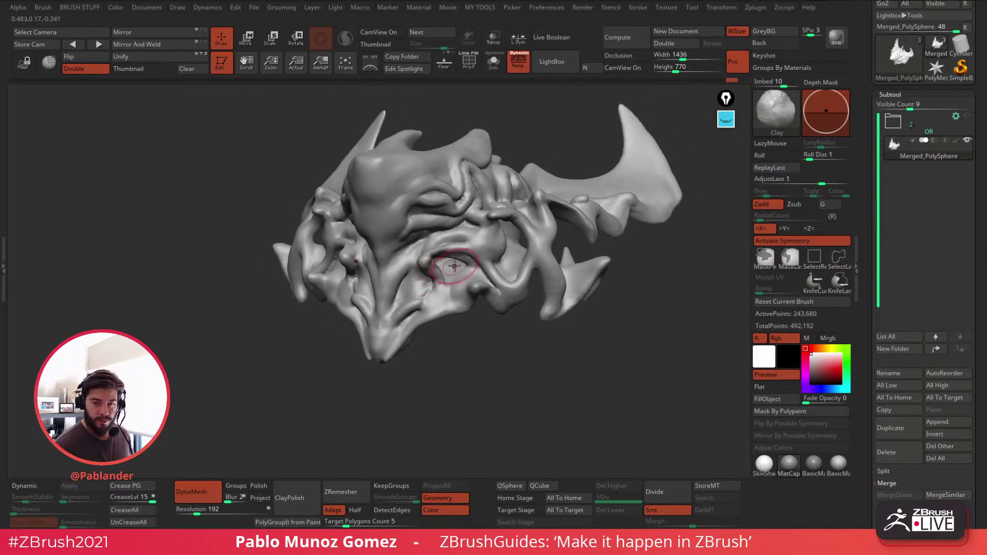
key(space)
drag(456, 267, 447, 266)
Step: Build up the central ridge below the forehead down to the pointed tip of the lower face
right_drag(411, 302, 401, 292)
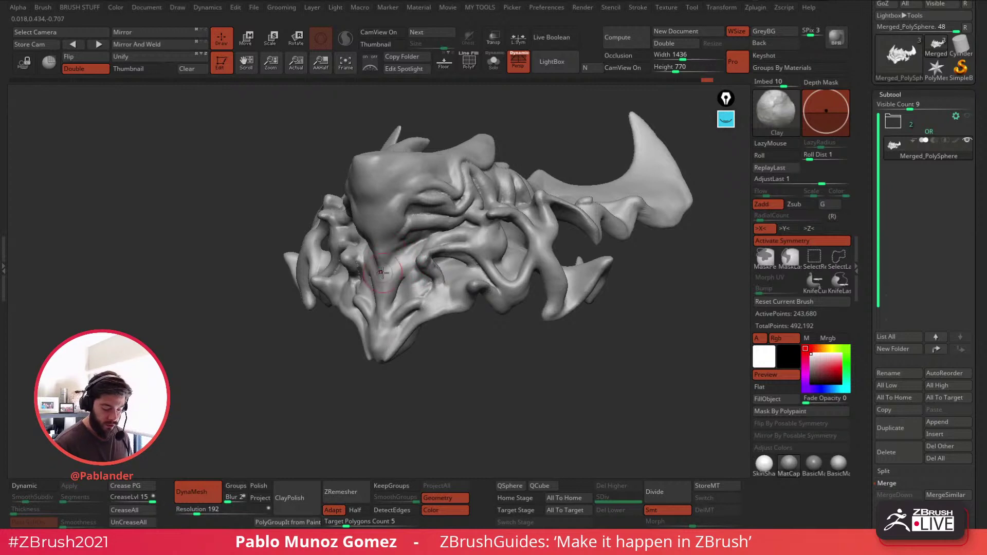
drag(388, 312, 374, 345)
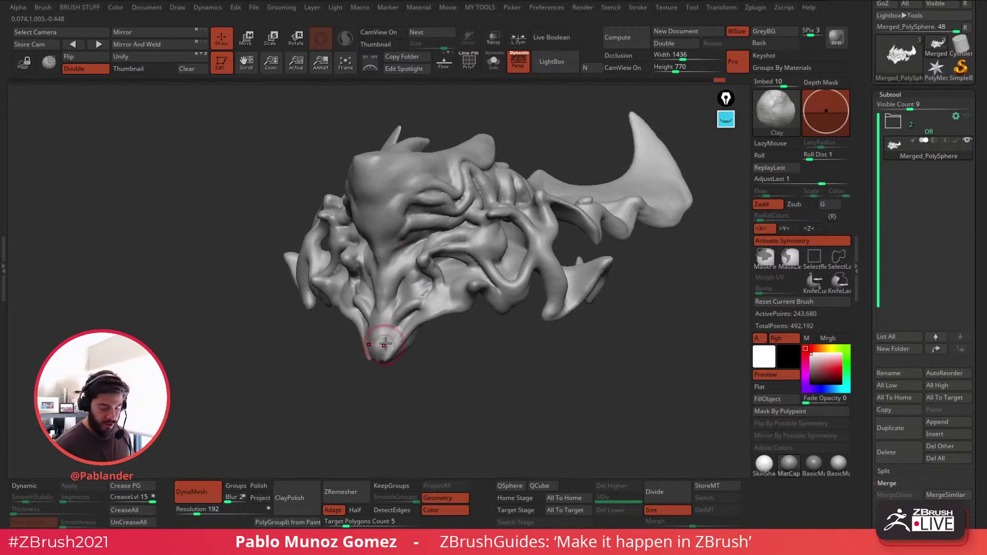
mouse_move(385, 343)
right_down()
mouse_move(428, 294)
mouse_move(421, 291)
right_up()
Step: Fill the groove between the forehead and the upper cheek tube, and smooth the tube with SmoothPeaks
key(shift)
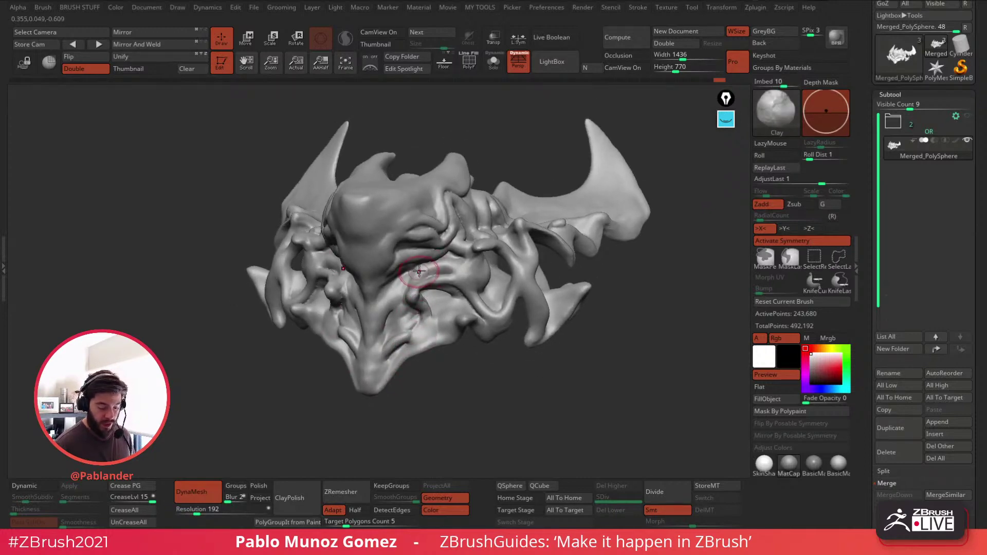
drag(419, 271, 416, 274)
mouse_move(410, 277)
right_down()
mouse_move(430, 269)
mouse_move(412, 290)
right_up()
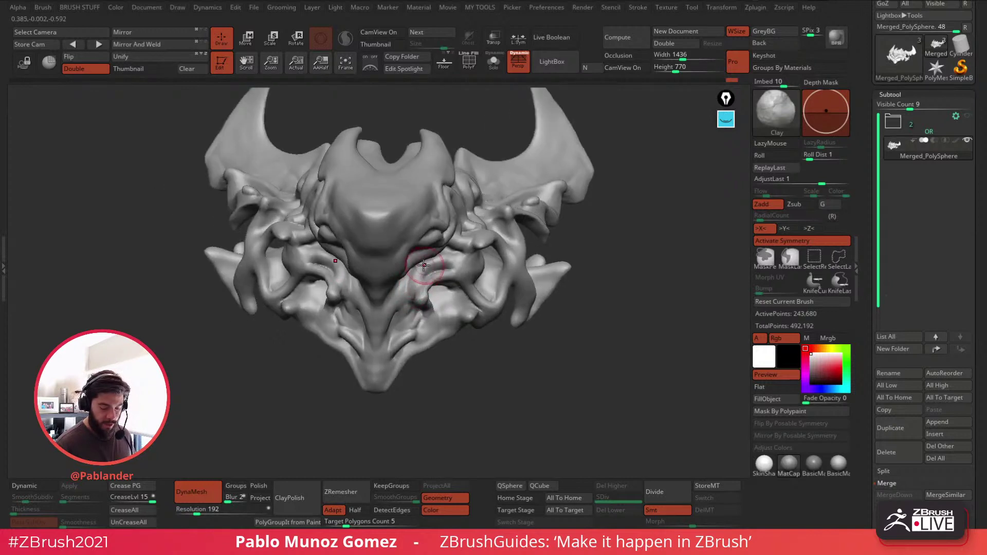
shift+drag(451, 268, 446, 270)
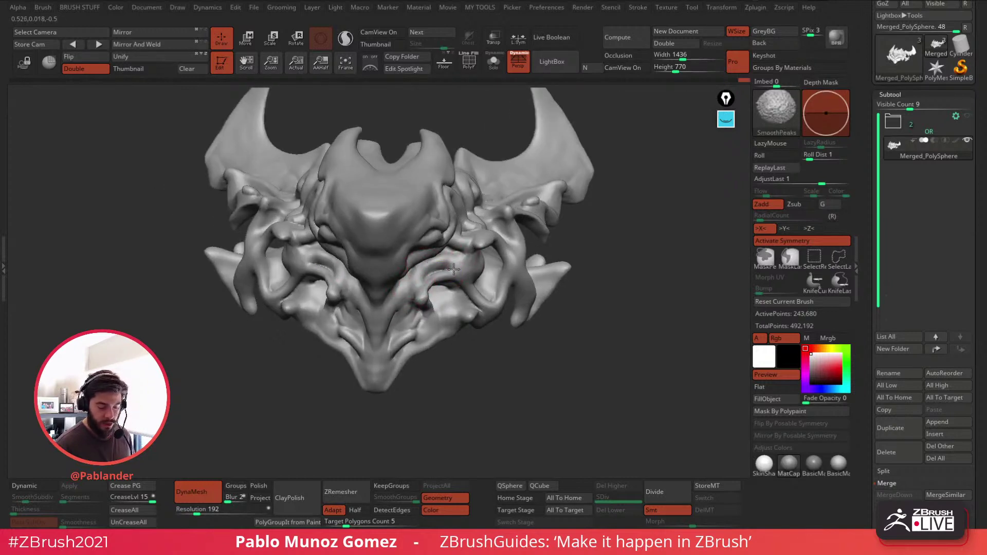
right_drag(482, 260, 469, 252)
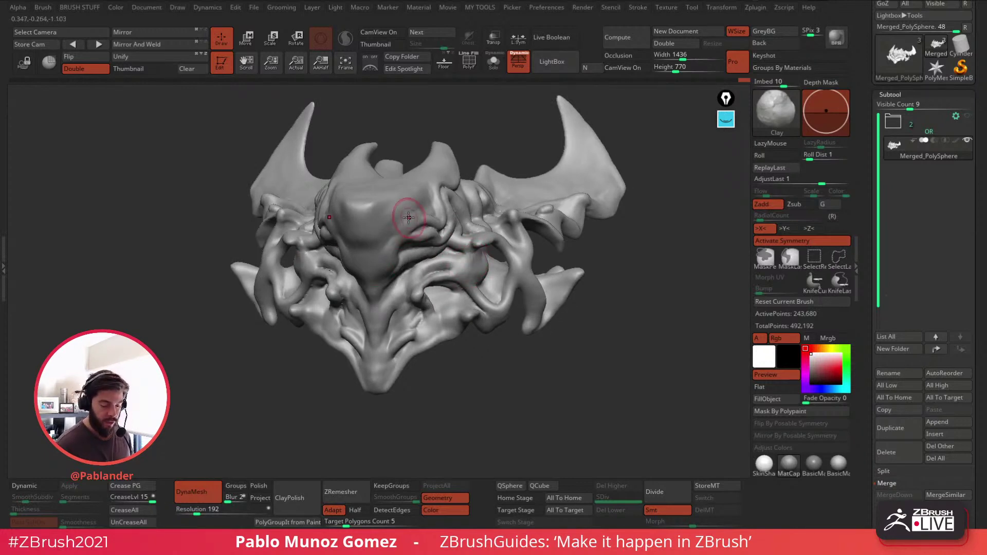
Step: Smooth the side of the forehead and build up clay from the brow down to the folds beneath it
right_drag(395, 215, 378, 213)
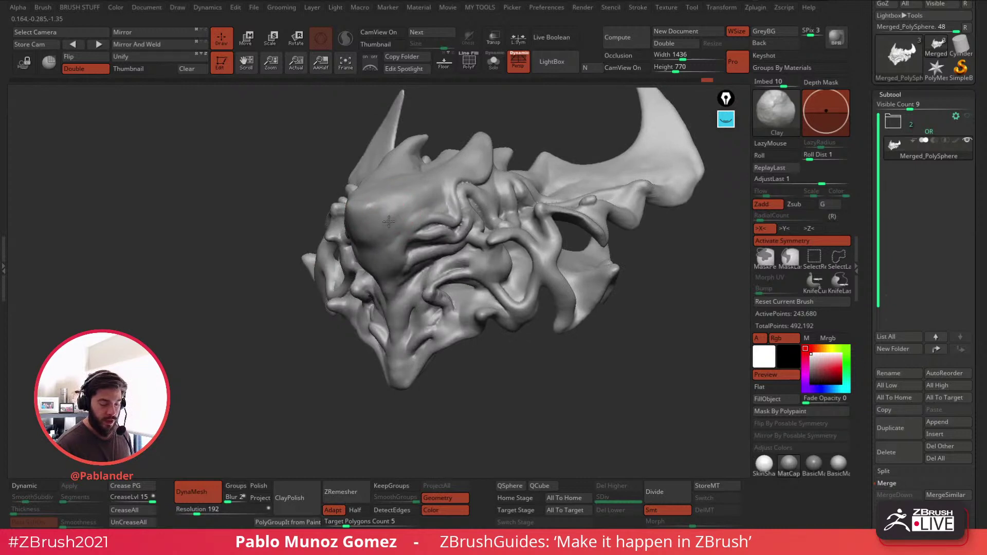
mouse_move(426, 200)
shift+mouse_down()
mouse_move(391, 211)
mouse_move(391, 229)
mouse_move(407, 220)
mouse_move(396, 238)
shift+mouse_up()
right_drag(450, 197, 420, 210)
drag(440, 189, 423, 217)
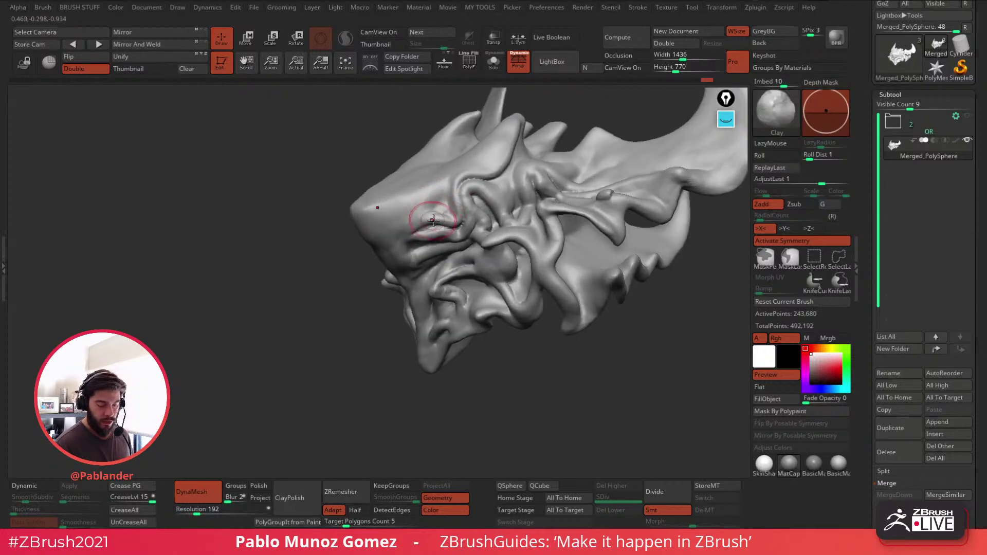
right_drag(433, 221, 394, 254)
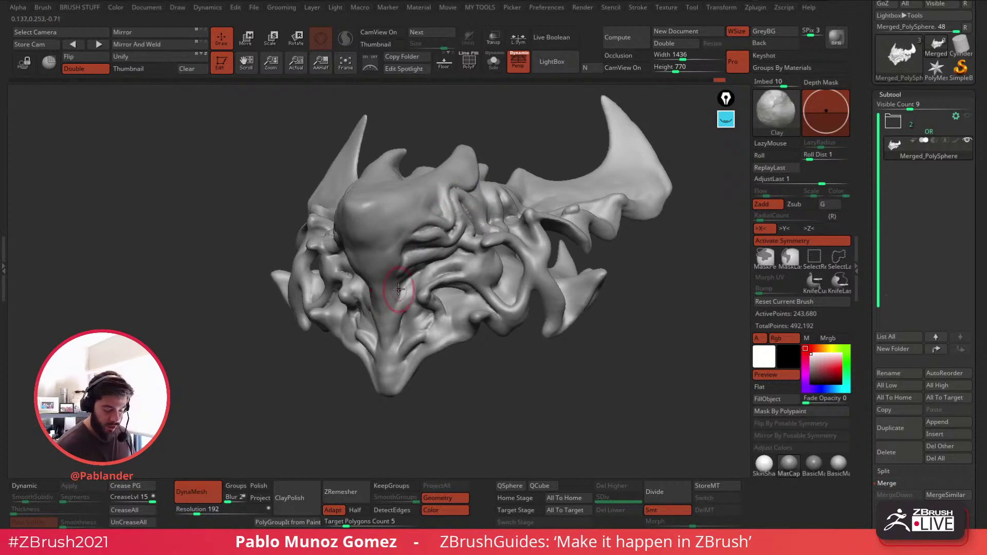
mouse_move(503, 275)
right_down()
mouse_move(506, 286)
mouse_move(489, 302)
right_up()
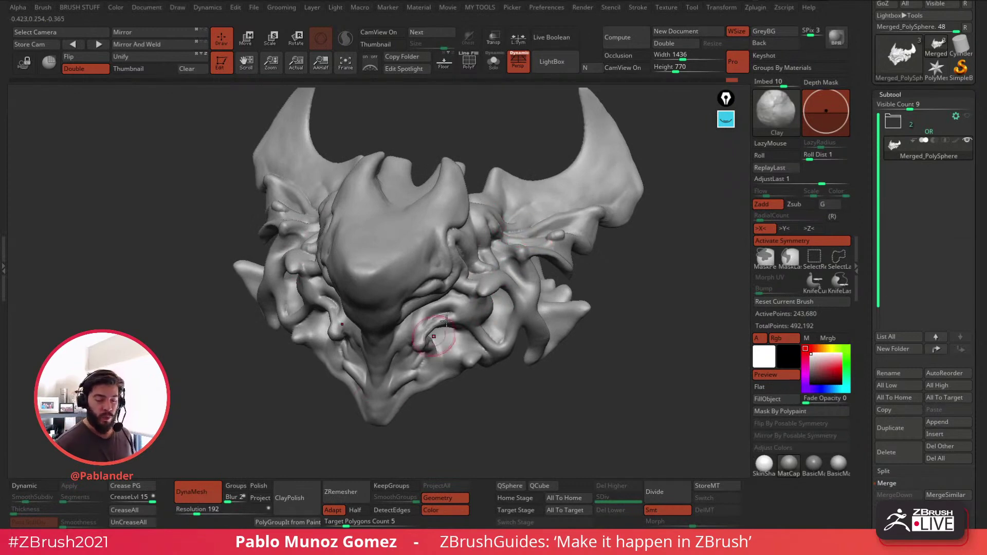
right_drag(442, 329, 500, 256)
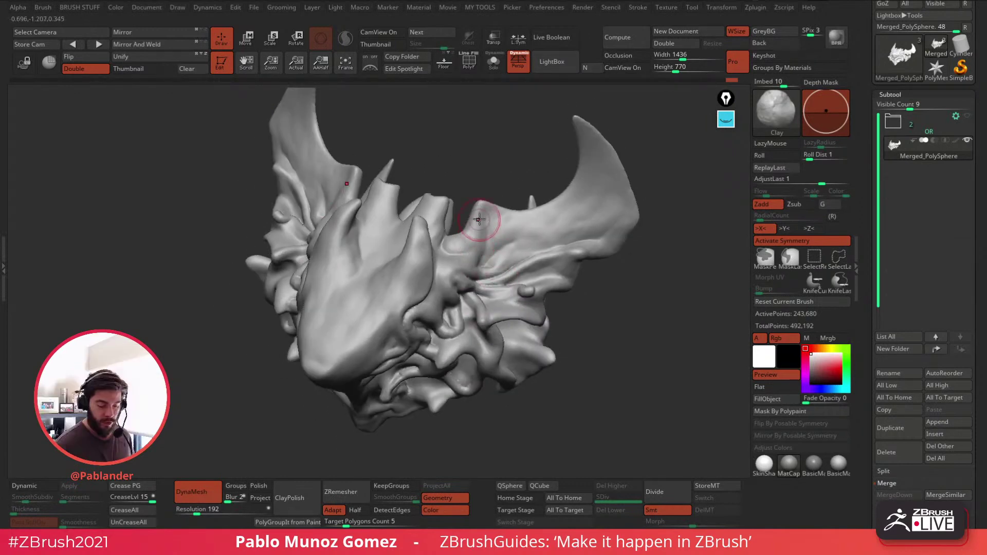
Step: Add clay to the blunt ends of the crown spikes behind the forehead and re-DynaMesh the head at resolution 192
right_drag(441, 227, 435, 213)
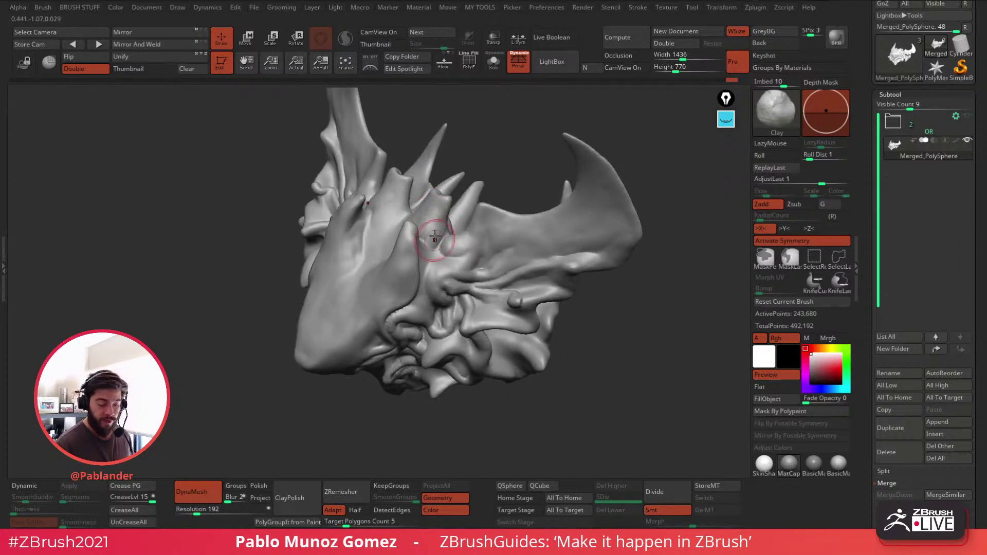
mouse_move(438, 220)
right_down()
mouse_move(423, 219)
mouse_move(441, 193)
right_up()
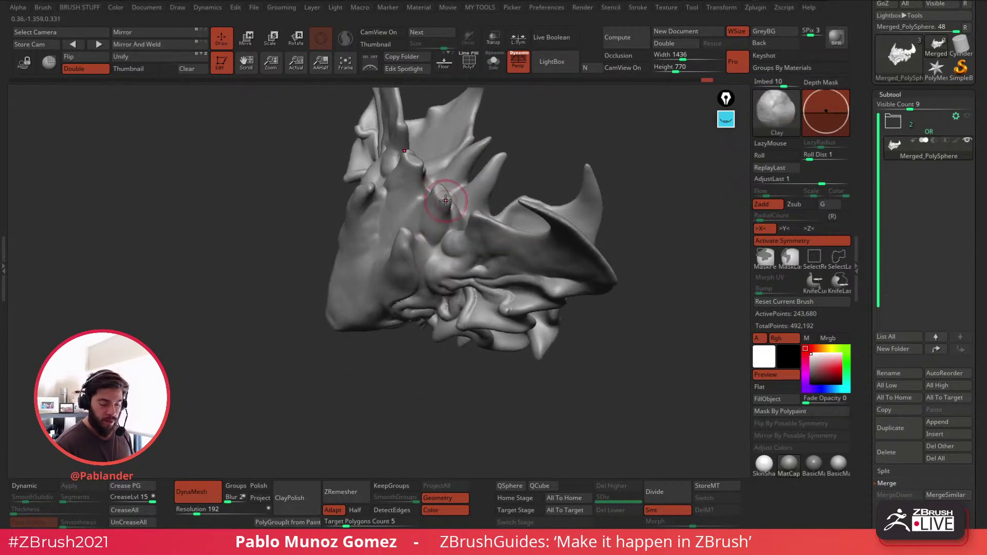
key(shift)
right_drag(444, 192, 416, 227)
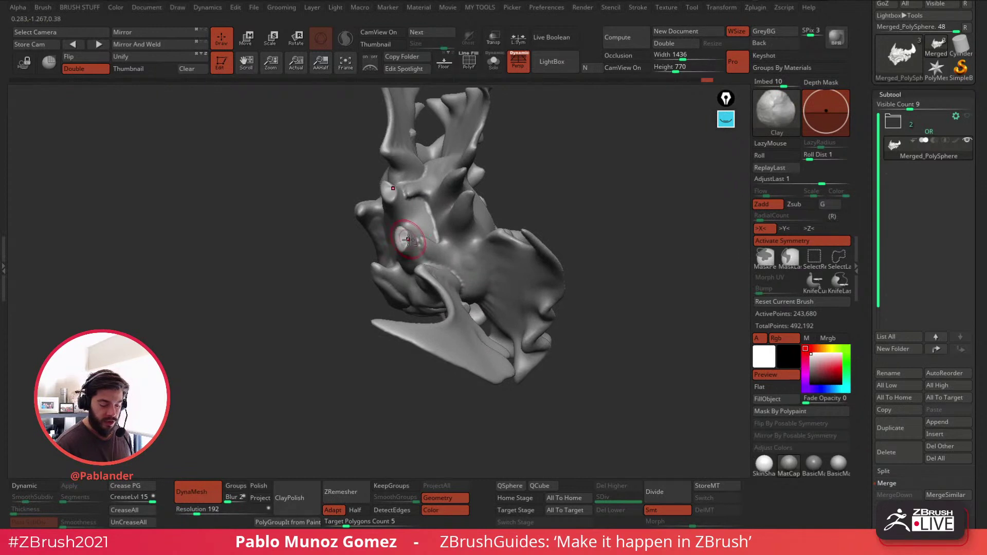
drag(408, 240, 409, 237)
right_drag(410, 237, 460, 222)
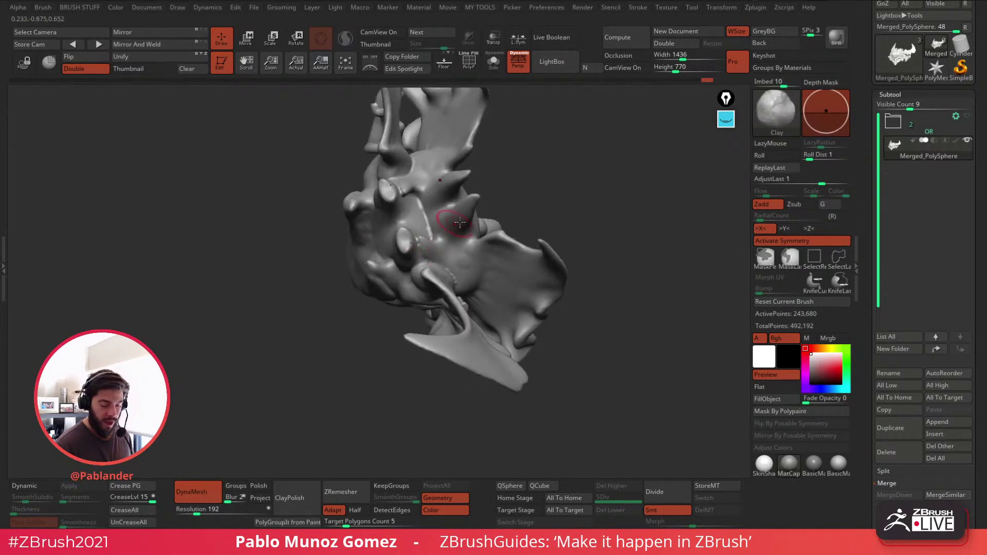
ctrl+drag(548, 173, 544, 177)
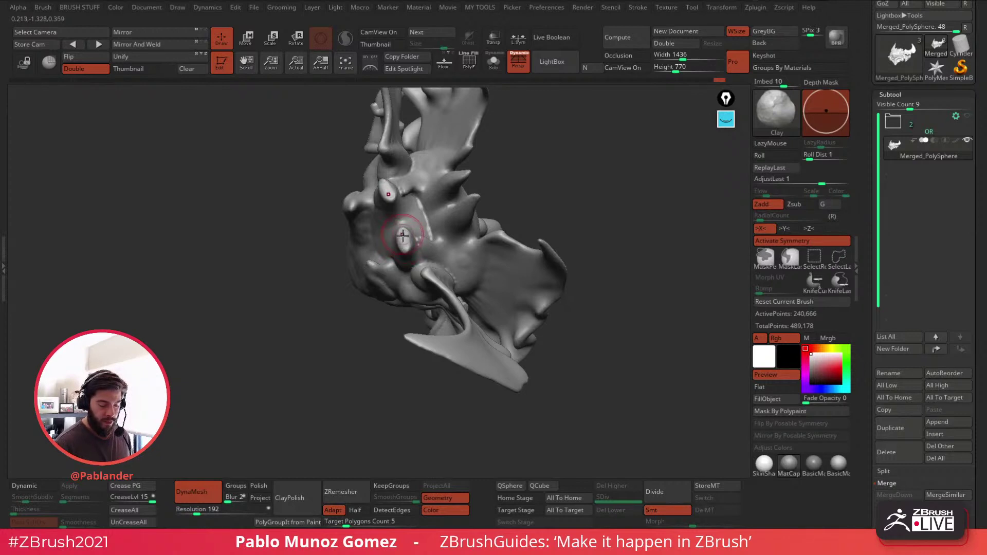
Step: Build up and even out the forehead surface below the two central horns with the Clay brush
mouse_move(403, 235)
right_down()
mouse_move(388, 208)
mouse_move(363, 226)
right_up()
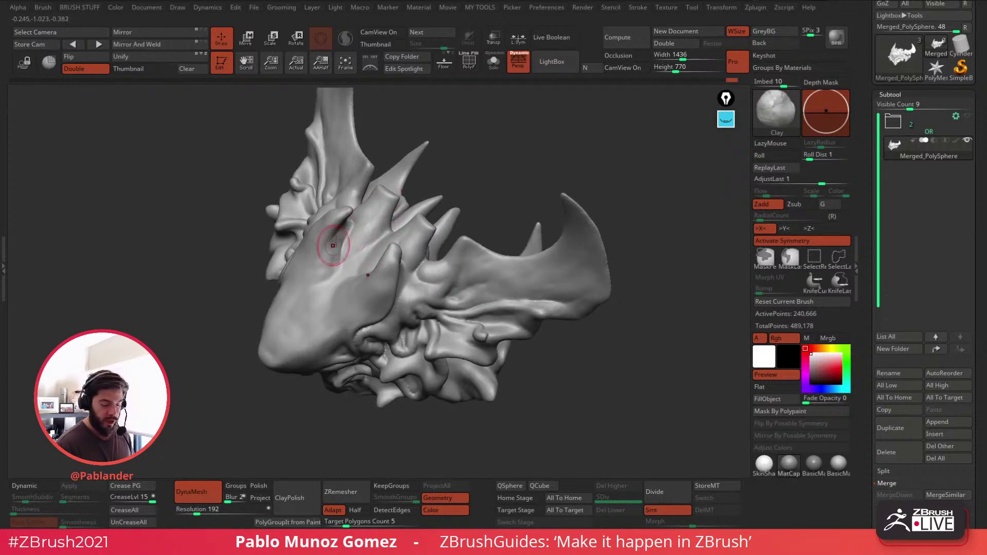
mouse_move(329, 262)
right_down()
mouse_move(443, 252)
mouse_move(492, 268)
right_up()
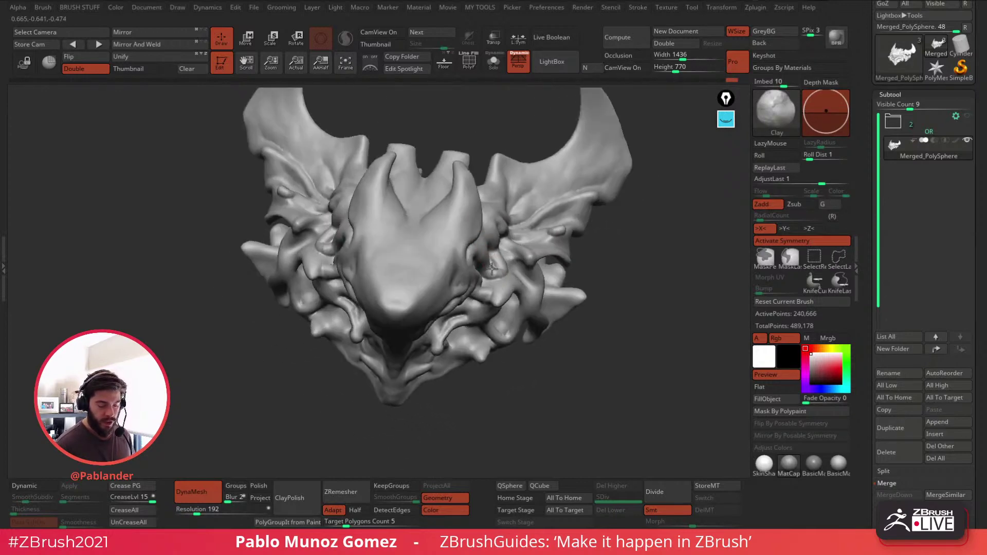
right_click(492, 268)
right_drag(463, 221, 419, 221)
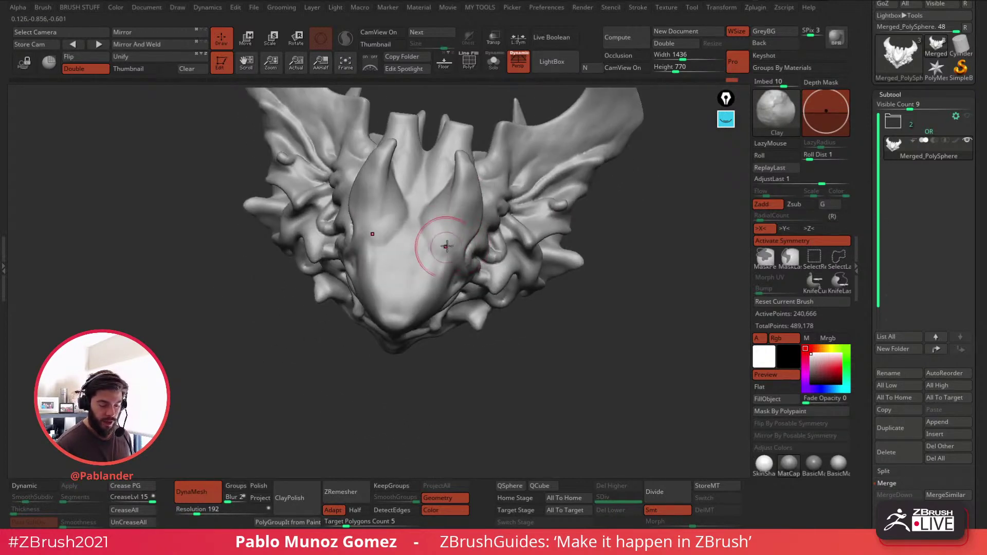
mouse_move(446, 247)
mouse_down()
mouse_move(451, 234)
mouse_move(421, 254)
mouse_up()
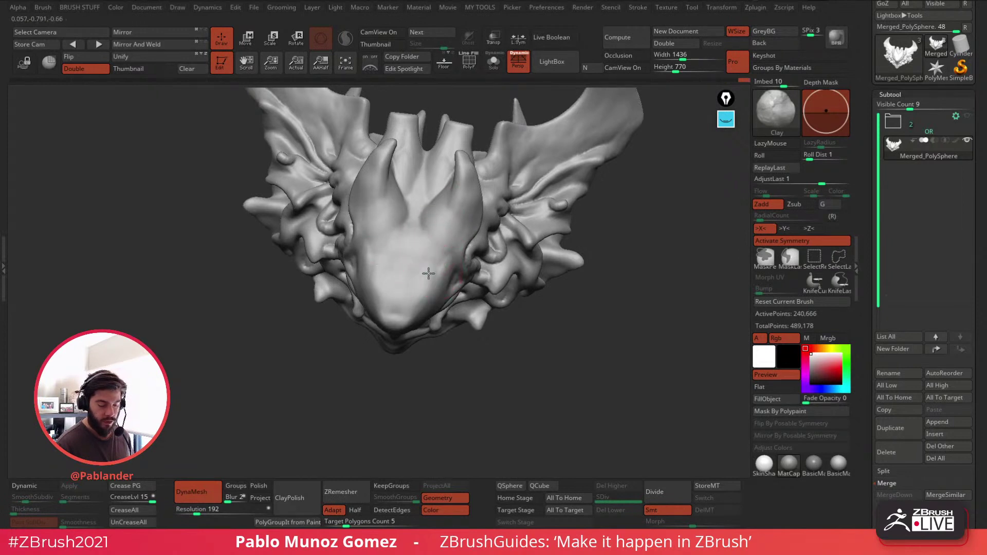
mouse_move(370, 273)
mouse_down()
mouse_move(386, 264)
mouse_move(397, 314)
mouse_move(392, 258)
mouse_move(429, 247)
mouse_up()
shift+right_drag(435, 241, 452, 242)
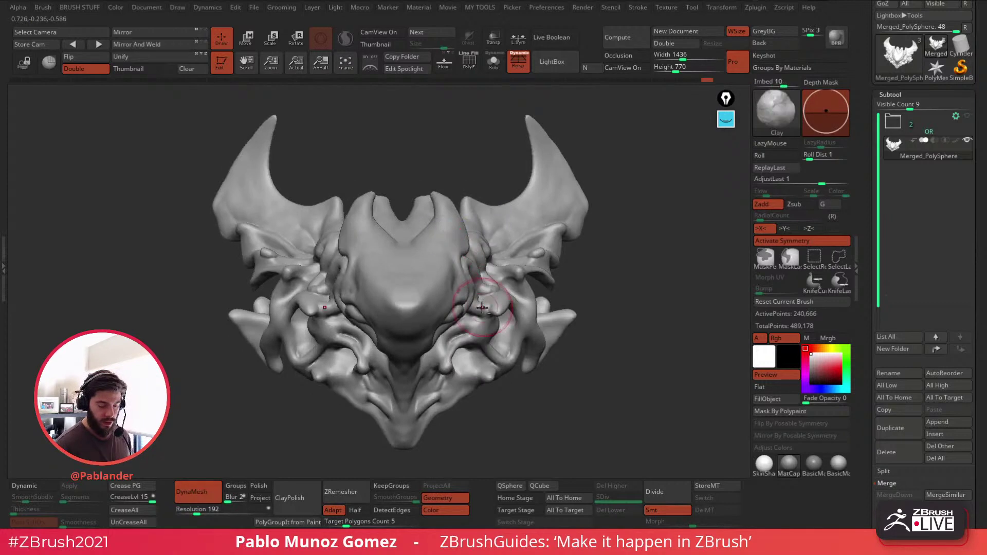
Step: Smooth the surface at the base of the large side horn with the SmoothPeaks brush
alt+right_drag(482, 308, 462, 275)
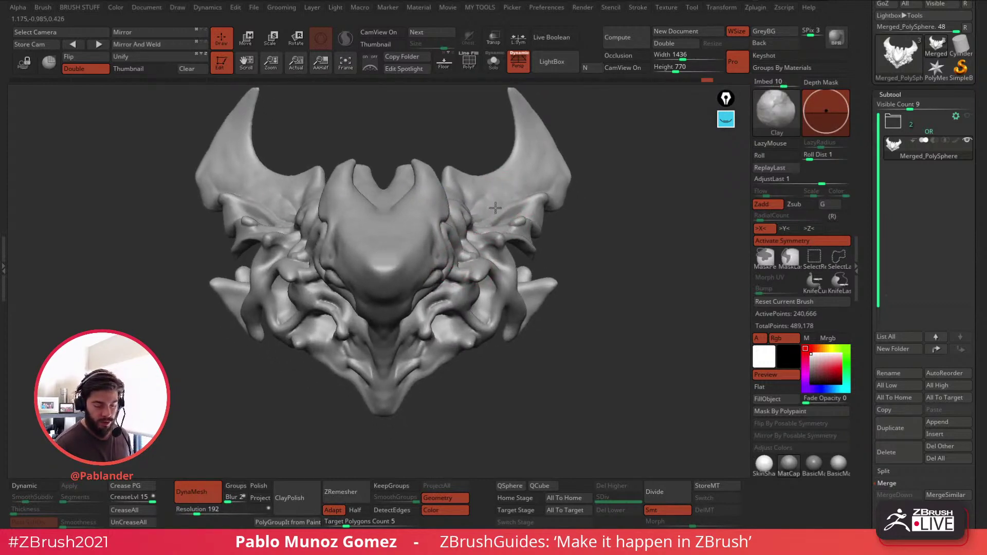
right_drag(495, 207, 502, 198)
key(shift)
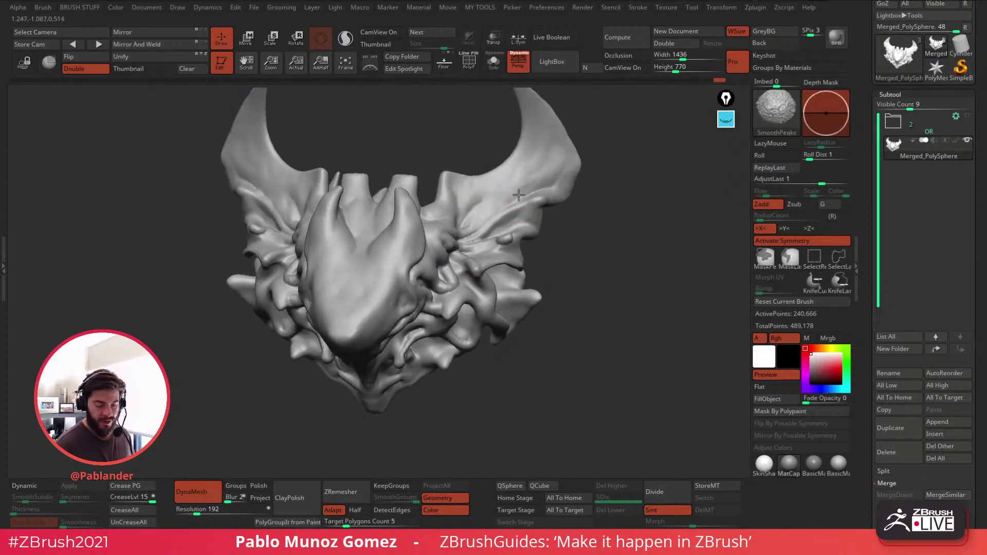
right_drag(559, 179, 530, 204)
mouse_move(529, 205)
mouse_down()
mouse_move(510, 214)
mouse_move(518, 201)
mouse_up()
key(shift)
right_drag(510, 197, 519, 194)
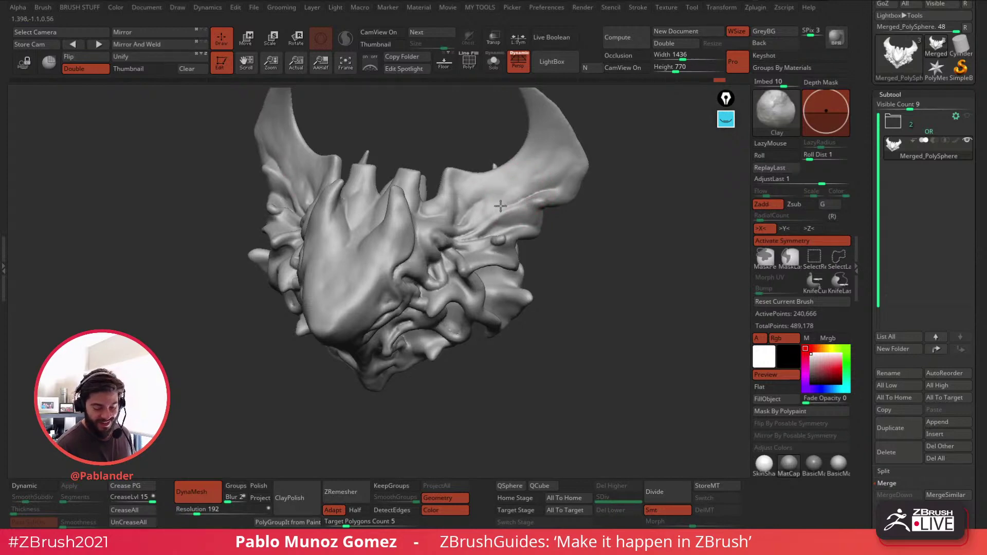
mouse_move(502, 205)
right_down()
mouse_move(484, 233)
mouse_move(396, 257)
mouse_move(404, 221)
mouse_move(503, 229)
mouse_move(474, 106)
mouse_move(553, 223)
right_up()
Step: Combine the whole head into a single polygroup, checking it with PolyFrame display before turning the display off
key(shift+f)
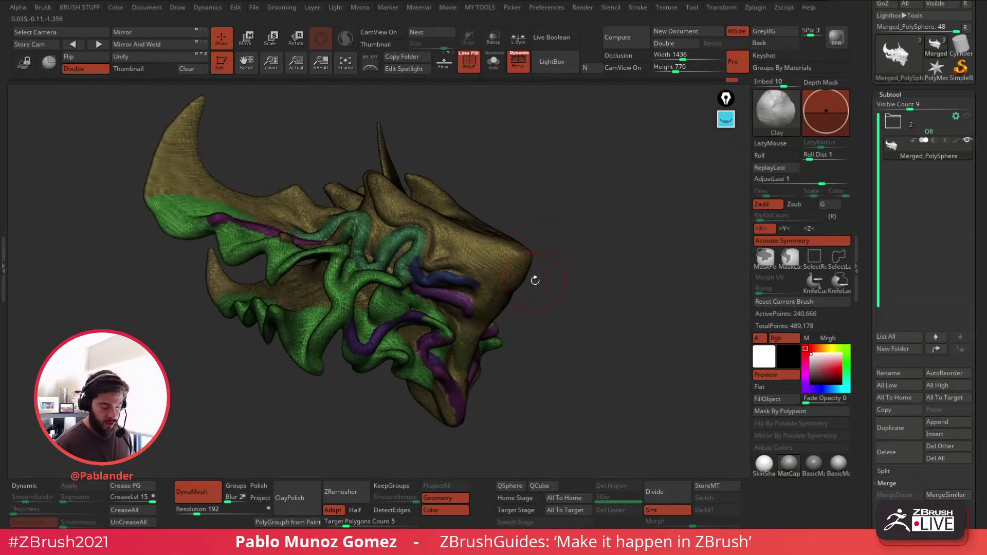
key(ctrl+w)
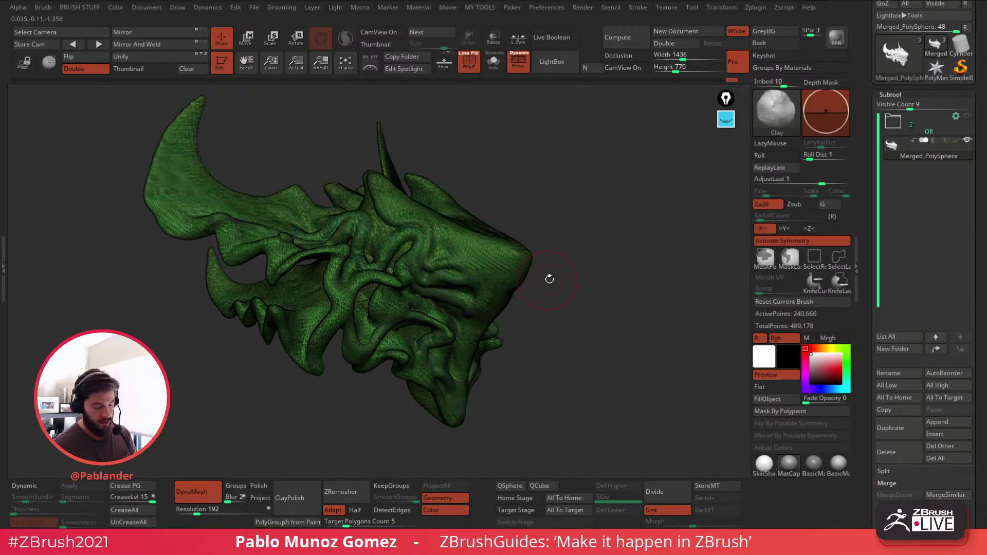
click(471, 70)
Step: Add clay over the ends of the folds on the side of the snout, down toward the lower face
right_drag(569, 237, 582, 241)
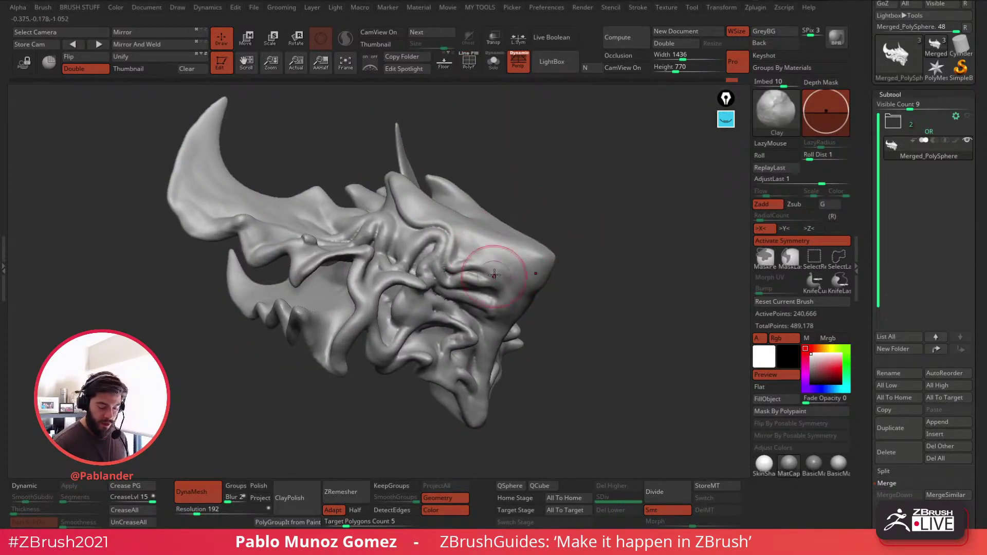
drag(494, 278, 510, 265)
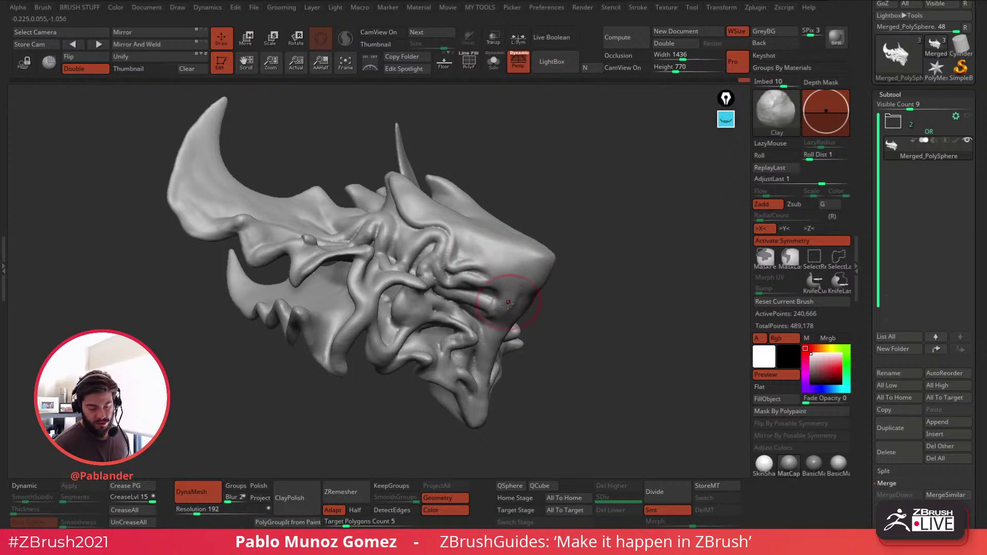
drag(508, 317, 513, 336)
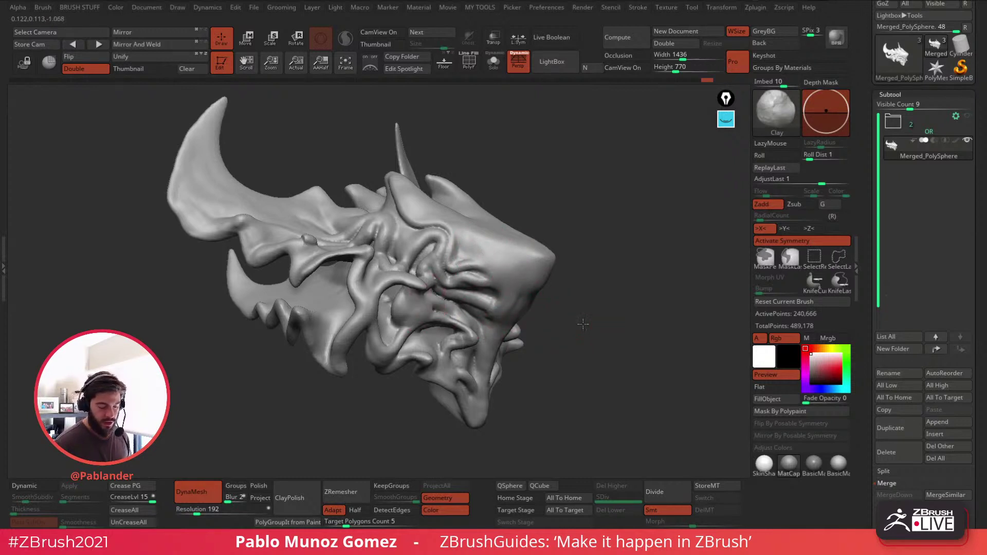
drag(566, 299, 568, 293)
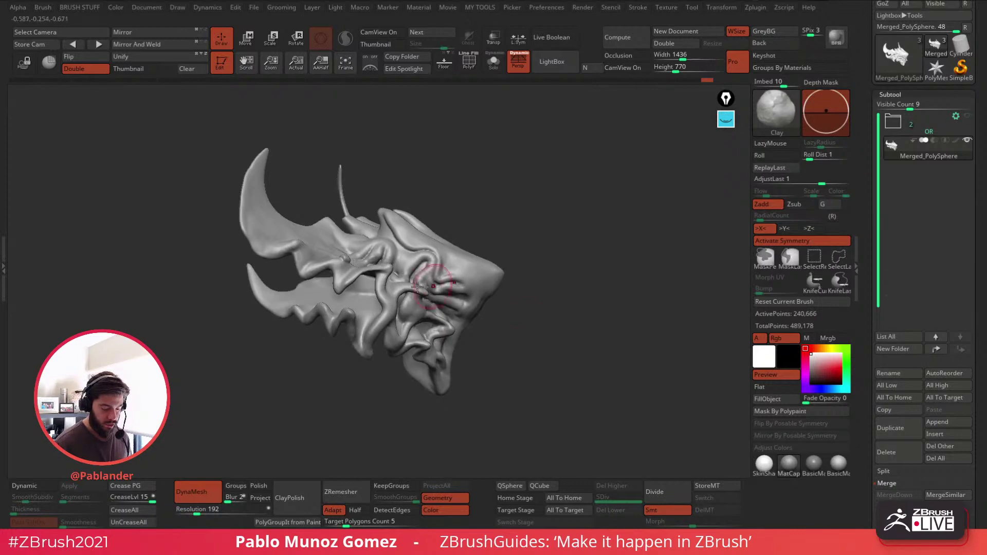
Step: Blend the round bump on the ridge beneath the large horn into the surrounding surface with Clay
ctrl+right_drag(340, 260, 308, 330)
ctrl+right_drag(348, 268, 335, 301)
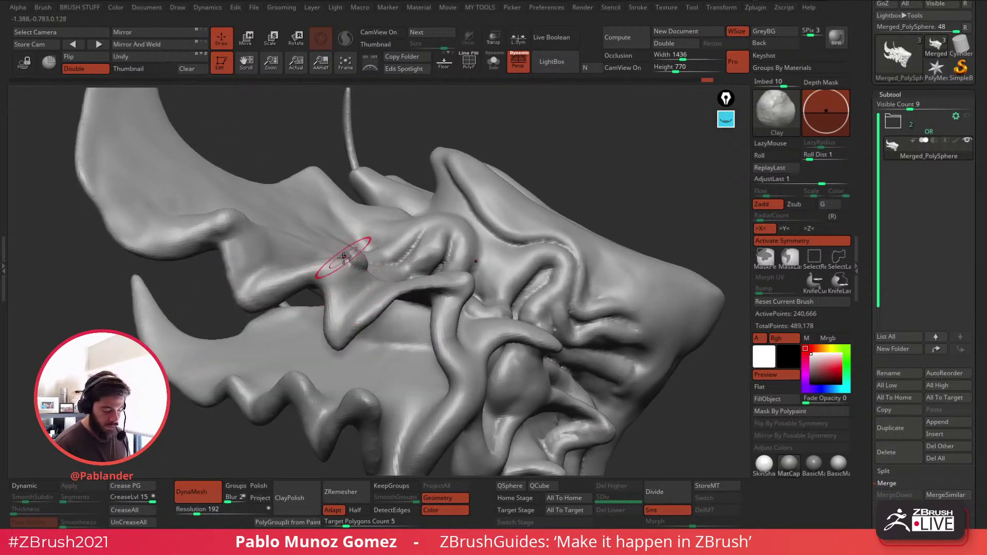
right_drag(350, 257, 362, 265)
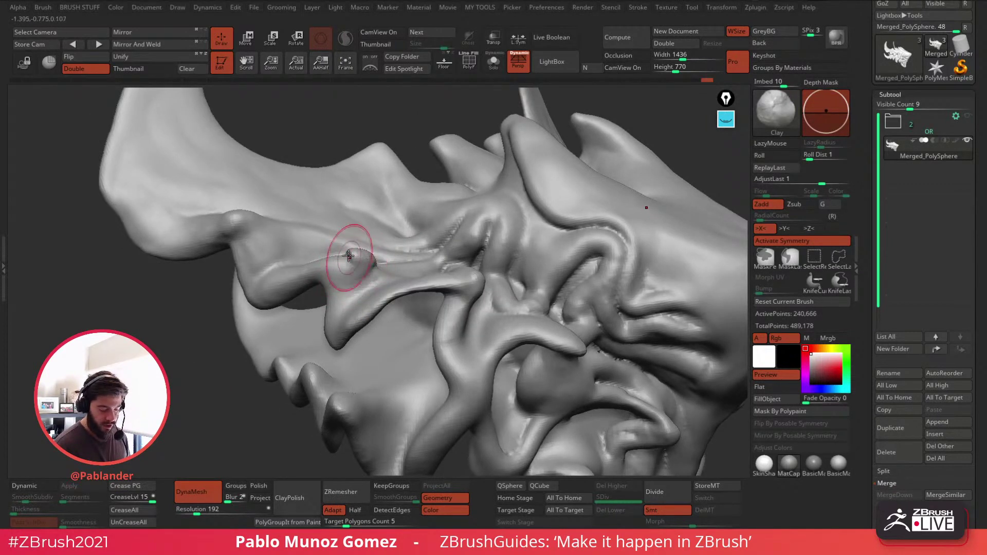
mouse_move(341, 257)
right_down()
mouse_move(364, 277)
mouse_move(378, 257)
right_up()
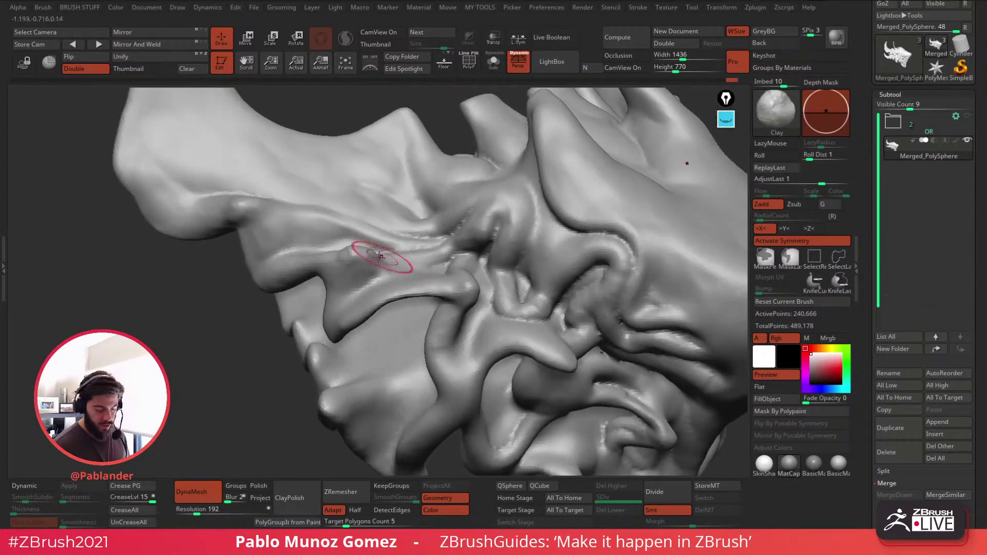
Step: Examine the forehead, cheek folds and lower face from the front, the side and below
ctrl+right_drag(548, 296, 555, 264)
alt+right_drag(612, 309, 533, 285)
mouse_move(534, 285)
ctrl+right_down()
mouse_move(528, 266)
mouse_move(621, 232)
mouse_move(588, 254)
mouse_move(587, 270)
mouse_move(529, 302)
ctrl+right_up()
ctrl+right_drag(515, 252, 506, 318)
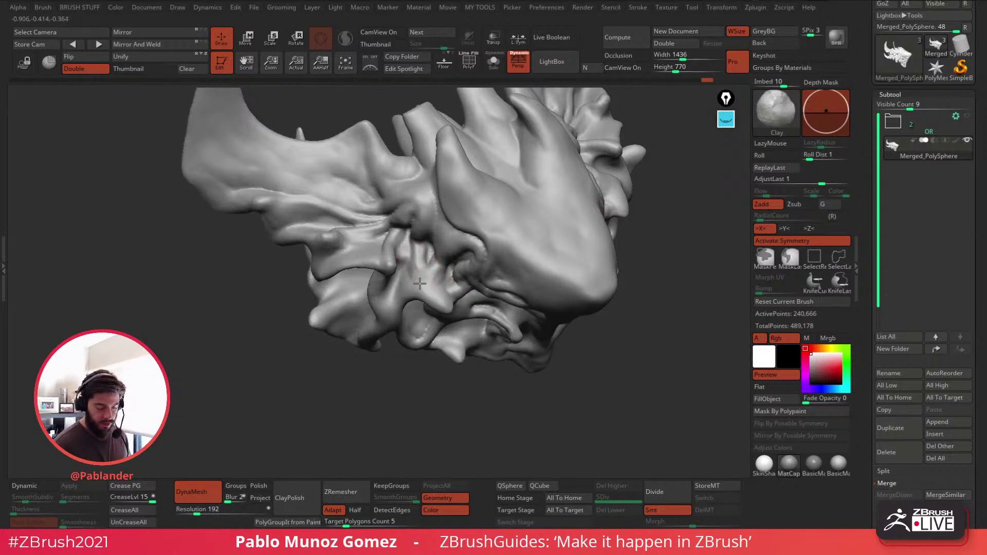
mouse_move(466, 272)
right_down()
mouse_move(450, 273)
mouse_move(453, 302)
mouse_move(474, 331)
mouse_move(507, 314)
mouse_move(489, 258)
mouse_move(476, 268)
right_up()
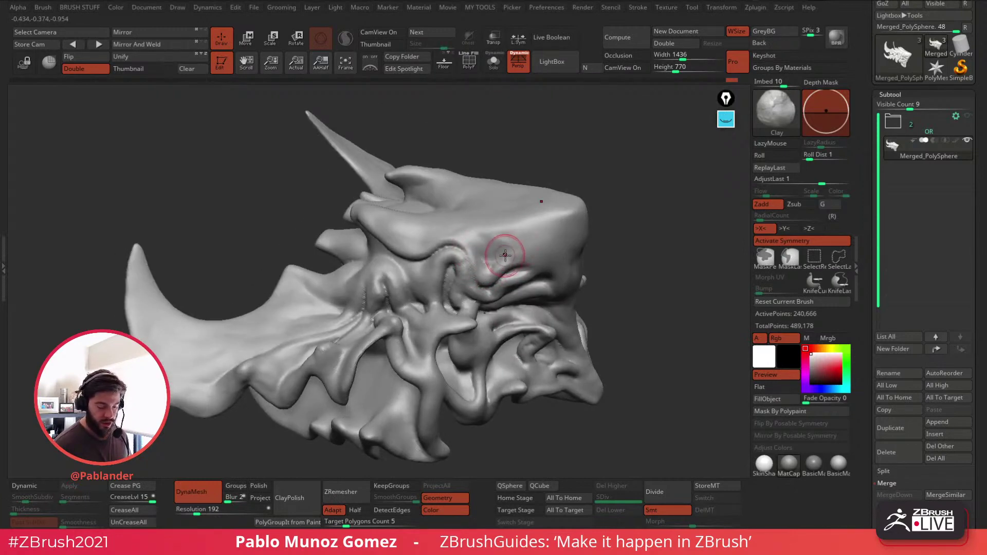
right_drag(425, 280, 440, 288)
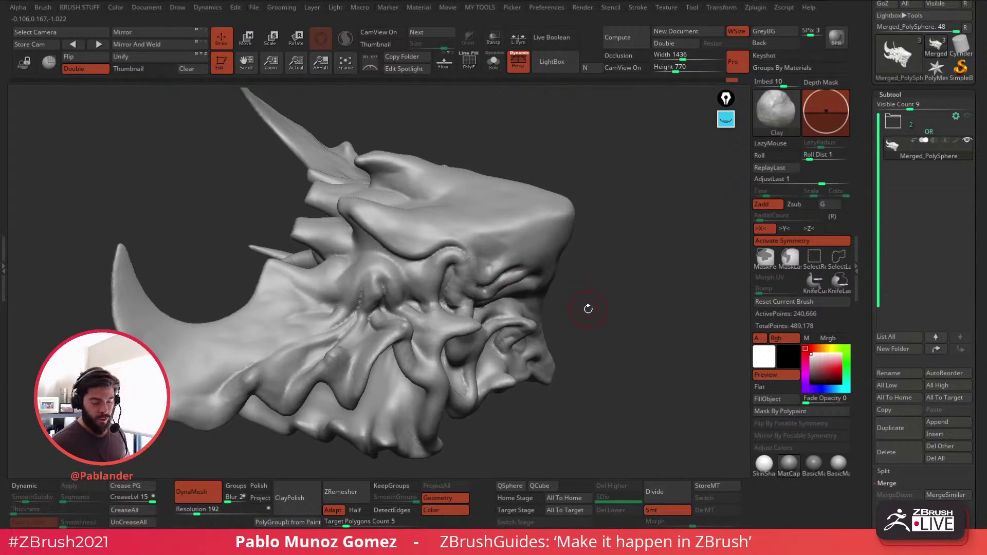
mouse_move(588, 309)
mouse_down()
mouse_move(568, 257)
mouse_move(521, 317)
mouse_move(532, 329)
mouse_move(542, 310)
mouse_up()
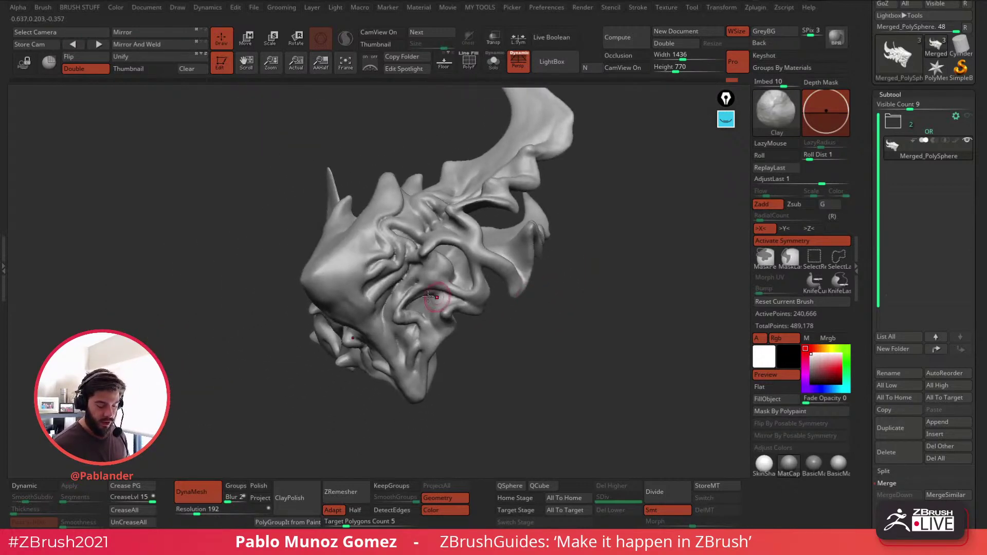
shift+drag(403, 272, 397, 282)
alt+drag(545, 282, 532, 304)
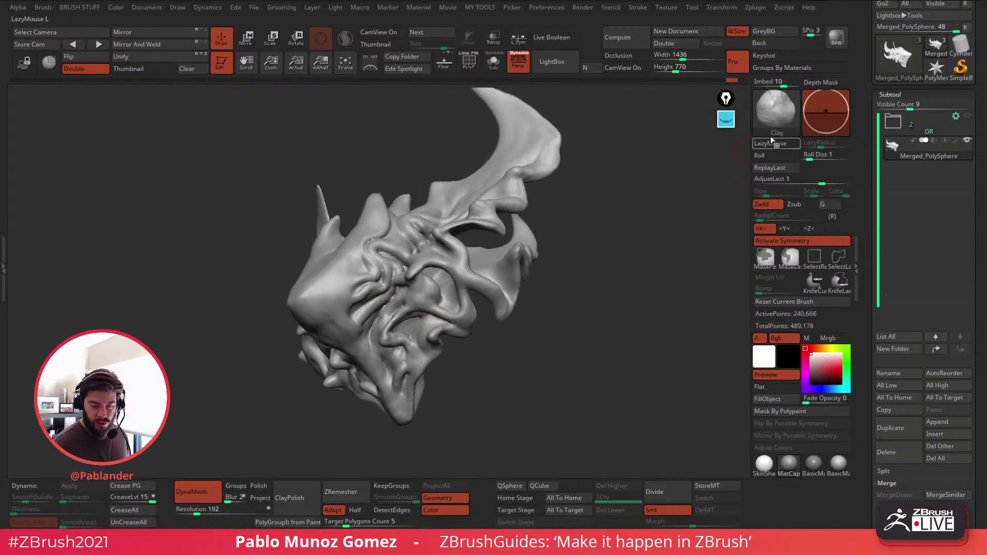
Step: Select the CurveTube brush, try a tube outward from the rear fin of the cheek, and undo it
click(776, 110)
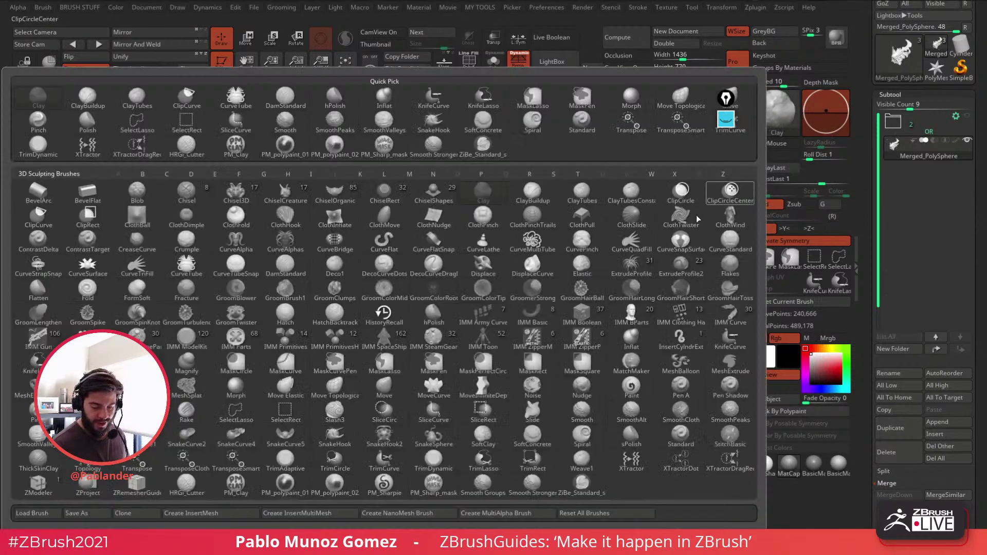
click(187, 274)
mouse_move(595, 213)
mouse_down()
mouse_move(580, 236)
mouse_move(729, 145)
mouse_up()
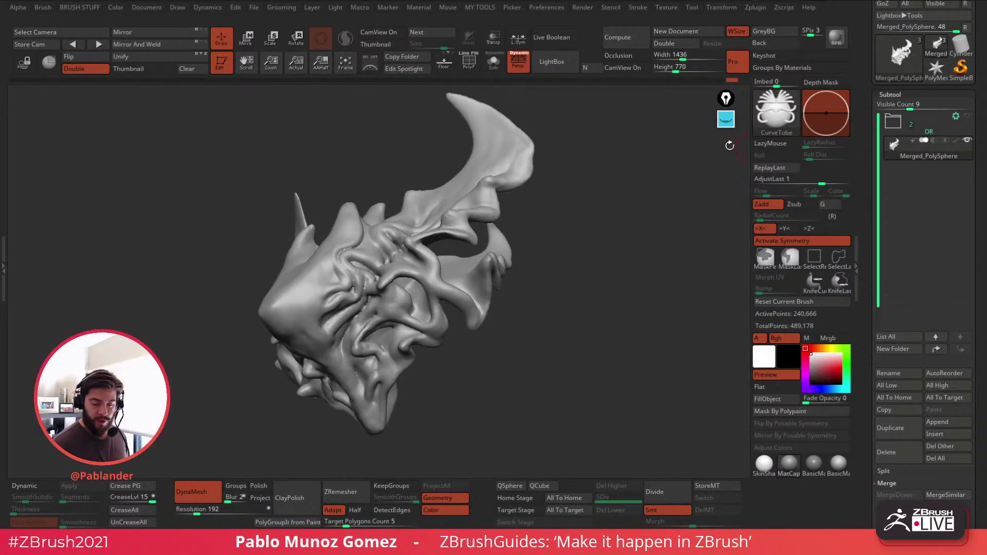
mouse_move(544, 268)
alt+mouse_down()
mouse_move(517, 266)
mouse_move(537, 219)
mouse_move(550, 217)
alt+mouse_up()
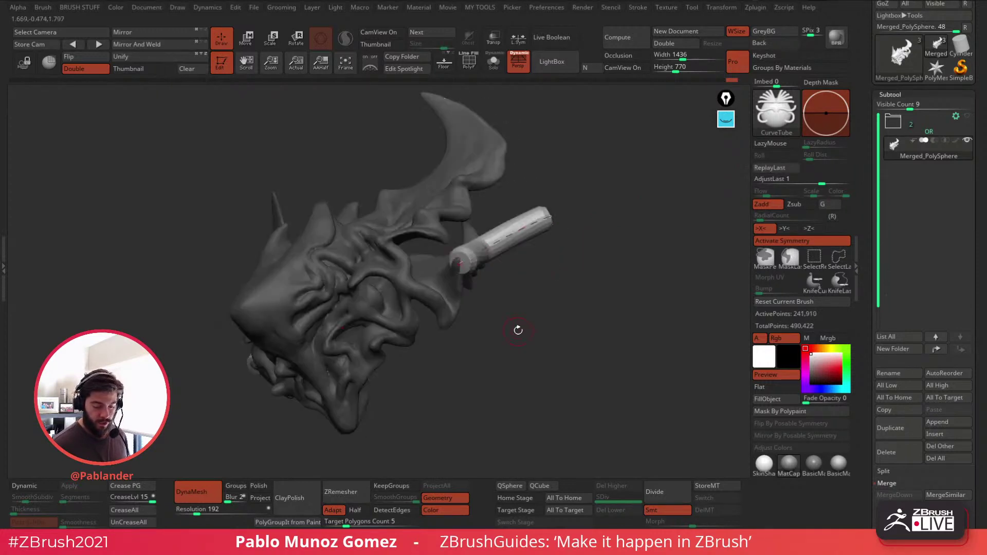
key(ctrl+z)
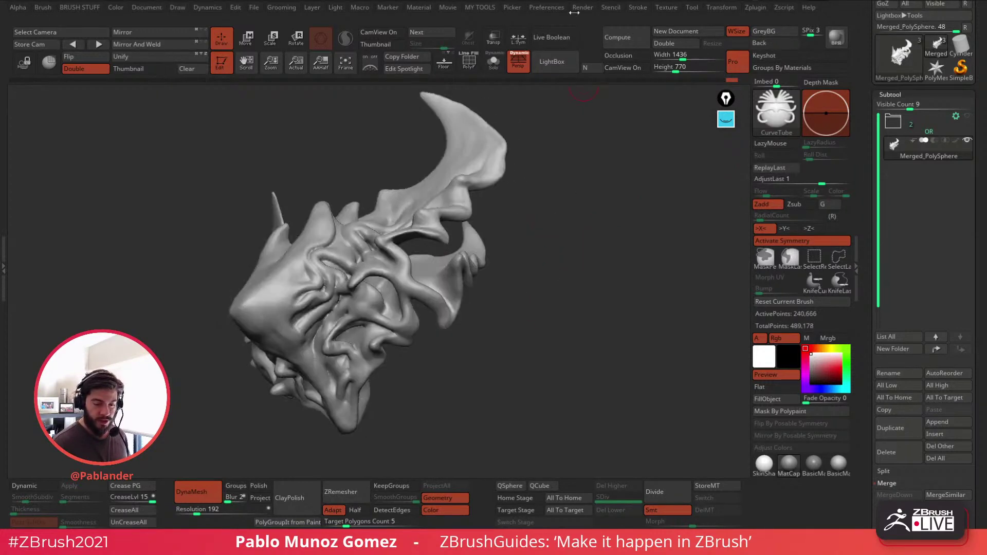
Step: Change a Picker option, try another CurveTube stroke outward from the rear fin, and undo it
click(512, 7)
click(551, 78)
drag(457, 261, 551, 203)
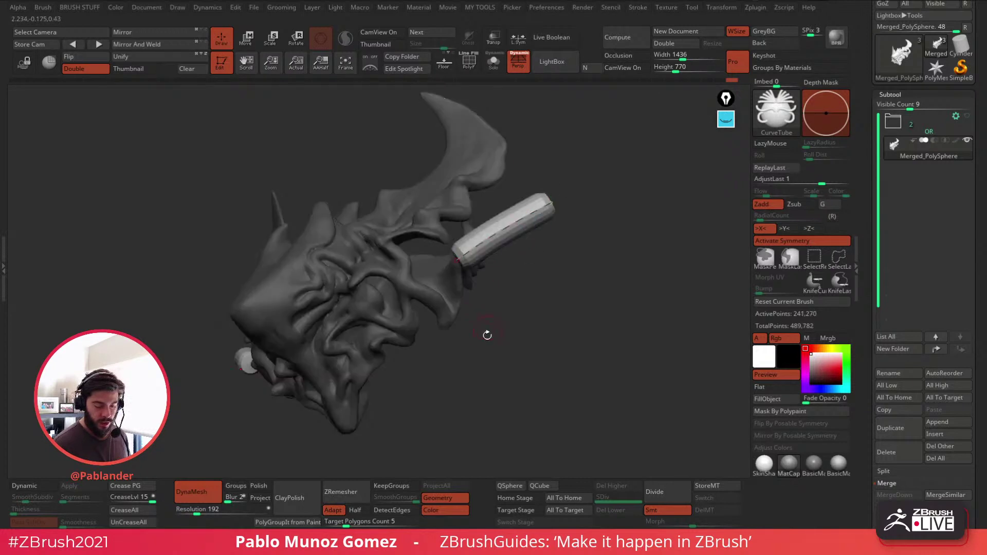
key(ctrl+z)
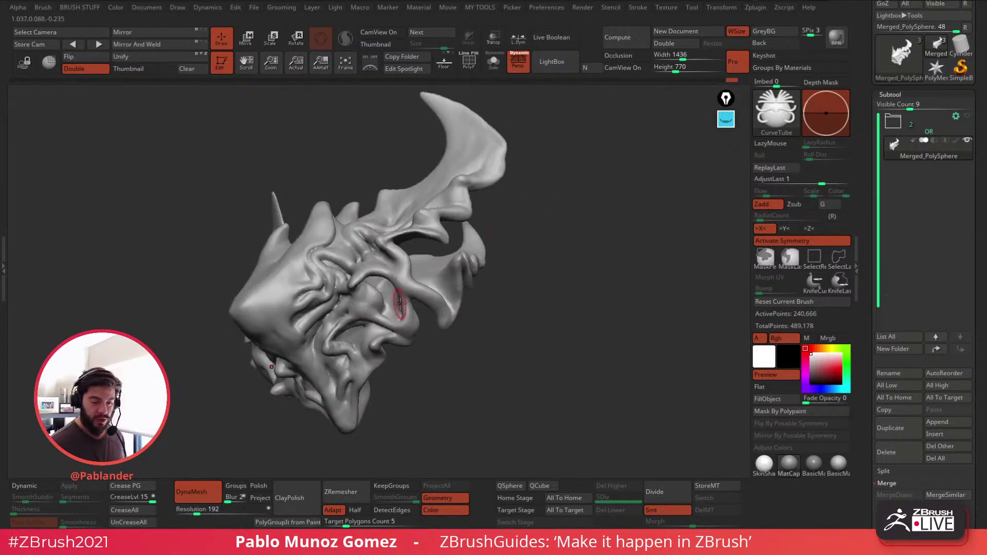
Step: Dock the Stroke palette with its Curve settings in the tray above the Tool palette
mouse_move(636, 6)
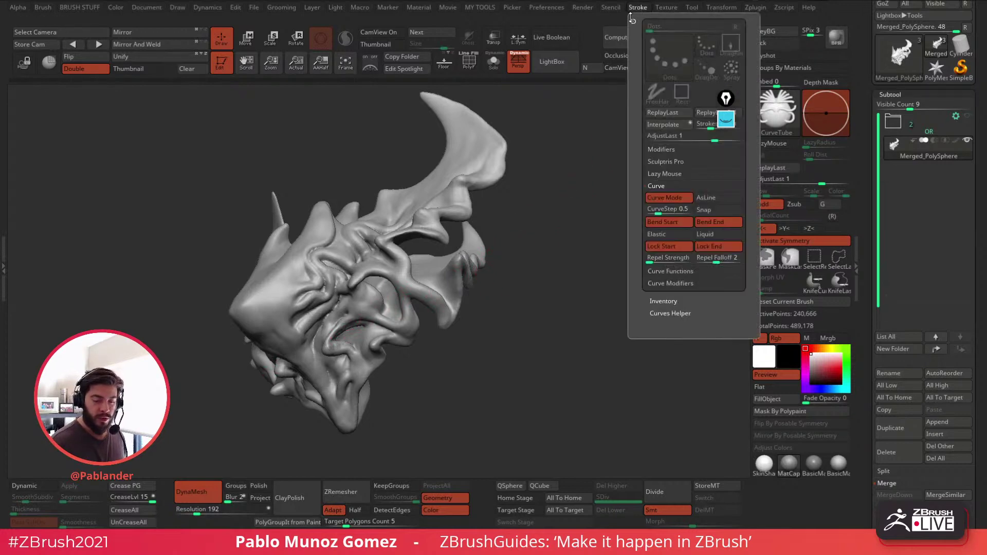
mouse_move(631, 17)
mouse_down()
mouse_move(882, 46)
mouse_move(900, 66)
mouse_up()
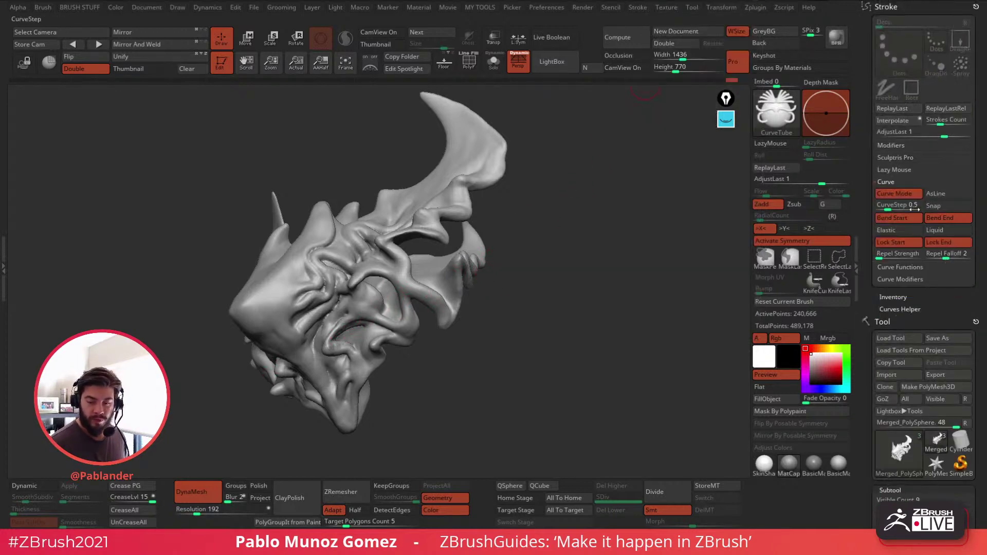
Step: Enable Size in the Curve Modifiers alongside Intensity and expand the Curve Falloff graph
click(906, 280)
mouse_move(867, 324)
mouse_down()
mouse_move(867, 270)
mouse_move(867, 279)
mouse_up()
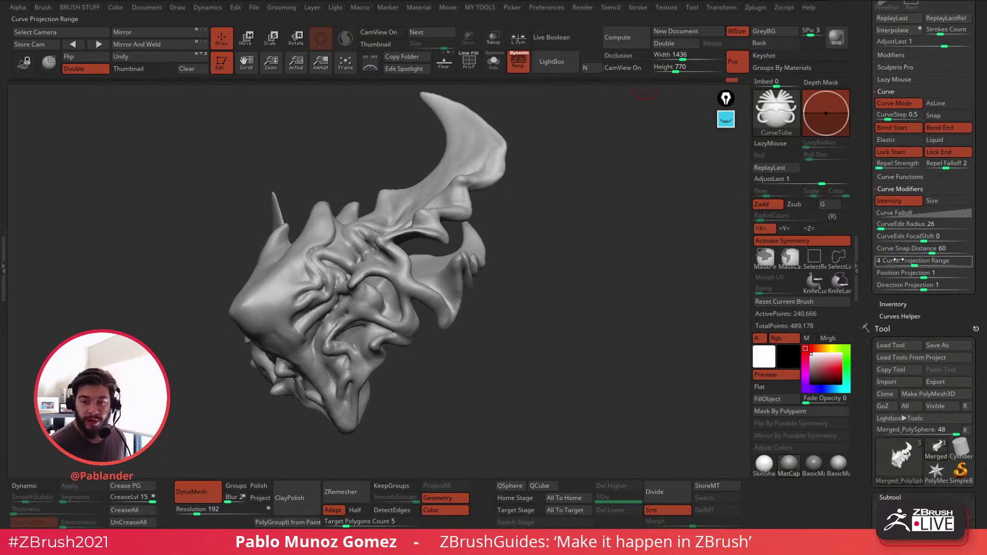
click(941, 202)
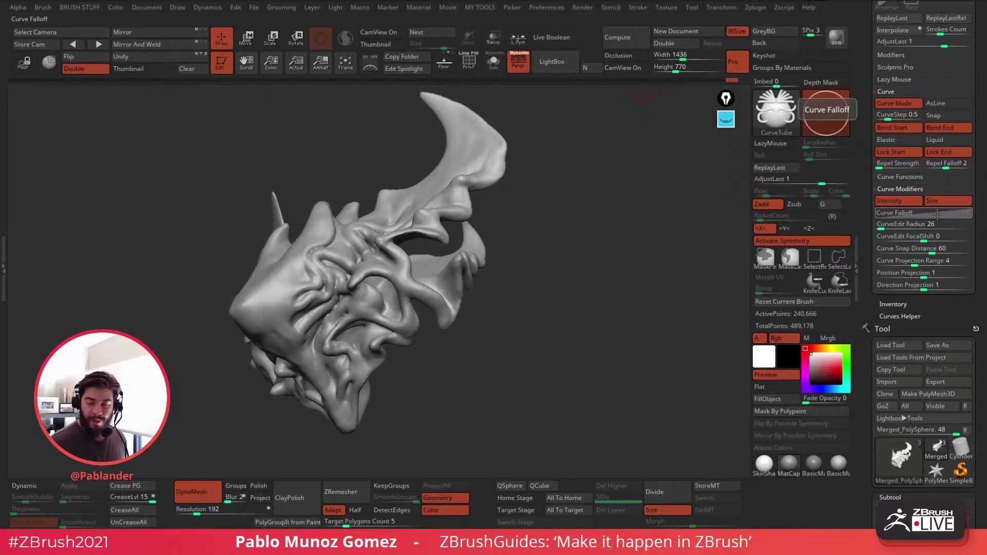
click(939, 214)
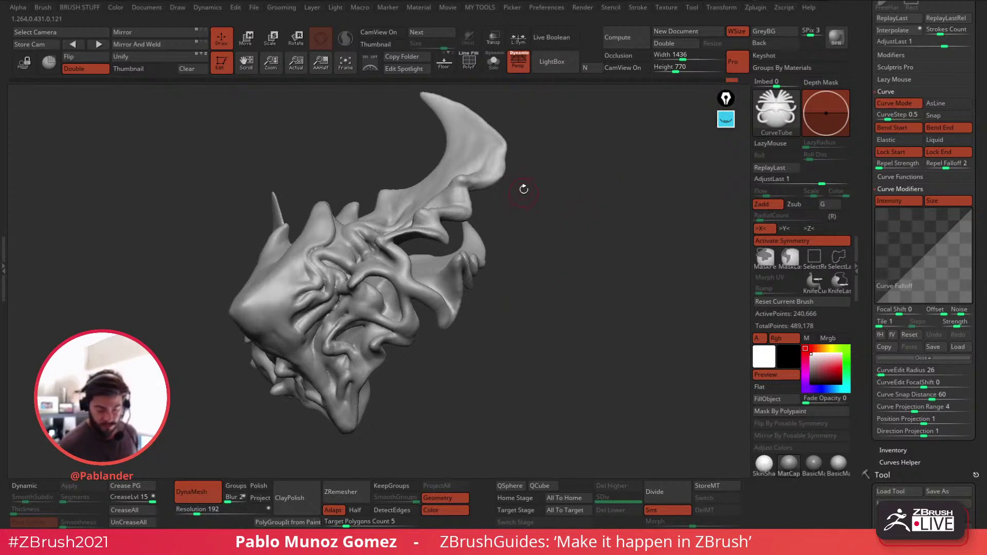
Step: Try a CurveTube stroke outward from the rear fin with the linear falloff, and undo it
drag(490, 183, 589, 292)
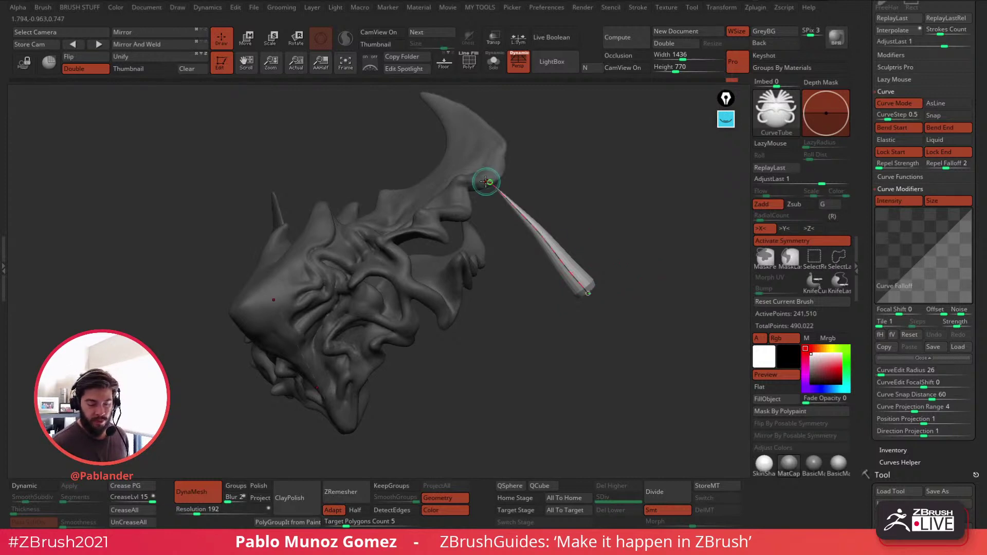
drag(486, 181, 513, 207)
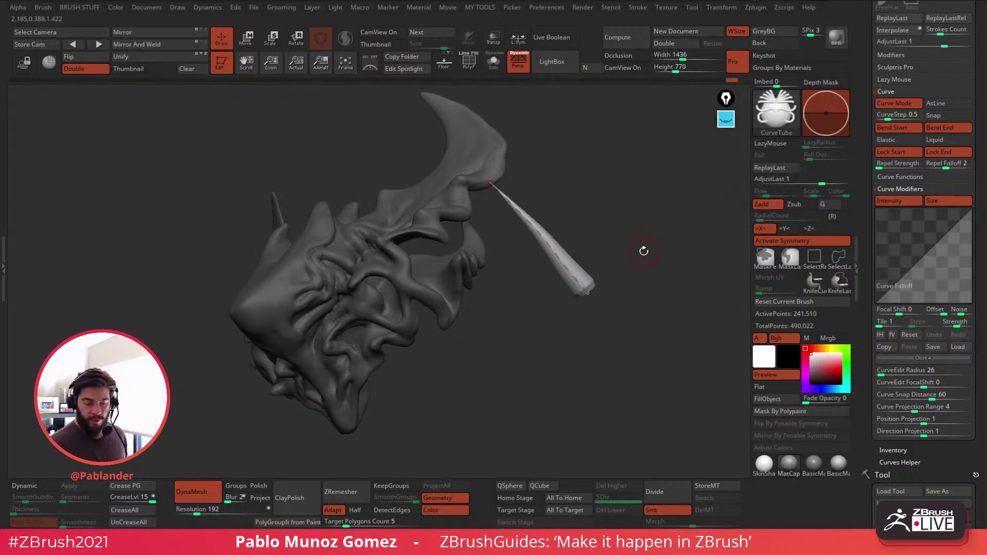
key(ctrl+z)
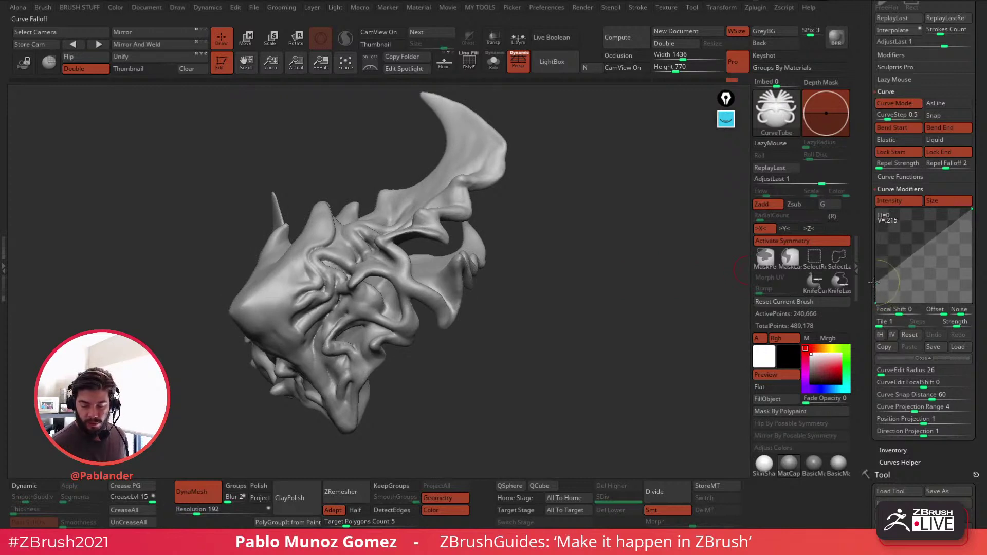
Step: Flatten the Curve Falloff to a uniform level of about 0.24 and draw a thin CurveTube outward from the rear fin
drag(971, 208, 970, 279)
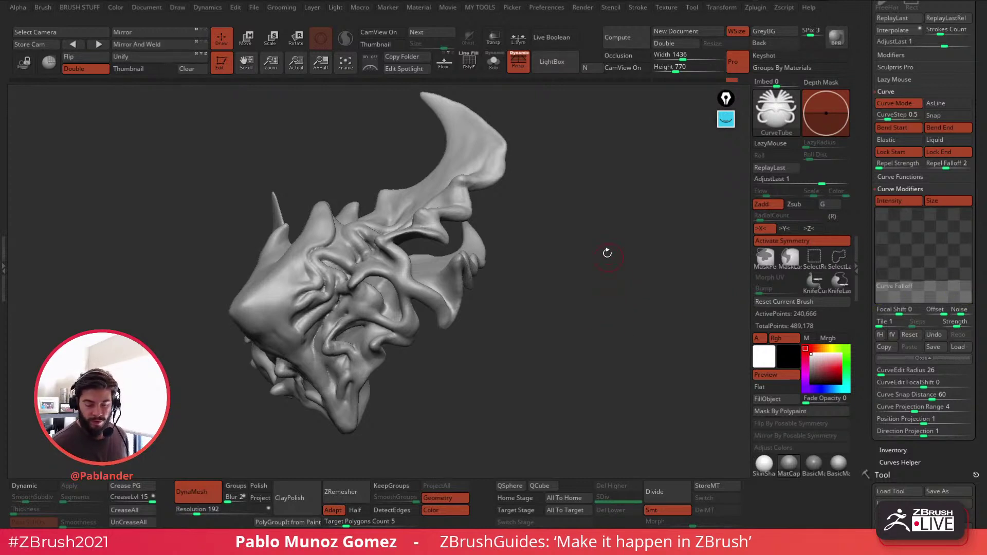
key(space)
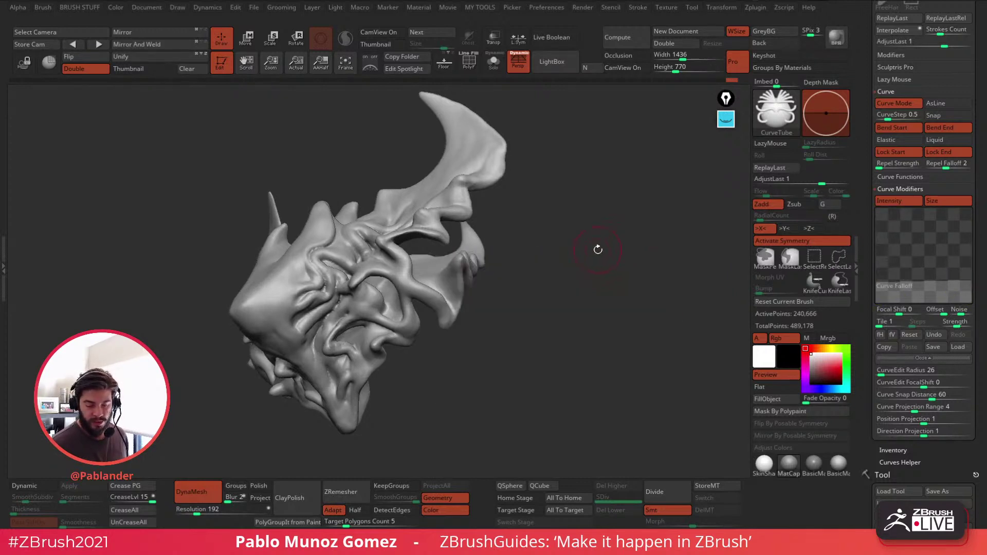
drag(483, 182, 601, 323)
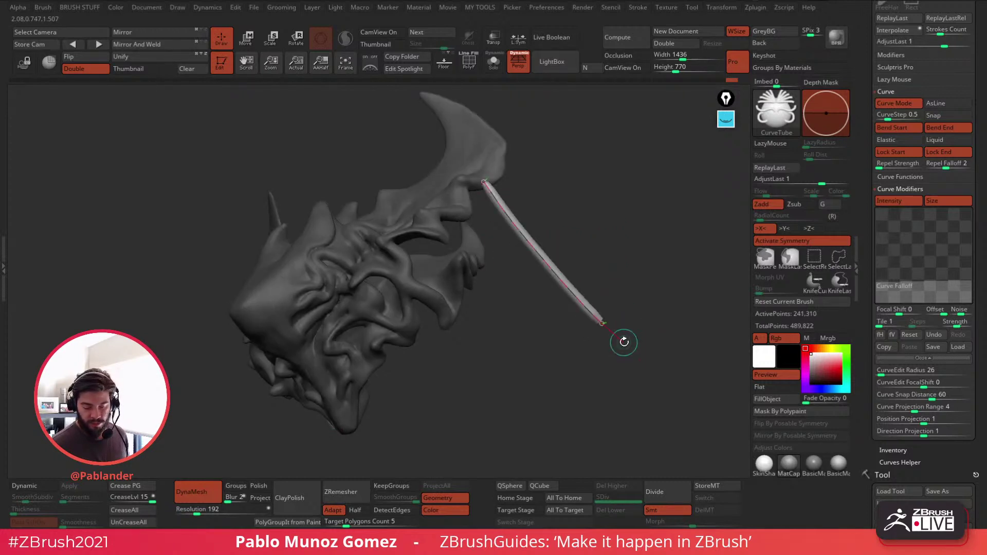
Step: Annotate the thin tube with two yellow outer guide lines and two blue inner guide lines
click(724, 120)
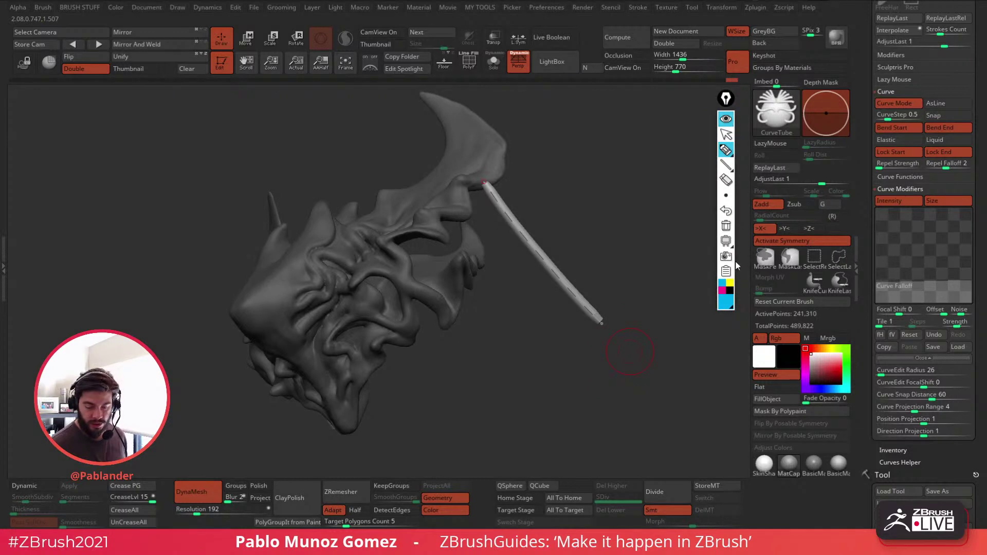
click(730, 283)
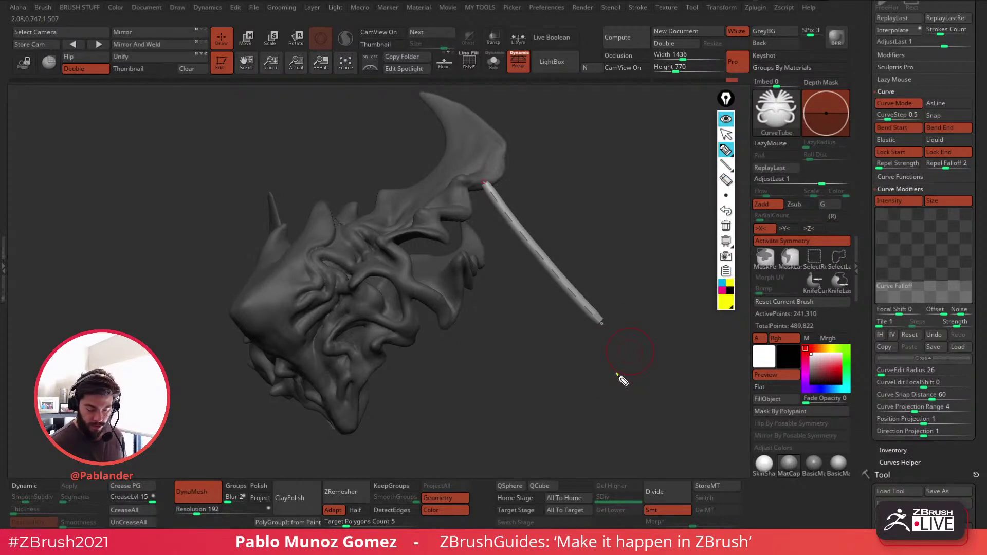
drag(618, 375, 543, 295)
drag(651, 340, 570, 248)
click(722, 282)
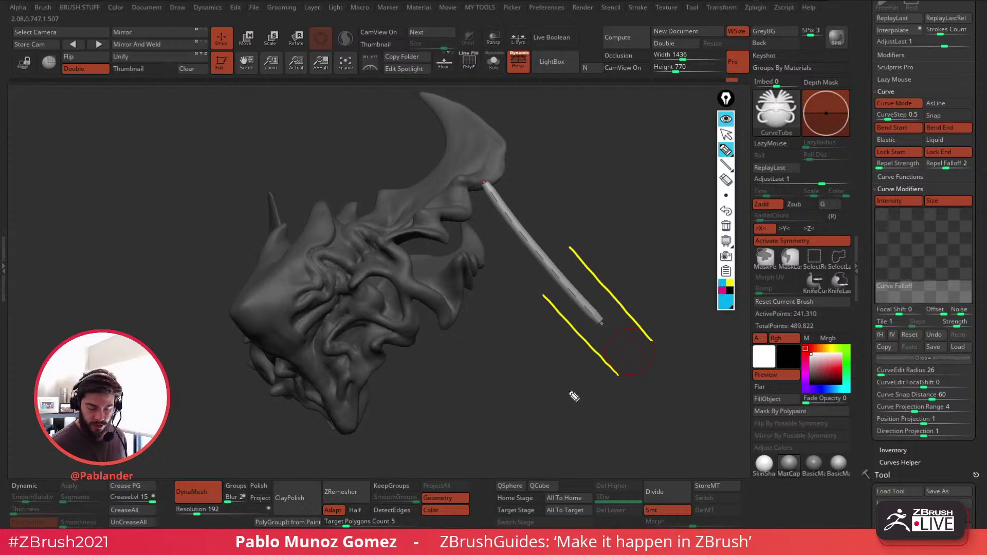
drag(555, 282, 607, 335)
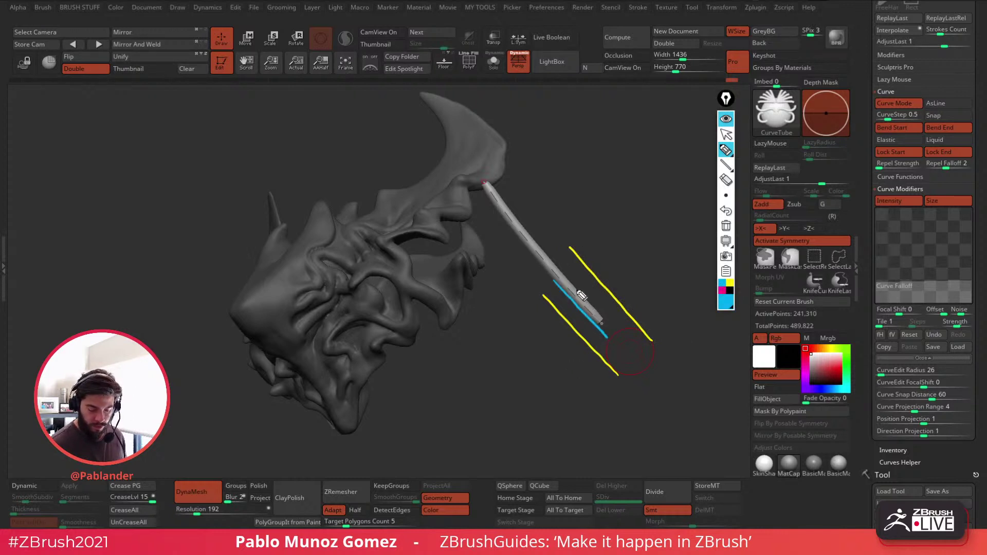
drag(563, 275, 619, 333)
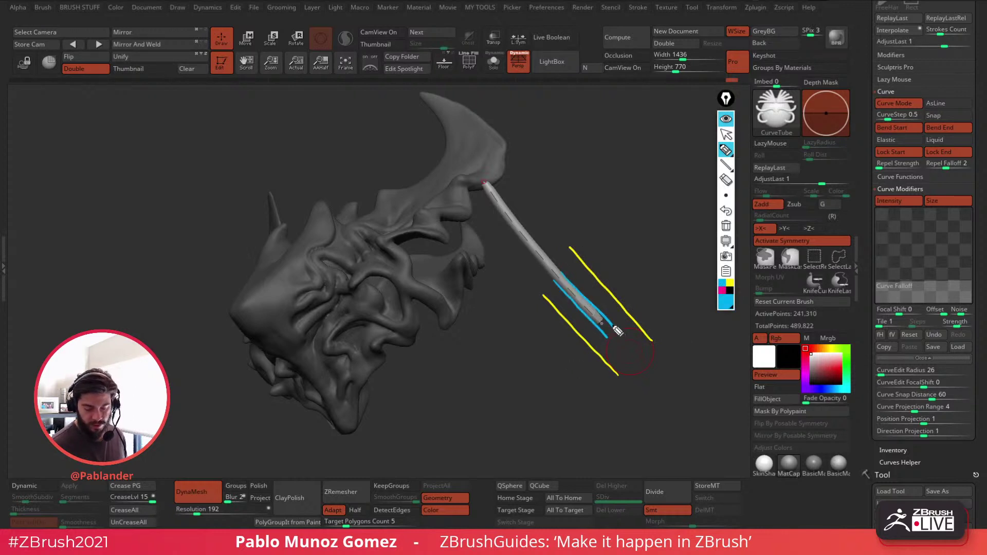
Step: Mark the gaps between the guide lines and the matching gap on the Curve Falloff graph in magenta, and clear the annotations
click(723, 291)
drag(610, 296, 616, 303)
drag(613, 299, 579, 339)
drag(576, 335, 584, 342)
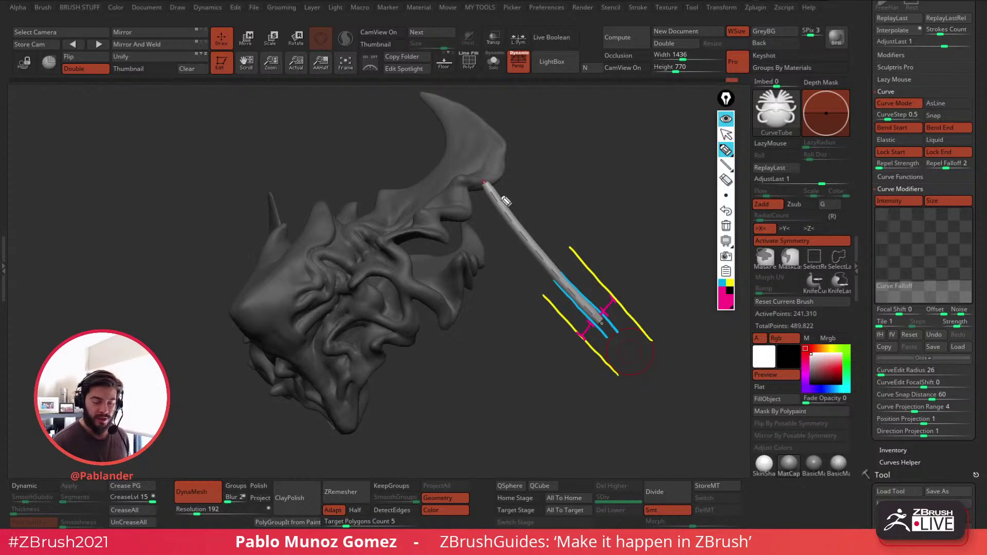
drag(869, 208, 906, 208)
mouse_move(891, 210)
mouse_down()
mouse_move(892, 281)
mouse_move(871, 281)
mouse_up()
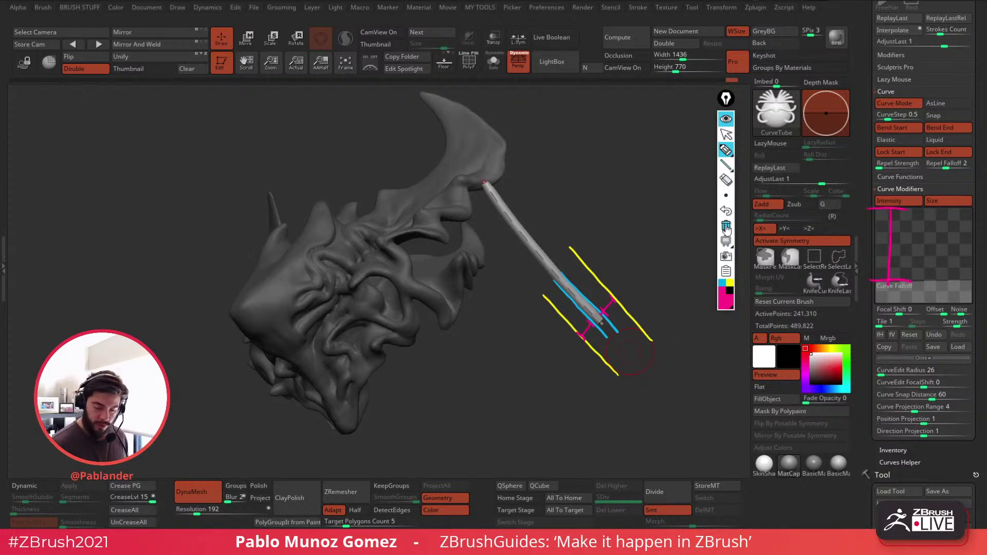
click(726, 119)
click(726, 99)
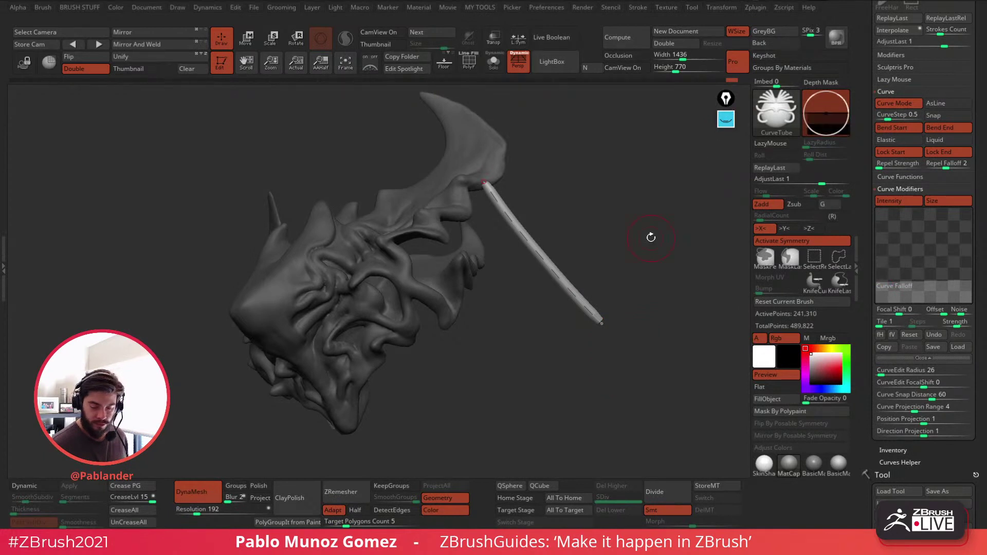
Step: Undo the thin tube, add a Curve Falloff midpoint at about H 0.5, V 0.85, and test and undo a tube off the rear fin
key(ctrl+z)
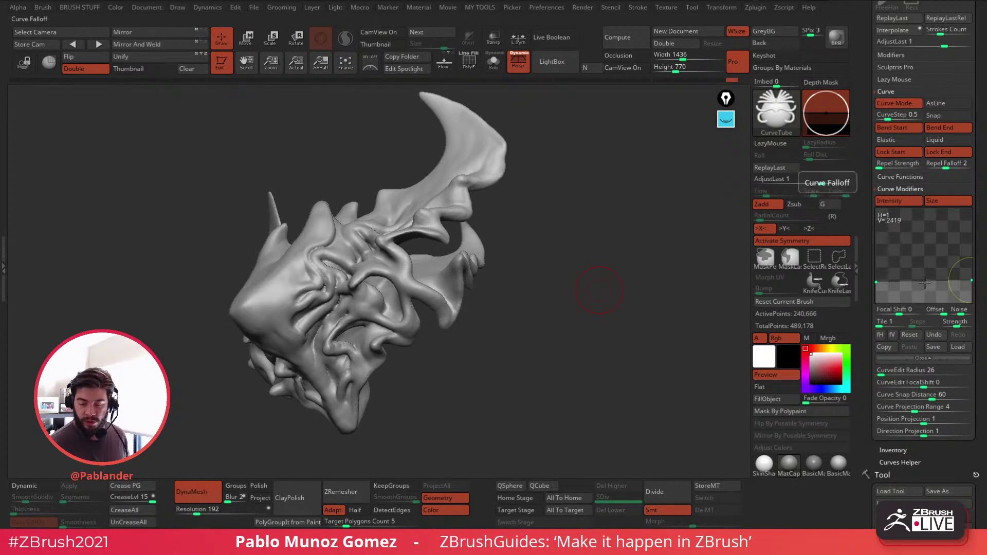
mouse_move(924, 223)
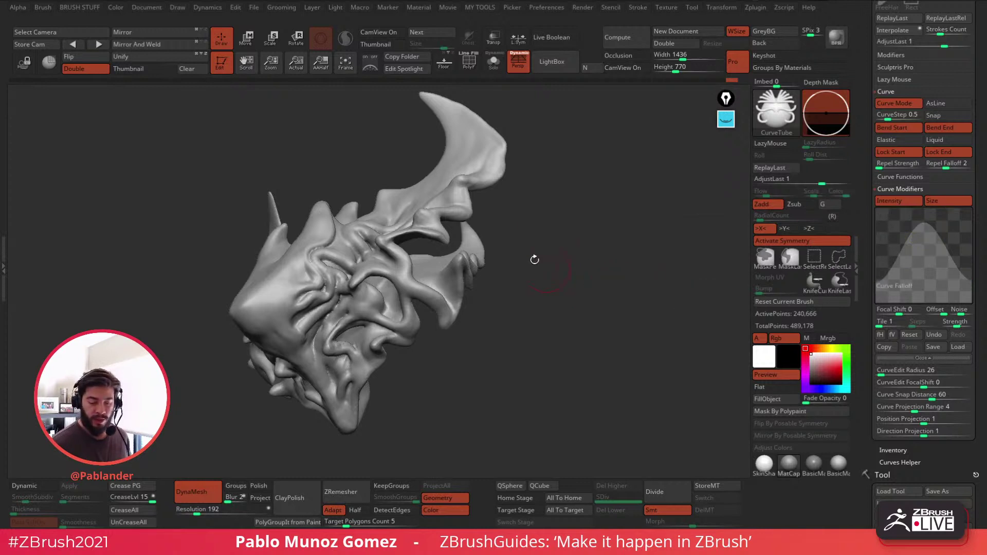
drag(489, 181, 590, 305)
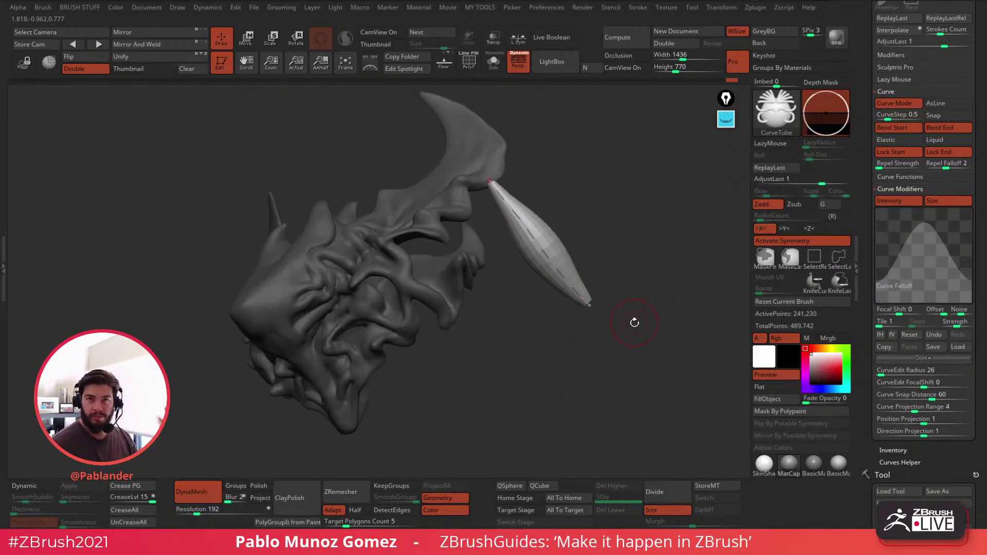
key(ctrl+z)
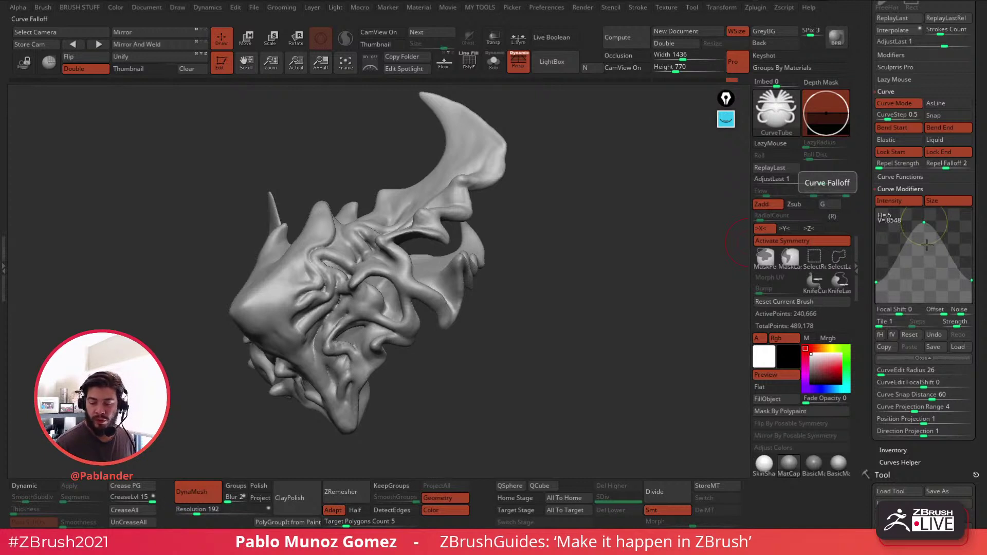
Step: Lower the Curve Falloff end points to about 0.18, testing and undoing tube strokes off the rear fin
mouse_move(927, 244)
mouse_down()
mouse_move(927, 263)
mouse_move(923, 237)
mouse_move(927, 261)
mouse_move(927, 252)
mouse_up()
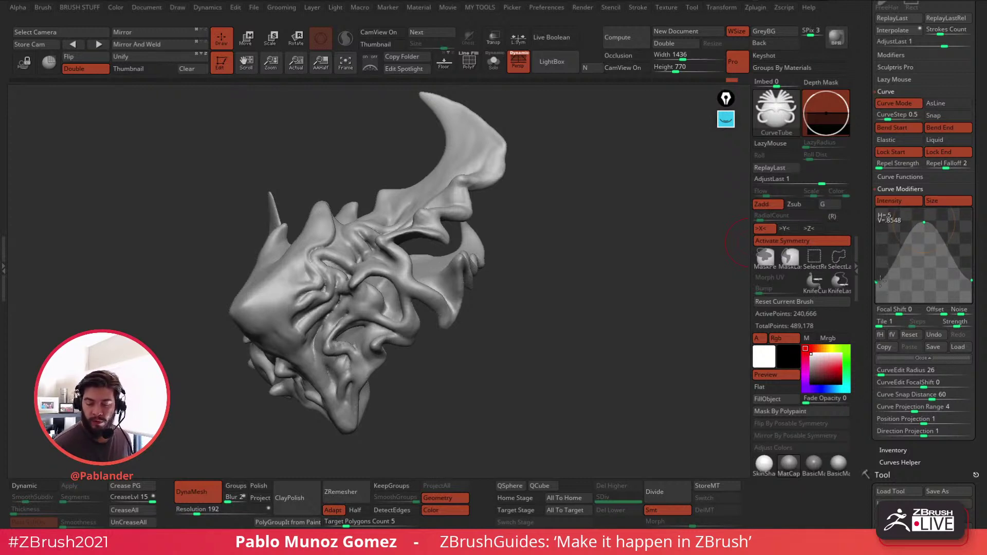
drag(488, 178, 543, 278)
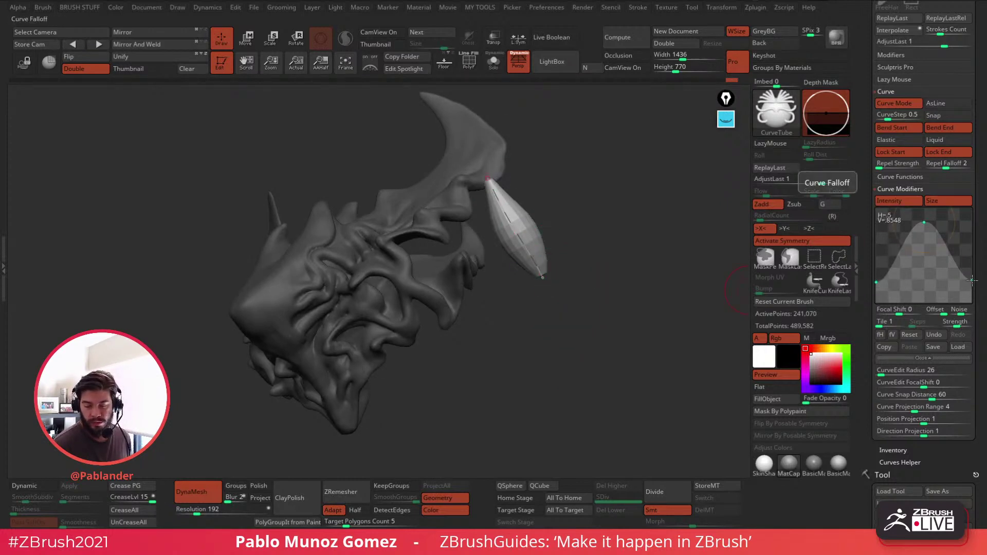
key(ctrl+z)
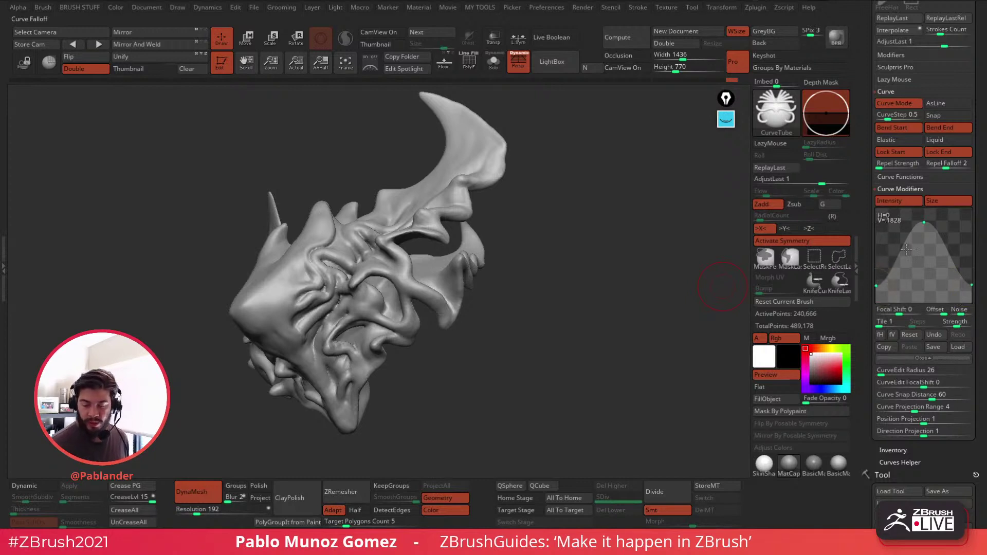
drag(495, 182, 564, 330)
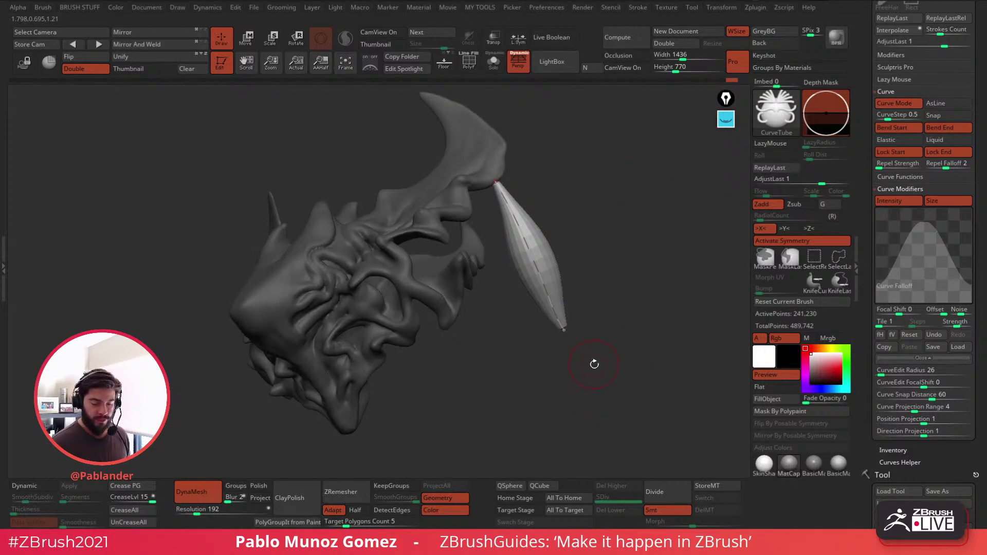
key(ctrl+z)
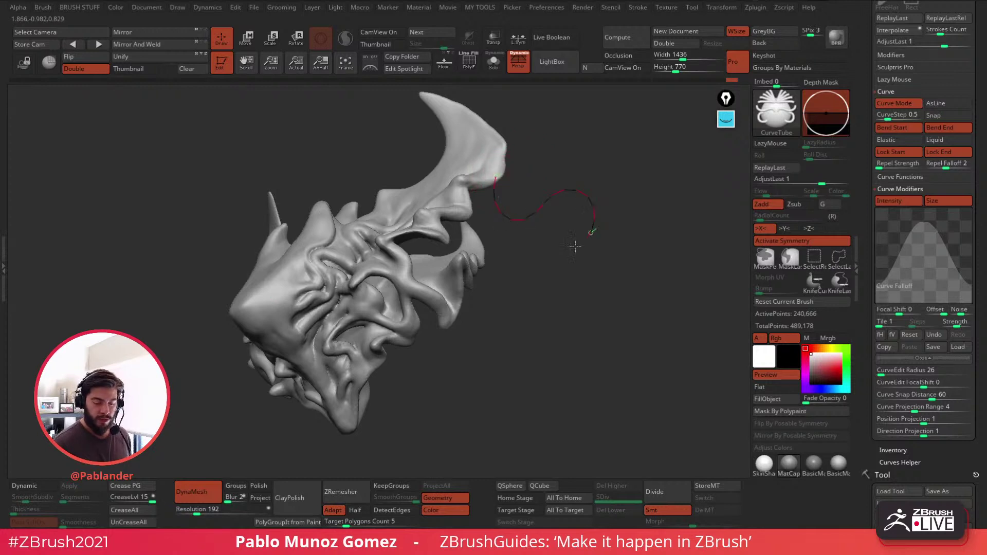
Step: Draw an S-shaped CurveTube winding outward and down from the rear fin
drag(575, 245, 537, 290)
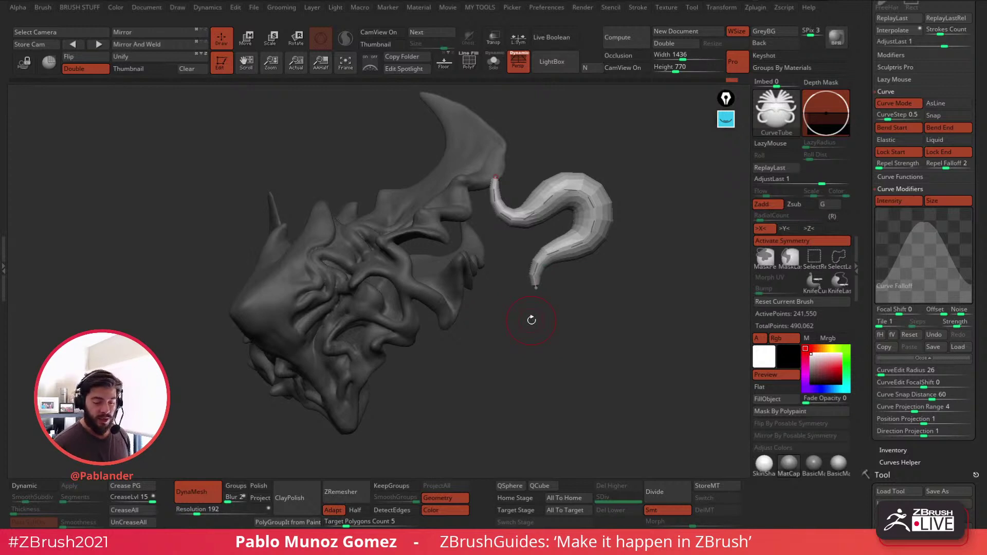
alt+drag(568, 307, 537, 322)
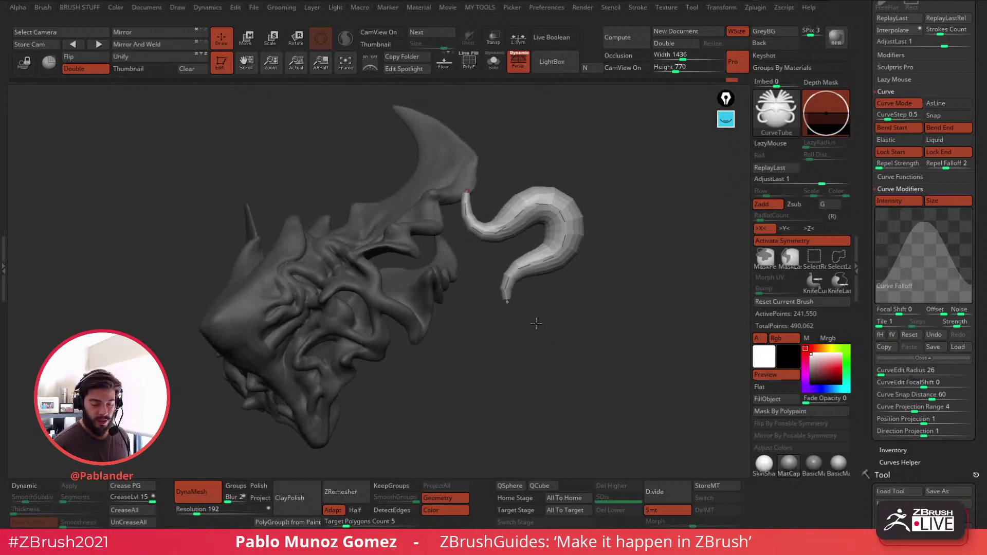
Step: Annotate beside the tube a blue chain of three circled joints with a label at its upper joint, and overlay a magenta curve
click(725, 122)
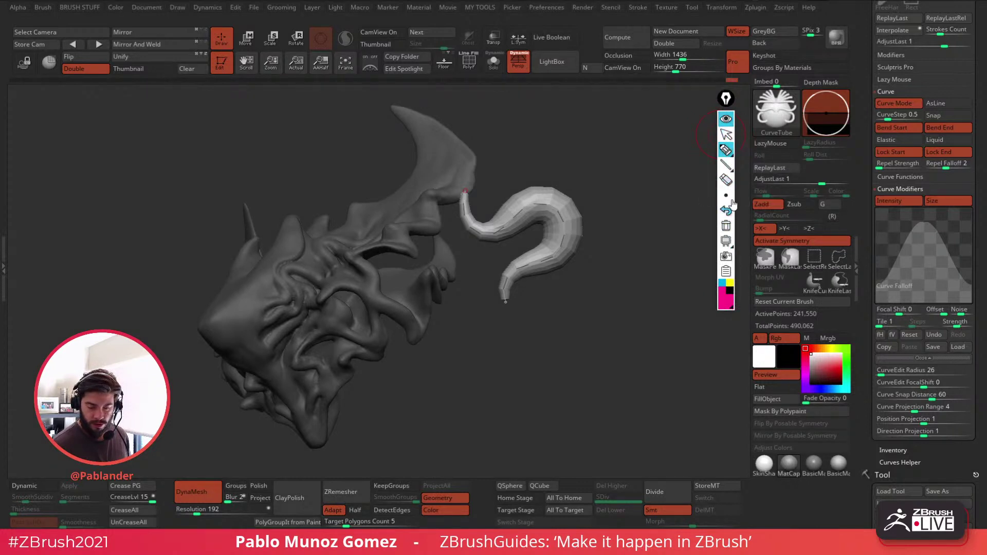
click(722, 283)
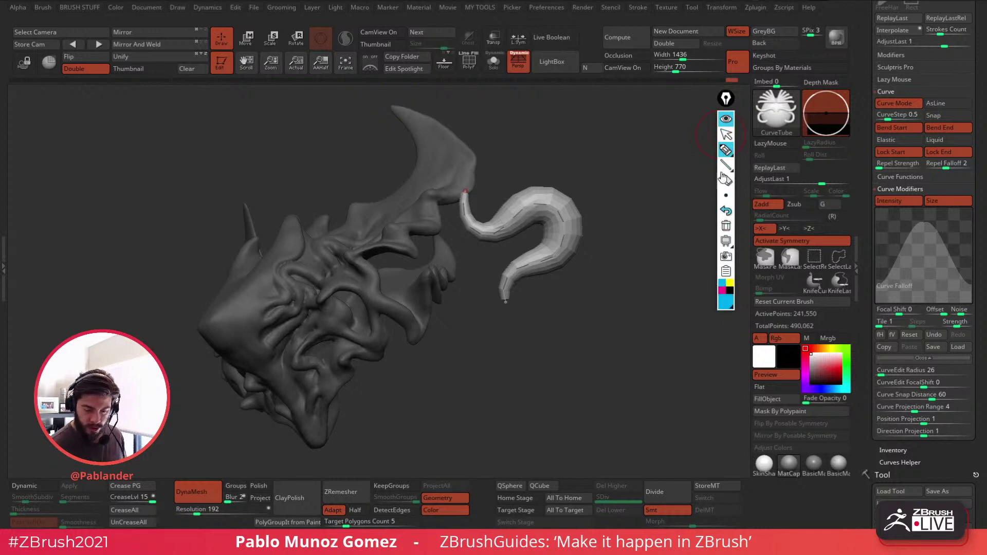
click(725, 120)
click(726, 121)
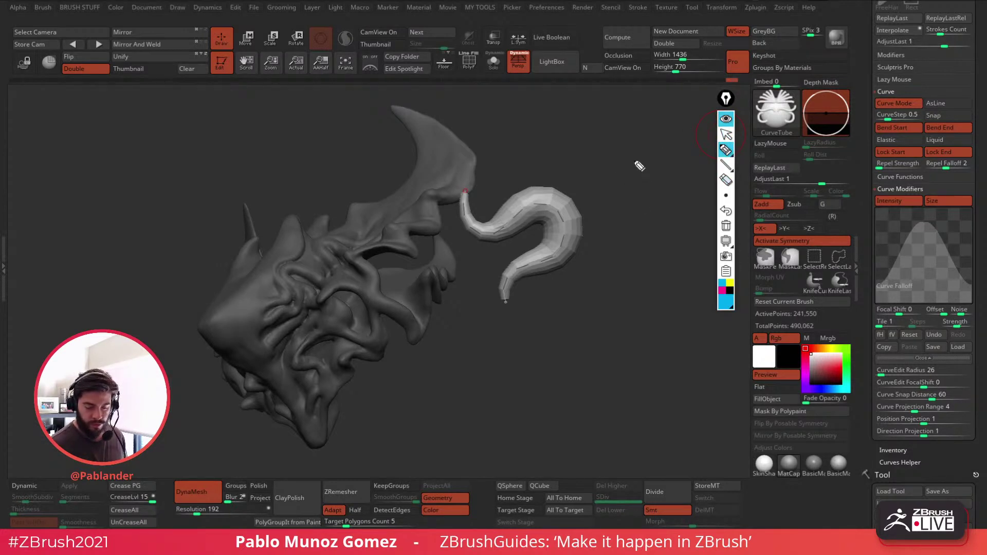
mouse_move(640, 158)
mouse_down()
mouse_move(615, 273)
mouse_move(620, 302)
mouse_move(679, 368)
mouse_move(671, 362)
mouse_up()
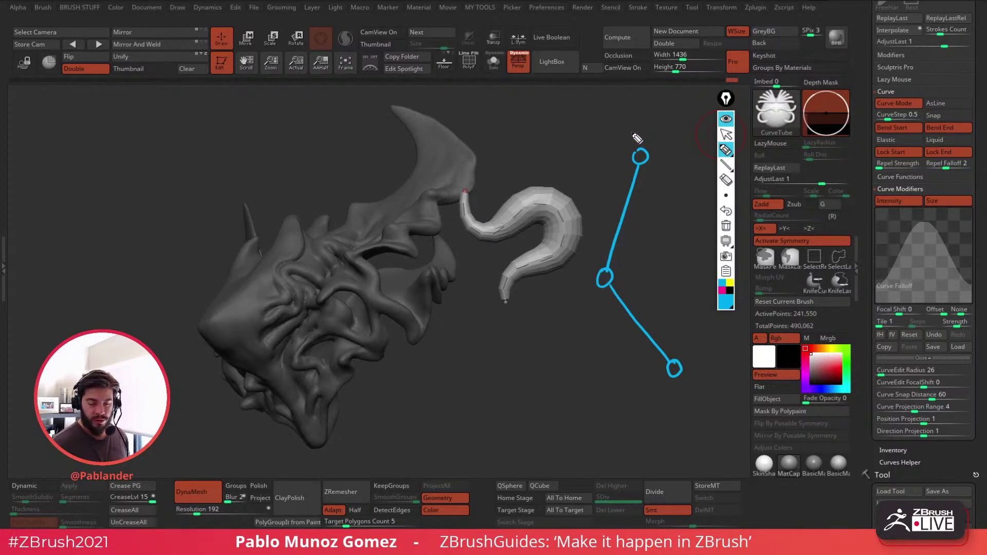
drag(637, 138, 660, 141)
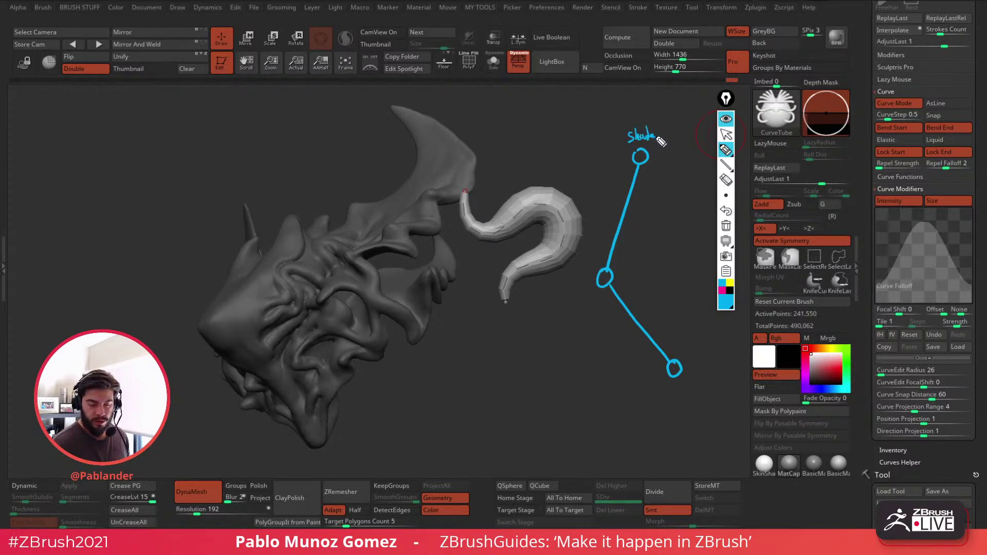
click(724, 290)
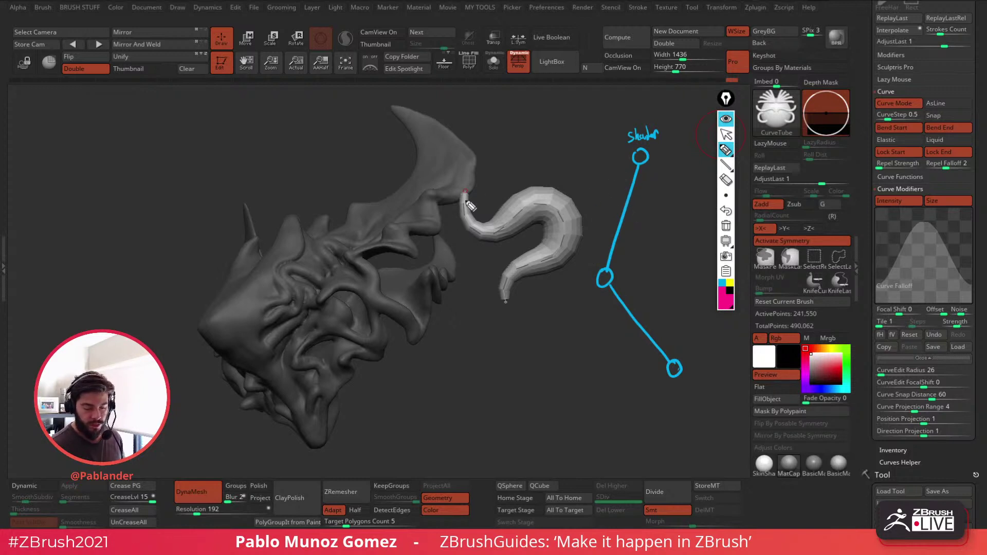
mouse_move(639, 160)
mouse_down()
mouse_move(617, 258)
mouse_move(670, 367)
mouse_up()
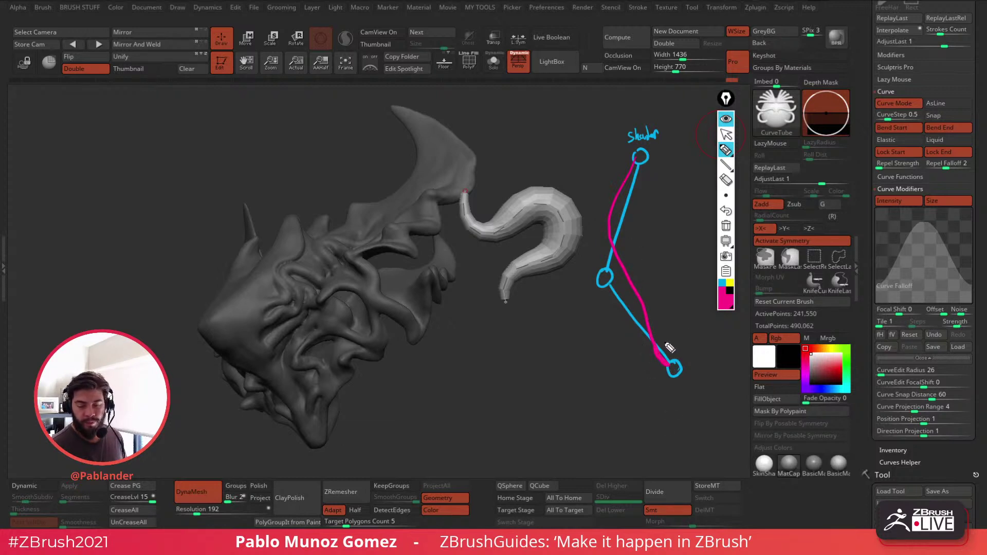
Step: Undo the magenta curve and annotate bundled magenta muscle strands from the upper joint to the lower bone and behind the middle joint
click(726, 211)
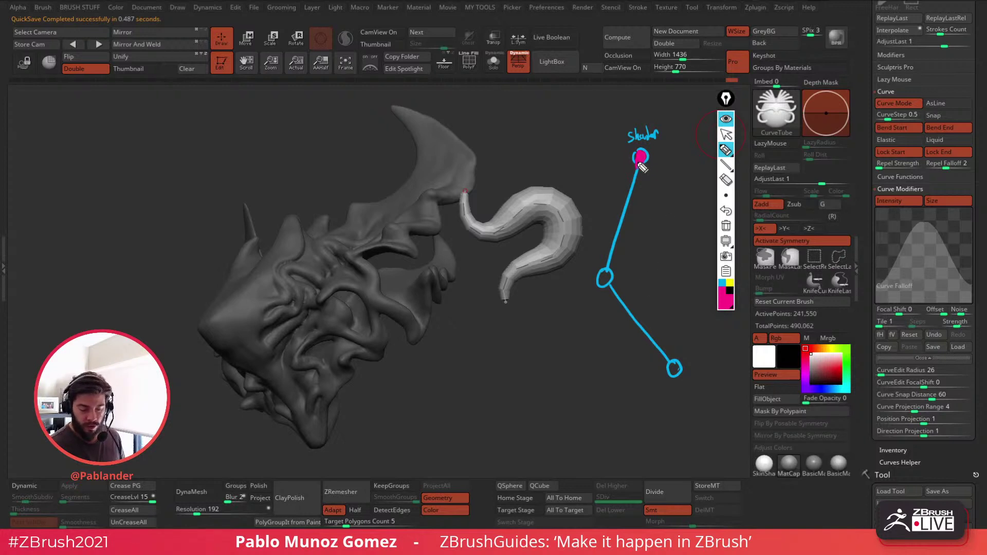
mouse_move(641, 166)
mouse_down()
mouse_move(656, 340)
mouse_move(642, 167)
mouse_move(641, 231)
mouse_move(652, 331)
mouse_move(645, 162)
mouse_move(650, 328)
mouse_move(650, 196)
mouse_move(662, 259)
mouse_move(656, 337)
mouse_up()
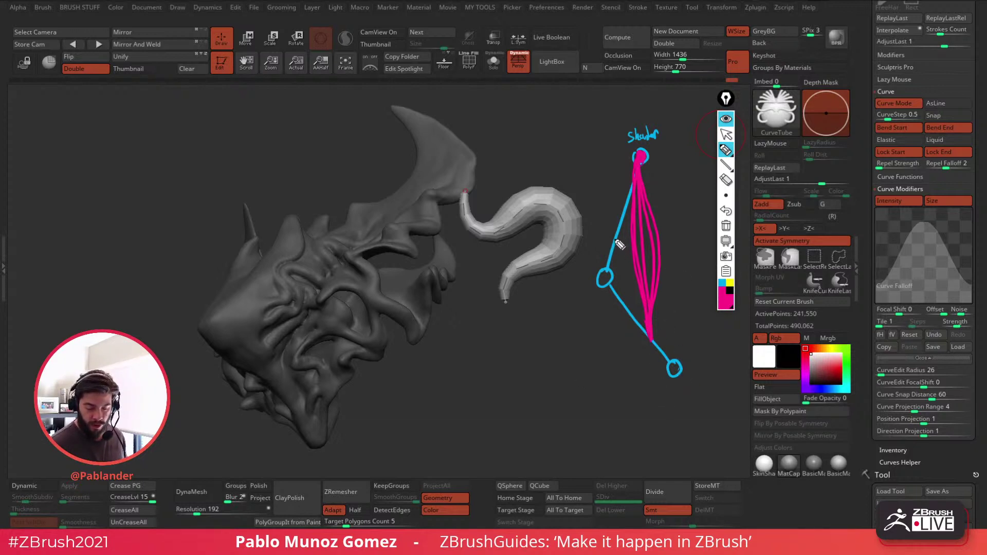
drag(621, 242, 640, 335)
drag(621, 221, 642, 337)
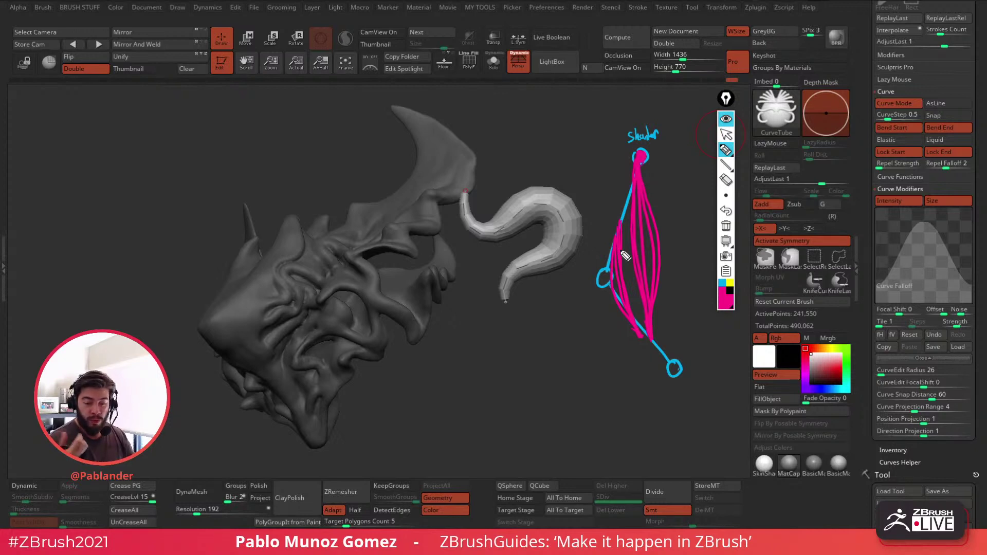
Step: Outline the joint-and-muscle annotation in yellow as a complete arm, from the shoulder lines down to the clawed hand
click(730, 286)
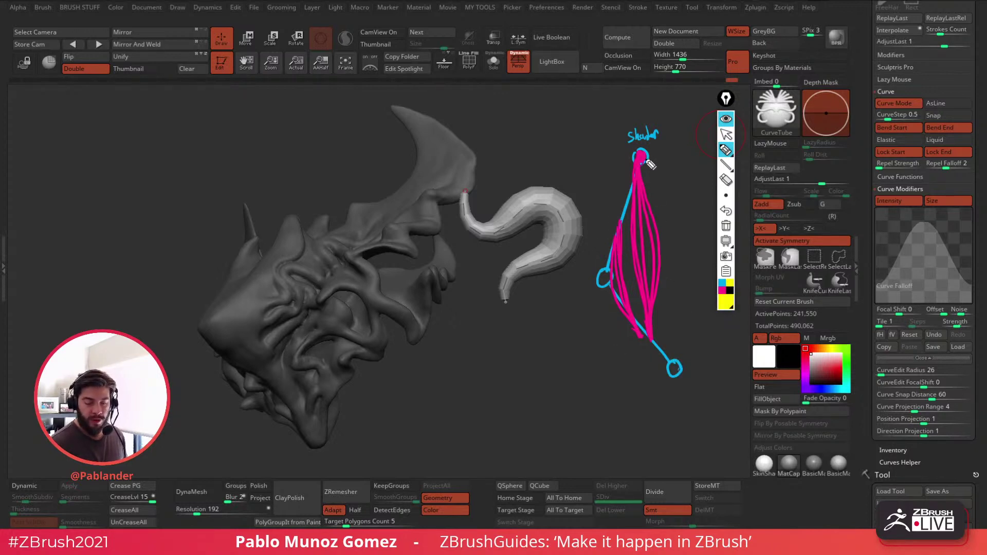
drag(639, 155, 623, 234)
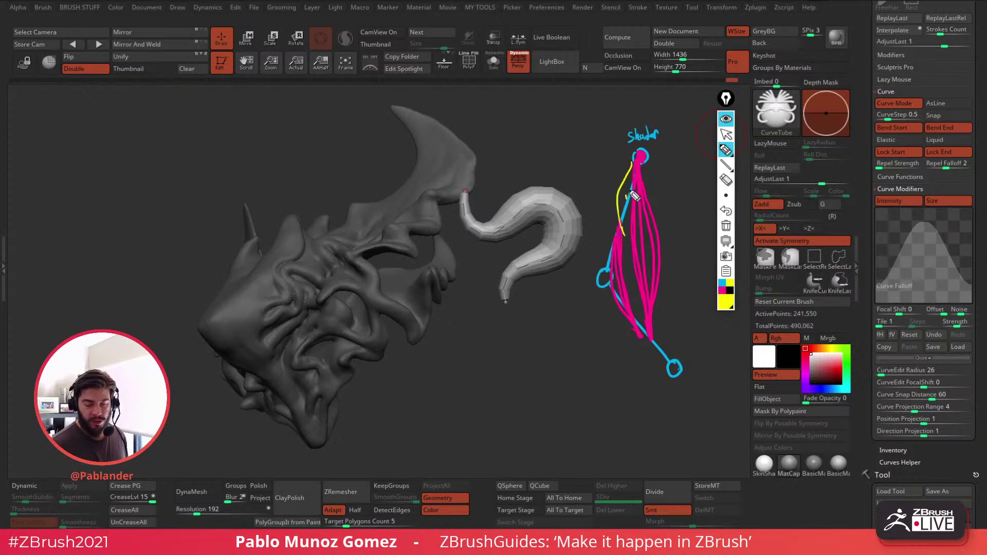
drag(647, 159, 646, 176)
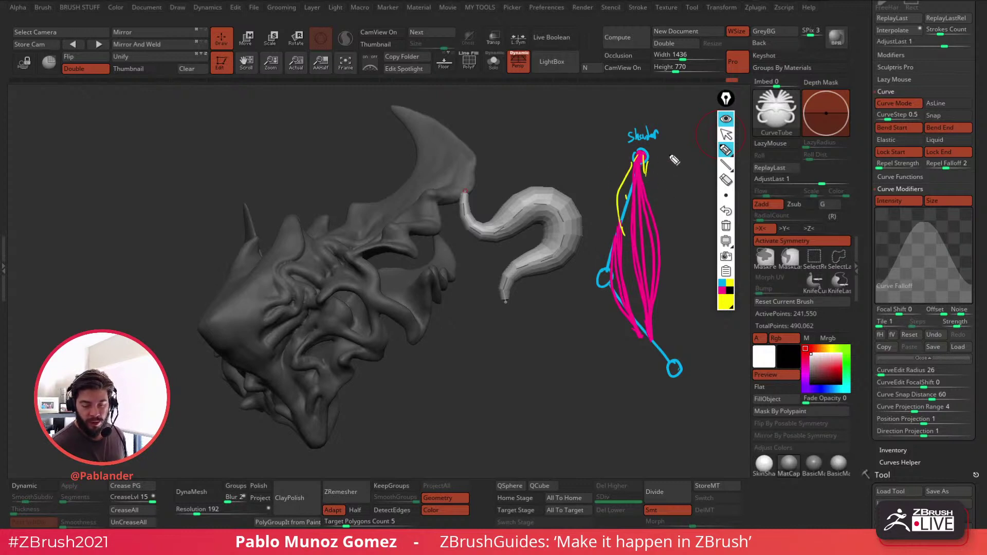
drag(677, 141, 630, 202)
drag(627, 125, 625, 205)
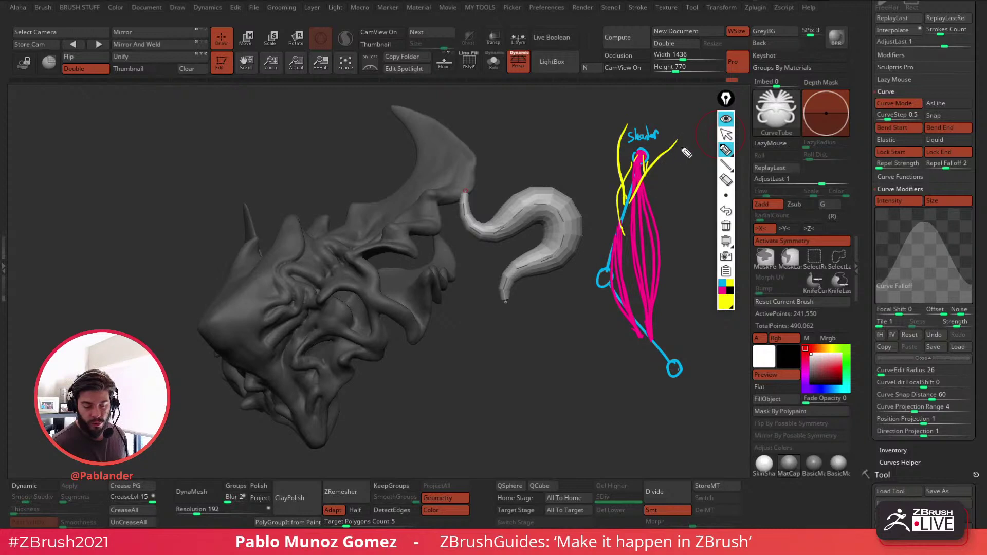
drag(681, 147, 632, 200)
drag(668, 167, 655, 337)
mouse_move(613, 159)
mouse_down()
mouse_move(617, 232)
mouse_move(599, 300)
mouse_move(638, 340)
mouse_move(663, 329)
mouse_move(681, 363)
mouse_move(653, 378)
mouse_move(652, 428)
mouse_up()
mouse_move(686, 366)
mouse_down()
mouse_move(697, 385)
mouse_move(671, 442)
mouse_move(657, 419)
mouse_move(668, 336)
mouse_move(658, 282)
mouse_move(668, 309)
mouse_up()
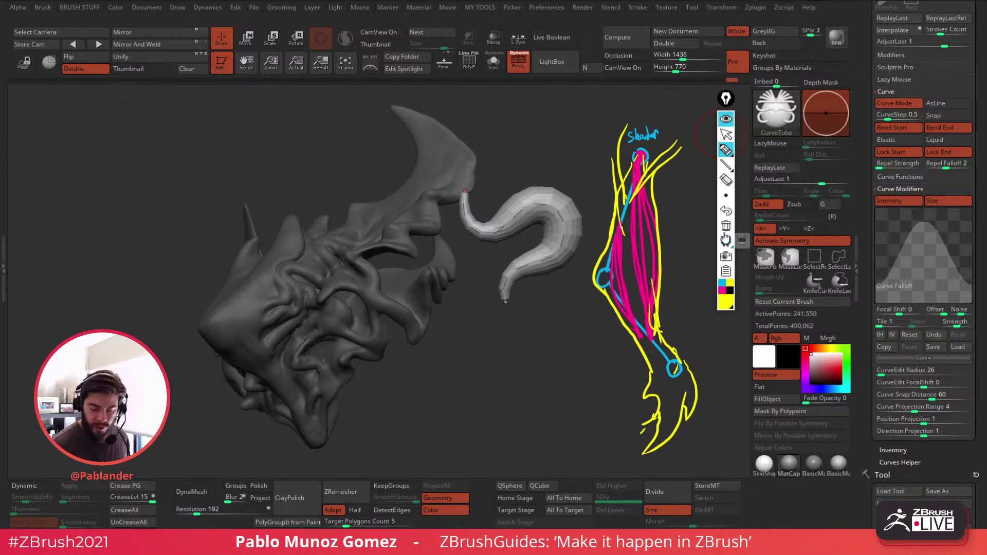
Step: Clear all the annotations, close the drawing tools, and remove the winding tube from the rear fin
click(726, 226)
click(726, 126)
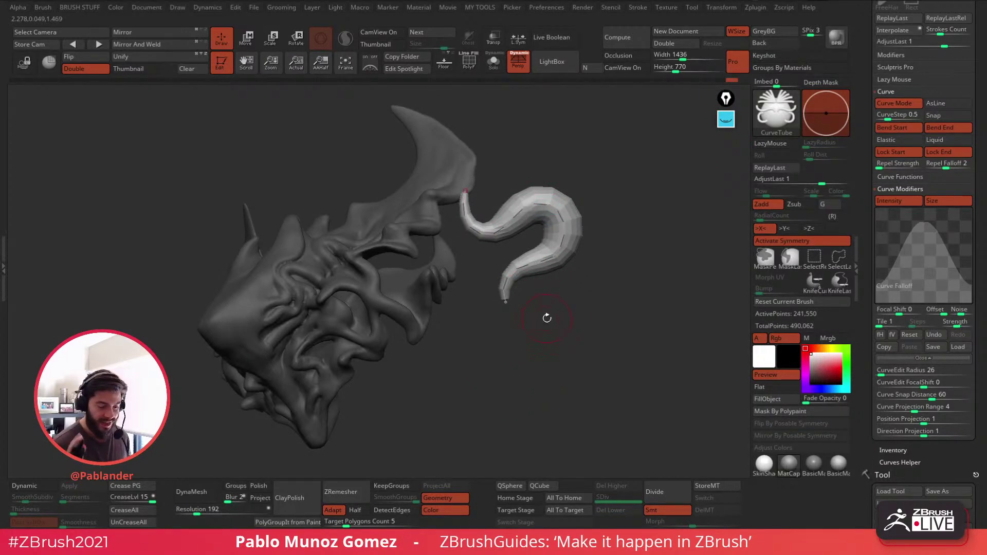
ctrl+drag(546, 318, 584, 310)
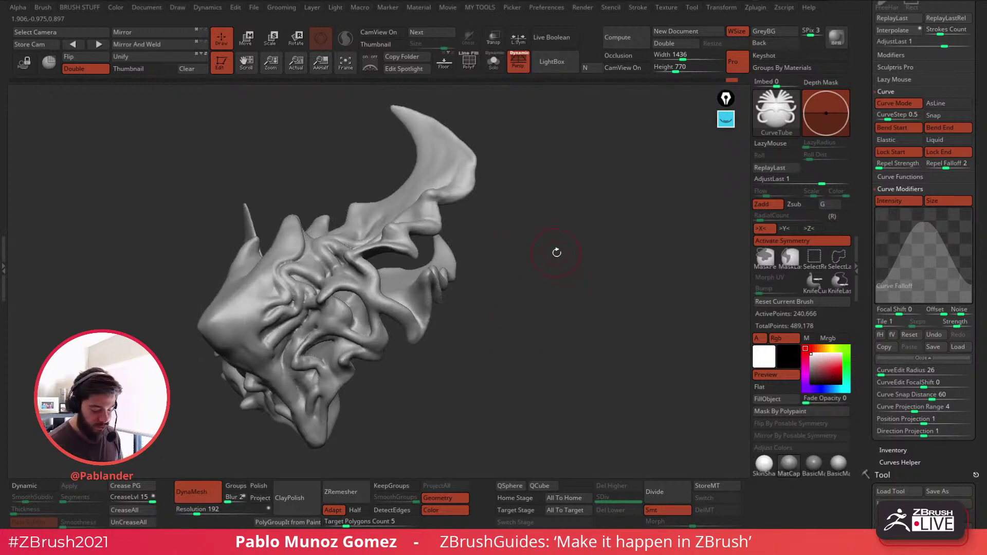
drag(567, 240, 564, 247)
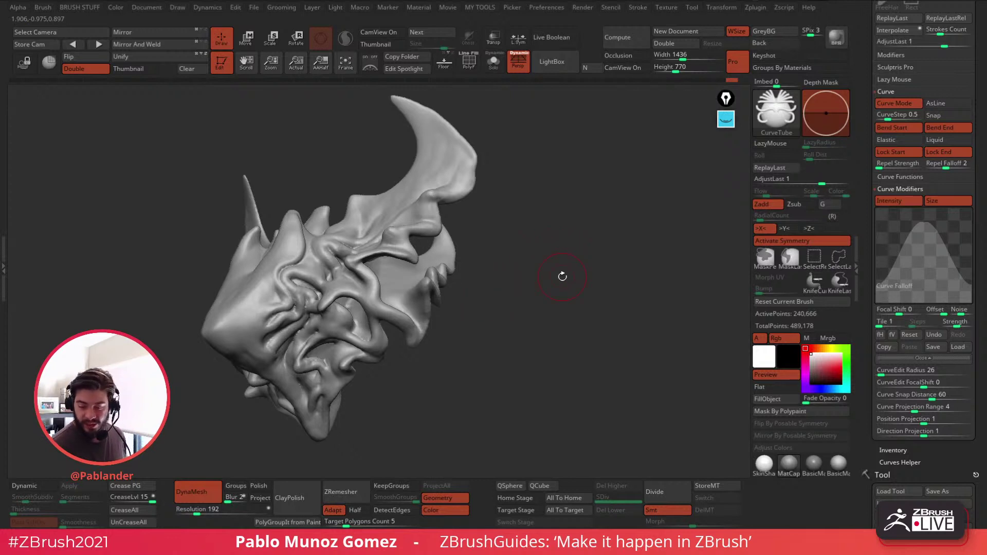
Step: Turn on AsLine for the curve stroke, then test and undo a straight tube off the rear fin
drag(945, 103, 953, 133)
click(952, 131)
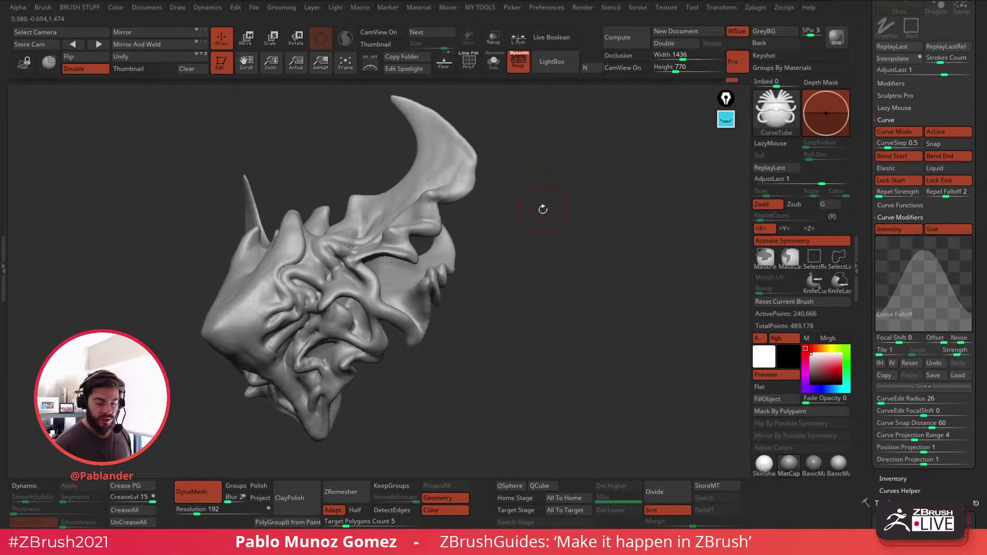
drag(459, 190, 526, 321)
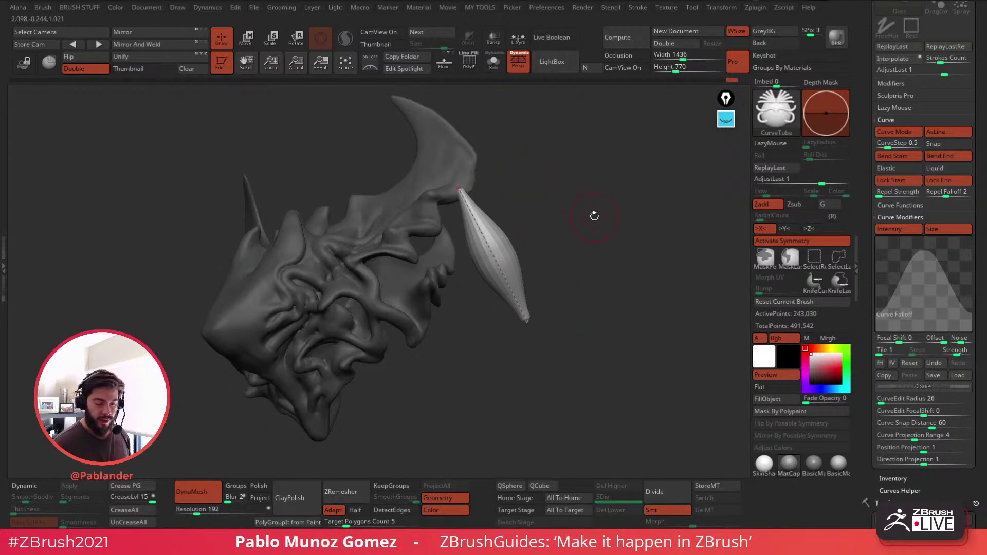
key(ctrl+z)
Step: Reduce the Draw Size, try thin straight tubes running down from the rear fin, and undo them
key(space)
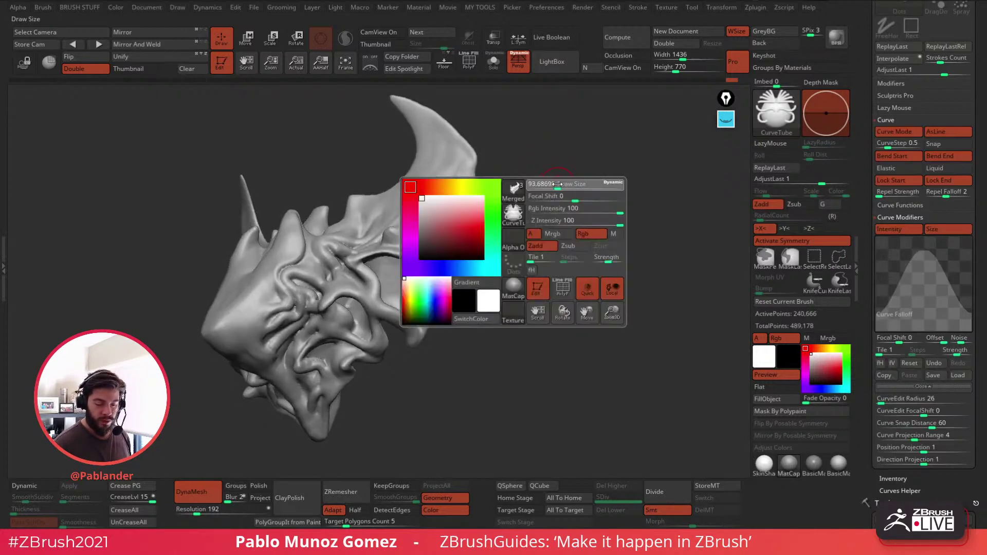
drag(457, 193, 499, 356)
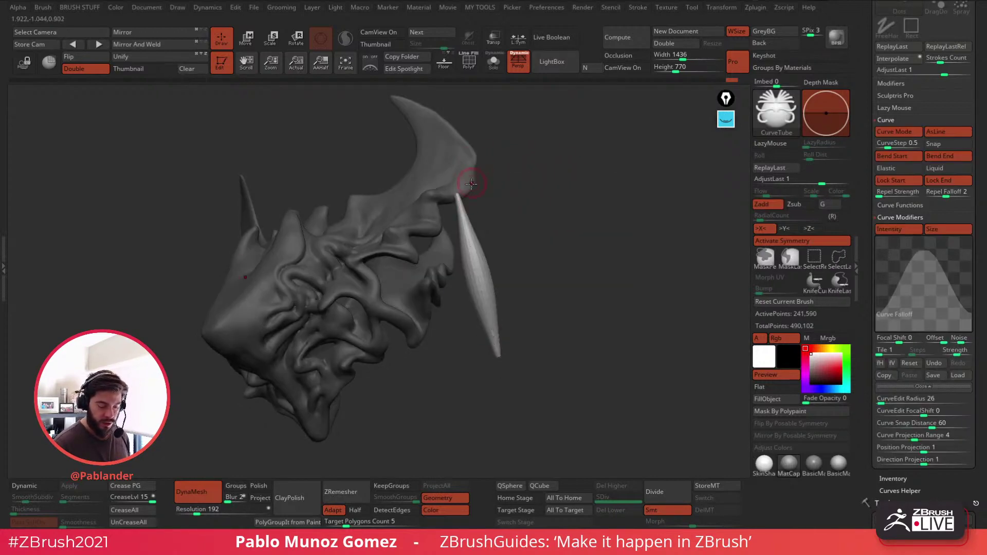
drag(467, 183, 499, 351)
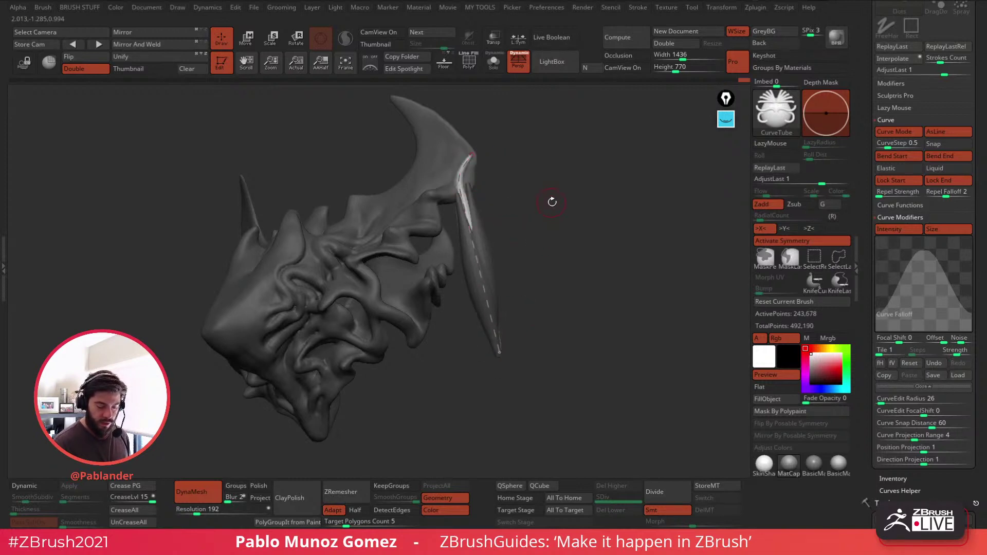
drag(551, 198, 423, 312)
drag(390, 352, 540, 257)
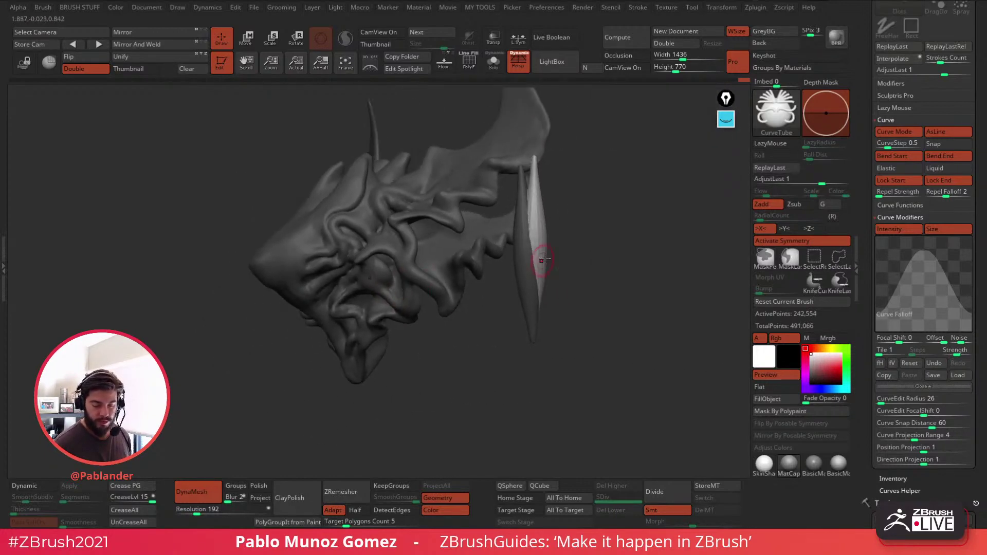
key(ctrl+z)
drag(586, 296, 593, 300)
mouse_move(531, 320)
mouse_down()
mouse_move(545, 308)
mouse_move(535, 289)
mouse_move(566, 291)
mouse_up()
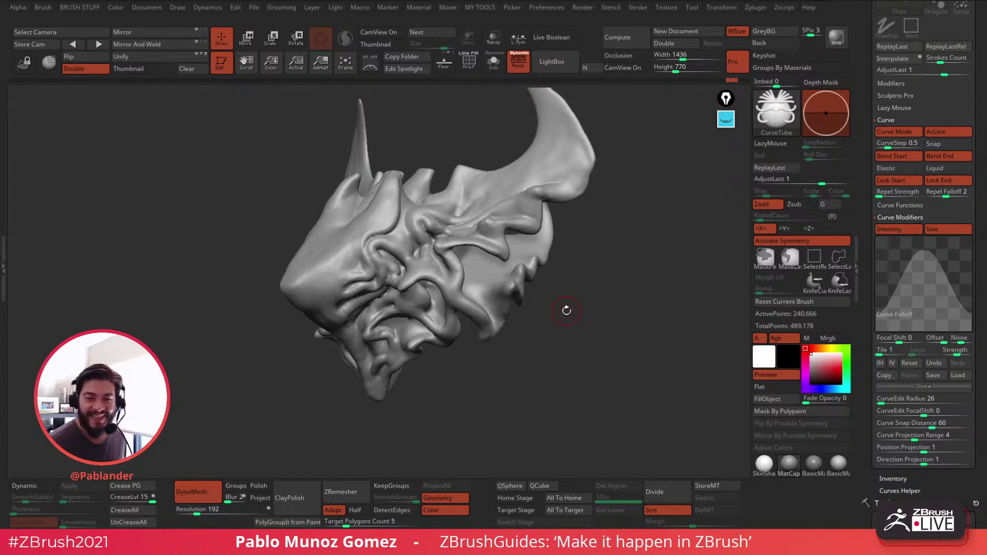
mouse_move(584, 276)
mouse_down()
mouse_move(602, 286)
mouse_move(594, 280)
mouse_move(593, 316)
mouse_move(586, 308)
mouse_up()
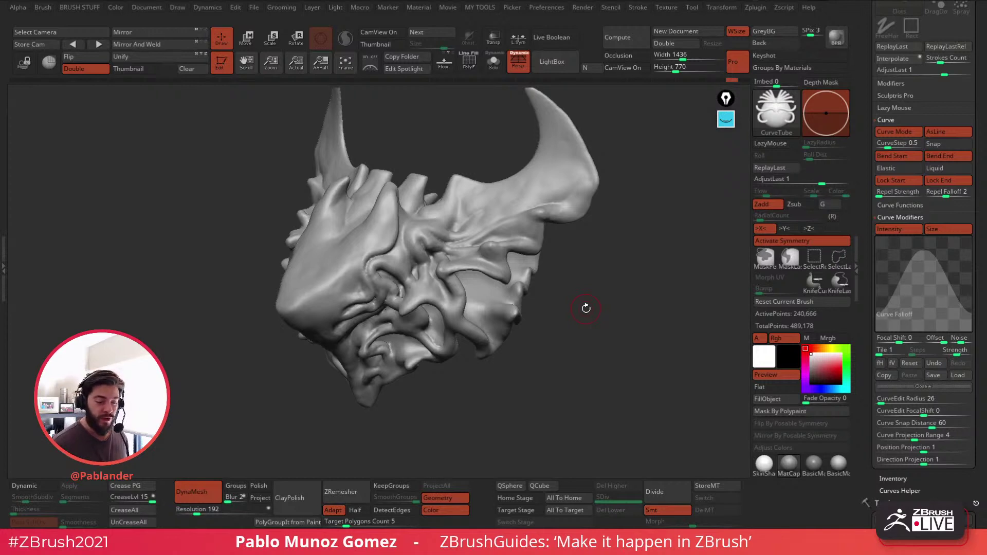
mouse_move(586, 308)
mouse_down()
mouse_move(586, 277)
mouse_move(570, 280)
mouse_up()
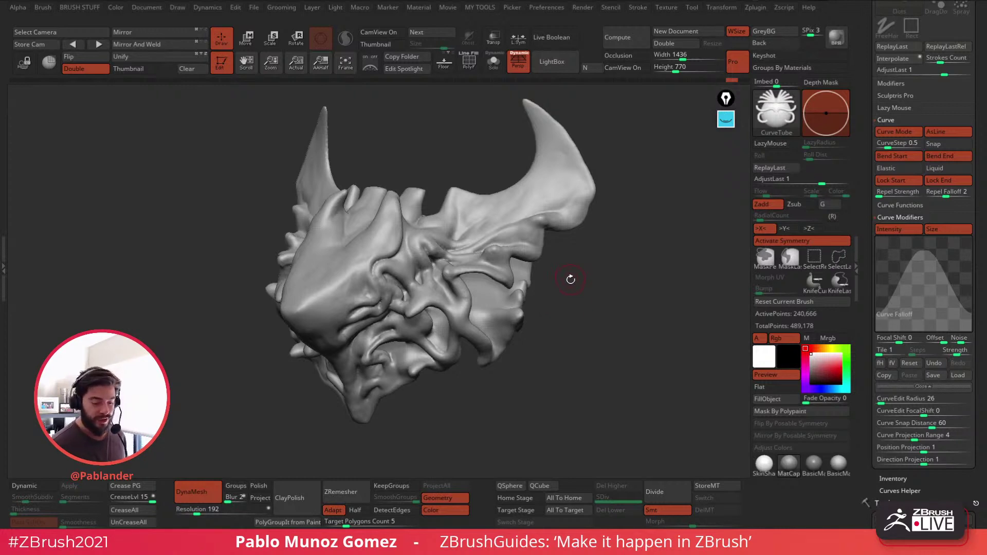
mouse_move(571, 282)
mouse_down()
mouse_move(571, 298)
mouse_move(560, 293)
mouse_up()
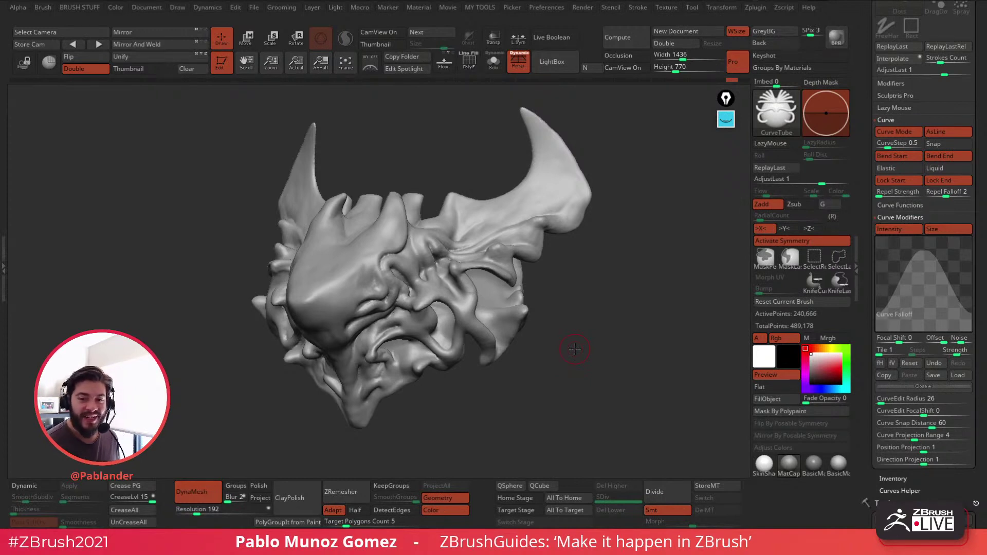
drag(585, 304, 589, 319)
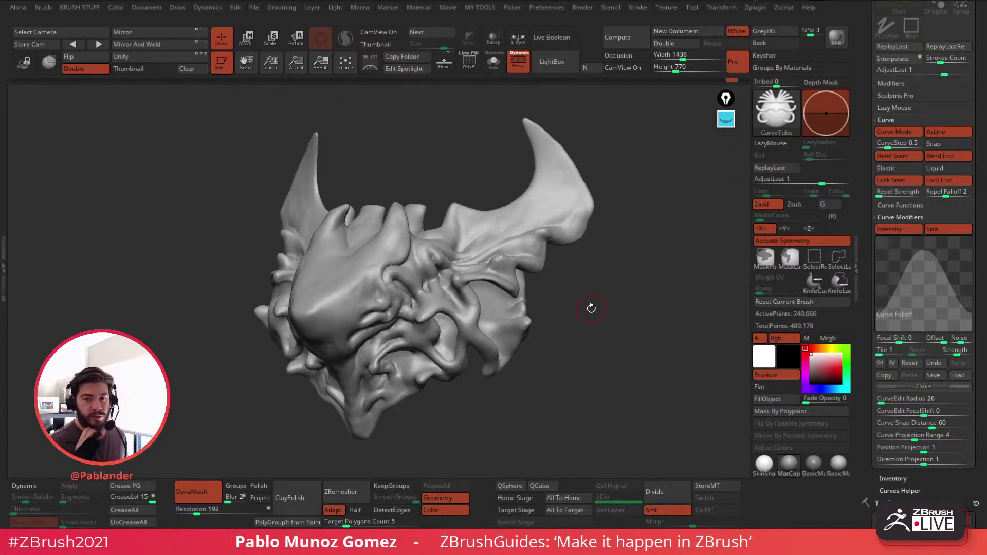
drag(569, 293, 551, 297)
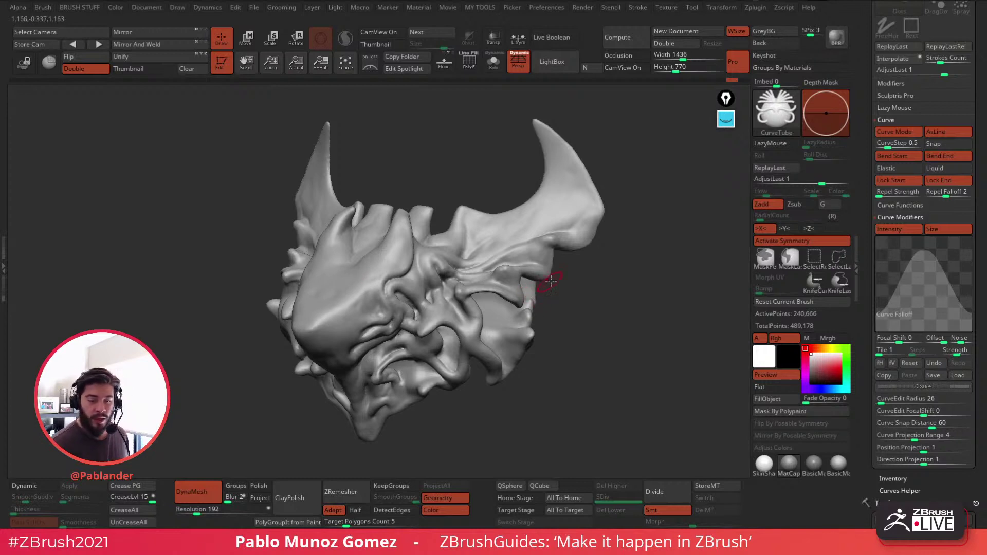
drag(553, 339, 563, 320)
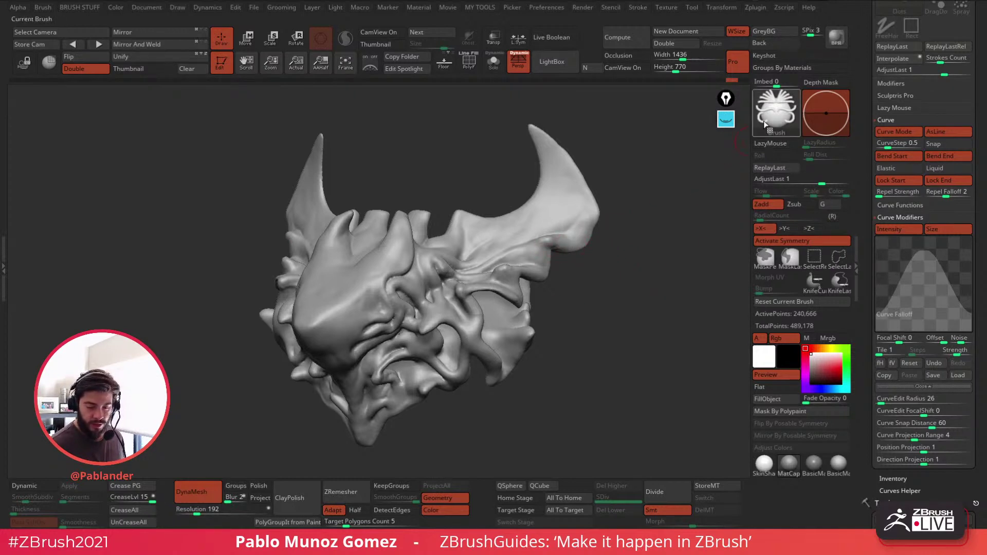
Step: Switch the active tool to a Sphere3D and convert it to a PolyMesh3D
scroll(864, 160, up, 3)
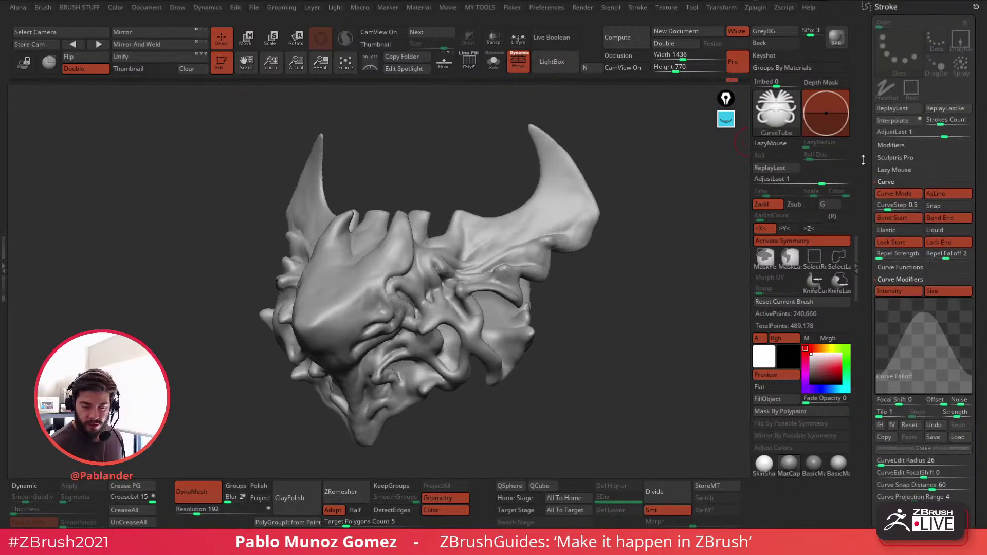
drag(865, 108, 867, 137)
click(889, 7)
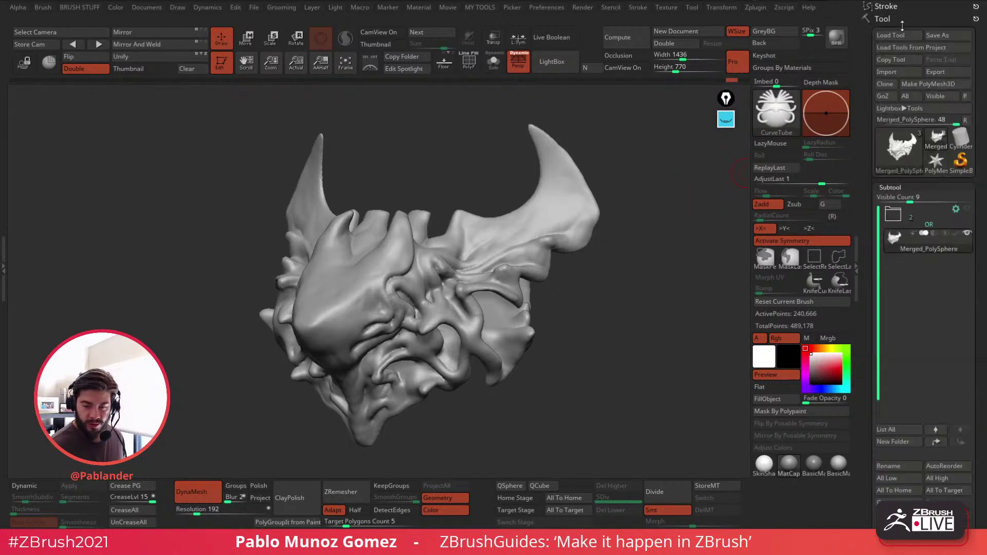
click(900, 149)
click(581, 212)
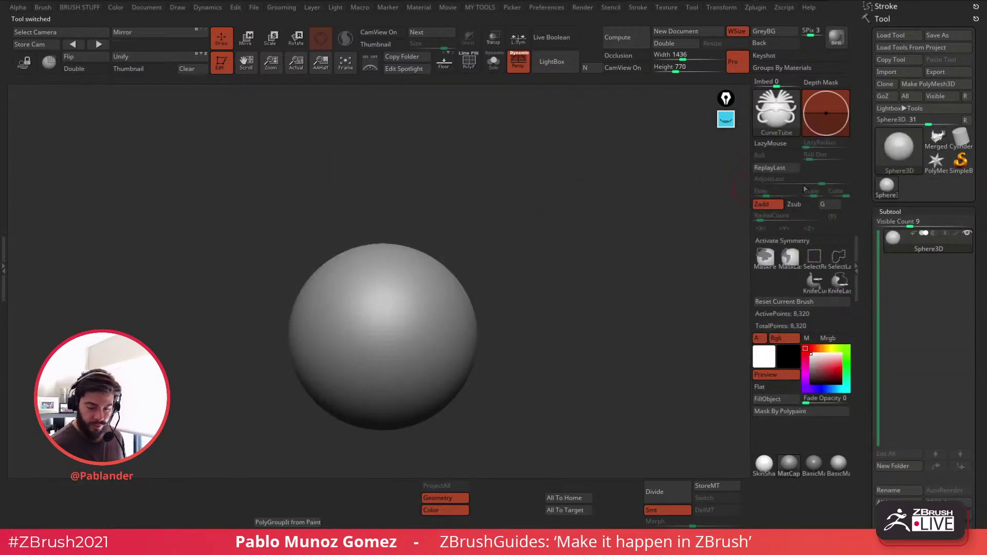
click(928, 84)
Step: Draw three straight CurveTubes from separate points on the sphere's upper surface to one shared tip outside it
alt+drag(549, 261, 578, 216)
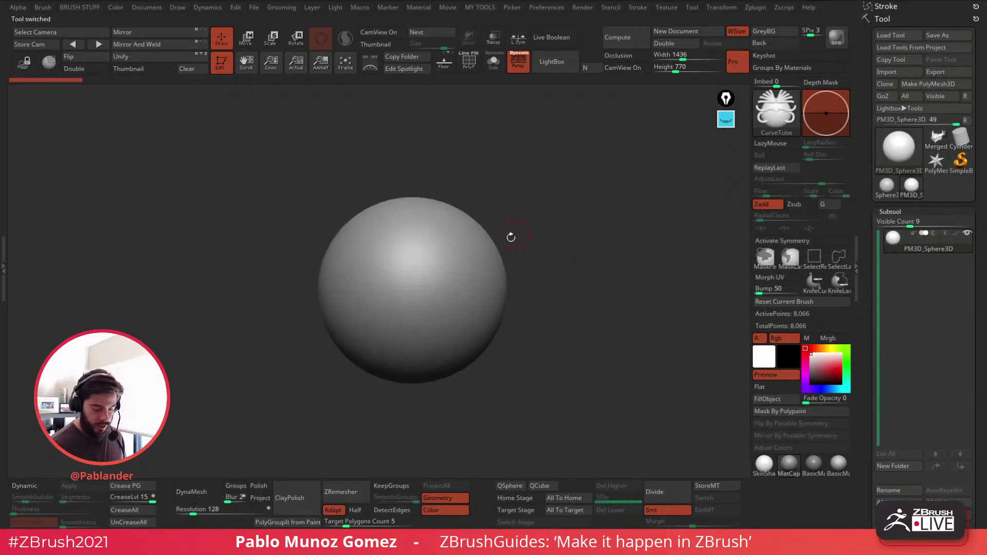
alt+drag(493, 212, 428, 260)
drag(375, 283, 507, 161)
click(397, 352)
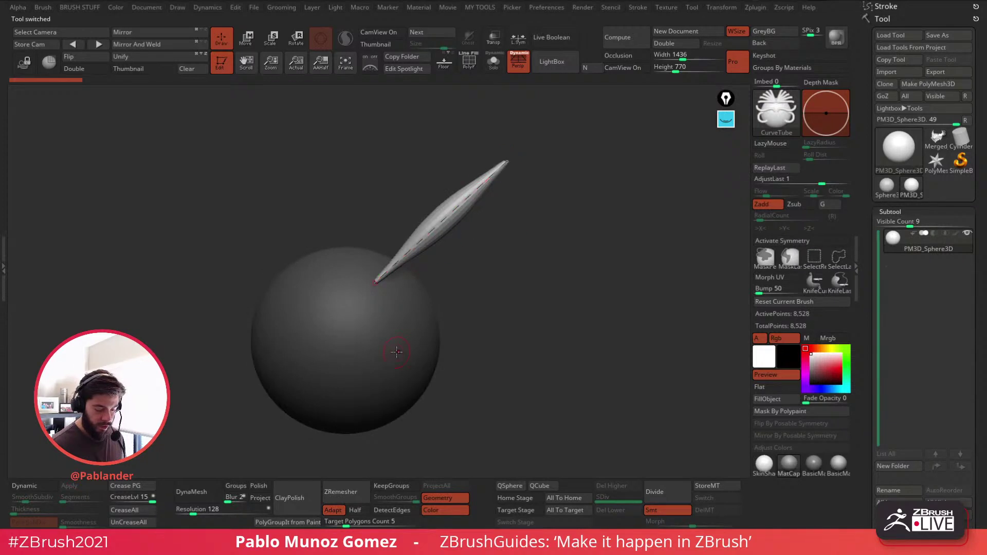
drag(394, 335, 505, 161)
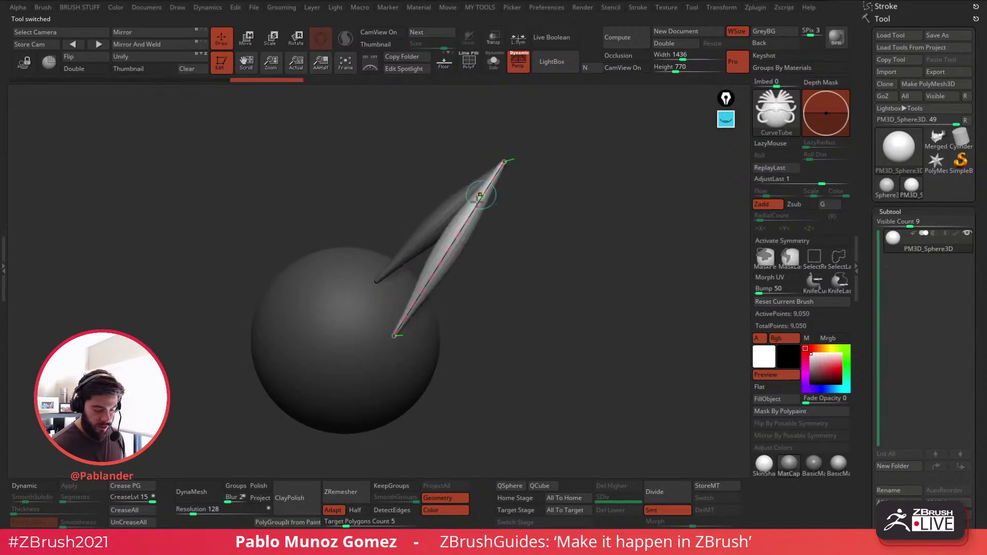
click(318, 338)
drag(319, 292, 503, 162)
click(424, 343)
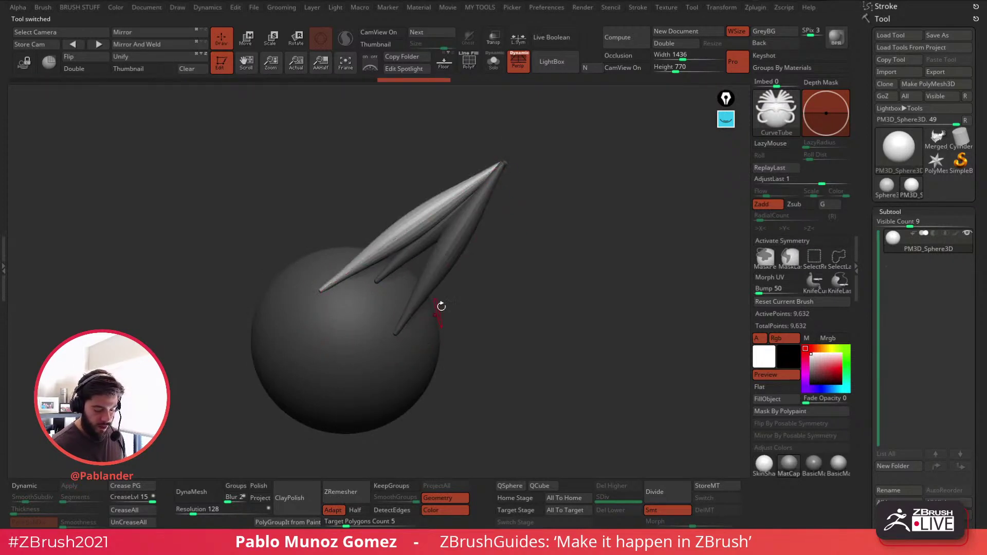
Step: Add two more straight tubes from the sphere to the same tip, adjusting the Draw Size between them
drag(382, 306, 505, 163)
key(space)
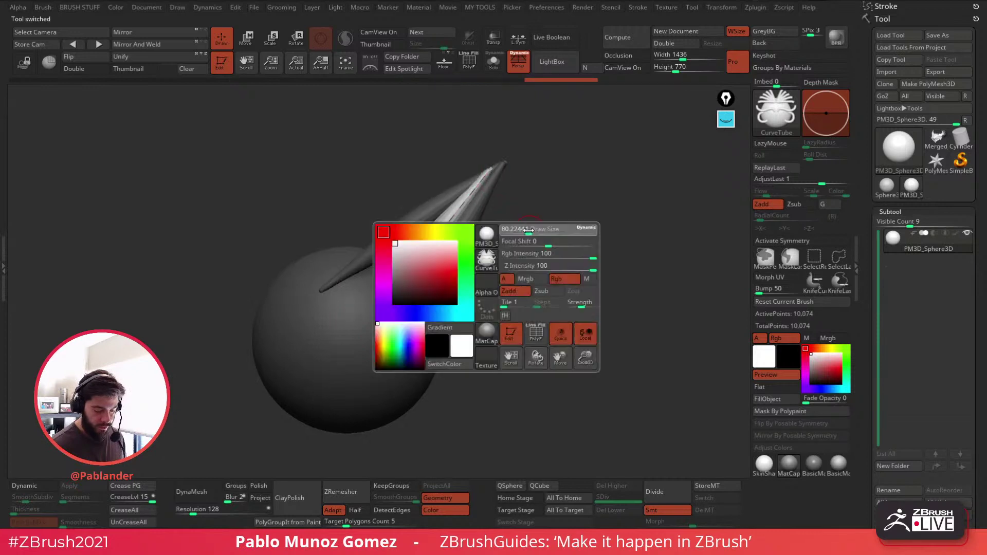
click(456, 261)
drag(311, 272, 503, 163)
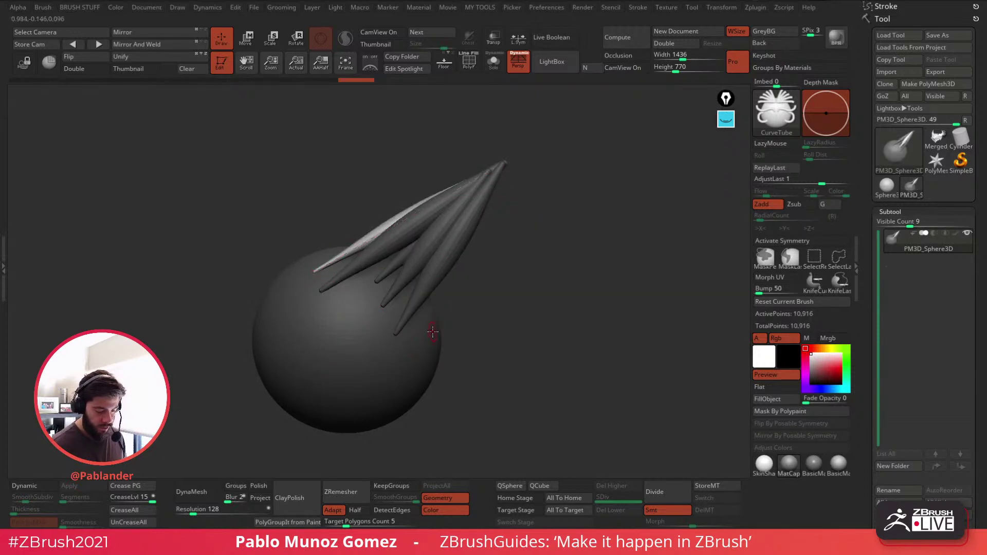
click(416, 360)
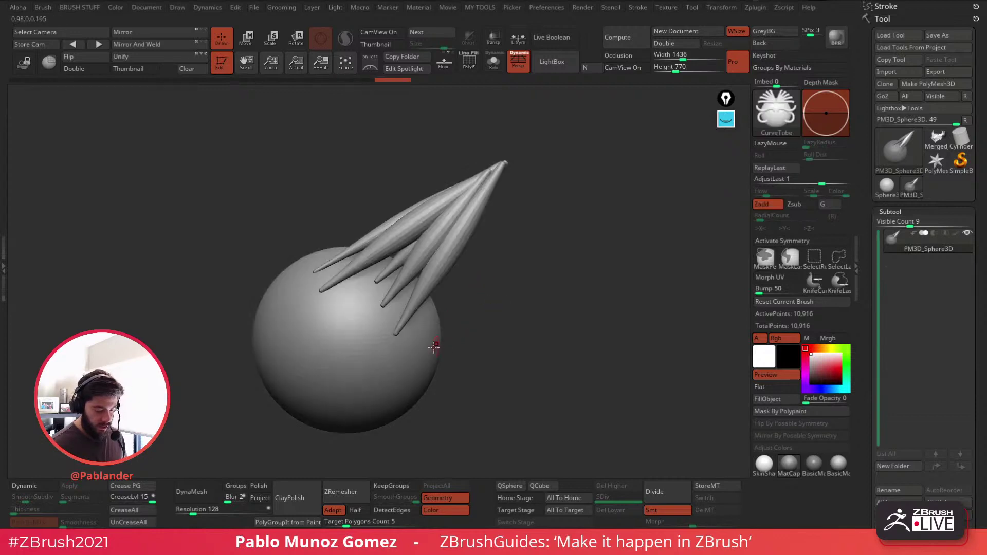
Step: Hide the sphere, delete the hidden geometry so only the tube bundle remains, and Unify the bundle
ctrl+shift+click(434, 352)
ctrl+shift+click(492, 331)
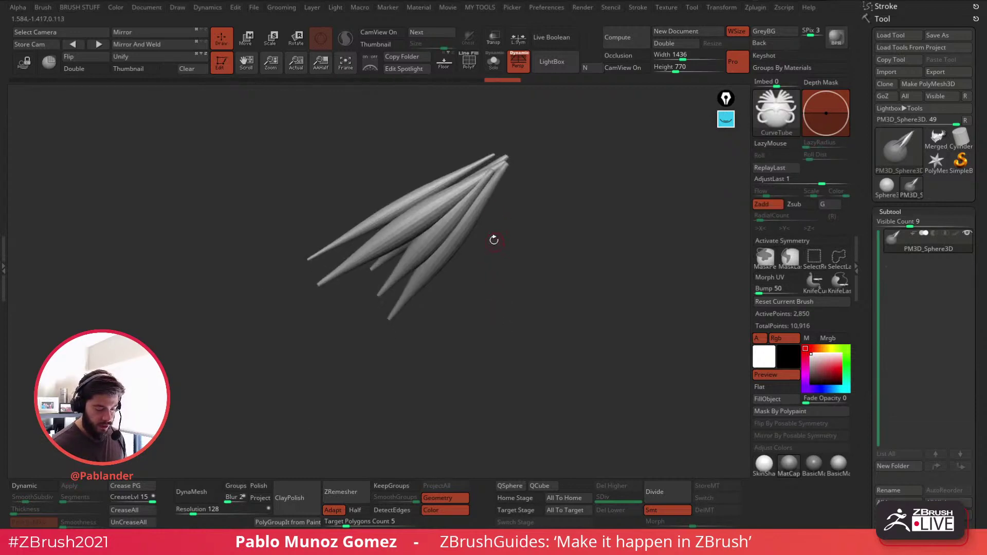
key(shift+space)
click(514, 226)
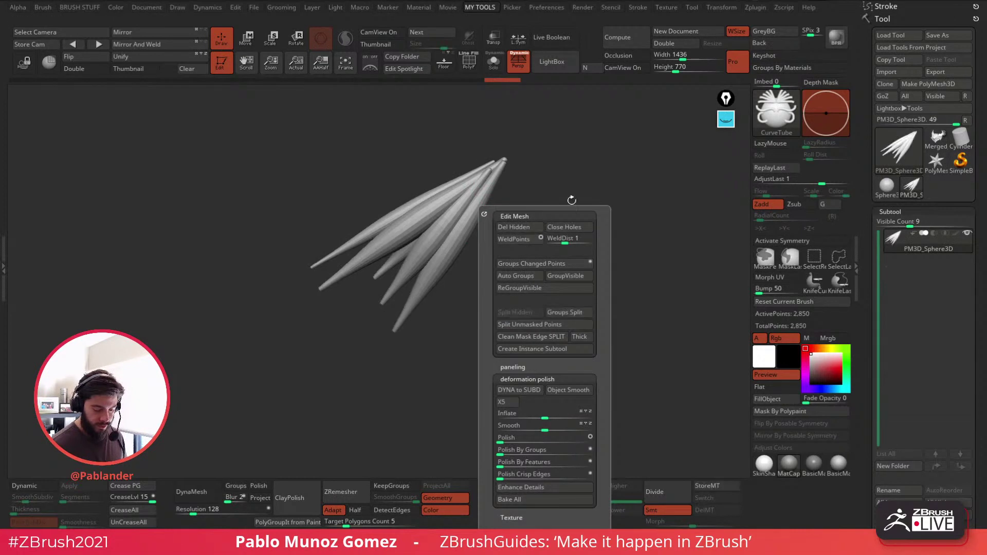
click(121, 57)
drag(371, 222, 530, 196)
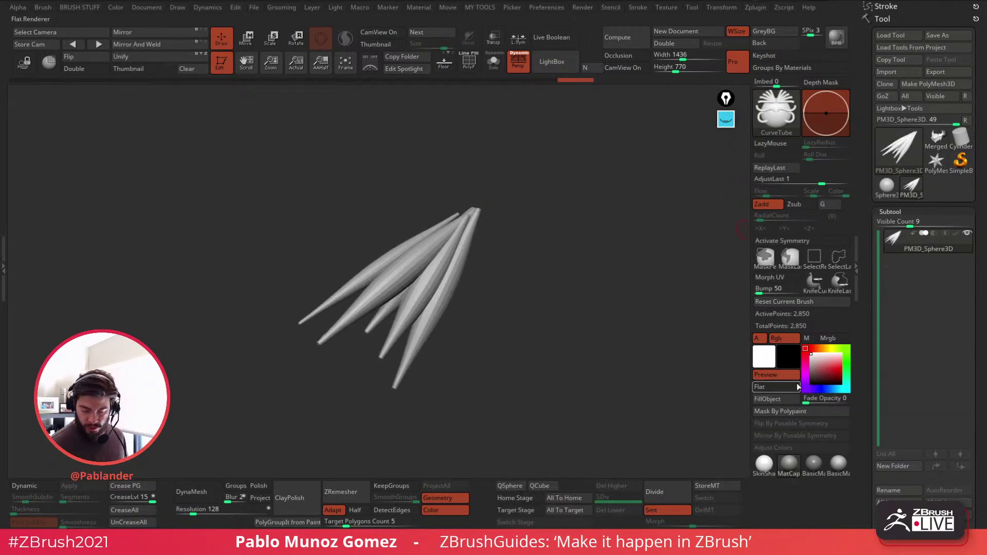
Step: Set the material of the tube strands to ToyPlastic
click(764, 464)
click(764, 464)
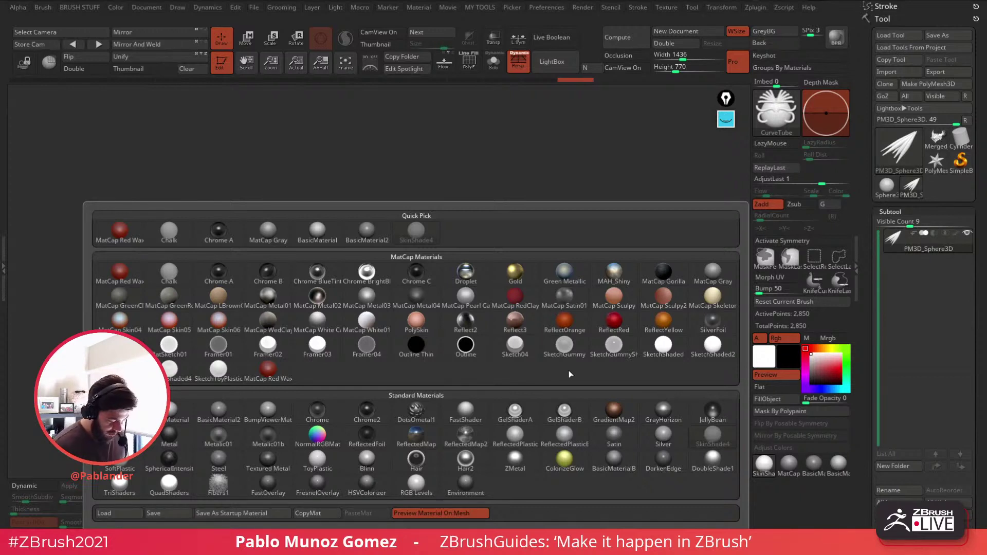
click(319, 461)
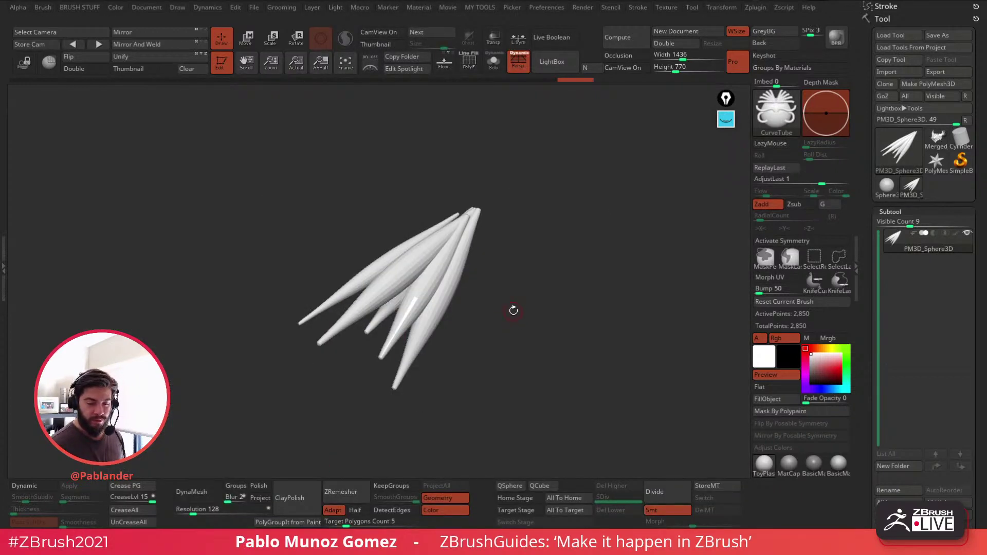
Step: Save the customised CurveTube brush as a new brush named muscles
click(42, 8)
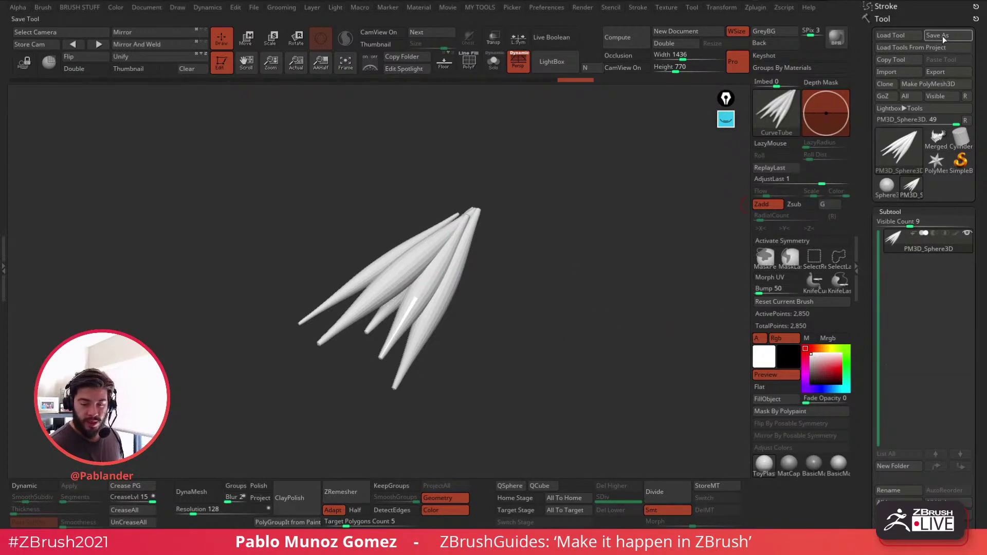
click(769, 112)
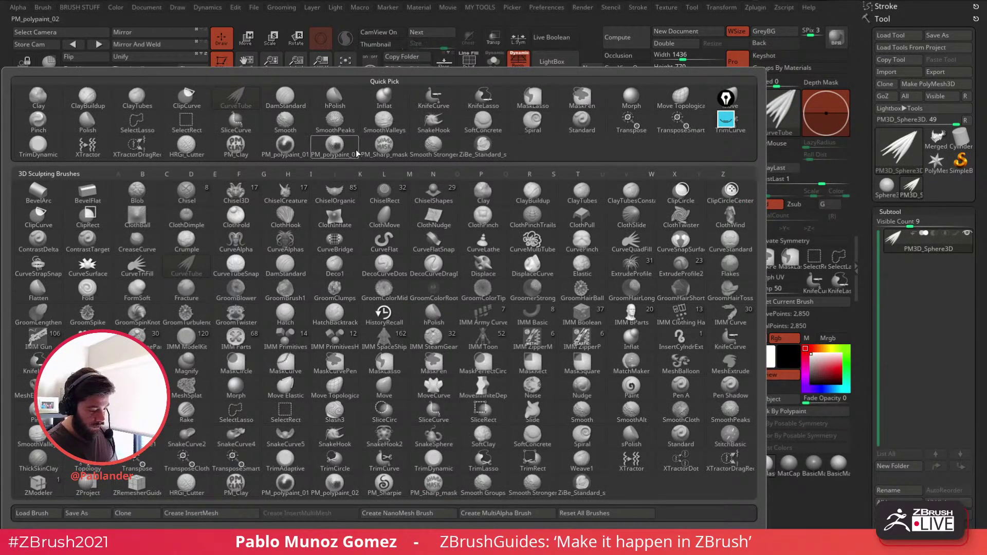
click(82, 513)
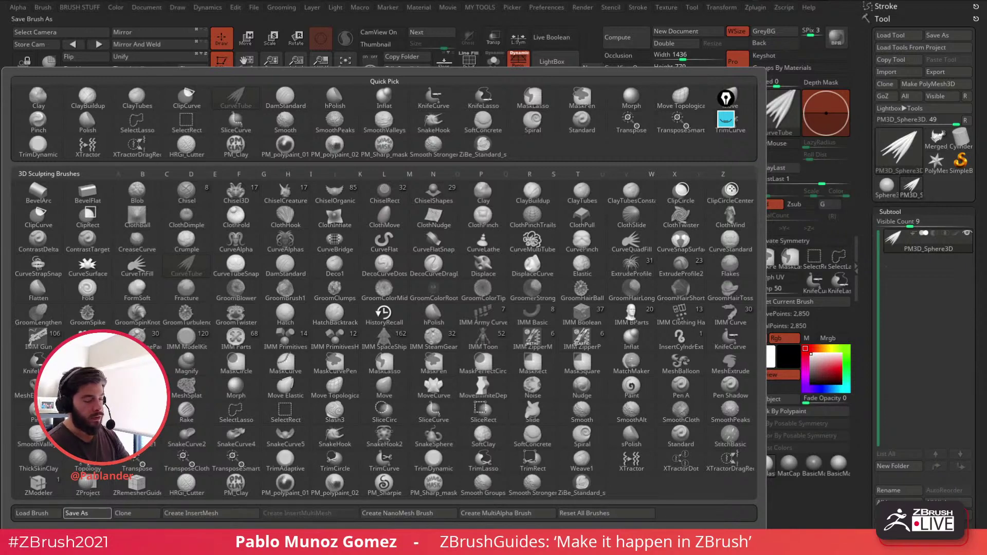
key(Return)
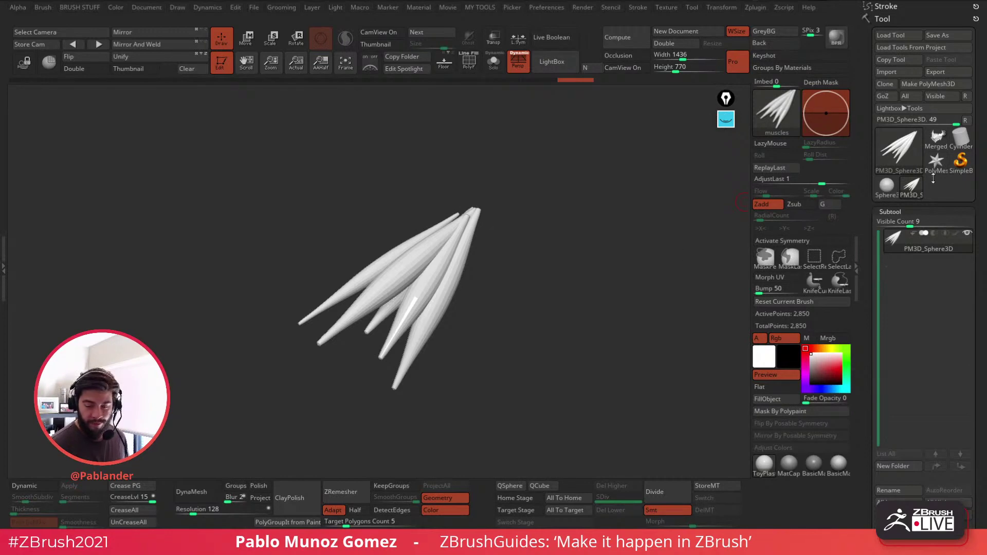
Step: Switch to the Merged_PolySphere creature head model and undo the trial stroke
click(937, 139)
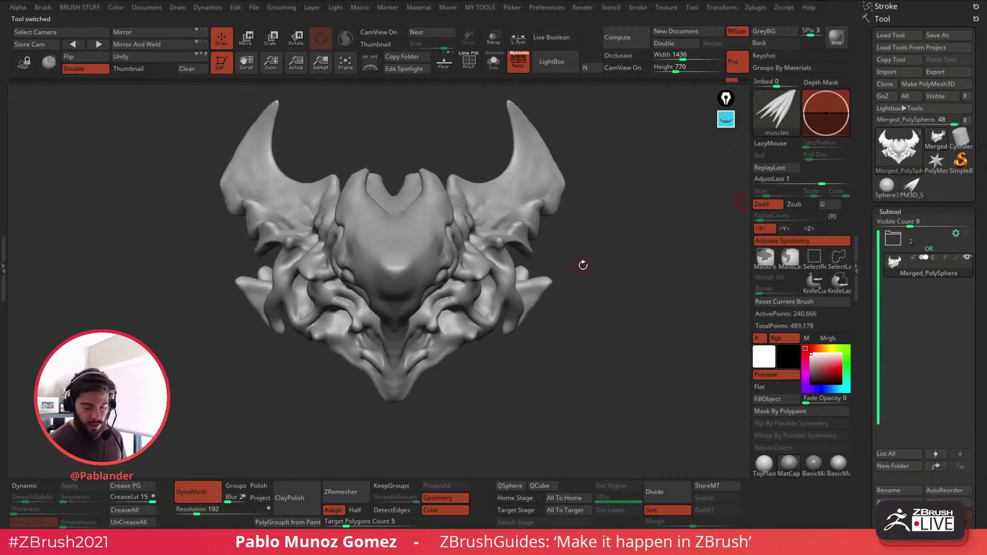
mouse_move(582, 265)
mouse_down()
mouse_move(536, 260)
mouse_move(558, 247)
mouse_move(560, 220)
mouse_move(430, 242)
mouse_move(420, 258)
mouse_move(429, 337)
mouse_up()
key(space)
key(ctrl+z)
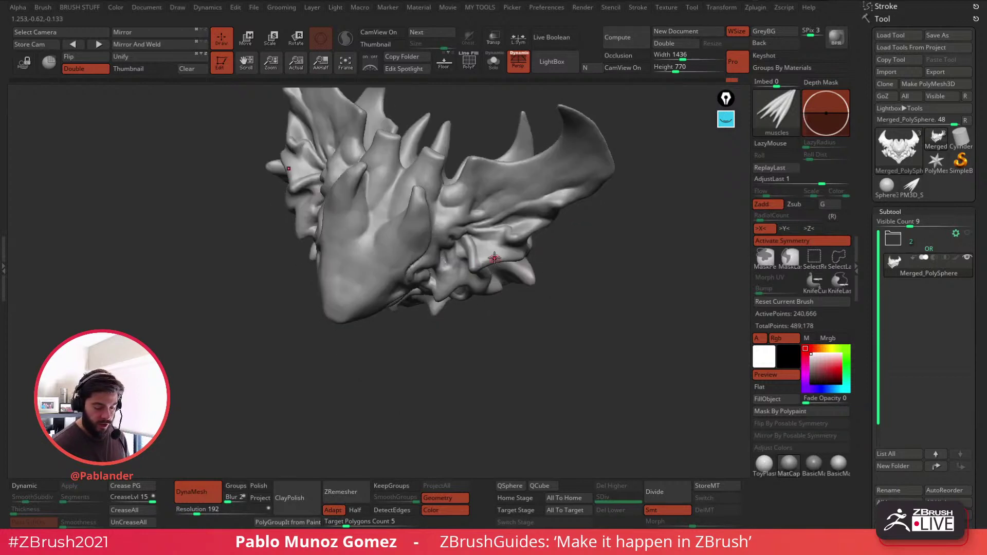
Step: Draw two symmetrical muscle strands with the muscles brush from the base of the large horn to the side of the forehead
drag(560, 201, 411, 262)
drag(574, 262, 544, 214)
ctrl+right_drag(514, 212, 520, 225)
right_click(523, 209)
mouse_move(520, 226)
right_down()
mouse_move(531, 202)
mouse_move(527, 211)
mouse_move(546, 209)
right_up()
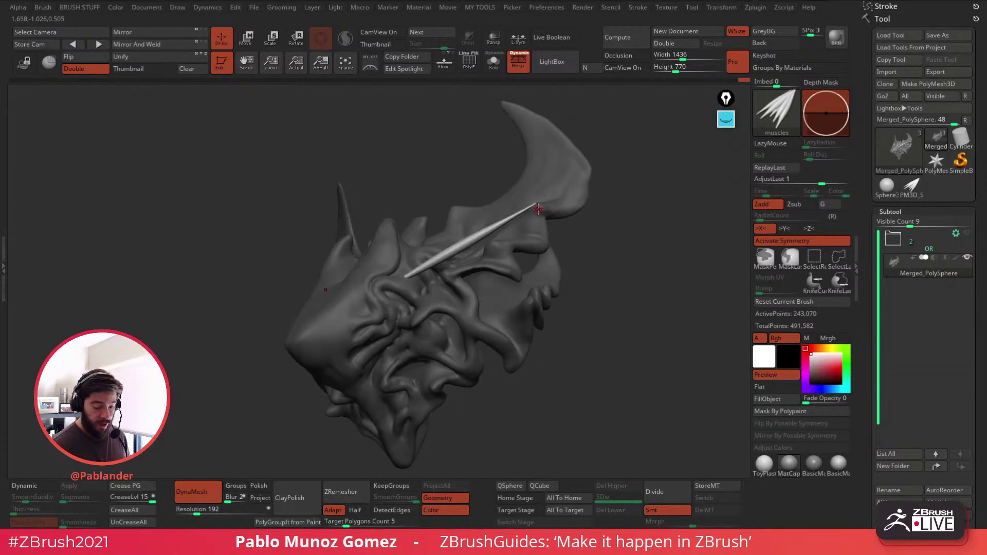
drag(539, 209, 383, 274)
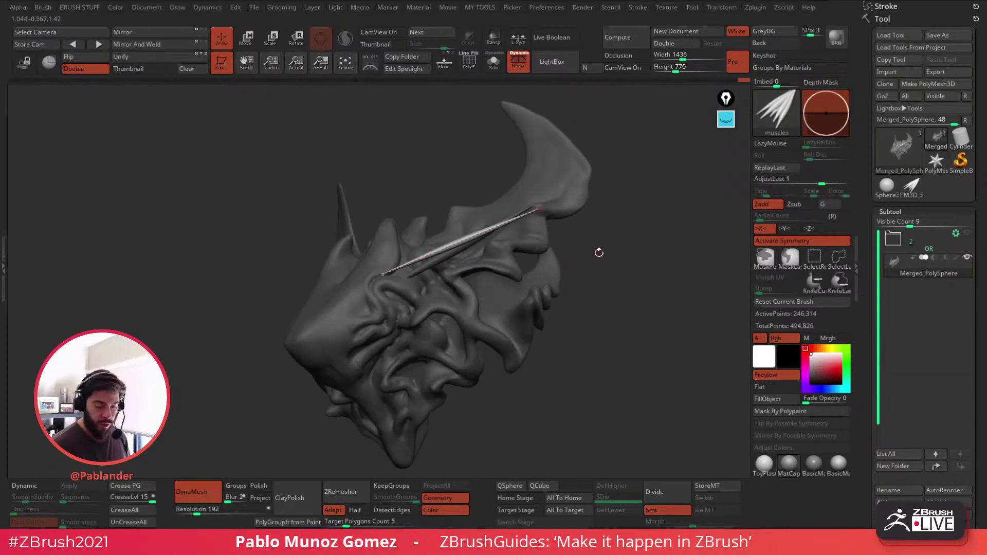
Step: Add two shorter muscle strands beneath the first pair, running from the side ridges to the same point beside the forehead
right_drag(597, 252, 604, 269)
right_drag(532, 238, 486, 244)
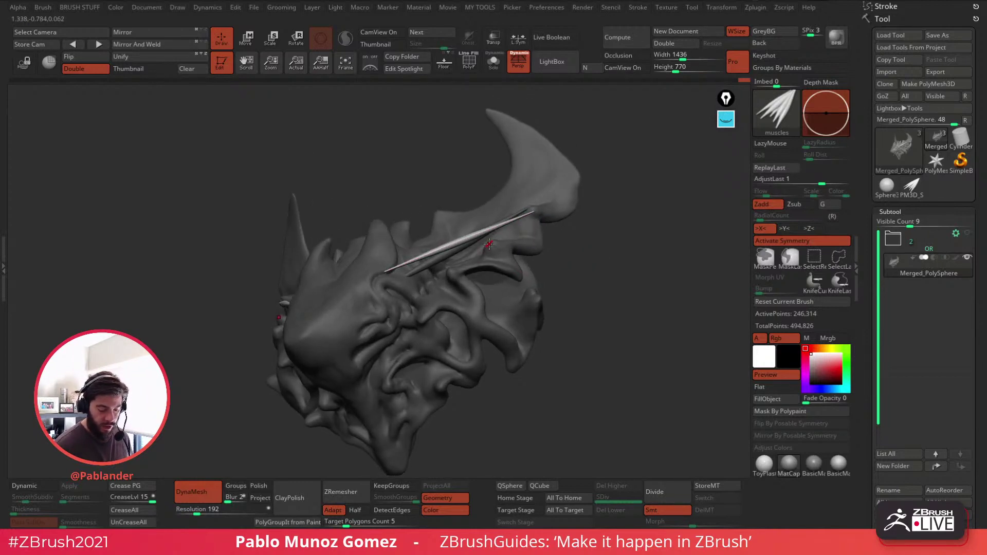
drag(489, 244, 374, 277)
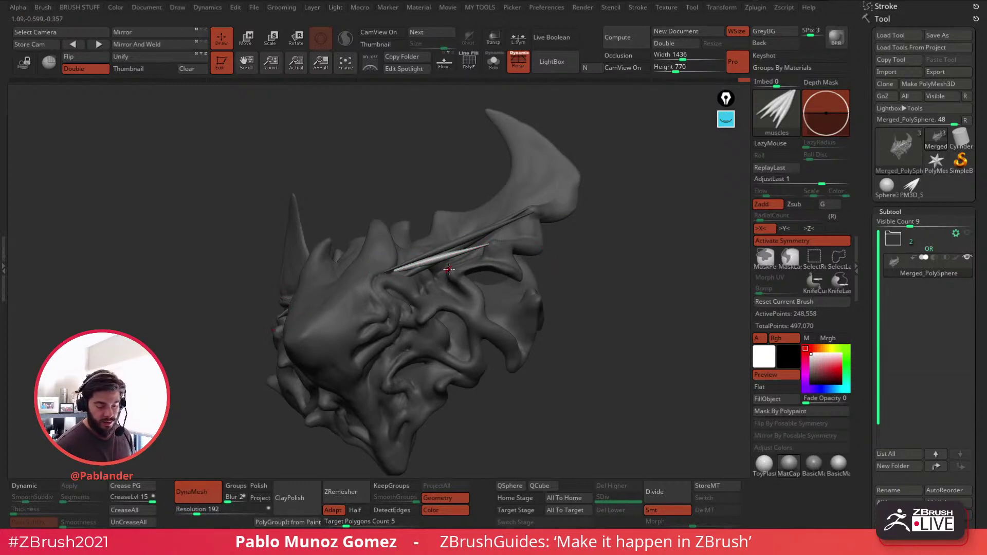
right_drag(449, 269, 459, 284)
drag(449, 270, 385, 267)
Step: Draw a long muscle strand between the shared point beside the forehead and the upper part of the large horn
mouse_move(574, 249)
right_down()
mouse_move(547, 224)
mouse_move(448, 203)
right_up()
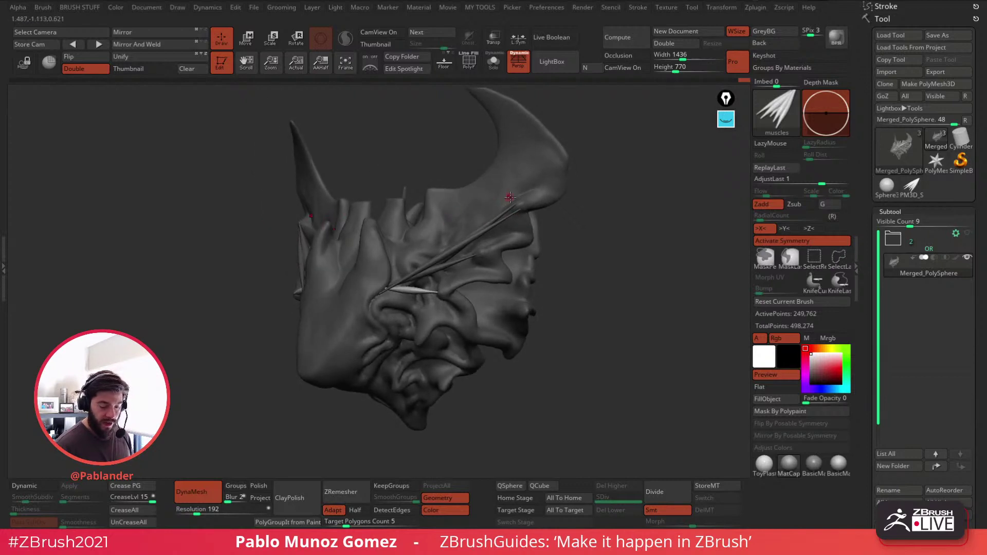
right_drag(510, 196, 478, 205)
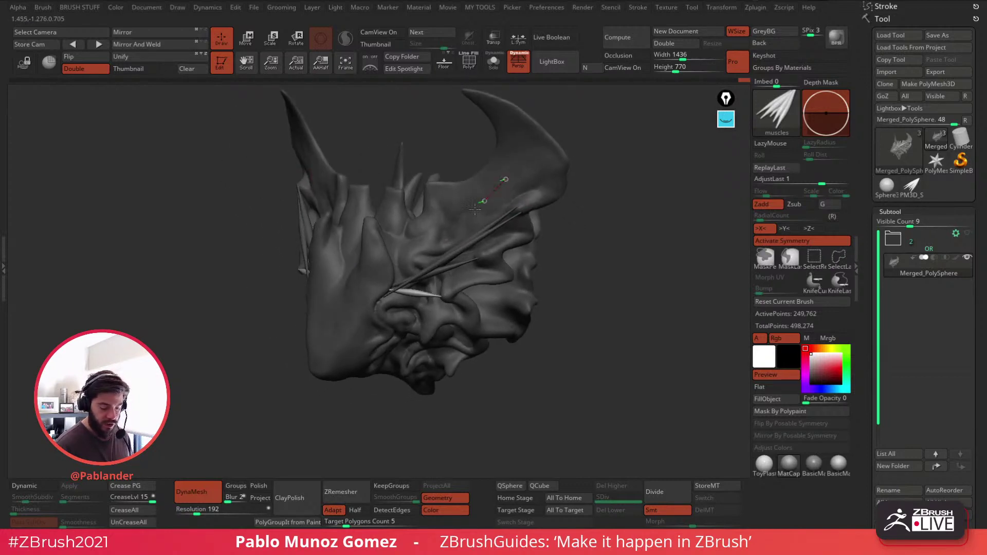
drag(474, 210, 388, 292)
key(ctrl+z)
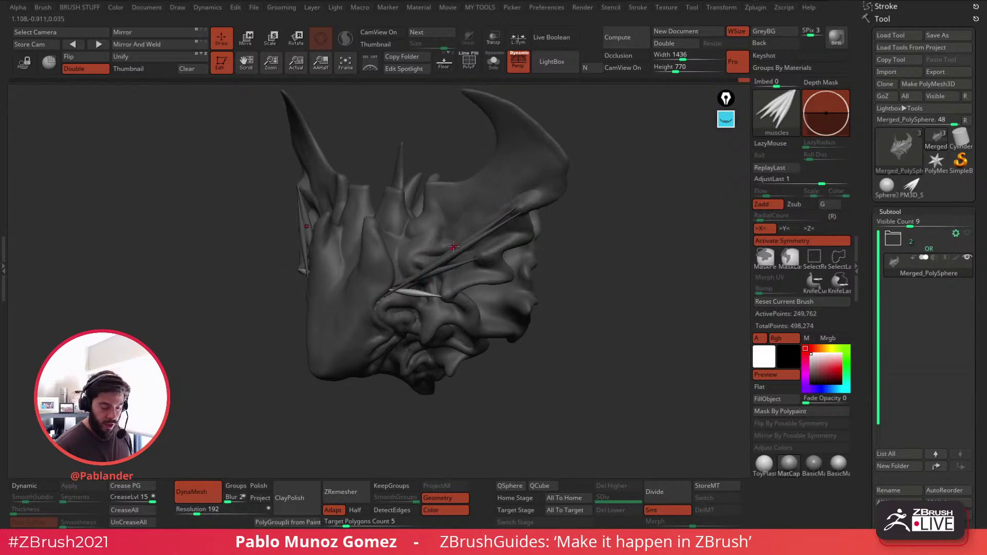
right_drag(453, 247, 396, 279)
drag(474, 204, 529, 169)
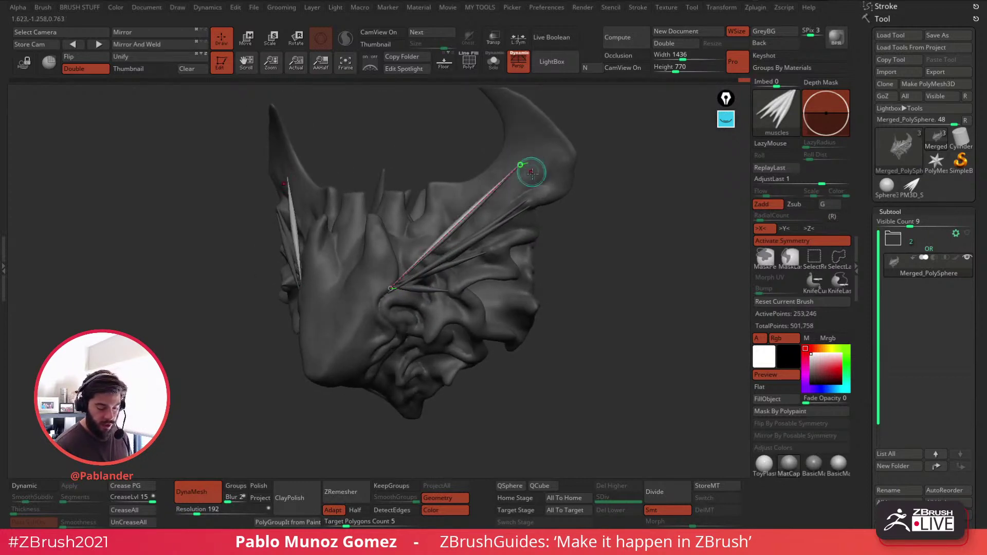
mouse_move(577, 221)
right_down()
mouse_move(612, 231)
mouse_move(509, 257)
right_up()
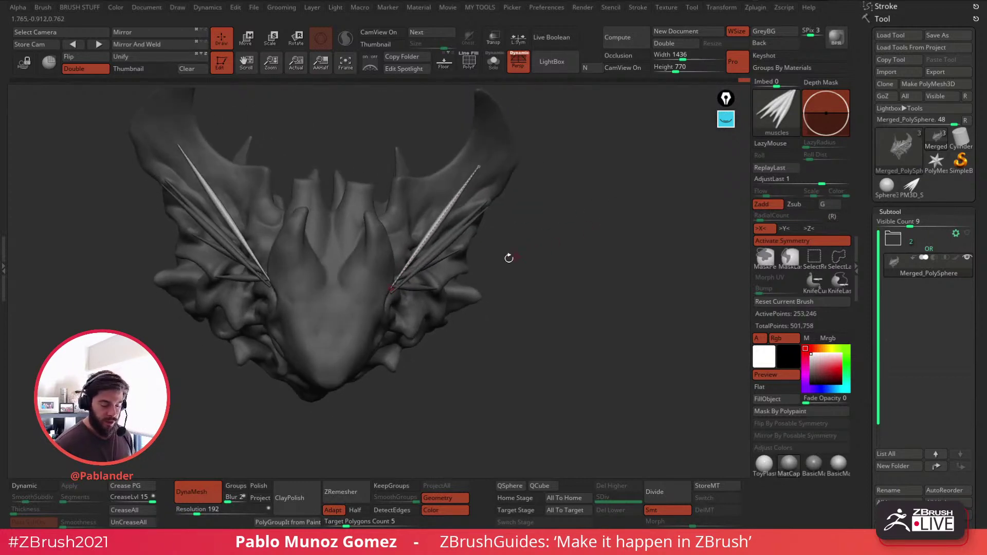
Step: Draw two muscle strands below the fan, spanning from the side ridge to the gap beside the forehead
right_drag(467, 291, 408, 254)
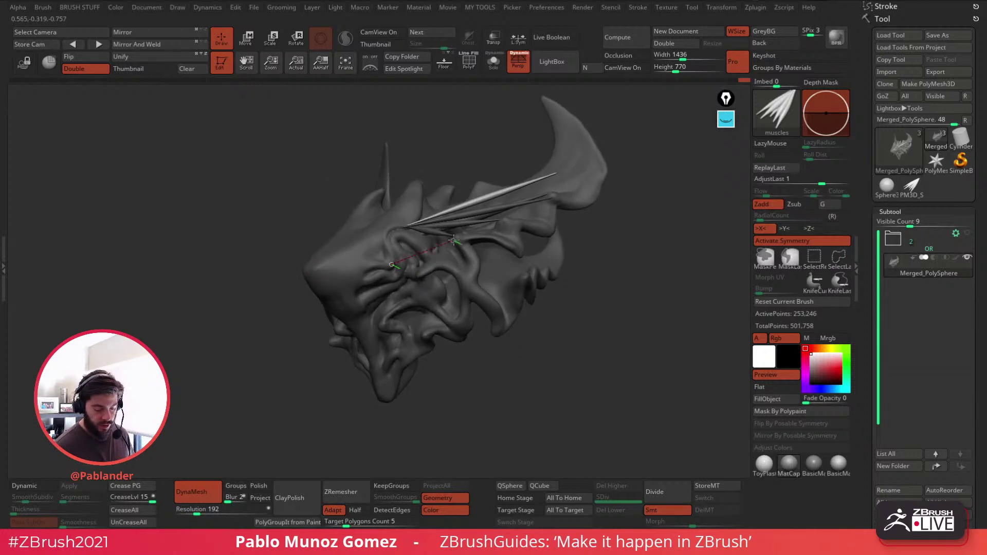
drag(454, 240, 475, 235)
right_drag(509, 272, 521, 295)
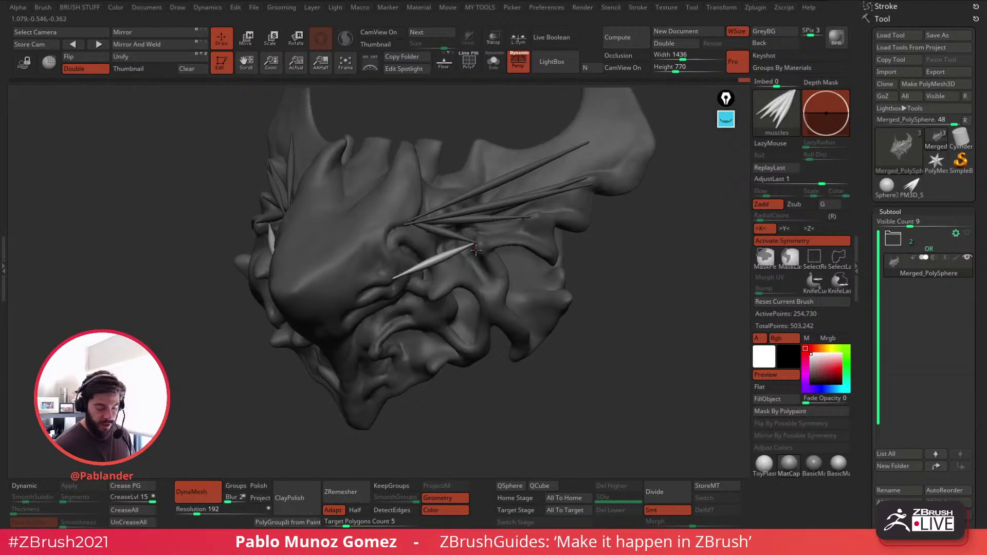
drag(476, 250, 387, 252)
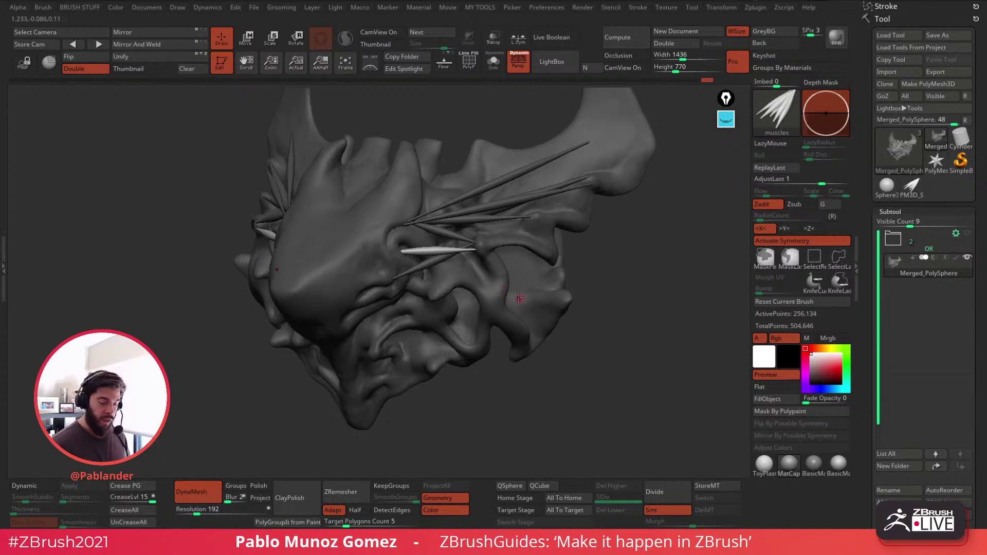
Step: Add a slanting muscle strand from the curved side ridge up to the forehead's edge, crossing the strands below the fan
mouse_move(455, 277)
right_down()
mouse_move(483, 250)
mouse_move(508, 257)
mouse_move(496, 252)
right_up()
drag(496, 251, 400, 223)
drag(504, 287, 516, 295)
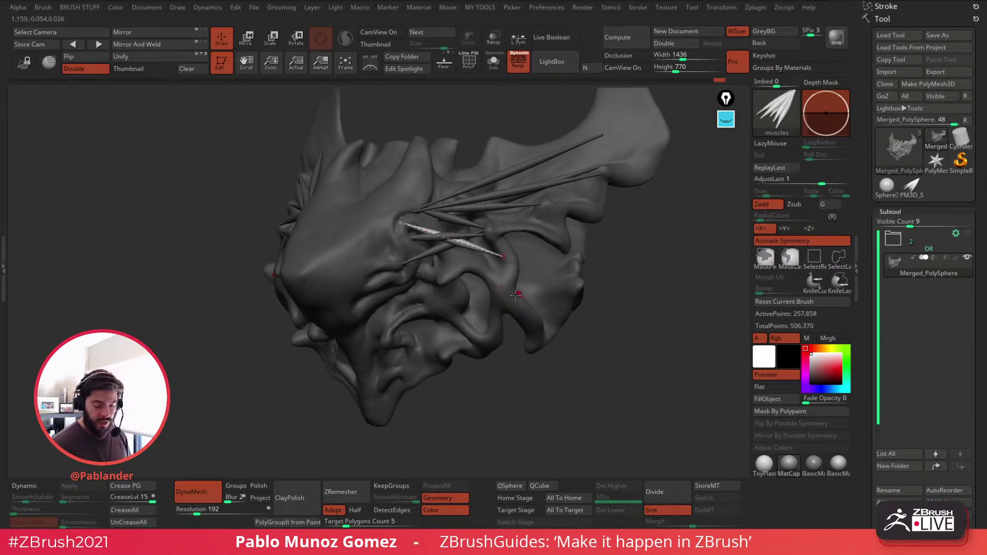
right_drag(553, 264, 535, 231)
mouse_move(475, 310)
right_down()
mouse_move(500, 246)
mouse_move(490, 256)
right_up()
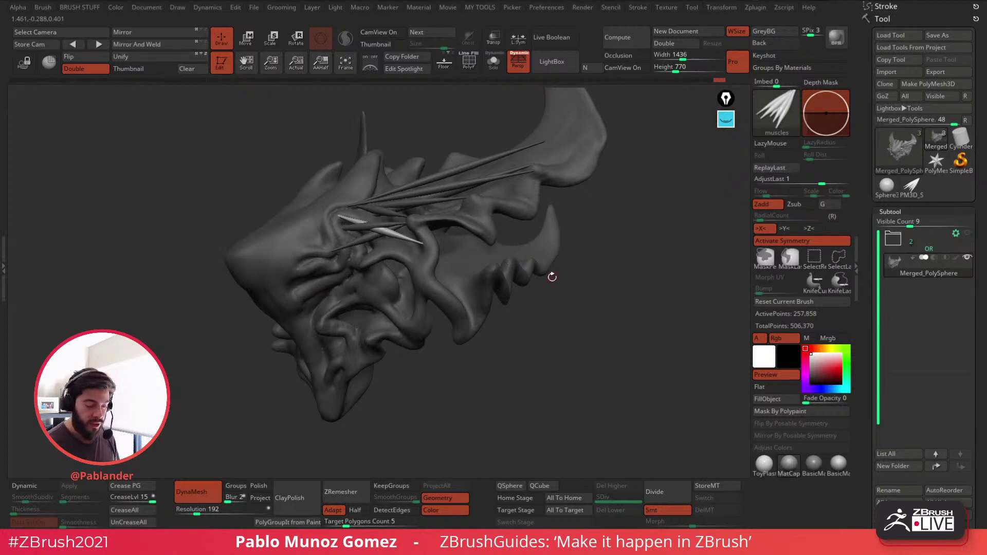
mouse_move(571, 267)
right_down()
mouse_move(606, 257)
mouse_move(580, 274)
right_up()
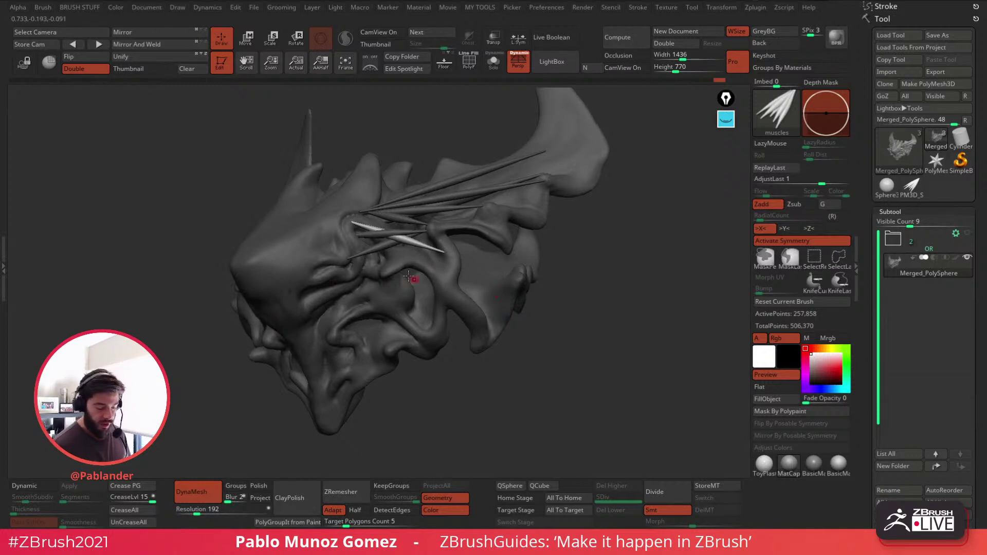
Step: Draw a short muscle strand along the side of the brow and a longer one from the front of the forehead to the side ridge
mouse_move(408, 276)
right_down()
mouse_move(471, 280)
mouse_move(514, 253)
right_up()
mouse_move(514, 253)
right_down()
mouse_move(435, 243)
mouse_move(441, 234)
right_up()
drag(444, 239, 357, 242)
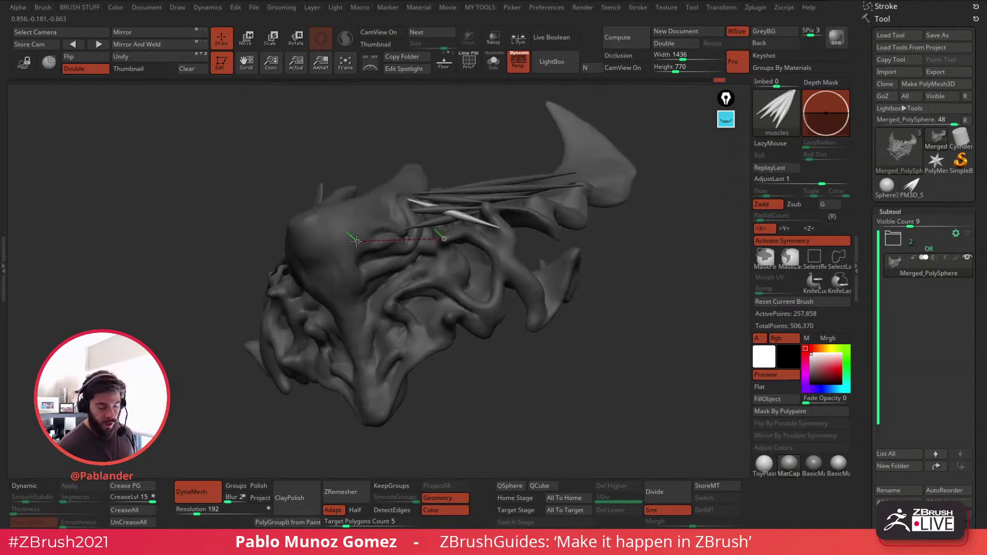
click(435, 264)
key(ctrl+z)
key(ctrl+shift+z)
mouse_move(470, 244)
alt+right_down()
mouse_move(484, 246)
mouse_move(481, 211)
mouse_move(470, 246)
alt+right_up()
drag(470, 238, 357, 230)
key(ctrl+z)
right_drag(402, 243, 411, 240)
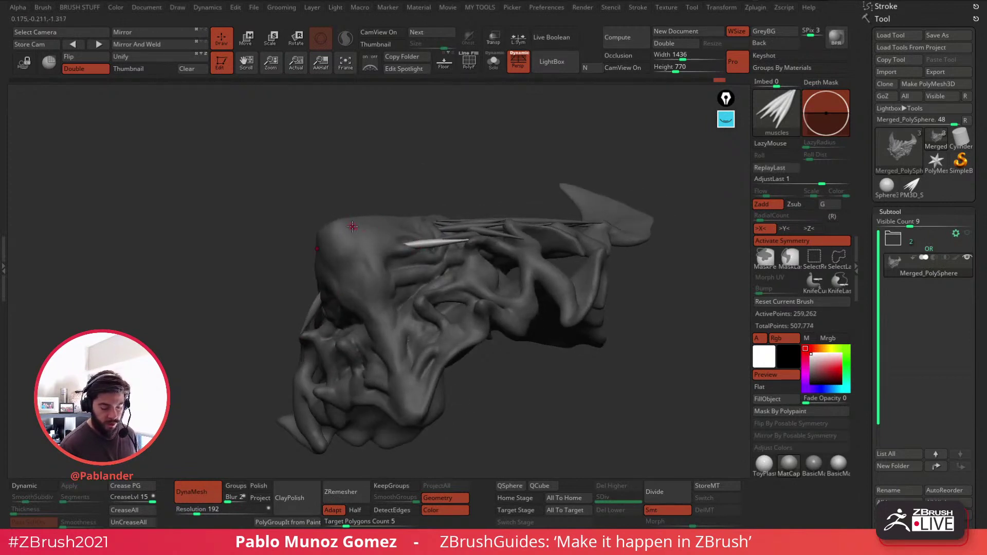
drag(352, 225, 474, 240)
click(475, 270)
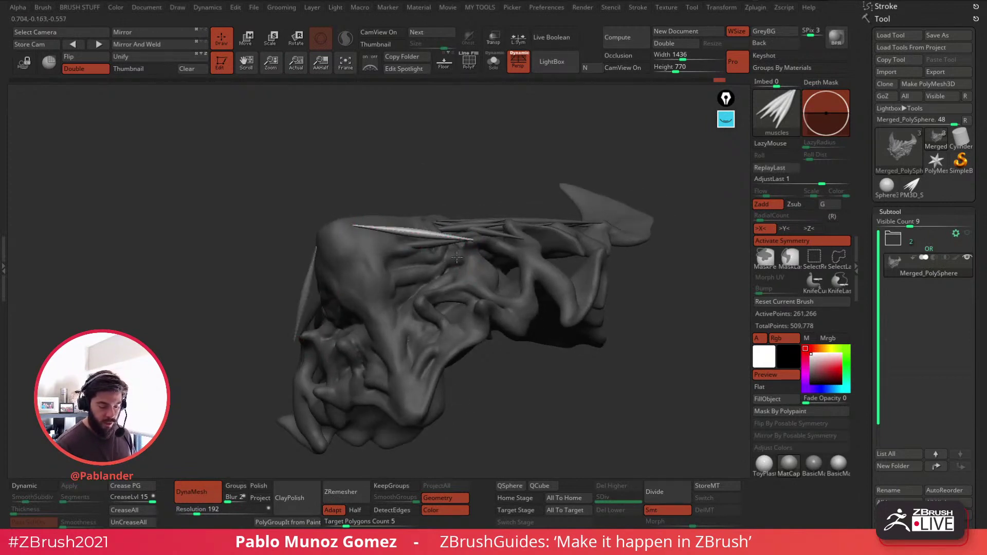
mouse_move(457, 257)
right_down()
mouse_move(434, 249)
mouse_move(419, 270)
mouse_move(400, 262)
right_up()
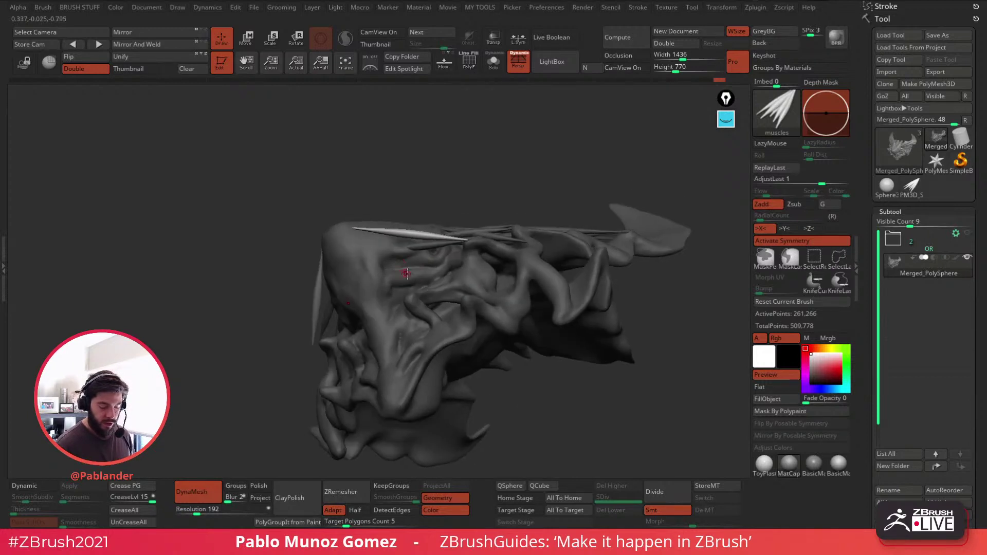
key(w)
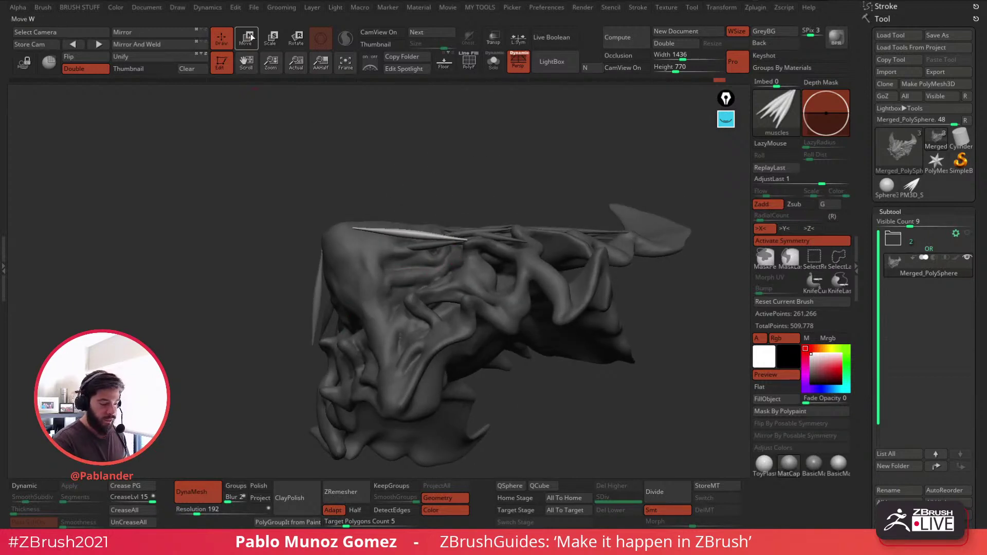
mouse_move(514, 211)
mouse_down()
mouse_move(487, 213)
mouse_move(512, 216)
mouse_up()
key(q)
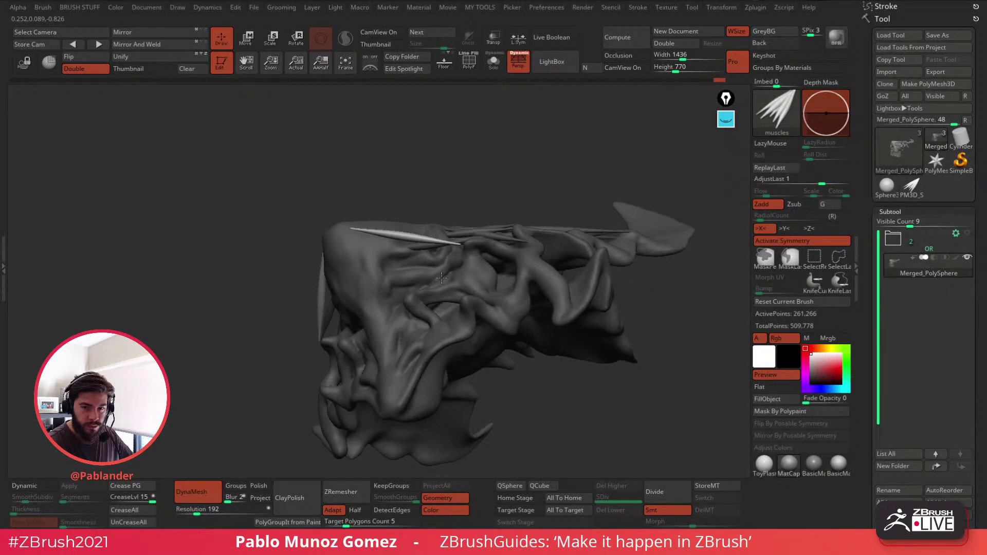
Step: Quick-save the project
drag(483, 183, 478, 187)
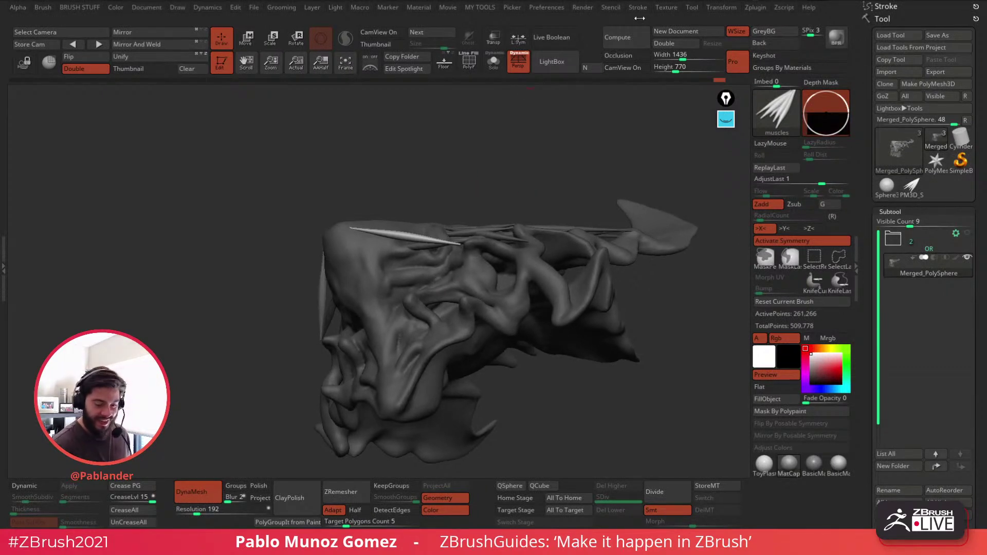
key(9)
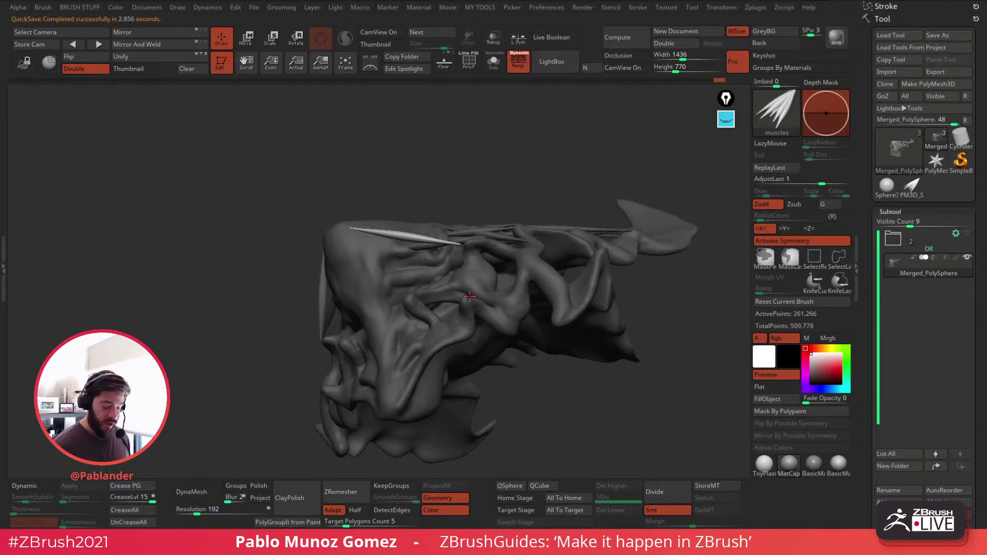
Step: Draw two short adjacent muscle strands between the side of the snout and the nearby cheek ridge
mouse_move(470, 296)
right_down()
mouse_move(465, 267)
mouse_move(447, 267)
mouse_move(426, 289)
right_up()
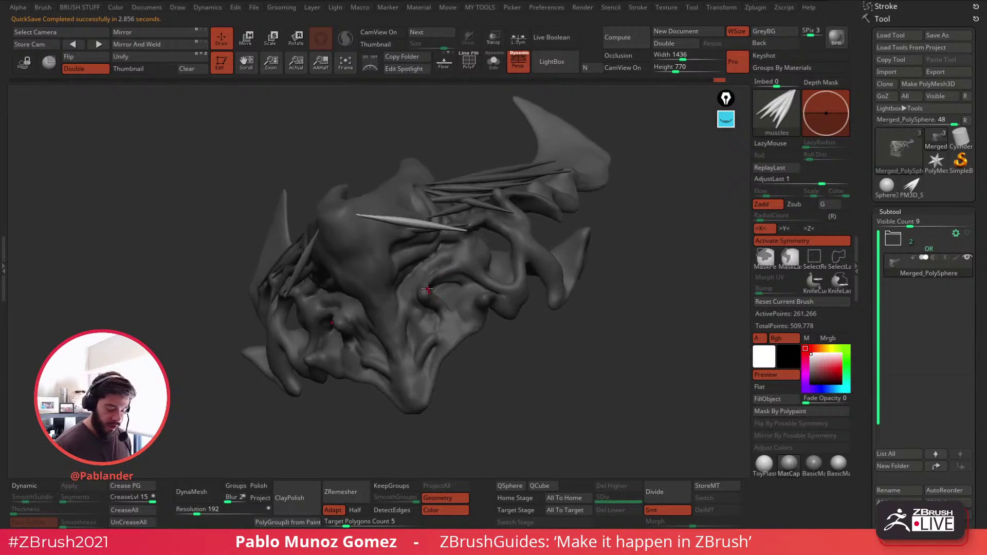
drag(411, 286, 383, 268)
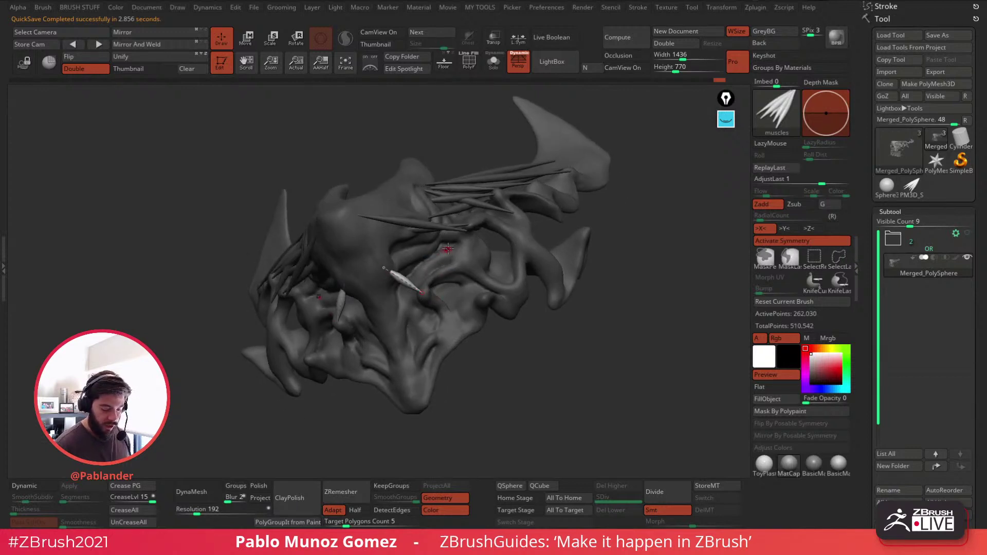
right_drag(441, 266, 393, 266)
mouse_move(393, 266)
mouse_down()
mouse_move(427, 291)
mouse_move(470, 260)
mouse_up()
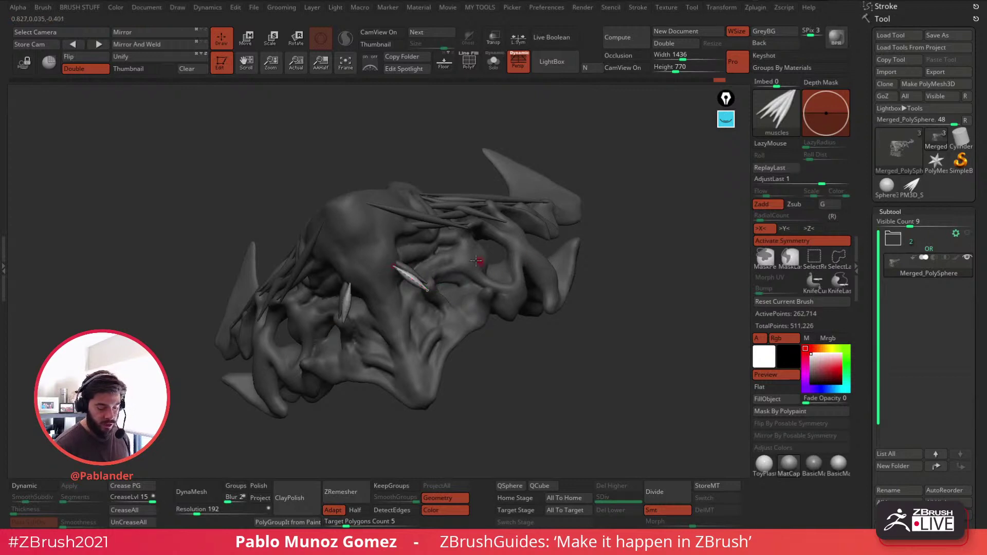
right_drag(470, 260, 430, 283)
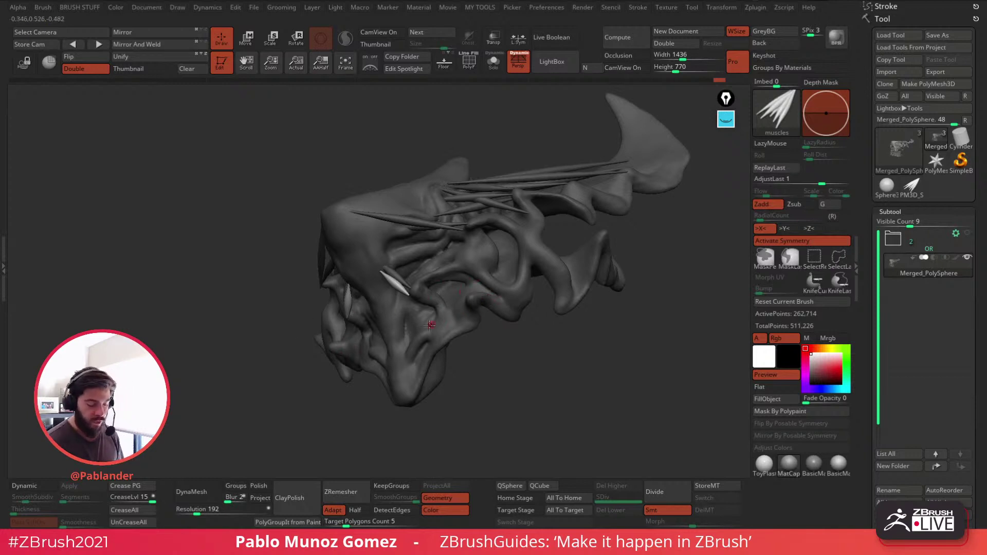
Step: Draw a muscle strand from the side of the snout across to the nearby cheek ridge, above the two short strands
mouse_move(355, 296)
ctrl+right_down()
mouse_move(477, 283)
mouse_move(419, 292)
mouse_move(341, 265)
ctrl+right_up()
drag(344, 269, 437, 275)
right_drag(511, 293, 485, 330)
mouse_move(457, 298)
right_down()
mouse_move(448, 322)
mouse_move(476, 297)
right_up()
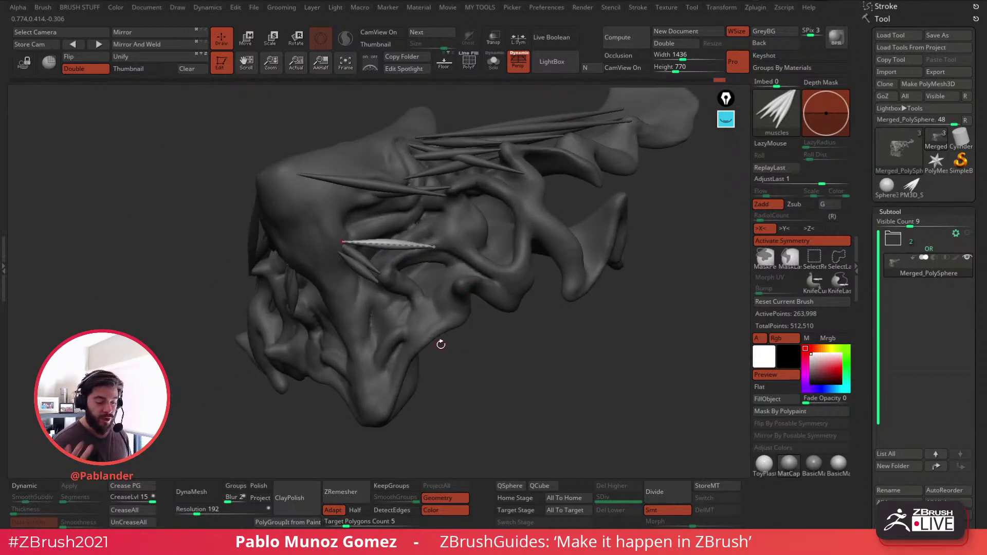
mouse_move(406, 309)
right_down()
mouse_move(426, 306)
mouse_move(409, 279)
mouse_move(448, 272)
mouse_move(434, 277)
right_up()
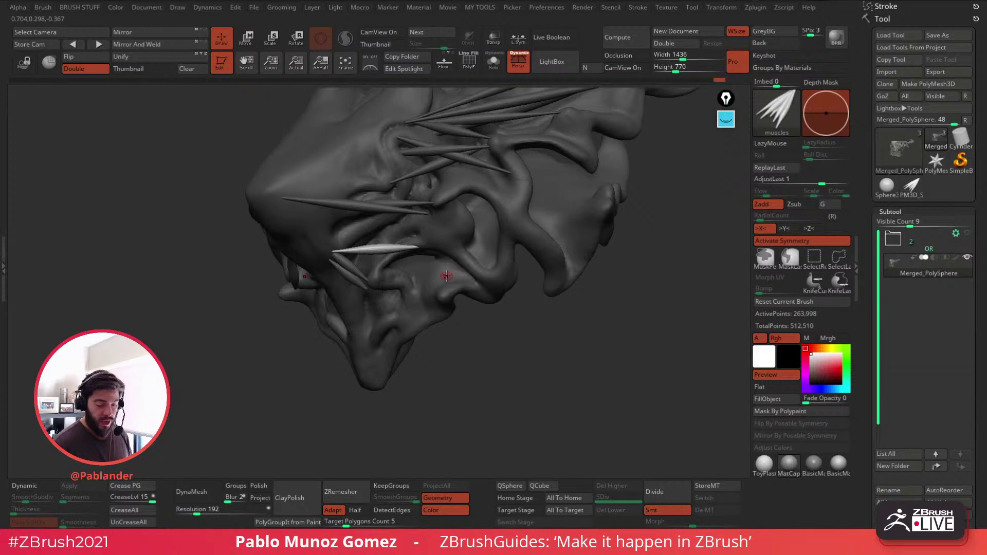
Step: Add a muscle strand beside the brow and a slanting one from the cheek ridge up to the edge of the forehead
right_drag(444, 199, 446, 205)
drag(371, 182, 467, 178)
mouse_move(437, 317)
right_down()
mouse_move(450, 248)
mouse_move(421, 230)
right_up()
drag(426, 237, 324, 196)
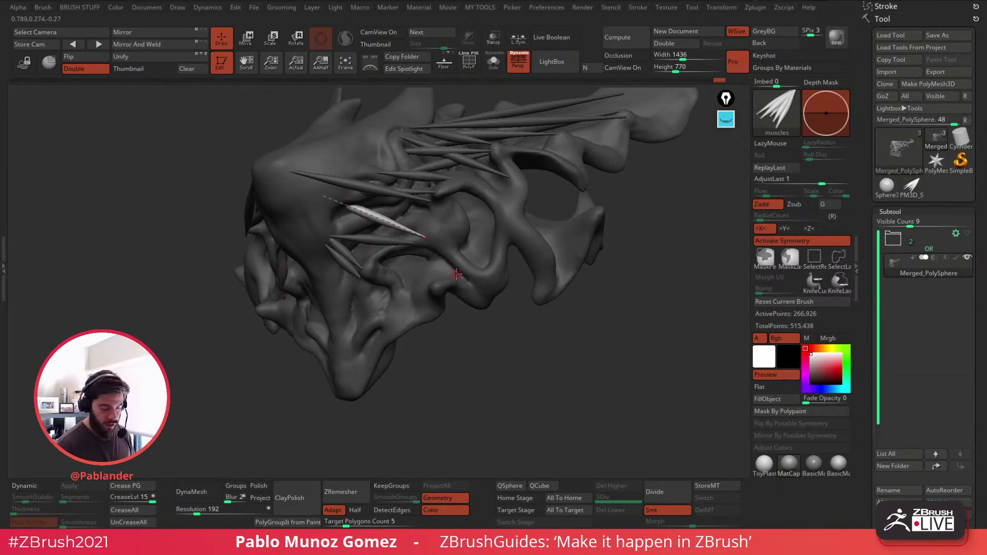
mouse_move(471, 302)
right_down()
mouse_move(492, 304)
mouse_move(527, 261)
mouse_move(563, 270)
right_up()
ctrl+drag(585, 244, 597, 265)
mouse_move(596, 272)
shift+right_down()
mouse_move(589, 333)
mouse_move(593, 282)
mouse_move(588, 295)
shift+right_up()
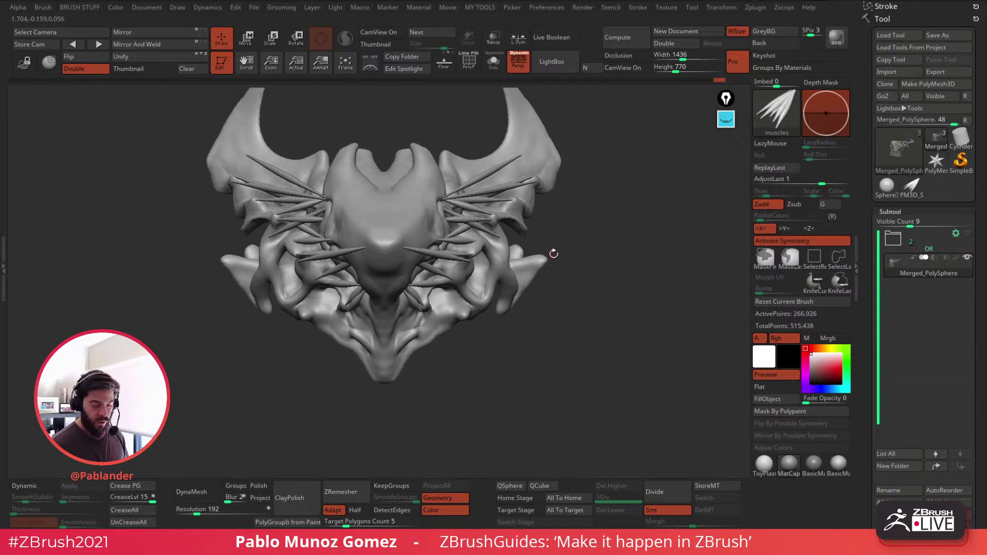
Step: Compare the head without and with the muscle strands by hiding and showing the strands
ctrl+shift+click(530, 270)
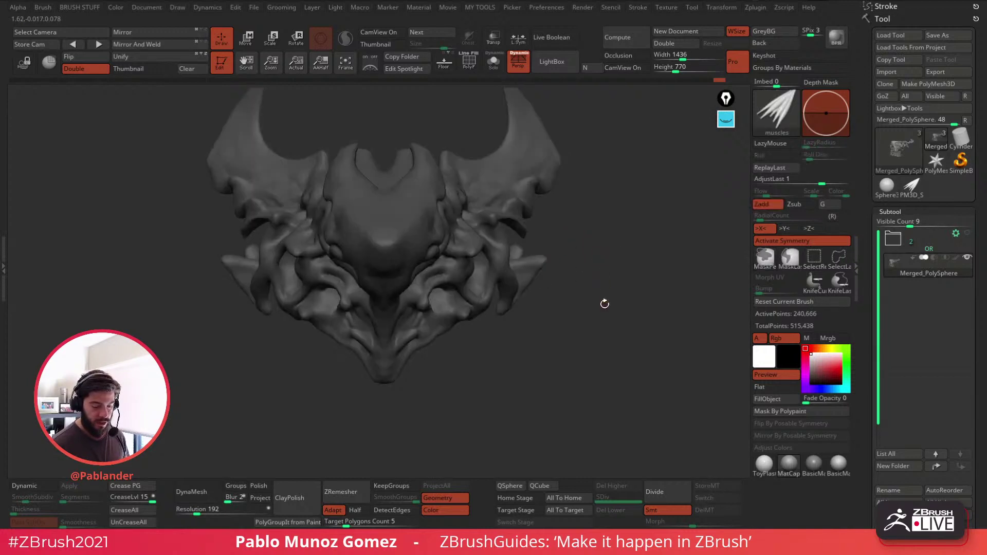
ctrl+shift+click(605, 320)
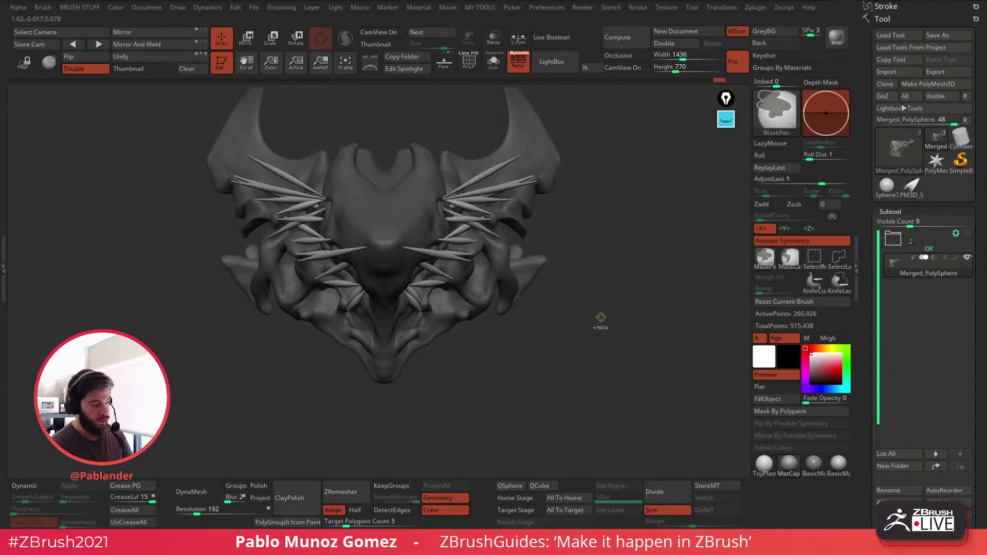
drag(589, 225, 590, 255)
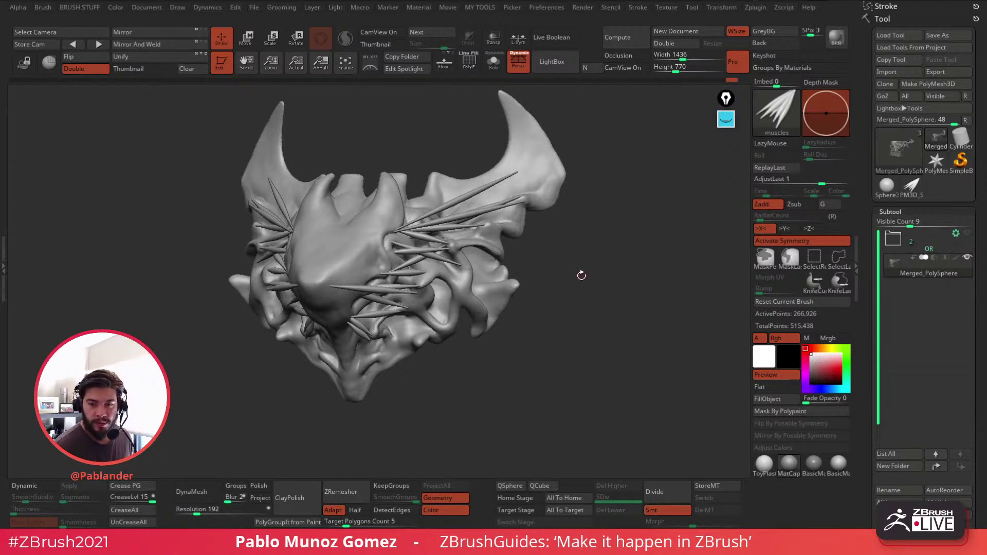
Step: Adjust the long muscle strands between the forehead and the horn base with the Move brush
key(space)
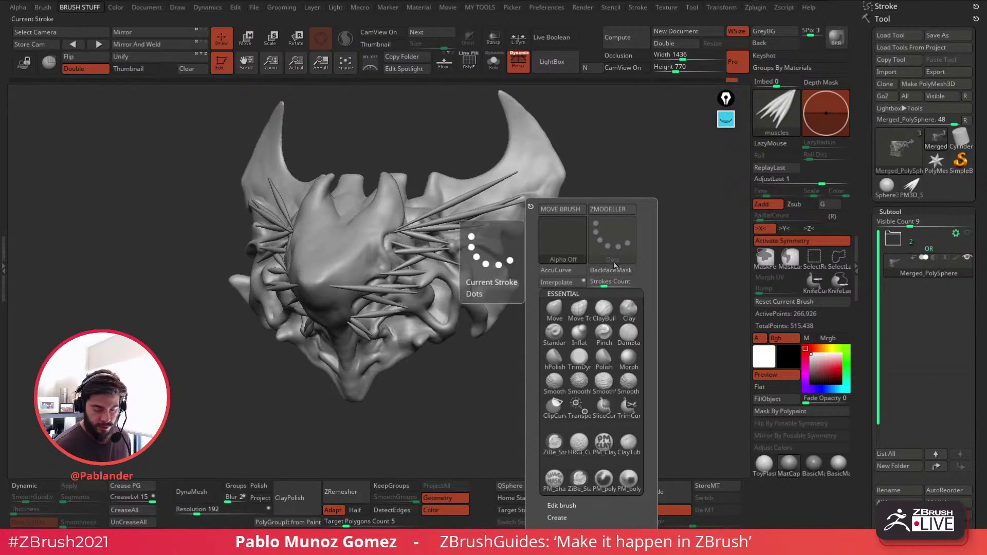
click(558, 311)
mouse_move(588, 215)
mouse_down()
mouse_move(622, 216)
mouse_move(612, 216)
mouse_up()
key(space)
drag(533, 271, 496, 220)
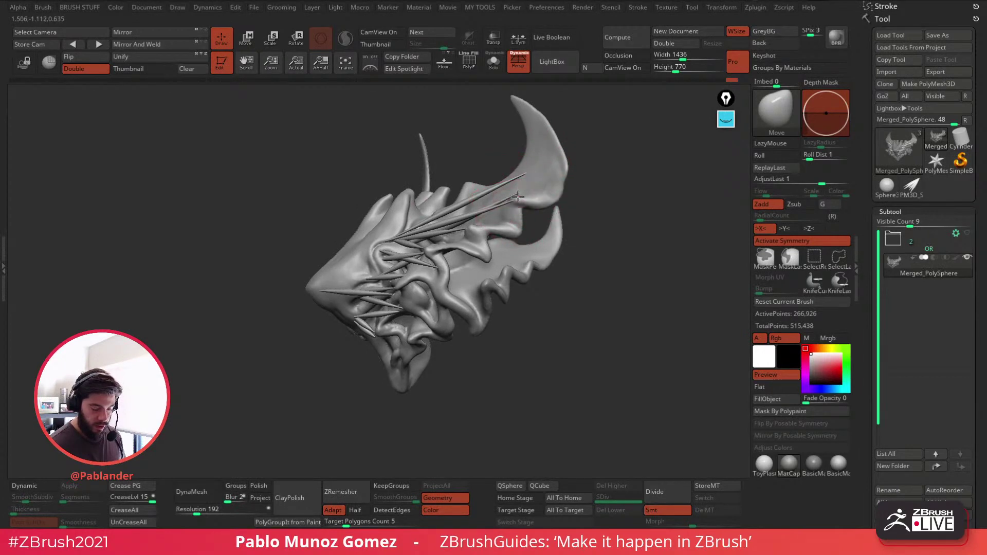
drag(519, 293, 568, 303)
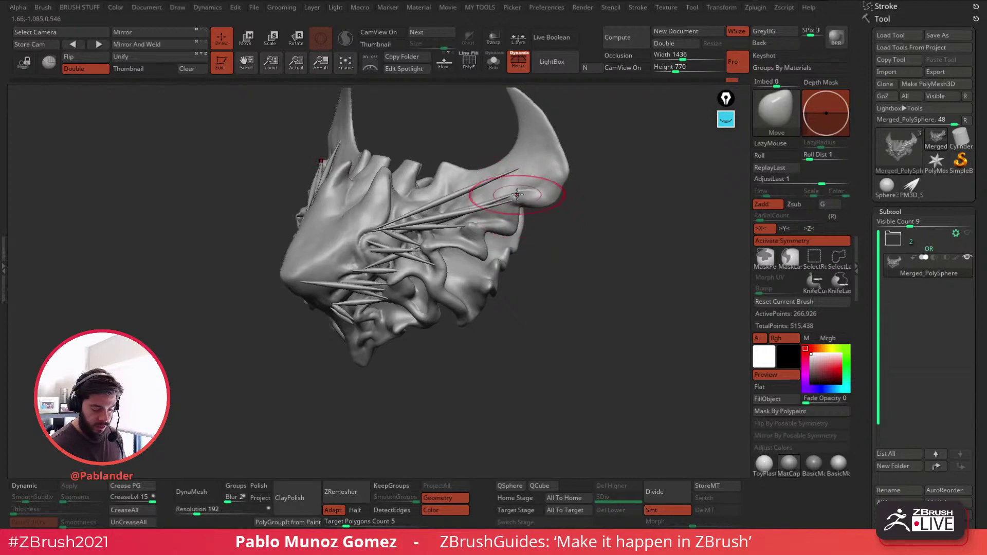
drag(462, 232, 461, 226)
right_drag(354, 231, 385, 232)
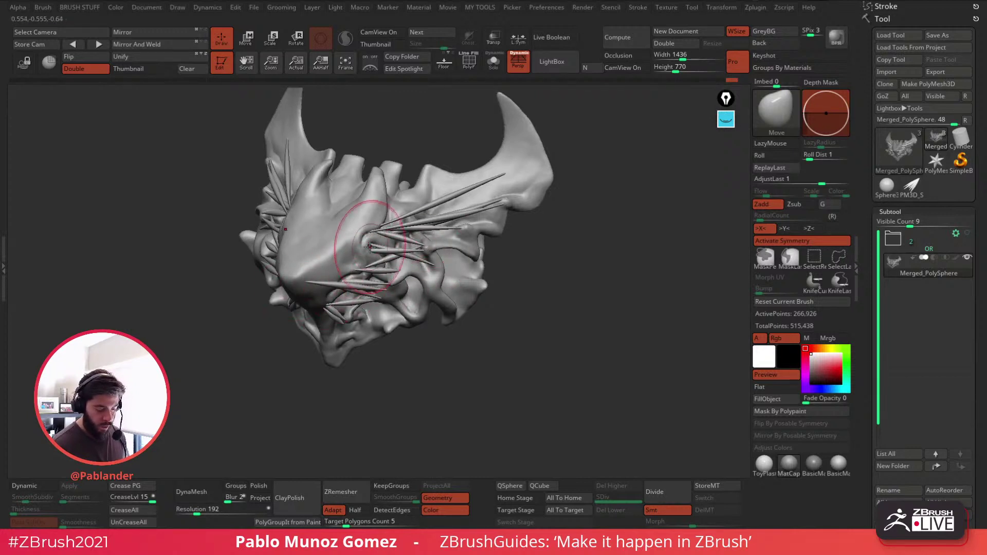
right_drag(394, 256, 432, 271)
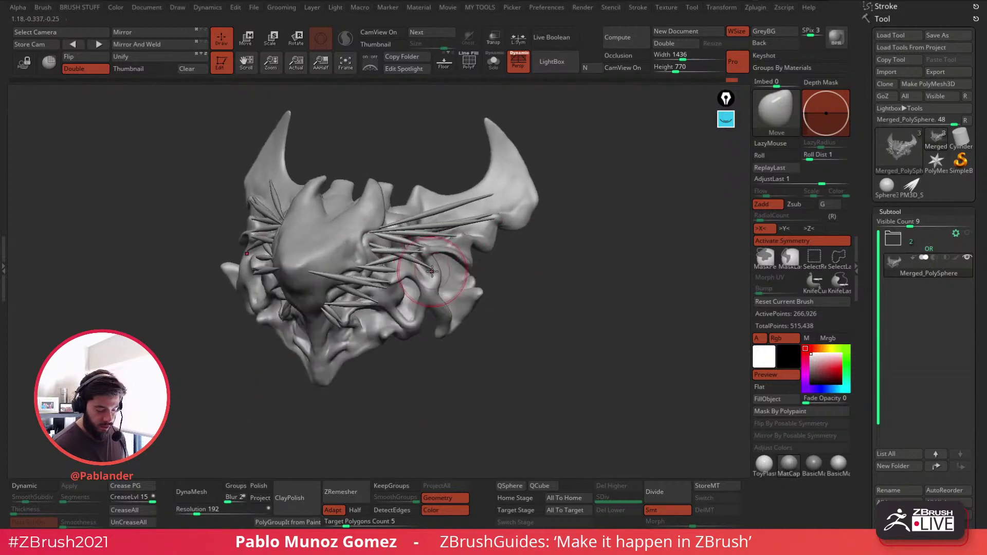
Step: Reposition the muscle strands along the brow, cheek and side of the snout with the Move Topological brush
mouse_move(506, 262)
right_down()
mouse_move(530, 267)
mouse_move(549, 251)
mouse_move(494, 263)
mouse_move(496, 196)
mouse_move(369, 253)
mouse_move(370, 279)
mouse_move(377, 250)
right_up()
key(space)
click(364, 280)
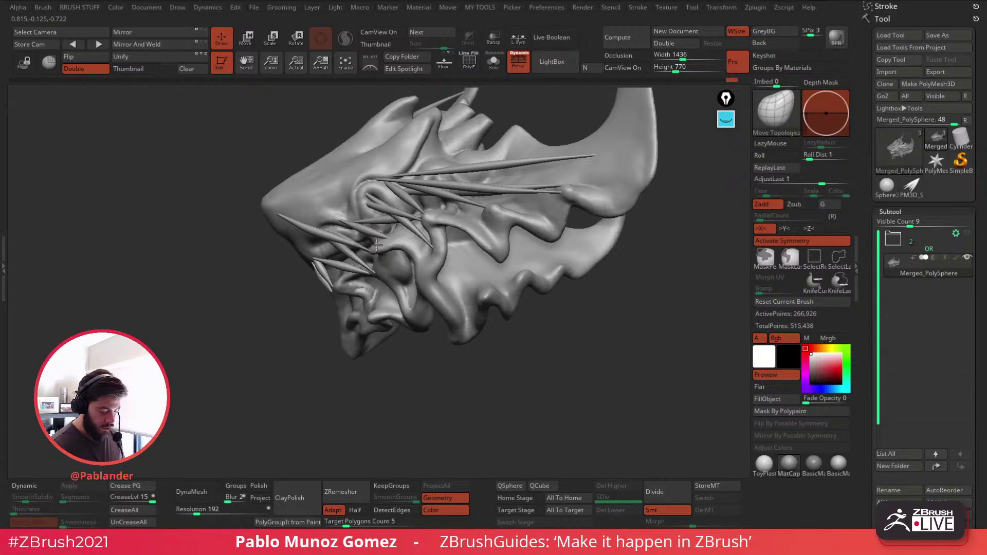
right_drag(386, 236, 399, 221)
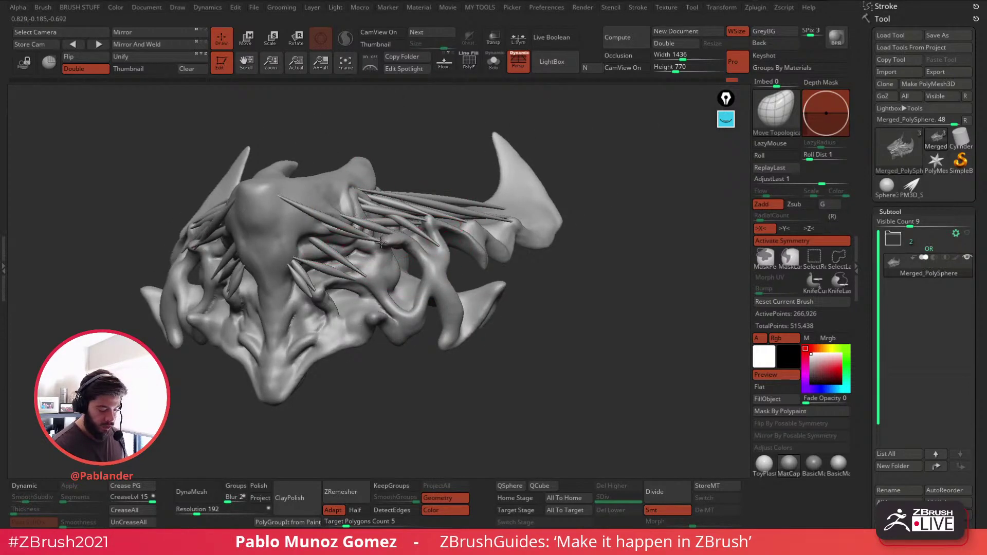
right_drag(387, 235, 398, 214)
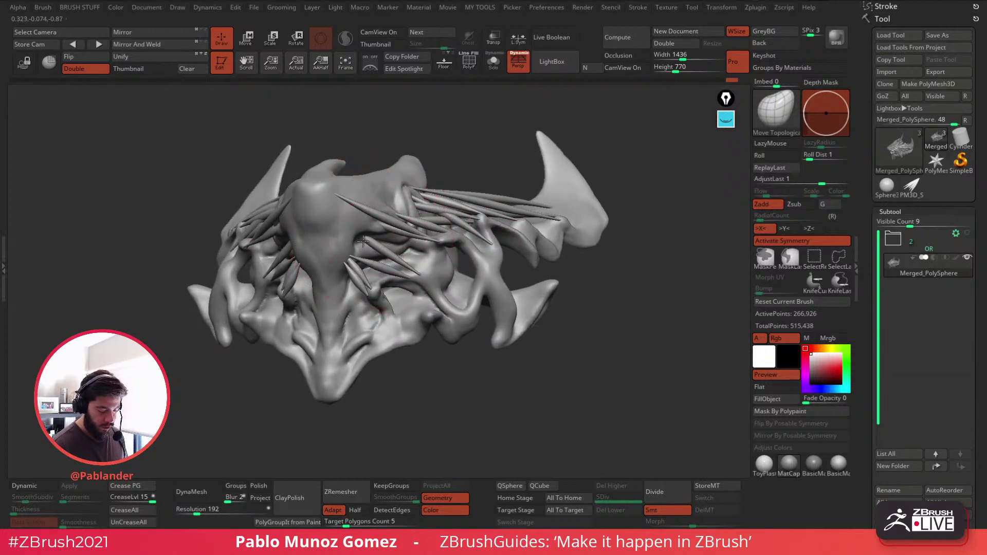
right_drag(365, 239, 407, 283)
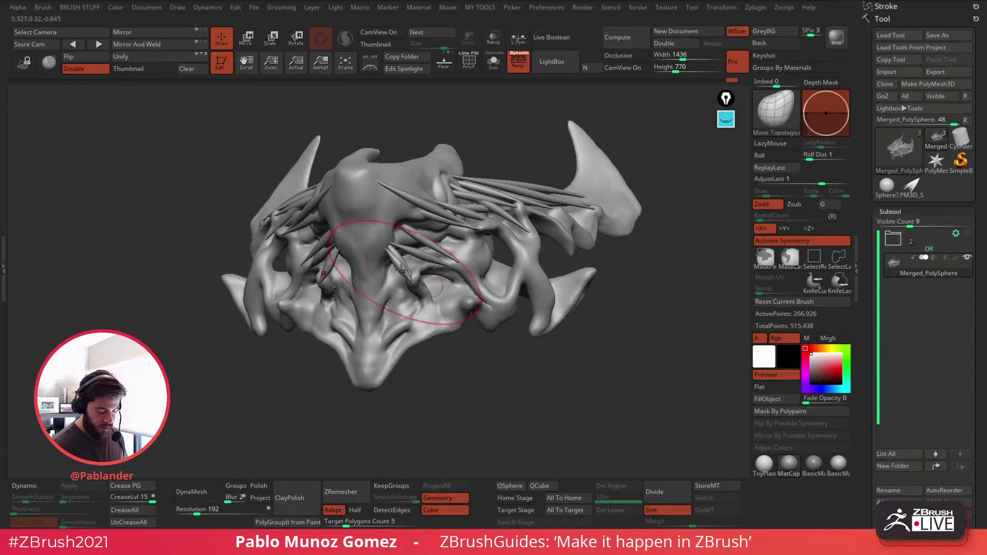
right_drag(401, 269, 398, 250)
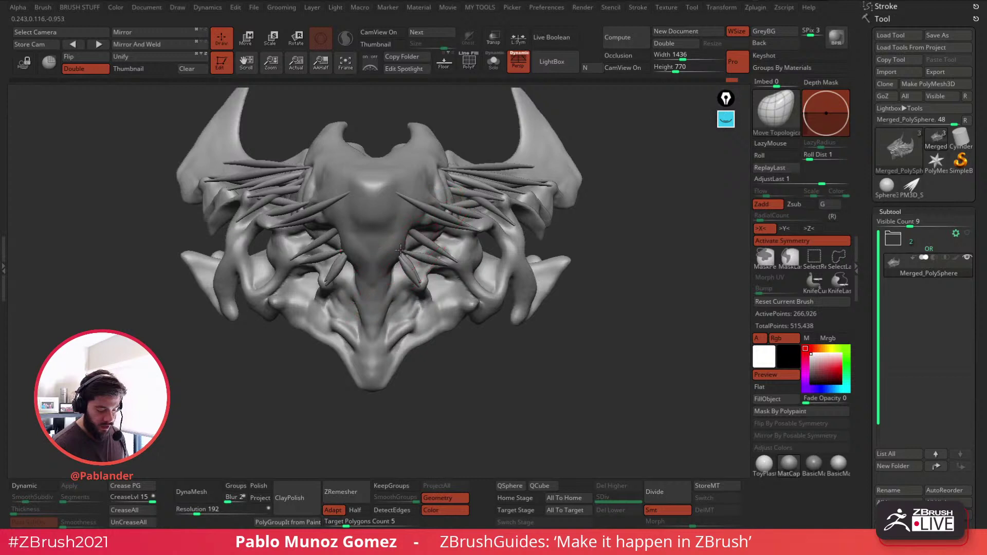
right_drag(457, 251, 455, 260)
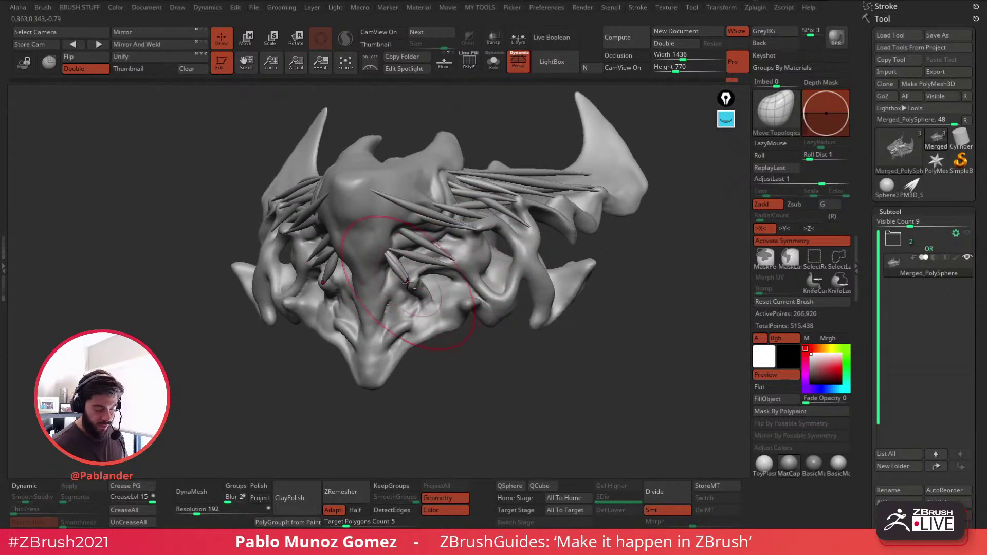
right_drag(406, 285, 401, 287)
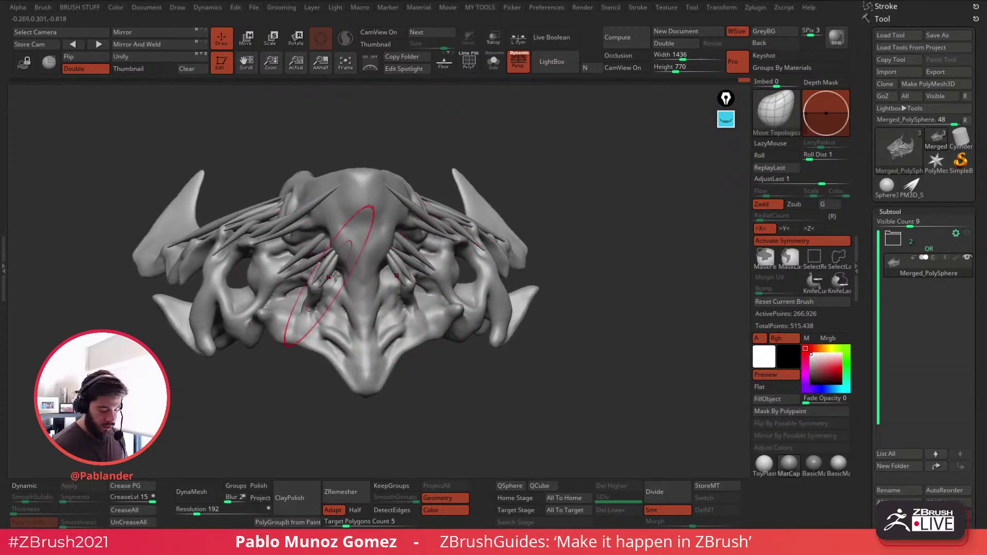
Step: Try fusing the muscle strands with the head using DynaMesh at resolution 192
mouse_move(566, 192)
mouse_down()
mouse_move(580, 284)
mouse_move(576, 275)
mouse_up()
key(space)
mouse_move(596, 242)
mouse_down()
mouse_move(584, 234)
mouse_move(584, 254)
mouse_move(587, 226)
mouse_move(568, 298)
mouse_move(552, 307)
mouse_up()
key(space)
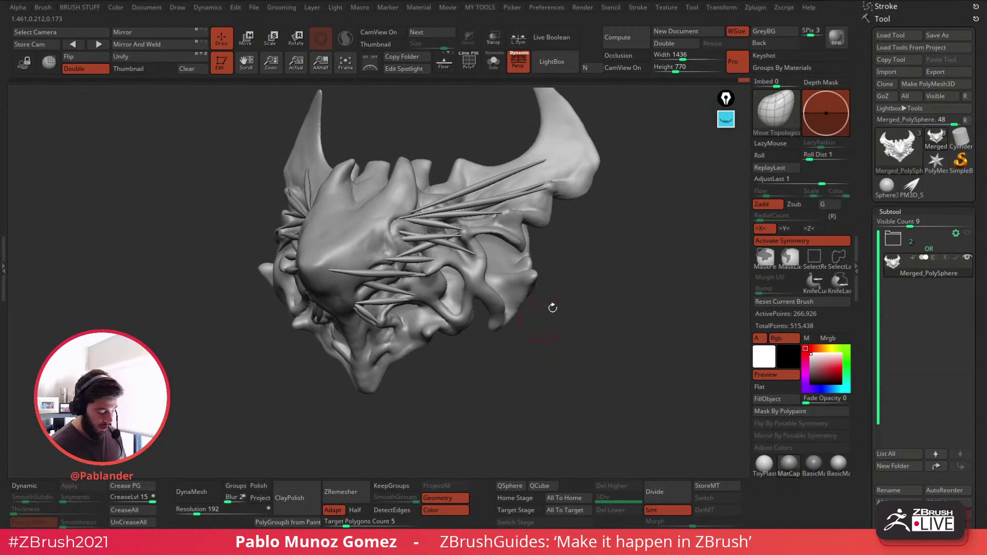
click(199, 489)
ctrl+right_drag(474, 259, 489, 297)
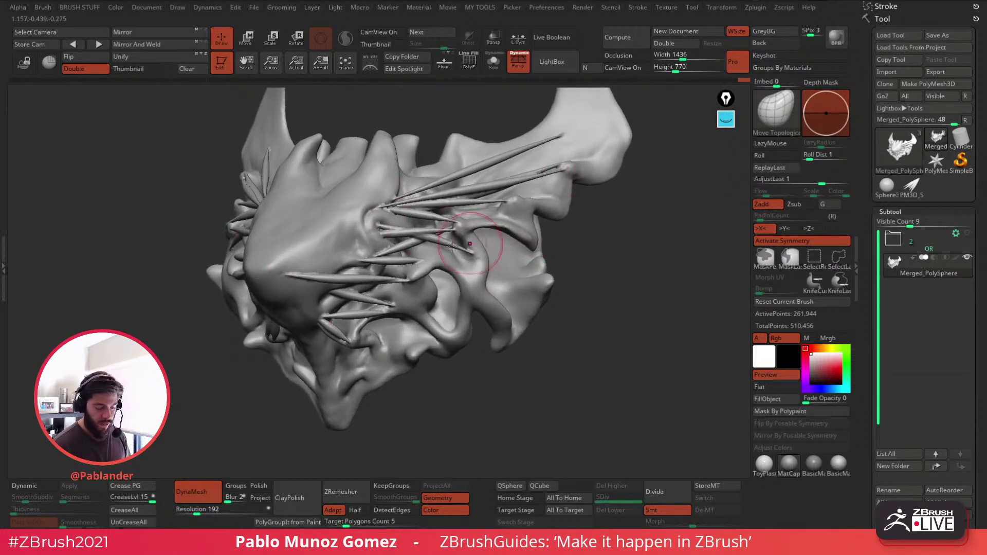
key(ctrl+z)
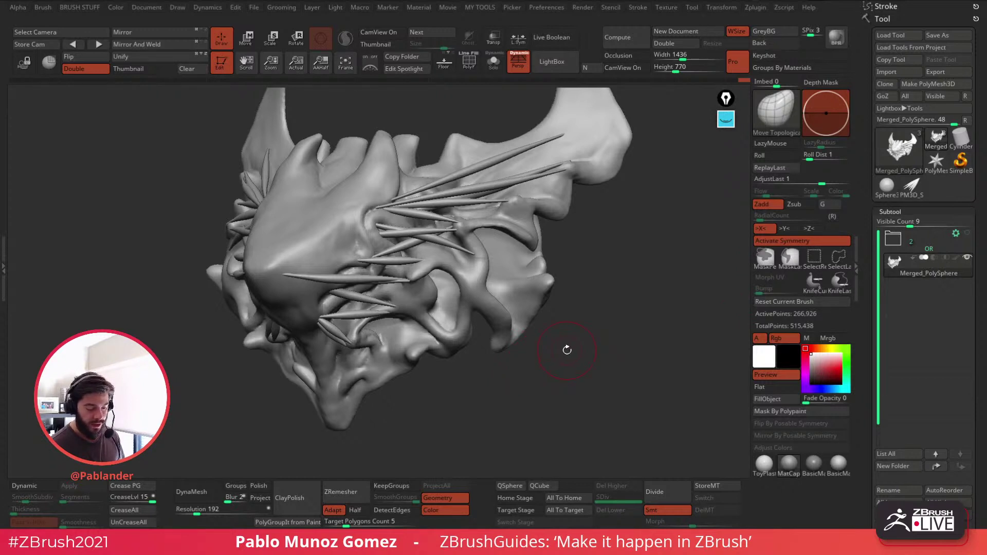
Step: Split the muscle strands from the head into their own subtool and check the head alone in Solo mode
ctrl+shift+click(540, 265)
key(1)
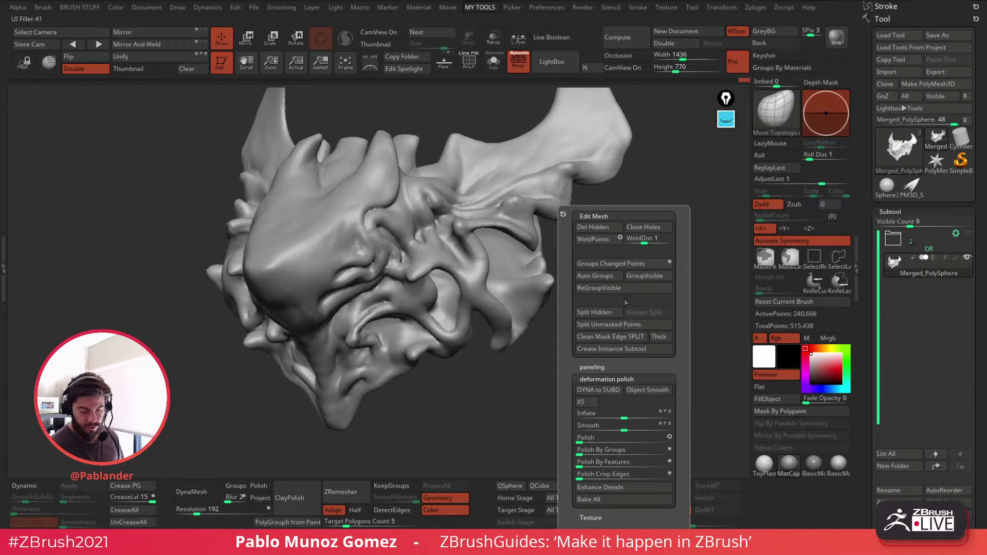
click(596, 312)
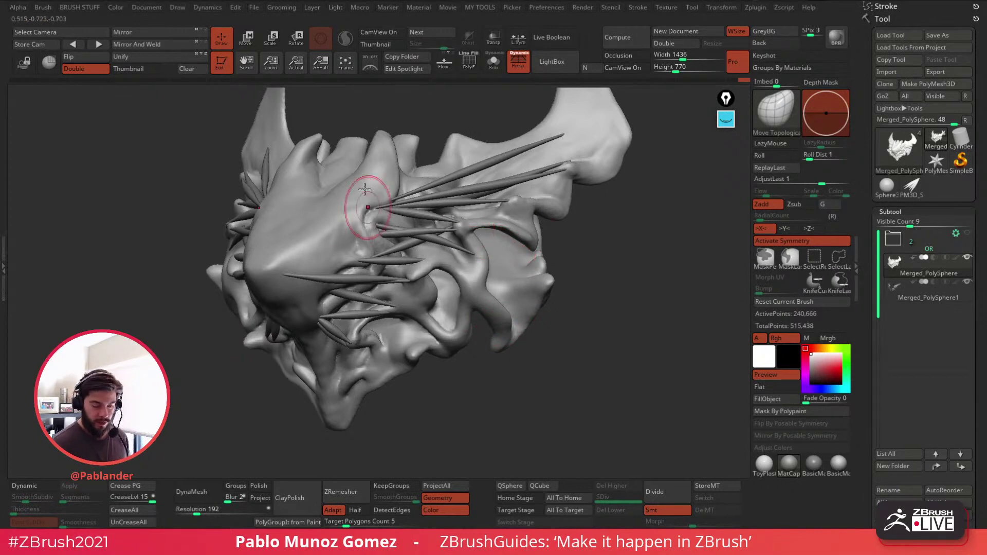
click(494, 63)
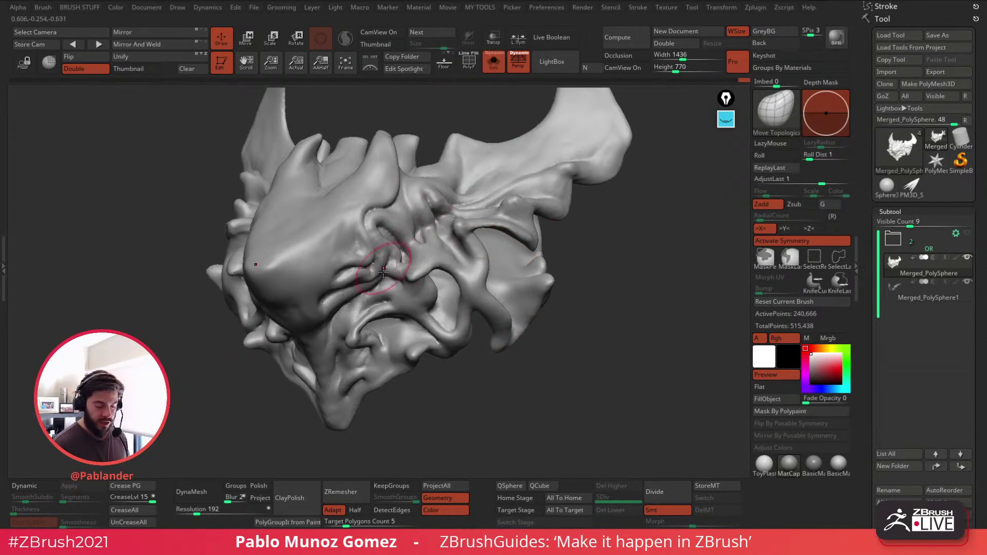
click(494, 64)
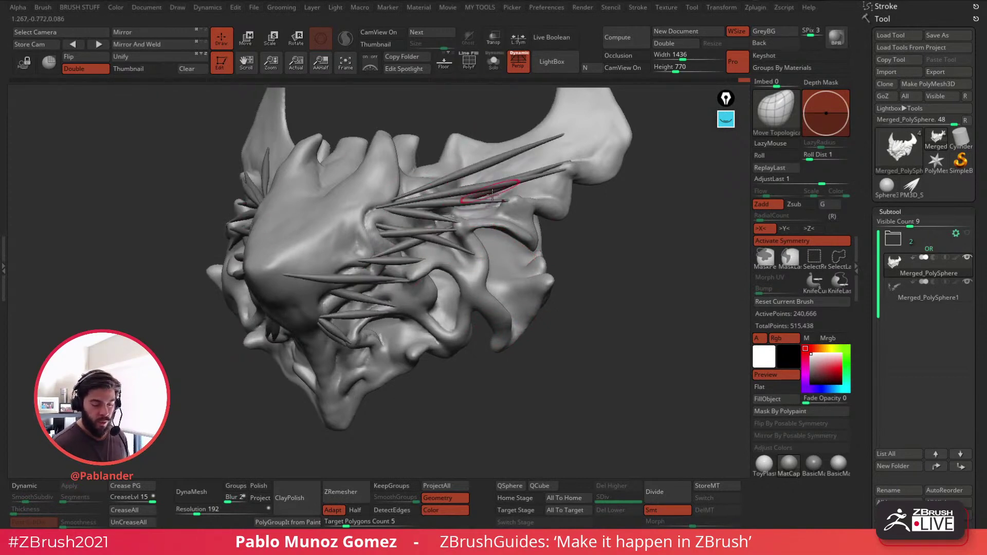
Step: Select the strands subtool and thicken the long strands reaching toward the horn with the Inflate brush
alt+click(527, 149)
drag(593, 211, 596, 195)
key(space)
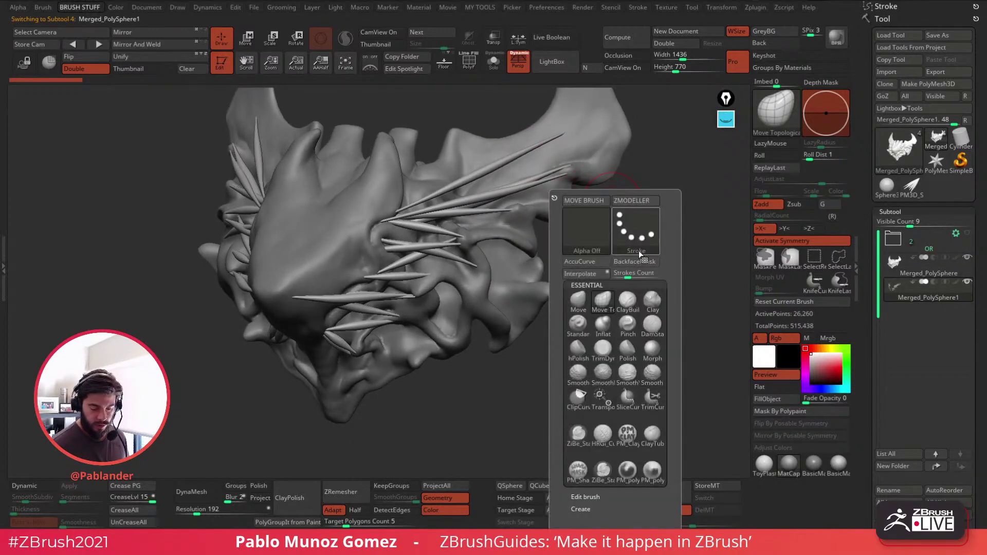
click(599, 323)
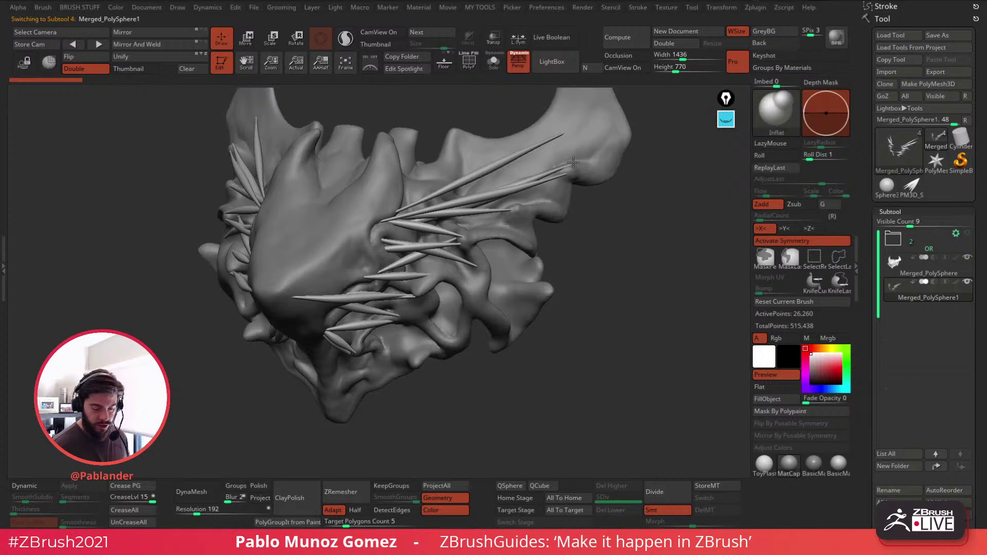
drag(573, 163, 563, 176)
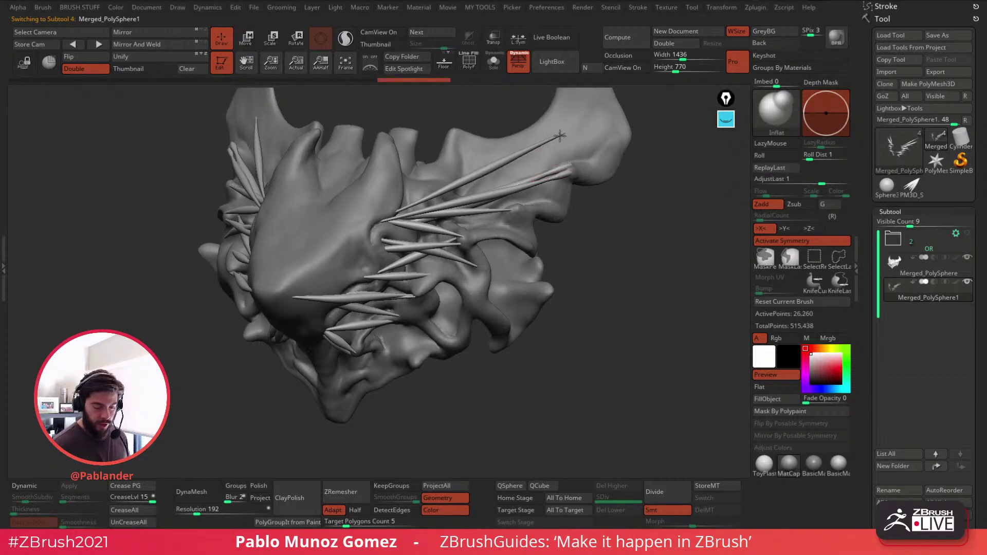
drag(570, 130, 389, 218)
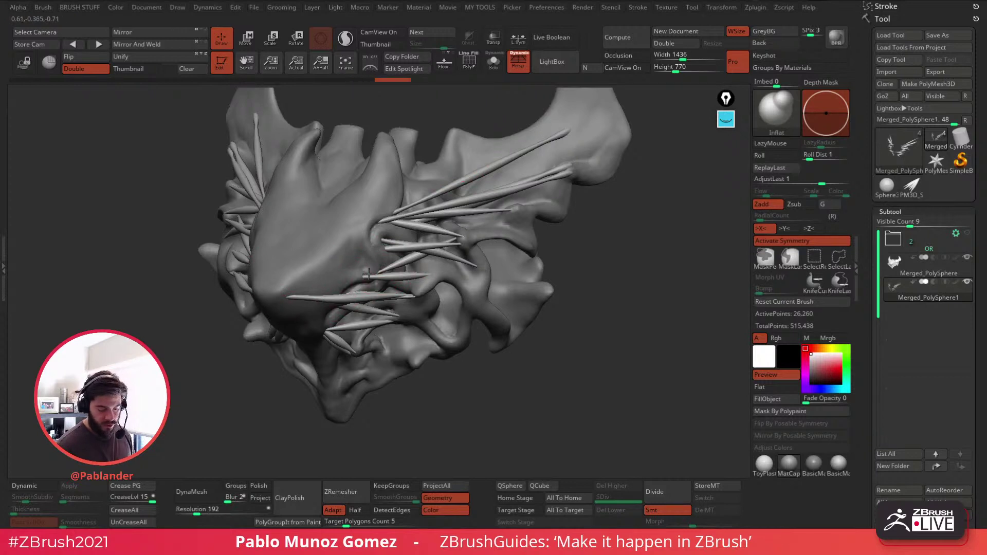
Step: Inflate the thin ends of the muscle strands between the side of the forehead and the side ridges
drag(376, 243, 388, 247)
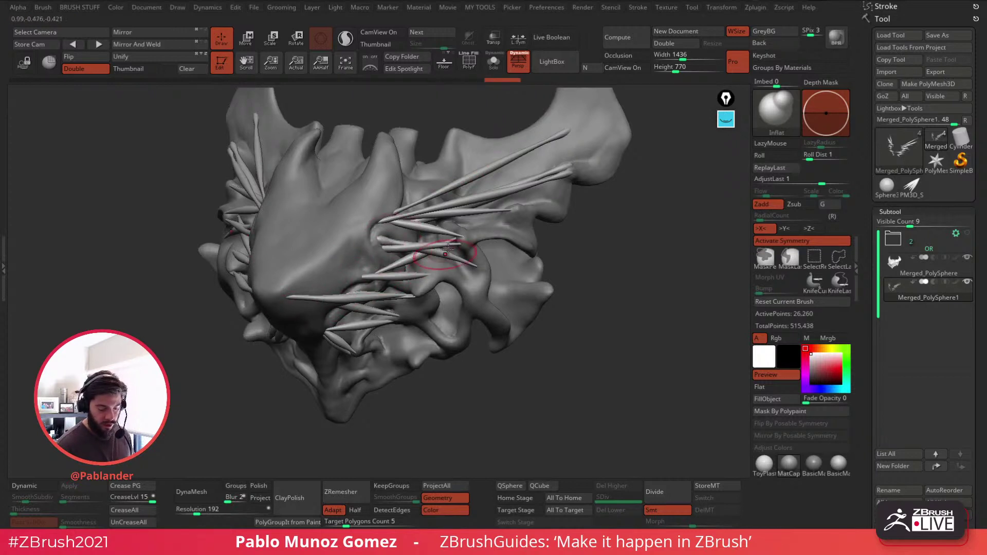
drag(456, 243, 468, 238)
drag(513, 216, 503, 212)
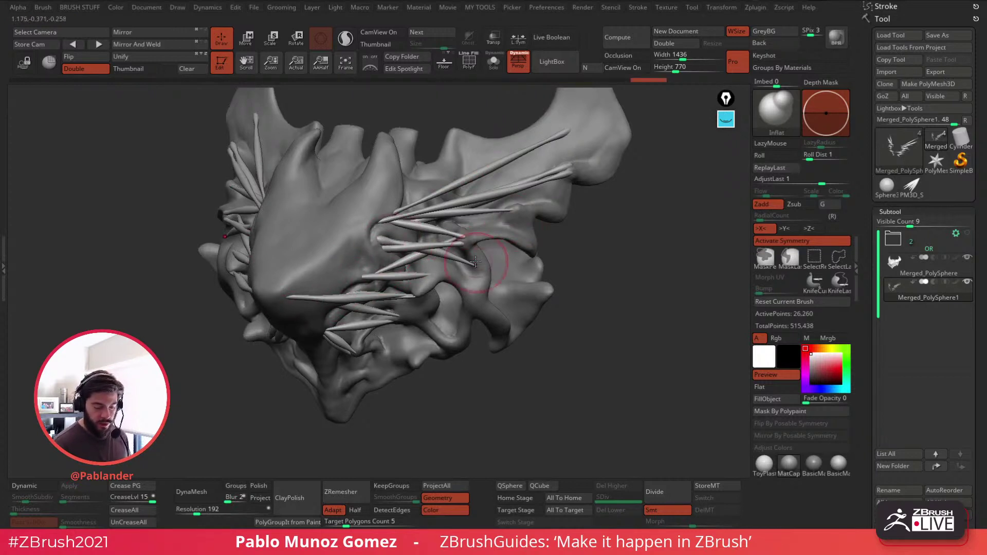
right_drag(481, 288, 477, 265)
drag(473, 263, 428, 281)
Step: Inflate the ends of the strands beside the snout and isolate the strands subtool in Solo mode
alt+right_drag(452, 268, 495, 224)
drag(441, 273, 451, 275)
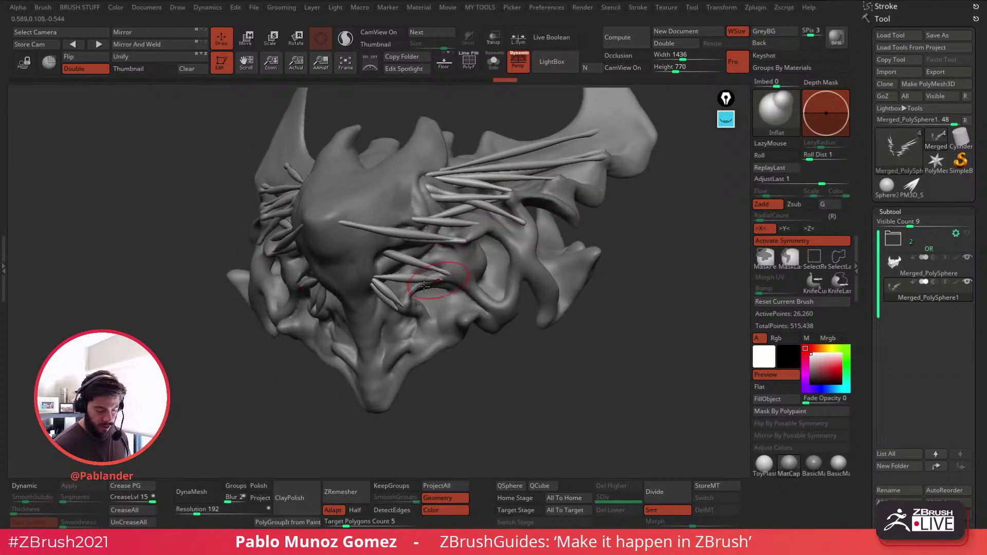
mouse_move(402, 306)
mouse_down()
mouse_move(394, 311)
mouse_move(380, 283)
mouse_up()
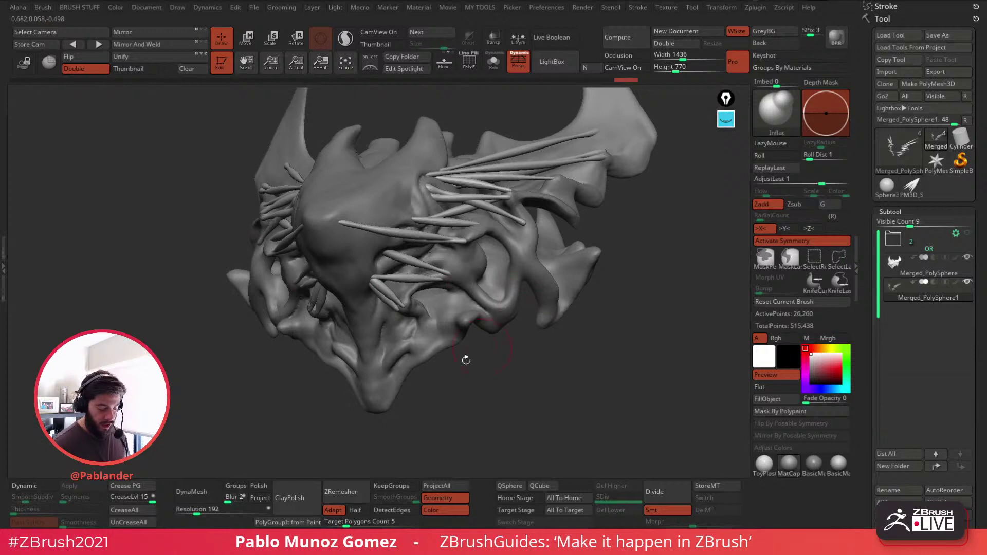
key(ctrl+shift+s)
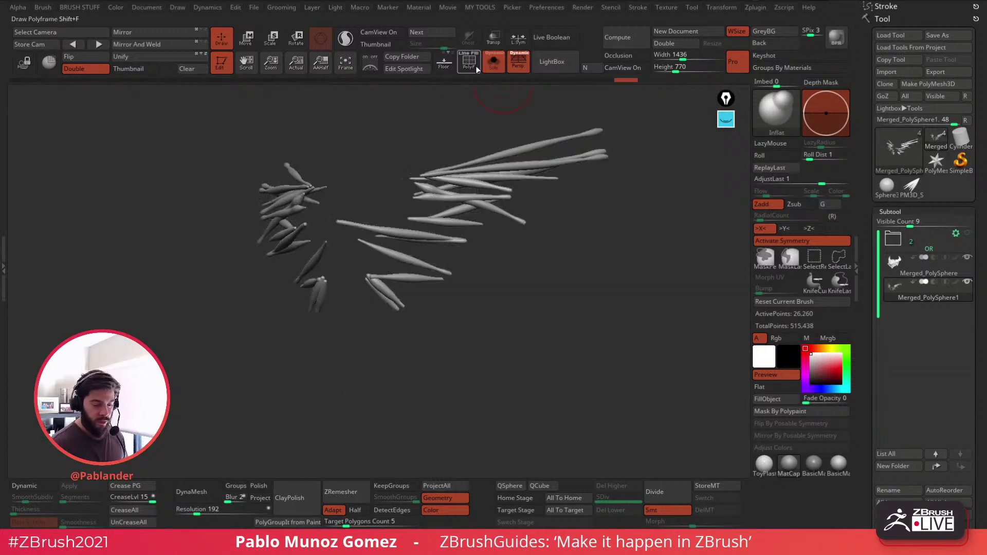
Step: Display the strands' polygroups with the polyframe and check the strands against the full head
key(shift+f)
drag(499, 277, 534, 279)
click(493, 62)
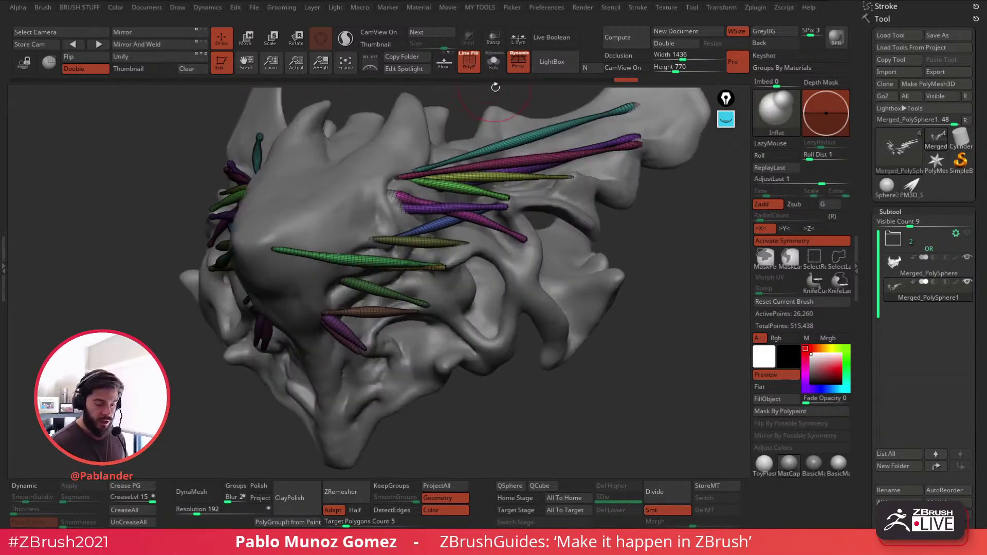
click(468, 62)
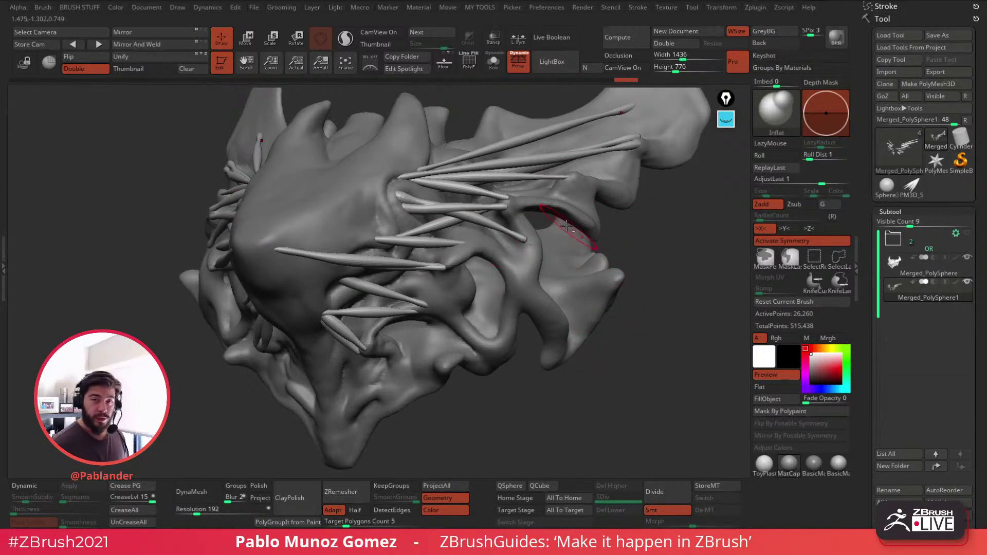
alt+right_drag(567, 226, 554, 236)
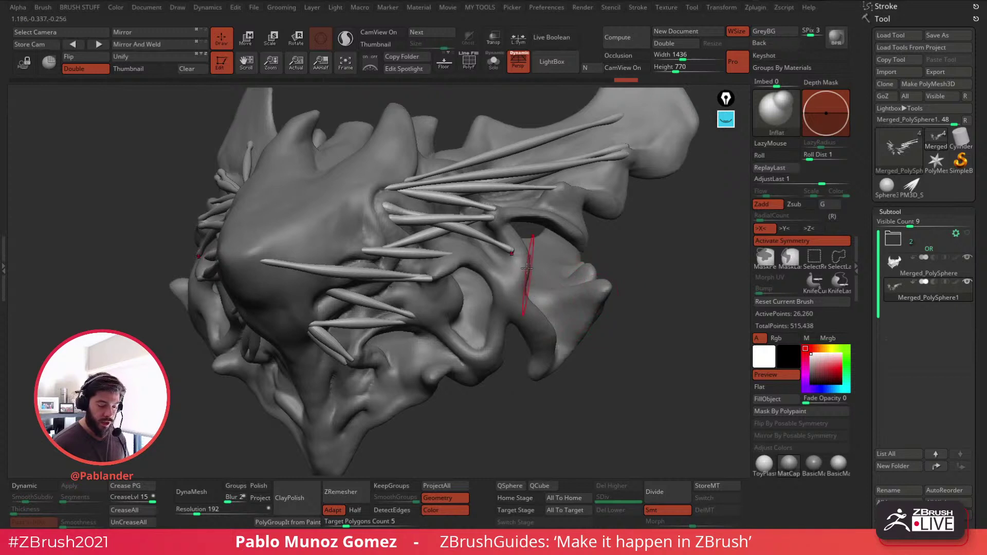
Step: Try remeshing the isolated strands with DynaMesh at resolution 192 without groups and smoothing the fused areas
click(494, 61)
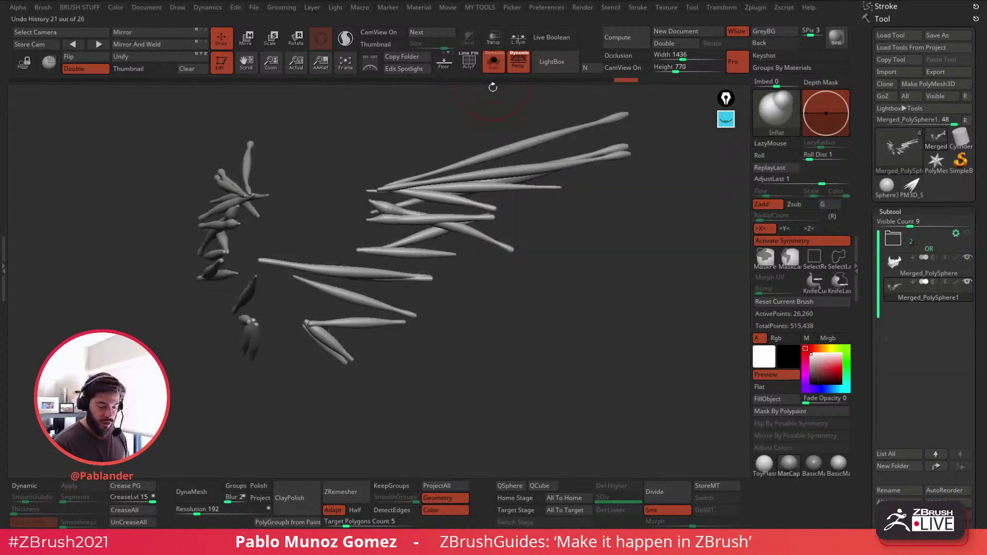
click(191, 492)
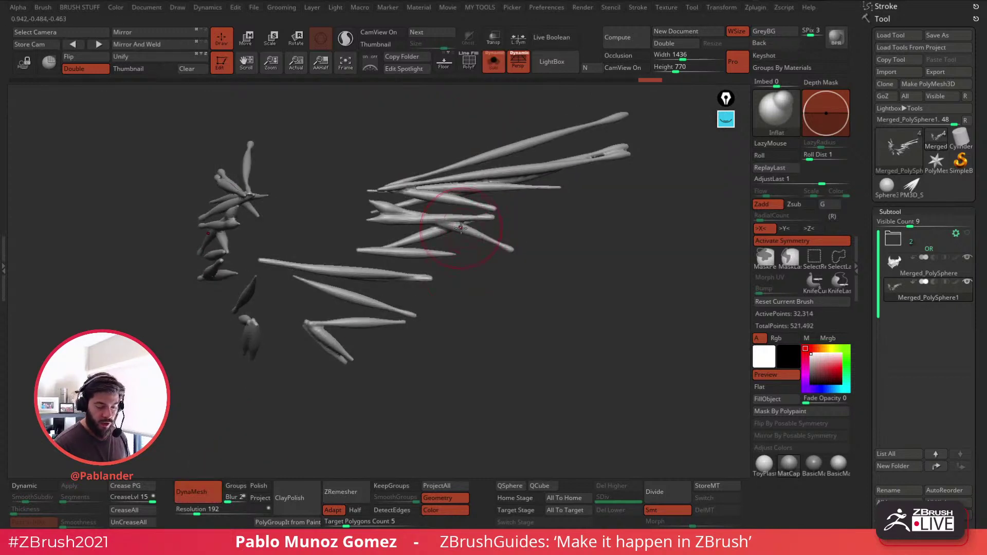
key(shift)
shift+drag(426, 191, 617, 152)
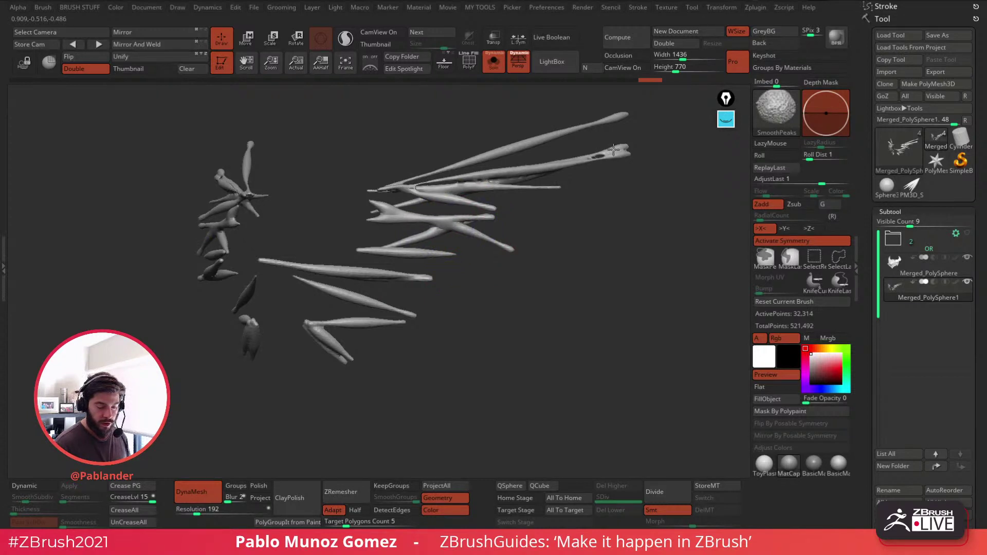
key(ctrl+z)
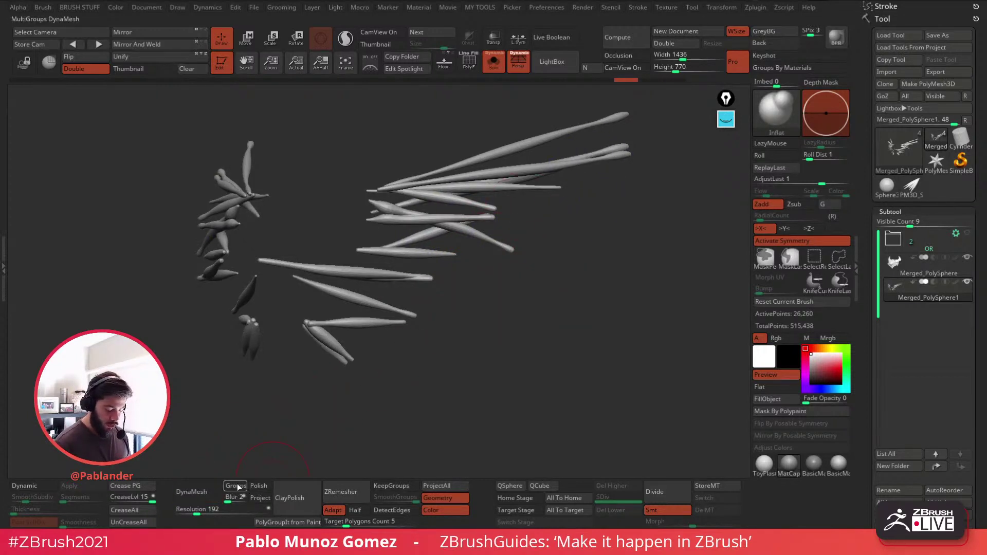
Step: Enable the Groups option in the DynaMesh settings and remesh the strands at resolution 192
drag(868, 338, 867, 223)
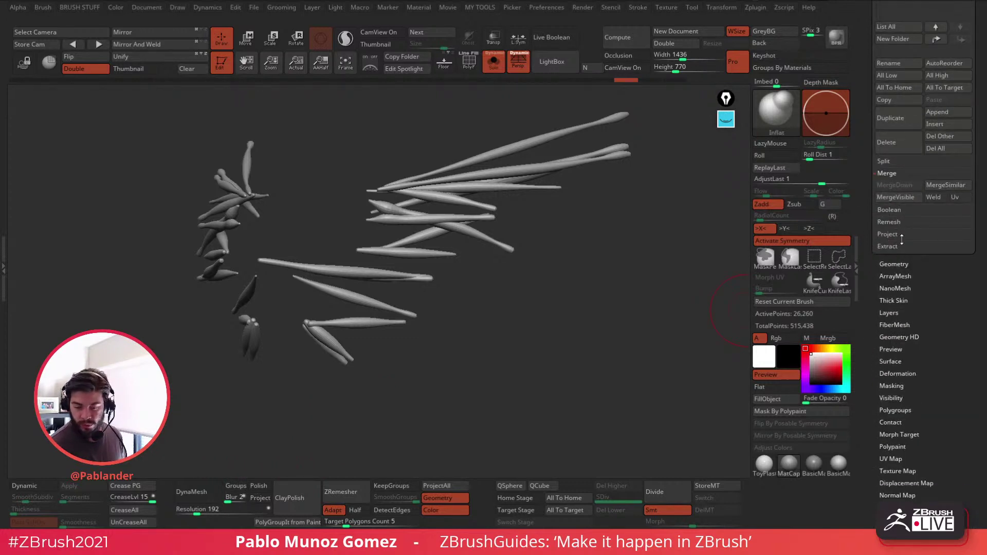
click(894, 264)
drag(879, 243, 878, 124)
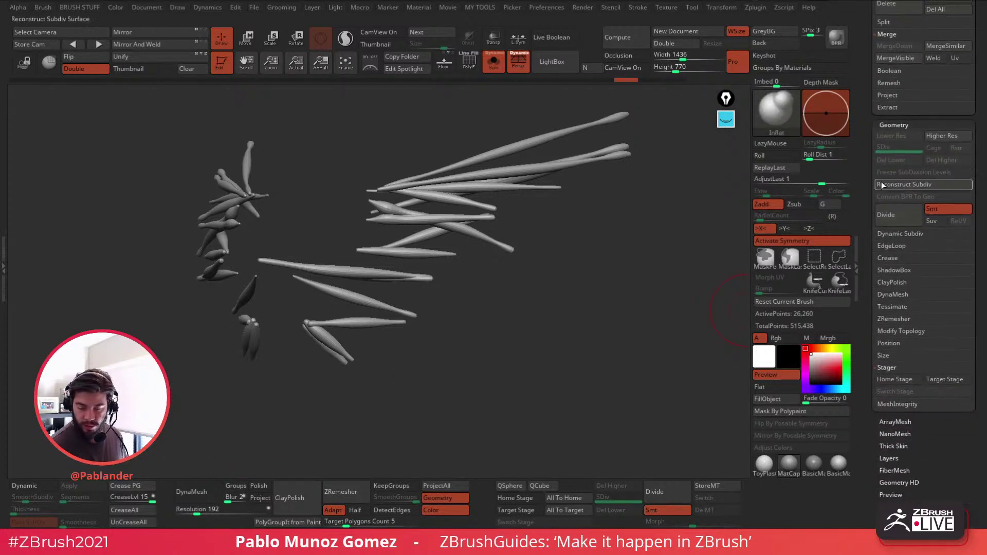
click(902, 295)
drag(866, 312, 866, 181)
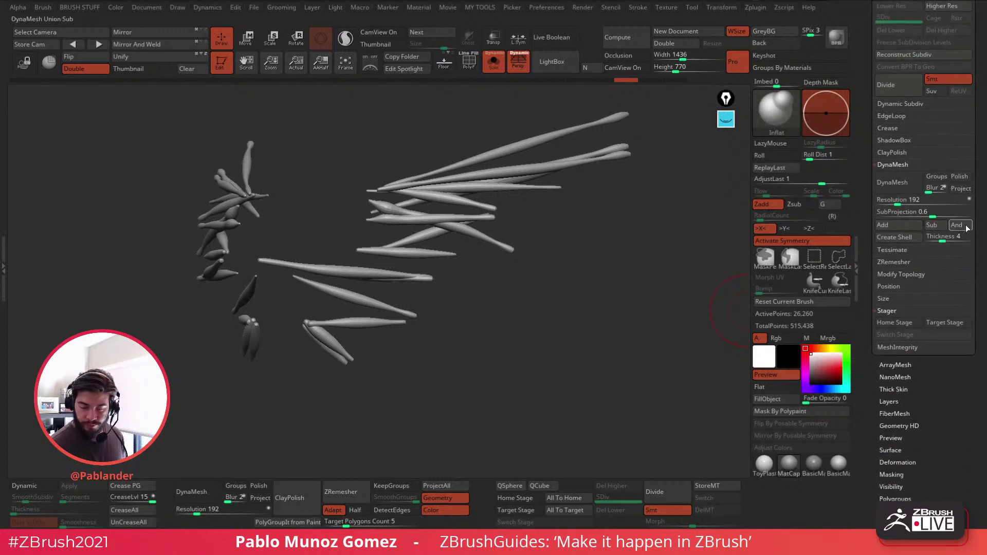
click(938, 176)
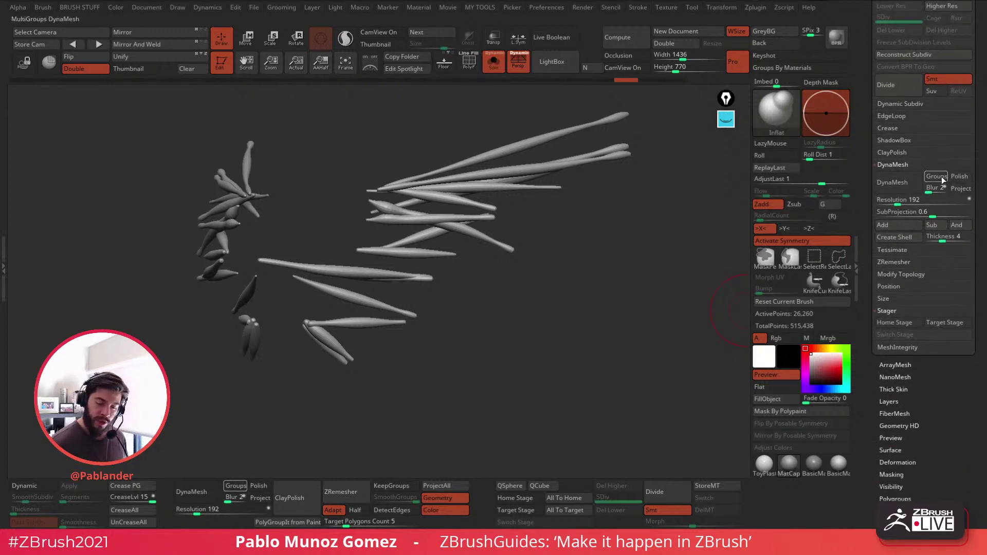
click(900, 181)
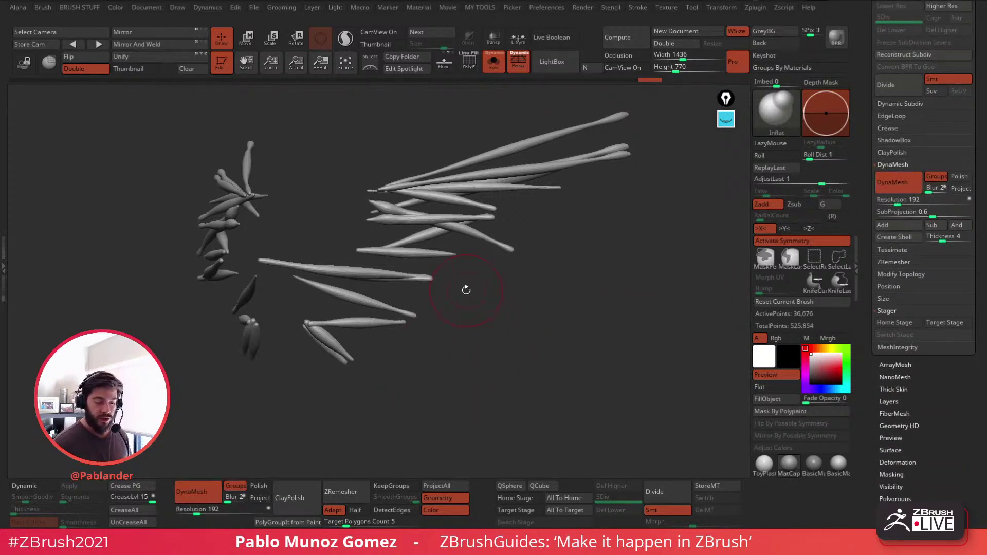
Step: Show the polyframe, inflate the overlapping upper strands, update the grouped DynaMesh and smooth the bulge
click(470, 62)
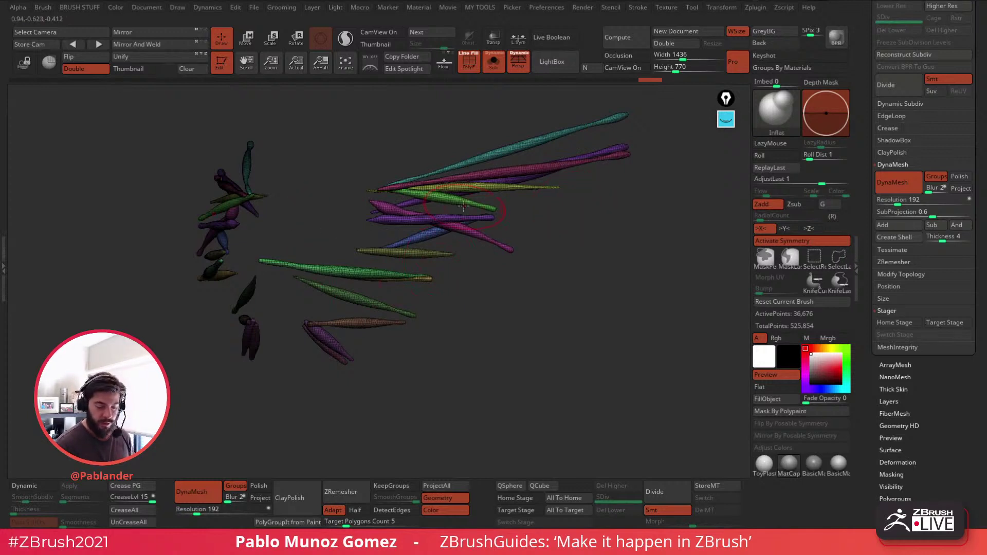
mouse_move(470, 189)
mouse_down()
mouse_move(437, 189)
mouse_move(444, 175)
mouse_up()
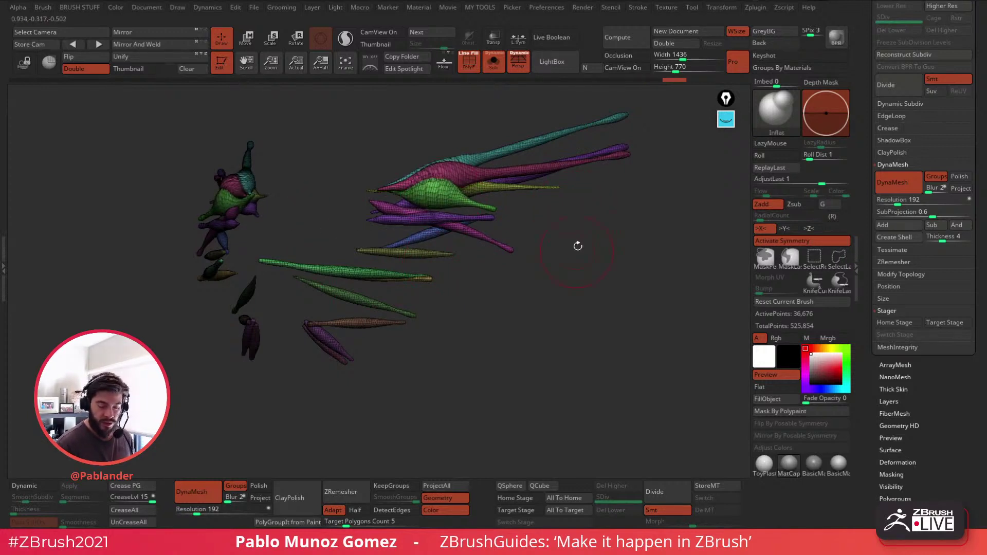
ctrl+drag(582, 213, 608, 271)
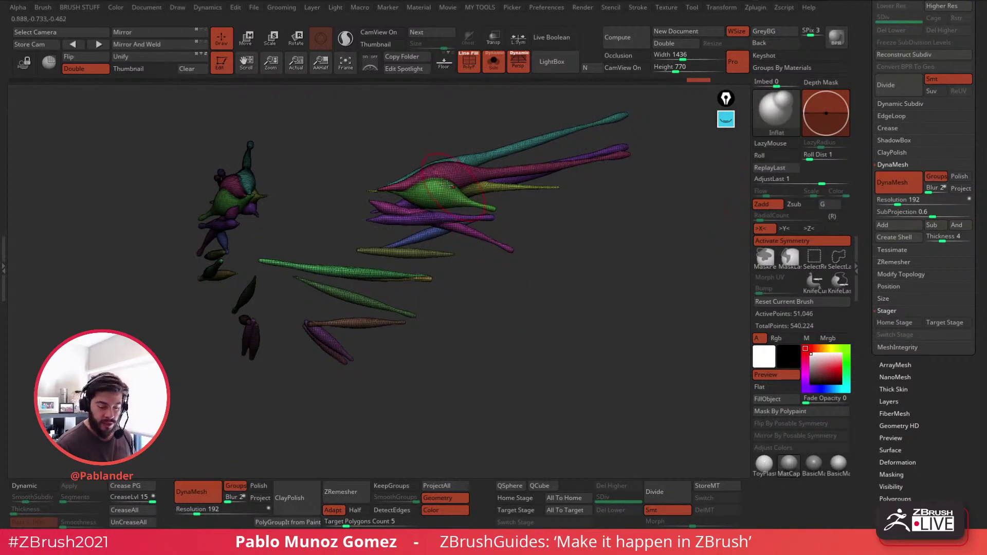
shift+drag(447, 186, 417, 182)
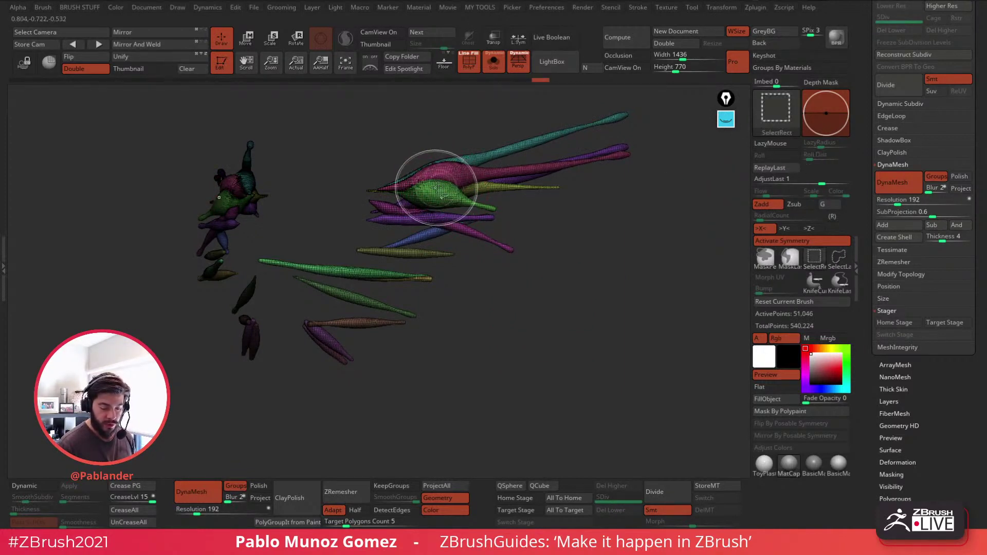
Step: Isolate the inflated green strand's polygroup, unhide all strands, and view them on the head without the polyframe
ctrl+shift+click(442, 190)
ctrl+shift+click(560, 323)
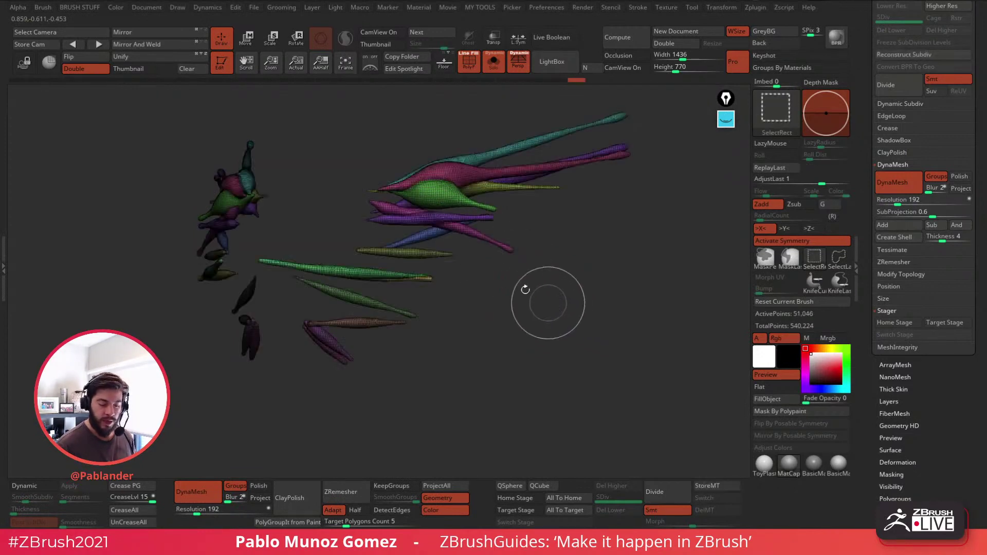
key(shift+f)
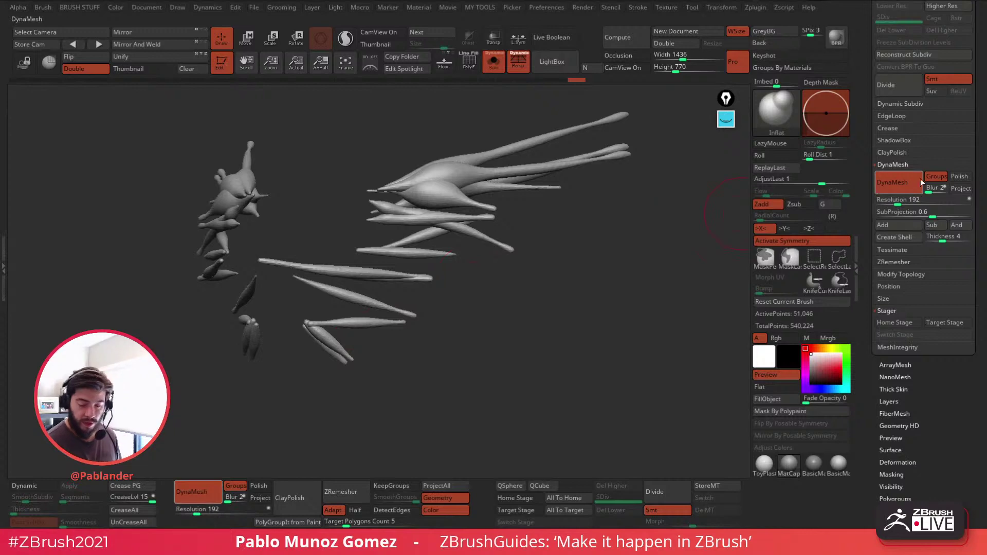
click(495, 62)
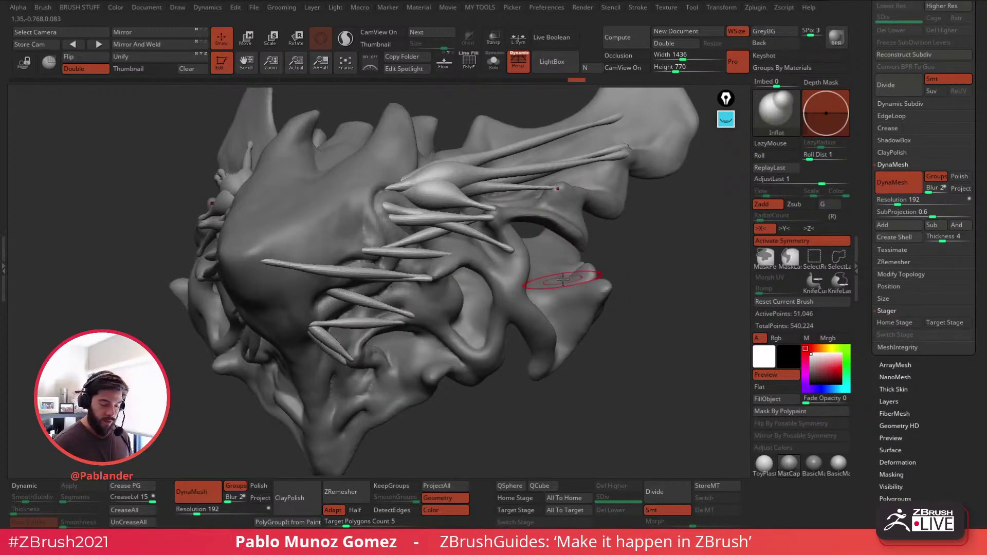
drag(591, 274, 585, 273)
Step: Undo the inflate test and the grouped DynaMesh on the strands
key(ctrl+z)
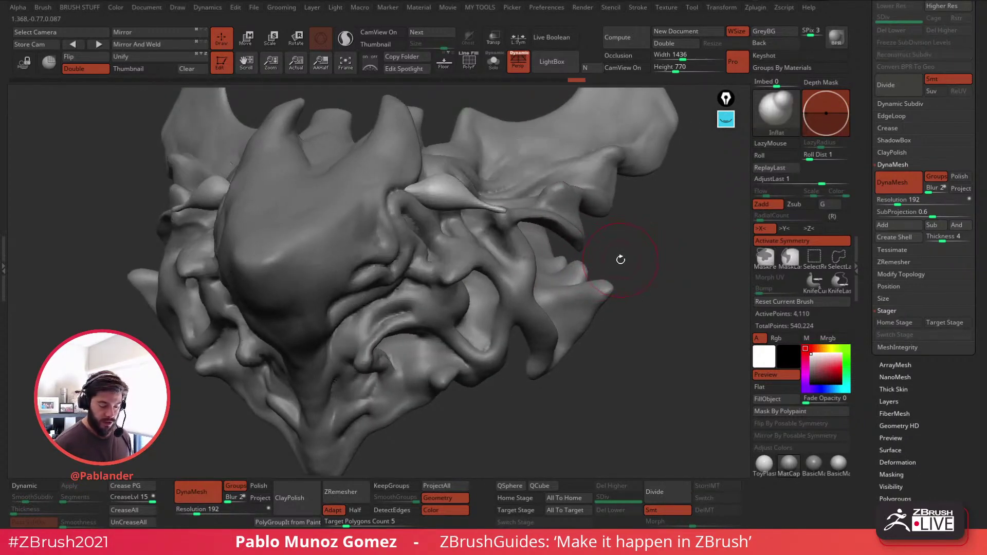
ctrl+shift+click(621, 260)
key(ctrl+z)
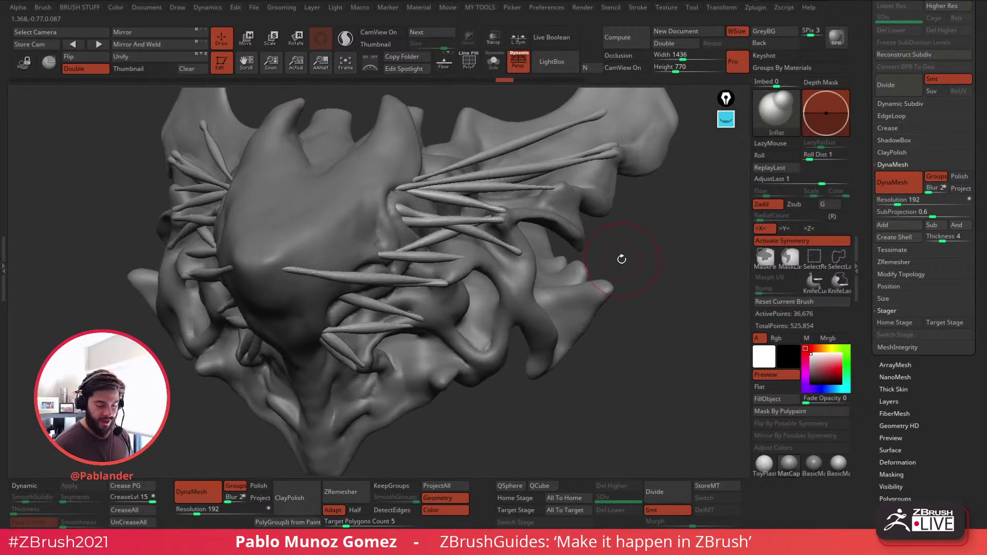
key(ctrl+z)
Step: Thicken the strand ends beside the forehead and the lower strands near the snout with the Inflate brush
drag(497, 208, 506, 210)
right_drag(452, 221, 459, 221)
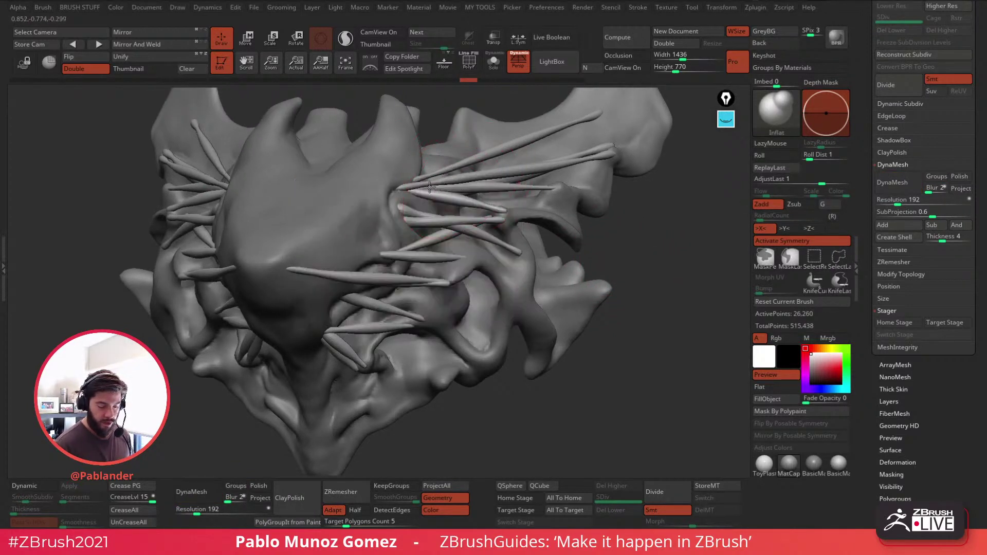
key(ctrl+z)
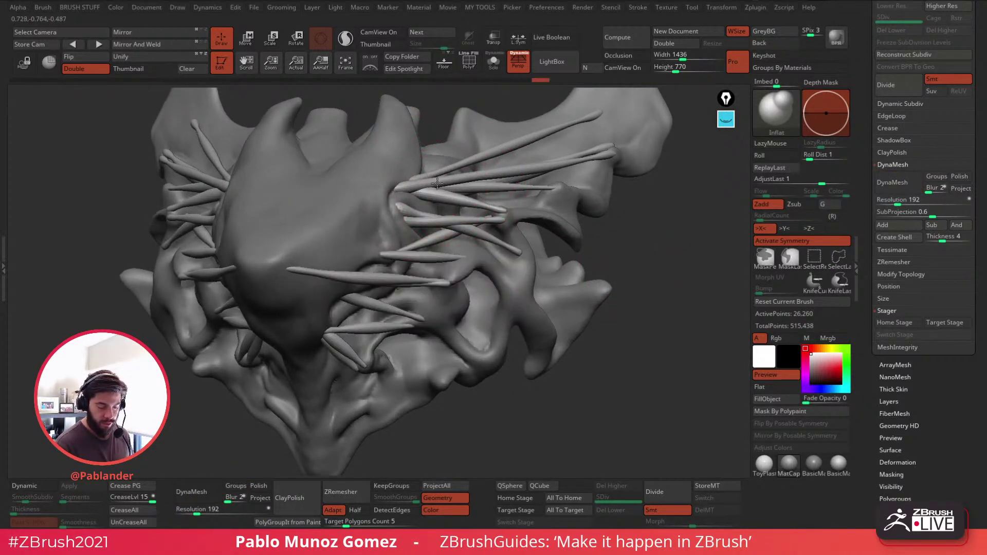
mouse_move(437, 187)
mouse_down()
mouse_move(425, 189)
mouse_move(485, 203)
mouse_move(415, 189)
mouse_move(379, 256)
mouse_move(396, 257)
mouse_up()
key(ctrl+z)
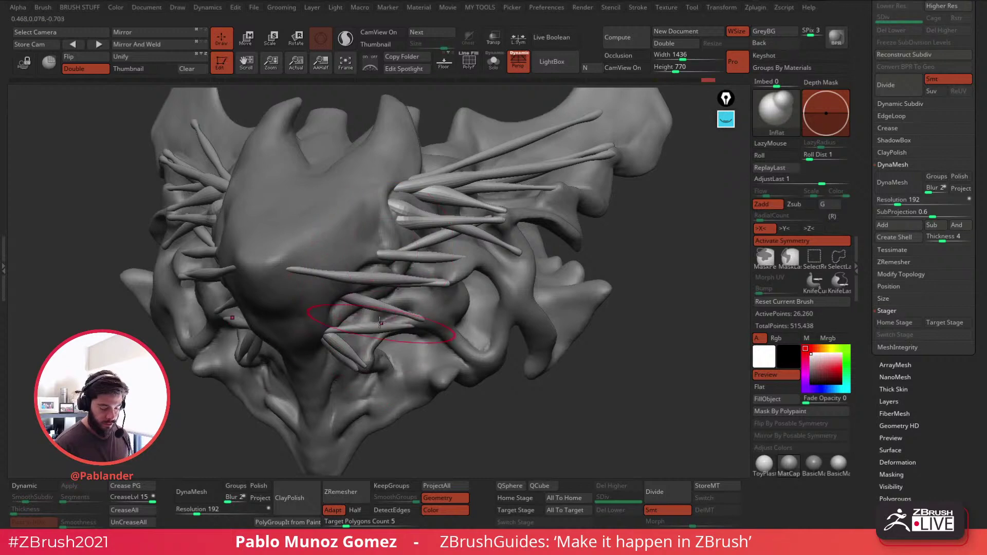
drag(411, 326, 326, 338)
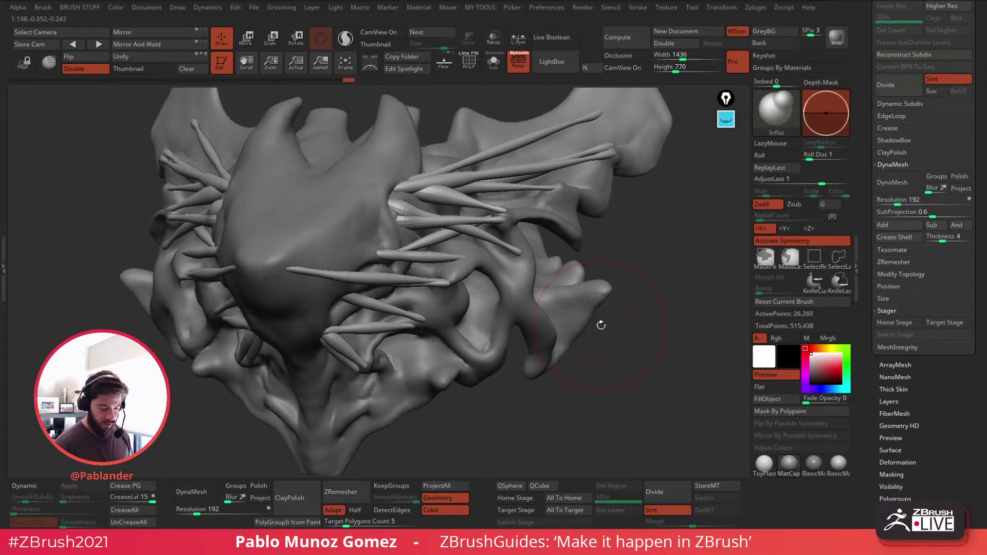
Step: Reposition the ends of the strands beside the side ridge opening with the Move brush
mouse_move(599, 324)
mouse_down()
mouse_move(610, 306)
mouse_move(530, 265)
mouse_up()
key(shift)
key(space)
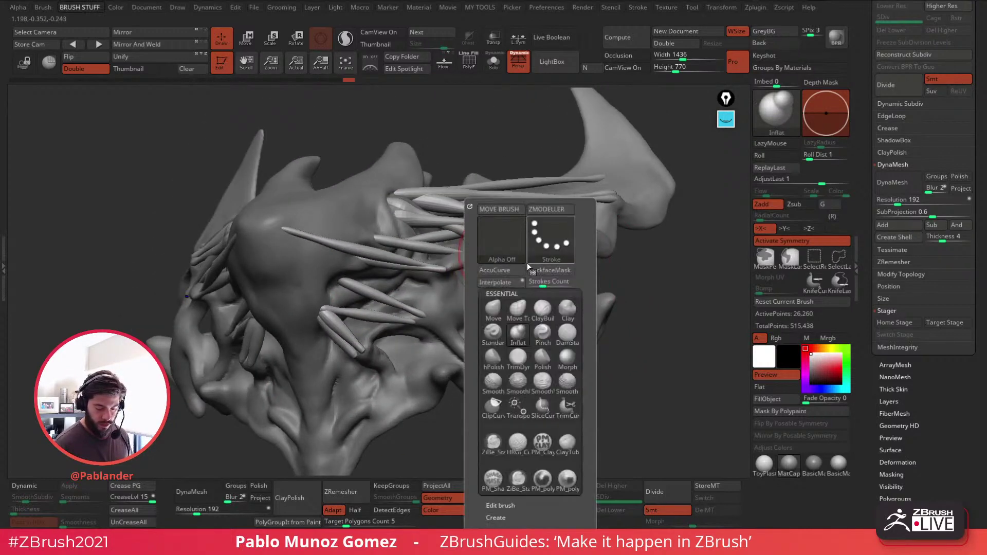
click(493, 309)
drag(642, 239, 607, 225)
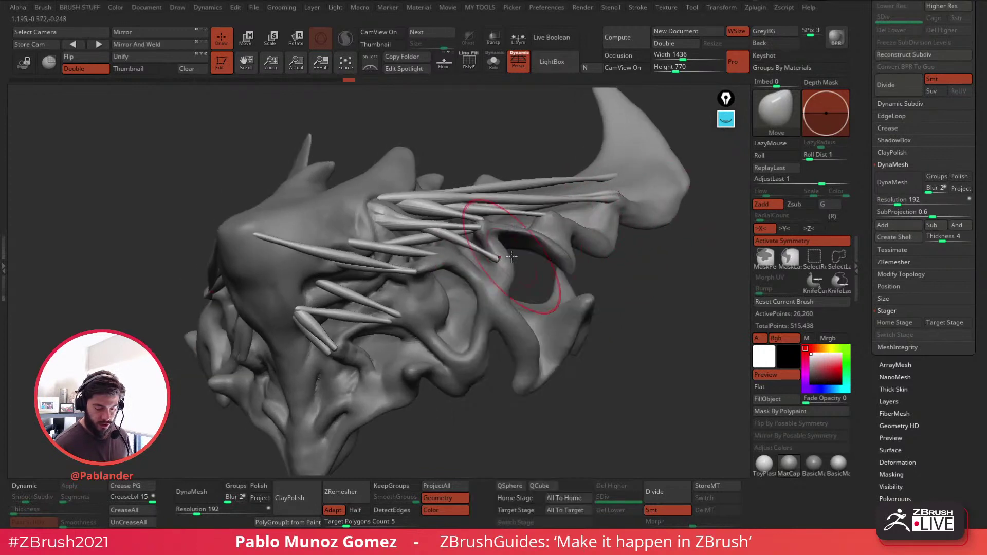
drag(479, 229, 484, 226)
Step: Adjust the ends of the lower strands beside the snout with the Move brush to fit the head surface
drag(331, 356, 337, 349)
right_drag(337, 351, 341, 351)
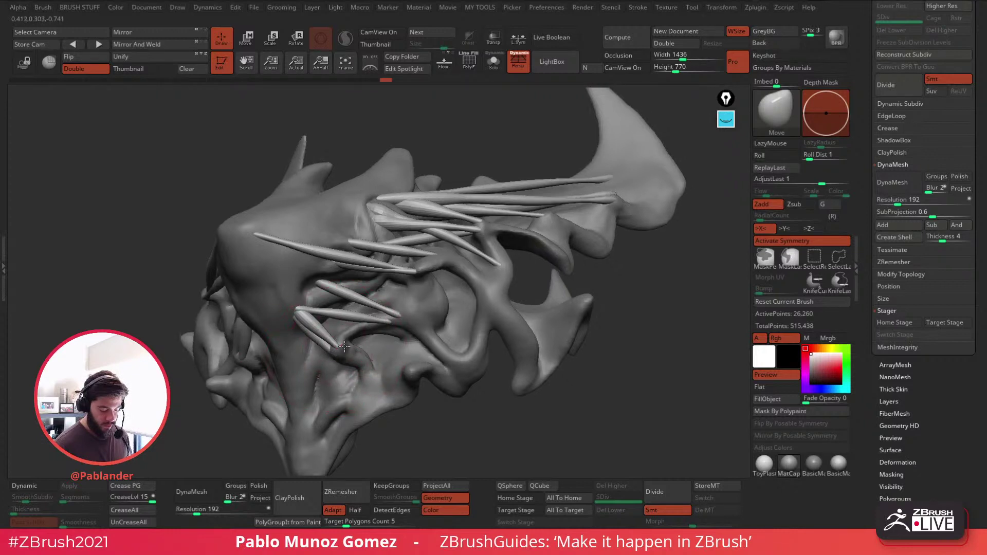
key(space)
drag(339, 346, 336, 345)
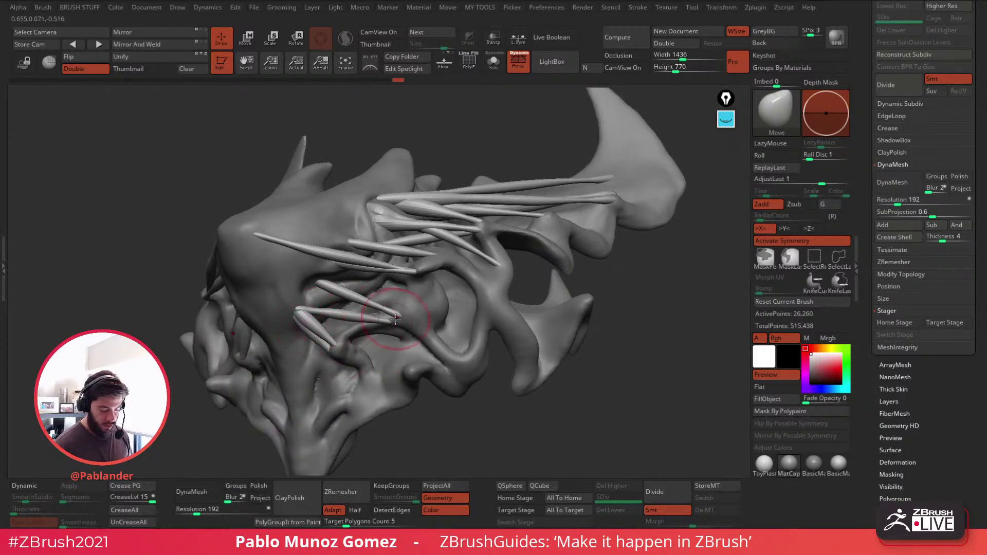
drag(394, 318, 430, 303)
mouse_move(442, 293)
right_down()
mouse_move(625, 307)
mouse_move(433, 285)
right_up()
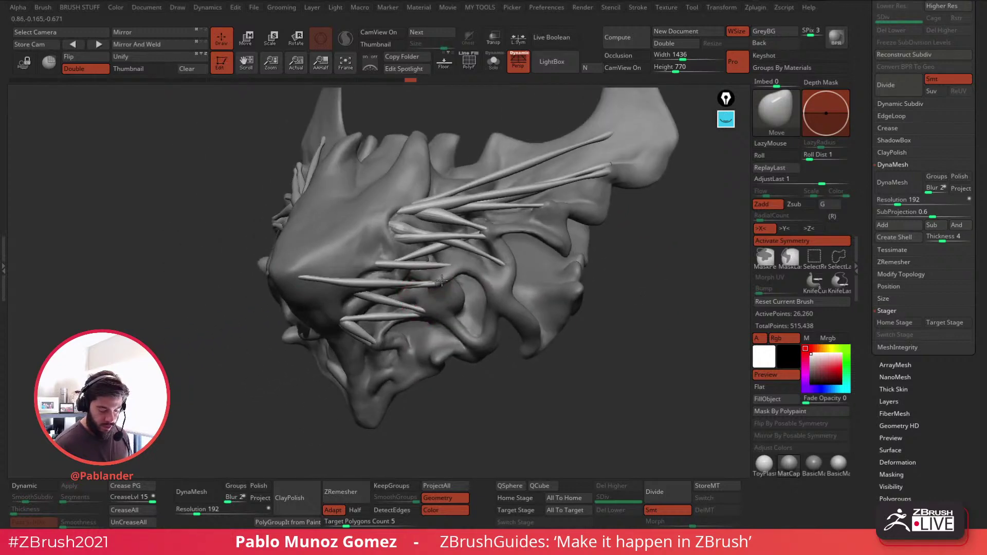
right_drag(507, 337, 572, 328)
right_drag(452, 221, 584, 183)
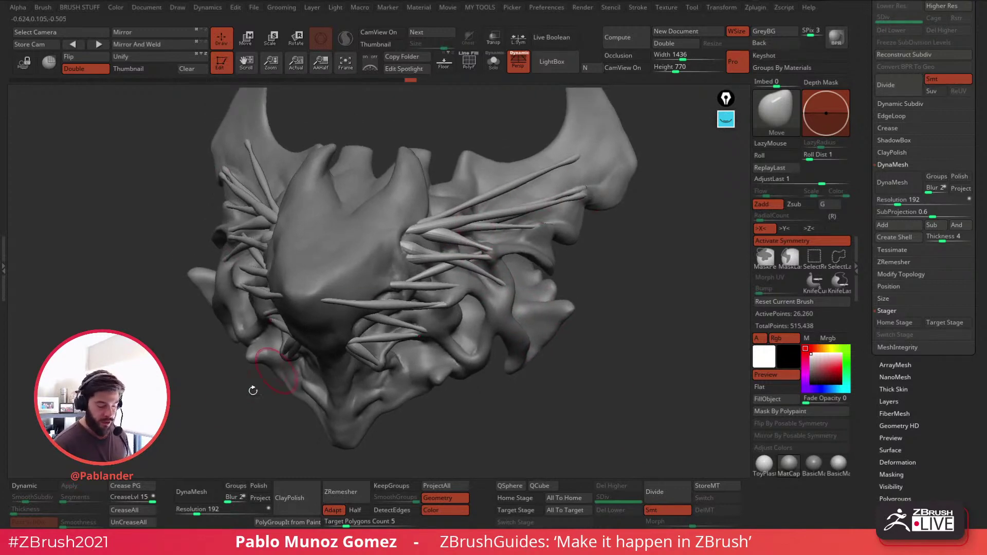
Step: Preview the strands with Dynamic Subdivision and switch it off again
click(34, 485)
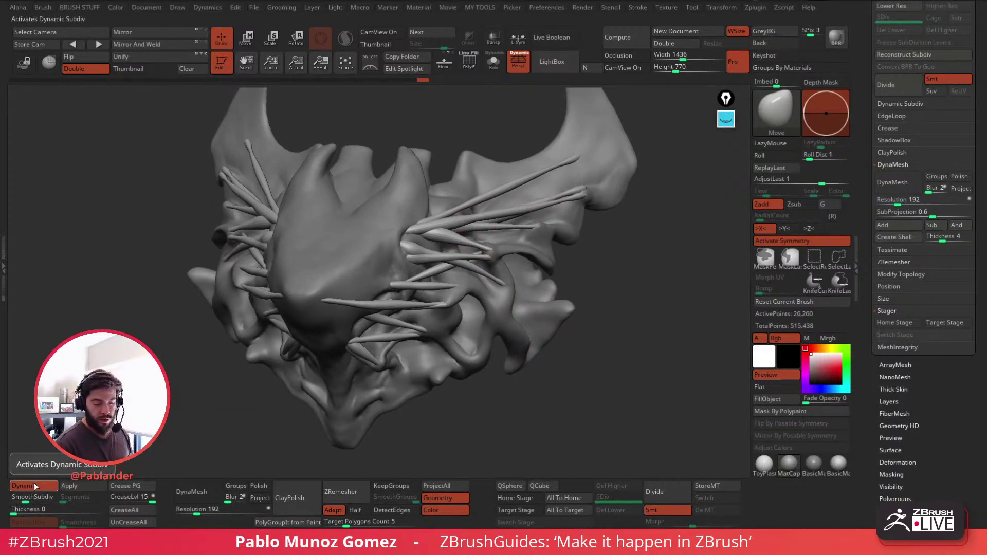
click(33, 485)
right_drag(584, 173, 623, 281)
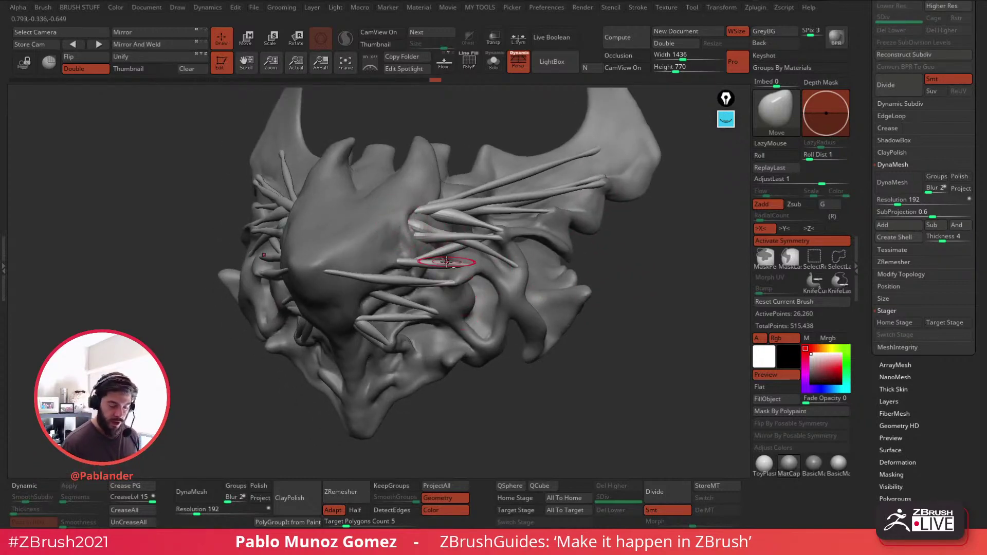
Step: Activate the head subtool and build up its surface around the strand ends beside the forehead with a smaller Standard brush
alt+click(395, 236)
mouse_move(396, 238)
right_down()
mouse_move(444, 271)
mouse_move(477, 271)
right_up()
key(b)
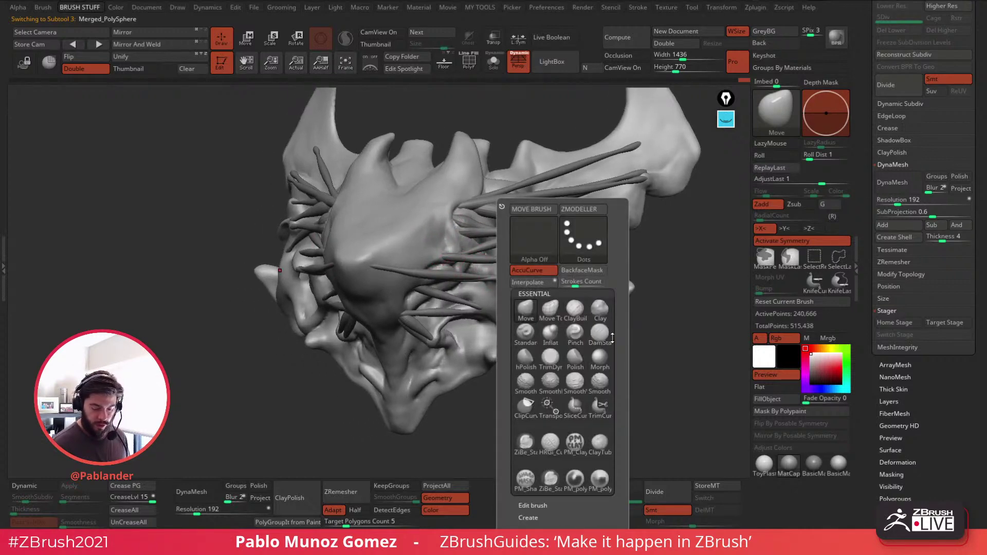
click(528, 340)
key(space)
drag(583, 252, 555, 250)
mouse_move(420, 282)
right_down()
mouse_move(435, 249)
mouse_move(465, 259)
mouse_move(442, 247)
mouse_move(481, 240)
mouse_move(496, 255)
mouse_move(497, 238)
right_up()
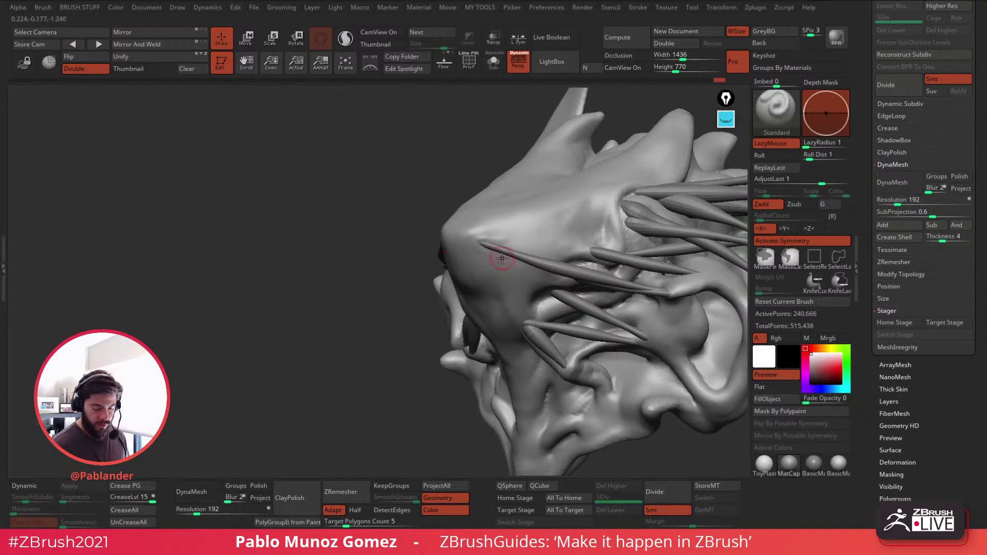
right_drag(481, 238, 545, 204)
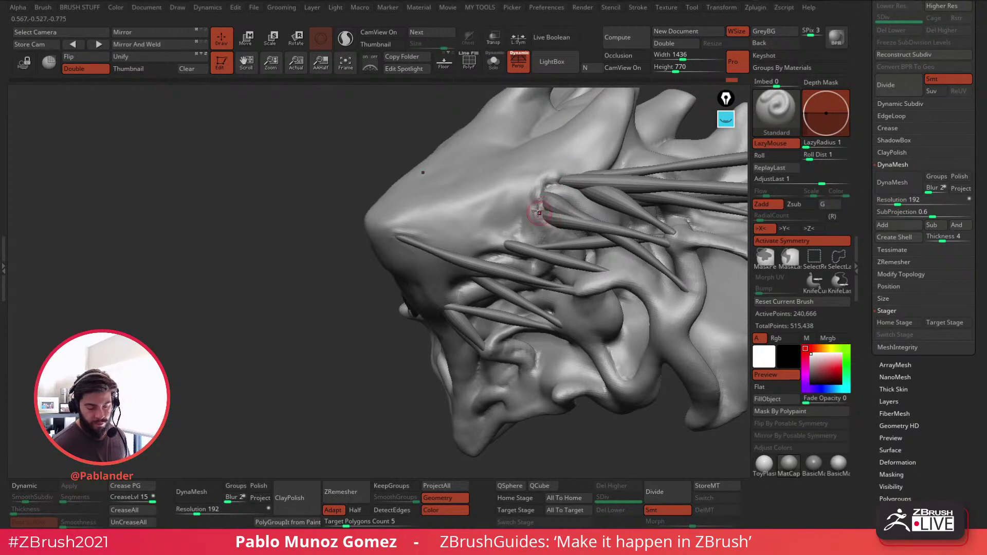
alt+right_drag(560, 220, 528, 201)
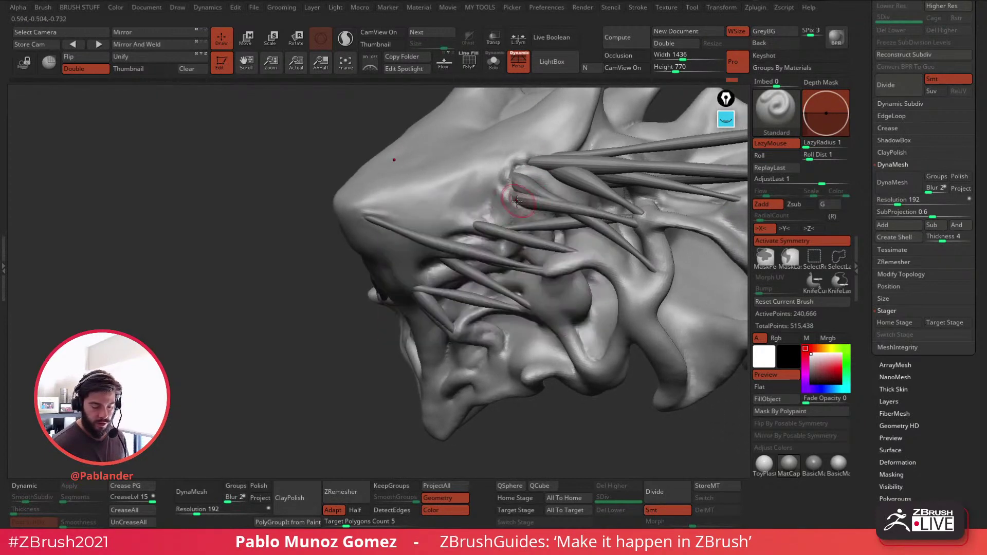
mouse_move(483, 176)
mouse_down()
mouse_move(502, 190)
mouse_move(530, 188)
mouse_move(499, 194)
mouse_move(492, 213)
mouse_move(425, 207)
mouse_up()
drag(483, 224, 425, 205)
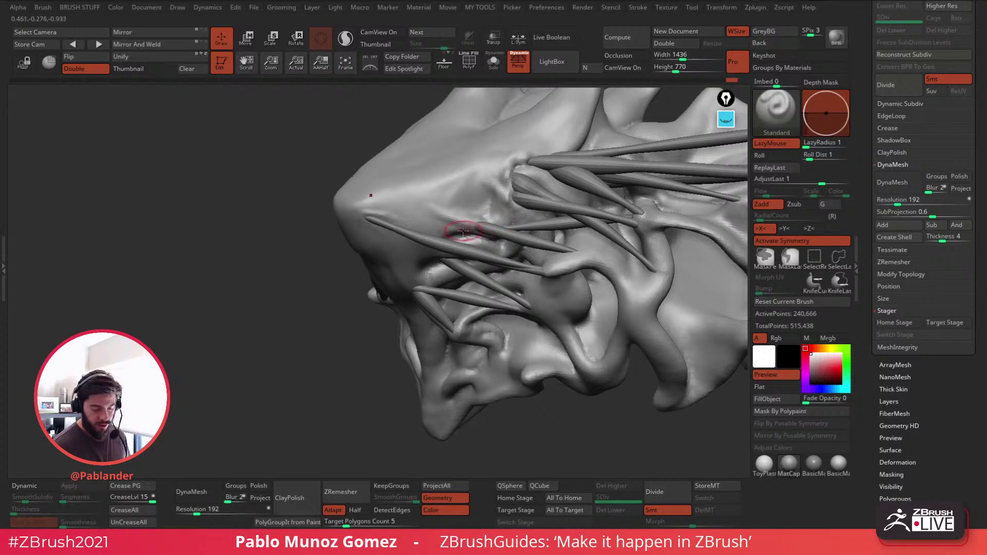
mouse_move(464, 229)
mouse_down()
mouse_move(426, 208)
mouse_move(403, 210)
mouse_up()
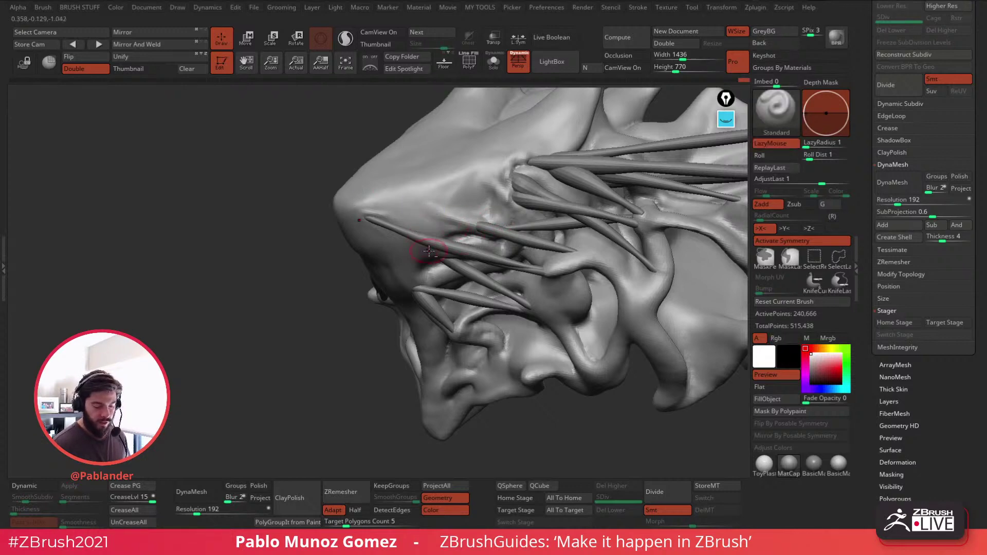
right_drag(430, 227, 397, 177)
shift+drag(370, 170, 392, 175)
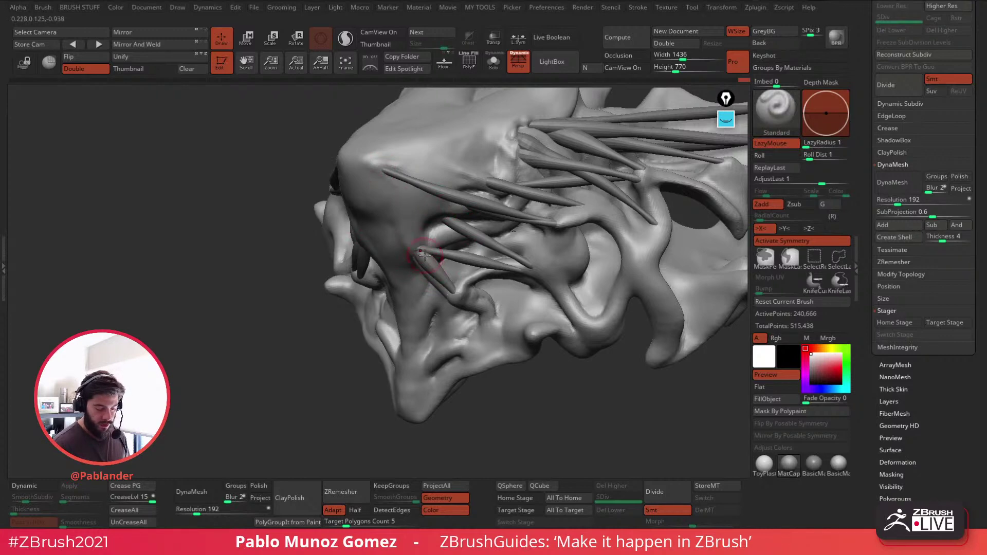
key(ctrl+z)
key(ctrl+z)
Step: Smooth the head surface around the ends of the lowest strands beside the snout
mouse_move(411, 264)
right_down()
mouse_move(411, 248)
mouse_move(424, 248)
right_up()
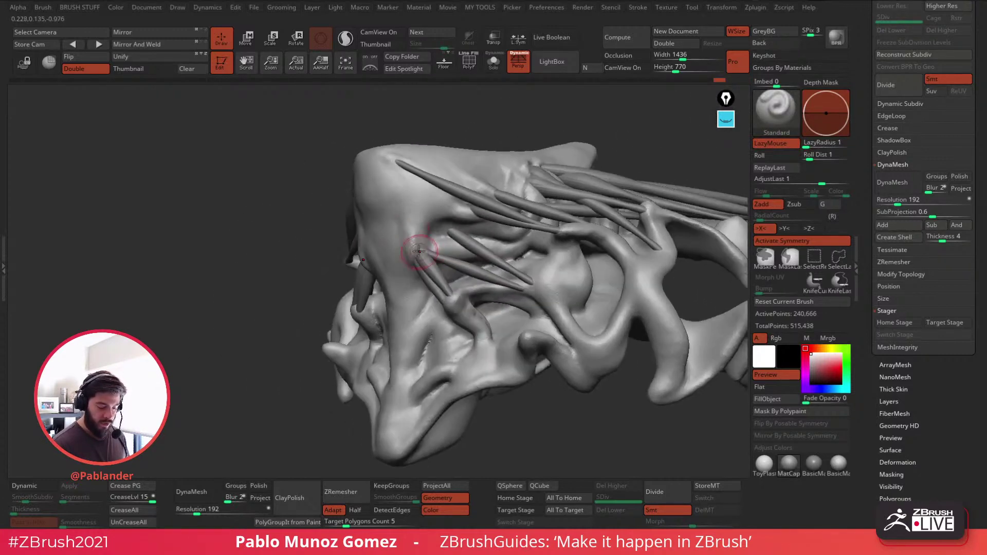
mouse_move(412, 248)
shift+mouse_down()
mouse_move(425, 236)
mouse_move(418, 233)
mouse_move(428, 253)
shift+mouse_up()
alt+right_drag(475, 322, 450, 259)
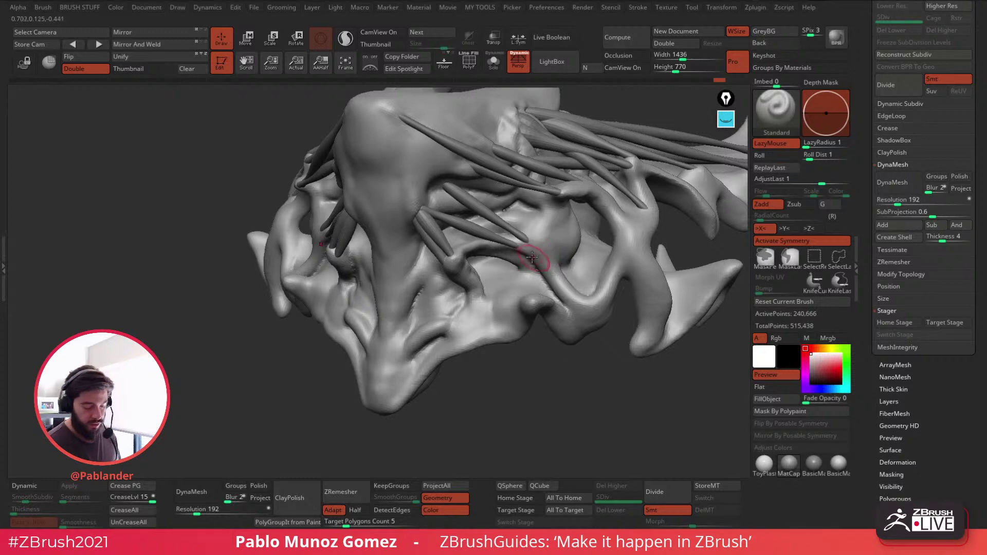
Step: Build up the head surface where the lower strands meet the rounded cheek form, resizing the Standard brush to fit
drag(543, 267, 541, 244)
right_drag(551, 231, 544, 227)
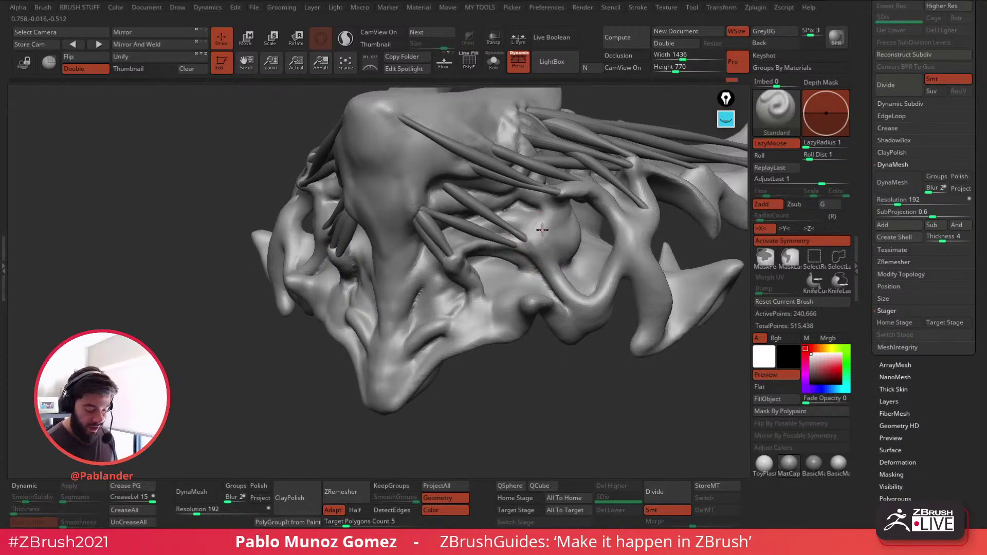
key(space)
mouse_move(541, 252)
mouse_down()
mouse_move(527, 250)
mouse_move(535, 257)
mouse_up()
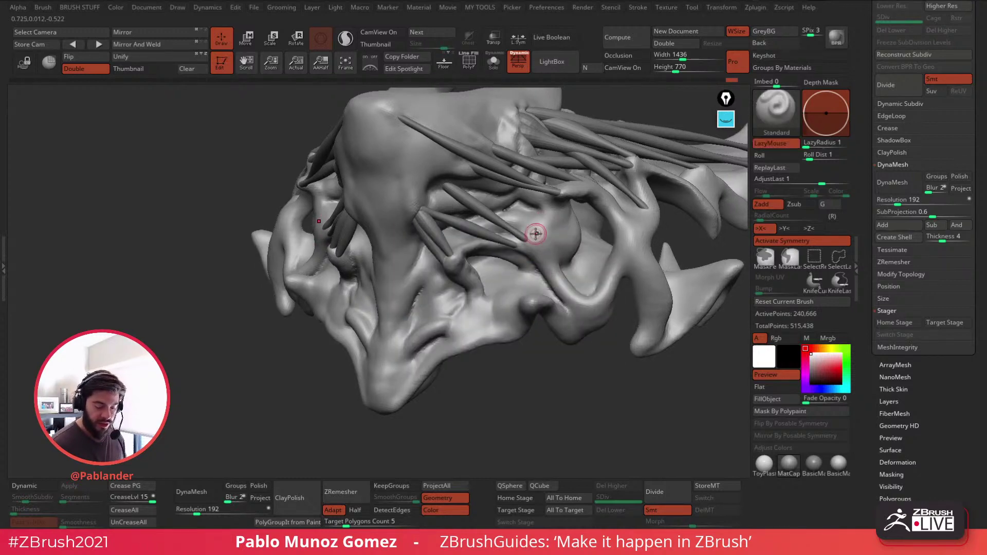
right_drag(535, 231, 530, 240)
key(space)
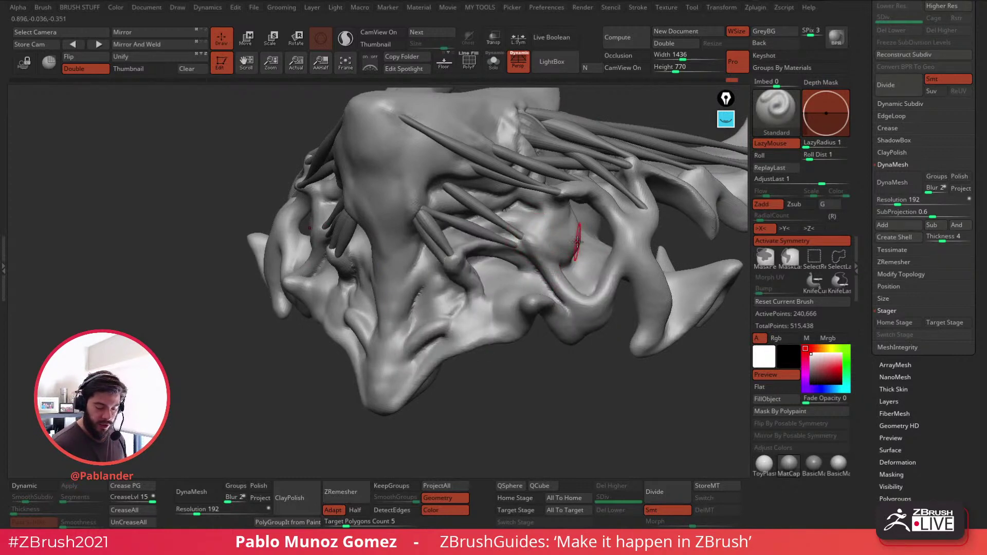
right_drag(577, 242, 584, 244)
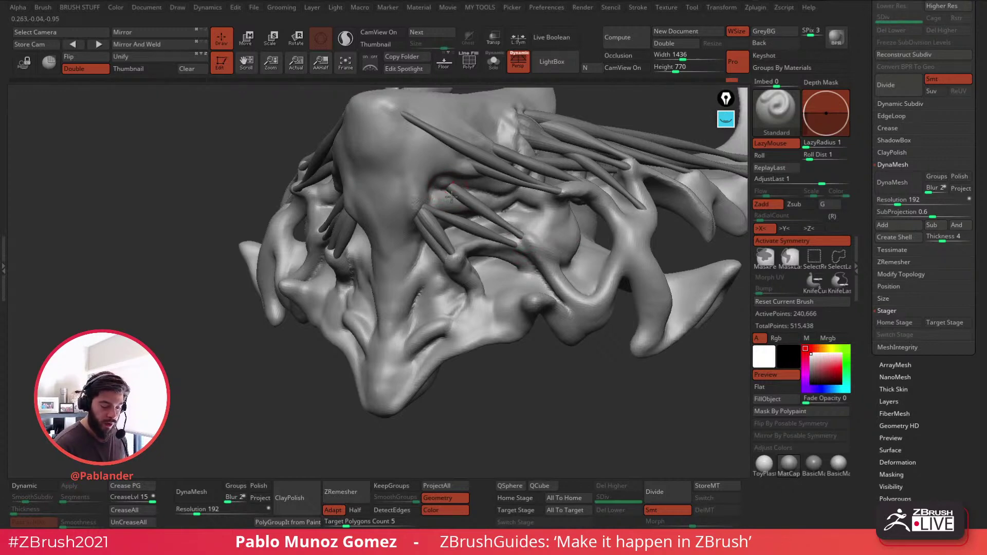
Step: Sculpt raised attachment areas at the large horn's base around the long strand tips and smooth them with the Smooth brush
mouse_move(451, 196)
right_down()
mouse_move(444, 178)
mouse_move(545, 220)
mouse_move(518, 222)
mouse_move(537, 215)
right_up()
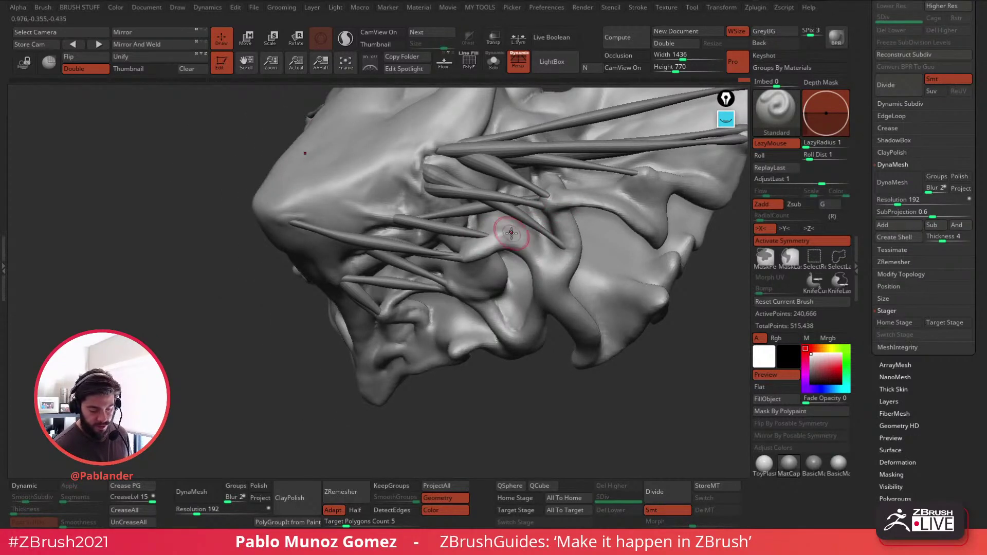
right_drag(561, 230, 583, 247)
mouse_move(689, 205)
alt+right_down()
mouse_move(663, 229)
mouse_move(569, 260)
mouse_move(624, 227)
mouse_move(590, 243)
alt+right_up()
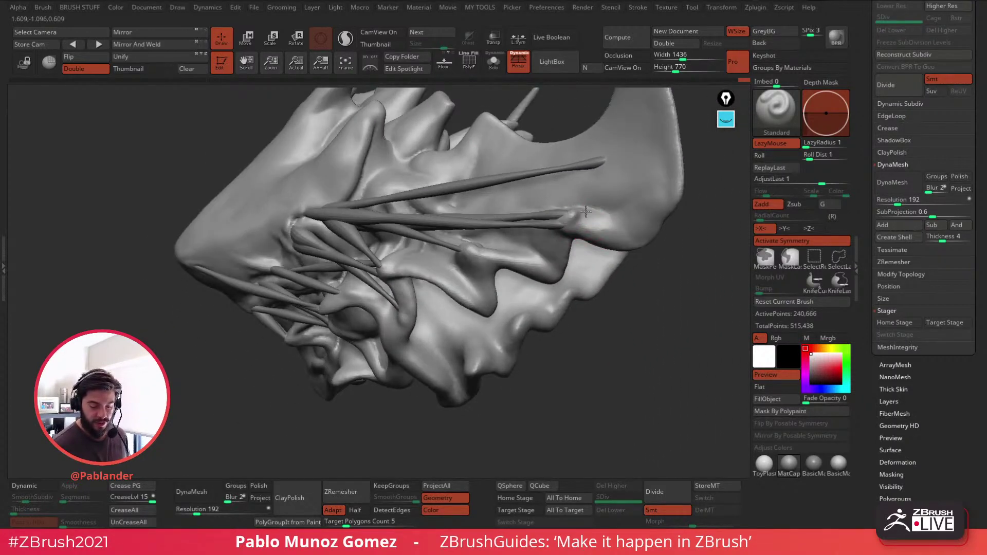
drag(586, 211, 594, 214)
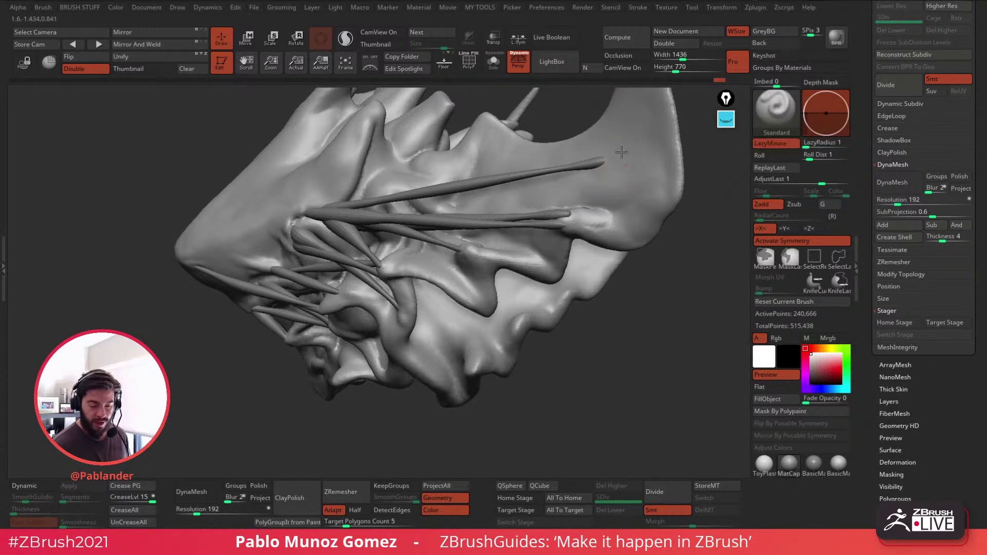
right_drag(621, 152, 639, 145)
key(shift)
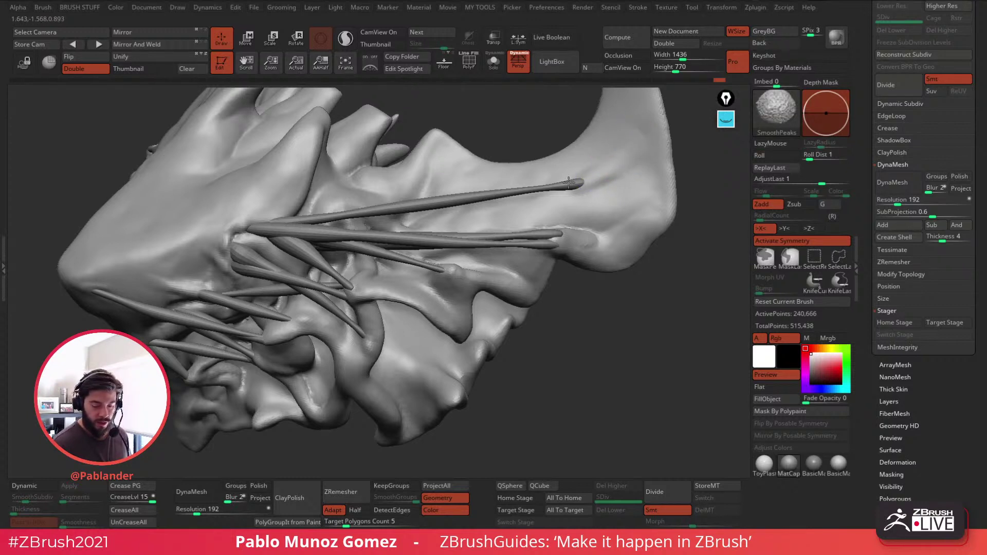
shift+drag(621, 146, 587, 169)
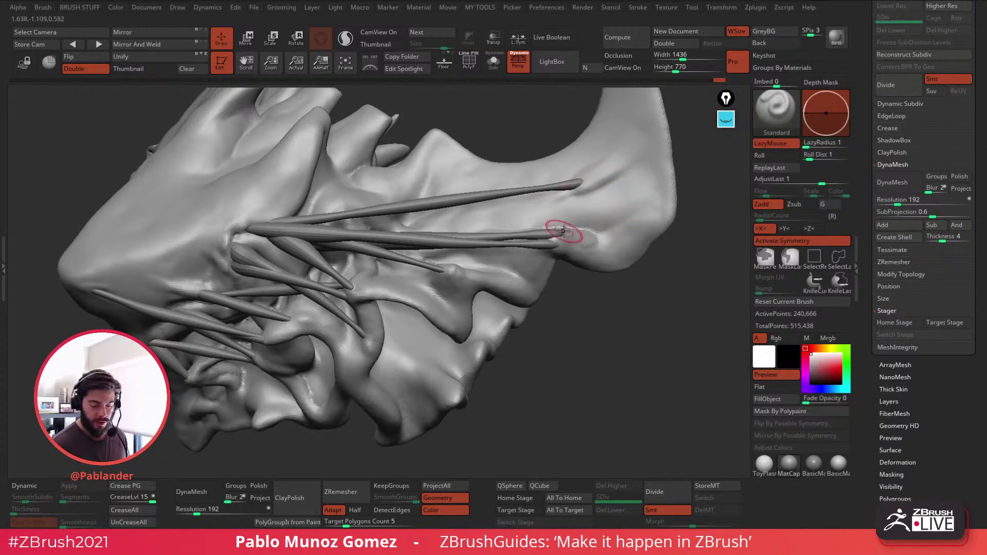
right_drag(564, 231, 561, 231)
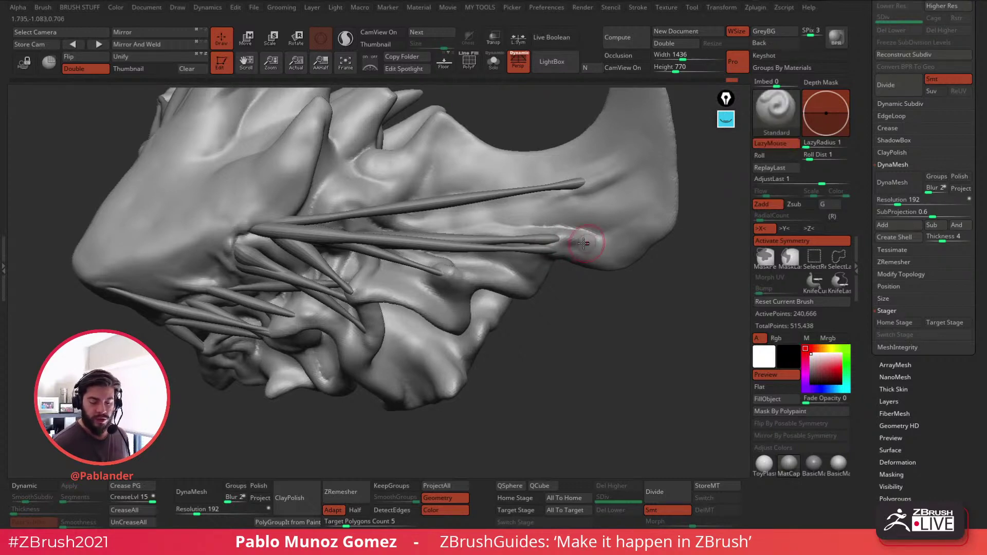
drag(587, 243, 550, 250)
Step: Build up and smooth the side of the forehead around the starting points of the upper and middle strands
mouse_move(576, 230)
right_down()
mouse_move(557, 226)
mouse_move(525, 247)
mouse_move(493, 286)
mouse_move(419, 260)
right_up()
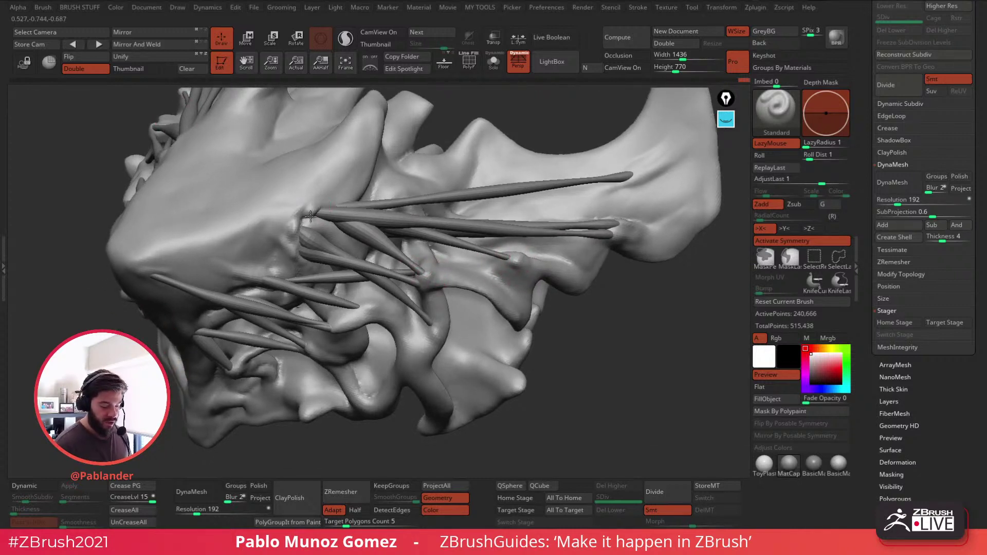
mouse_move(503, 251)
right_down()
mouse_move(519, 269)
mouse_move(546, 255)
mouse_move(546, 271)
mouse_move(482, 252)
right_up()
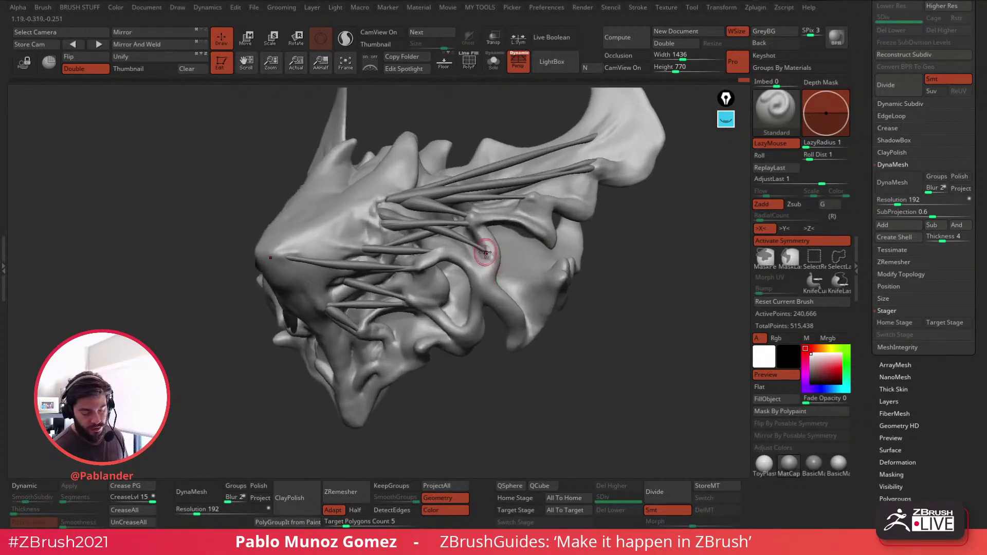
key(shift)
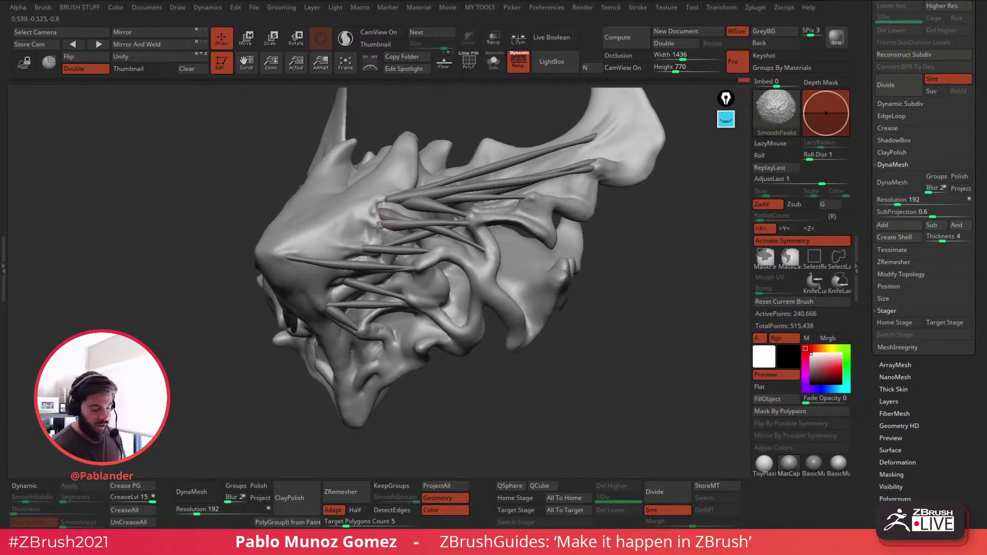
ctrl+right_drag(375, 220, 385, 232)
mouse_move(384, 231)
mouse_down()
mouse_move(348, 209)
mouse_move(357, 210)
mouse_up()
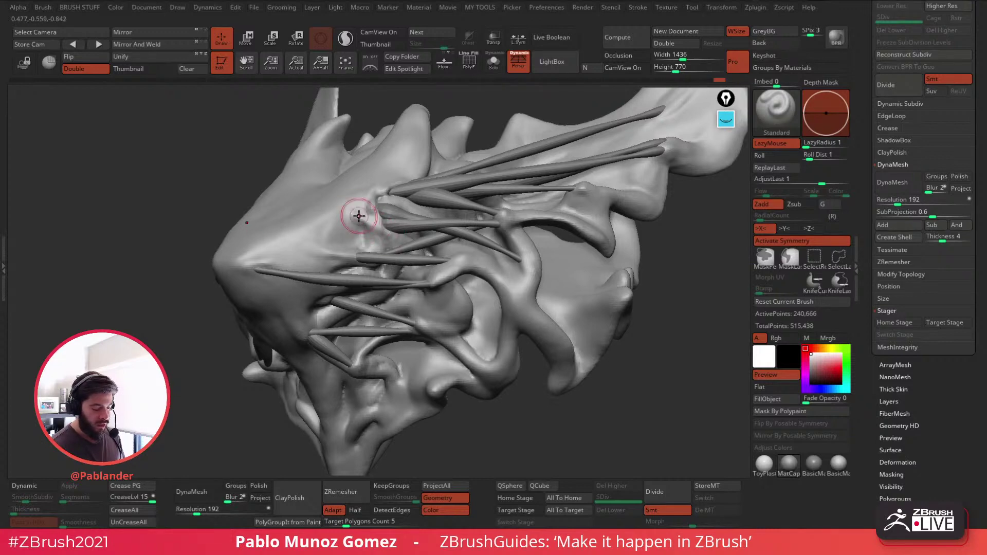
right_drag(350, 210, 359, 221)
mouse_move(358, 222)
mouse_down()
mouse_move(353, 203)
mouse_move(335, 223)
mouse_move(337, 214)
mouse_move(398, 208)
mouse_move(354, 208)
mouse_up()
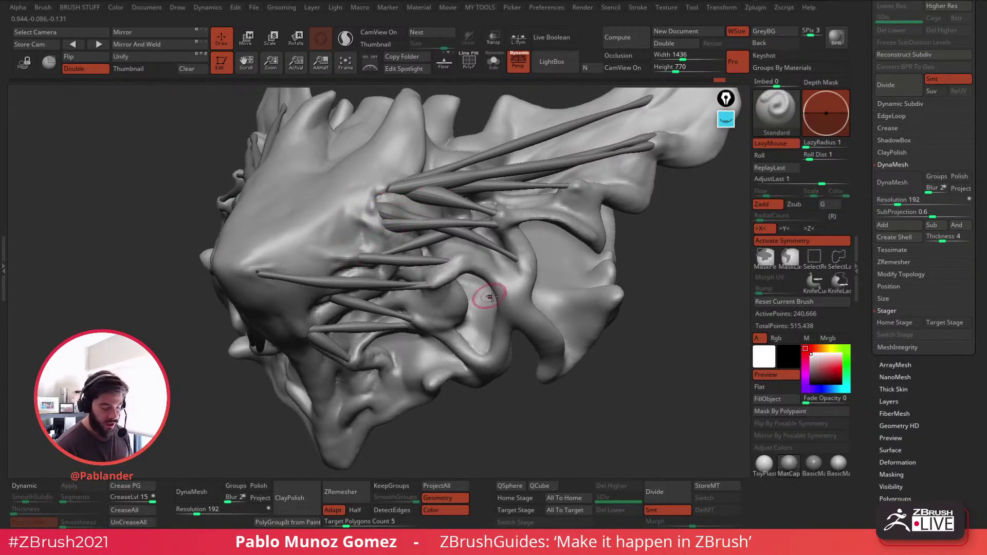
shift+drag(332, 258, 350, 247)
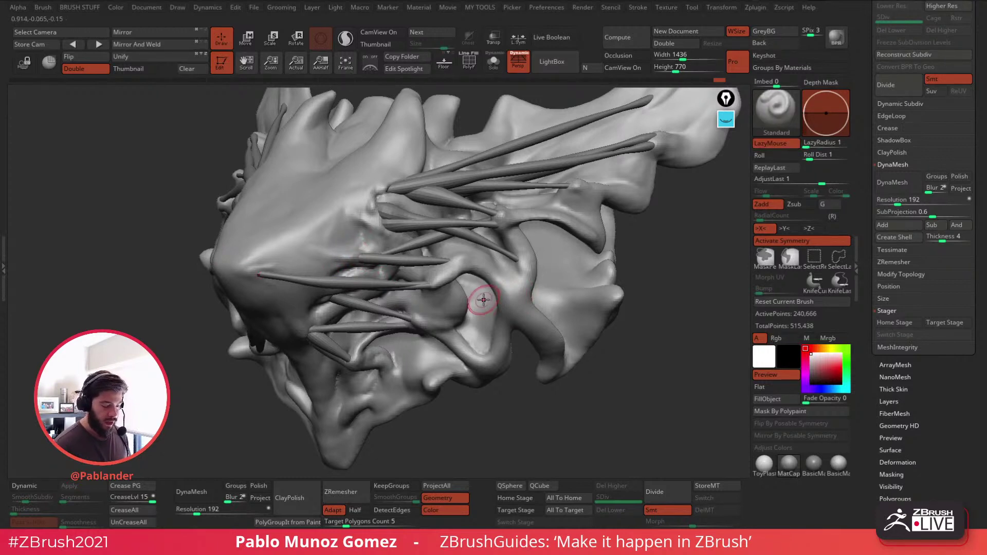
Step: Smooth the side ridge at the thin strand's tip and build up the cheek arch below the diagonal strand's end
alt+right_drag(502, 254, 491, 267)
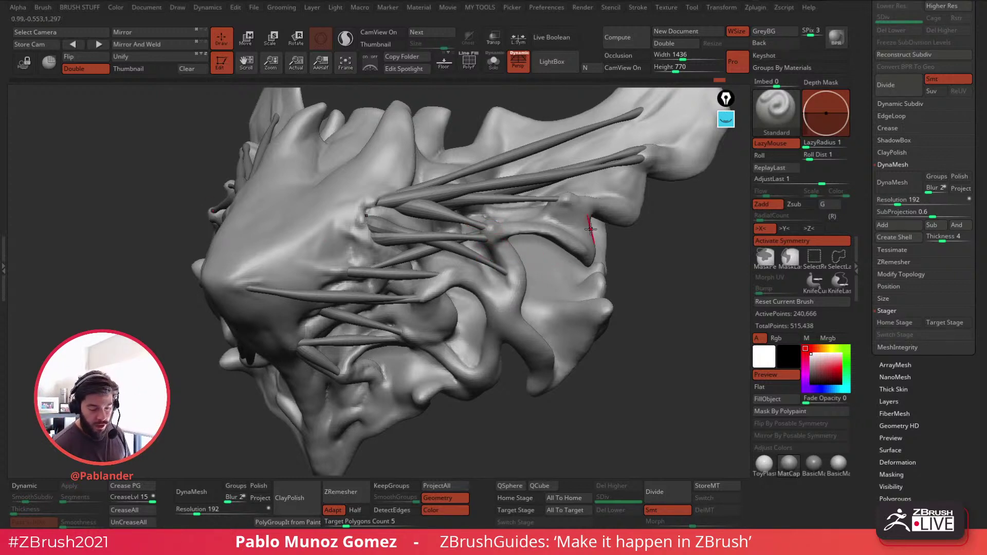
shift+drag(566, 199, 566, 208)
click(506, 273)
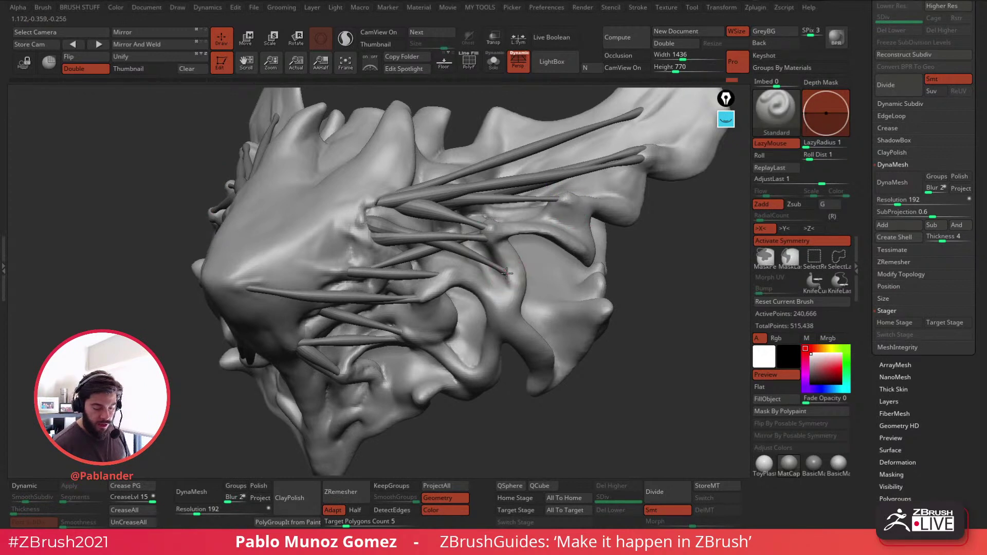
drag(512, 283, 516, 296)
alt+right_drag(521, 287, 514, 279)
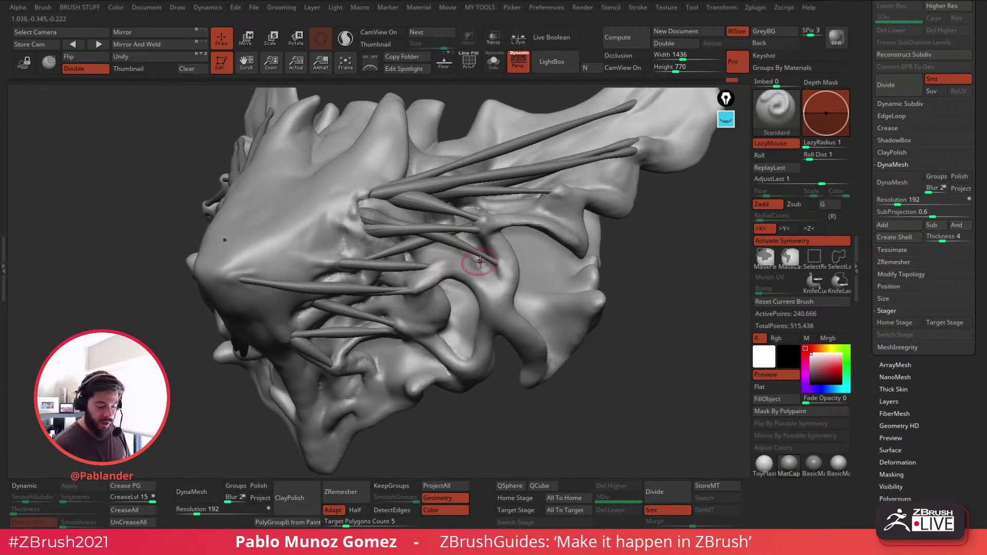
Step: Smooth the top of the cheek arch around the ends of the middle strands
key(shift)
shift+drag(453, 259, 440, 265)
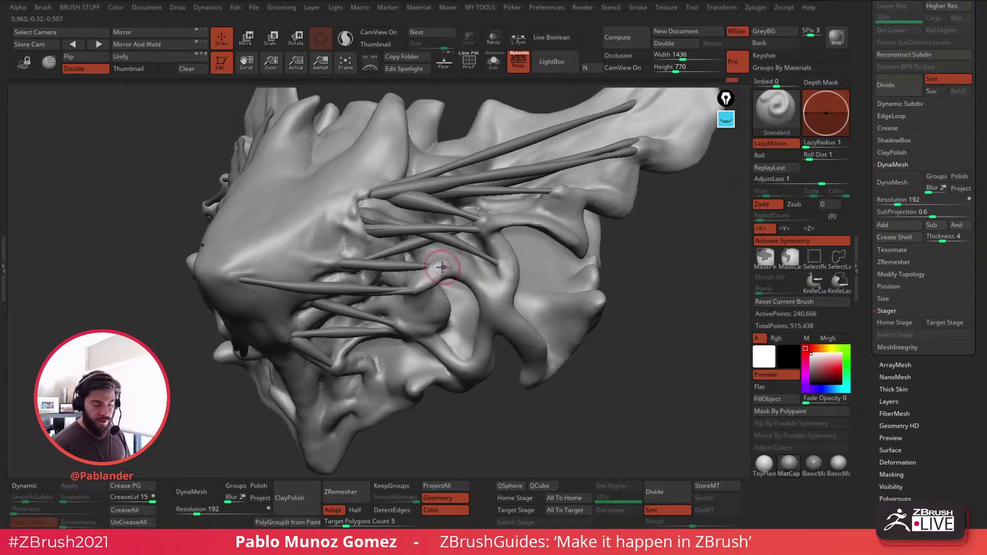
right_drag(441, 268, 442, 259)
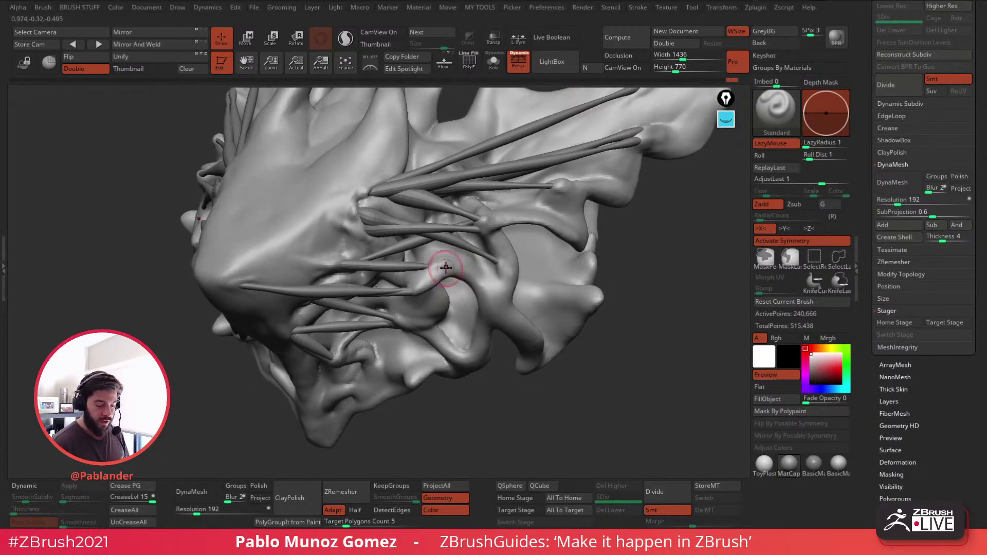
shift+drag(443, 265, 452, 263)
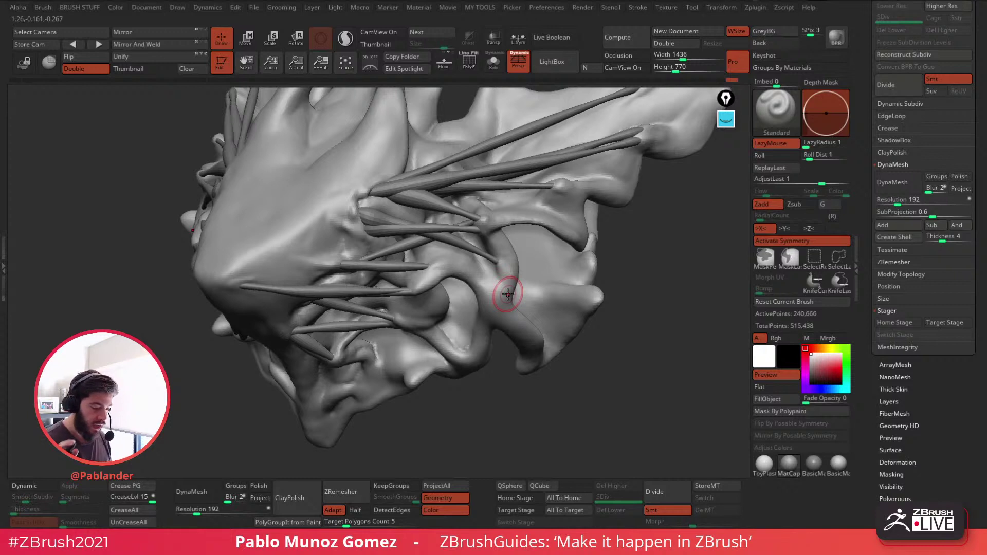
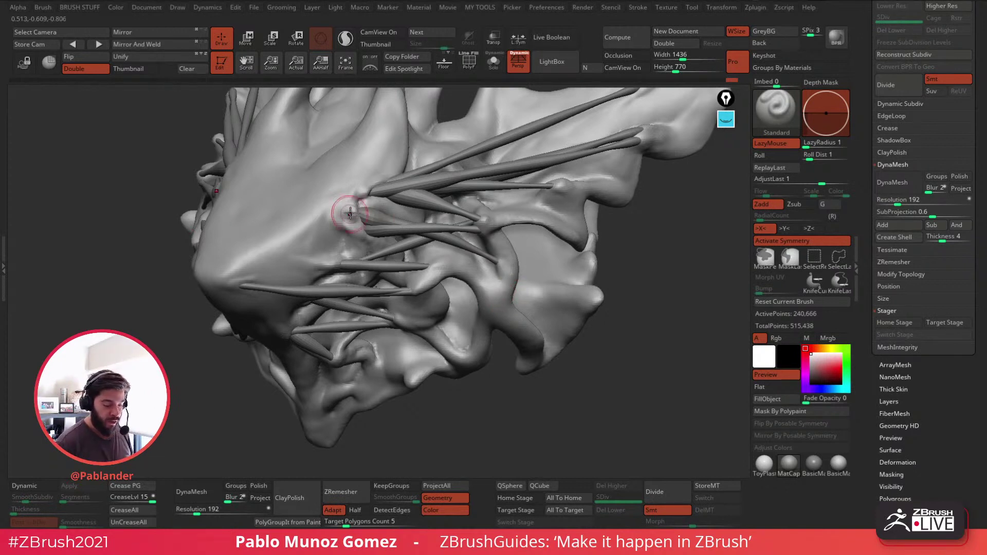
Step: Refine the forehead edge beside the upper strand cluster and smooth the side ridge around the thin strand's tip
mouse_move(358, 208)
mouse_down()
mouse_move(368, 214)
mouse_move(363, 204)
mouse_move(353, 210)
mouse_up()
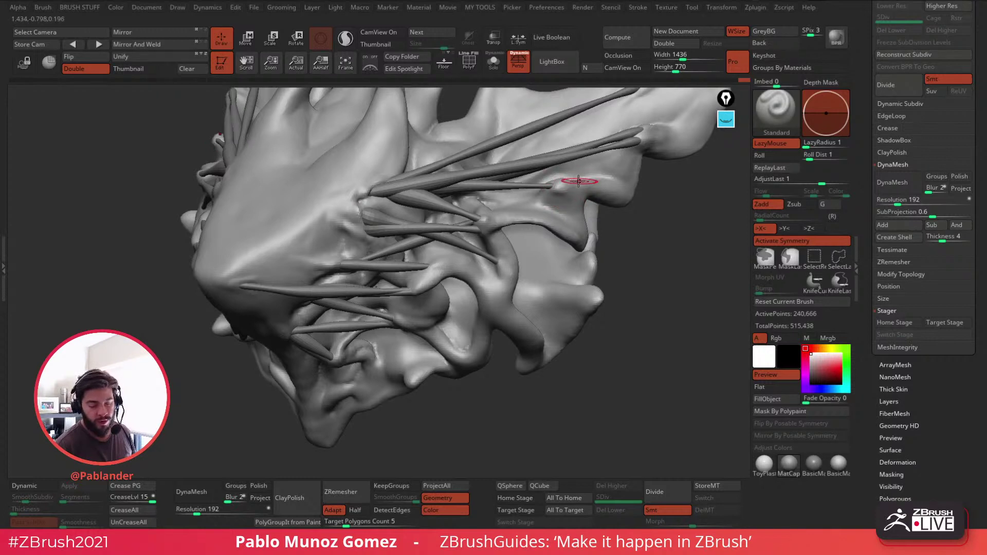
shift+drag(560, 190, 572, 181)
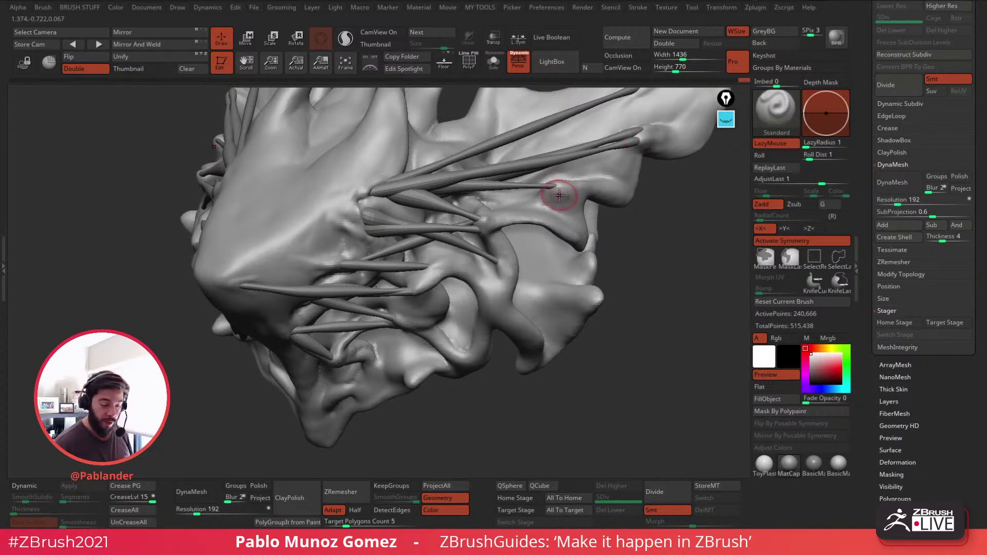
drag(609, 288, 616, 226)
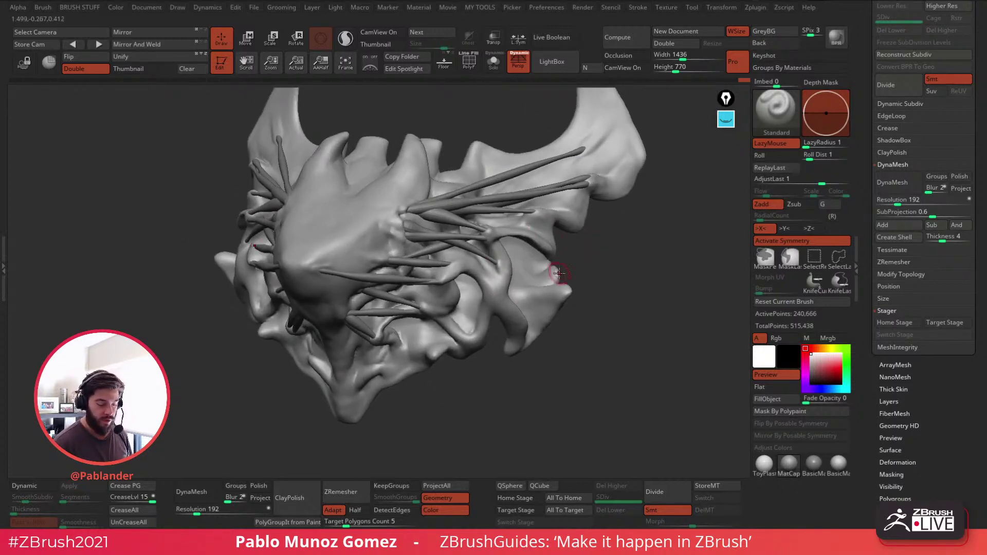
Step: Build up and smooth the base of the large side horn around the tip of the uppermost strand
mouse_move(562, 242)
mouse_down()
mouse_move(612, 233)
mouse_move(599, 223)
mouse_up()
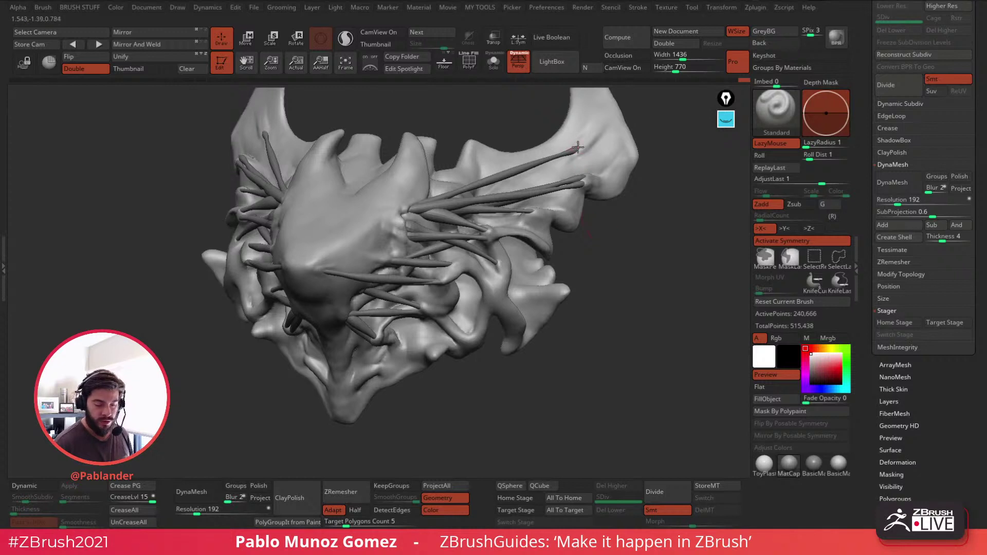
drag(584, 132, 590, 117)
shift+drag(575, 153, 578, 153)
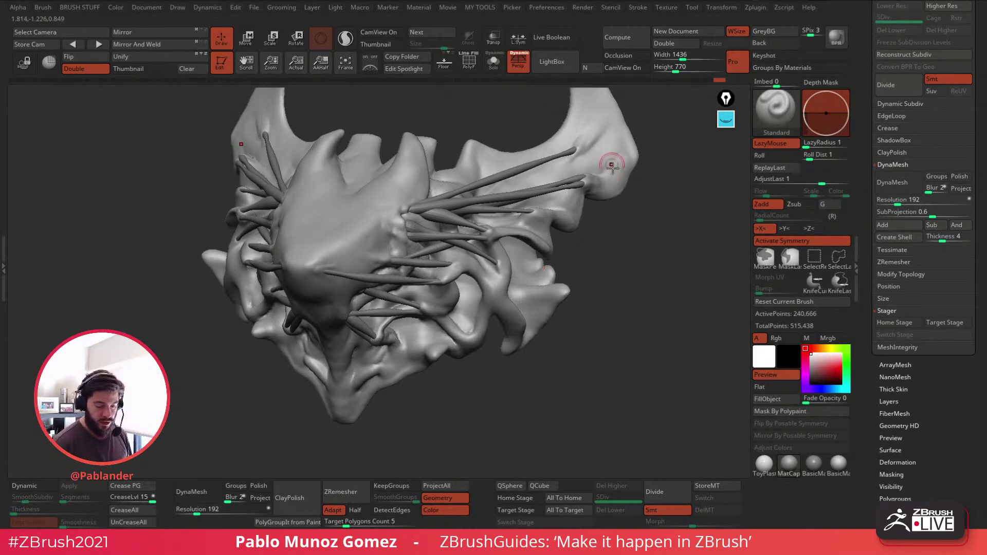
drag(641, 206, 596, 210)
mouse_move(578, 284)
mouse_down()
mouse_move(588, 317)
mouse_move(588, 298)
mouse_up()
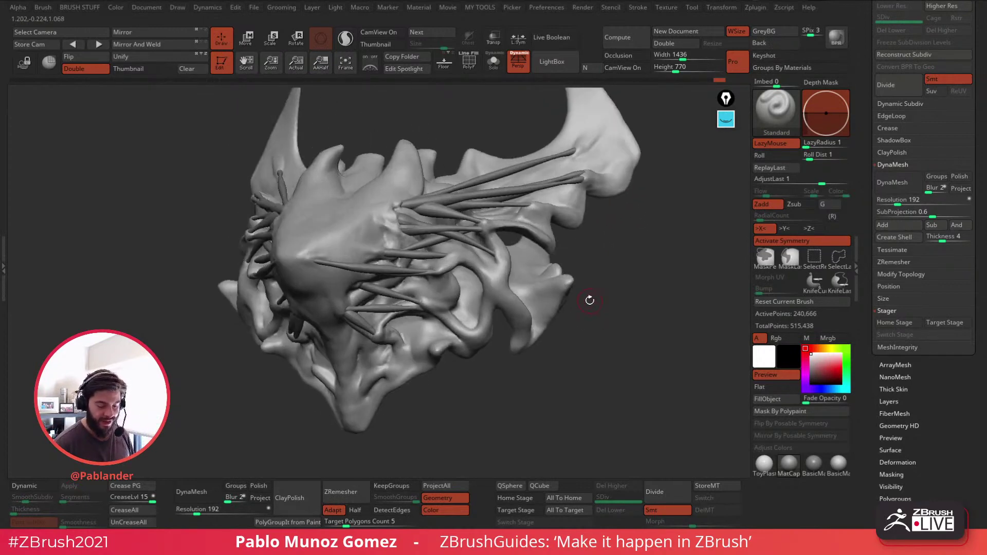
drag(591, 229, 558, 298)
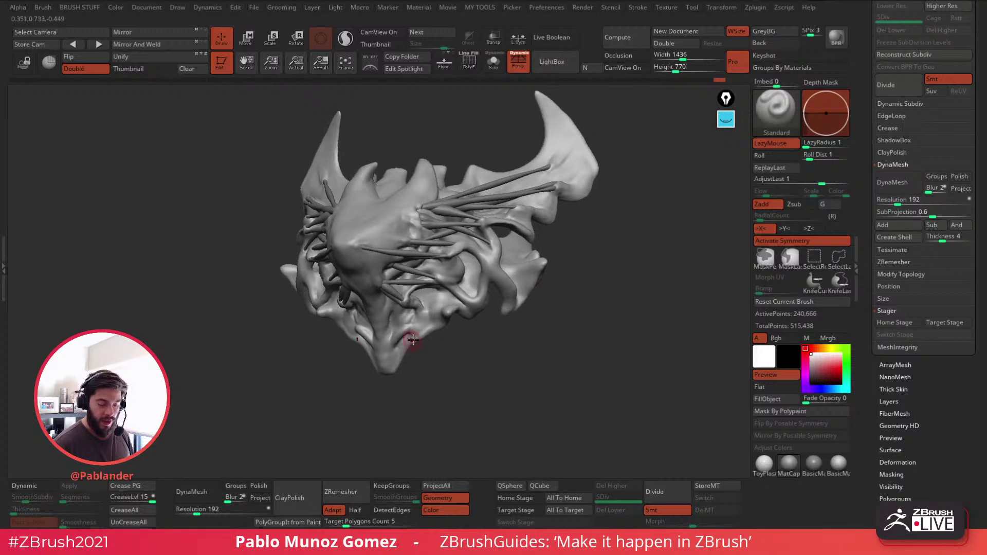
Step: Build up the front of the forehead around the starting point of the long front strand
alt+right_drag(414, 278, 449, 277)
right_drag(351, 262, 394, 258)
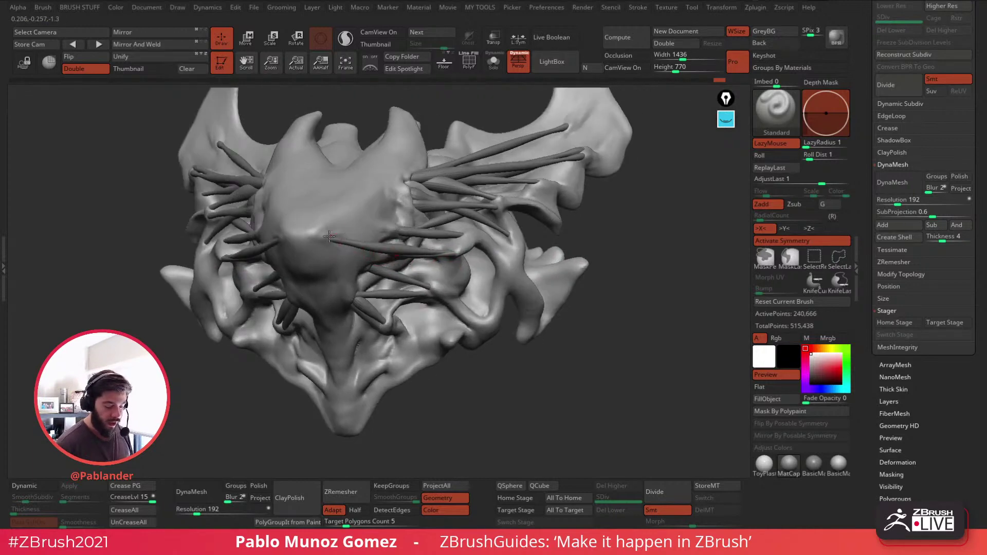
key(shift)
alt+right_drag(328, 237, 437, 219)
drag(321, 226, 325, 220)
right_drag(329, 218, 386, 225)
mouse_move(412, 274)
alt+right_down()
mouse_move(394, 251)
mouse_move(378, 255)
alt+right_up()
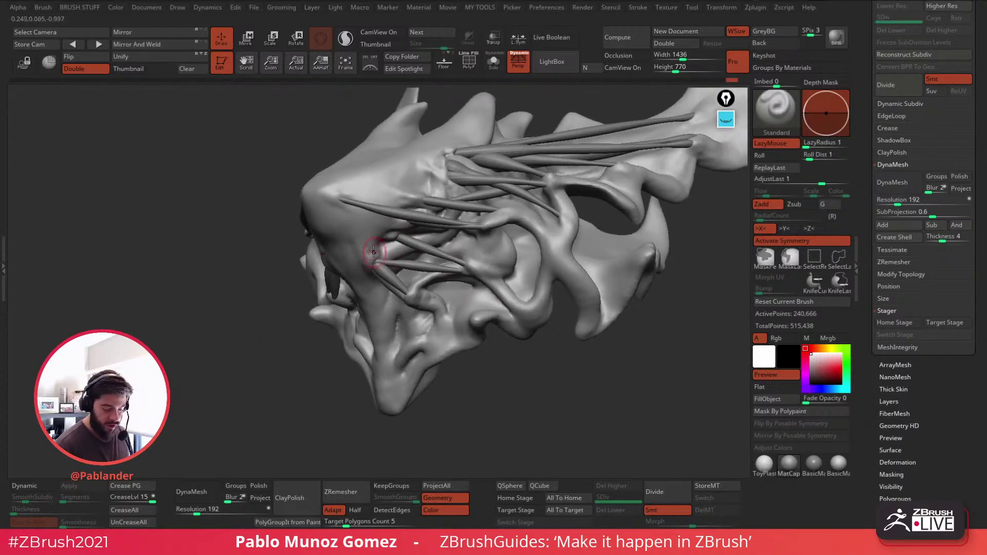
Step: Smooth the snout side where the lower strands begin and refine the forehead edge beside the upper strand cluster
shift+drag(359, 263, 392, 269)
right_drag(392, 269, 433, 240)
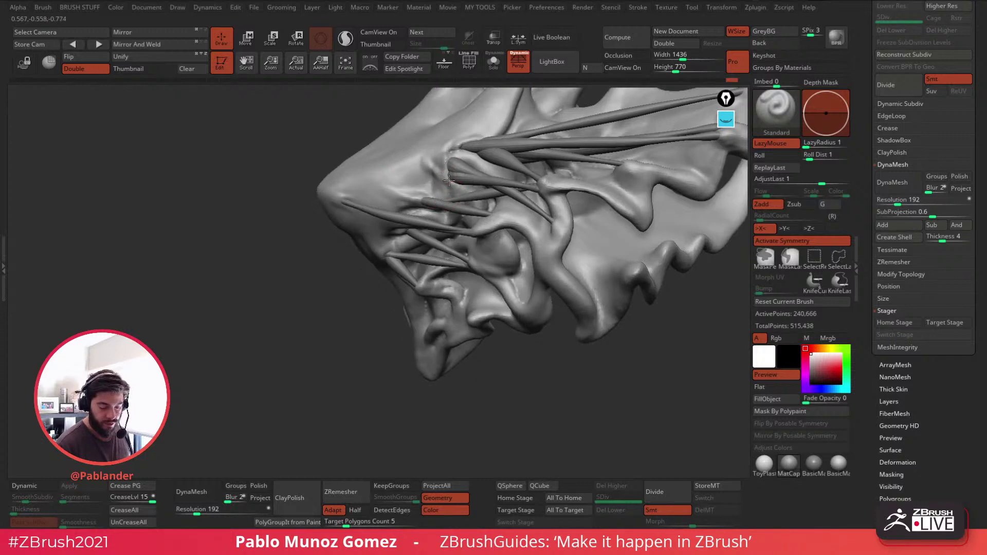
mouse_move(442, 165)
mouse_down()
mouse_move(442, 152)
mouse_move(436, 171)
mouse_move(419, 156)
mouse_up()
right_drag(471, 187, 457, 193)
ctrl+right_drag(488, 232, 548, 291)
right_drag(548, 290, 458, 204)
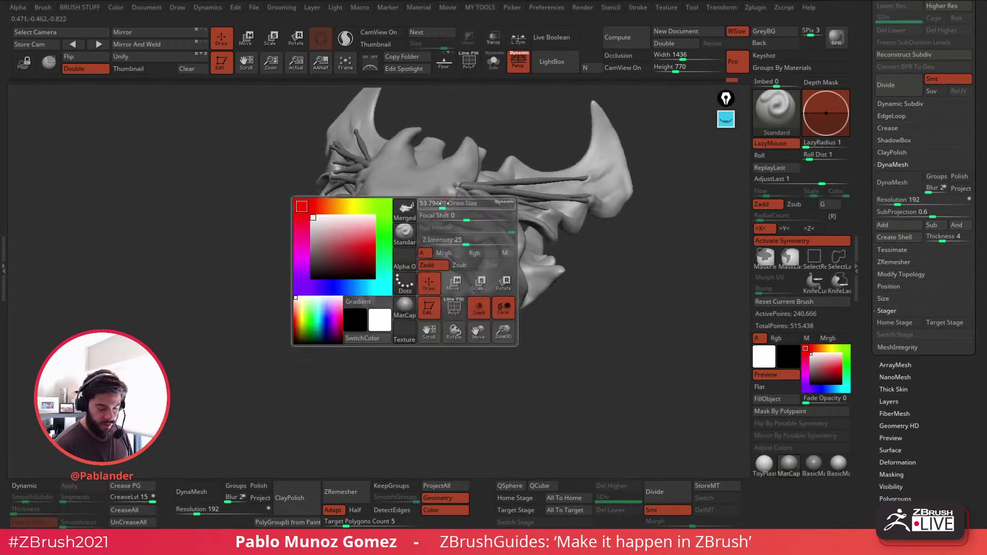
Step: Switch from the Standard brush to the Move brush
mouse_move(499, 315)
shift+right_down()
mouse_move(504, 334)
mouse_move(488, 238)
shift+right_up()
mouse_move(489, 238)
alt+right_down()
mouse_move(491, 274)
mouse_move(538, 250)
mouse_move(453, 260)
mouse_move(457, 313)
mouse_move(444, 317)
mouse_move(450, 307)
mouse_move(471, 314)
mouse_move(445, 304)
mouse_move(474, 305)
mouse_move(470, 285)
alt+right_up()
key(space)
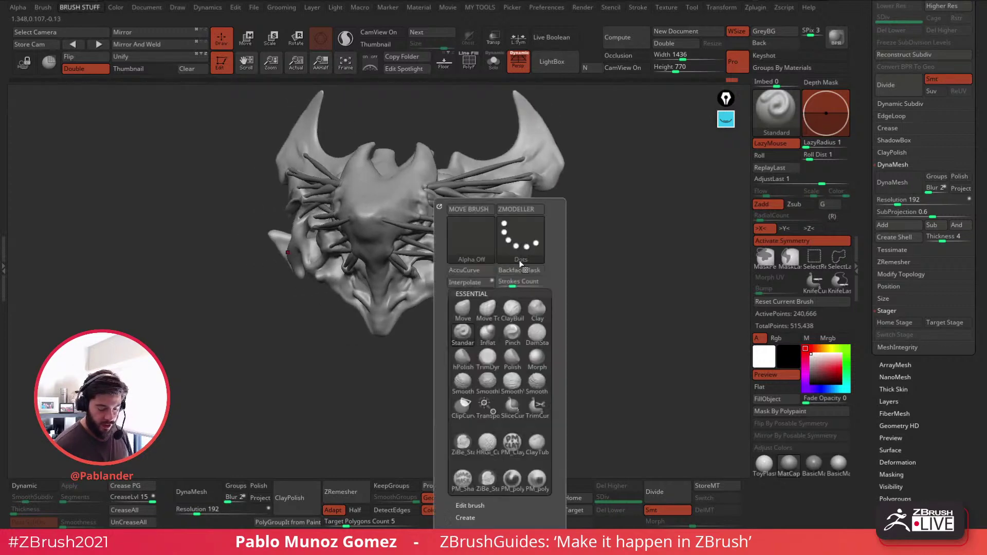
key(space)
click(449, 307)
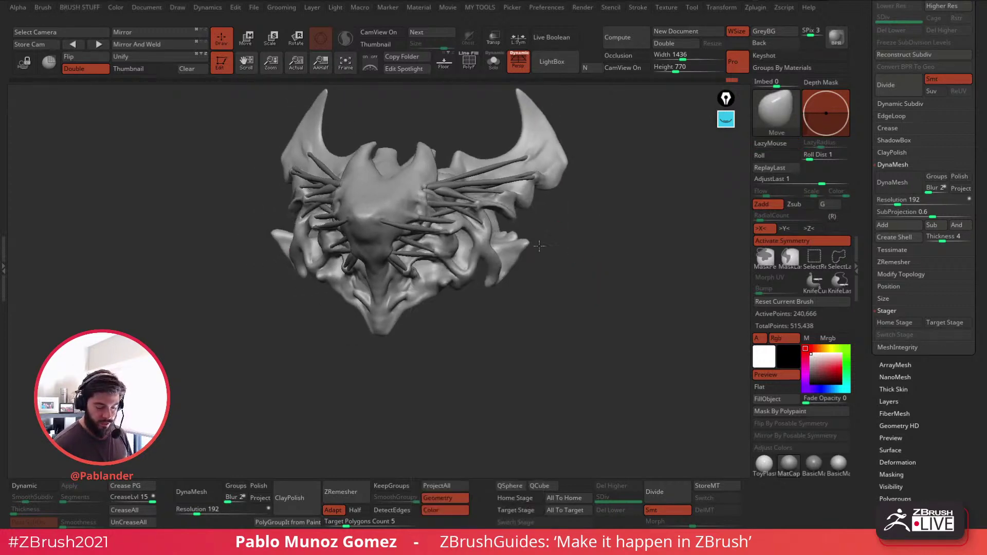
right_click(493, 312)
alt+right_drag(593, 240, 590, 283)
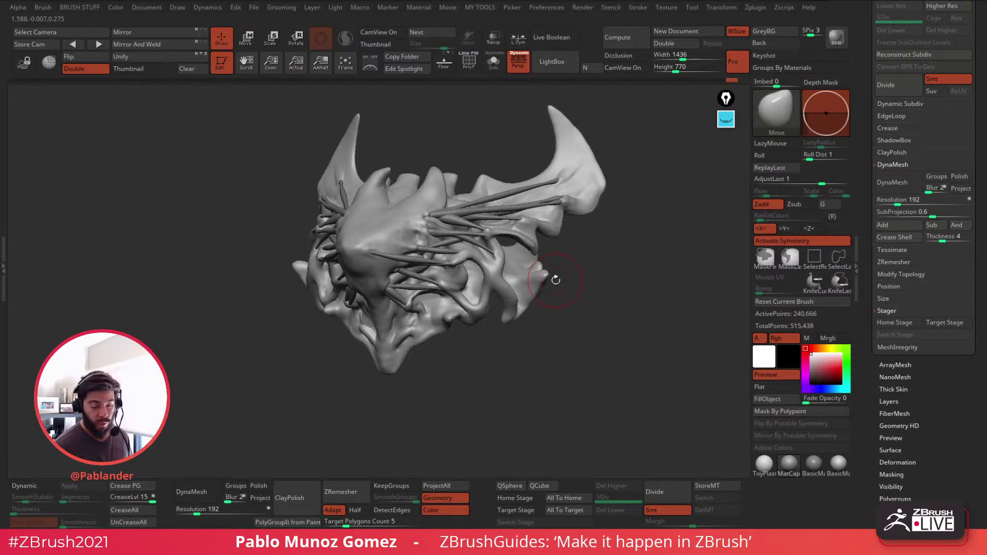
mouse_move(597, 269)
mouse_down()
mouse_move(581, 273)
mouse_move(580, 252)
mouse_move(578, 278)
mouse_up()
mouse_move(540, 197)
shift+mouse_down()
mouse_move(581, 185)
mouse_move(582, 212)
mouse_move(570, 220)
shift+mouse_up()
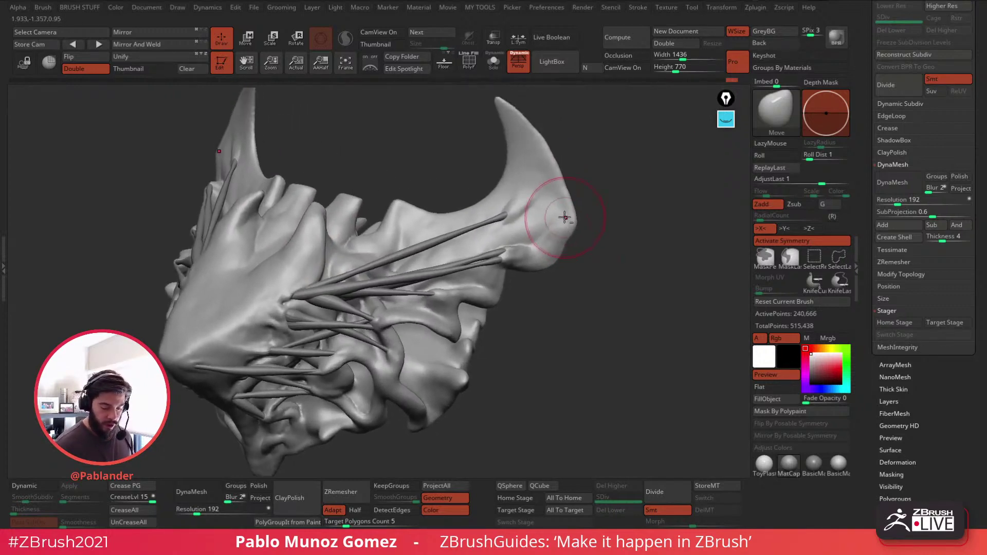
Step: Isolate the head subtool and display its polygroups with the wireframe
click(494, 62)
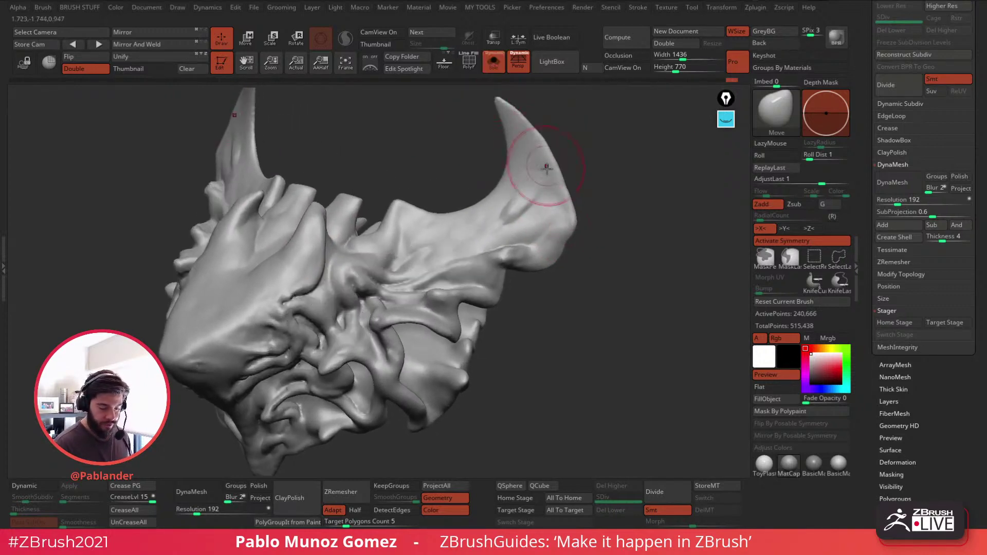
click(469, 60)
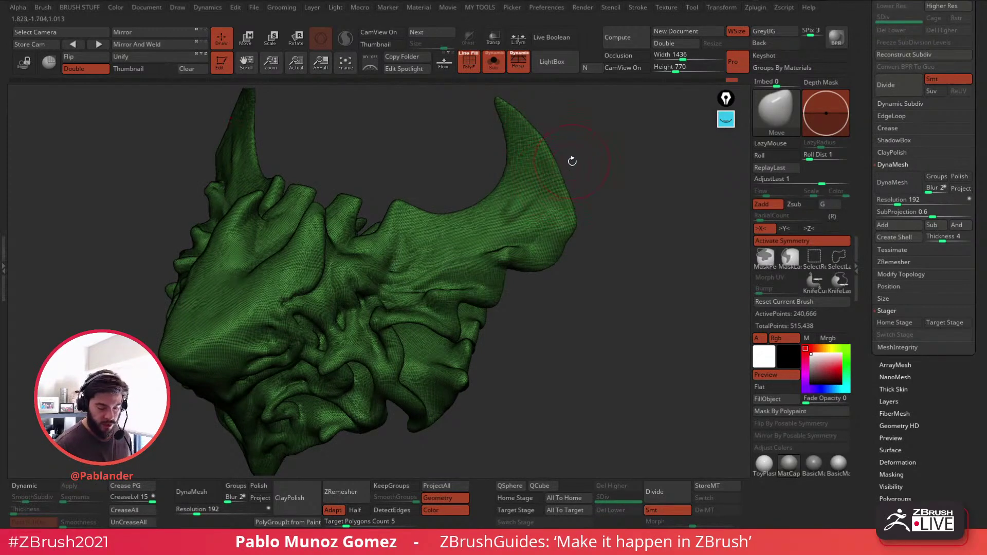
drag(584, 175, 592, 211)
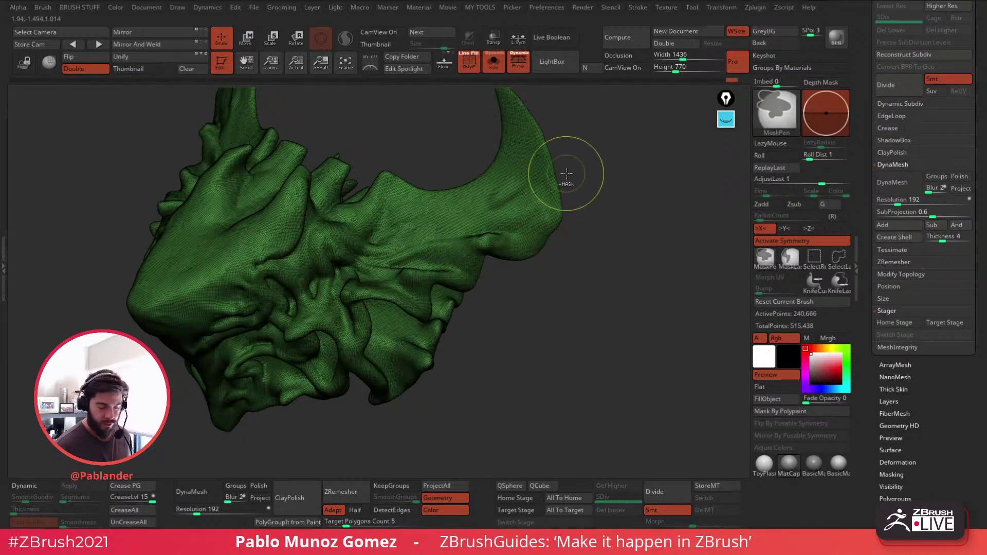
Step: Mask a rectangular area over the horn base and side of the head and make it a separate polygroup
mouse_move(594, 188)
ctrl+mouse_down()
mouse_move(487, 259)
mouse_move(382, 312)
ctrl+mouse_up()
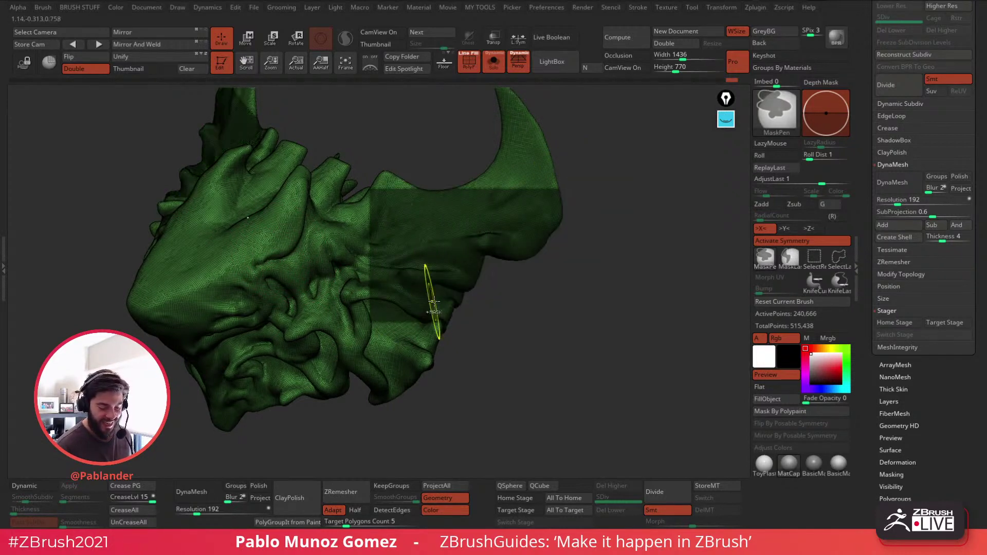
ctrl+drag(599, 190, 349, 320)
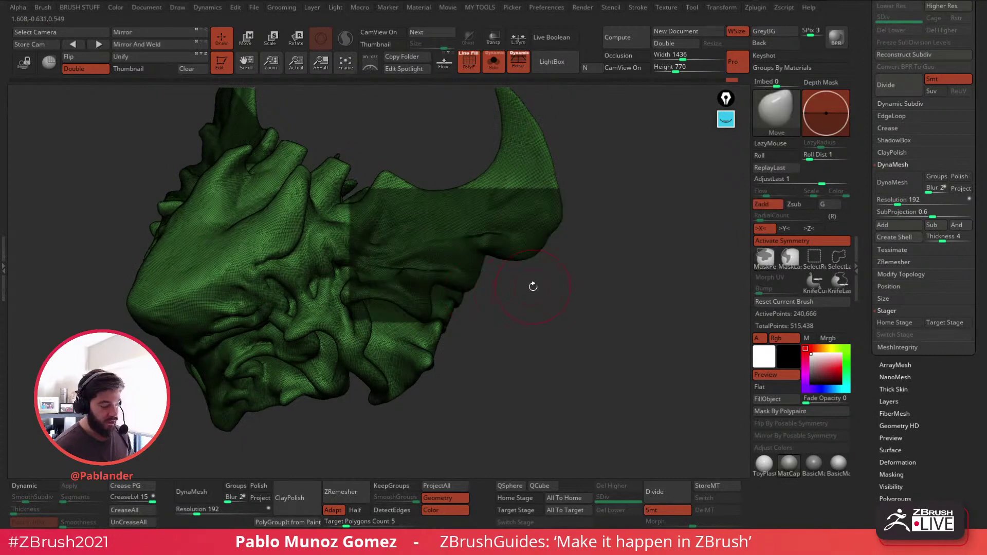
ctrl+drag(533, 285, 530, 283)
ctrl+shift+click(515, 243)
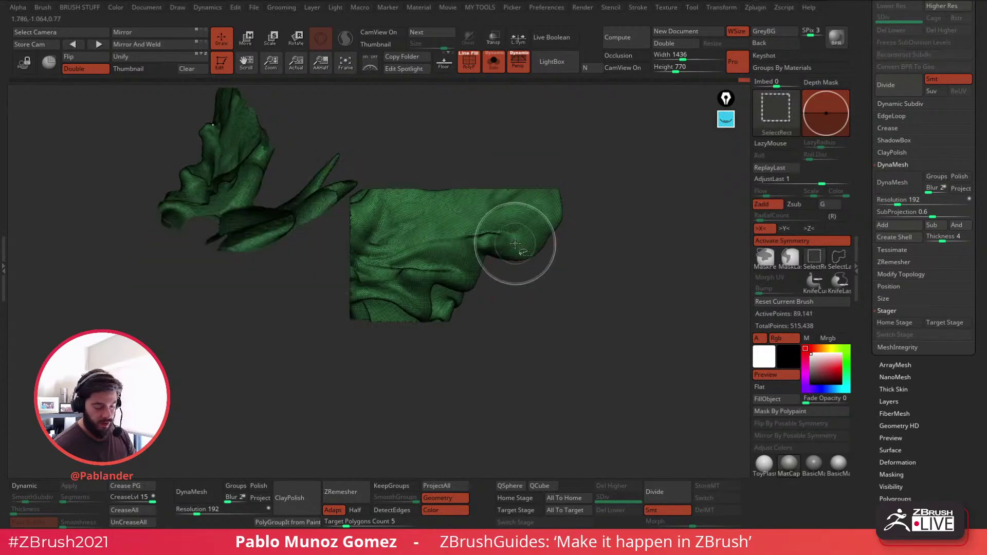
key(ctrl+w)
key(ctrl+w)
ctrl+shift+click(521, 266)
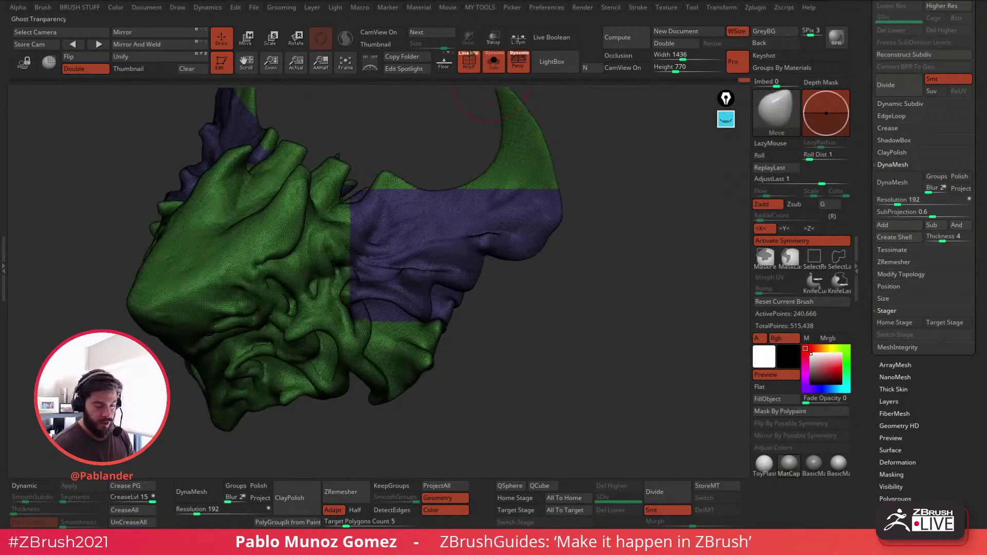
Step: Hide the wireframe lines while keeping the polygroup colours, and apply the SkinShade4 material
click(469, 62)
ctrl+right_drag(535, 206, 533, 216)
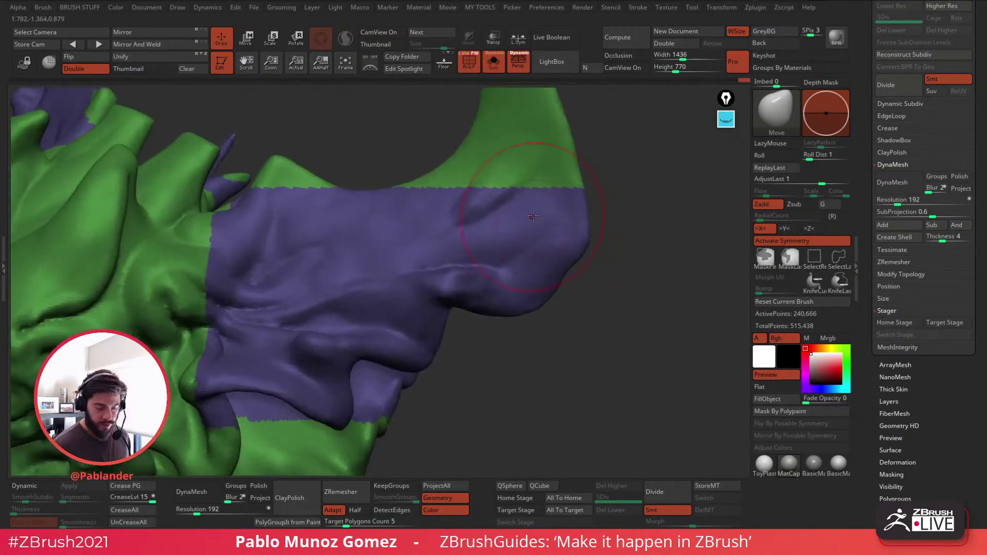
click(766, 465)
click(764, 464)
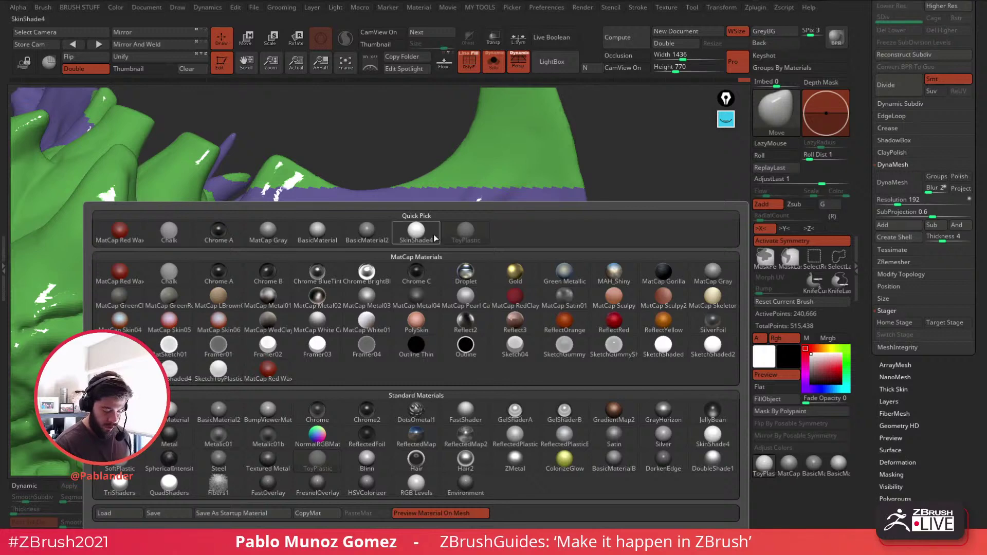
click(417, 230)
mouse_move(530, 227)
right_down()
mouse_move(518, 265)
mouse_move(525, 296)
right_up()
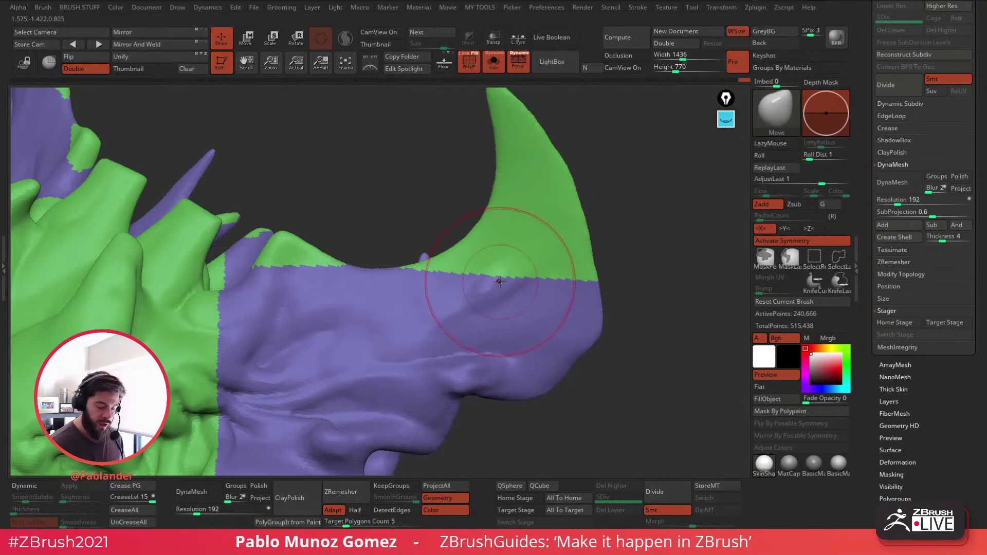
Step: Dock the Brush palette beside the canvas and expand the Move brush's Auto Masking settings
click(43, 7)
mouse_move(41, 9)
mouse_down()
mouse_move(494, 120)
mouse_move(913, 29)
mouse_move(912, 15)
mouse_up()
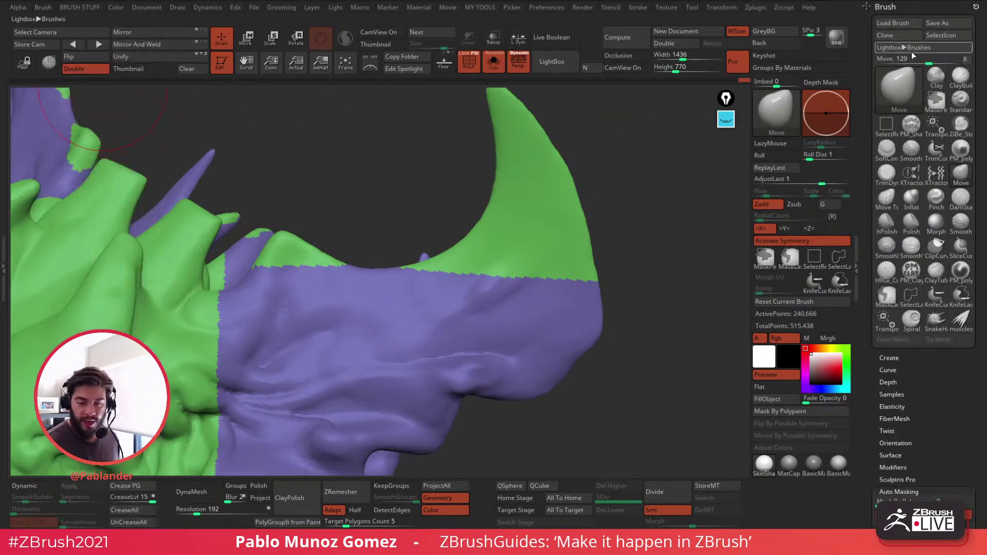
key(m)
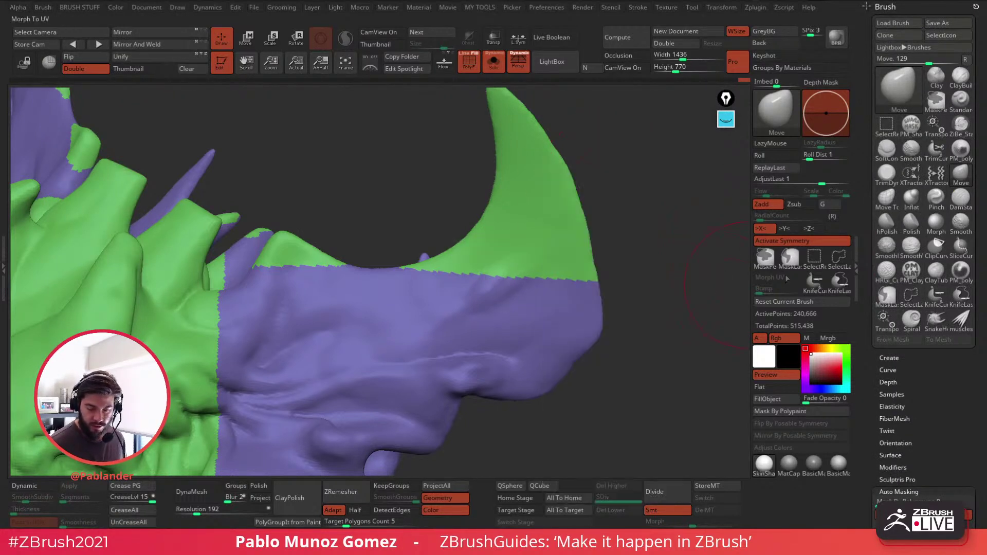
mouse_move(889, 364)
mouse_down()
mouse_move(889, 330)
mouse_move(891, 380)
mouse_move(894, 139)
mouse_up()
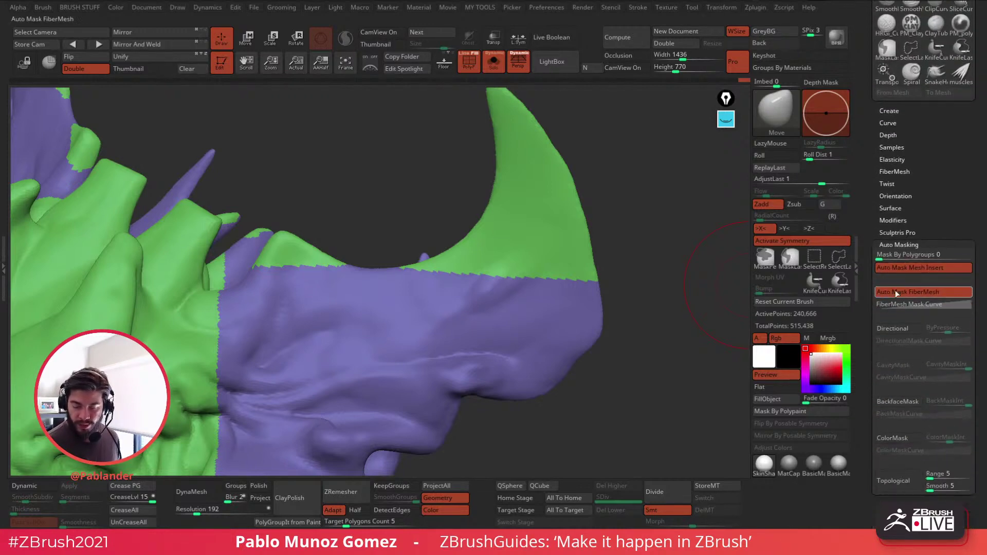
click(910, 243)
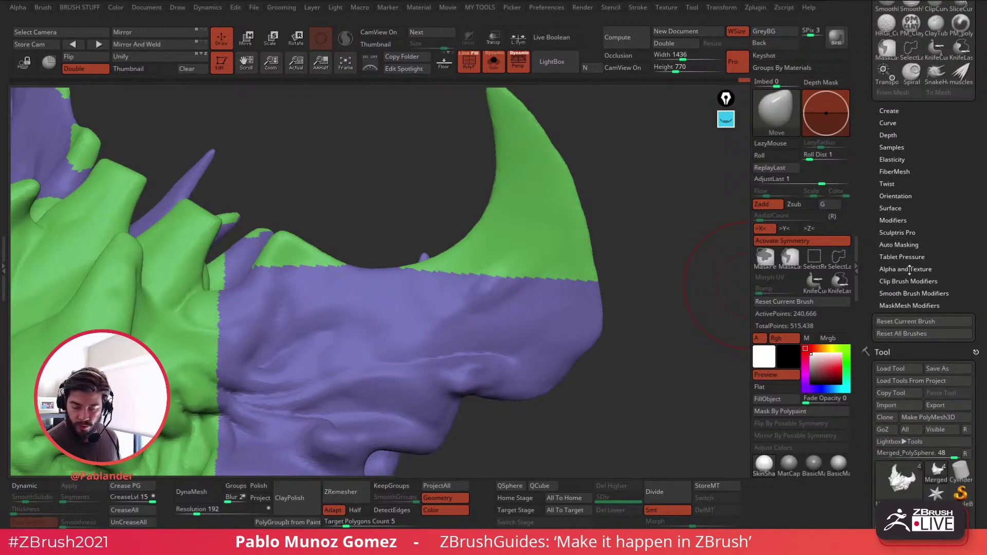
click(898, 244)
drag(928, 238, 928, 112)
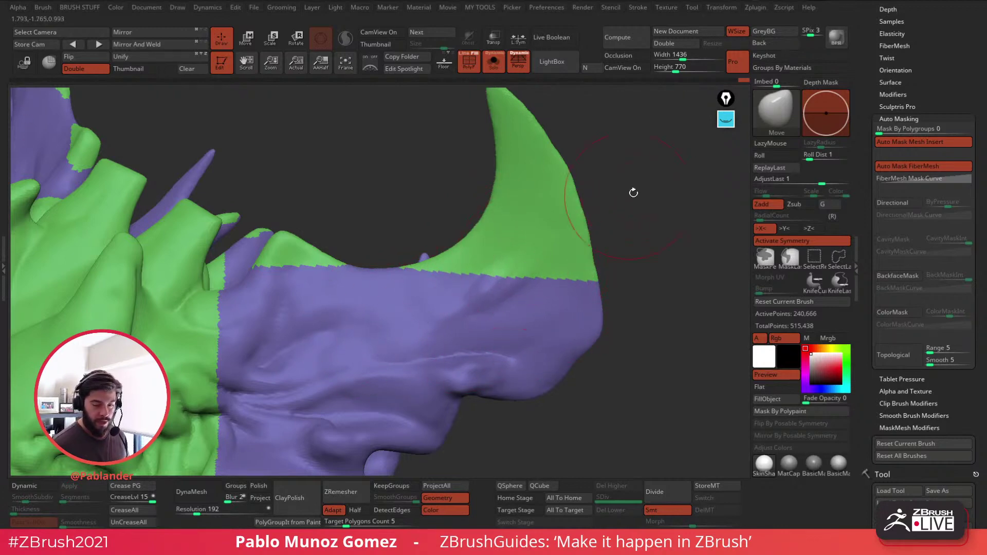
Step: Bring the other subtools back, select the muscle strands subtool and isolate it with its polygroup colours displayed
click(492, 66)
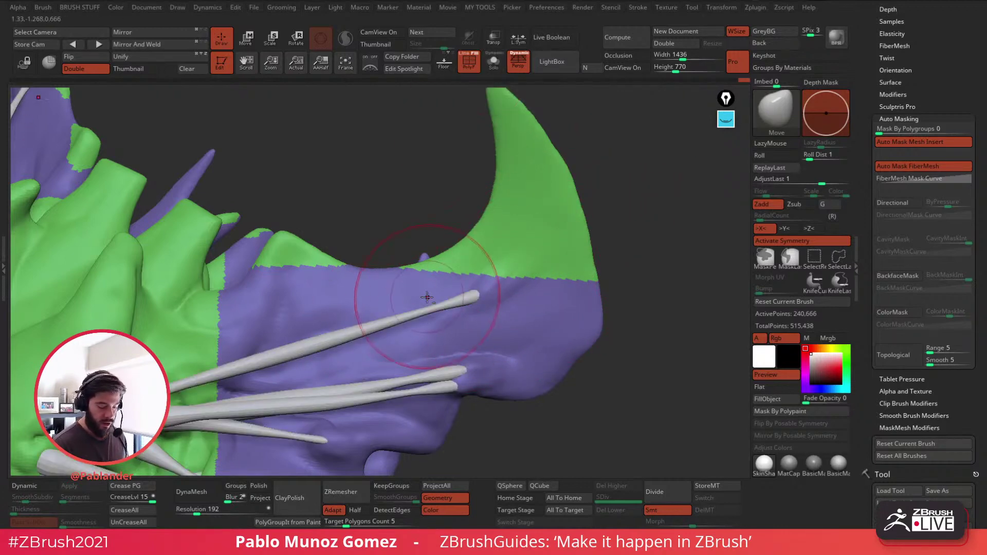
alt+click(454, 282)
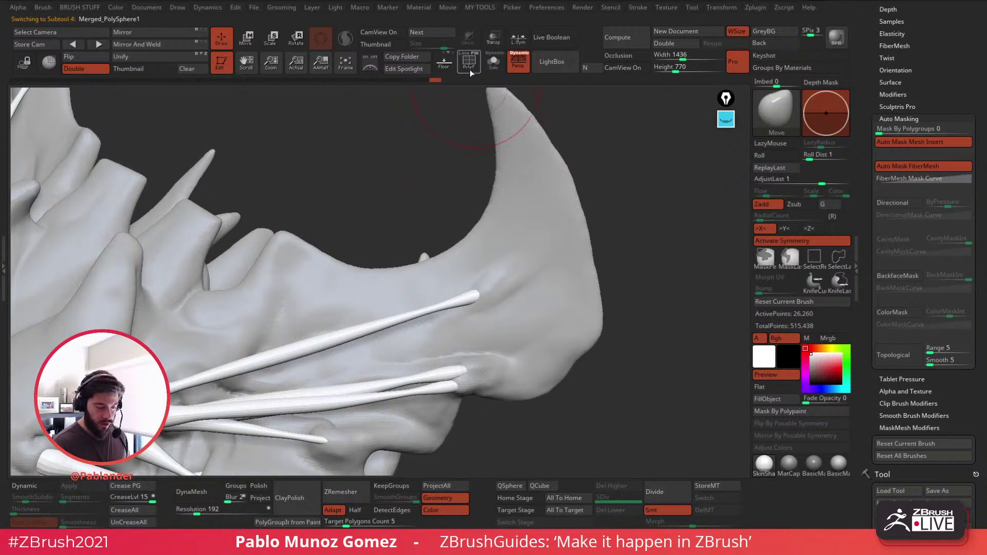
click(493, 62)
drag(485, 125, 500, 215)
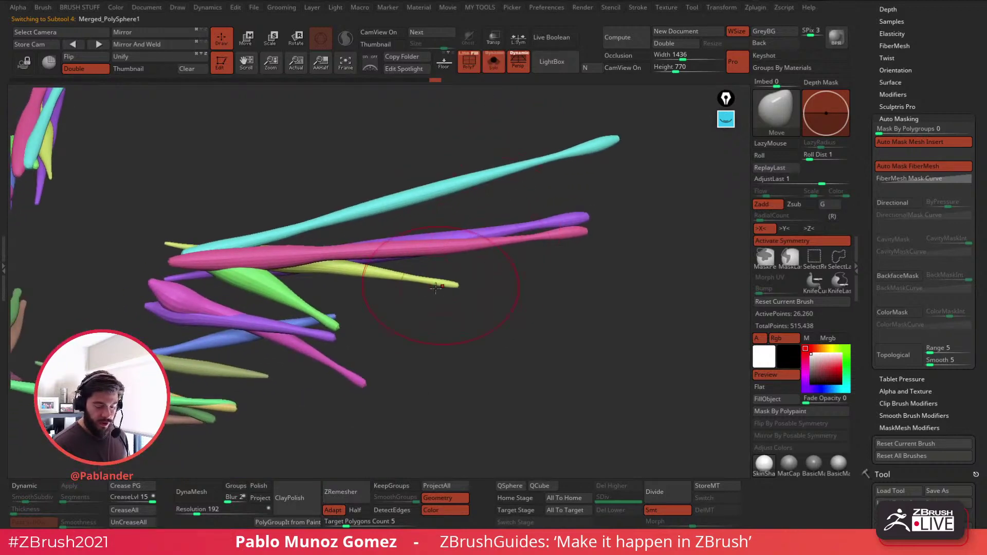
Step: Try to pull the middle of the long pink strand downward with the Move brush and undo the change
drag(431, 248, 424, 258)
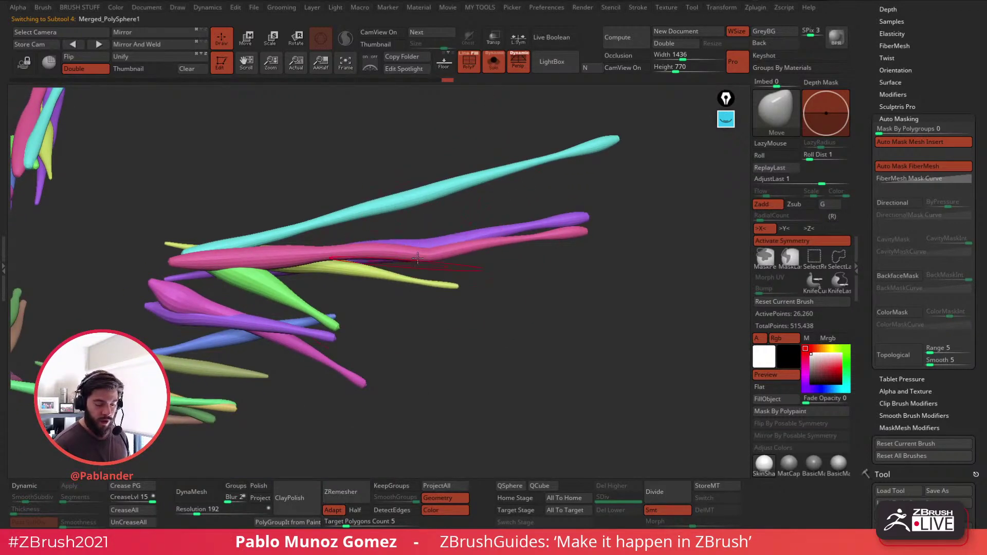
key(ctrl+z)
key(space)
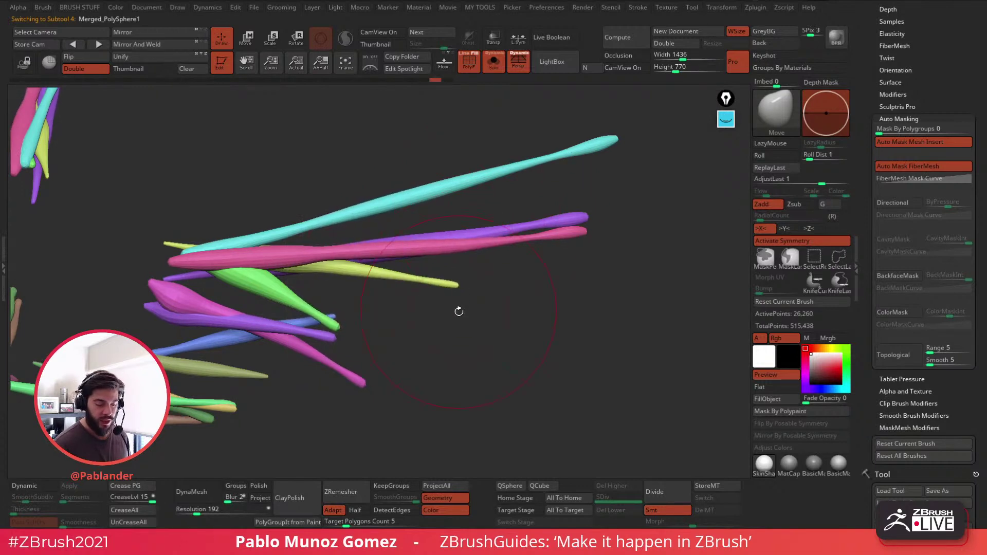
key(space)
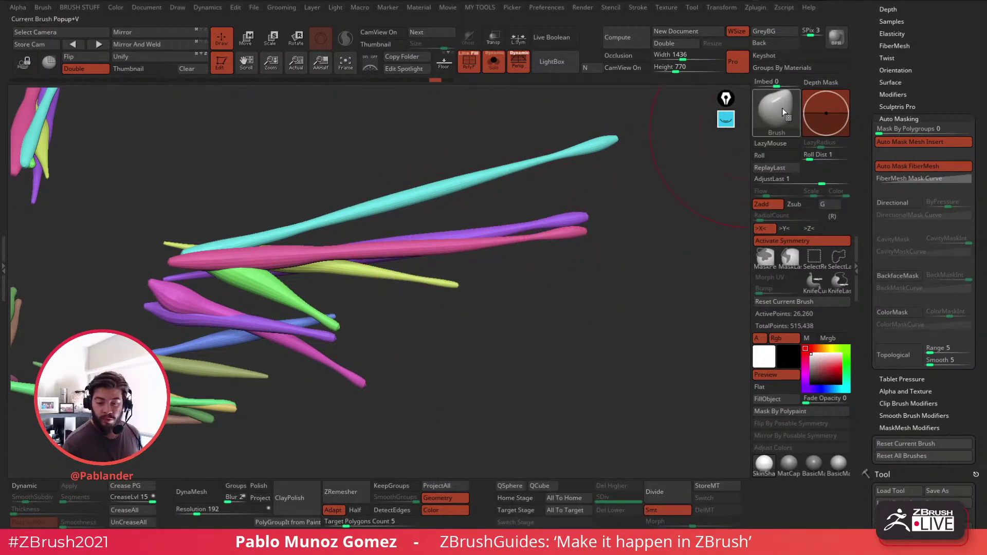
Step: Enable Topological auto masking for the Move brush, test it by pulling the pink strand downward, and undo the test pull
click(899, 356)
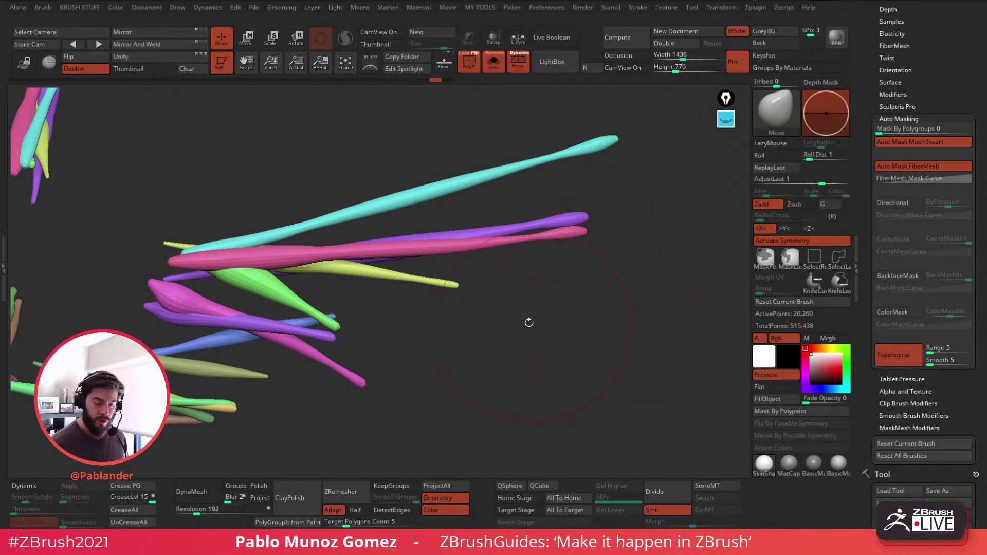
mouse_move(412, 247)
mouse_down()
mouse_move(410, 232)
mouse_move(406, 323)
mouse_up()
key(ctrl+z)
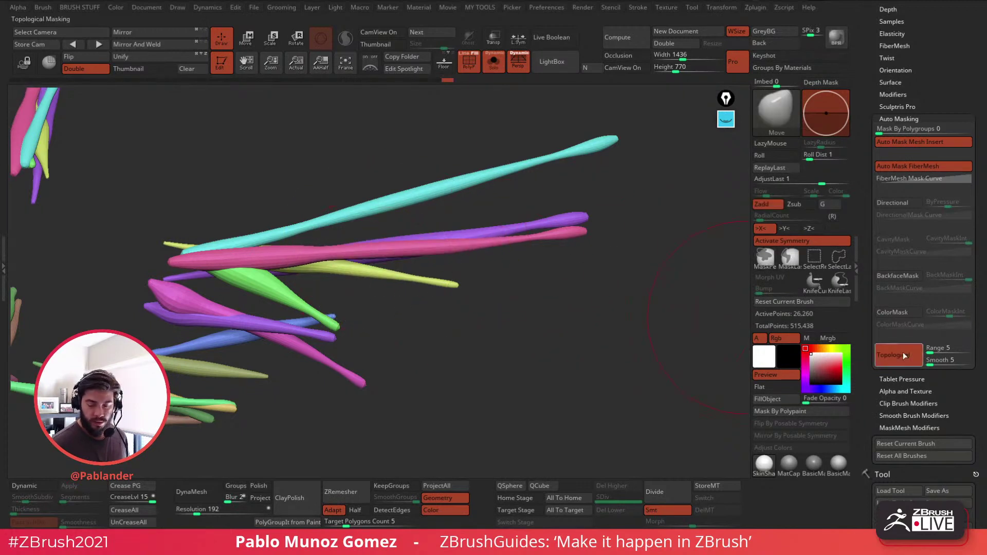
Step: Turn off the Move brush's Topological auto masking, then try an Inflat brush stroke across the muscle strands and undo it
click(893, 355)
key(ctrl+z)
key(2)
key(1)
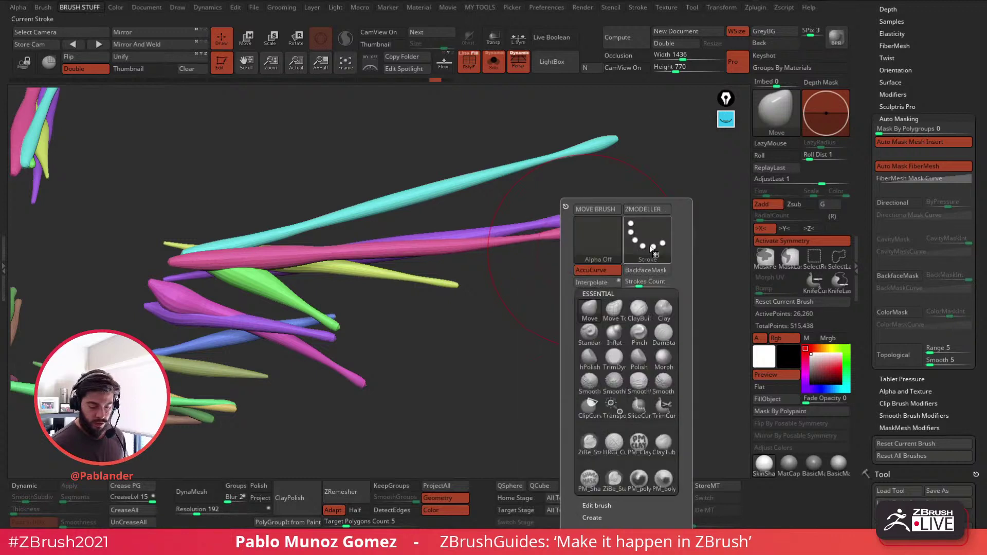
click(613, 332)
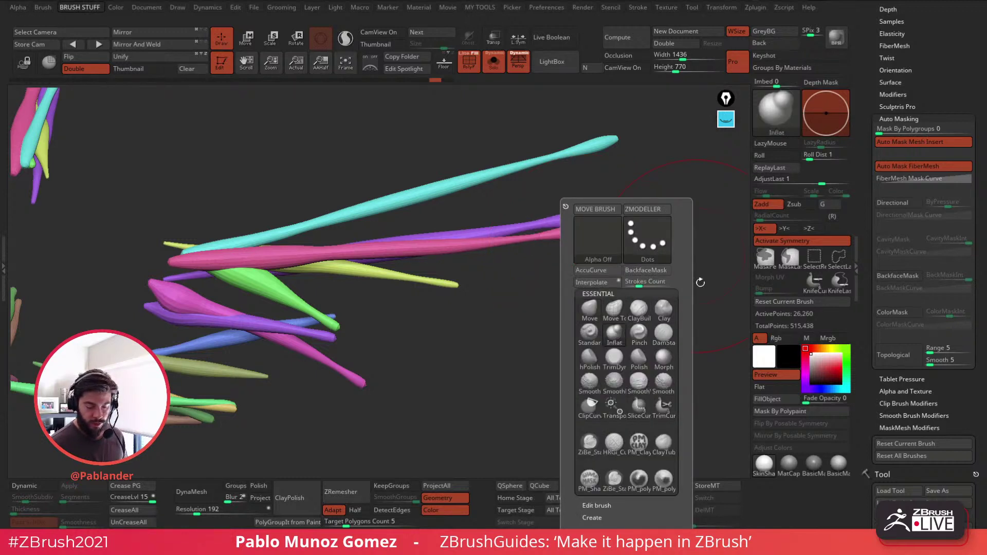
mouse_move(369, 249)
mouse_down()
mouse_move(308, 262)
mouse_move(288, 284)
mouse_move(377, 324)
mouse_up()
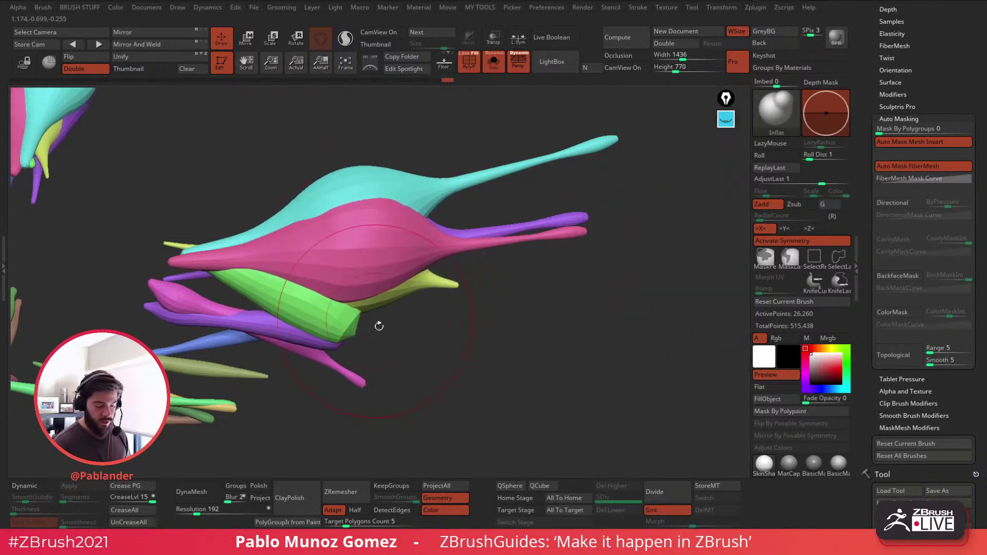
key(ctrl+z)
Step: Enable Topological auto masking for the Inflat brush, test it with strokes on individual strands, and undo the test strokes
click(894, 355)
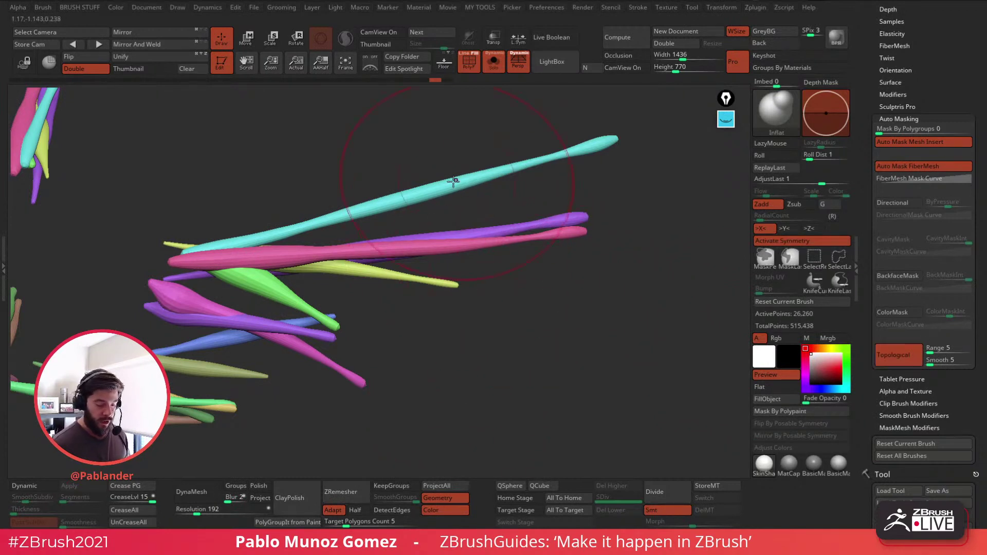
mouse_move(452, 180)
mouse_down()
mouse_move(284, 230)
mouse_move(430, 192)
mouse_move(462, 216)
mouse_up()
drag(447, 281, 240, 268)
mouse_move(455, 246)
mouse_down()
mouse_move(442, 247)
mouse_move(496, 239)
mouse_move(453, 248)
mouse_up()
key(ctrl+z)
key(ctrl+z)
key(ctrl+z)
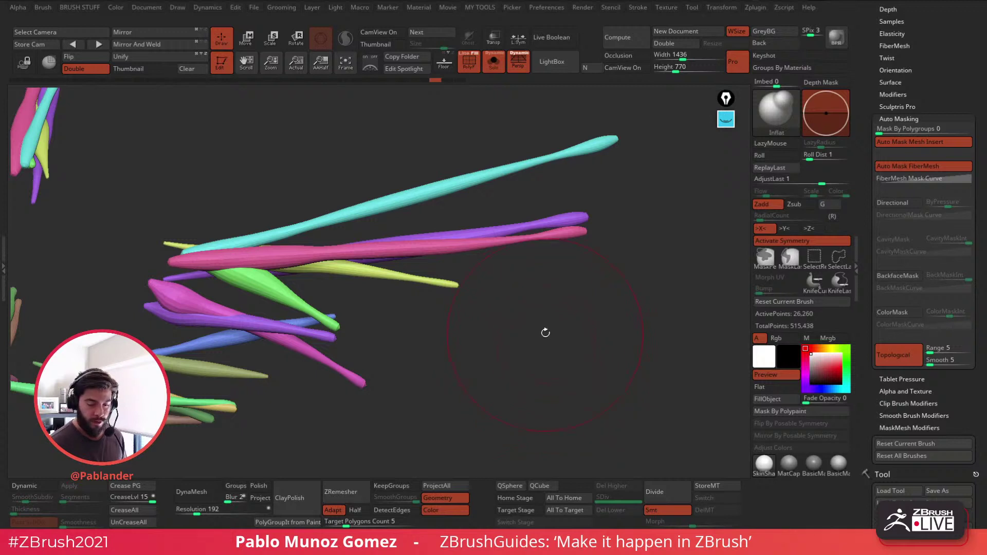
Step: Turn off the Inflat brush's Topological auto masking and switch back to the Move brush
key(space)
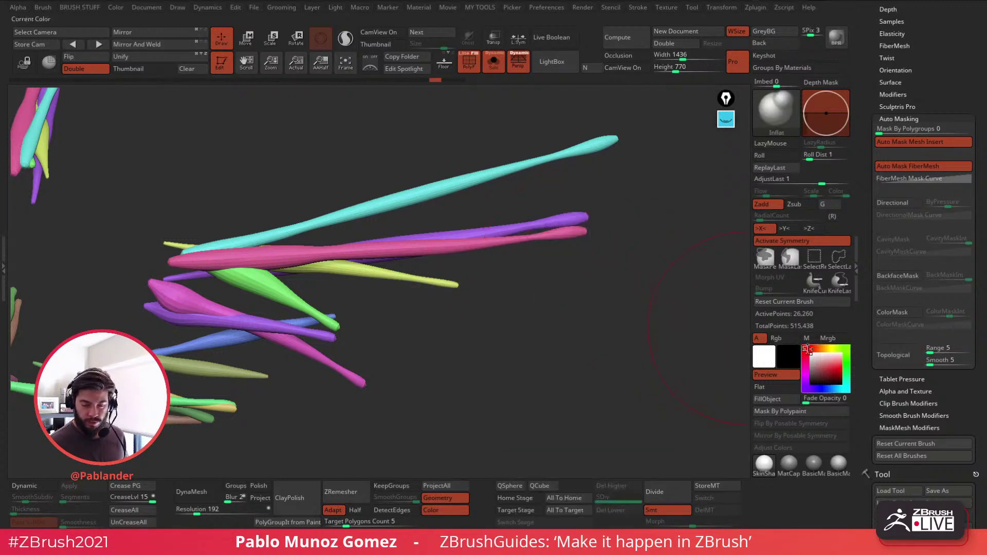
key(space)
click(545, 308)
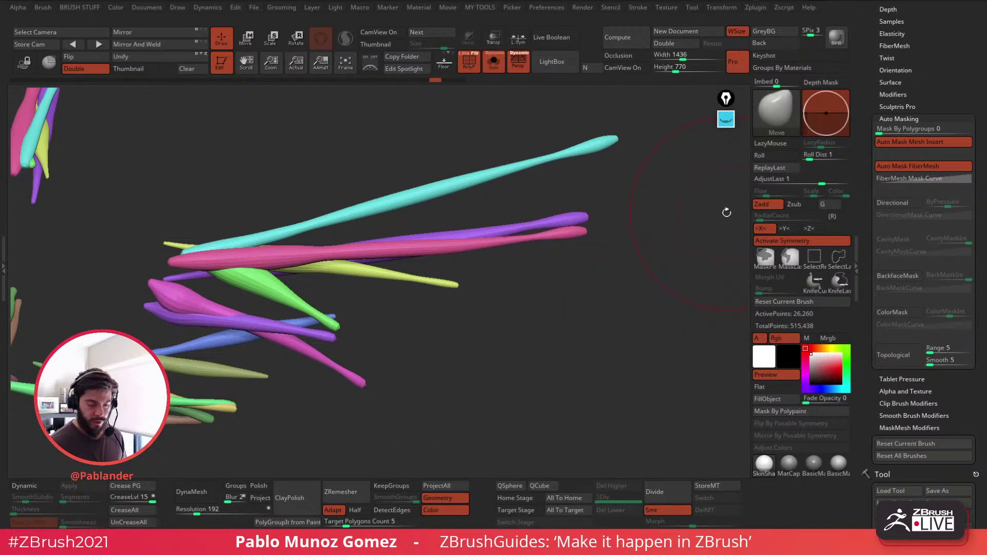
Step: Show all subtools, select the head subtool and isolate it with a close view of the horn base
click(495, 67)
alt+click(485, 133)
alt+right_drag(537, 154, 489, 226)
click(492, 61)
mouse_move(545, 177)
right_down()
mouse_move(550, 192)
mouse_move(520, 242)
right_up()
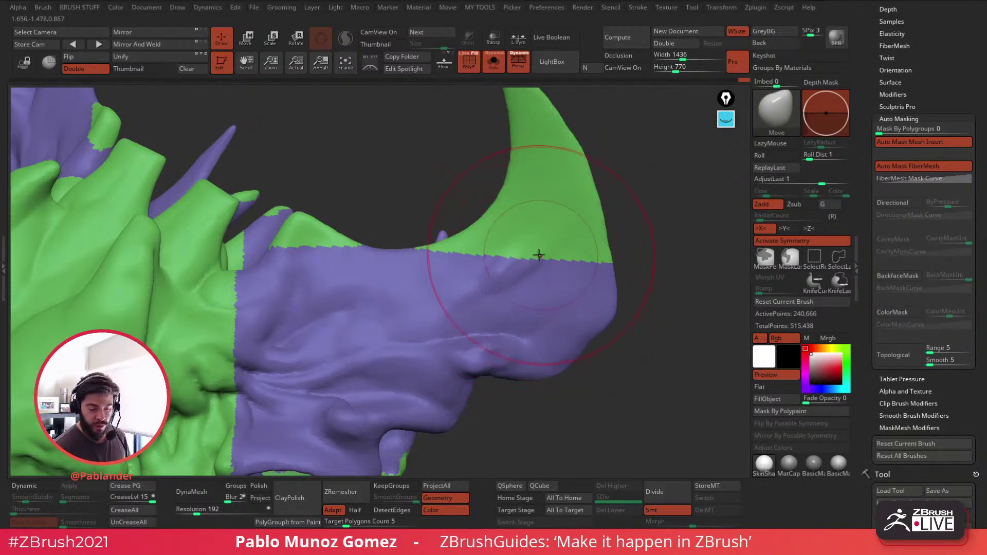
Step: Switch to the Clay brush and reduce its size over the horn's polygroup border
key(space)
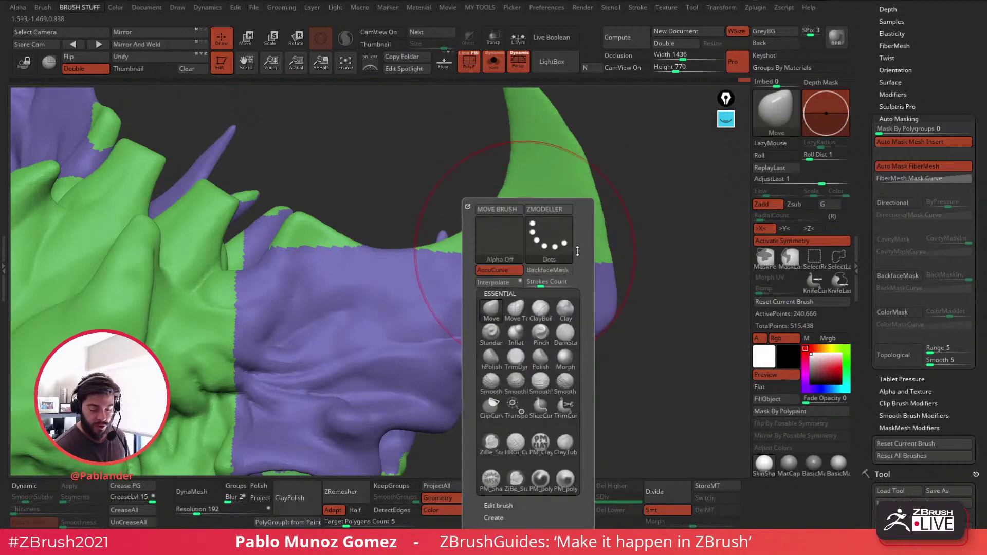
click(565, 308)
right_drag(569, 278, 552, 242)
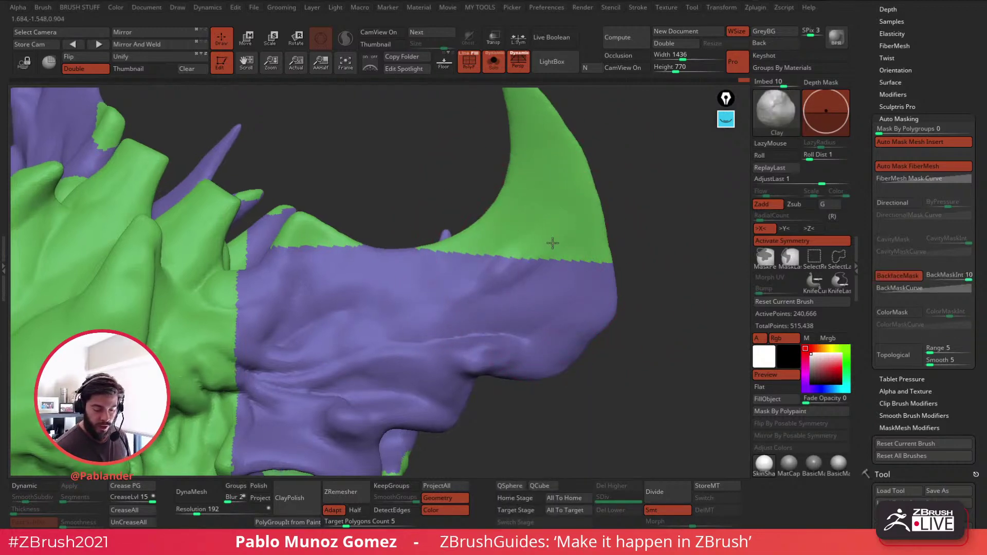
key(space)
mouse_move(553, 242)
mouse_down()
mouse_move(521, 252)
mouse_move(504, 277)
mouse_up()
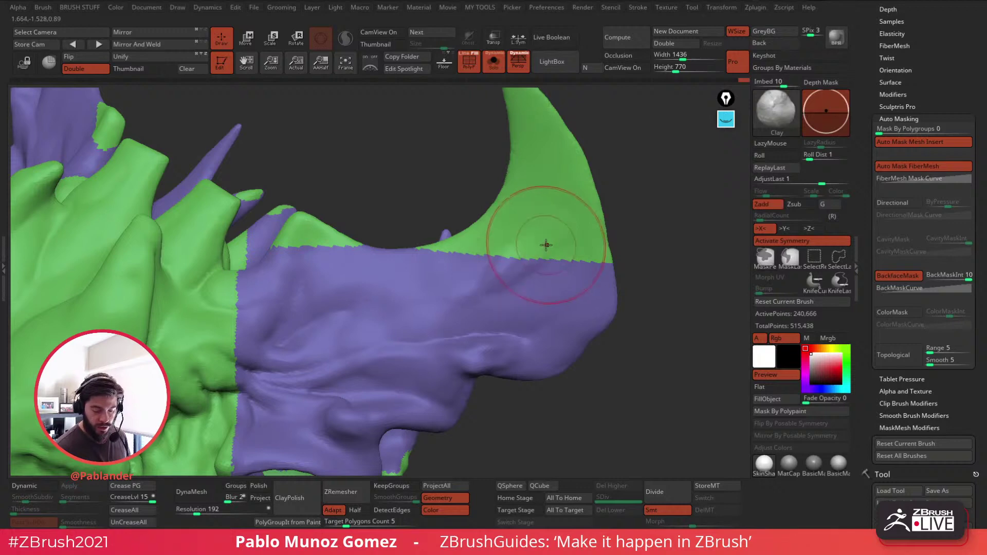
Step: Switch to the ClayTubes brush, try a stroke from the horn base into the purple polygroup, and undo it
key(space)
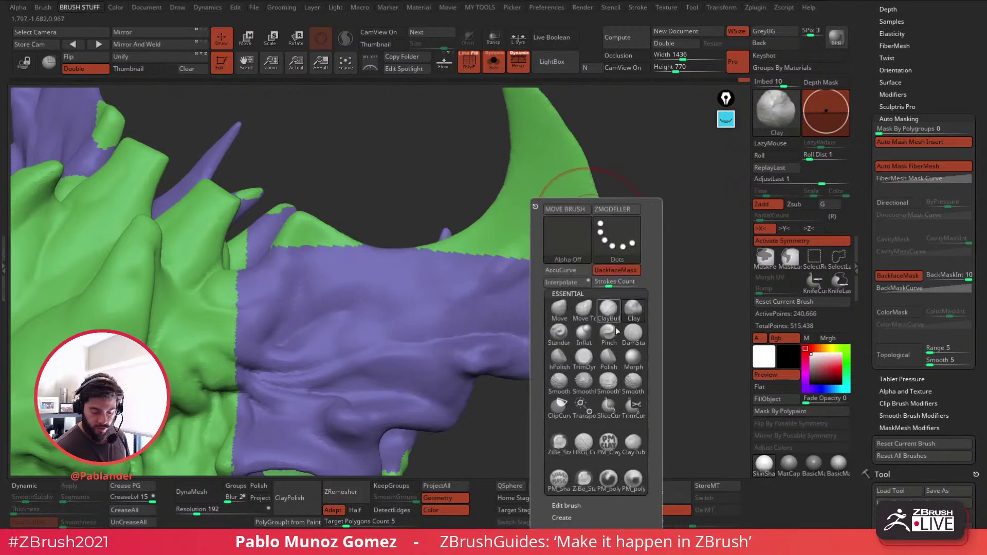
click(630, 449)
right_drag(556, 260, 552, 249)
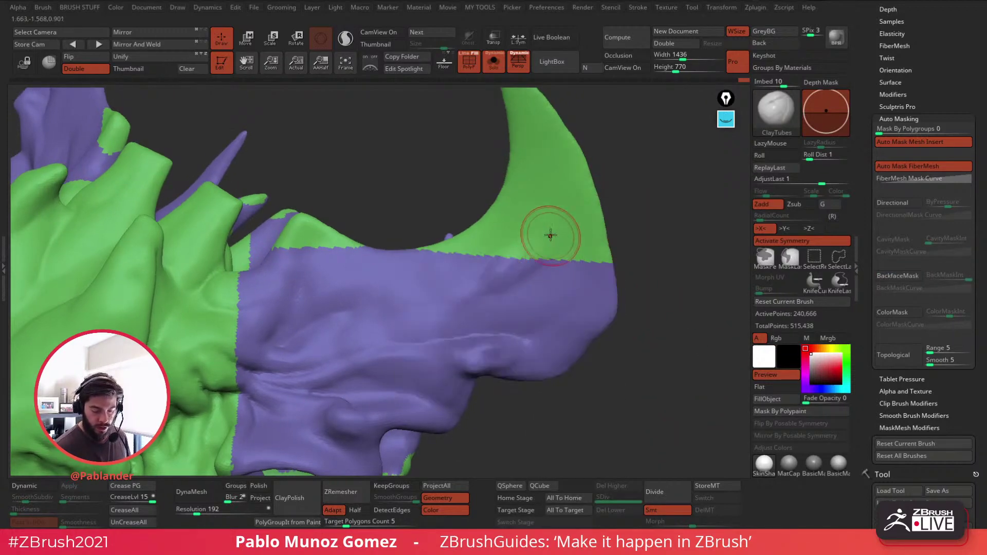
mouse_move(548, 236)
mouse_down()
mouse_move(503, 273)
mouse_move(548, 219)
mouse_move(486, 273)
mouse_move(542, 225)
mouse_move(487, 299)
mouse_up()
key(ctrl+z)
Step: Enable BackfaceMask for the ClayTubes brush, test a stroke across the horn's polygroup border, and undo it
key(b)
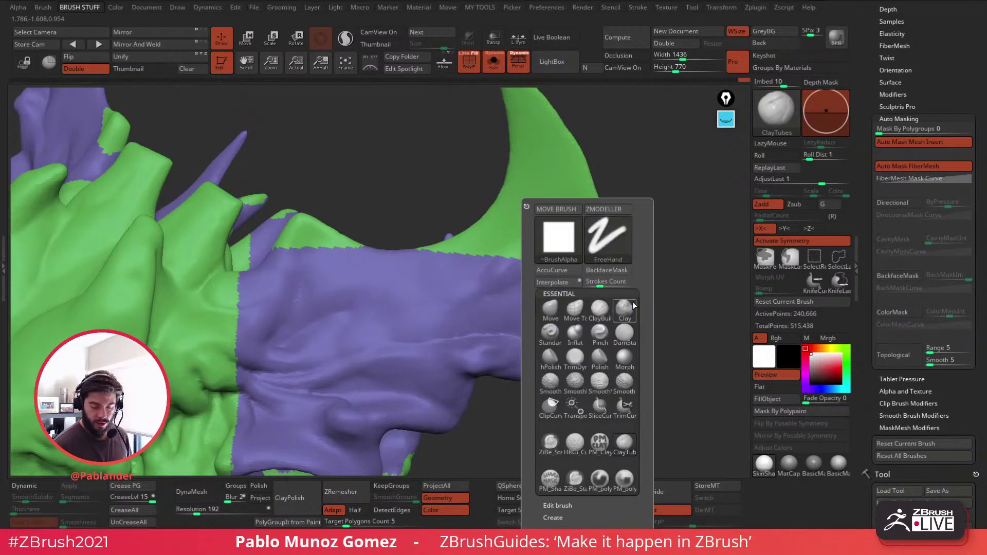
click(617, 270)
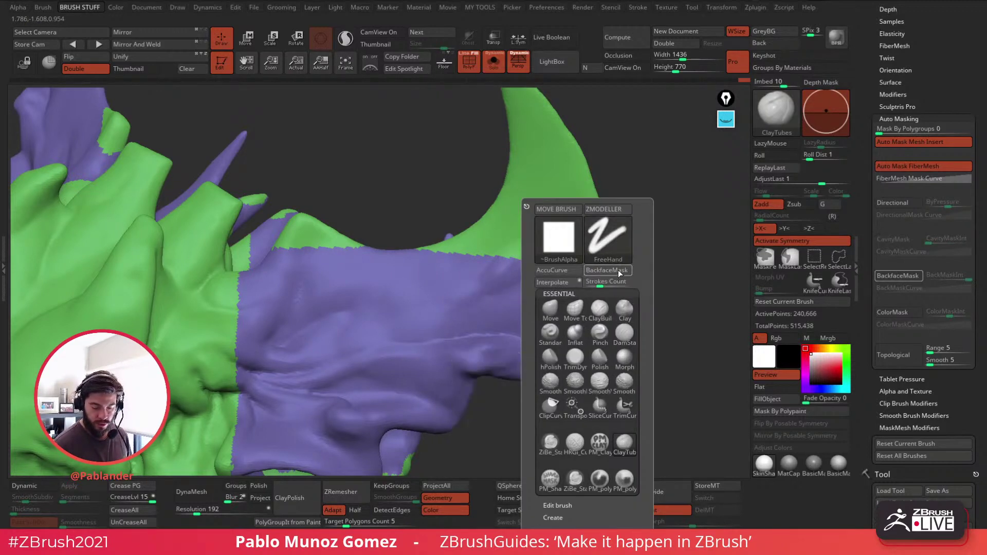
drag(559, 246, 540, 233)
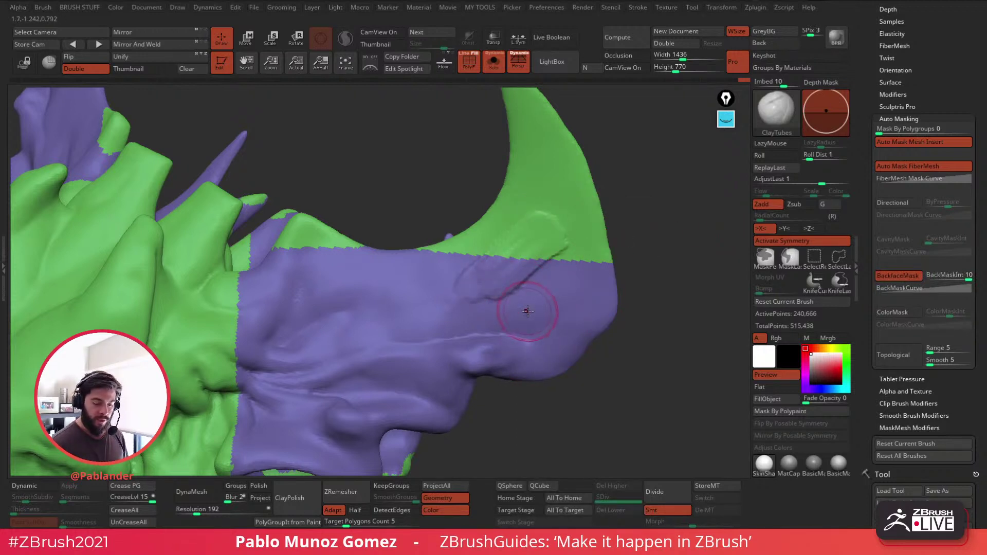
key(ctrl+z)
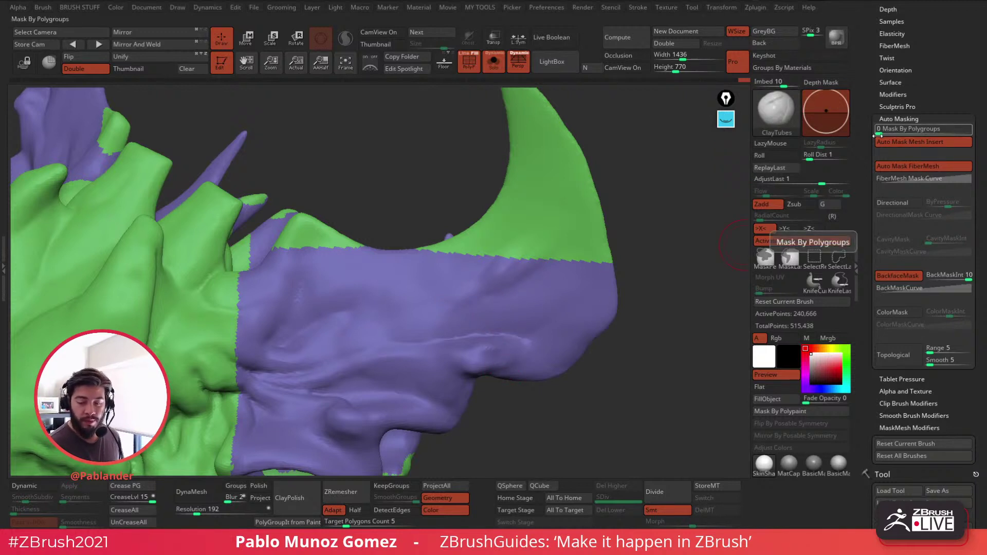
Step: Set Mask By Polygroups to 100 and check the setting on the Move brush before returning to ClayTubes
drag(900, 131, 971, 131)
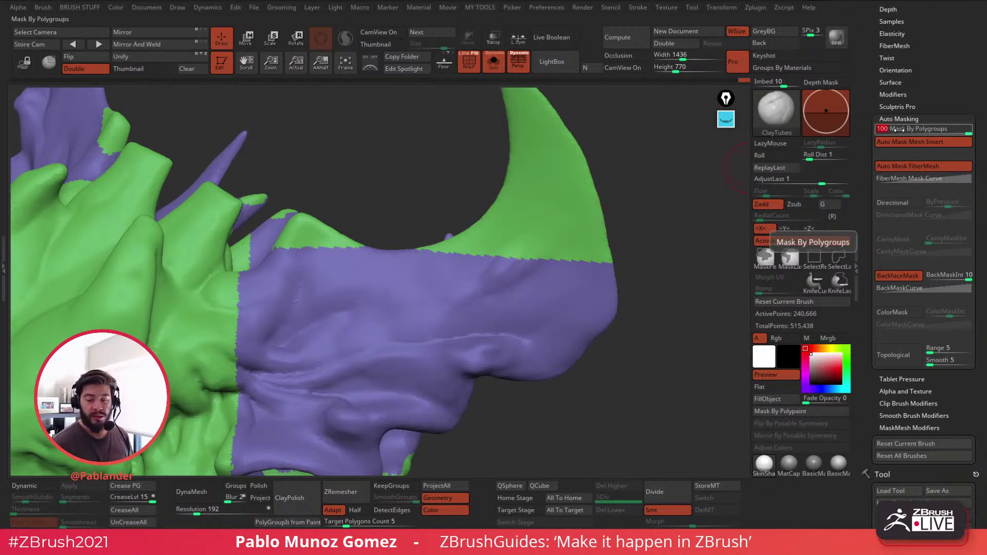
key(2)
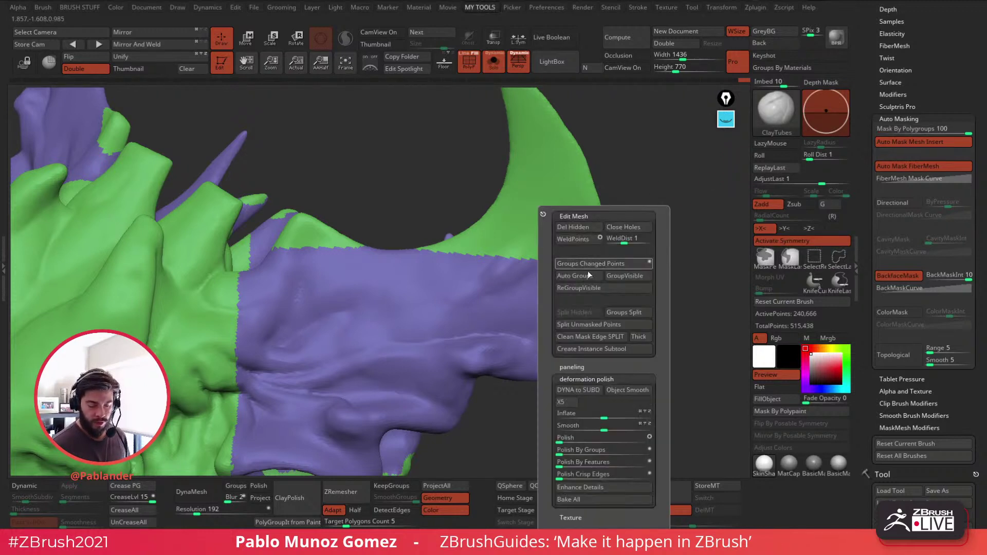
key(1)
click(627, 308)
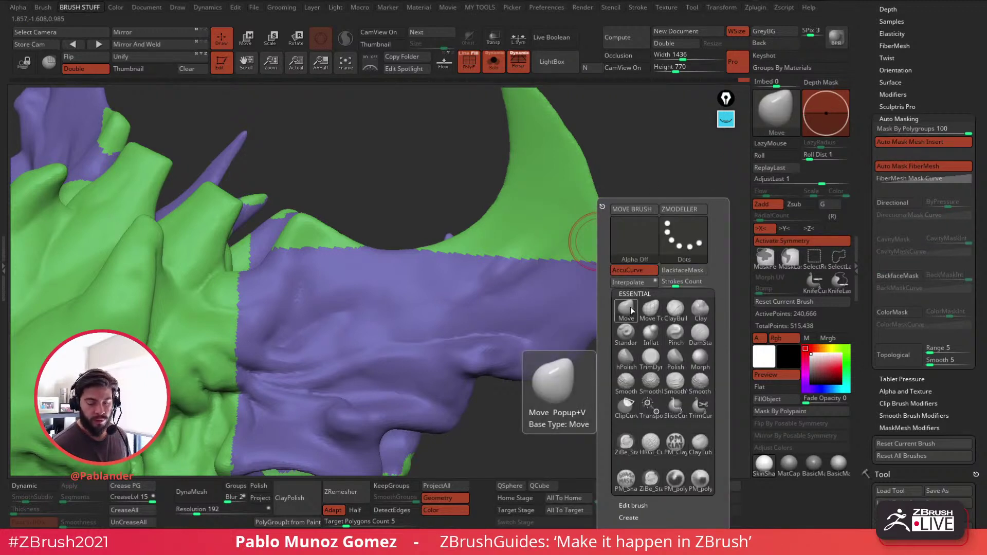
click(699, 445)
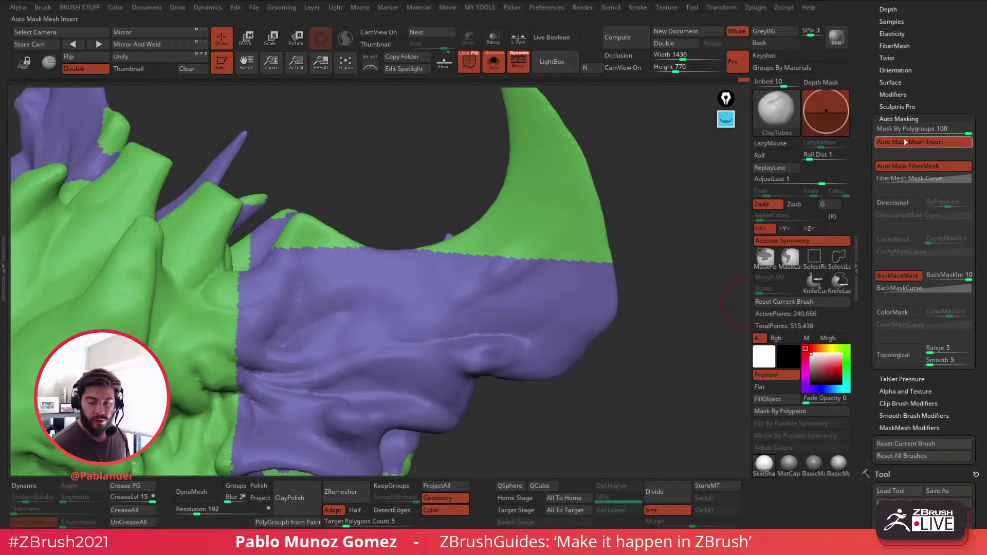
click(874, 130)
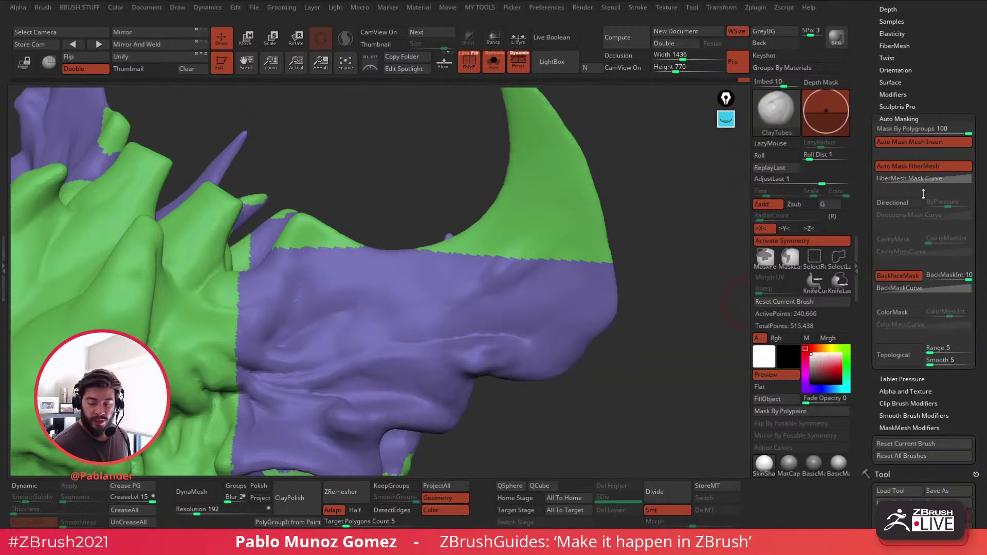
key(2)
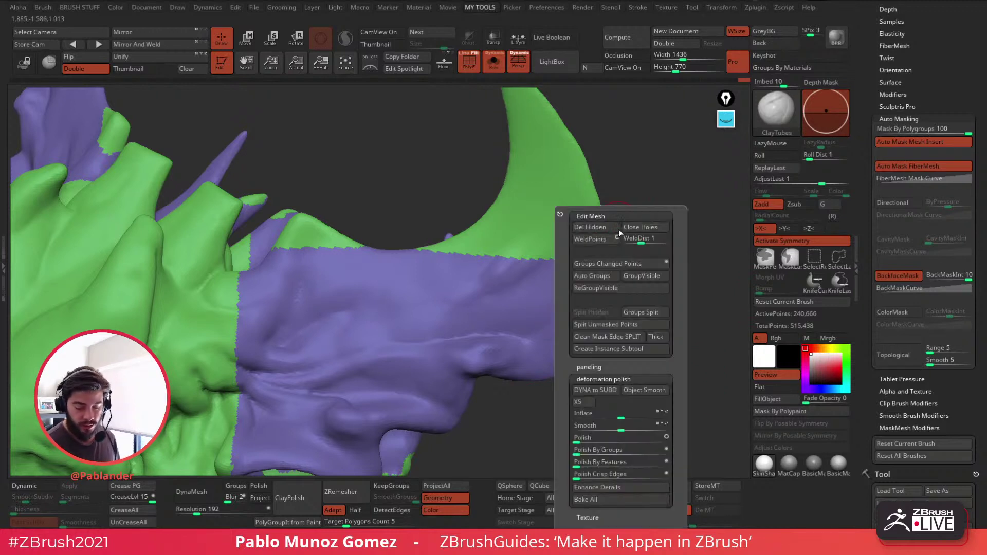
key(b)
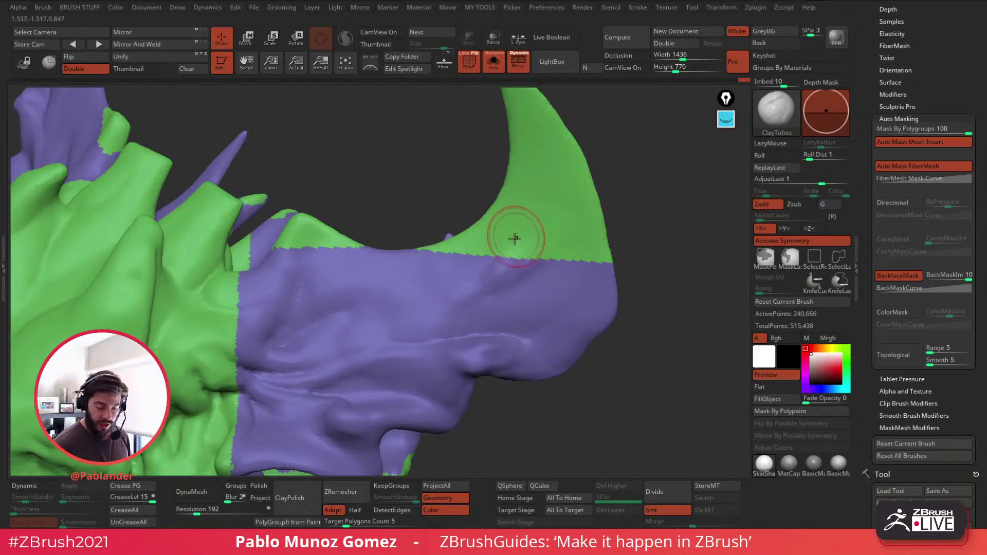
Step: Test polygroup masking with ClayTubes strokes on the green horn base along the purple border, and undo the strokes
mouse_move(521, 236)
mouse_down()
mouse_move(511, 240)
mouse_move(549, 242)
mouse_move(457, 249)
mouse_move(575, 236)
mouse_move(579, 246)
mouse_up()
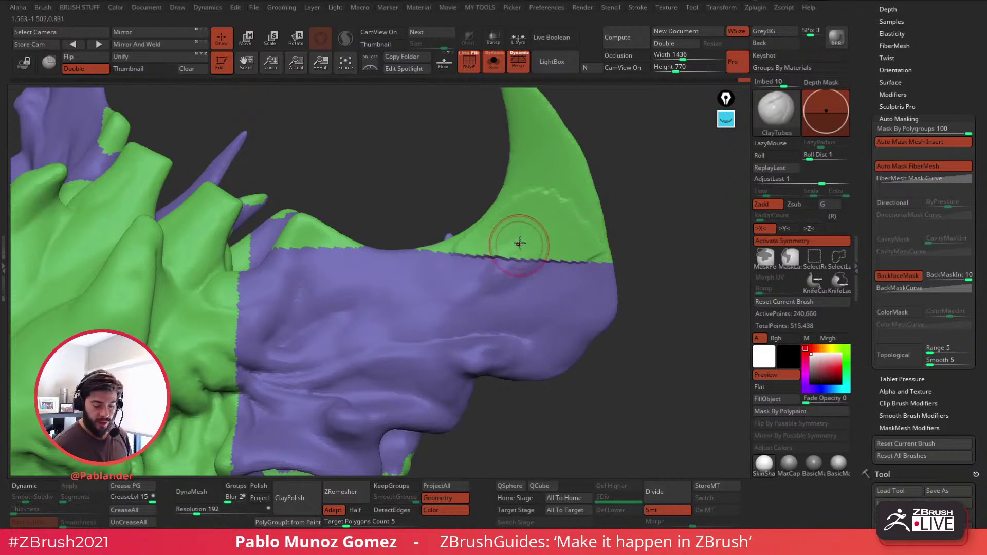
mouse_move(520, 242)
mouse_down()
mouse_move(546, 256)
mouse_move(543, 227)
mouse_move(479, 249)
mouse_move(509, 253)
mouse_up()
key(ctrl+z)
key(ctrl+z)
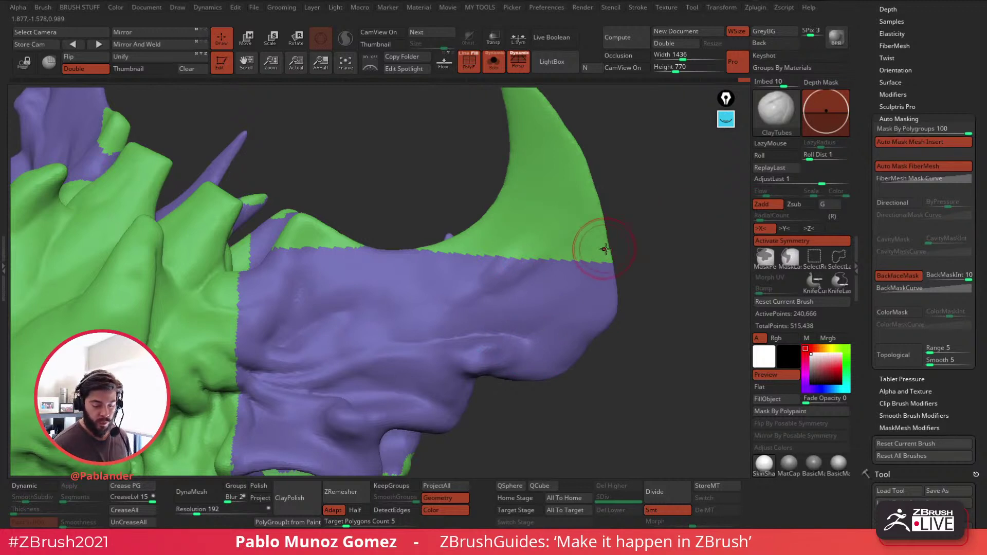
Step: Try inflating the green horn base along the polygroup border with the Inflat brush and undo the stroke
key(b)
click(610, 336)
mouse_move(588, 247)
mouse_down()
mouse_move(536, 243)
mouse_move(588, 243)
mouse_move(523, 229)
mouse_move(564, 220)
mouse_move(622, 260)
mouse_up()
drag(634, 328, 652, 282)
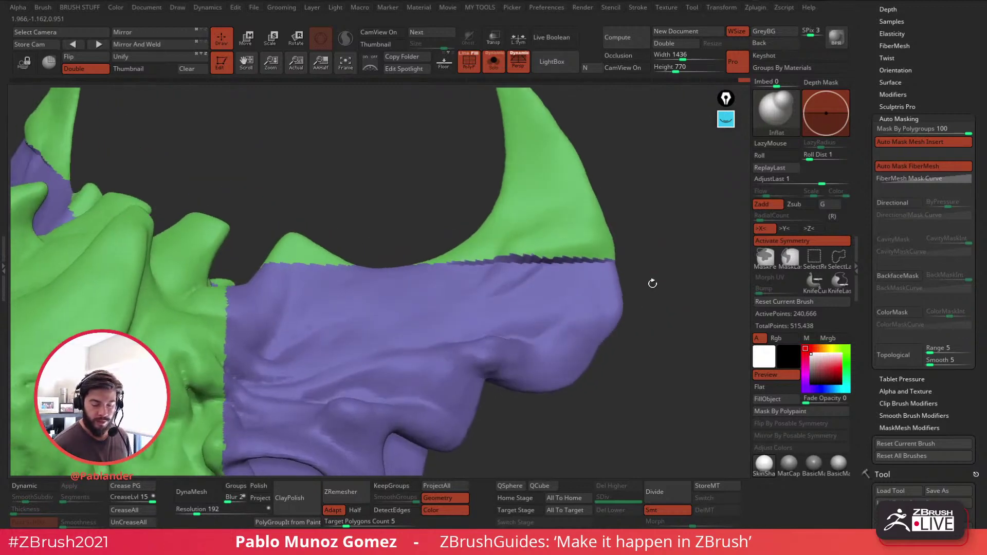
key(ctrl+z)
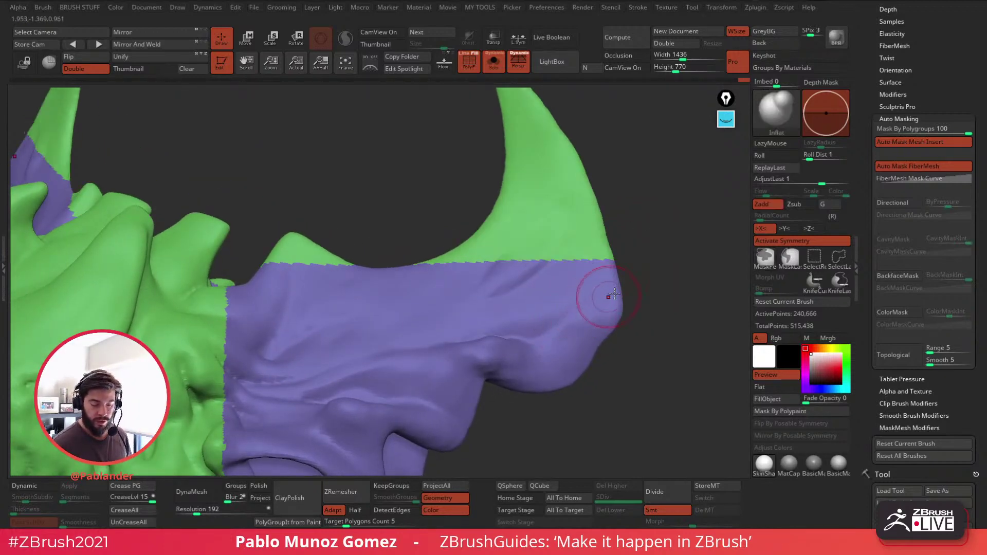
Step: Reset Mask By Polygroups to 0 and switch back to the Move brush
drag(909, 131, 880, 132)
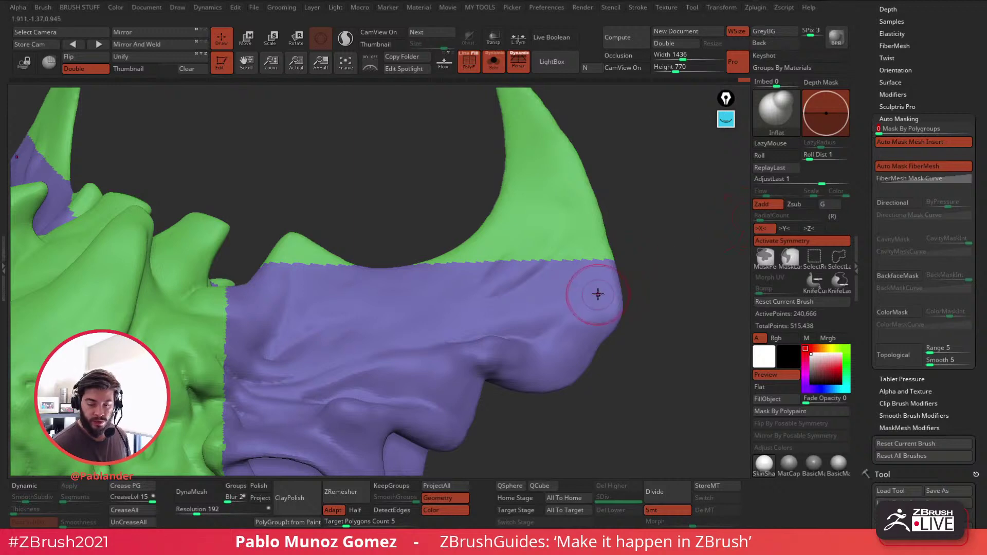
drag(652, 254, 642, 230)
key(b)
key(m)
key(v)
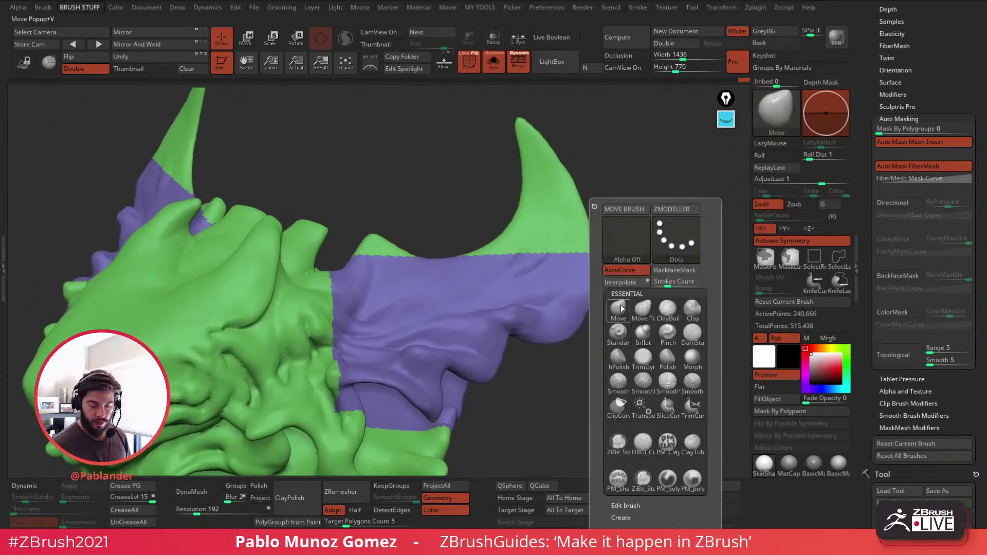
Step: Merge the isolated head's green and purple polygroups into a single polygroup
click(771, 464)
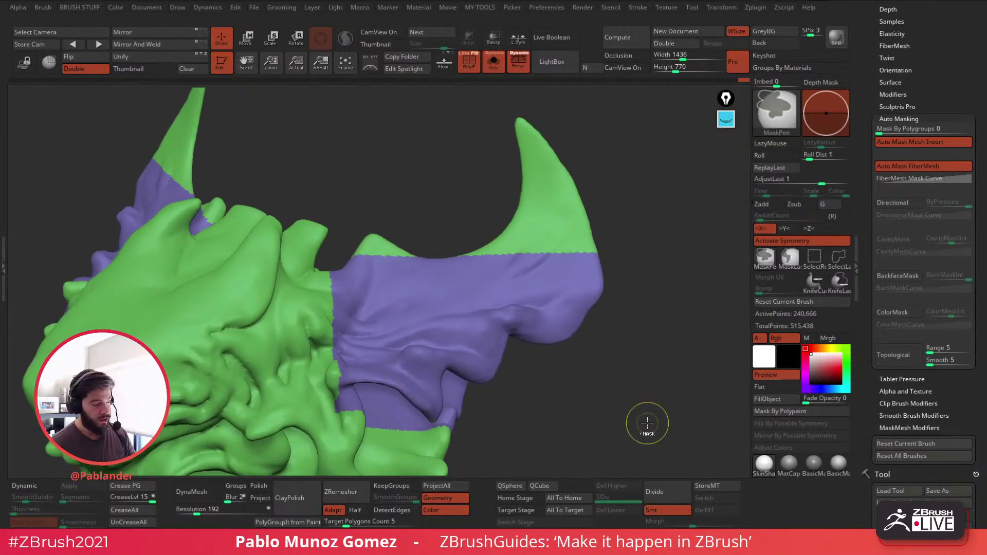
key(shift+f)
click(788, 464)
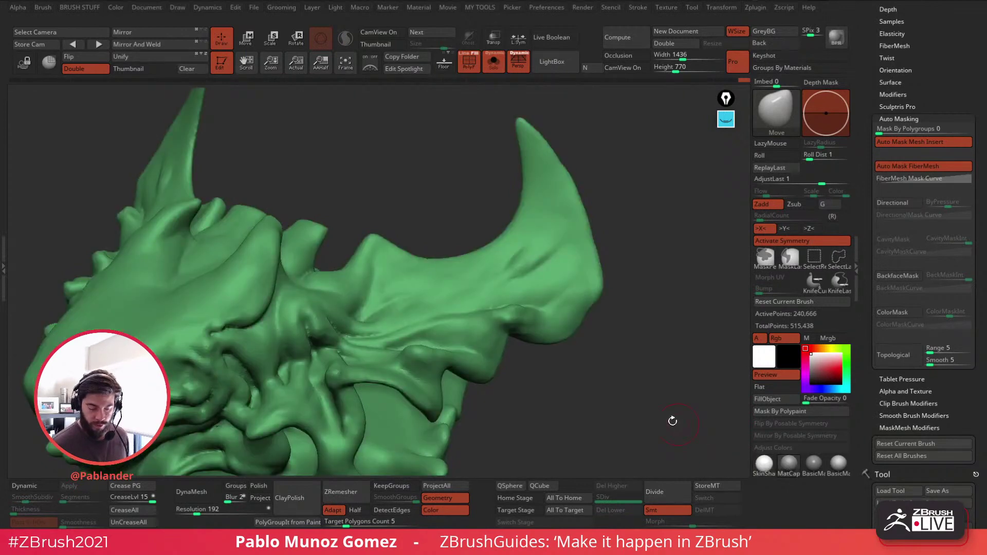
Step: Turn off the polygroup colour display and bring all subtools back around the head
click(471, 67)
click(494, 66)
mouse_move(514, 278)
ctrl+right_down()
mouse_move(514, 227)
mouse_move(535, 326)
mouse_move(524, 293)
mouse_move(566, 274)
mouse_move(579, 288)
ctrl+right_up()
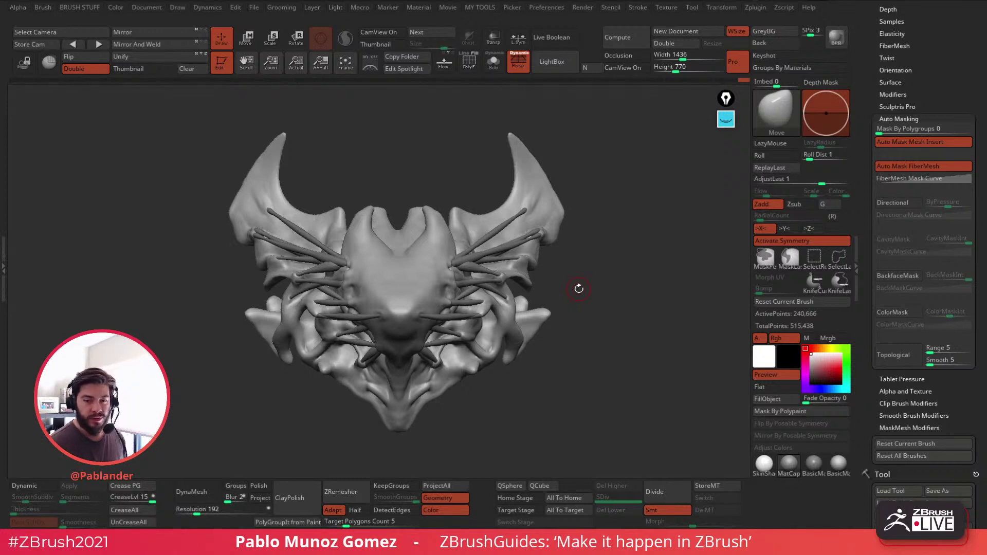
drag(574, 272, 569, 270)
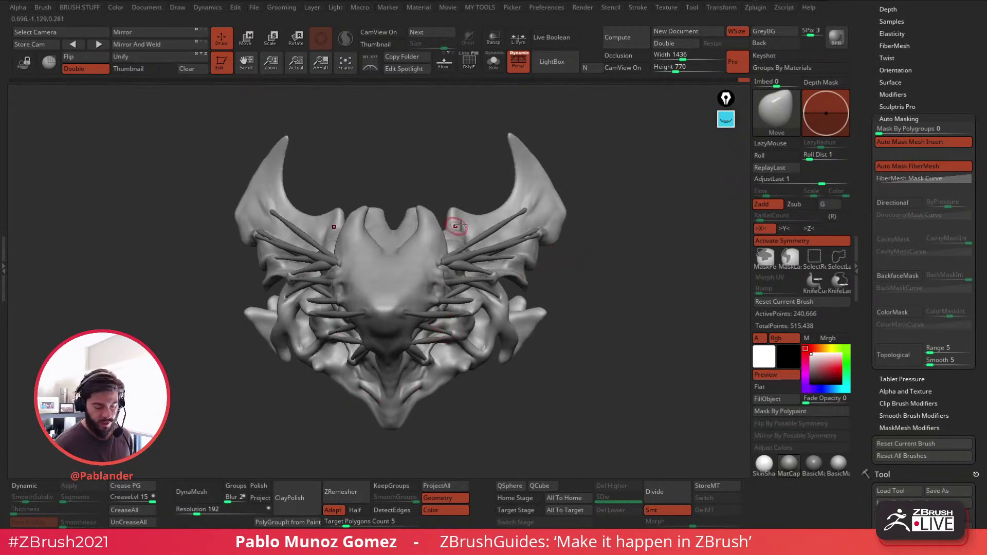
drag(613, 277, 564, 280)
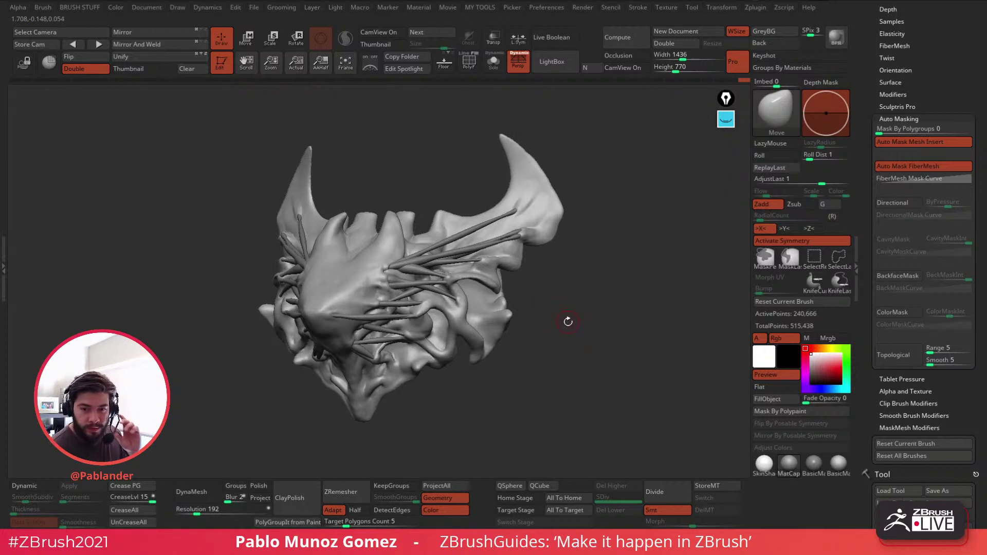
mouse_move(569, 323)
mouse_down()
mouse_move(590, 308)
mouse_move(573, 292)
mouse_up()
mouse_move(463, 252)
right_down()
mouse_move(459, 278)
mouse_move(500, 229)
right_up()
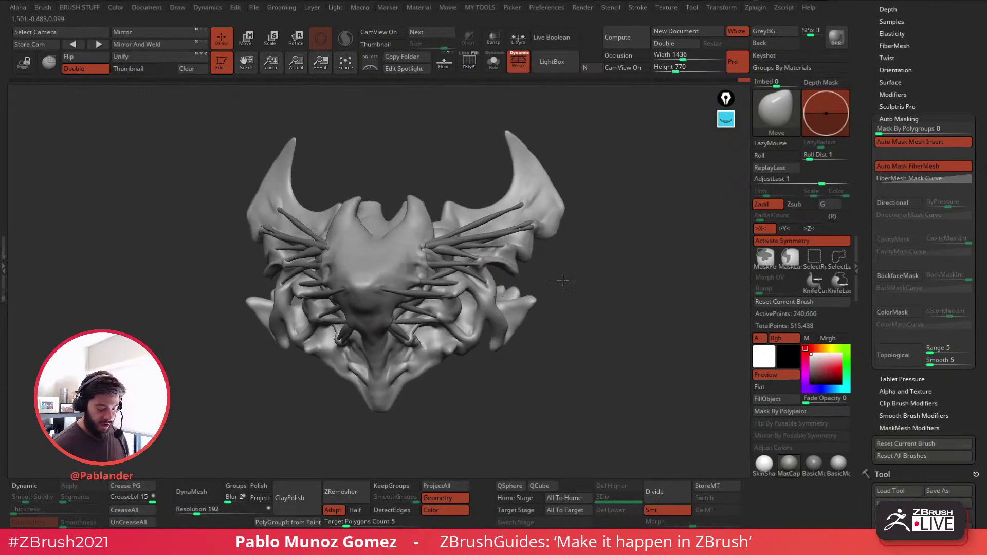
drag(559, 280, 574, 282)
mouse_move(452, 281)
right_down()
mouse_move(457, 270)
mouse_move(464, 281)
right_up()
mouse_move(574, 269)
mouse_down()
mouse_move(591, 259)
mouse_move(608, 273)
mouse_move(618, 260)
mouse_up()
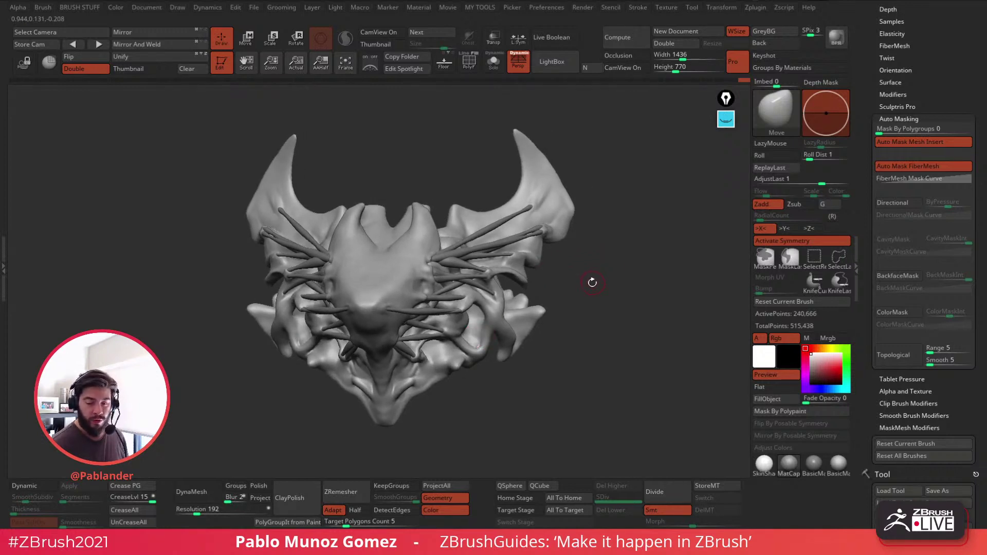
Step: Collapse the Brush palette and expand the Tool palette to show the subtool list
drag(869, 155, 874, 242)
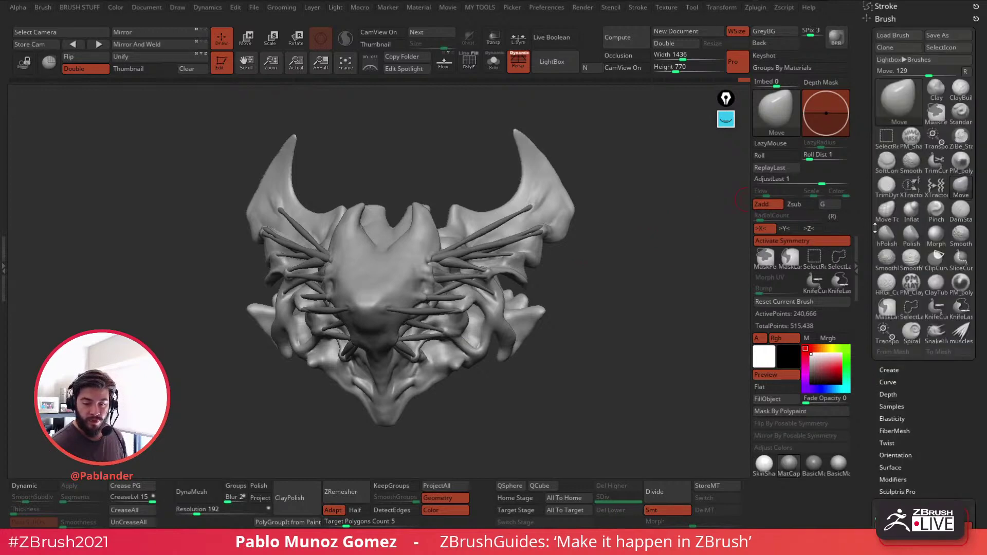
click(906, 20)
click(906, 22)
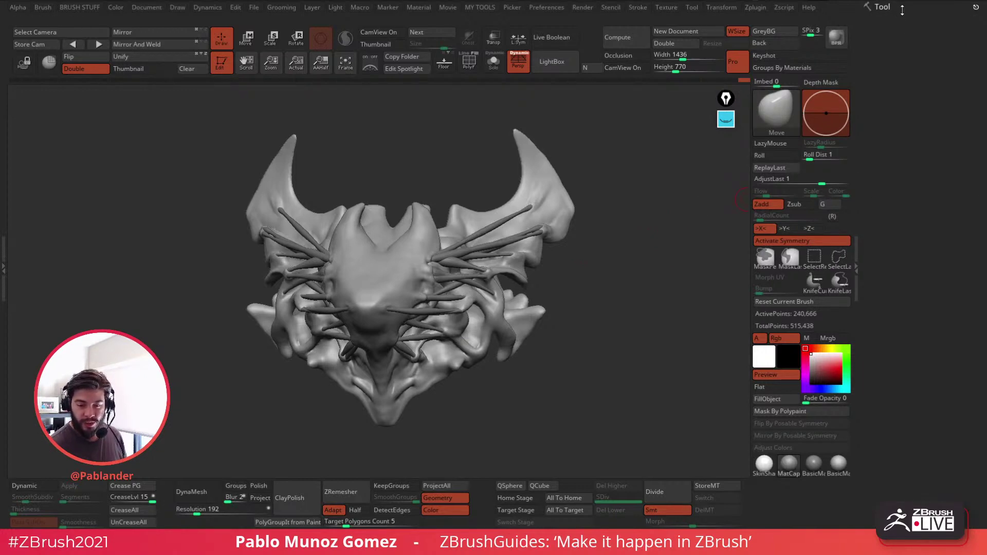
click(903, 9)
Step: Choose the KnifeLasso brush, skip its note until the next restart, and cut curved notches into the horns' outer edges
drag(617, 277, 625, 293)
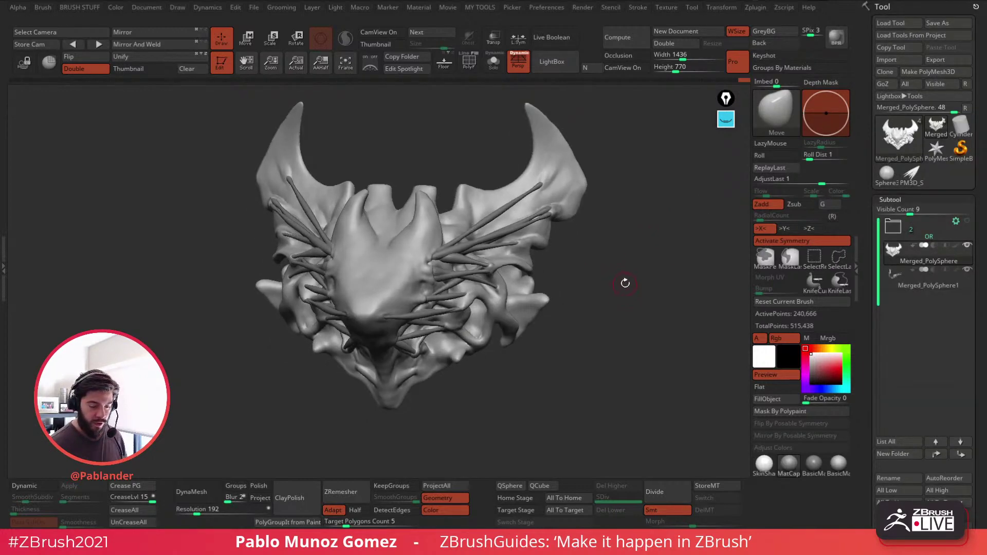
click(837, 288)
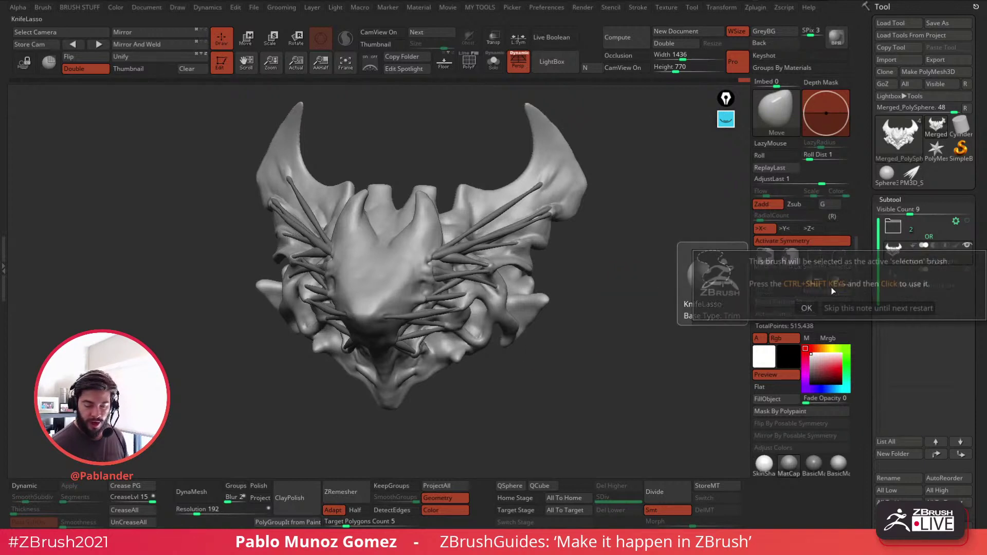
click(843, 308)
alt+drag(596, 284, 580, 305)
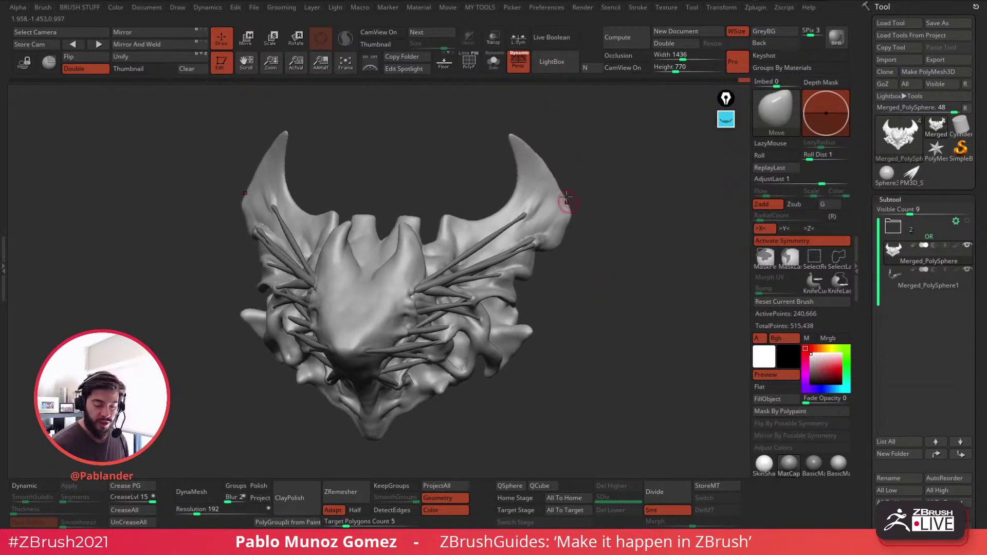
ctrl+shift+drag(557, 160, 576, 203)
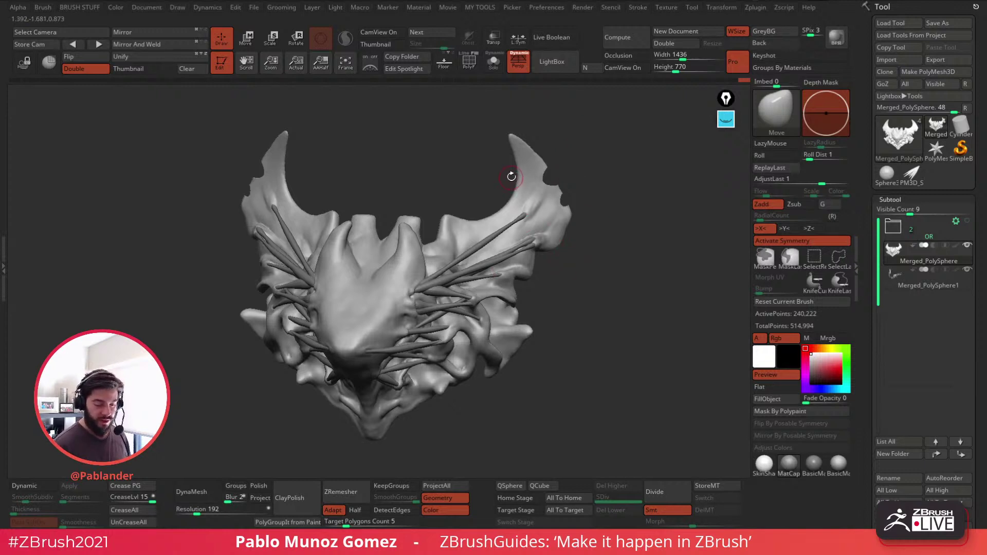
Step: Try a KnifeLasso cut along the inner edge of the horn and undo it
ctrl+shift+drag(506, 177, 516, 193)
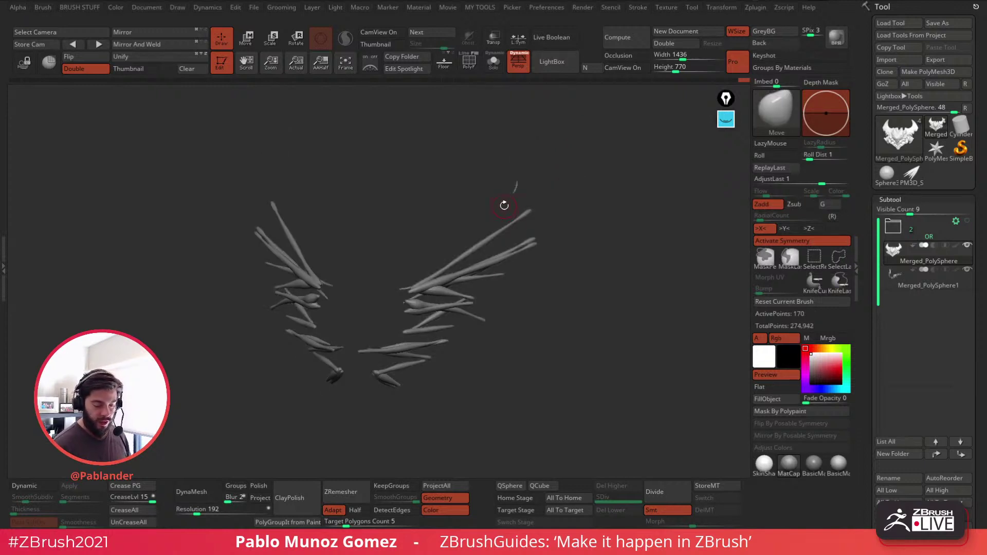
ctrl+shift+click(503, 205)
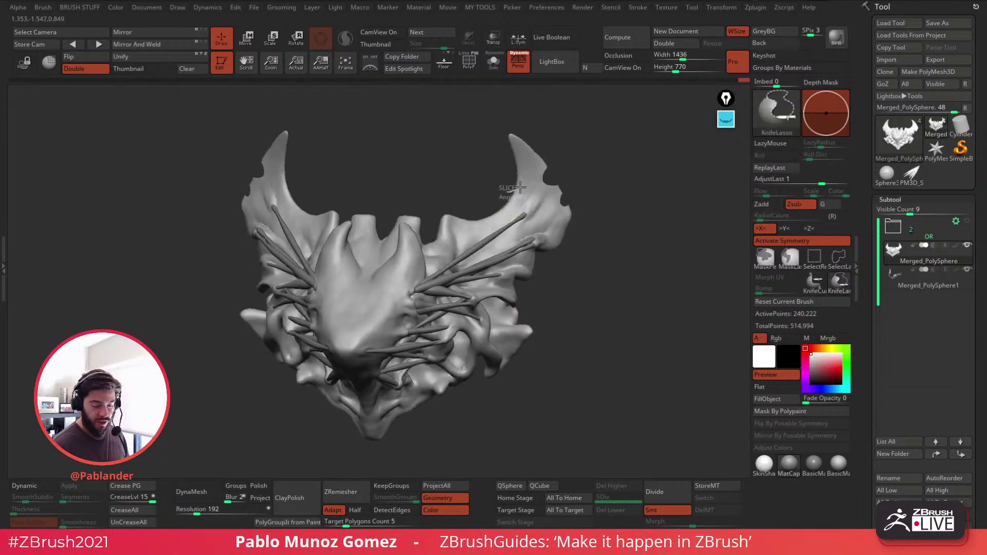
ctrl+shift+click(558, 266)
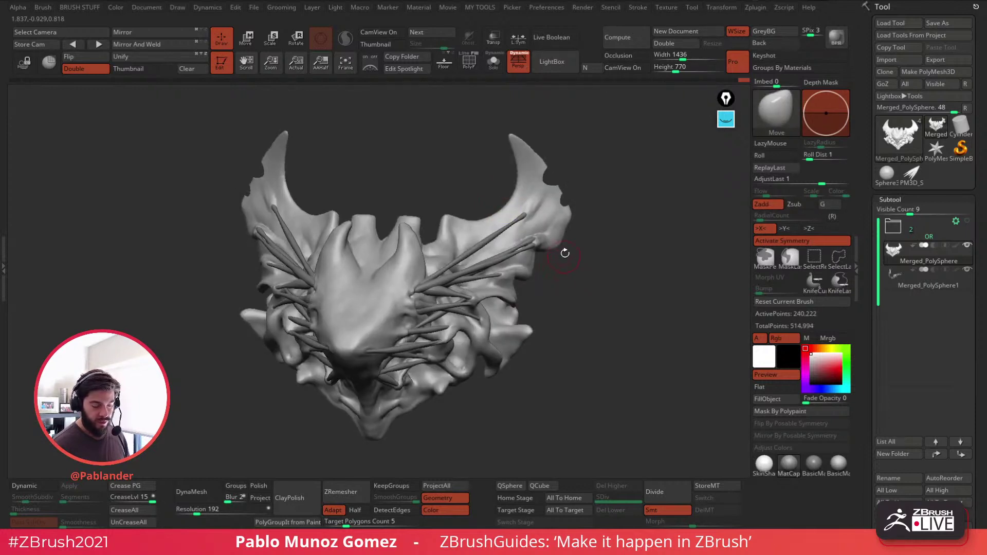
Step: Slice the horn tips off with a straight horizontal KnifeCurve cut and undo it
drag(599, 199, 595, 190)
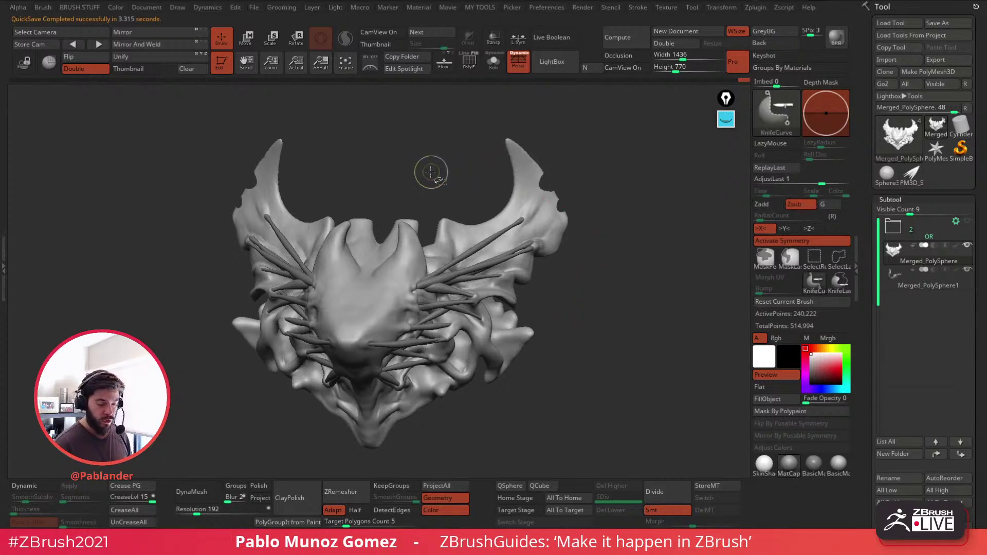
ctrl+shift+drag(413, 172, 583, 167)
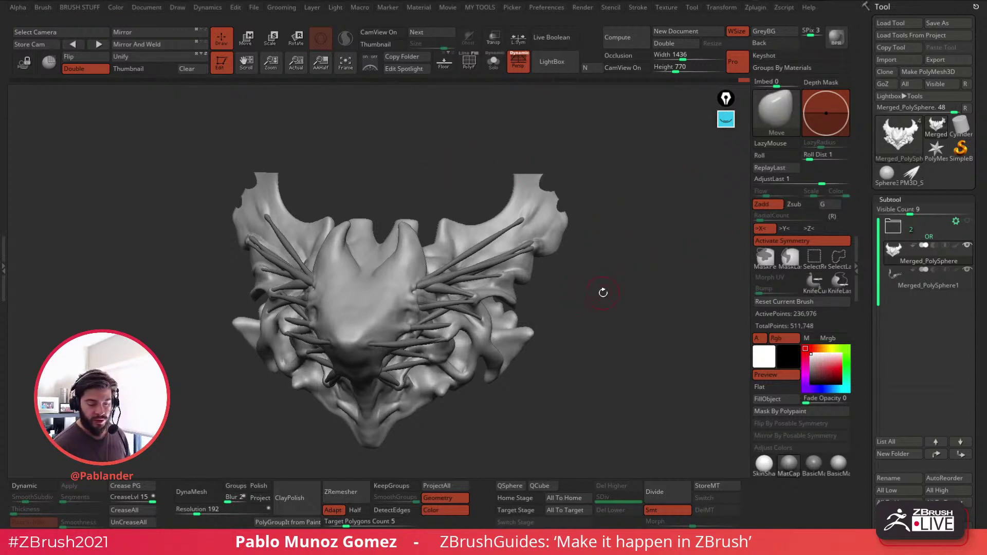
key(ctrl+z)
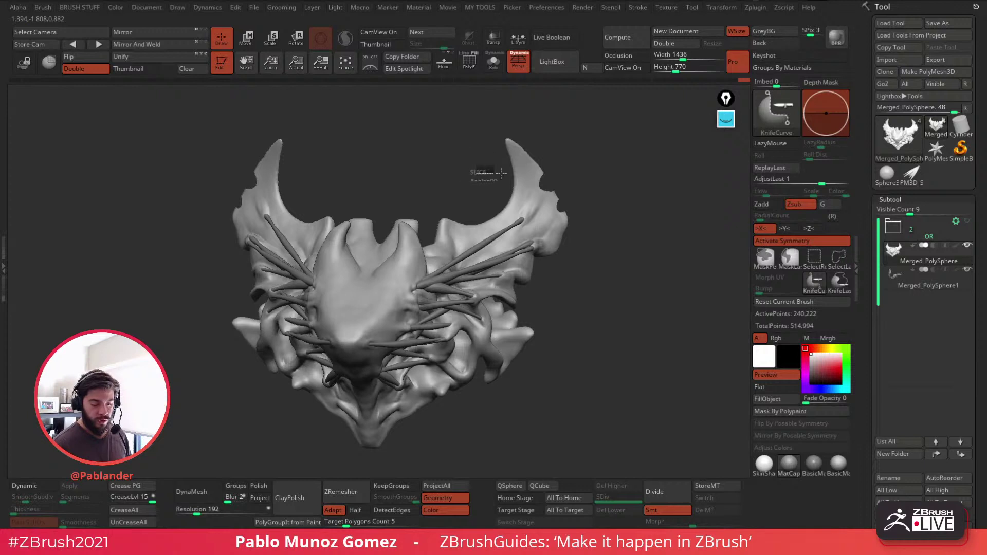
Step: Slice across the horn in the reverse direction with KnifeCurve to keep only its tip, and undo the cut
mouse_move(469, 173)
ctrl+shift+mouse_down()
mouse_move(604, 173)
mouse_move(586, 171)
ctrl+shift+mouse_up()
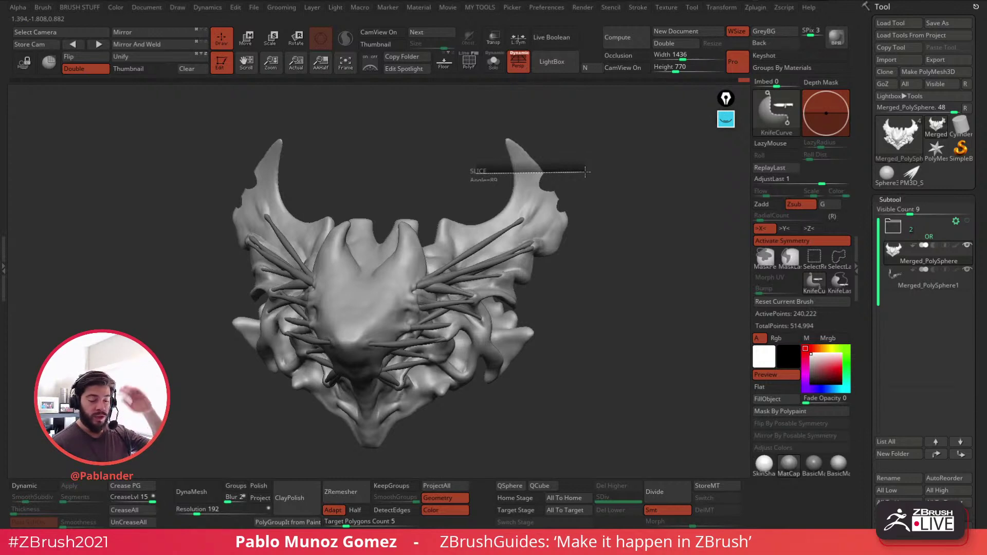
mouse_move(586, 171)
ctrl+shift+mouse_down()
mouse_move(586, 122)
mouse_move(575, 161)
mouse_move(586, 175)
mouse_move(669, 157)
mouse_move(461, 172)
ctrl+shift+mouse_up()
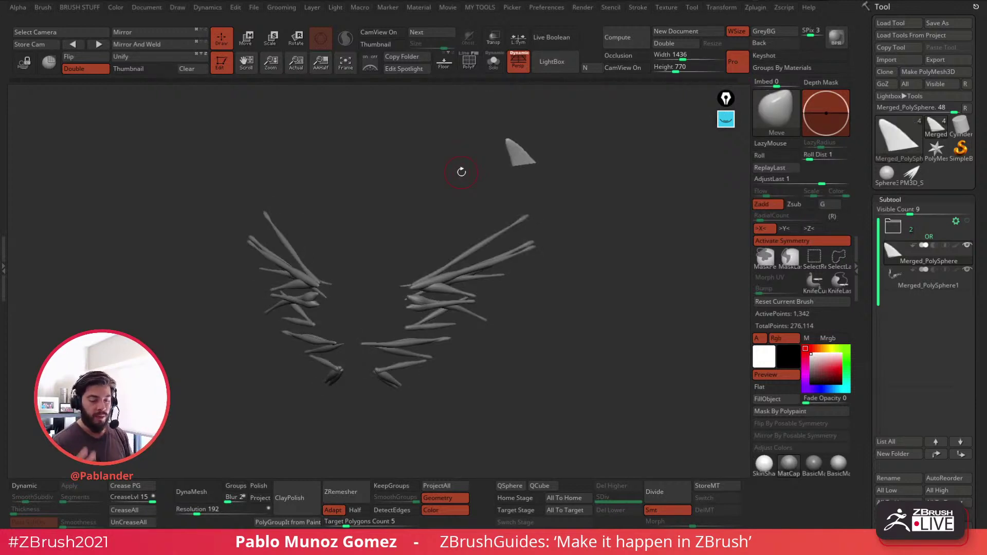
key(ctrl+z)
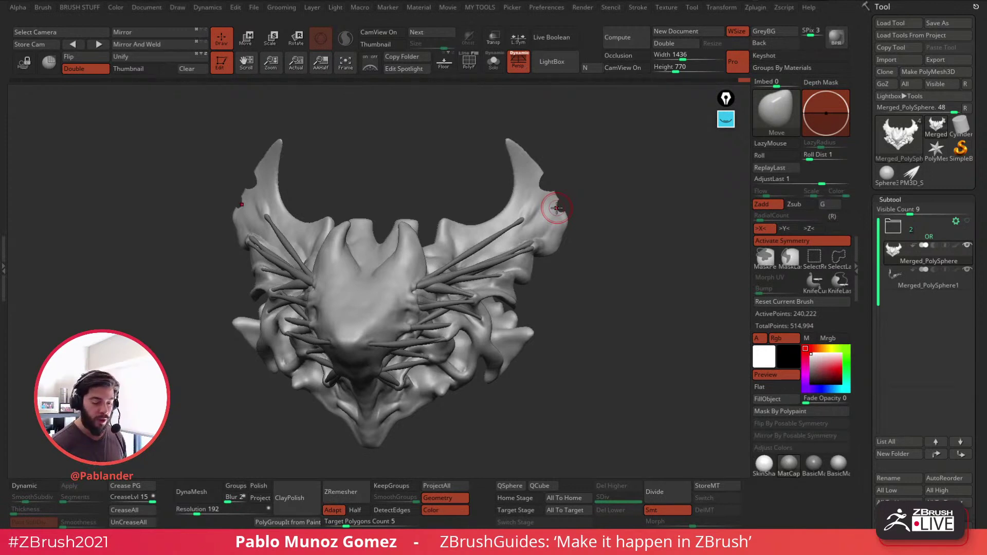
Step: Try KnifeLasso cuts at the horn's lower outer corner, first removing the corner and then keeping only the cut piece, undoing each
drag(553, 163, 561, 166)
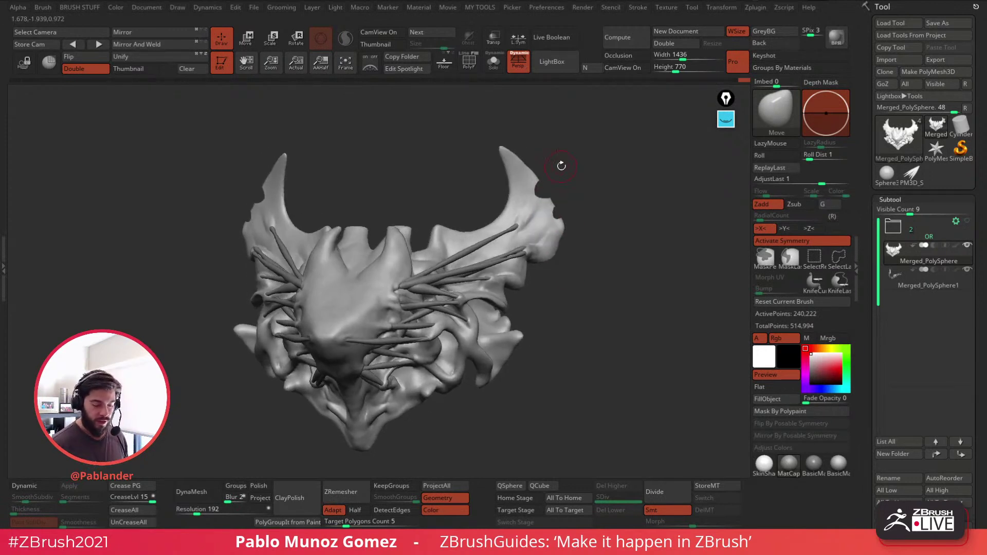
mouse_move(589, 247)
mouse_down()
mouse_move(568, 233)
mouse_move(537, 234)
mouse_move(540, 252)
mouse_move(566, 267)
mouse_up()
key(ctrl+shift)
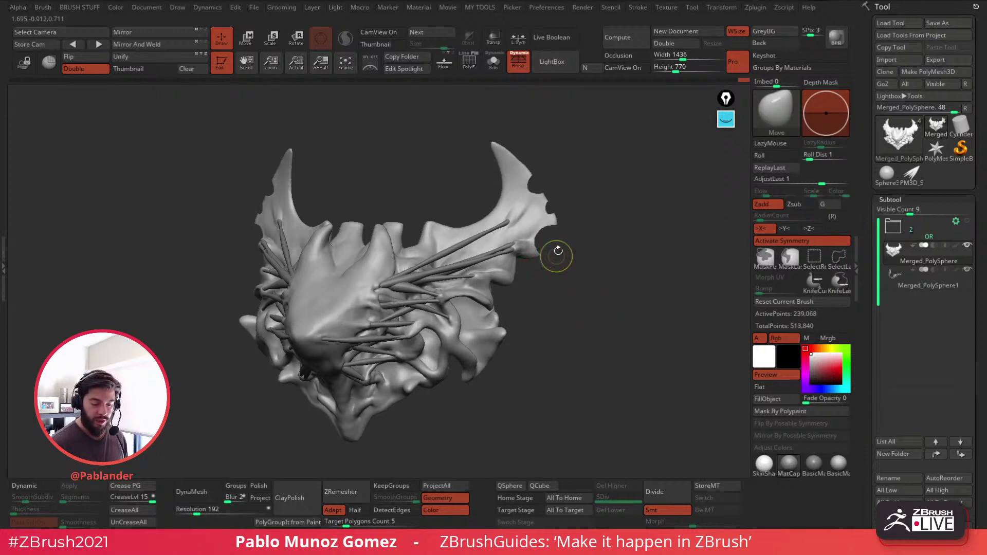
key(ctrl+z)
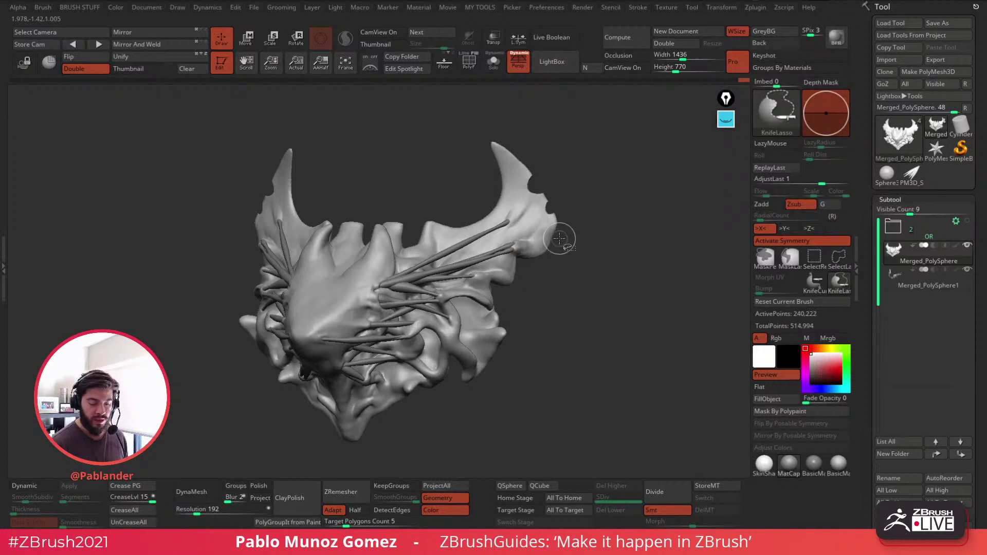
mouse_move(556, 250)
ctrl+shift+mouse_down()
mouse_move(560, 277)
mouse_move(538, 226)
mouse_move(587, 238)
ctrl+shift+mouse_up()
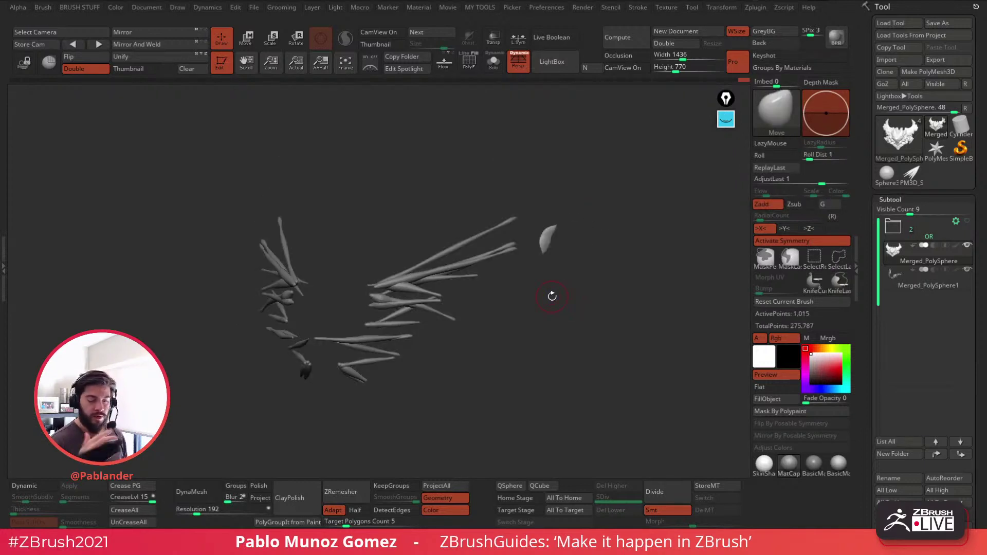
key(ctrl+z)
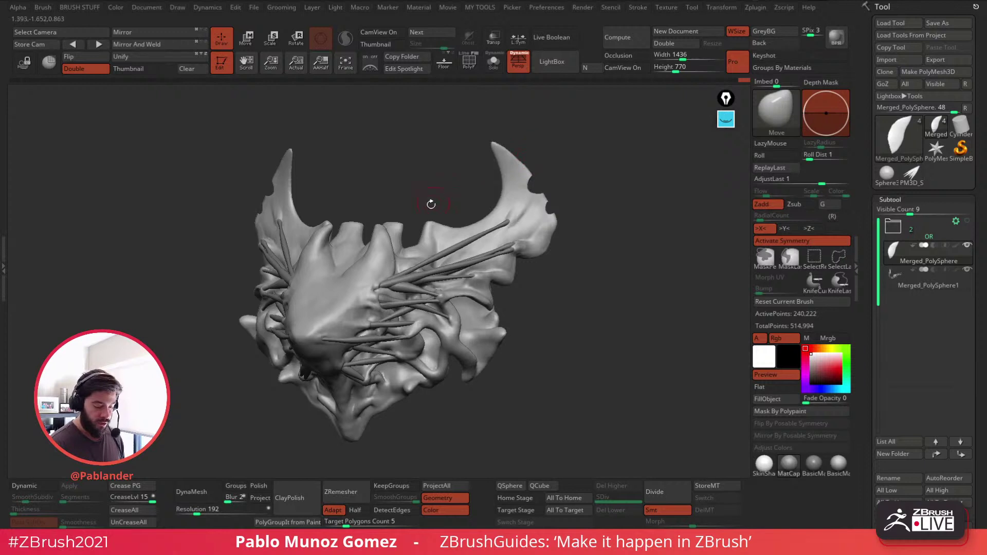
Step: Cut small notches into the lower outer edge of the horns with the KnifeLasso brush
drag(441, 220, 439, 215)
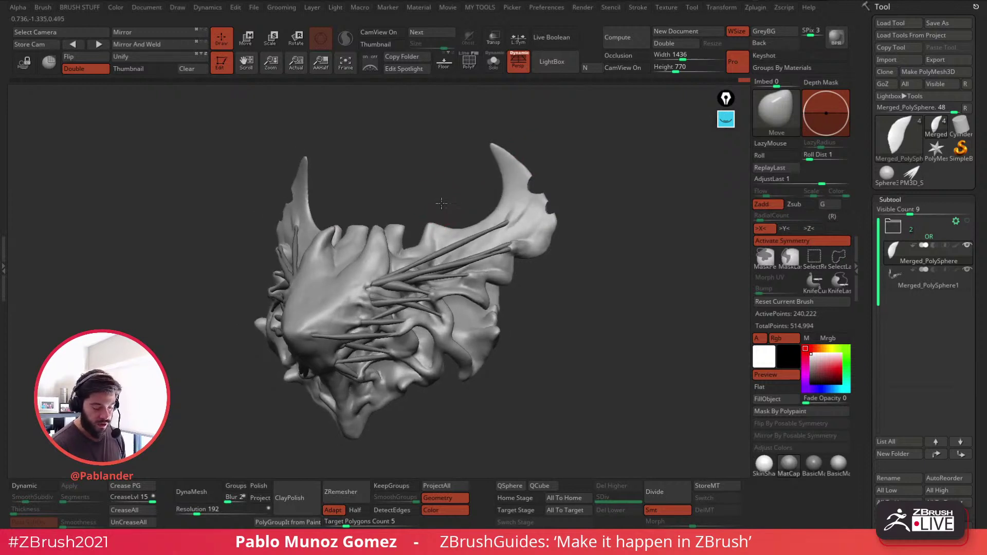
key(ctrl+shift)
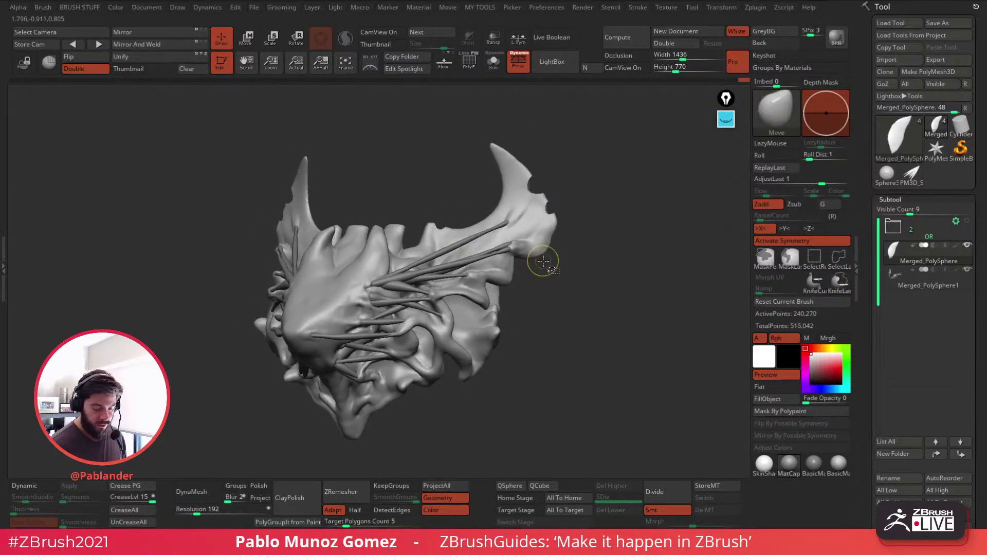
mouse_move(537, 262)
ctrl+shift+mouse_down()
mouse_move(569, 280)
mouse_move(530, 227)
ctrl+shift+mouse_up()
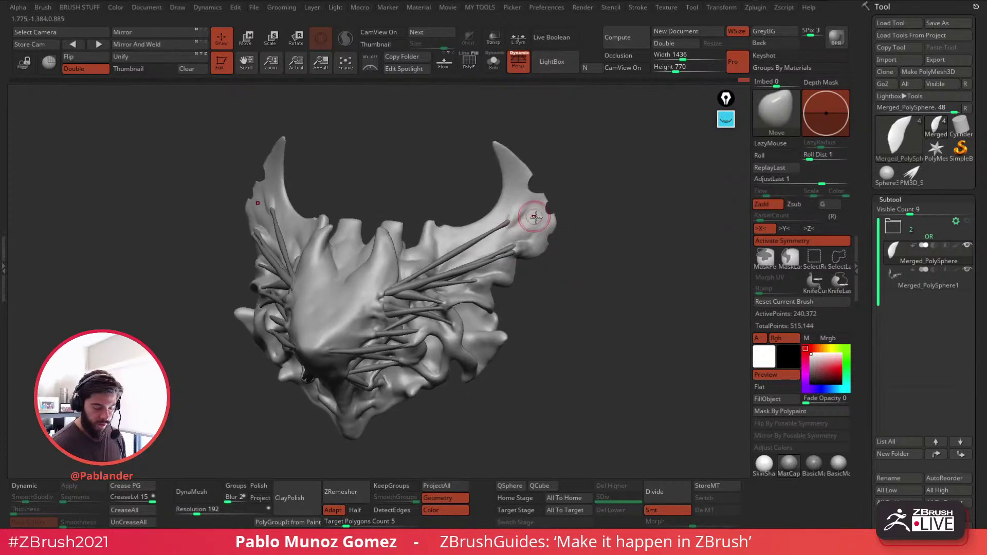
Step: Cut jagged notches into the rear frill's edge and its upper rim beside the horn base with the KnifeLasso
mouse_move(511, 335)
mouse_down()
mouse_move(541, 346)
mouse_move(505, 378)
mouse_move(545, 369)
mouse_move(548, 354)
mouse_move(538, 350)
mouse_move(561, 341)
mouse_move(542, 372)
mouse_move(538, 337)
mouse_move(577, 328)
mouse_up()
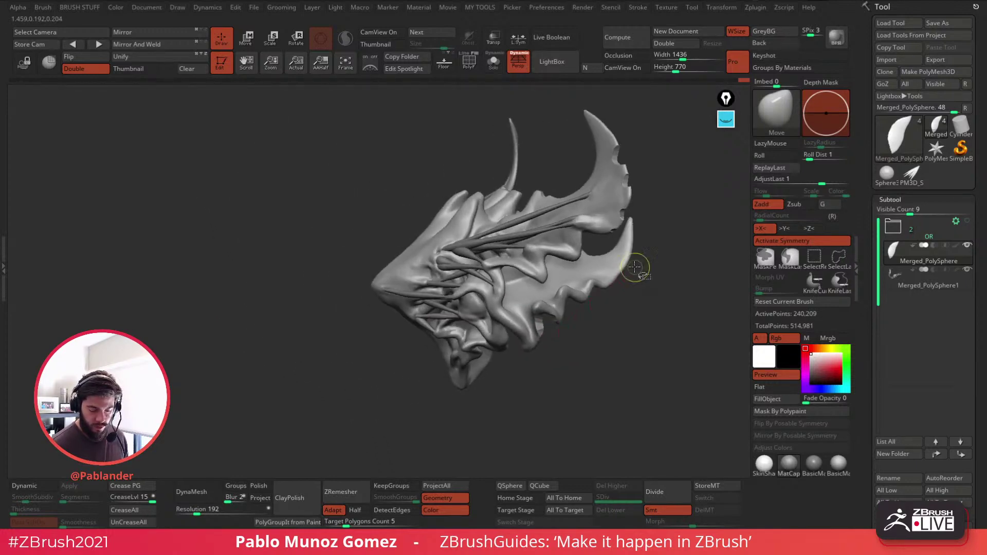
mouse_move(643, 253)
ctrl+shift+mouse_down()
mouse_move(610, 289)
mouse_move(632, 300)
ctrl+shift+mouse_up()
mouse_move(639, 236)
ctrl+shift+mouse_down()
mouse_move(640, 253)
mouse_move(596, 262)
mouse_move(602, 255)
mouse_move(623, 309)
mouse_move(637, 281)
ctrl+shift+mouse_up()
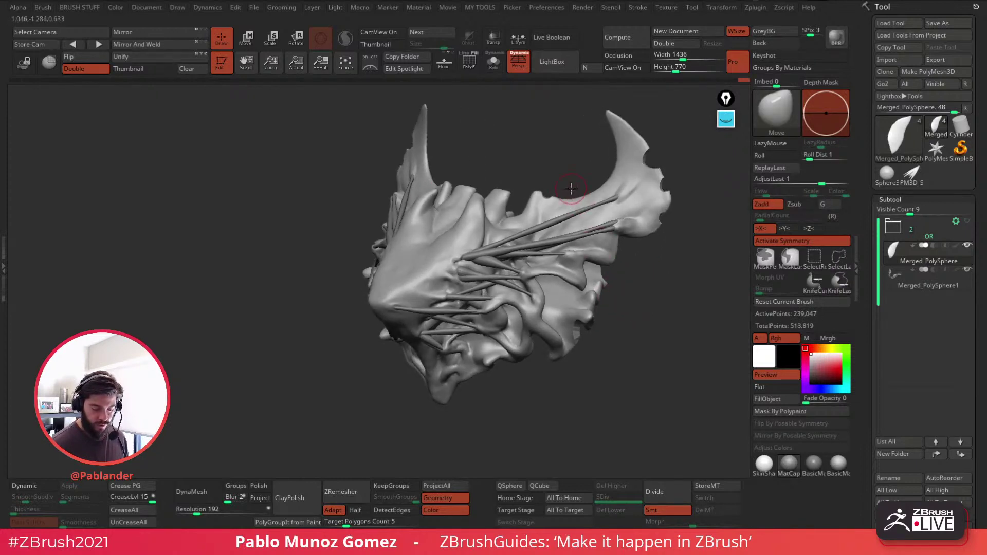
mouse_move(584, 176)
mouse_down()
mouse_move(578, 211)
mouse_move(558, 216)
mouse_move(592, 186)
mouse_up()
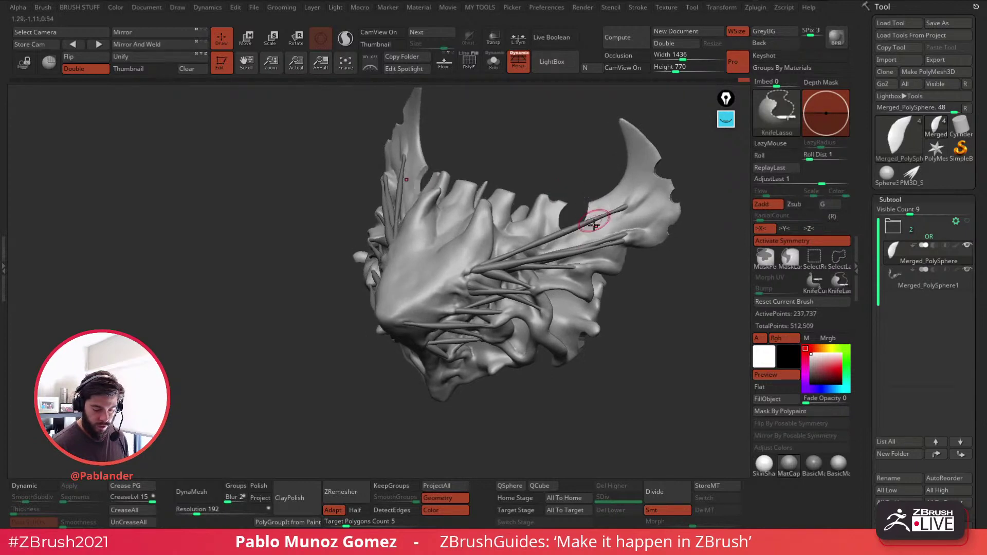
mouse_move(591, 219)
right_down()
mouse_move(604, 201)
mouse_move(596, 241)
right_up()
Step: Try slicing the tip of a small spike on top of the head with the KnifeLasso and undo the cut
mouse_move(561, 202)
right_down()
mouse_move(506, 221)
mouse_move(512, 186)
mouse_move(522, 186)
mouse_move(489, 172)
right_up()
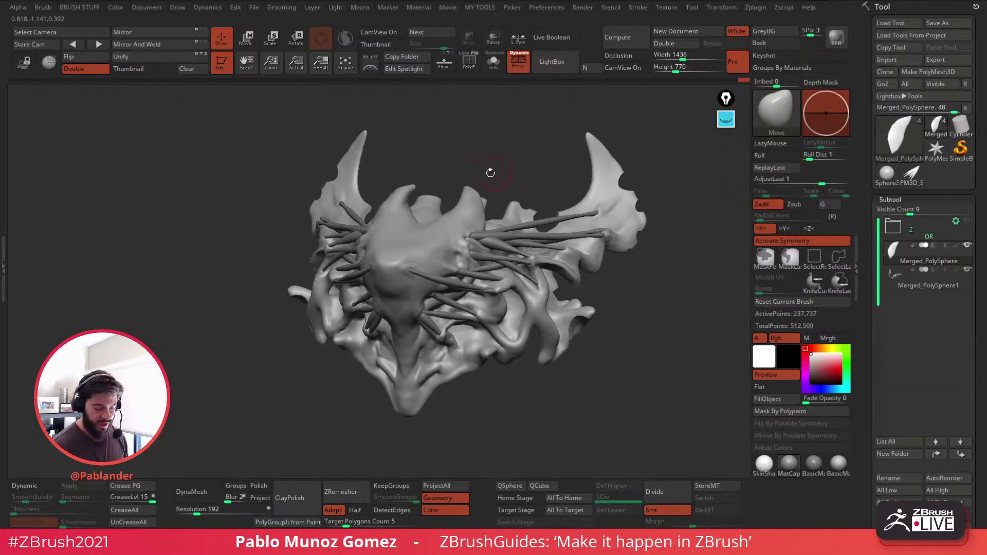
key(ctrl+shift)
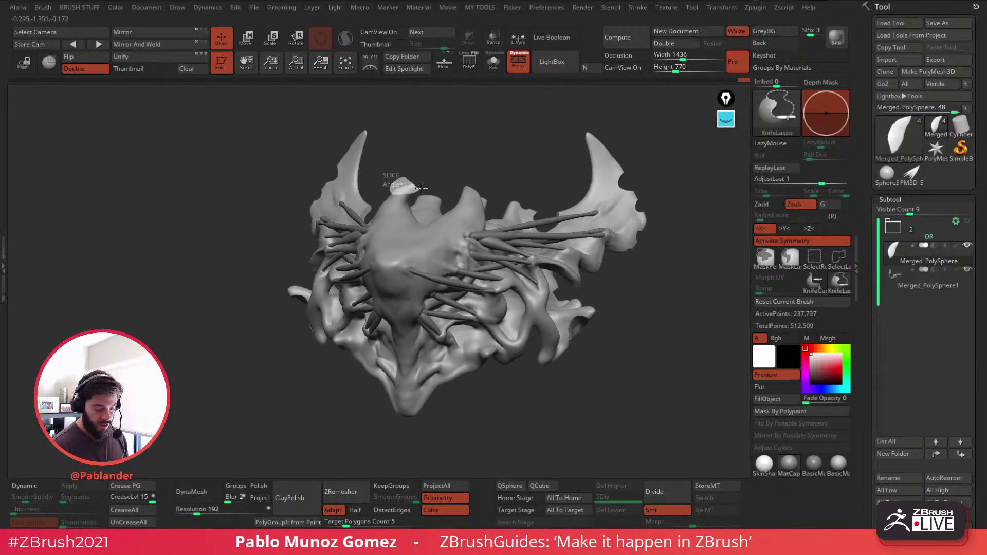
mouse_move(391, 180)
right_down()
mouse_move(448, 211)
mouse_move(547, 194)
right_up()
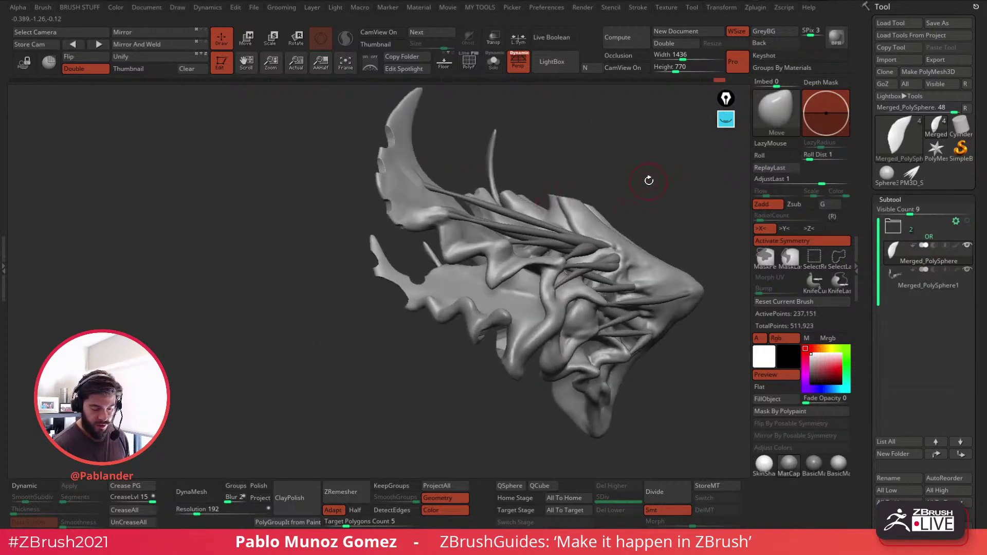
mouse_move(628, 180)
right_down()
mouse_move(638, 179)
mouse_move(560, 196)
right_up()
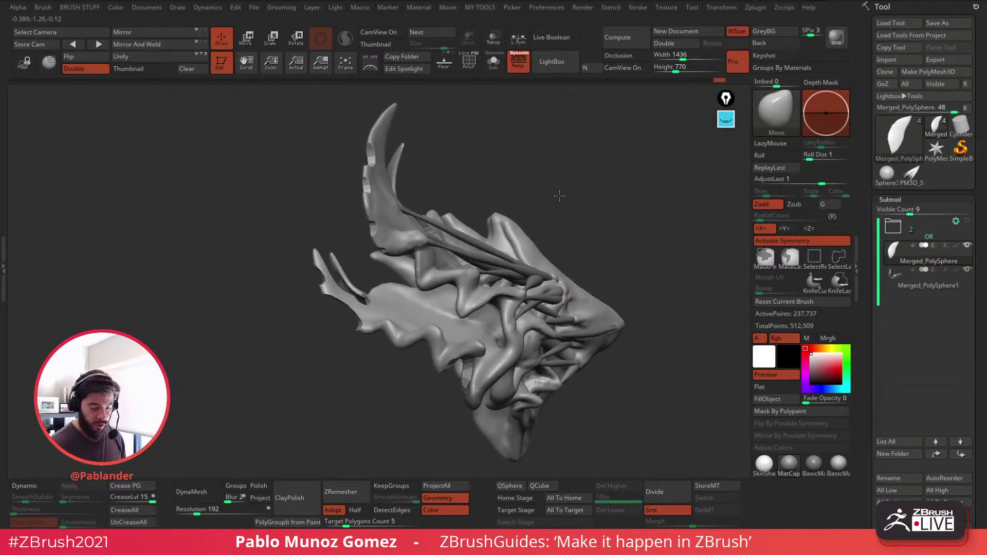
Step: Turn off perspective and cut a notch into the back edge of the rear frill with the KnifeLasso
click(519, 68)
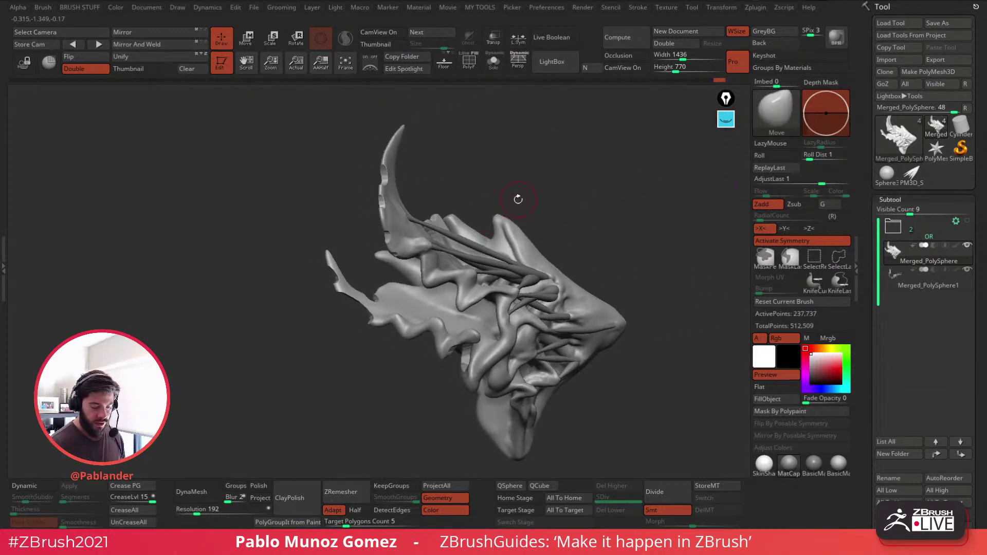
mouse_move(489, 212)
ctrl+shift+mouse_down()
mouse_move(502, 222)
mouse_move(543, 191)
ctrl+shift+mouse_up()
key(ctrl+z)
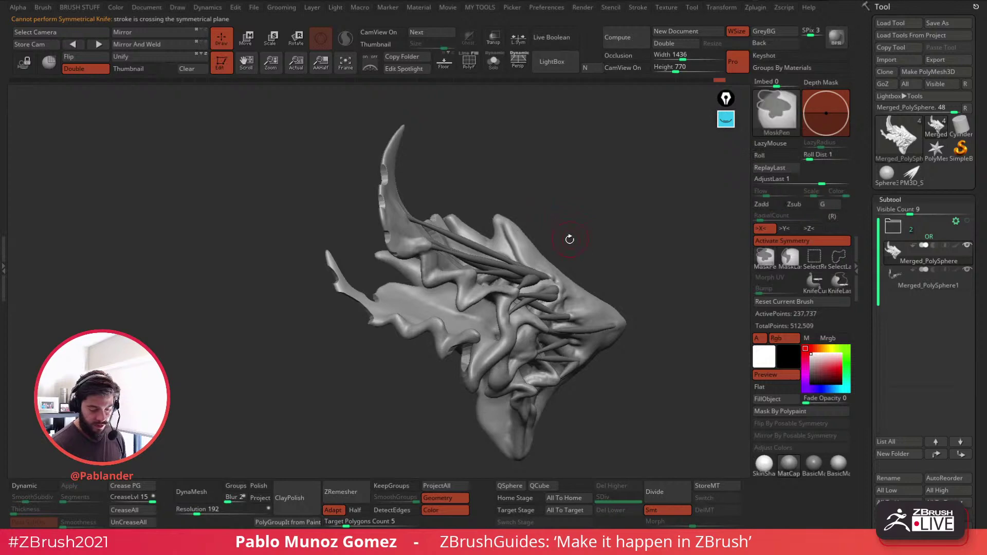
mouse_move(378, 281)
ctrl+shift+mouse_down()
mouse_move(388, 294)
mouse_move(388, 275)
mouse_move(369, 263)
mouse_move(385, 281)
ctrl+shift+mouse_up()
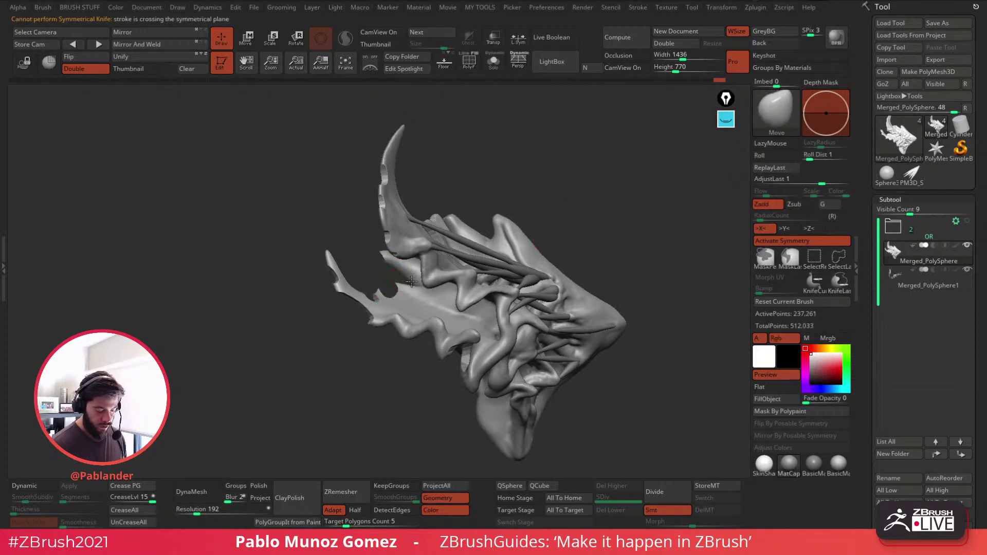
Step: Slice off the pointed lower tip of the head symmetrically with the knife brush
mouse_move(315, 317)
mouse_down()
mouse_move(437, 308)
mouse_move(449, 291)
mouse_move(436, 329)
mouse_move(449, 282)
mouse_up()
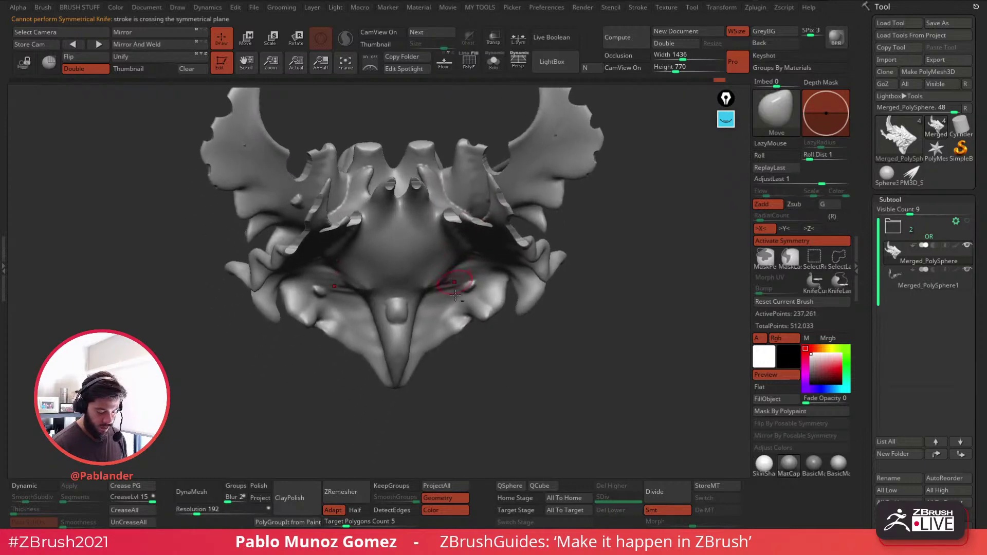
mouse_move(456, 337)
ctrl+shift+mouse_down()
mouse_move(451, 371)
mouse_move(504, 355)
mouse_move(453, 354)
mouse_move(529, 375)
mouse_move(530, 366)
ctrl+shift+mouse_up()
mouse_move(531, 357)
mouse_down()
mouse_move(568, 337)
mouse_move(501, 371)
mouse_up()
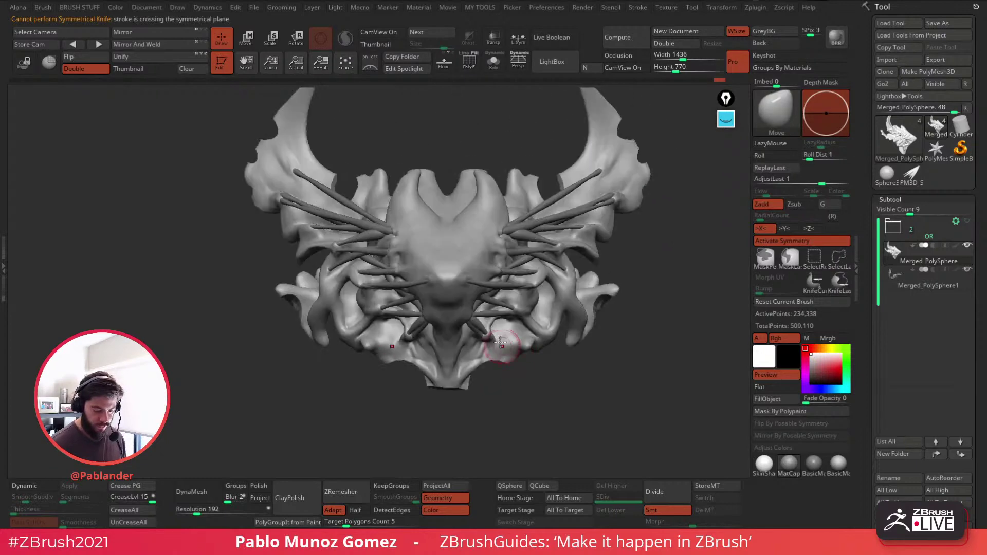
Step: Cut into the upper edge of the rear frill at its central spikes with the knife brush
alt+drag(501, 303, 485, 326)
right_drag(516, 198, 512, 229)
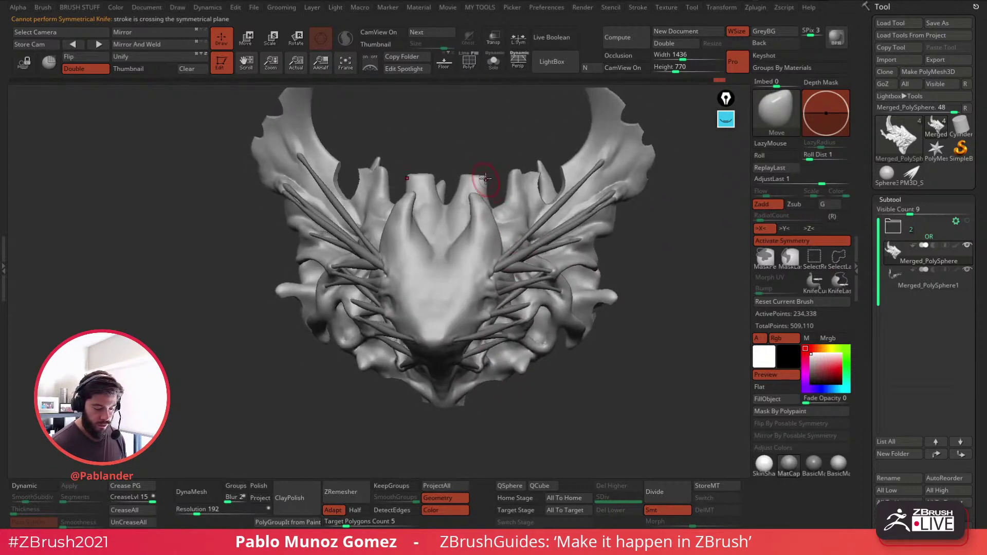
mouse_move(462, 160)
ctrl+shift+mouse_down()
mouse_move(467, 183)
mouse_move(456, 150)
ctrl+shift+mouse_up()
Step: Cut a small notch into the inner edge of the horn near its base with the knife brush
mouse_move(501, 198)
right_down()
mouse_move(484, 256)
mouse_move(514, 232)
mouse_move(516, 201)
right_up()
mouse_move(545, 242)
right_down()
mouse_move(544, 222)
mouse_move(522, 224)
mouse_move(574, 246)
right_up()
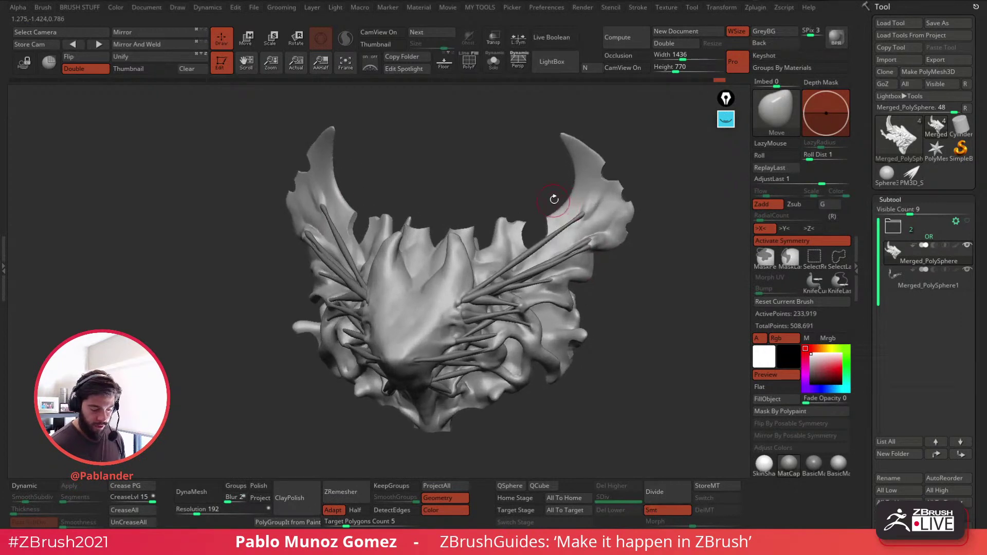
right_drag(554, 200, 554, 190)
ctrl+shift+drag(560, 218, 576, 201)
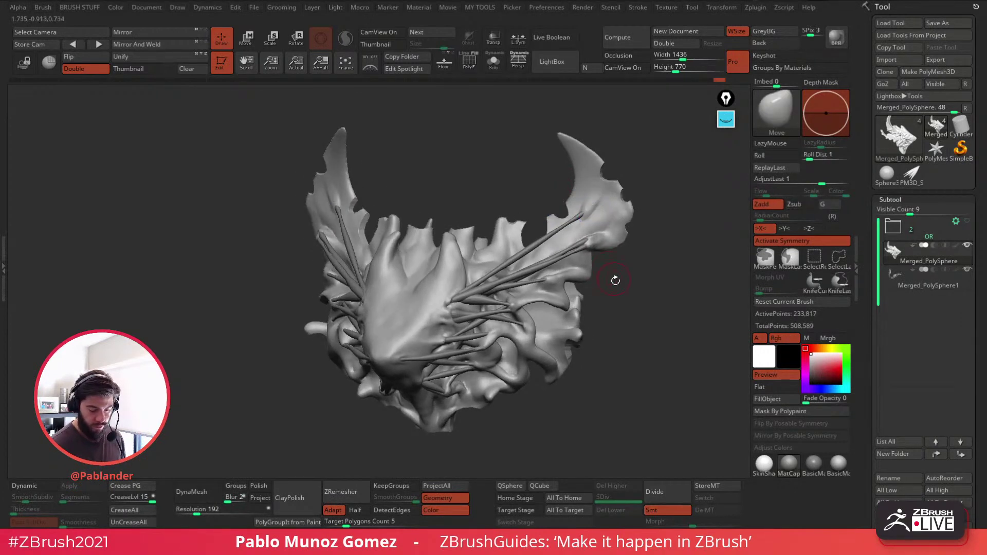
Step: Examine the silhouette of the trimmed head from several angles and return to a centred front view
mouse_move(614, 279)
right_down()
mouse_move(627, 280)
mouse_move(615, 266)
mouse_move(615, 274)
mouse_move(593, 268)
mouse_move(595, 289)
right_up()
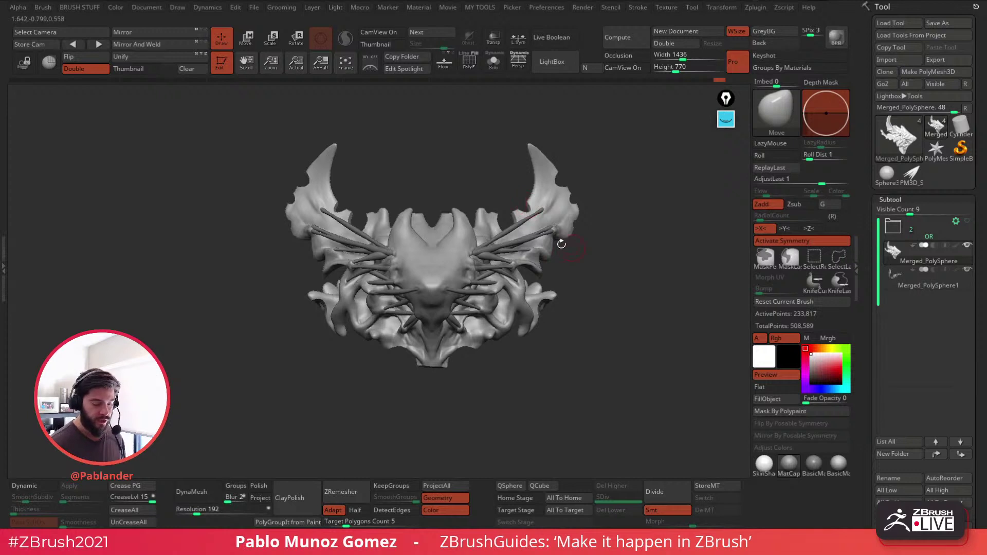
right_drag(600, 289, 486, 316)
drag(482, 321, 487, 315)
mouse_move(463, 315)
right_down()
mouse_move(523, 311)
mouse_move(487, 313)
mouse_move(532, 288)
mouse_move(521, 283)
right_up()
shift+right_drag(591, 266, 580, 265)
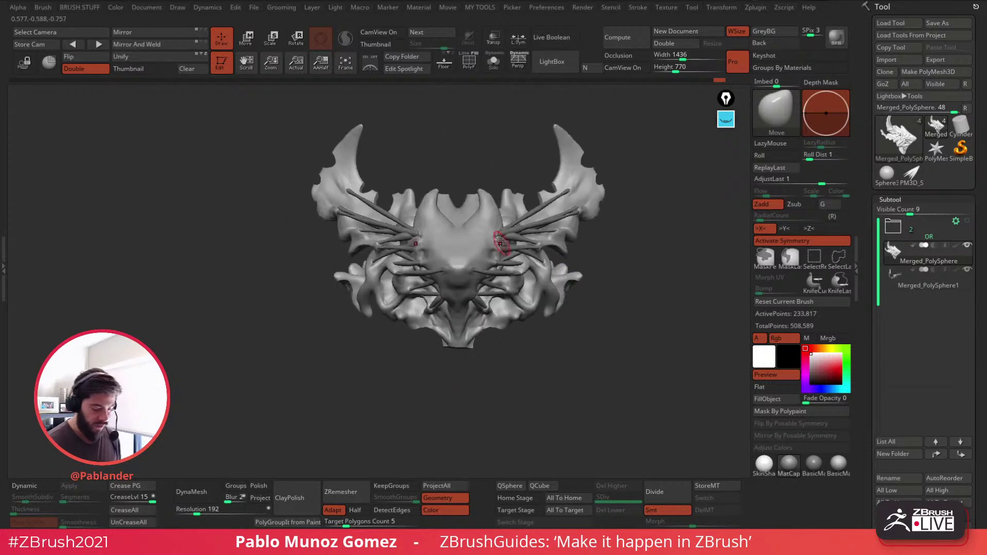
ctrl+right_drag(497, 240, 516, 258)
alt+right_drag(613, 242, 581, 258)
Step: Draw a large yellow annotation triangle over the head, spanning the horn bases down to the chin
click(726, 120)
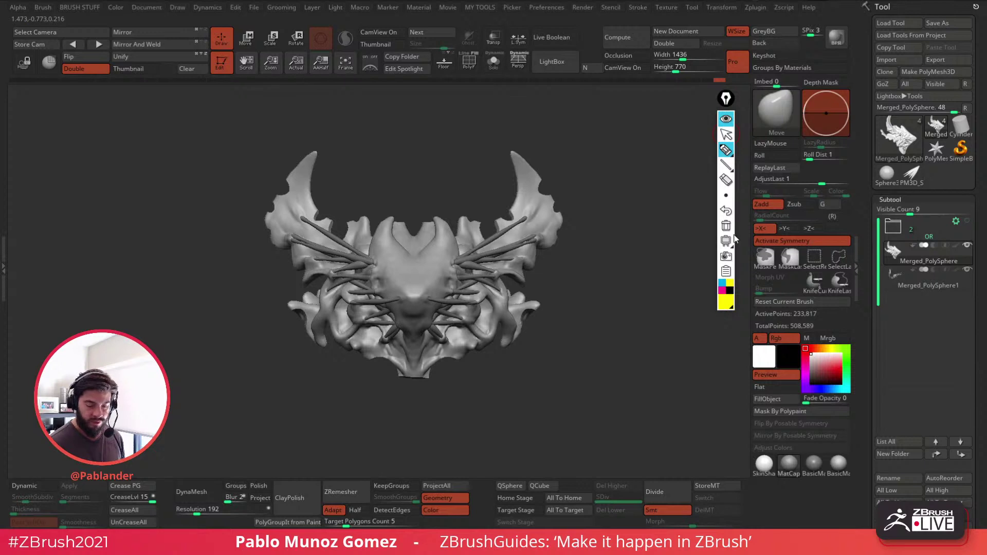
click(726, 149)
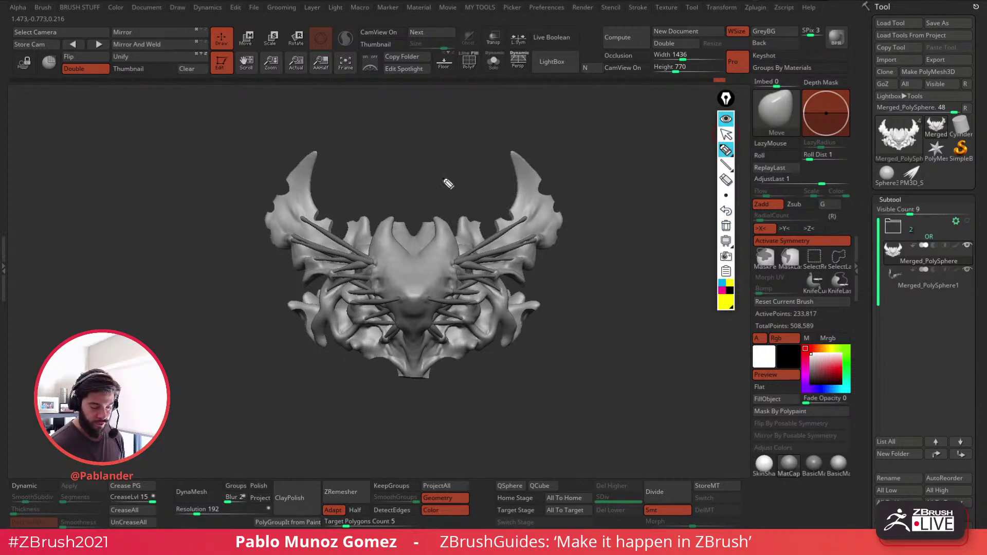
mouse_move(251, 210)
mouse_down()
mouse_move(568, 218)
mouse_move(405, 377)
mouse_move(362, 325)
mouse_move(438, 403)
mouse_up()
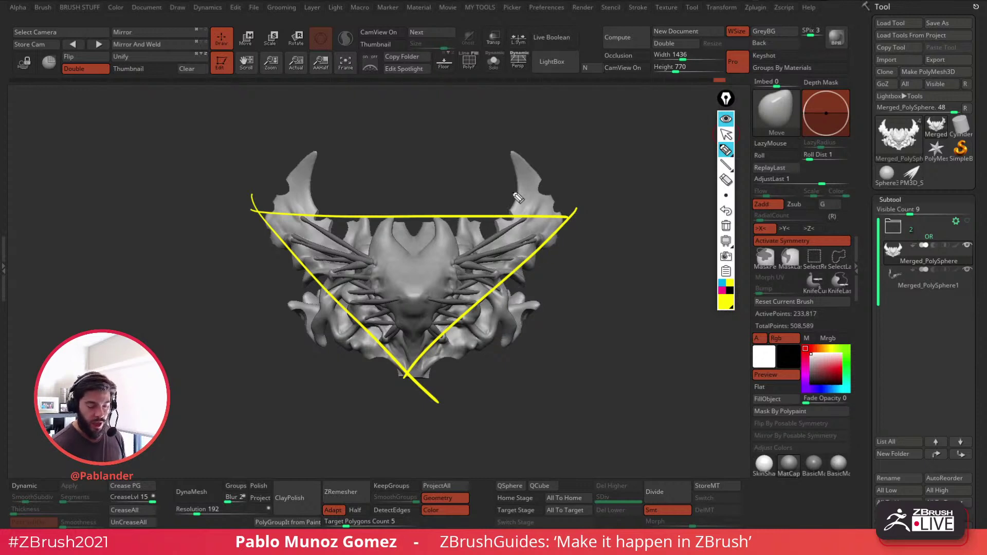
Step: Mark one horn, the forehead and the crest notch with magenta annotation triangles
click(722, 289)
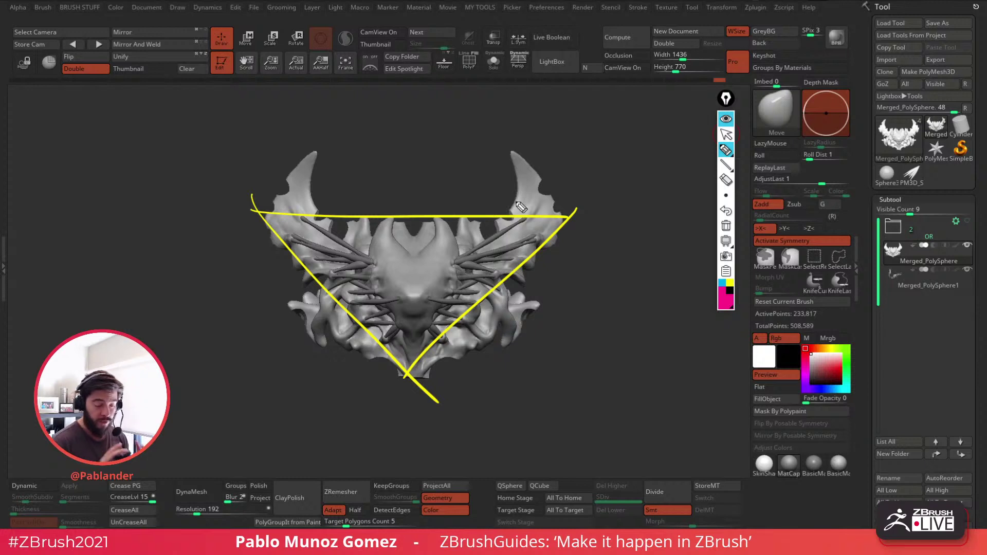
mouse_move(512, 150)
mouse_down()
mouse_move(508, 220)
mouse_move(561, 212)
mouse_move(515, 151)
mouse_up()
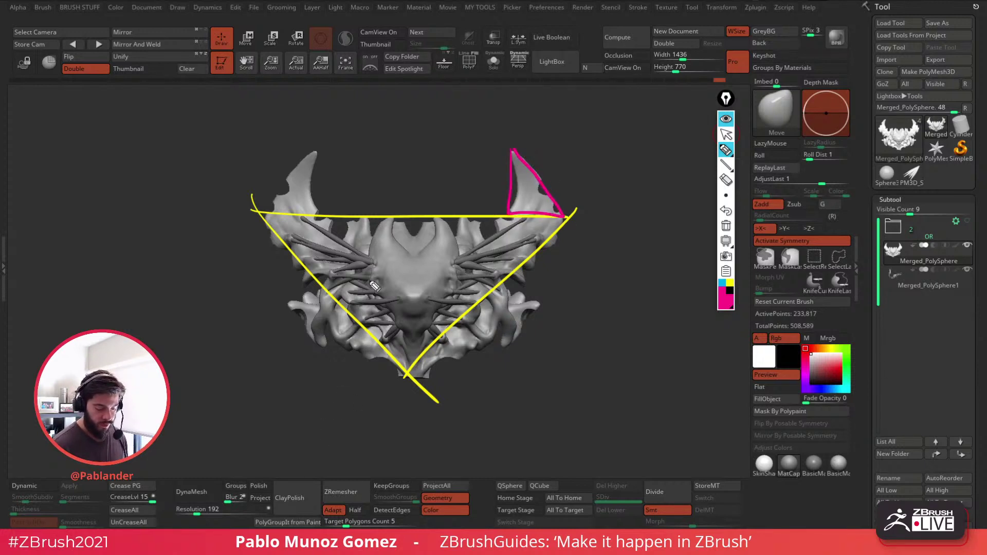
mouse_move(367, 255)
mouse_down()
mouse_move(412, 297)
mouse_move(455, 257)
mouse_up()
drag(368, 256, 464, 257)
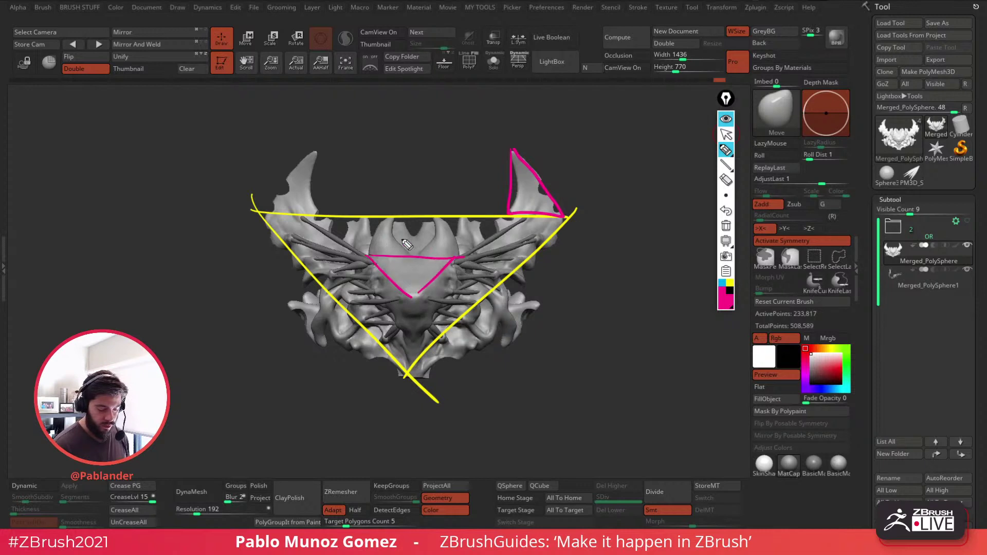
mouse_move(387, 223)
mouse_down()
mouse_move(442, 222)
mouse_move(427, 219)
mouse_up()
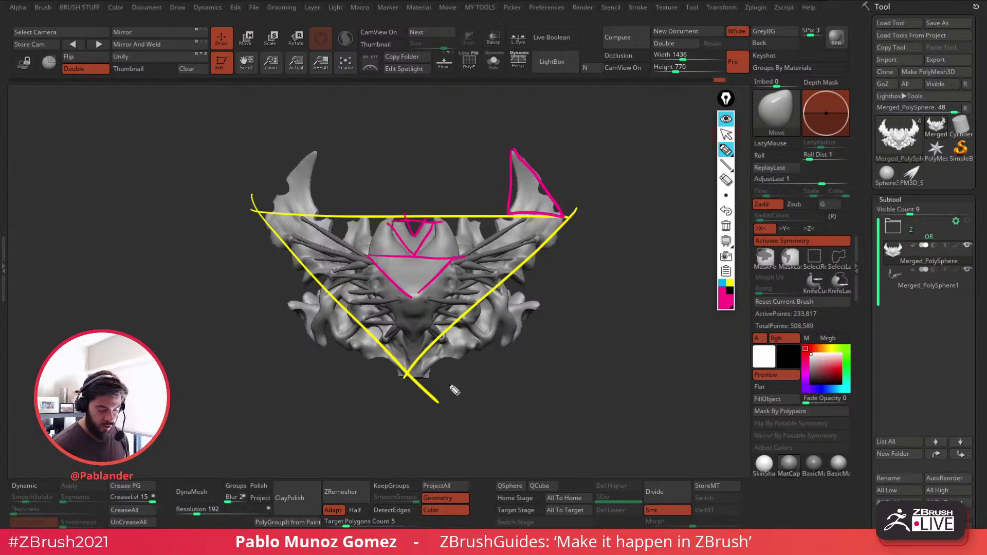
Step: Outline the lower side spikes, the opposite horn and the fans of thin spikes with magenta annotation triangles
mouse_move(500, 350)
mouse_down()
mouse_move(543, 303)
mouse_move(503, 346)
mouse_up()
drag(329, 309, 327, 308)
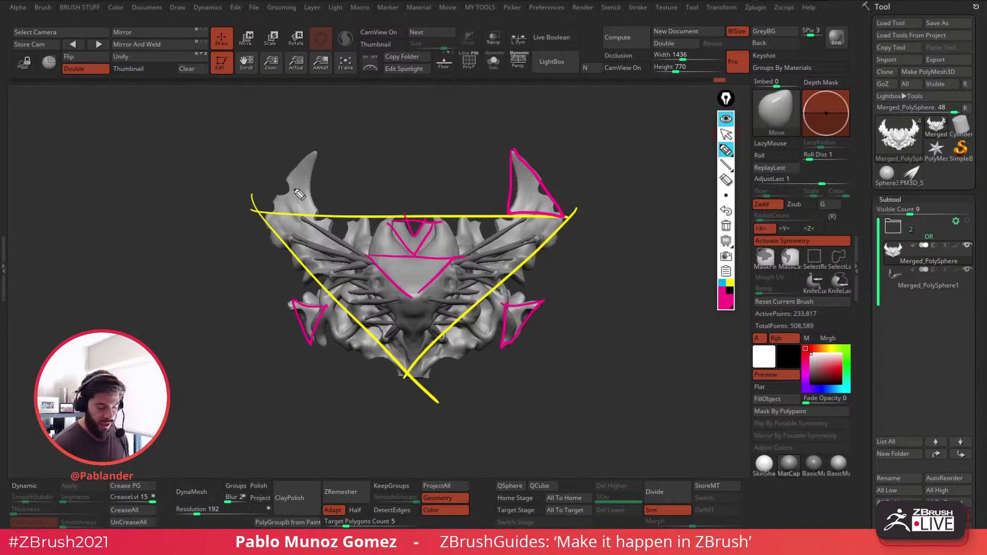
mouse_move(302, 146)
mouse_down()
mouse_move(313, 214)
mouse_move(315, 139)
mouse_up()
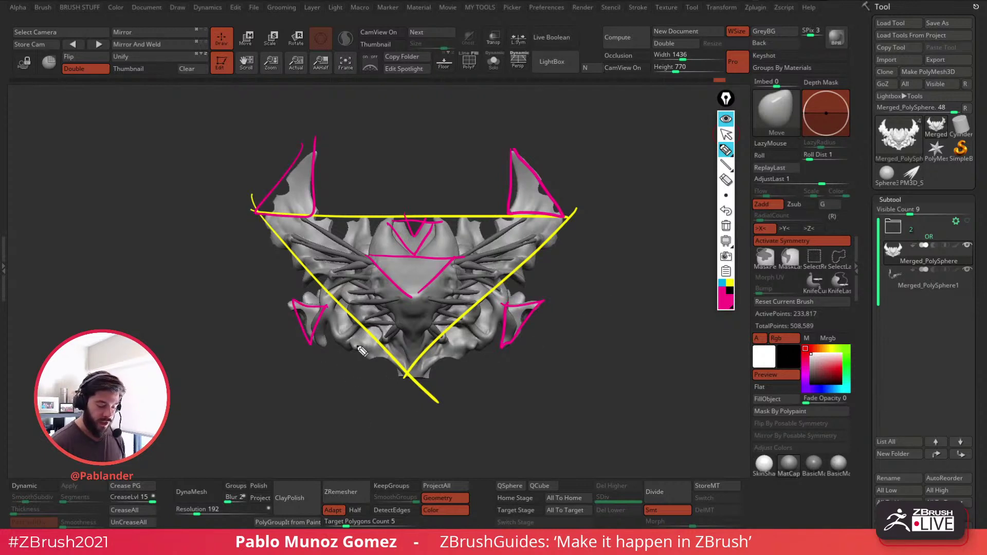
mouse_move(530, 220)
mouse_down()
mouse_move(460, 265)
mouse_move(535, 252)
mouse_move(480, 300)
mouse_up()
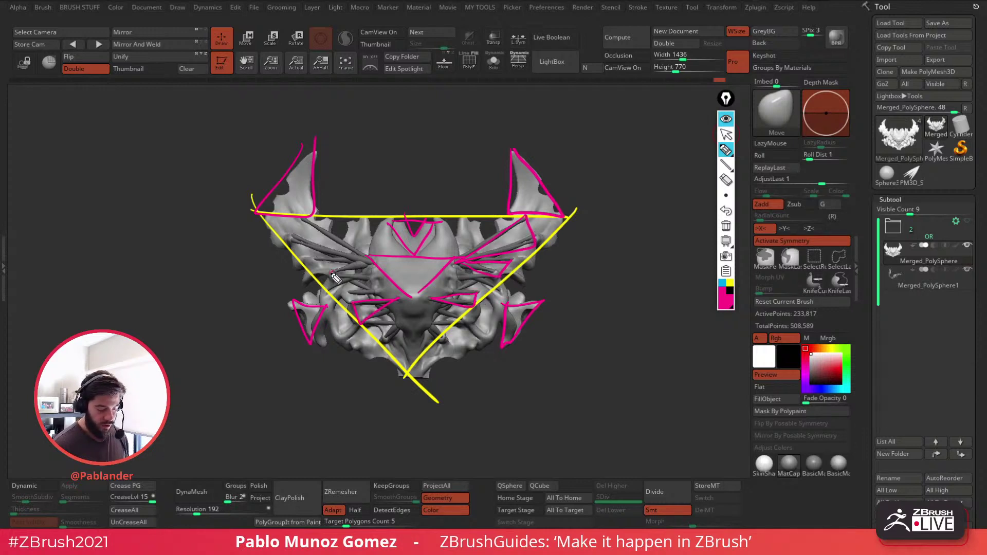
drag(335, 277, 329, 283)
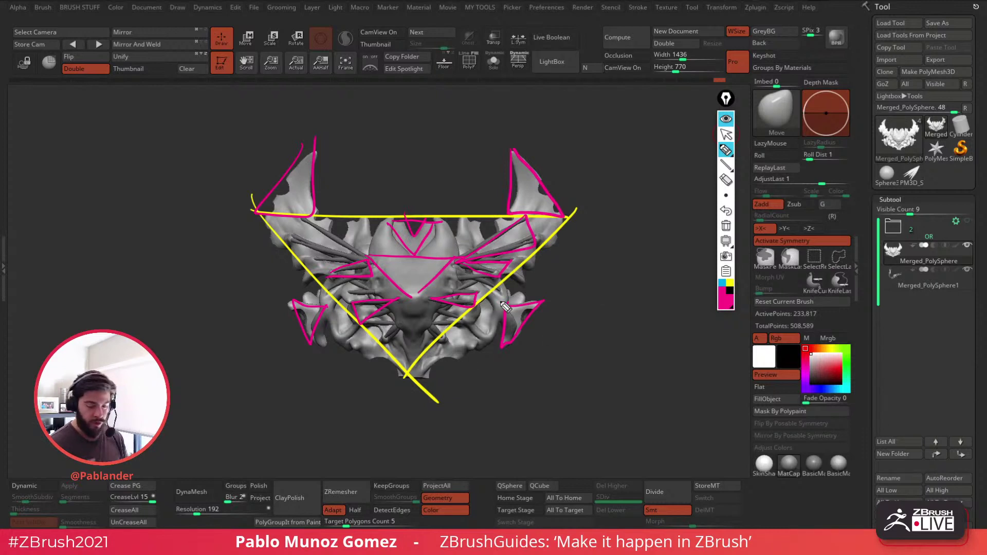
Step: Clear all annotations from the screen and collapse the annotation tools
click(726, 226)
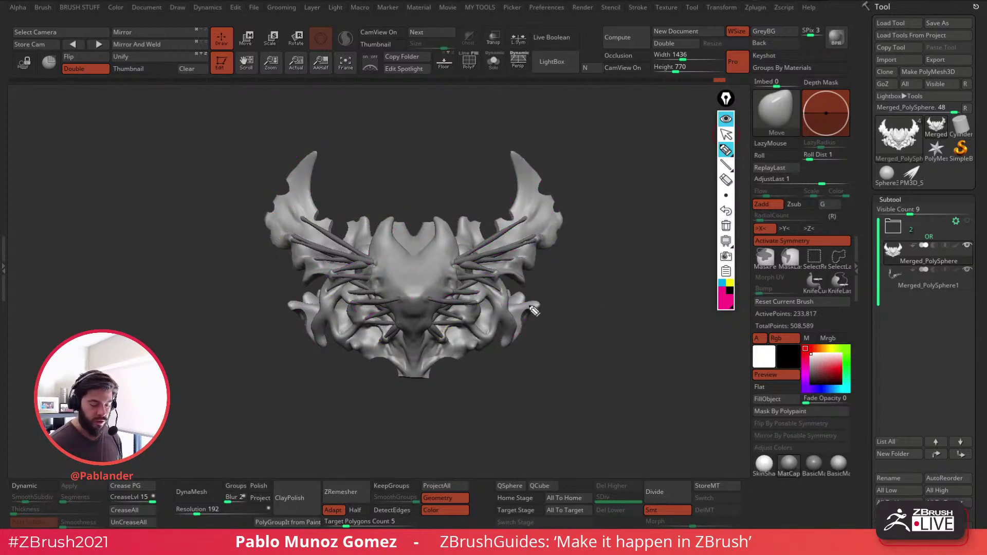
click(726, 120)
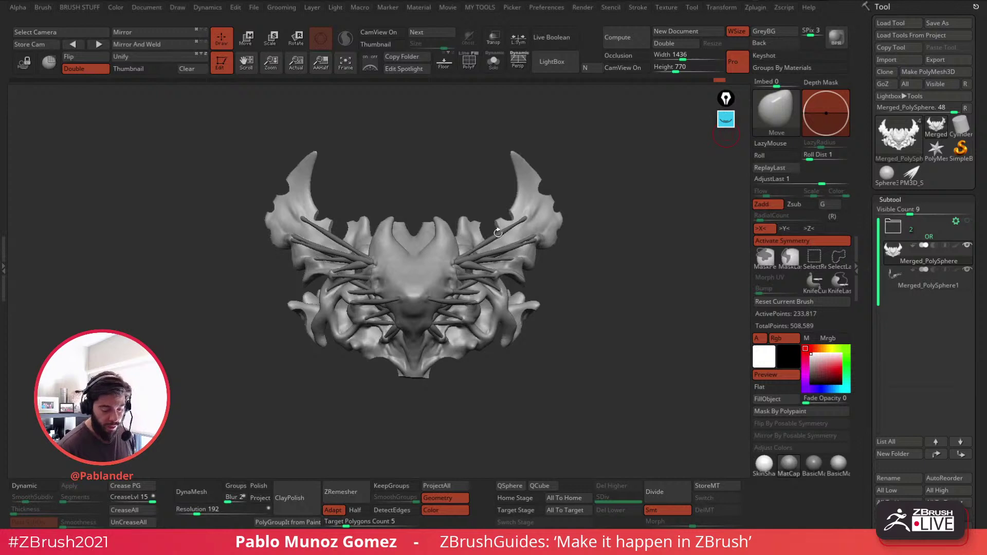
Step: Turn perspective back on, switch to the PM3D_Sphere3D spikes and display them with Solo and PolyFrame
mouse_move(545, 278)
mouse_down()
mouse_move(569, 280)
mouse_move(469, 301)
mouse_move(560, 320)
mouse_move(588, 296)
mouse_move(579, 277)
mouse_move(558, 278)
mouse_move(556, 228)
mouse_up()
key(p)
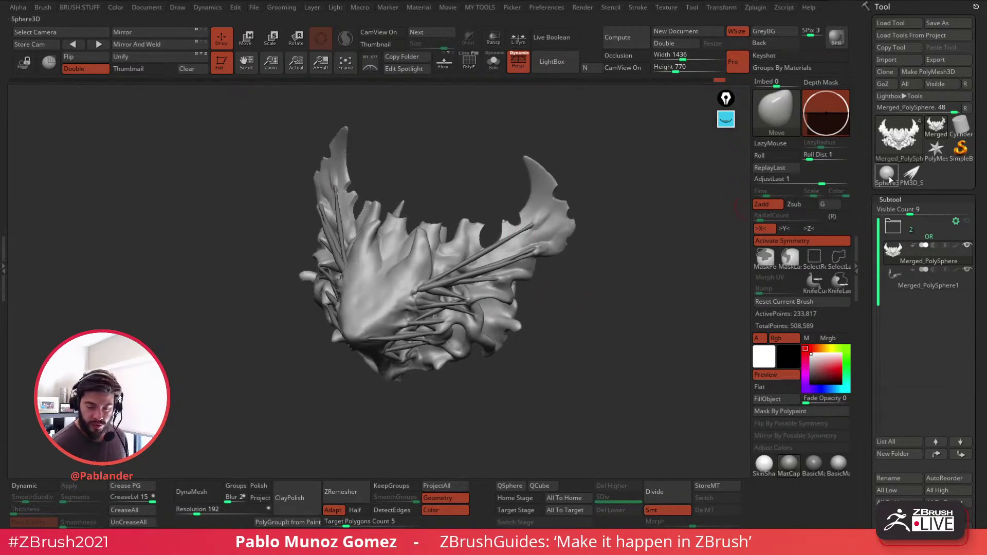
click(911, 176)
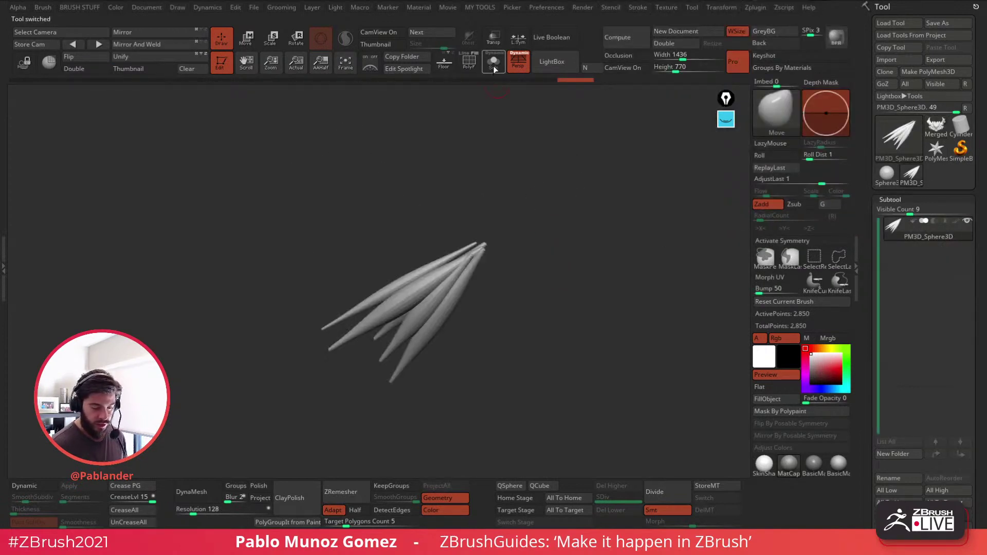
click(494, 66)
key(shift+f)
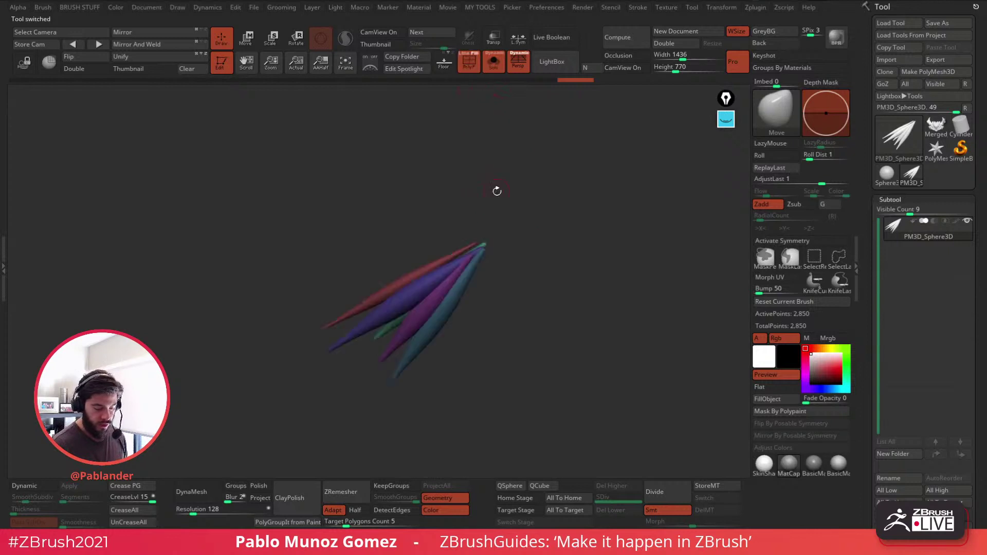
click(468, 59)
mouse_move(731, 443)
mouse_down()
mouse_move(532, 326)
mouse_move(497, 333)
mouse_move(510, 297)
mouse_up()
Step: Try a knife cut across the group of spikes and undo the last change
mouse_move(465, 181)
ctrl+shift+mouse_down()
mouse_move(445, 253)
mouse_move(537, 202)
ctrl+shift+mouse_up()
mouse_move(447, 278)
mouse_down()
mouse_move(458, 288)
mouse_move(524, 258)
mouse_up()
key(ctrl+z)
Step: Isolate a single spike and delete the hidden spikes, undoing a trial KnifeLasso cut across its middle
ctrl+shift+click(483, 262)
mouse_move(473, 201)
ctrl+shift+mouse_down()
mouse_move(445, 243)
mouse_move(451, 287)
ctrl+shift+mouse_up()
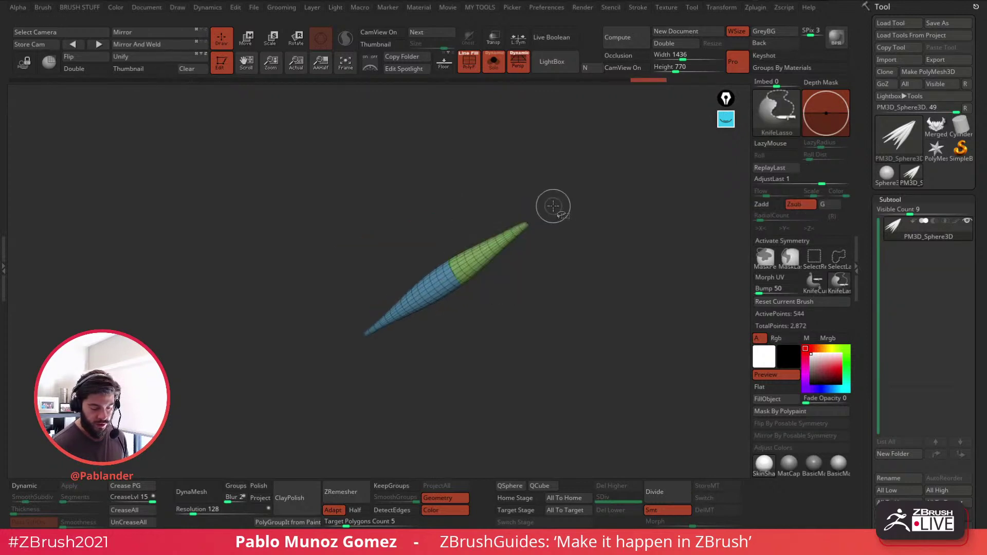
key(ctrl+z)
key(space)
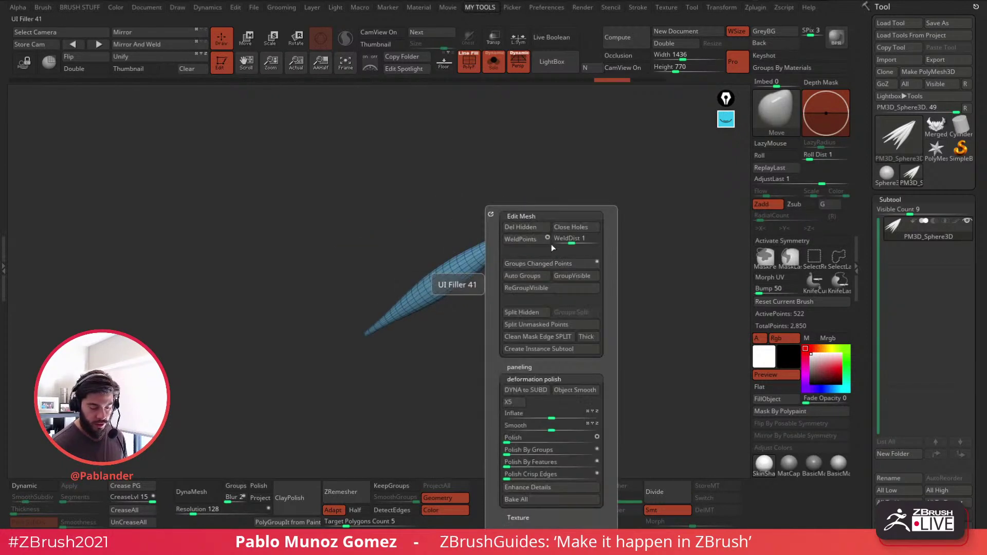
click(531, 229)
Step: Slice off the upper end of the spike with the knife brush and inspect the closed cap
ctrl+shift+drag(455, 209, 535, 190)
mouse_move(546, 231)
mouse_down()
mouse_move(464, 282)
mouse_move(483, 267)
mouse_move(464, 268)
mouse_up()
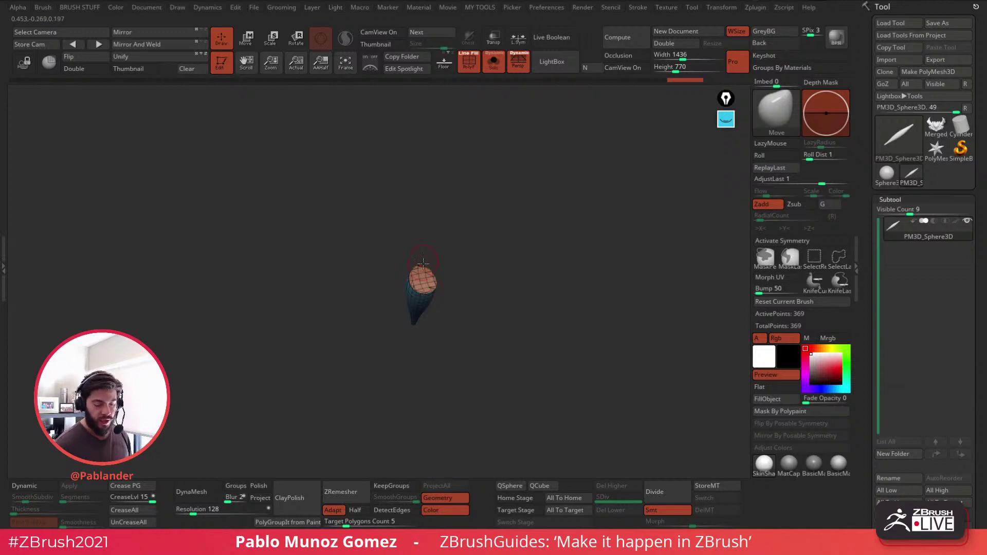
drag(432, 285, 463, 237)
mouse_move(523, 306)
mouse_down()
mouse_move(510, 291)
mouse_move(490, 300)
mouse_move(525, 316)
mouse_move(560, 279)
mouse_up()
Step: Slice off the spike's lower tip, undoing and redoing the cut to keep the thick middle section, and inspect both caps
mouse_move(341, 343)
ctrl+shift+mouse_down()
mouse_move(330, 268)
mouse_move(262, 360)
ctrl+shift+mouse_up()
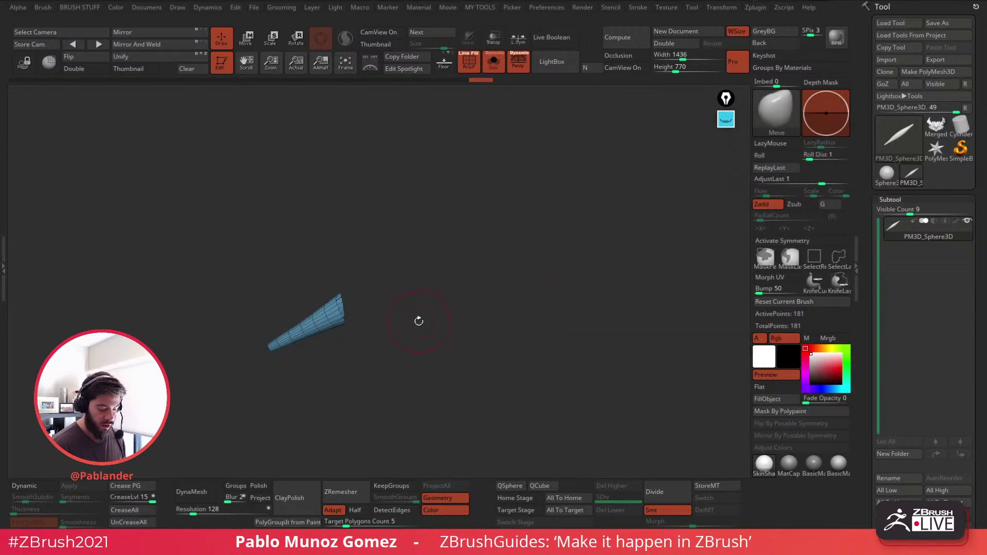
key(ctrl+z)
ctrl+shift+drag(335, 368, 238, 385)
drag(454, 341, 511, 335)
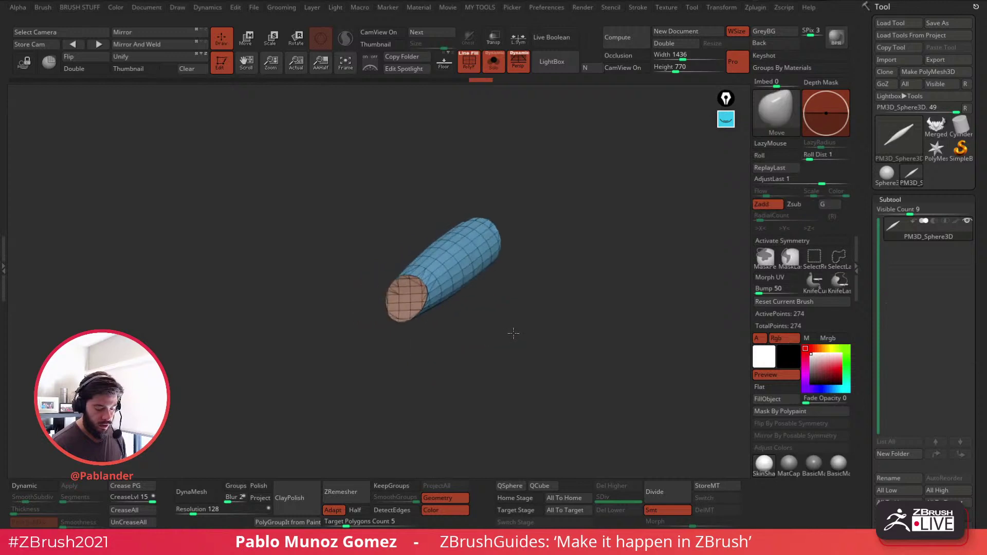
drag(544, 284, 447, 291)
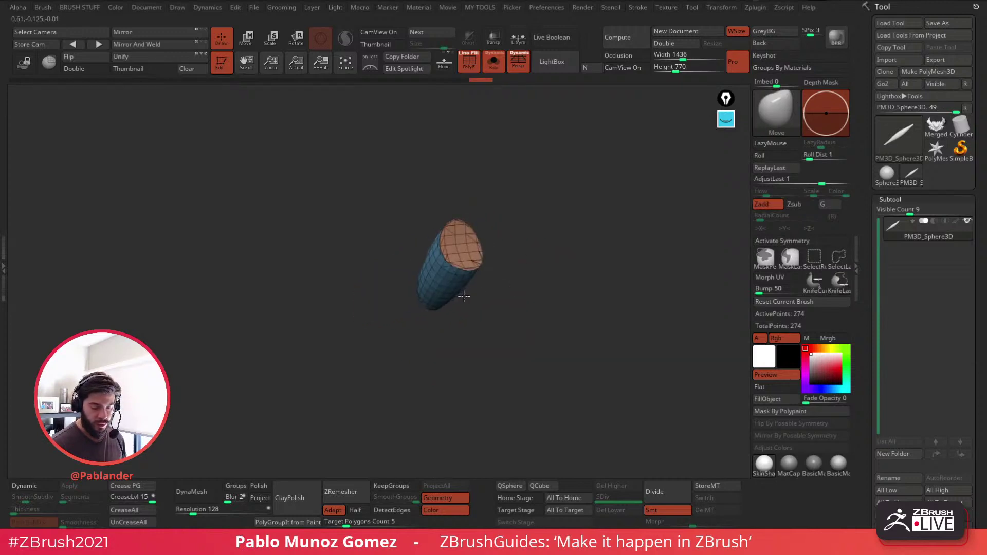
drag(345, 305, 466, 363)
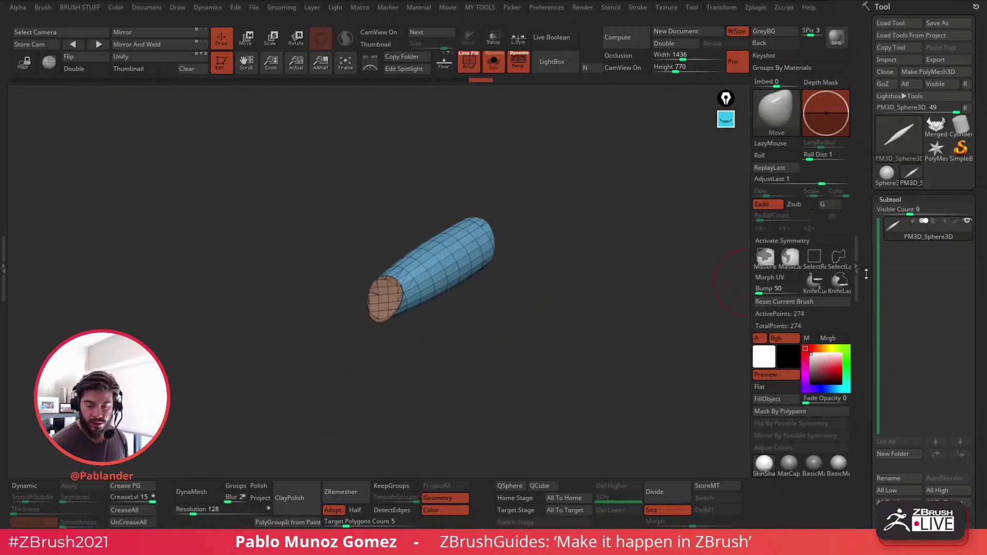
Step: Enable KeepGroups in the ZRemesher settings and set SmoothGroups to 0
drag(866, 274, 867, 144)
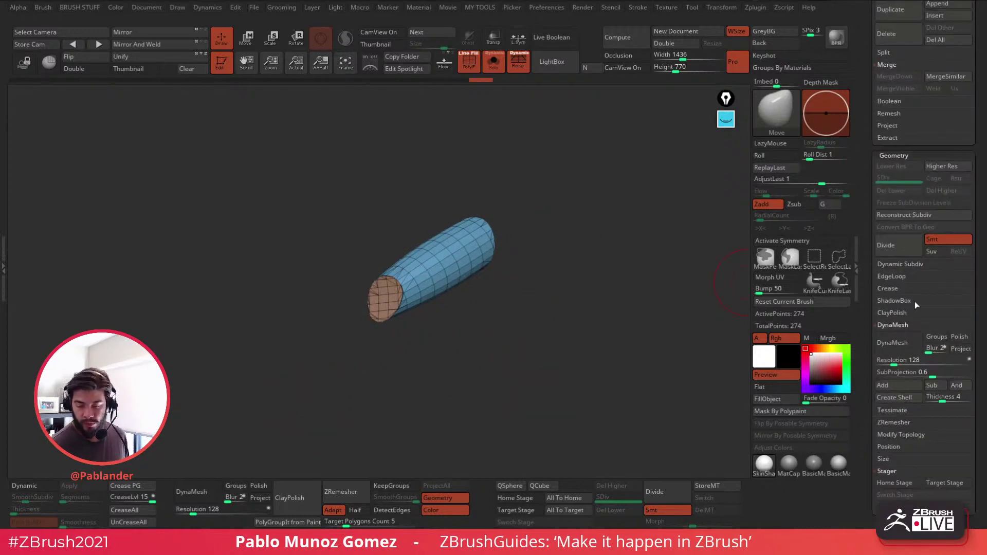
scroll(907, 295, down, 5)
key(shift)
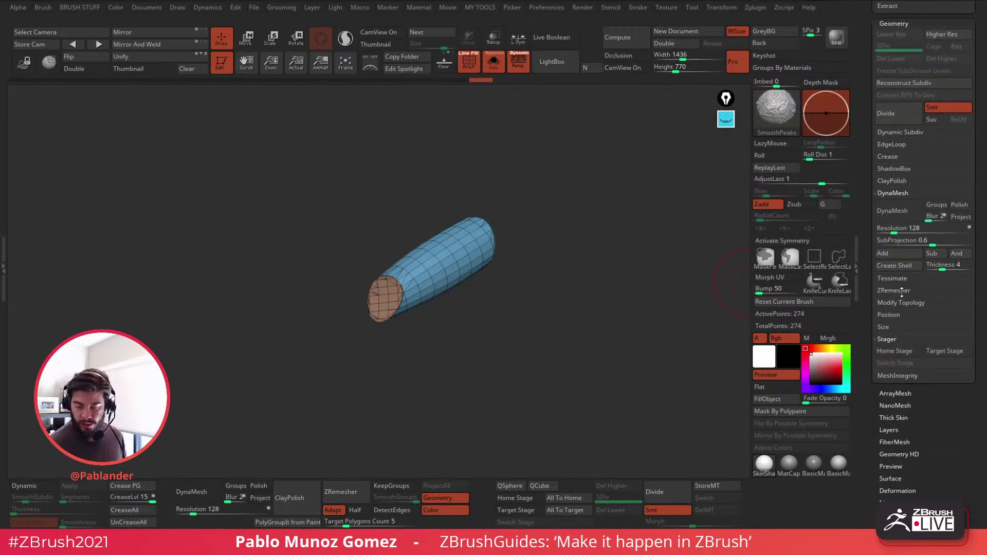
click(895, 291)
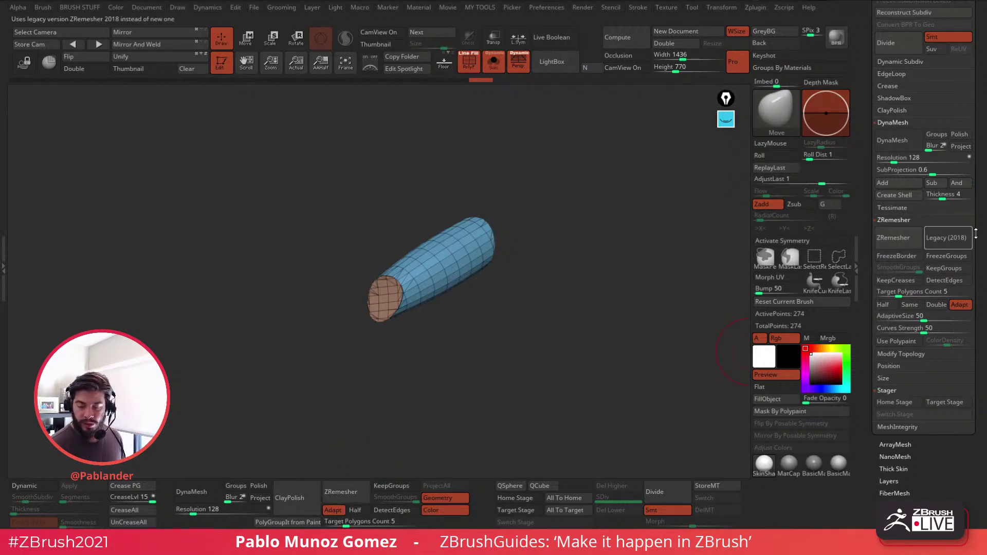
click(946, 269)
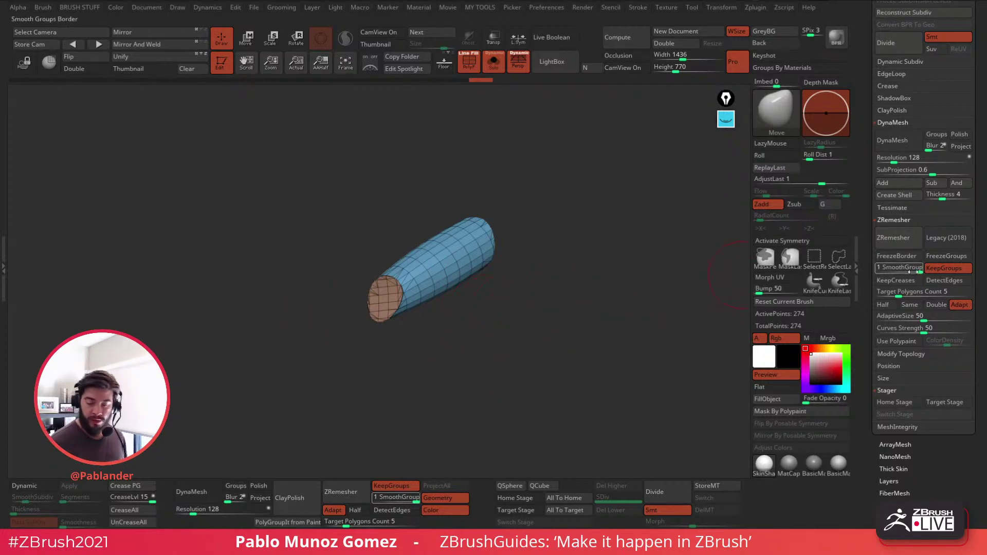
drag(909, 269, 896, 270)
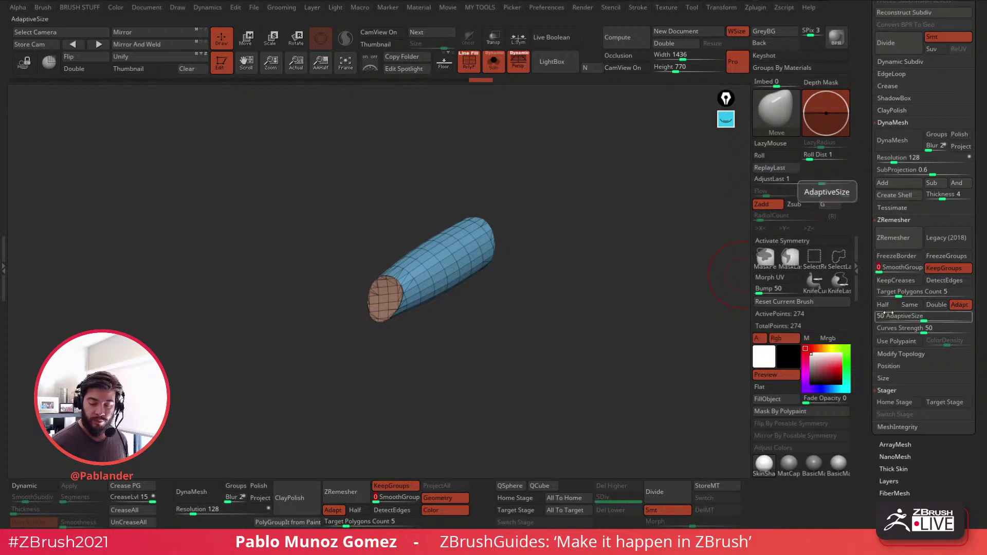
Step: Remesh the spike with ZRemesher at Half density and inspect the clean edge around its caps
click(887, 304)
click(904, 237)
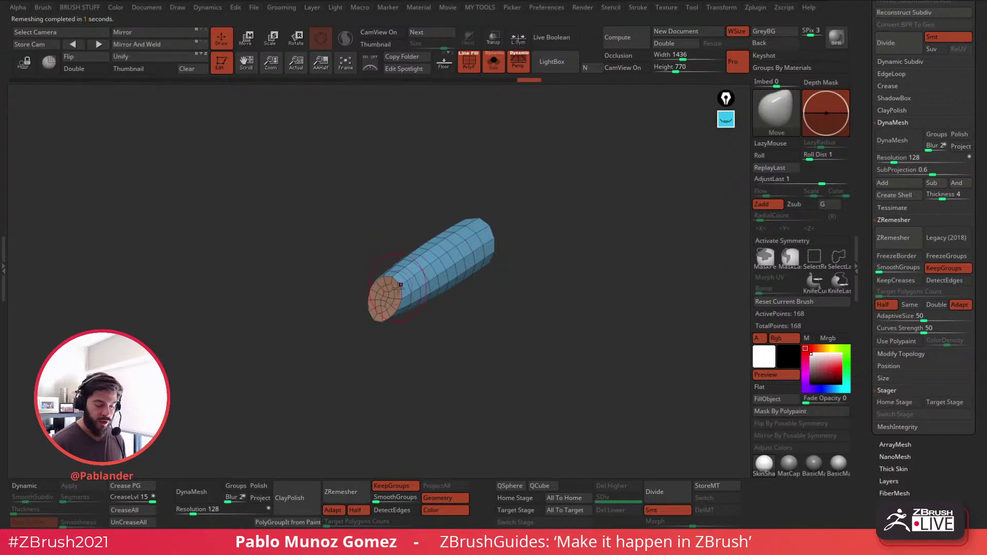
drag(387, 262, 552, 207)
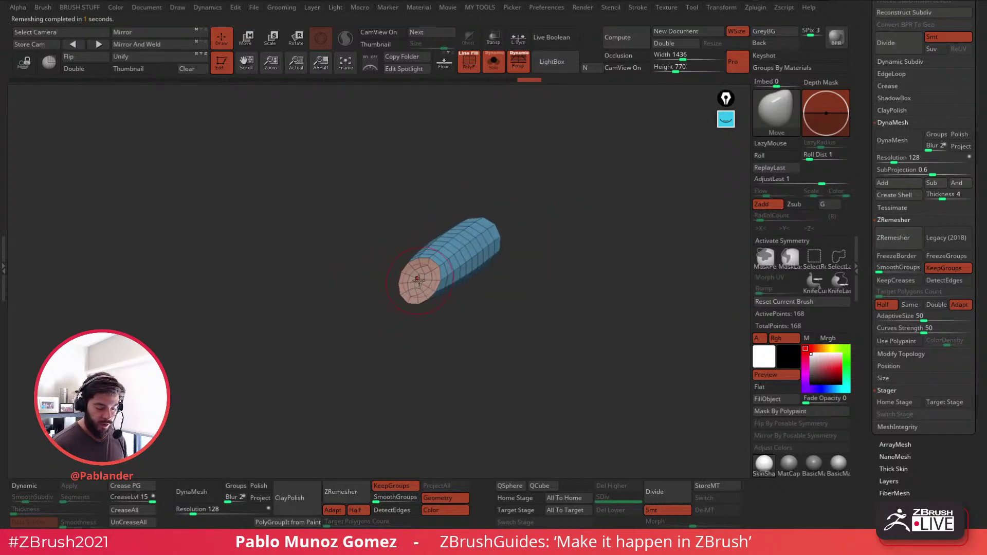
key(shift)
shift+drag(418, 279, 432, 279)
mouse_move(445, 308)
mouse_down()
mouse_move(414, 304)
mouse_move(465, 257)
mouse_move(577, 254)
mouse_move(573, 238)
mouse_move(545, 321)
mouse_move(536, 285)
mouse_move(546, 236)
mouse_up()
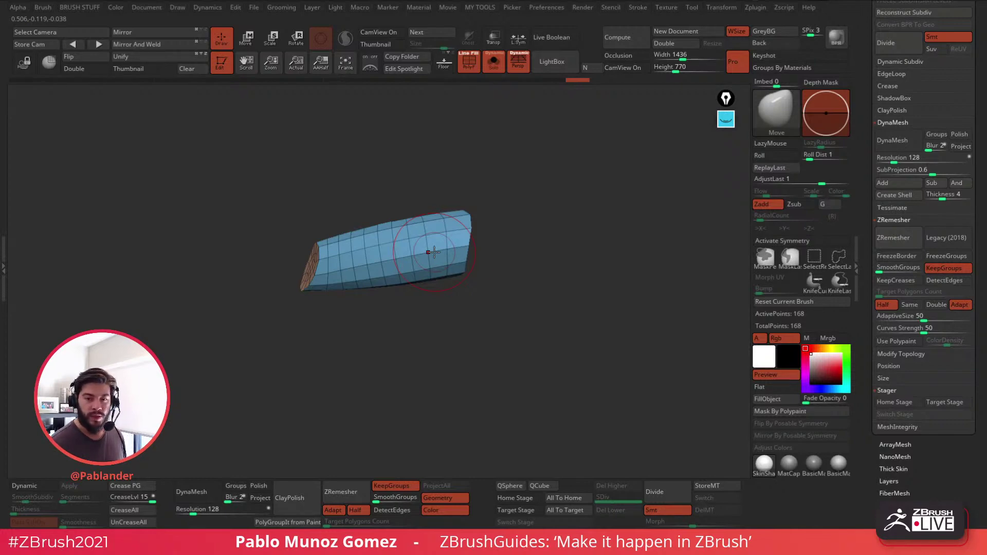
Step: Bring back the full creature head without Solo or polyframe display, shaded with the grey MatCap material
drag(862, 125, 862, 266)
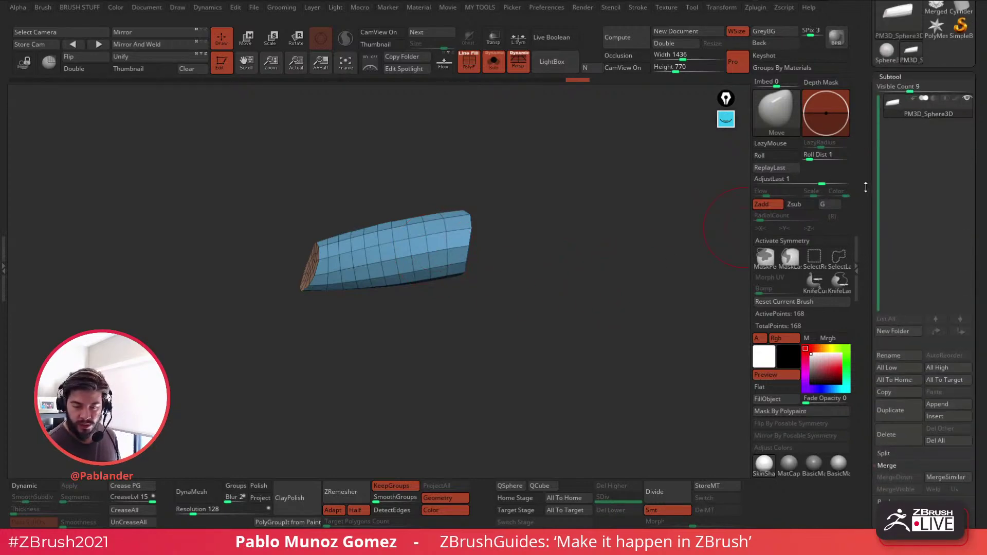
drag(865, 187, 866, 334)
click(936, 151)
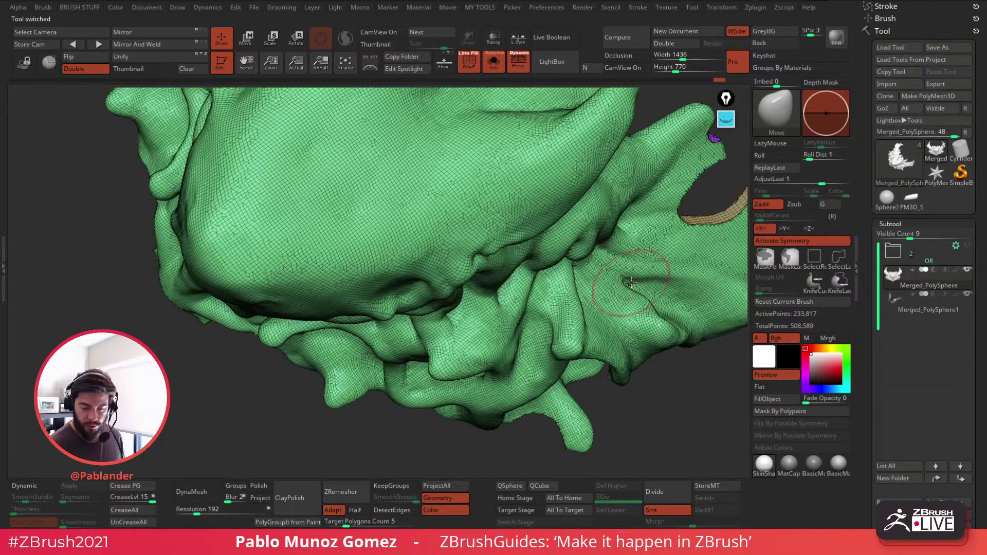
click(494, 63)
ctrl+right_drag(515, 235, 507, 224)
key(shift+f)
right_drag(520, 292, 734, 346)
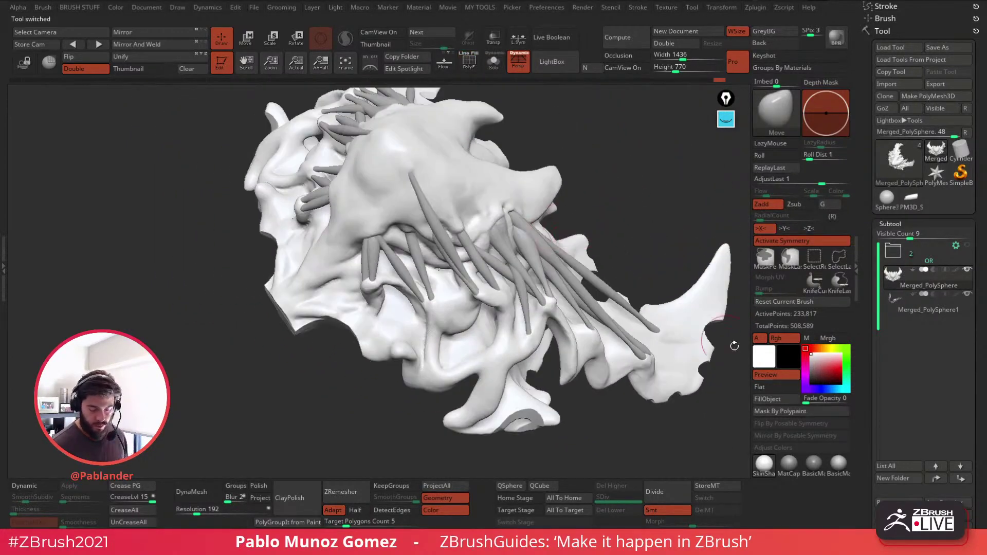
click(789, 464)
mouse_move(381, 329)
right_down()
mouse_move(523, 324)
mouse_move(593, 269)
mouse_move(557, 261)
right_up()
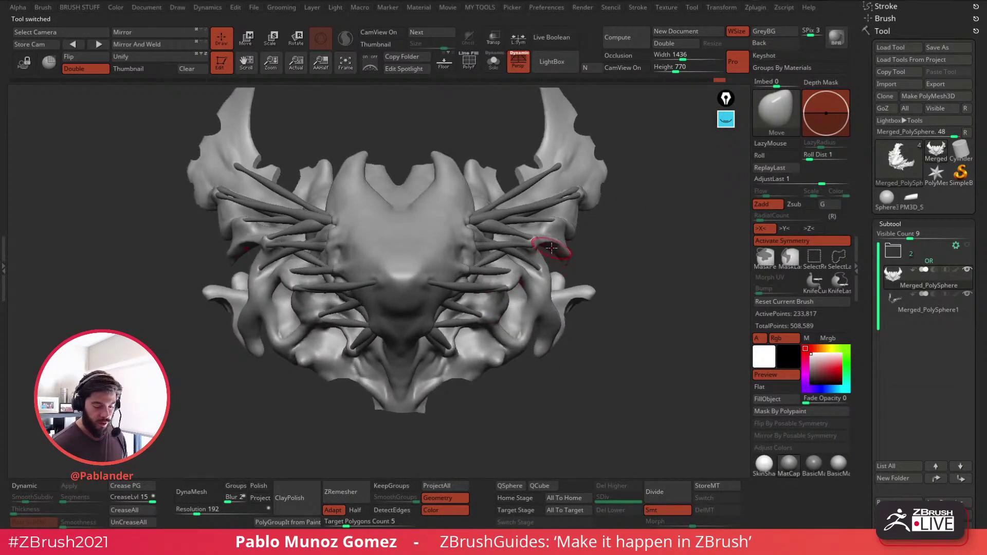
Step: Flatten the top of the forehead into clean planes with the TrimDynamic brush, softening the area near the horn
key(b)
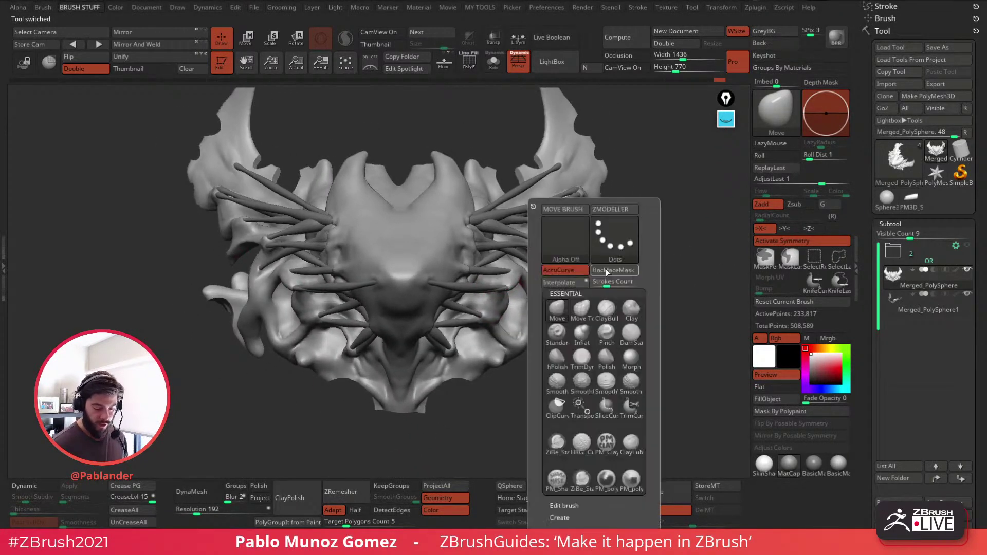
click(581, 360)
mouse_move(605, 268)
right_down()
mouse_move(626, 254)
mouse_move(609, 288)
right_up()
mouse_move(423, 256)
mouse_down()
mouse_move(430, 264)
mouse_move(412, 272)
mouse_move(414, 242)
mouse_up()
mouse_move(414, 241)
right_down()
mouse_move(396, 252)
mouse_move(412, 225)
mouse_move(419, 243)
right_up()
drag(418, 243, 398, 269)
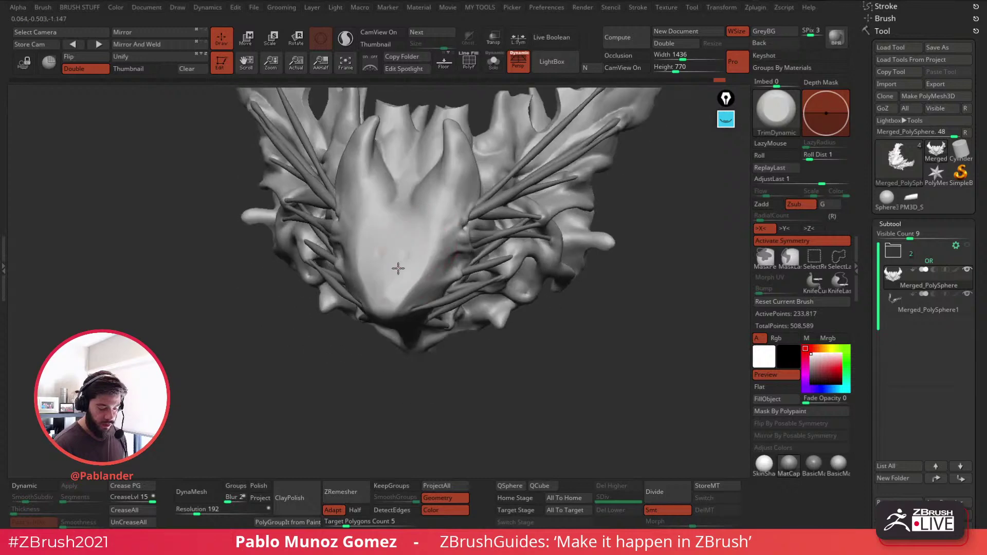
mouse_move(437, 209)
mouse_down()
mouse_move(445, 160)
mouse_move(437, 177)
mouse_up()
shift+drag(446, 135, 450, 154)
Step: Trim the side of the forehead below the horn and the ridge at the tip of the snout
right_drag(421, 257, 434, 225)
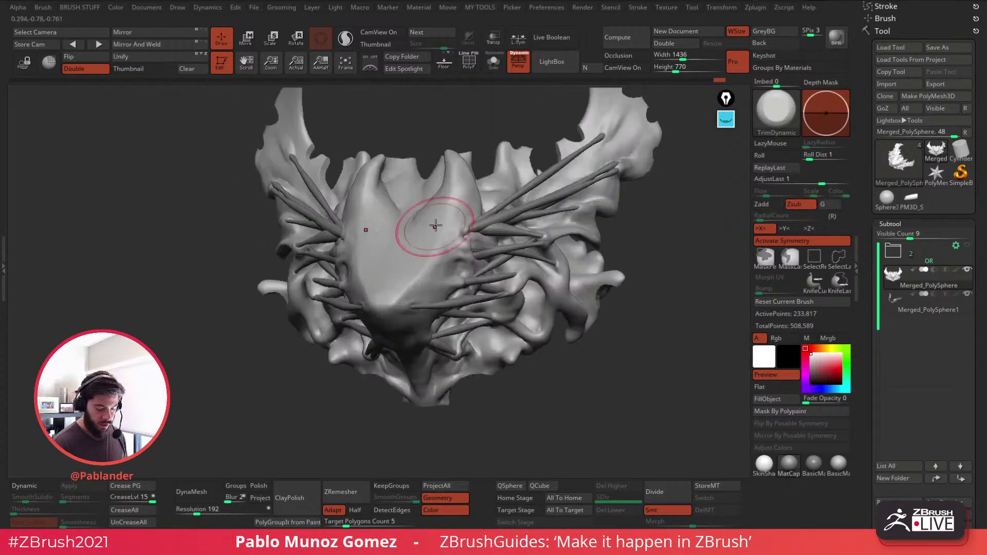
mouse_move(433, 229)
mouse_down()
mouse_move(426, 284)
mouse_move(438, 208)
mouse_up()
right_drag(438, 208, 460, 180)
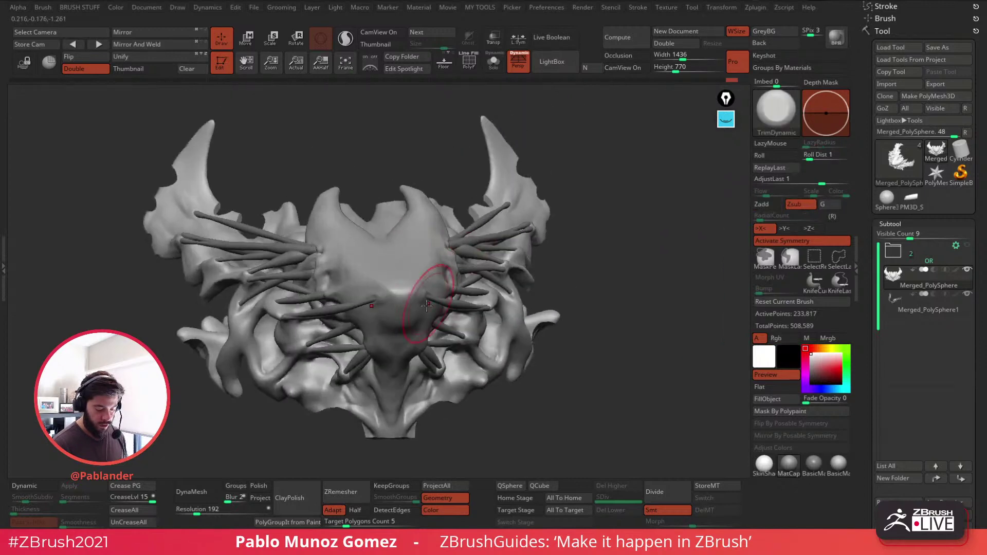
mouse_move(400, 298)
mouse_down()
mouse_move(411, 285)
mouse_move(402, 294)
mouse_up()
right_drag(406, 313, 452, 262)
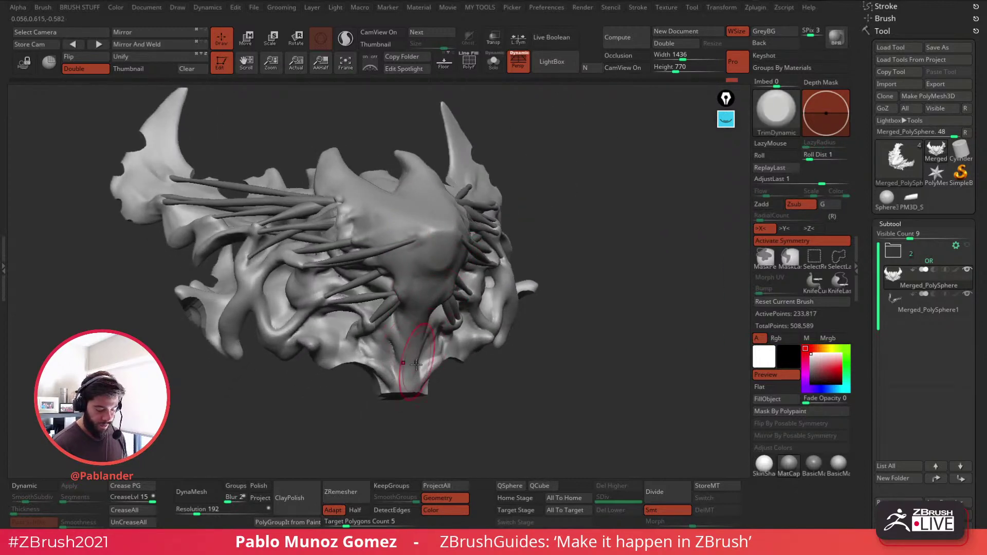
right_drag(416, 365, 568, 226)
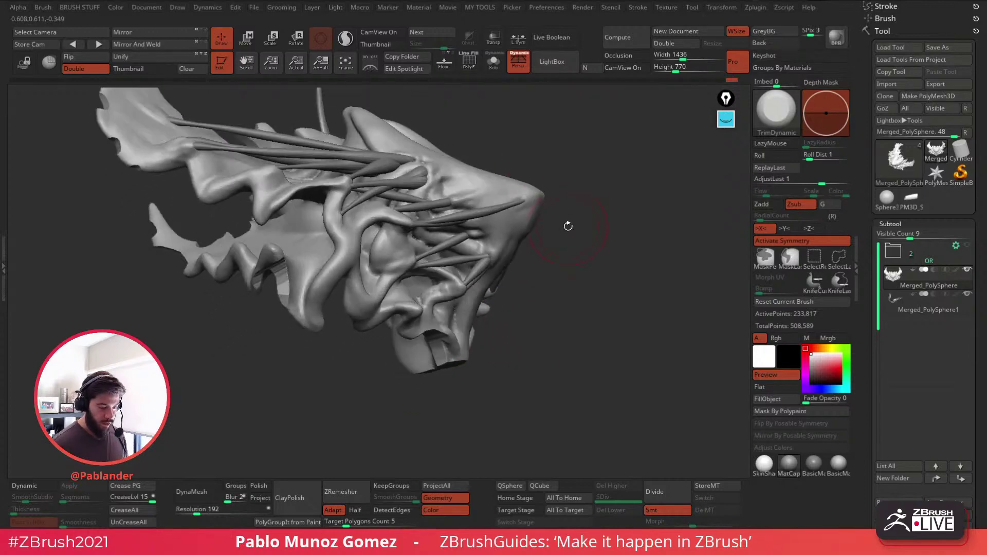
Step: Check the head's mesh density with the polyframe, and DynaMesh it at resolution 376
click(472, 69)
mouse_move(482, 185)
right_down()
mouse_move(500, 197)
mouse_move(369, 283)
right_up()
right_drag(481, 241, 459, 218)
click(469, 65)
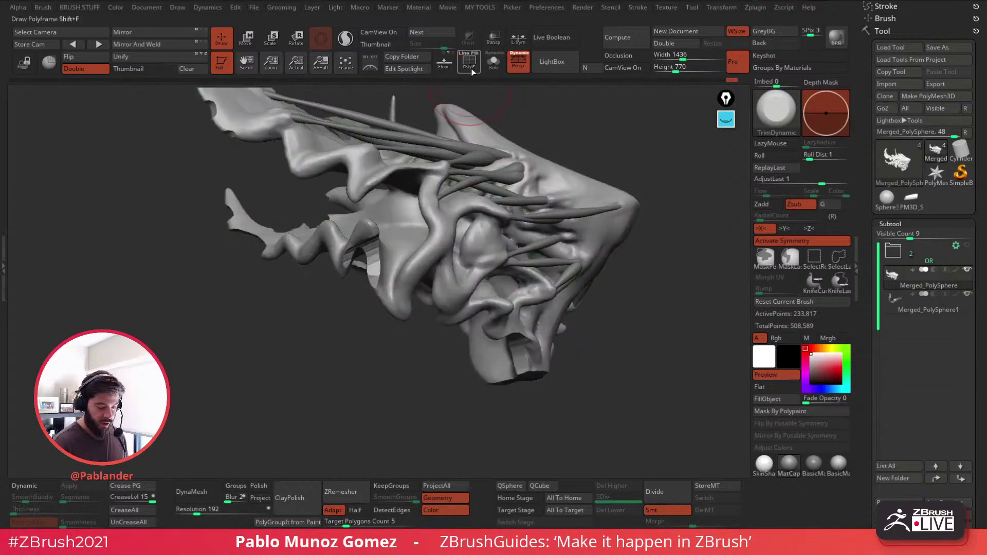
right_drag(467, 128, 519, 206)
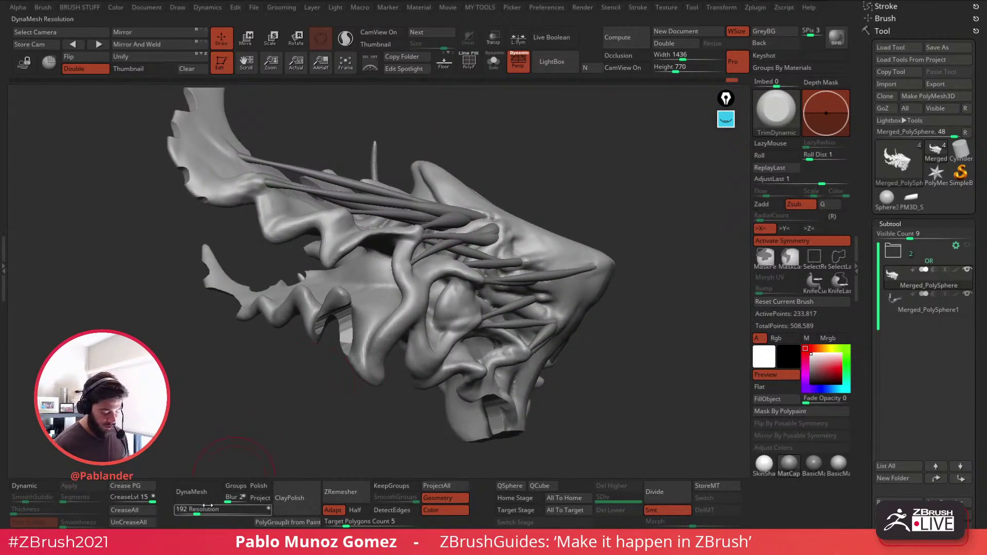
drag(196, 511, 200, 512)
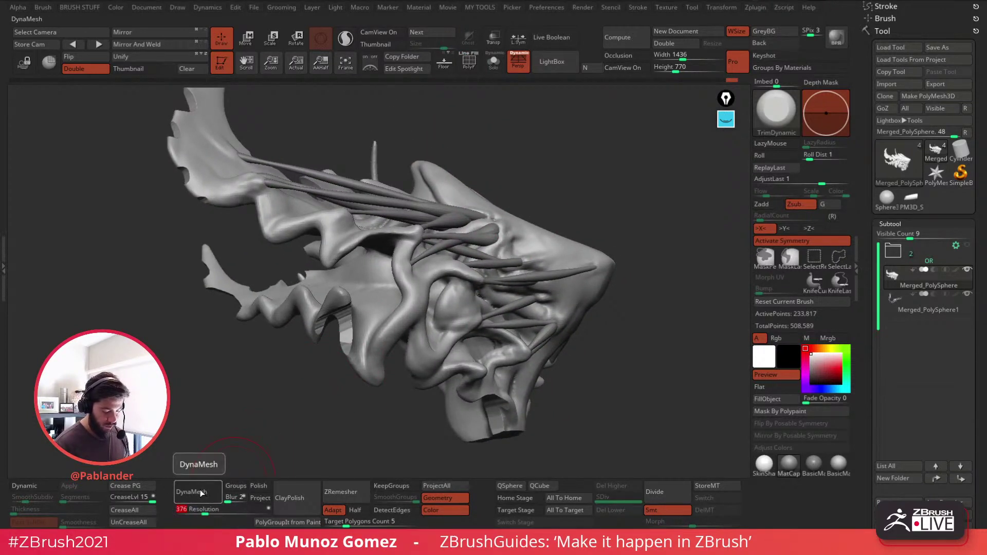
click(199, 492)
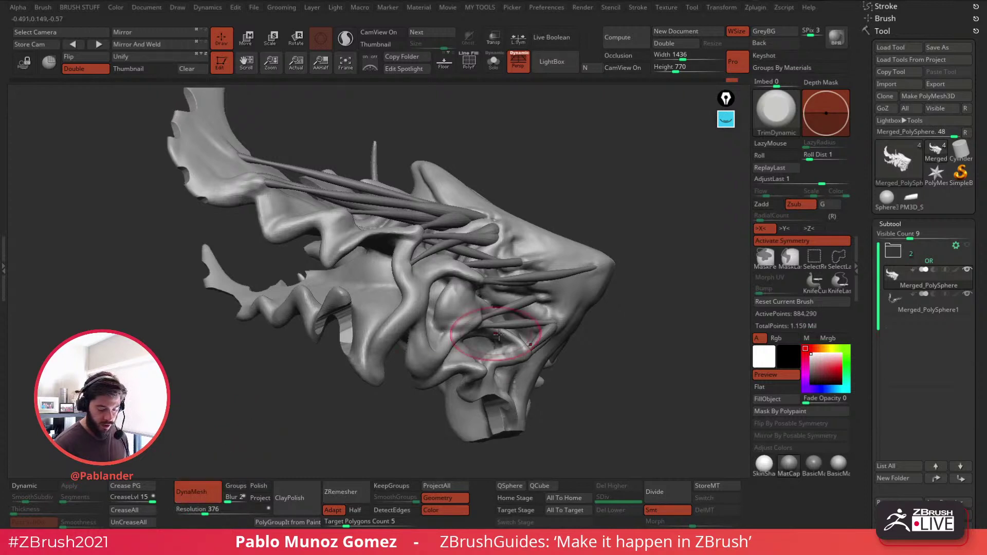
Step: Smooth the sharp knife-cut edges around the jaw opening, the cheek plate and the large notched horn
shift+drag(493, 411, 489, 396)
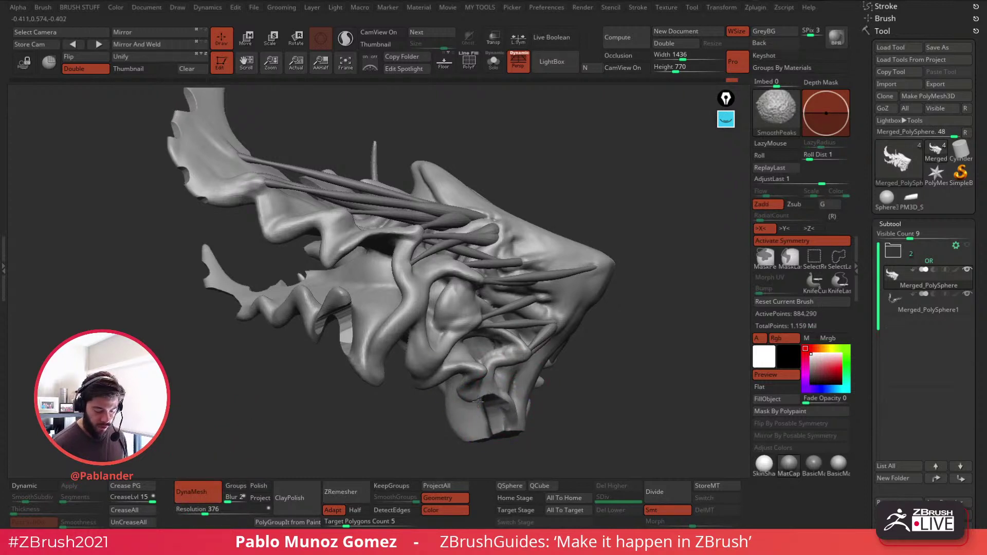
key(space)
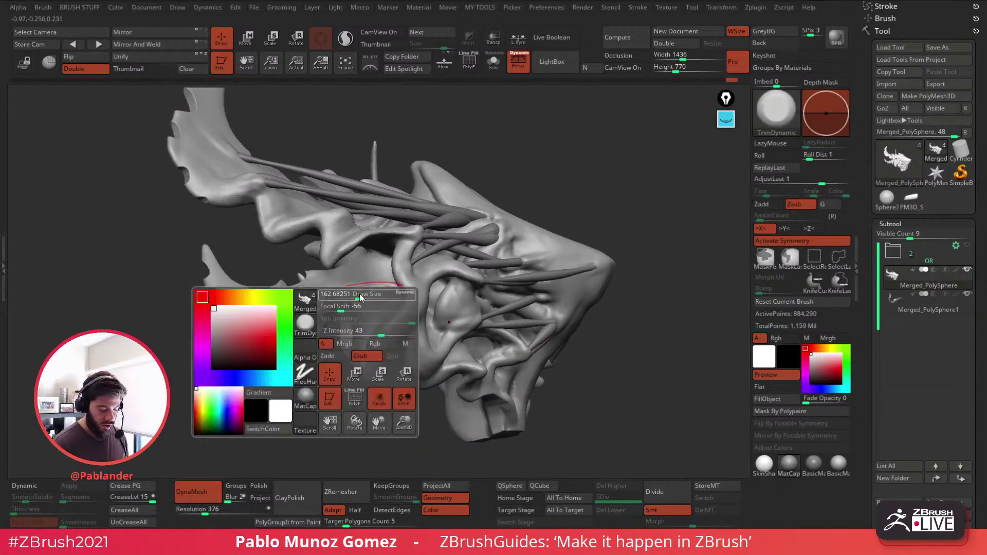
right_drag(341, 319, 375, 277)
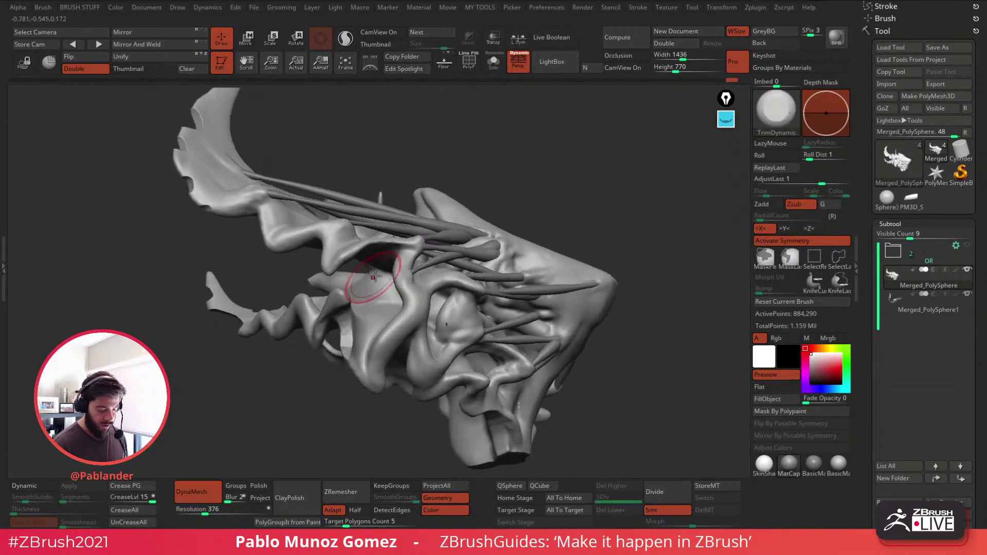
shift+drag(375, 278, 345, 338)
mouse_move(363, 330)
right_down()
mouse_move(375, 298)
mouse_move(339, 250)
right_up()
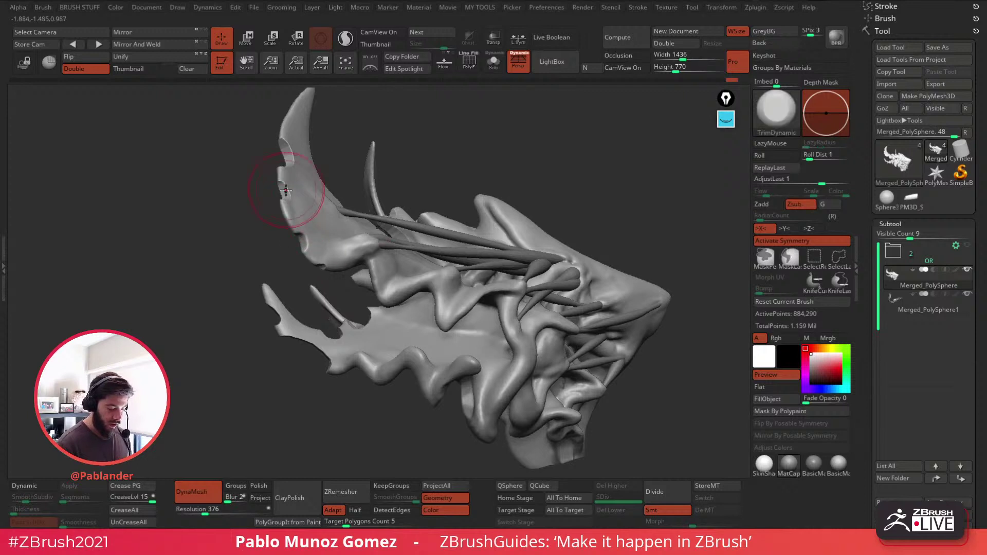
mouse_move(287, 187)
shift+mouse_down()
mouse_move(288, 148)
mouse_move(303, 231)
mouse_move(324, 263)
shift+mouse_up()
mouse_move(335, 265)
right_down()
mouse_move(276, 317)
mouse_move(280, 325)
right_up()
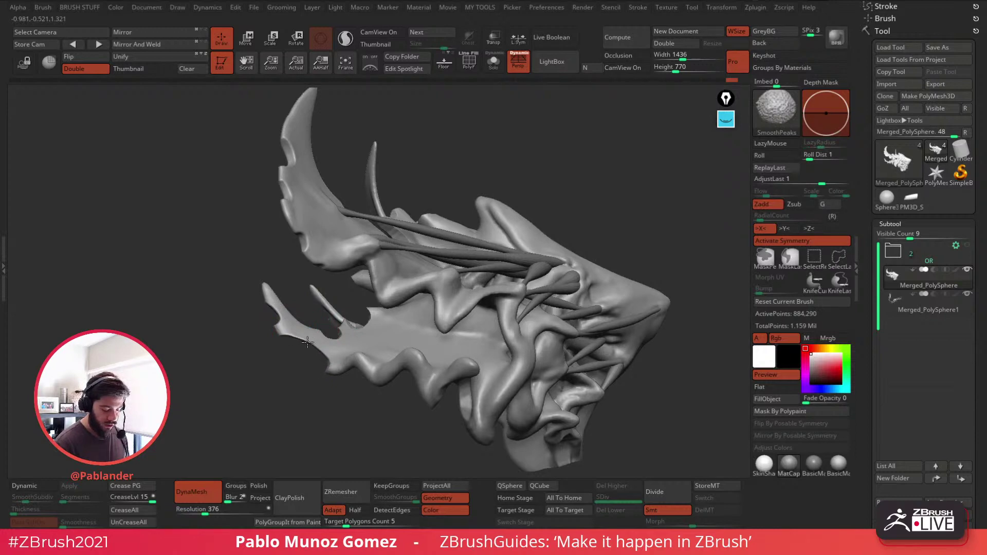
Step: Solo the head mesh and smooth the cut edges of the stumps and plates along its back
mouse_move(307, 342)
right_down()
mouse_move(240, 306)
mouse_move(335, 318)
right_up()
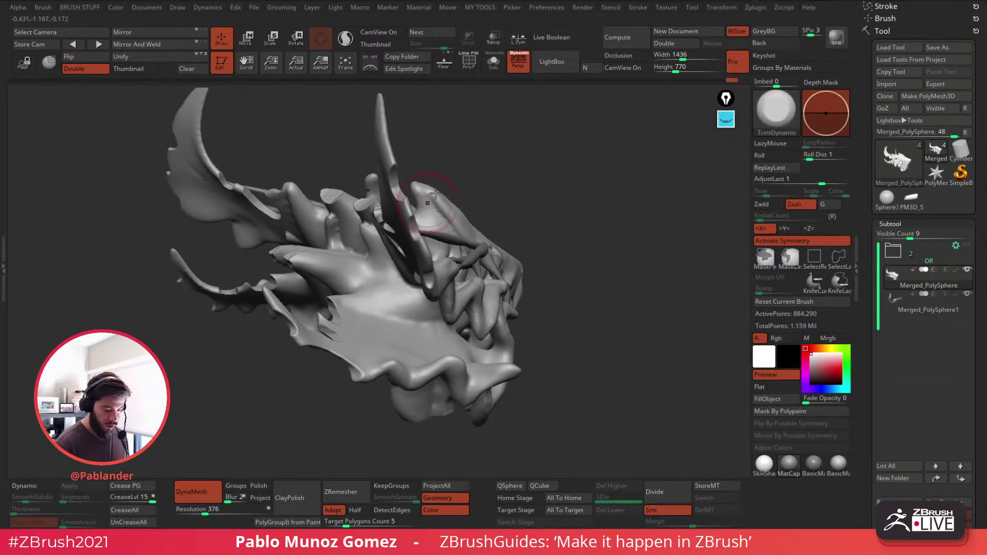
mouse_move(435, 193)
right_down()
mouse_move(441, 159)
mouse_move(465, 283)
mouse_move(450, 296)
right_up()
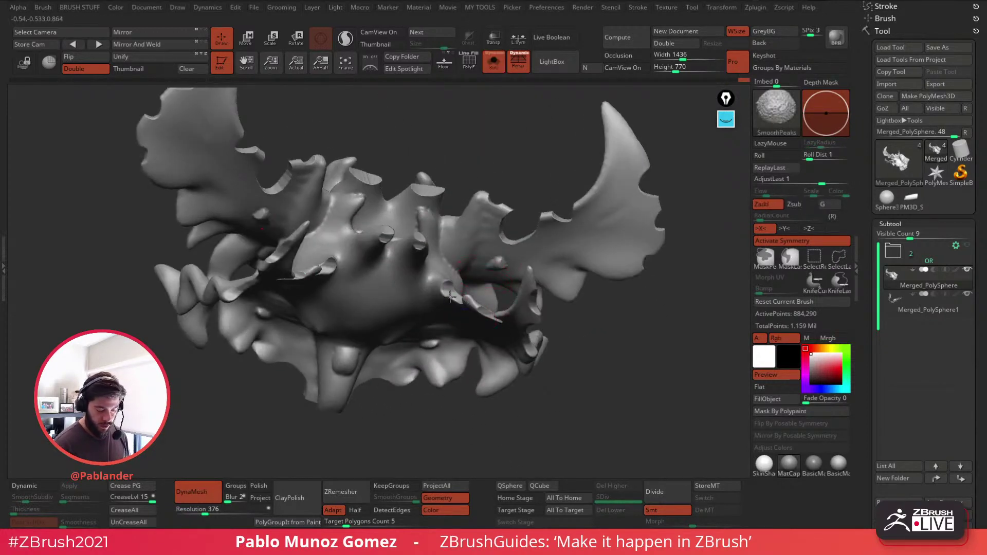
mouse_move(435, 292)
shift+mouse_down()
mouse_move(443, 275)
mouse_move(415, 193)
mouse_move(441, 191)
shift+mouse_up()
mouse_move(337, 165)
shift+mouse_down()
mouse_move(309, 165)
mouse_move(285, 184)
shift+mouse_up()
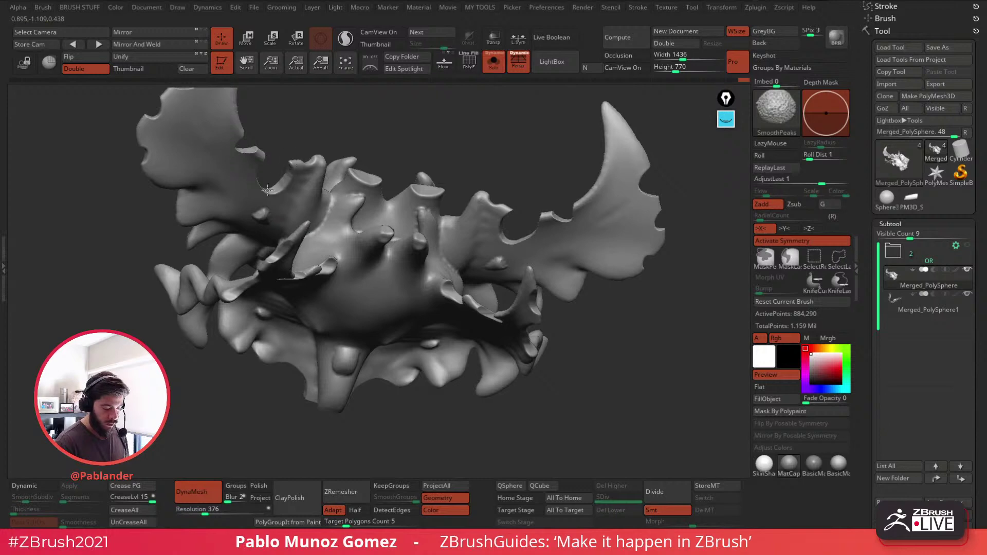
shift+drag(532, 213, 519, 234)
shift+drag(457, 268, 460, 278)
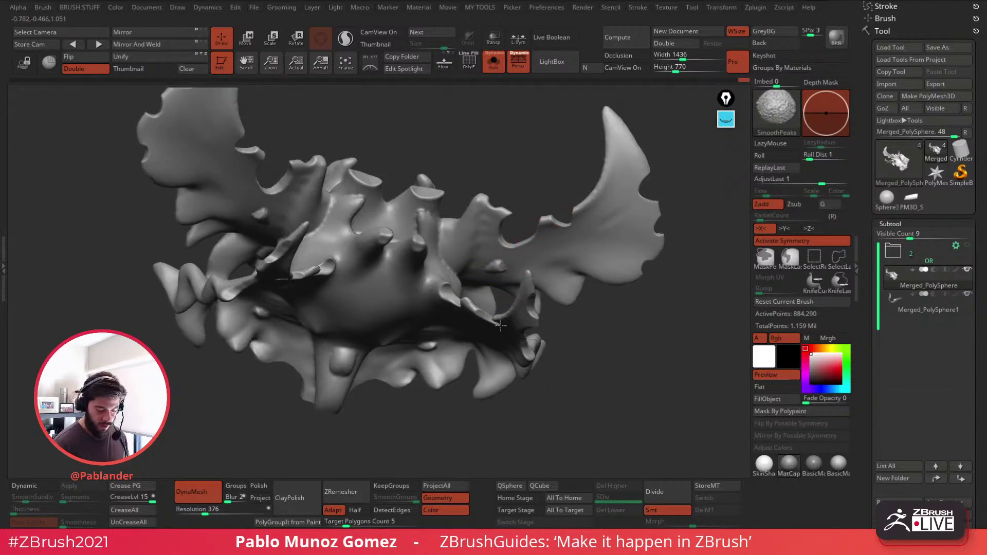
Step: Smooth the cut rims of the lower side frill, working around its notches and out to its pointed tip
mouse_move(500, 325)
right_down()
mouse_move(563, 283)
mouse_move(550, 270)
right_up()
shift+drag(534, 269, 528, 279)
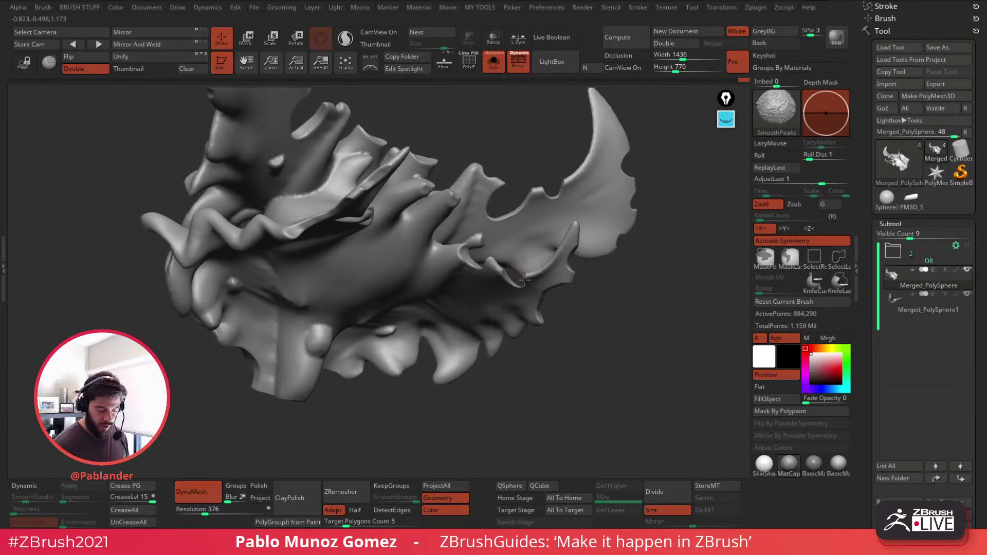
right_drag(483, 283, 517, 287)
mouse_move(576, 269)
shift+mouse_down()
mouse_move(539, 257)
mouse_move(571, 263)
shift+mouse_up()
shift+drag(660, 228, 604, 286)
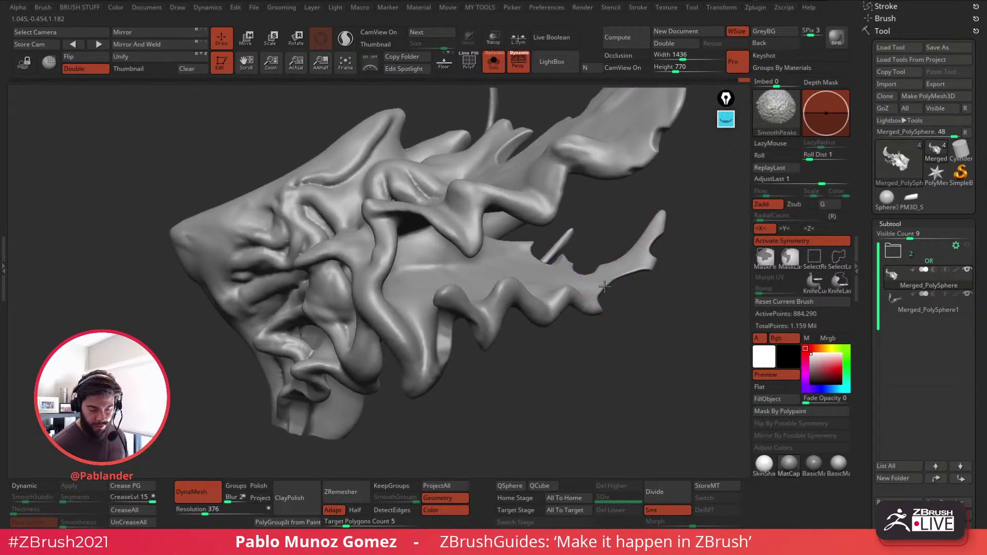
Step: Smooth the notched edges of the large upper horn plates on both sides of the head
right_drag(559, 348, 628, 302)
right_drag(481, 309, 550, 373)
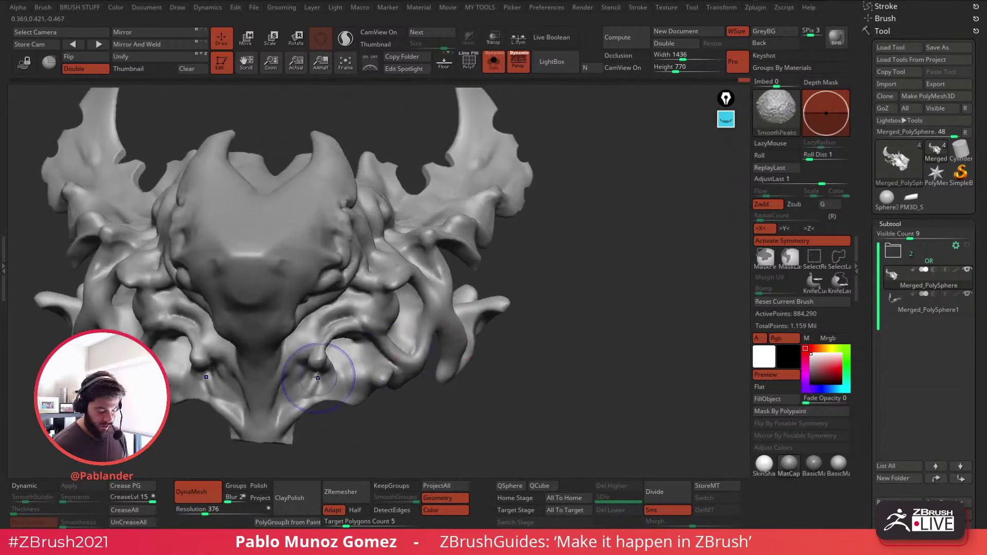
right_drag(318, 378, 395, 257)
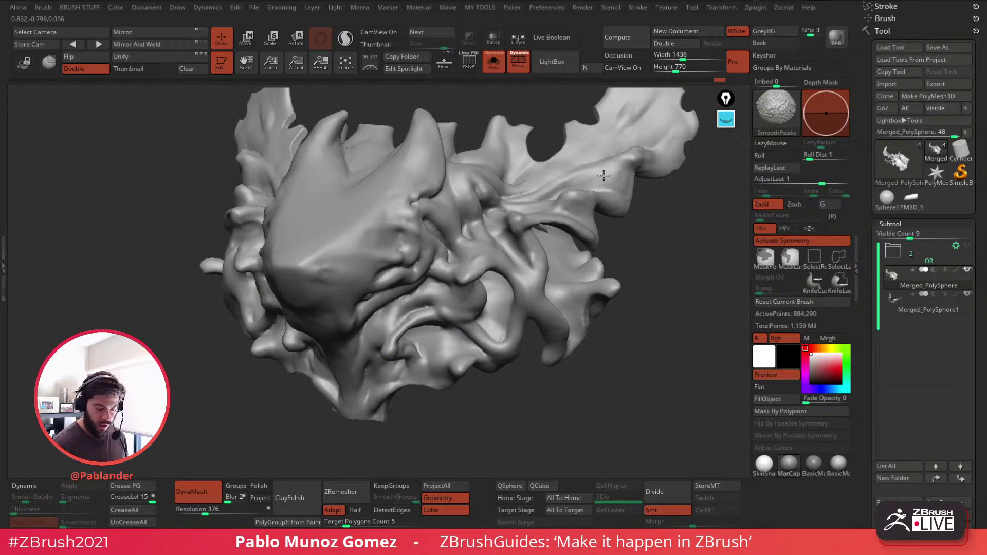
mouse_move(575, 137)
alt+right_down()
mouse_move(557, 183)
mouse_move(572, 198)
mouse_move(594, 187)
mouse_move(602, 203)
alt+right_up()
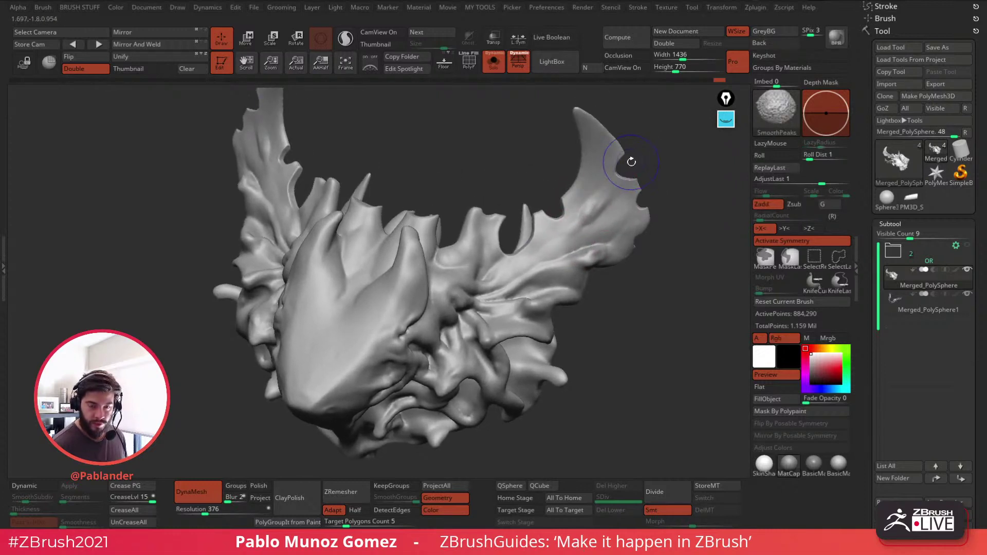
shift+drag(628, 159, 619, 173)
shift+drag(640, 214, 631, 238)
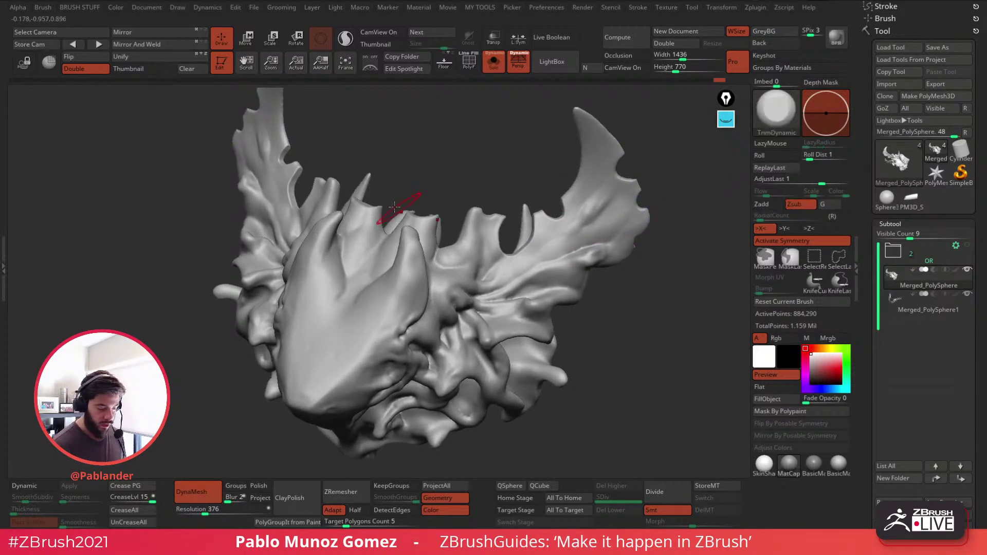
mouse_move(324, 205)
shift+mouse_down()
mouse_move(295, 185)
mouse_move(291, 205)
shift+mouse_up()
shift+drag(277, 250, 265, 243)
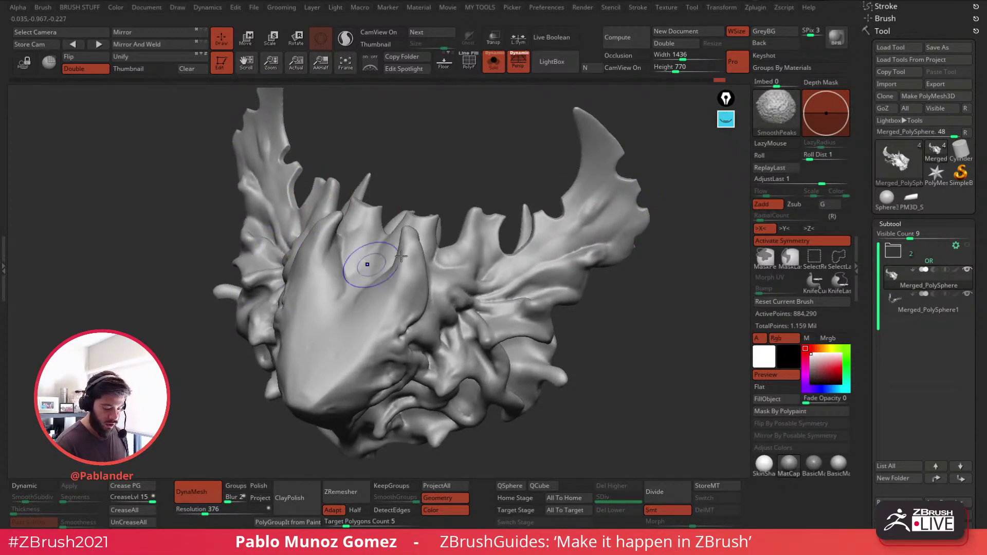
shift+drag(500, 220, 503, 237)
Step: Switch to the Move brush and frame the large notched horn from a raised three-quarter view
key(space)
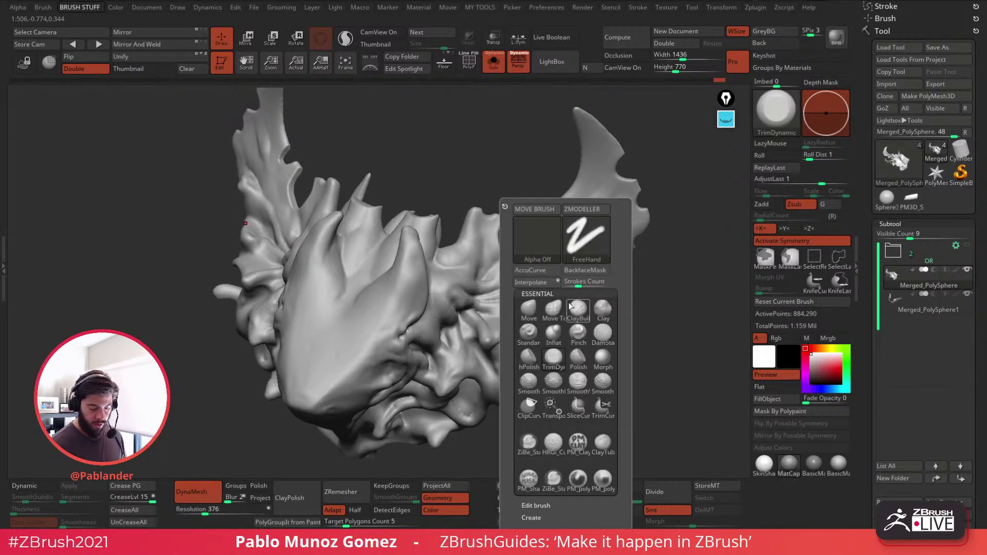
click(528, 308)
mouse_move(665, 215)
mouse_down()
mouse_move(507, 214)
mouse_move(535, 221)
mouse_move(503, 258)
mouse_up()
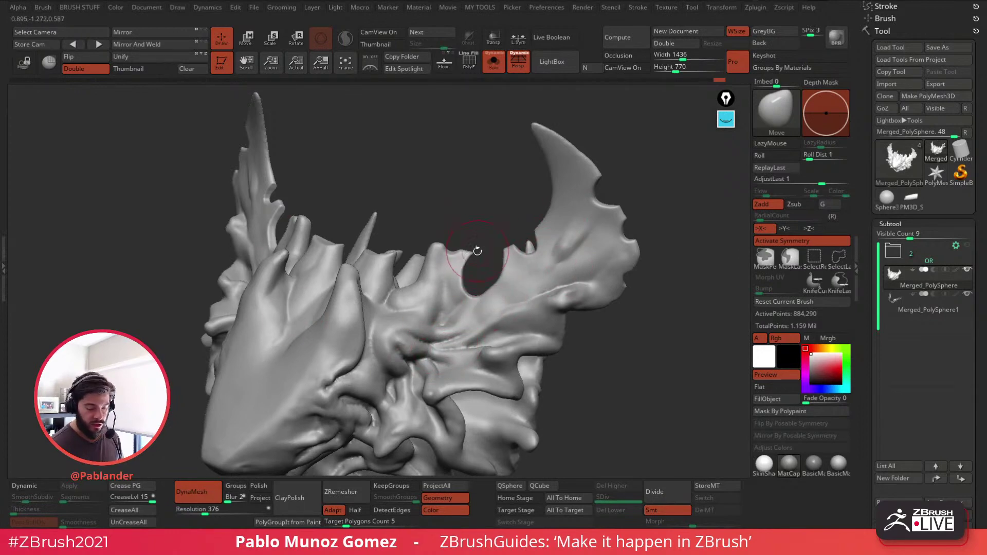
mouse_move(479, 250)
mouse_down()
mouse_move(501, 246)
mouse_move(517, 284)
mouse_move(492, 257)
mouse_up()
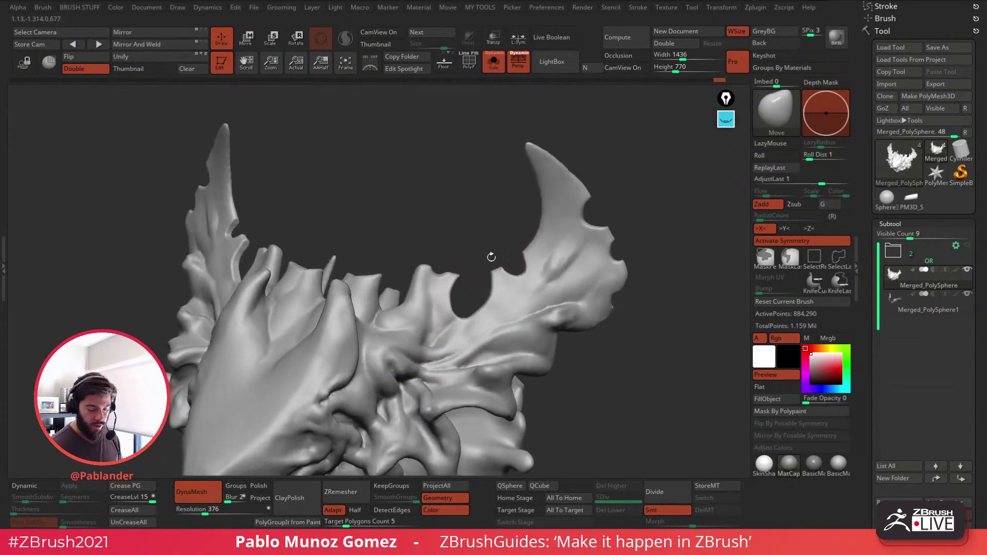
Step: Annotate the horn's inner contour with a yellow curve, mark its notches, and outline an exaggerated pointed stump in magenta
click(725, 123)
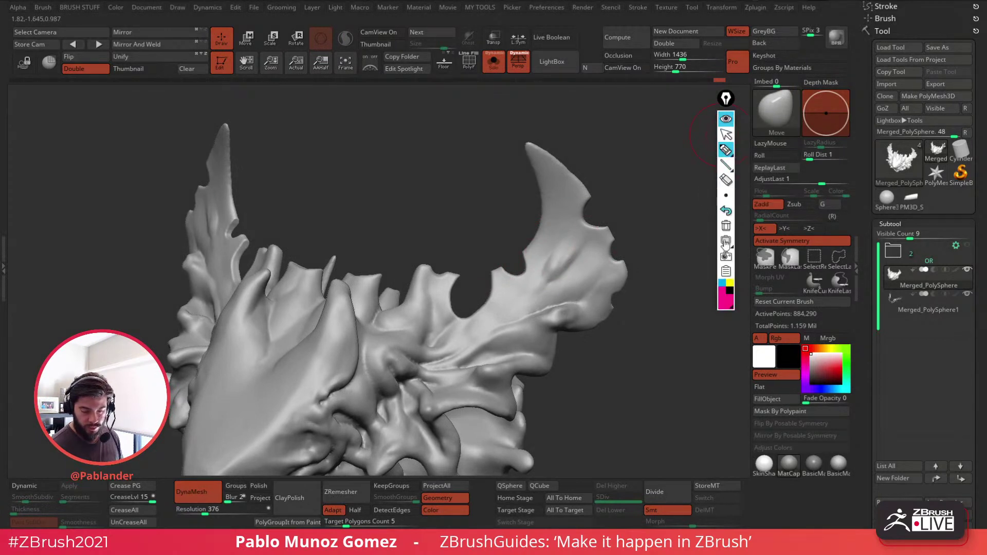
click(730, 282)
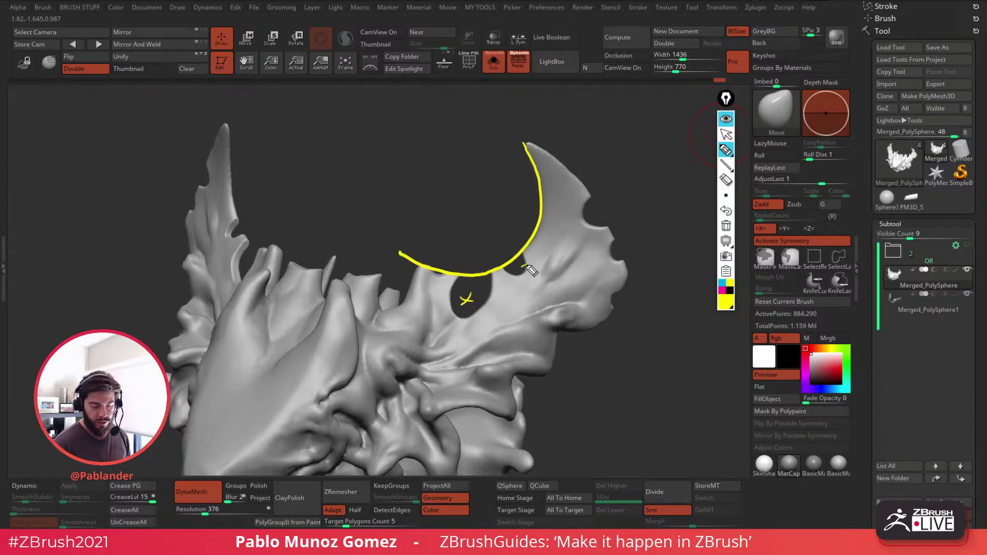
drag(526, 266, 514, 268)
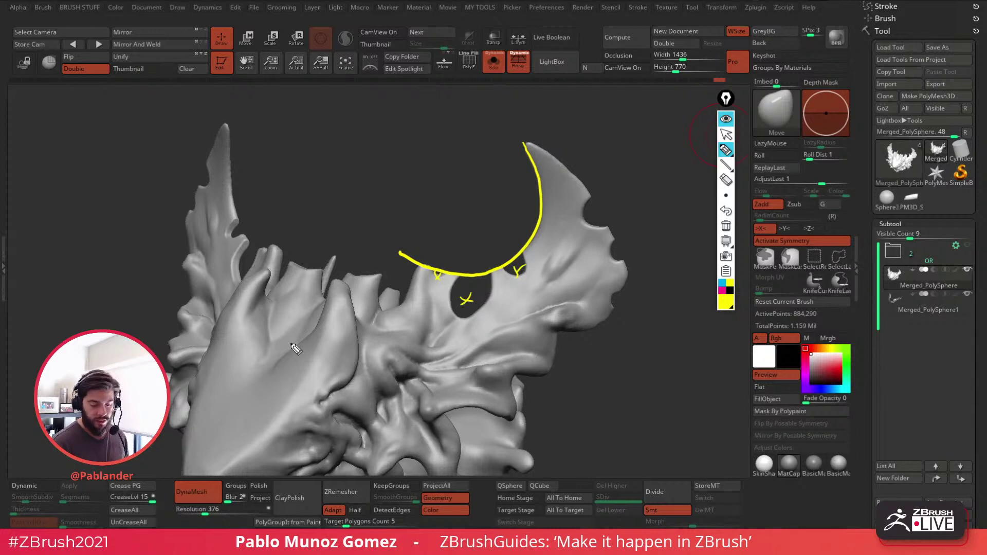
click(723, 291)
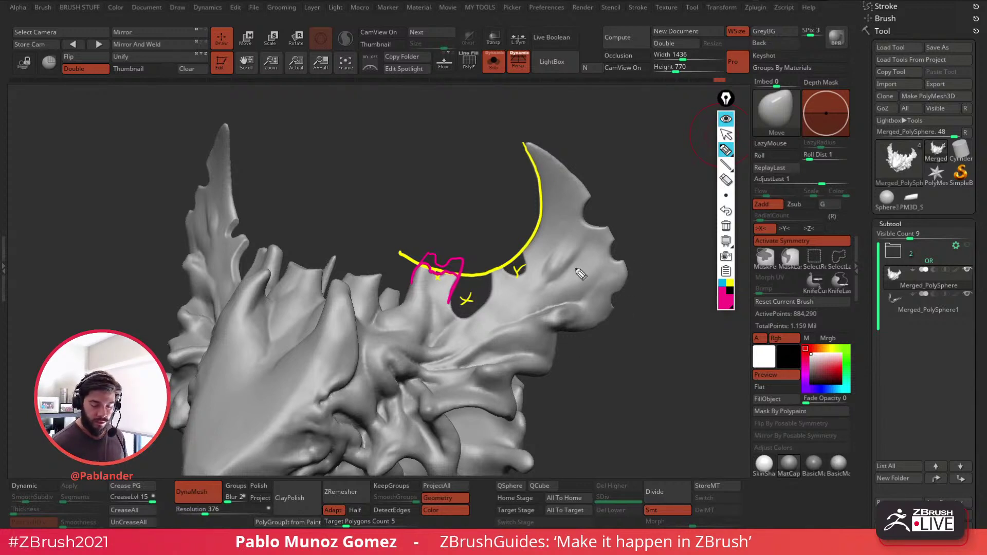
Step: Annotate the horn's outer contour in yellow with a magenta spike crossing it, clear all annotations and hide the drawing tools
mouse_move(556, 155)
mouse_down()
mouse_move(628, 262)
mouse_move(630, 334)
mouse_up()
click(726, 210)
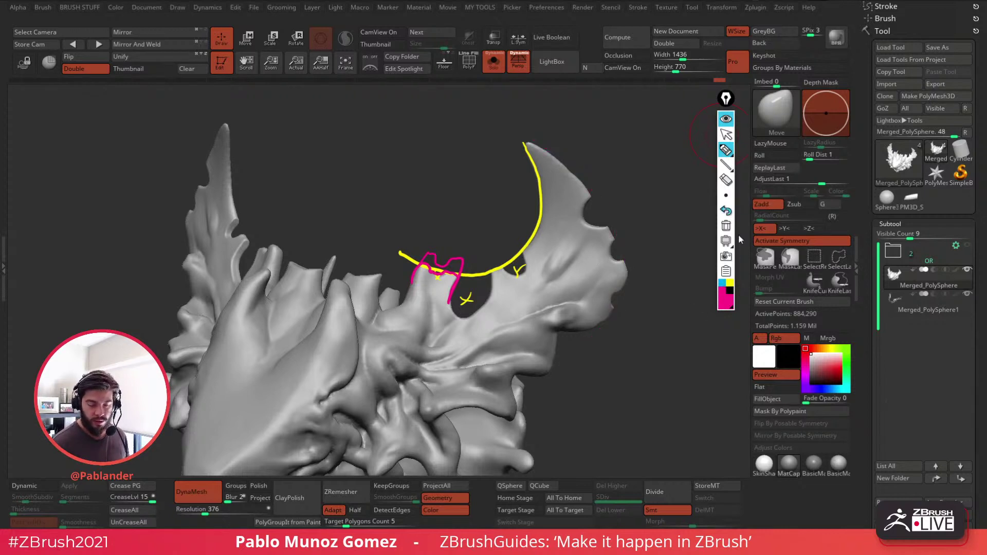
click(730, 282)
mouse_move(533, 146)
mouse_down()
mouse_move(607, 226)
mouse_move(620, 308)
mouse_move(592, 343)
mouse_up()
click(722, 291)
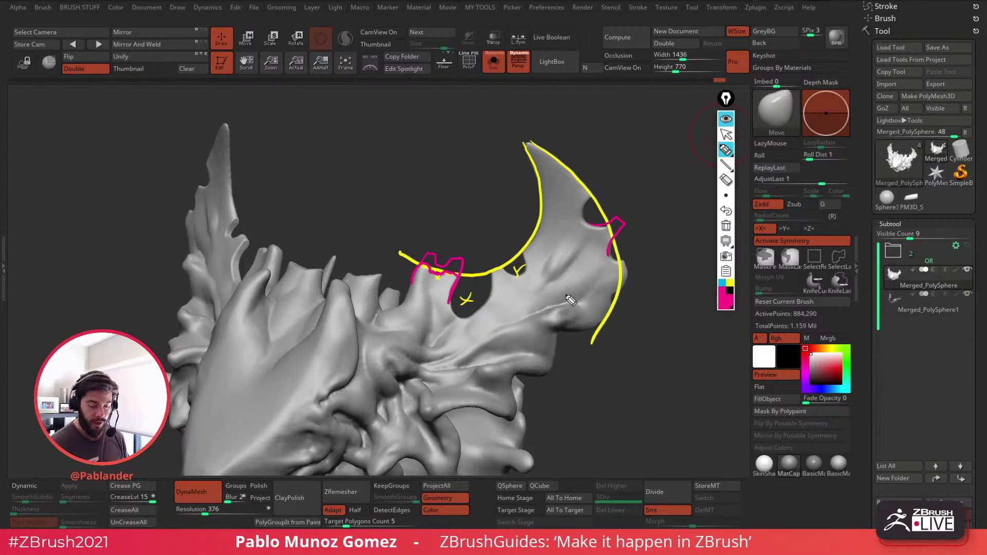
click(726, 228)
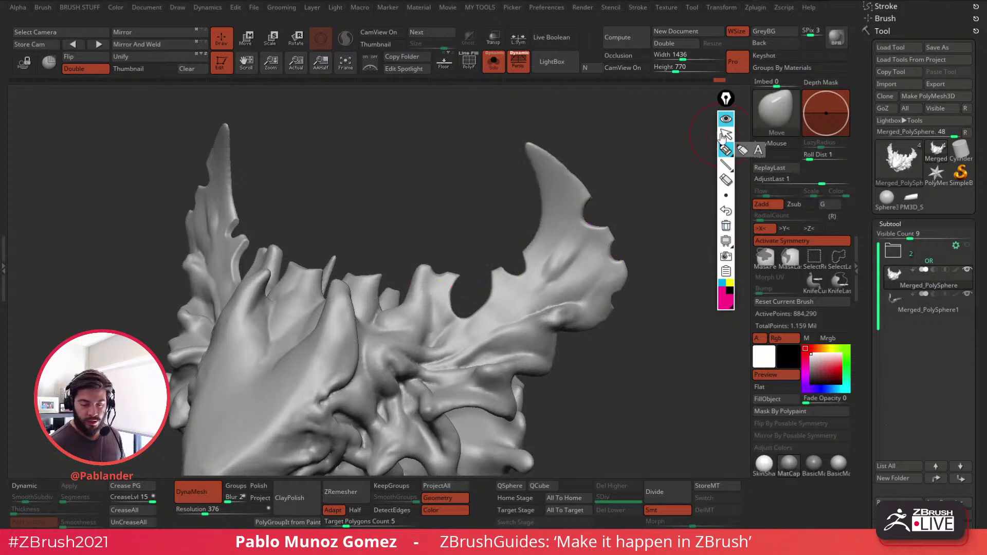
click(725, 119)
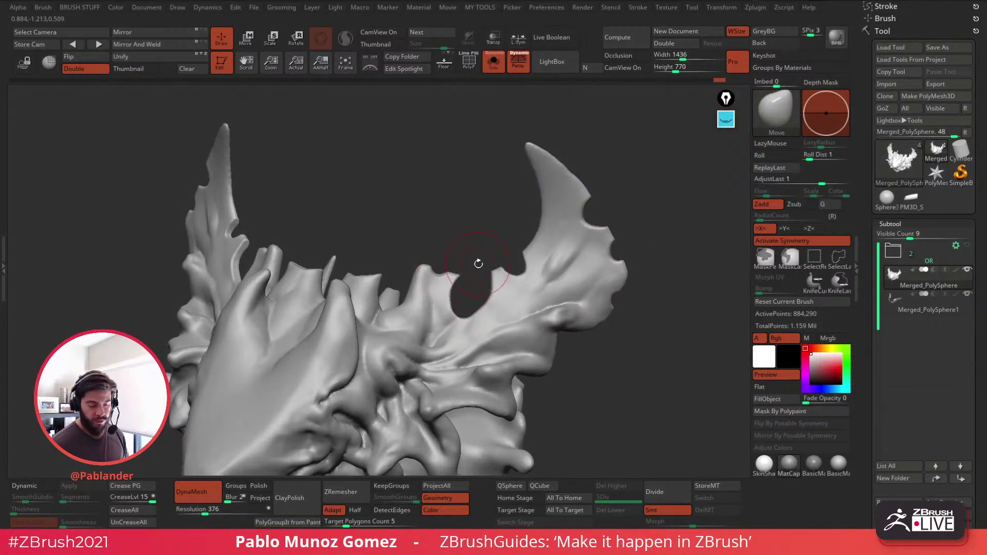
Step: Try masking the plate beside the round notch and pulling the notch's edges across the gap with the Move brush
mouse_move(480, 264)
ctrl+mouse_down()
mouse_move(489, 308)
mouse_move(530, 313)
ctrl+mouse_up()
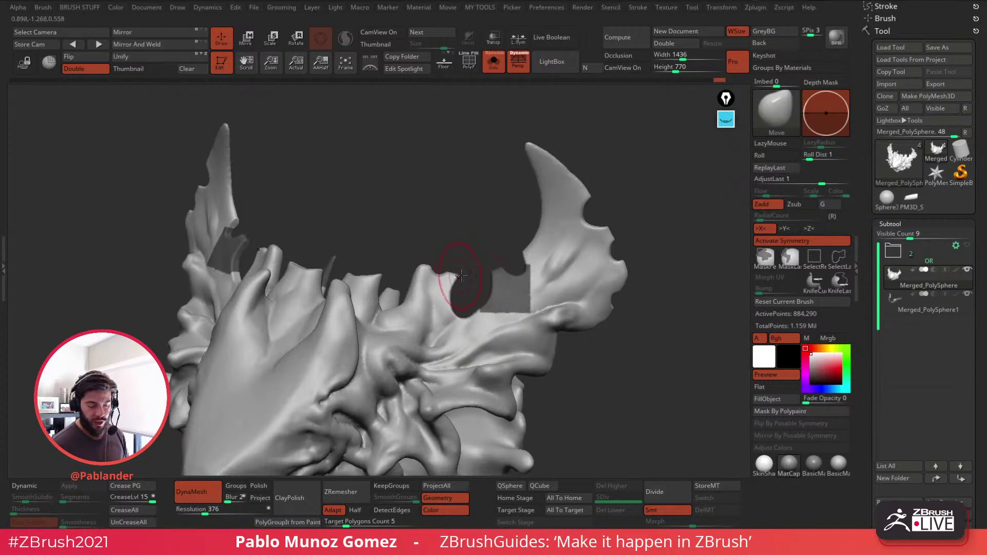
ctrl+click(485, 269)
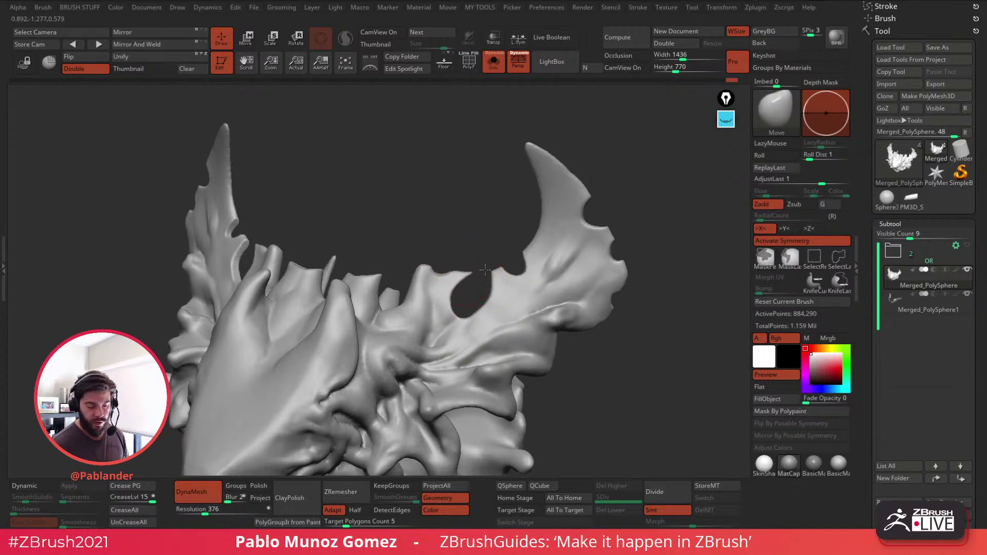
drag(484, 268, 473, 261)
right_drag(473, 261, 476, 262)
mouse_move(465, 274)
mouse_down()
mouse_move(514, 242)
mouse_move(470, 275)
mouse_move(541, 276)
mouse_move(528, 313)
mouse_move(536, 329)
mouse_move(474, 244)
mouse_move(496, 250)
mouse_up()
key(ctrl+z)
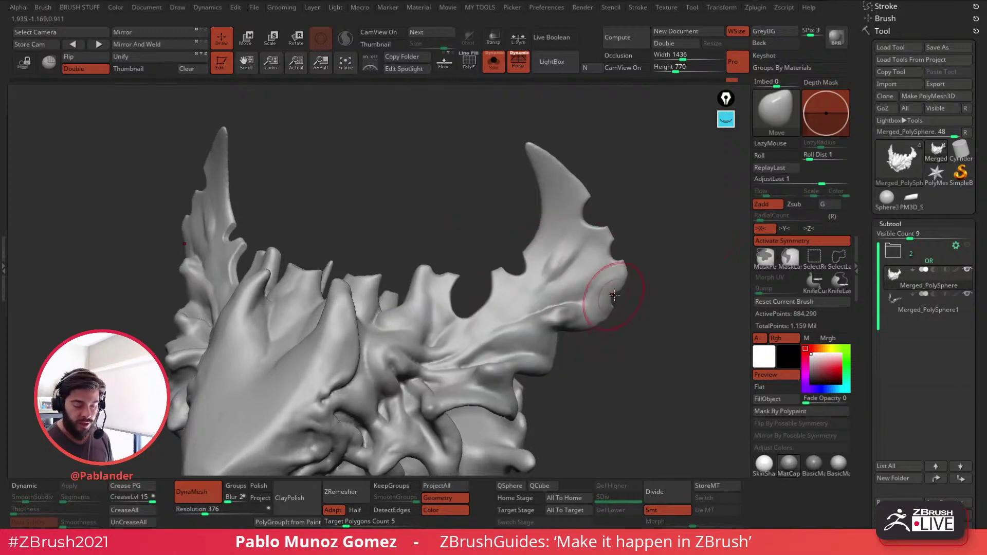
Step: Pull the stump beside the round notch into a higher point and intensify the last stroke with AdjustLast
alt+drag(623, 298, 636, 290)
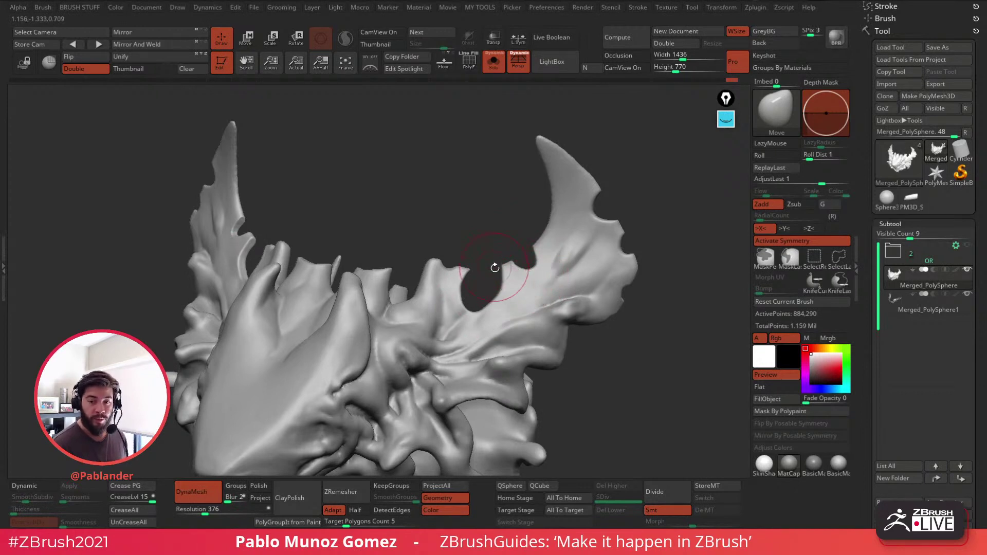
mouse_move(507, 229)
mouse_down()
mouse_move(482, 234)
mouse_move(469, 267)
mouse_up()
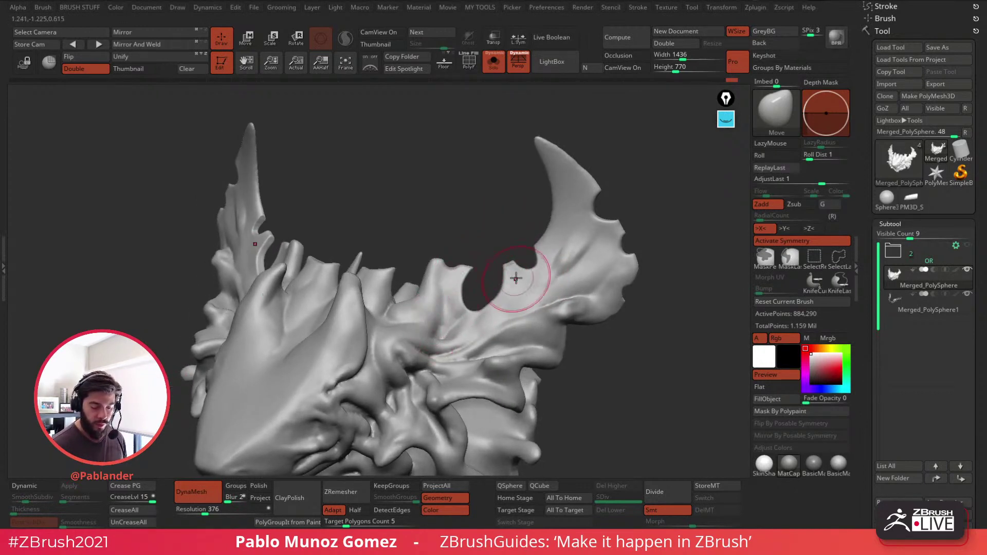
drag(822, 182, 835, 178)
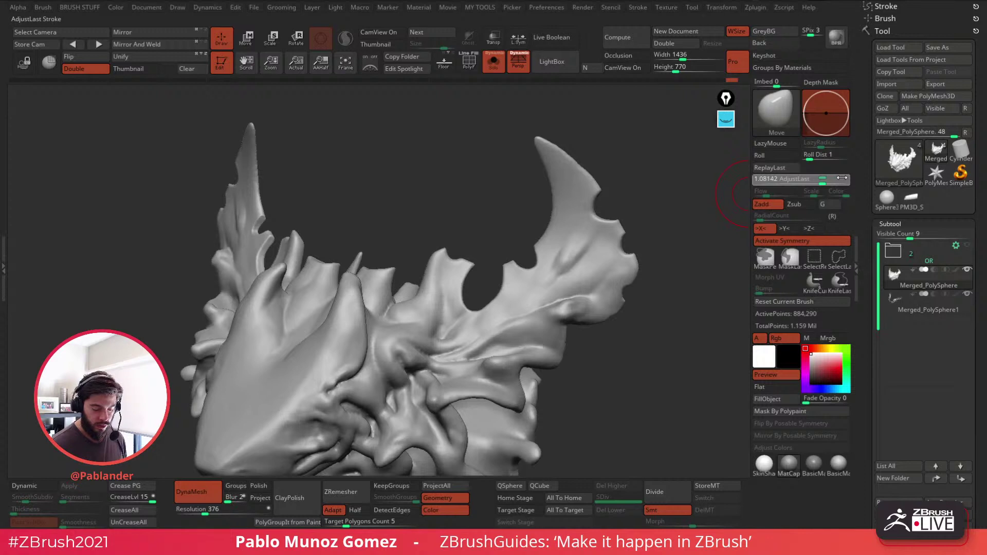
Step: Pull the points along the large horn's outer edge beyond its contour, amplifying the Move strokes with AdjustLast
drag(624, 221, 632, 219)
key(ctrl+z)
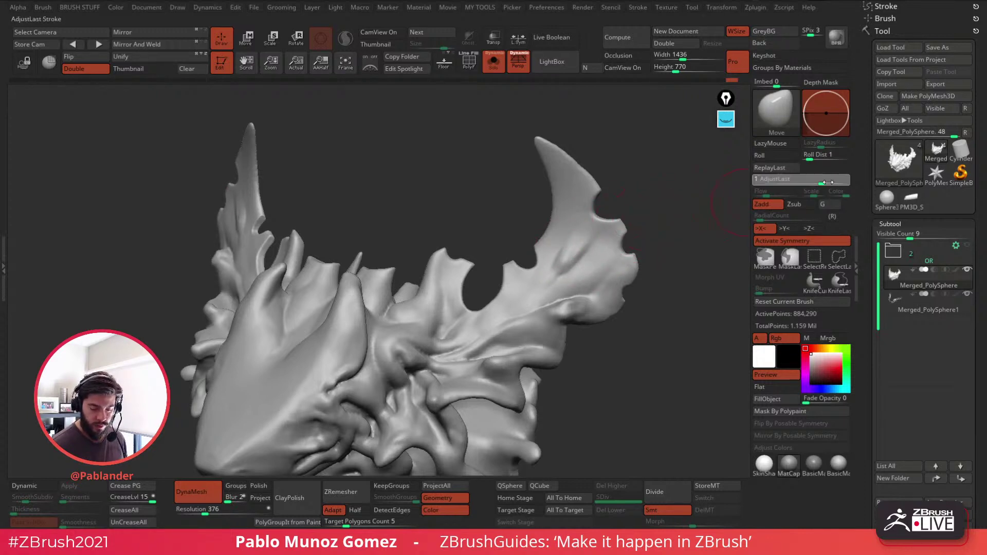
drag(828, 182, 833, 182)
drag(619, 224, 617, 222)
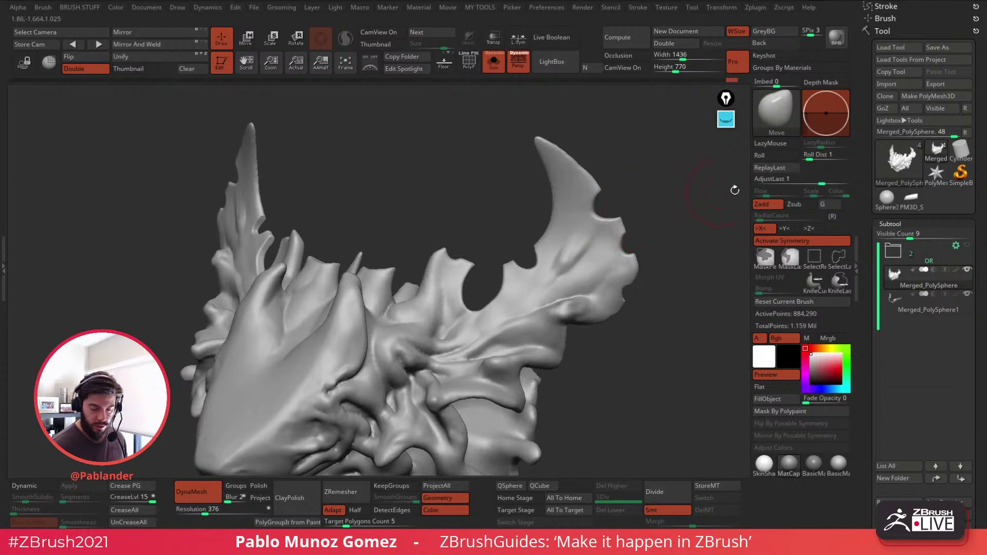
drag(822, 182, 839, 181)
drag(630, 227, 635, 226)
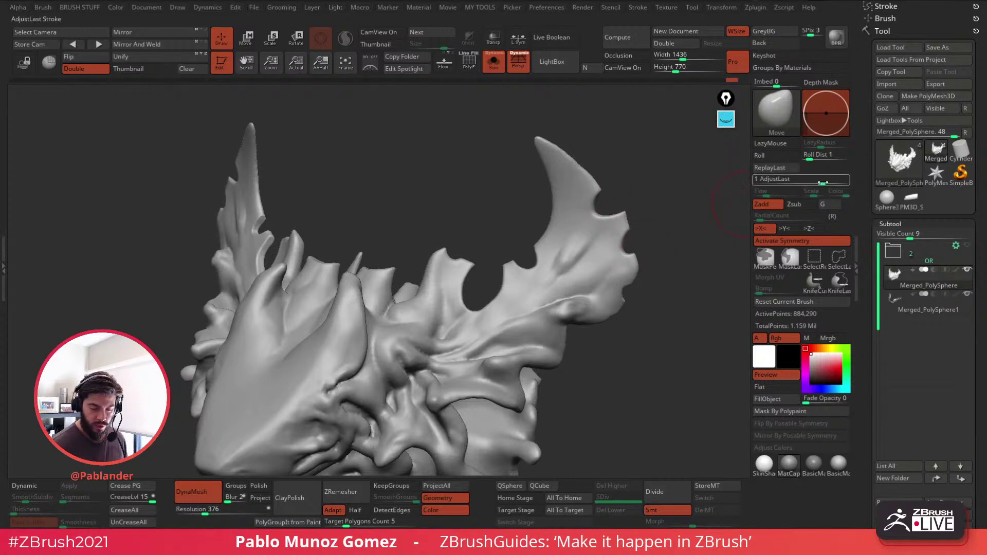
drag(823, 182, 833, 182)
Step: Sharpen the points around the small notch on the large horn's inner edge with Move strokes and AdjustLast
alt+drag(655, 311, 644, 275)
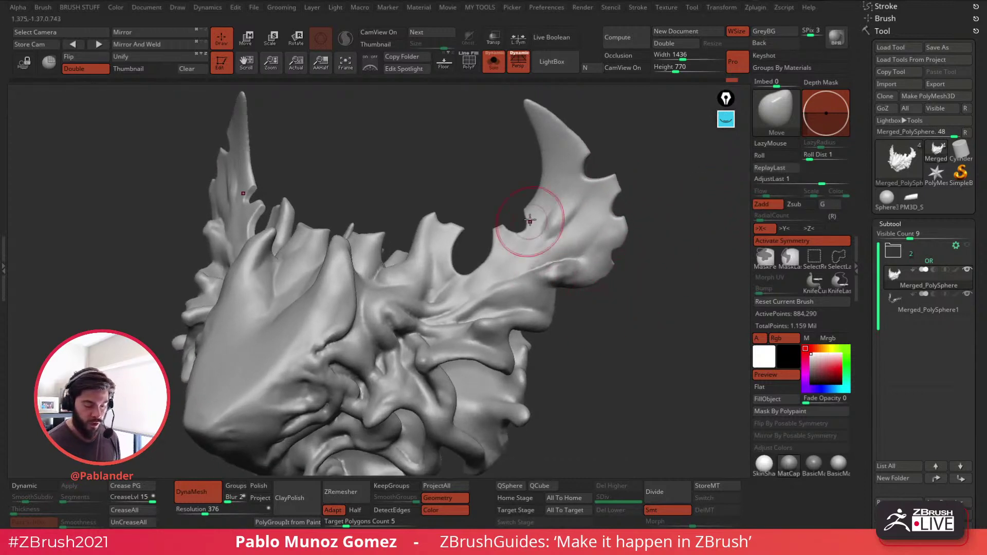
mouse_move(530, 220)
right_down()
mouse_move(560, 221)
mouse_move(530, 237)
right_up()
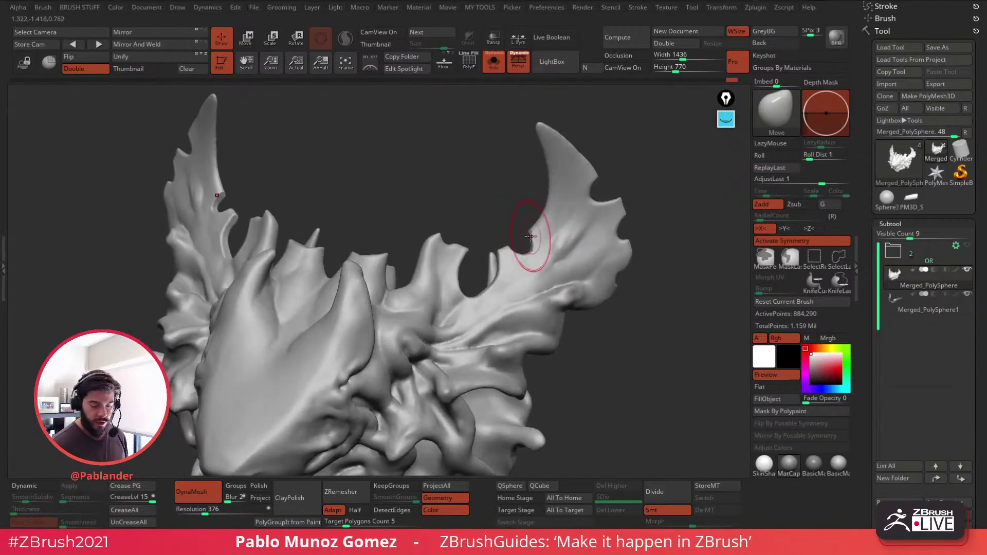
drag(532, 236, 523, 228)
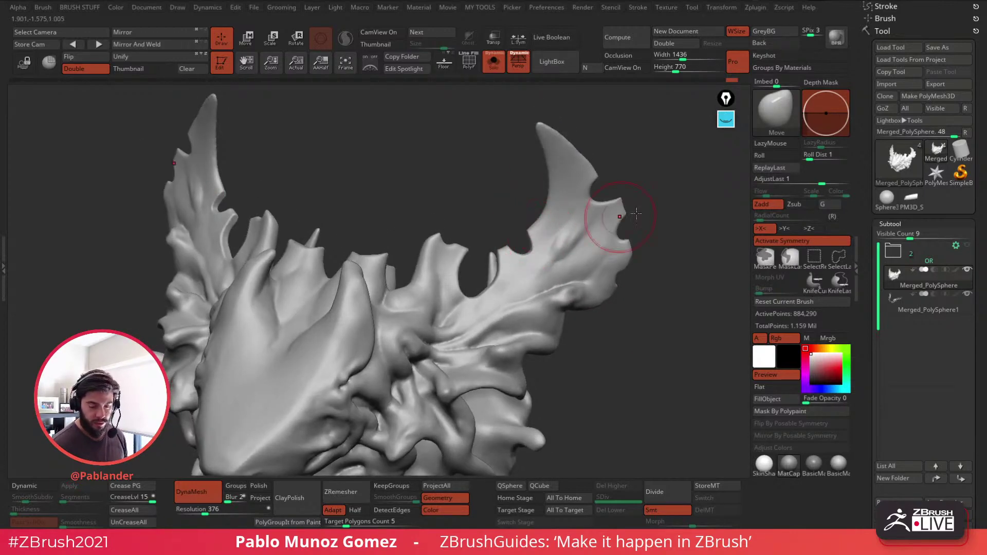
drag(823, 182, 838, 181)
drag(531, 244, 504, 257)
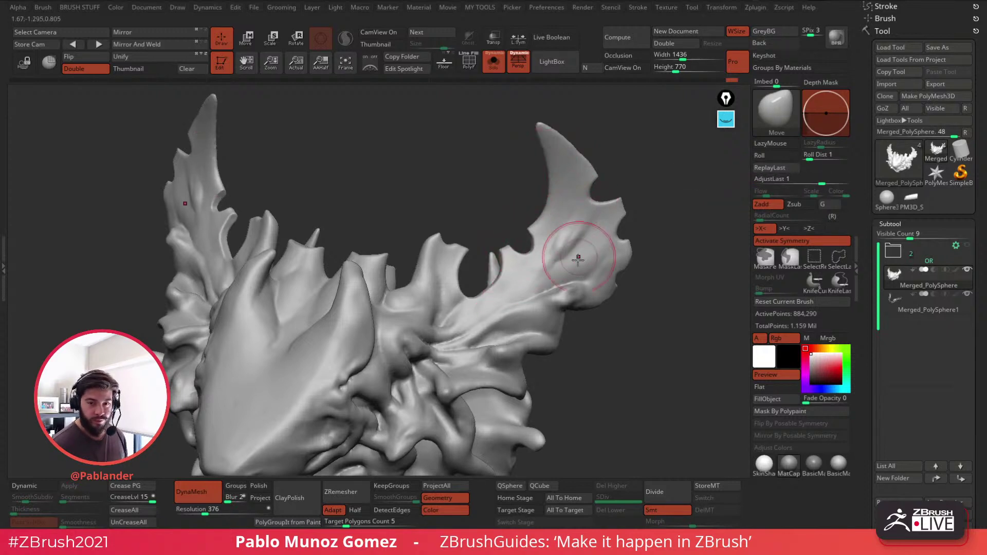
Step: Adjust the brow horns' inner edges and the folds beside the cheeks from the front with symmetrical Move strokes
right_drag(577, 260, 595, 276)
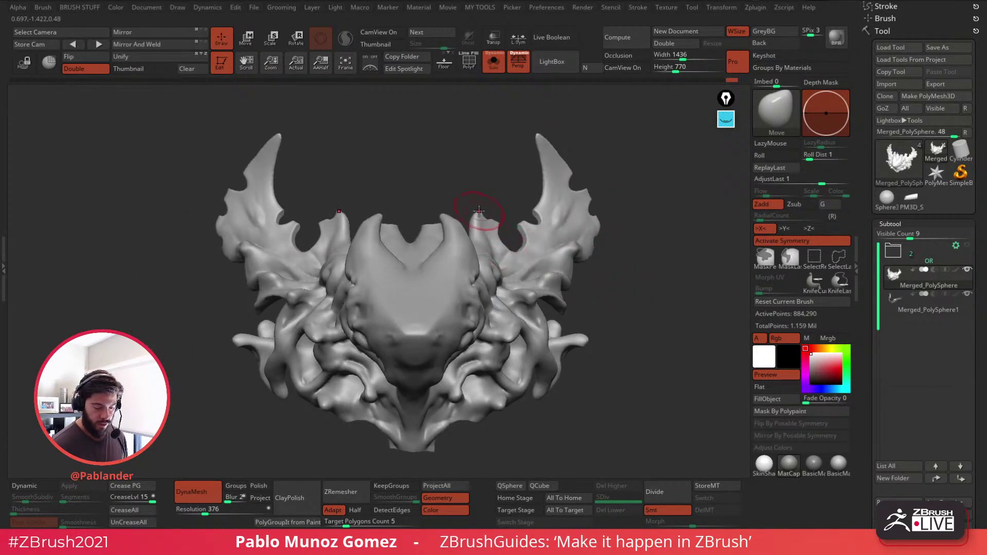
drag(442, 241, 446, 245)
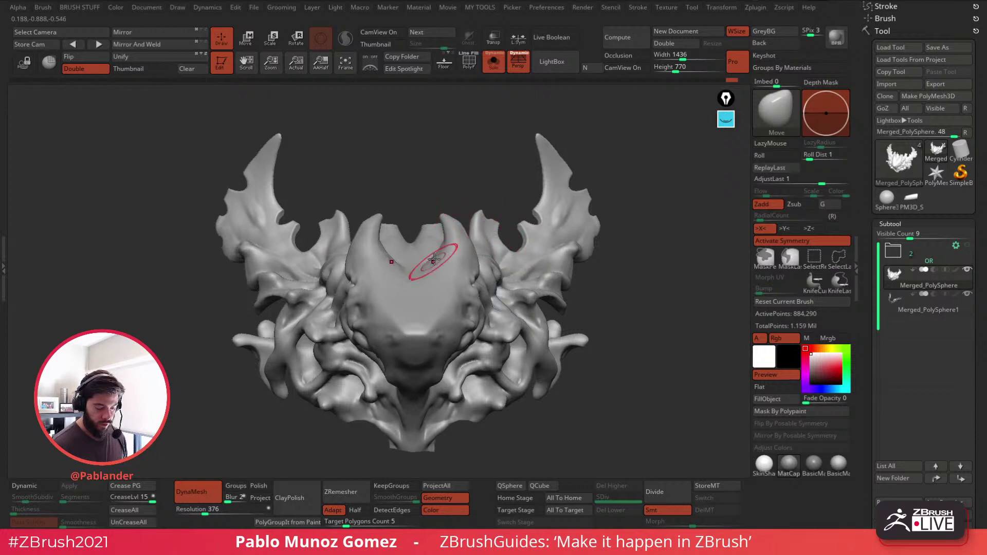
mouse_move(544, 229)
right_down()
mouse_move(538, 389)
mouse_move(557, 278)
mouse_move(438, 379)
mouse_move(393, 309)
mouse_move(412, 326)
mouse_move(414, 308)
mouse_move(542, 260)
mouse_move(562, 260)
mouse_move(573, 276)
mouse_move(588, 256)
mouse_move(538, 251)
right_up()
key(shift)
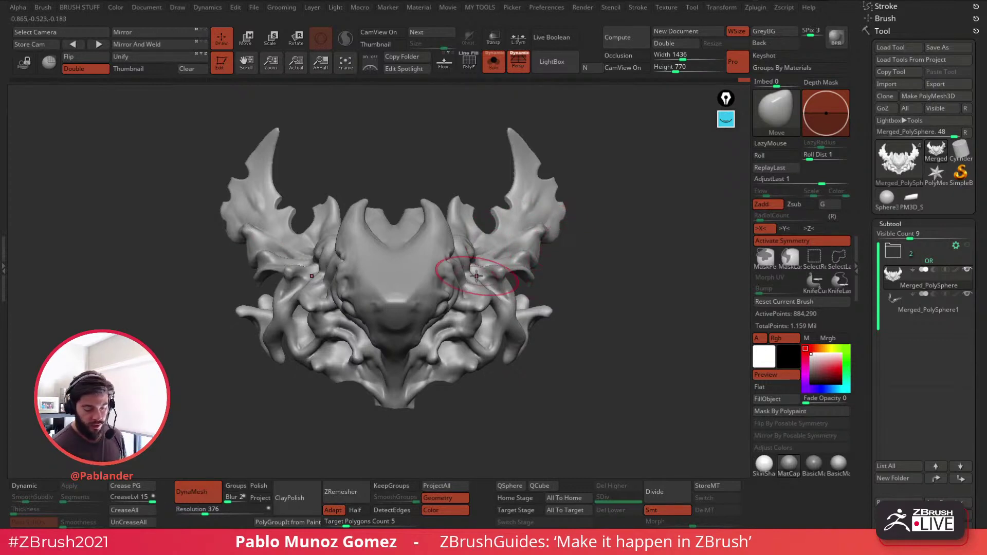
drag(470, 264, 472, 259)
Step: Reshape the lower side spikes and the curls beneath them with Move strokes, and apply Mirror And Weld to the head
alt+right_drag(481, 282, 501, 254)
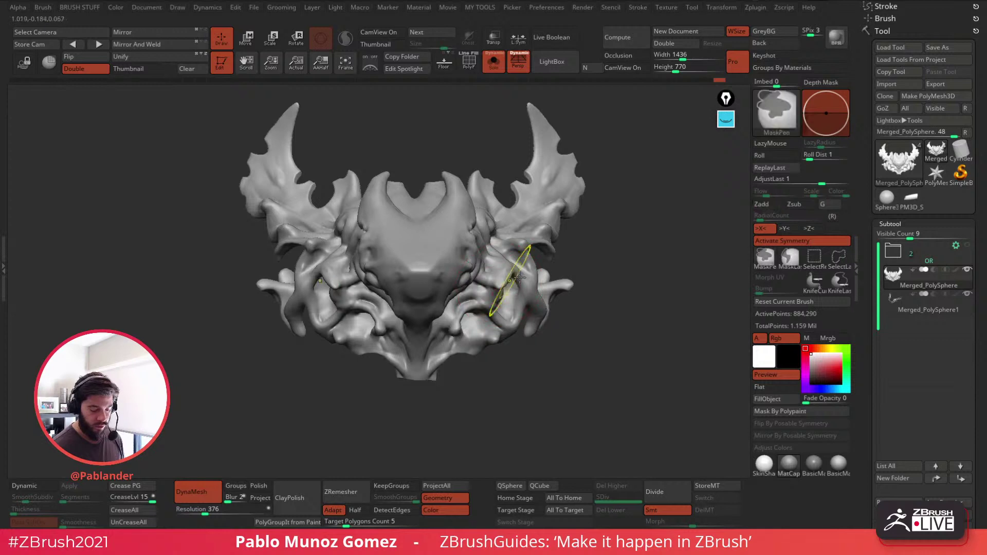
drag(554, 298, 556, 281)
drag(529, 320, 515, 310)
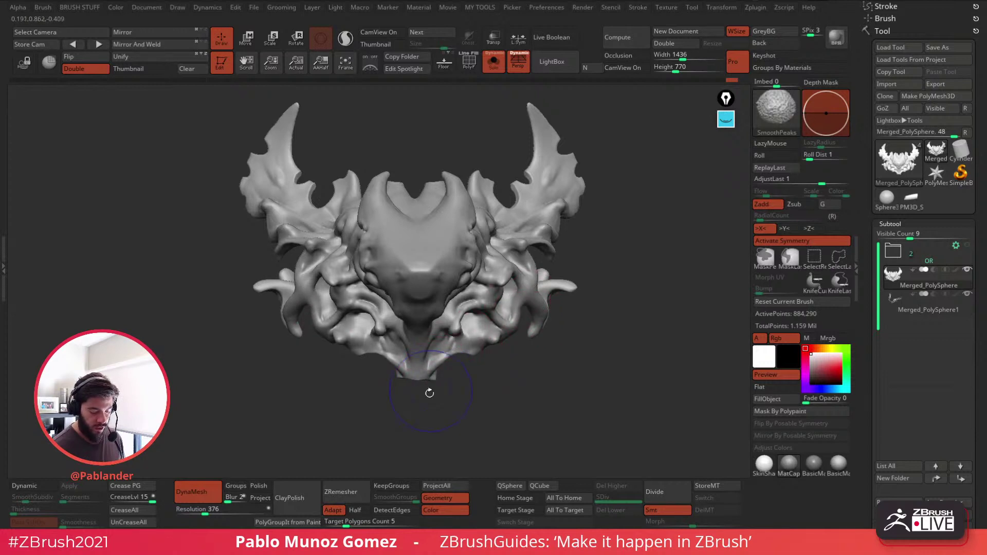
click(149, 45)
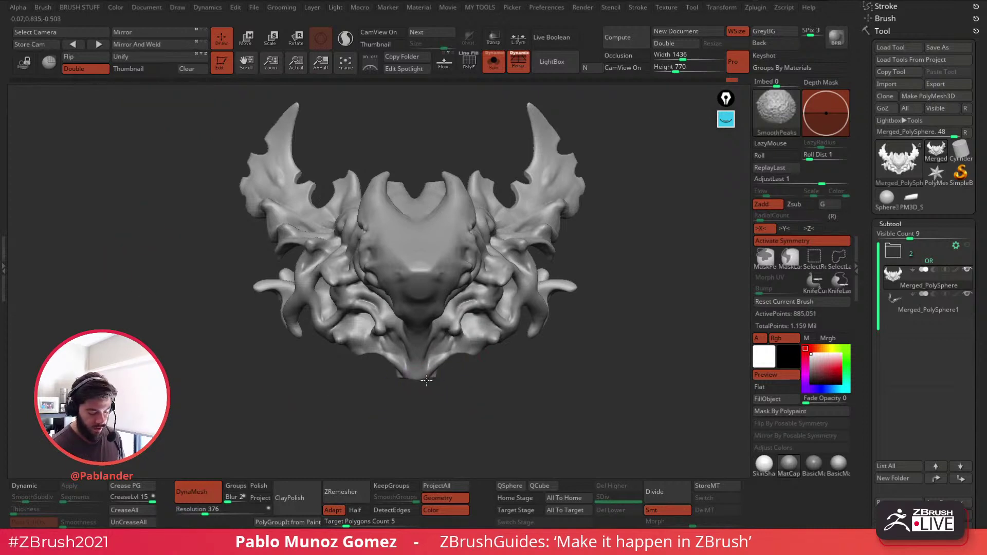
Step: Refine the tips of the large horns and reshape the brow horn and stump points from the side, using AdjustLast
alt+drag(584, 298, 571, 326)
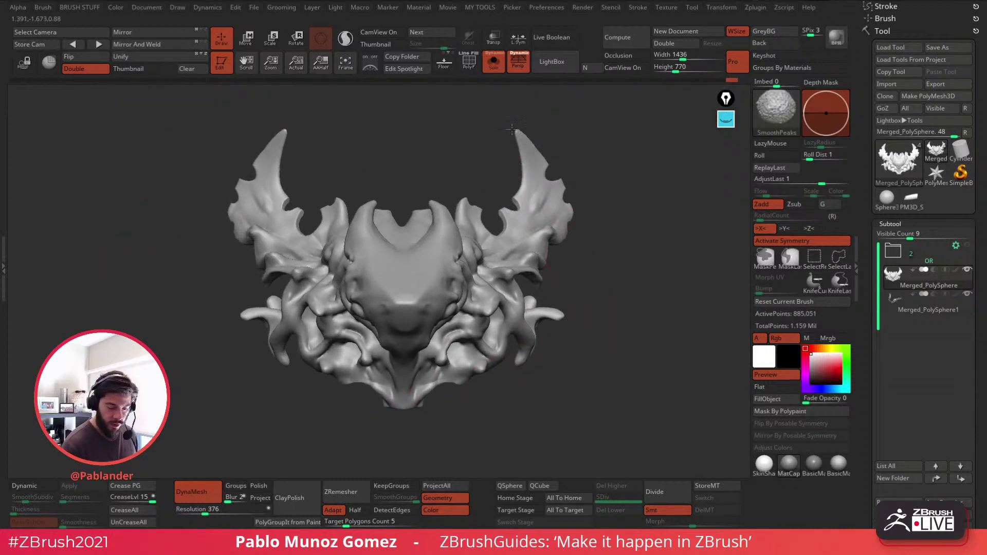
drag(516, 126, 520, 135)
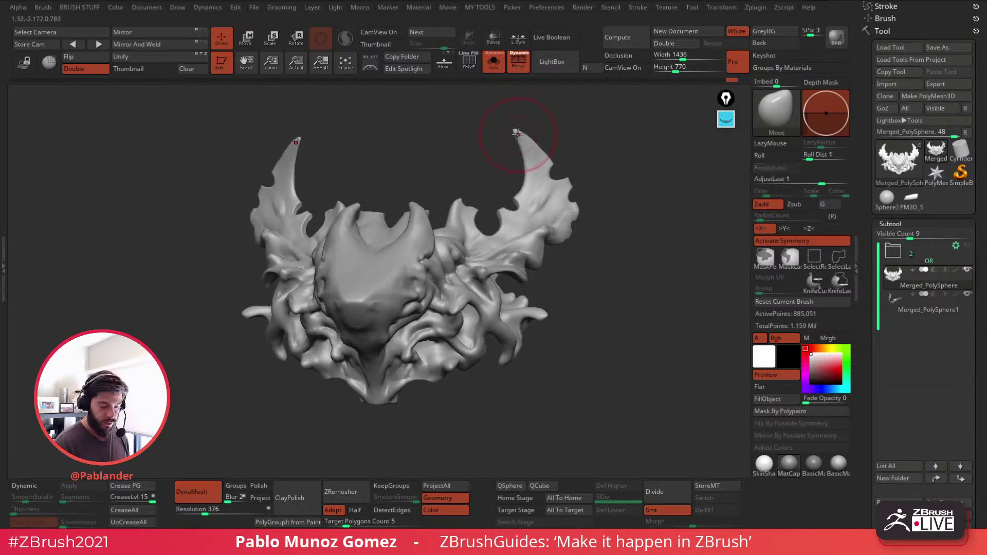
mouse_move(591, 128)
mouse_down()
mouse_move(545, 130)
mouse_move(517, 180)
mouse_up()
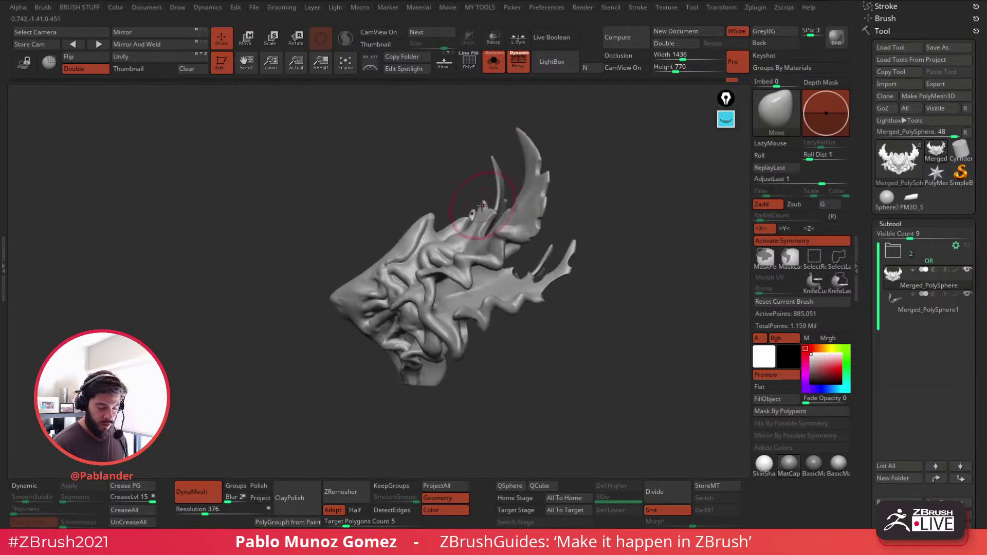
mouse_move(822, 182)
mouse_down()
mouse_move(845, 182)
mouse_move(831, 181)
mouse_up()
drag(437, 221, 445, 218)
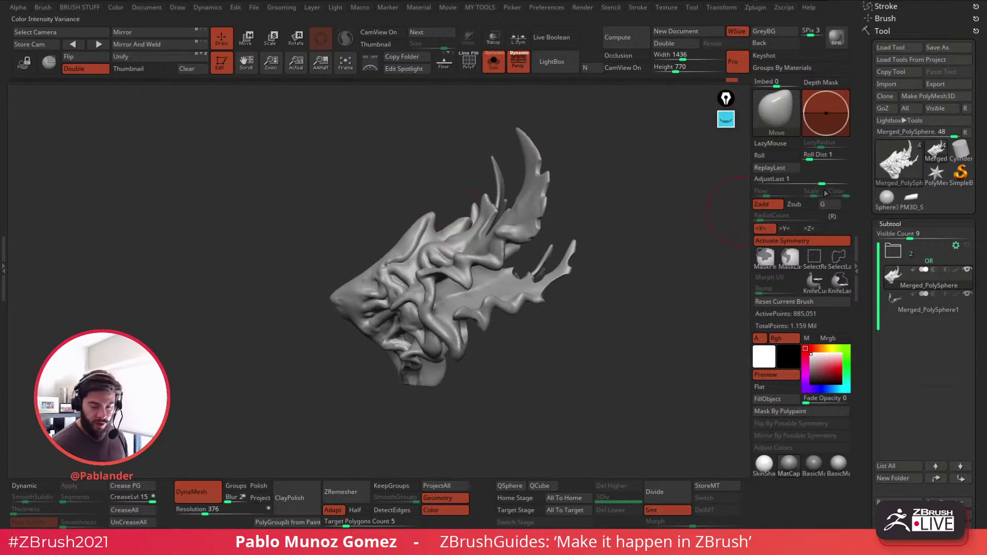
mouse_move(621, 226)
alt+mouse_down()
mouse_move(591, 232)
mouse_move(599, 230)
alt+mouse_up()
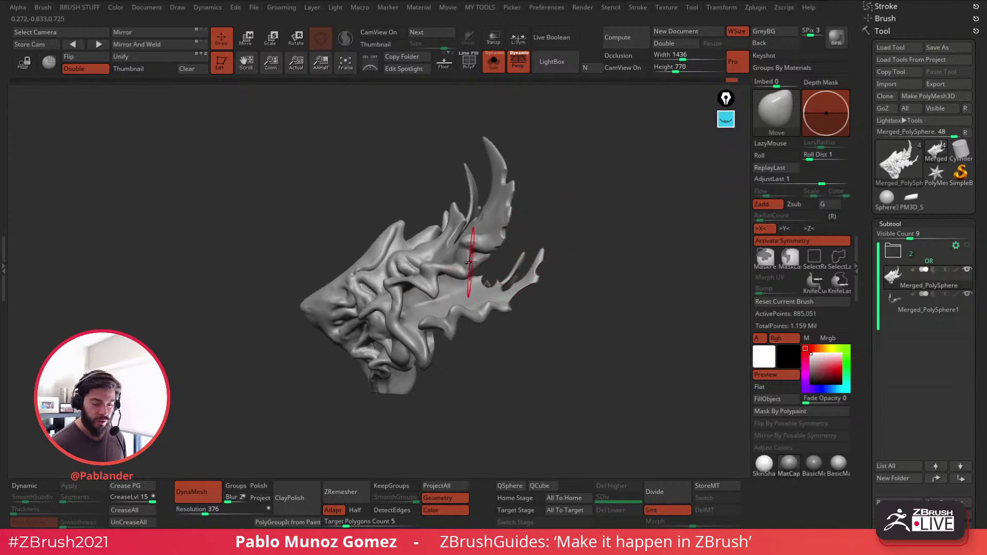
Step: Curve the tips of the lower side horns upward with Move strokes and AdjustLast
drag(541, 251, 538, 242)
drag(822, 183, 834, 181)
drag(533, 261, 538, 259)
drag(821, 182, 833, 180)
mouse_move(539, 249)
mouse_down()
mouse_move(541, 274)
mouse_move(541, 258)
mouse_up()
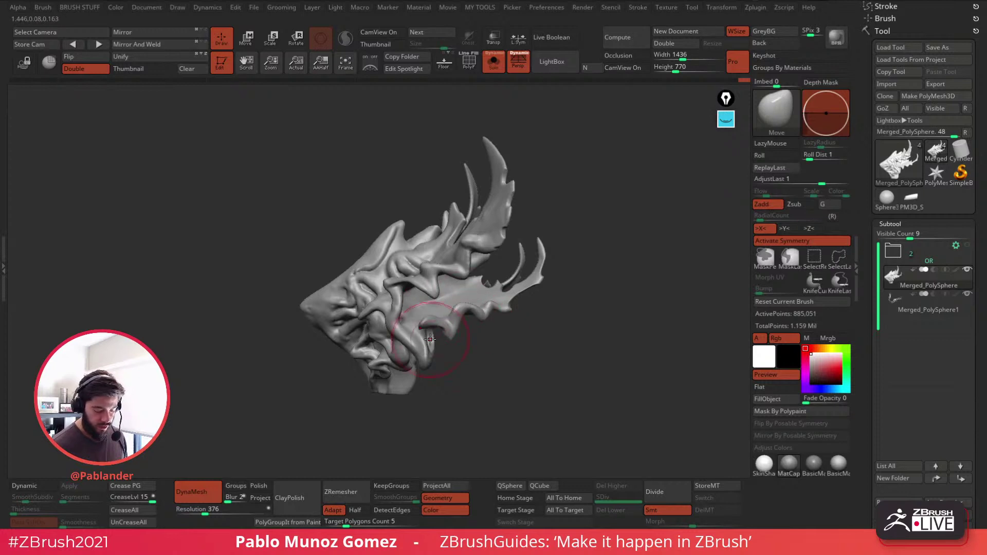
Step: Reshape the curls beneath the cheek and the lower jaw edge with Move strokes, adjusting the draw size
drag(429, 347, 429, 360)
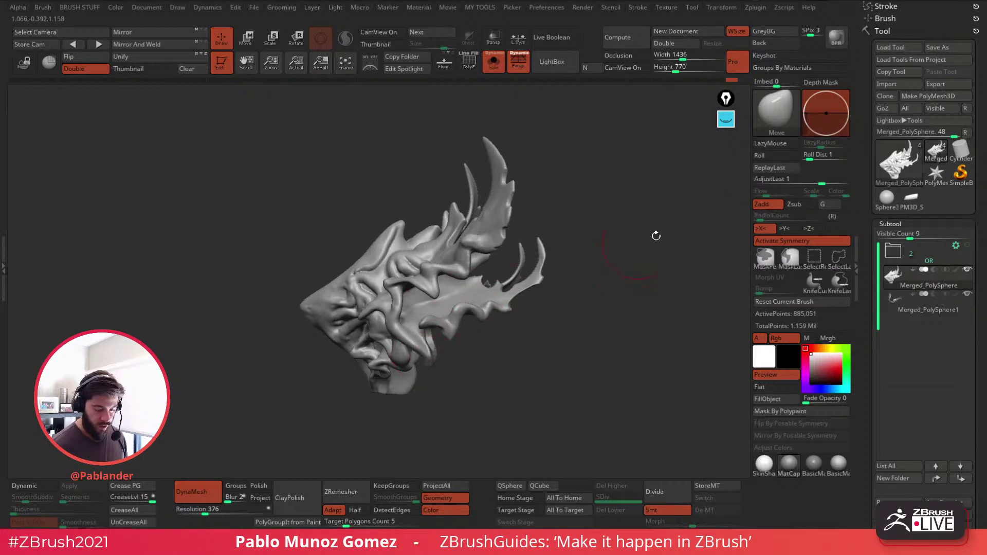
right_drag(417, 339, 422, 340)
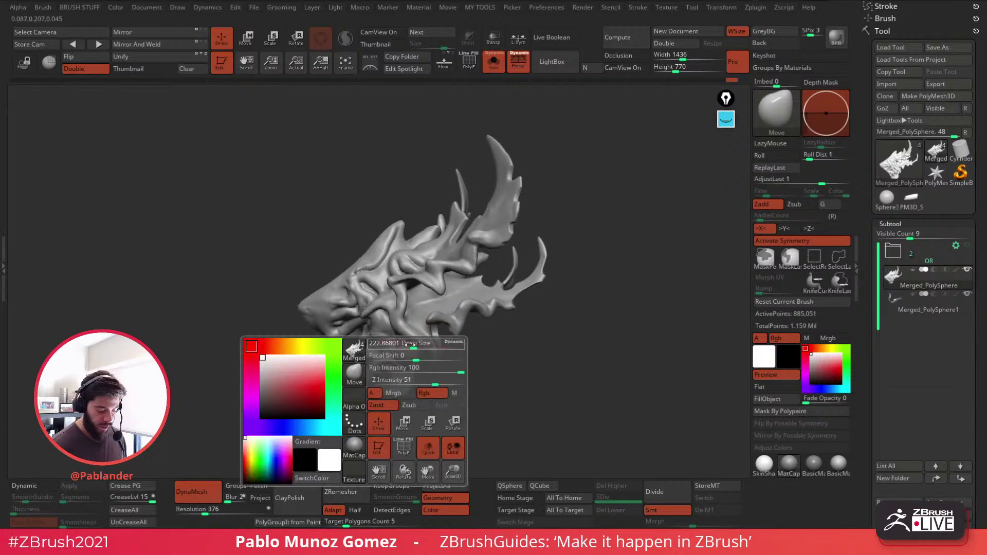
drag(413, 343, 430, 365)
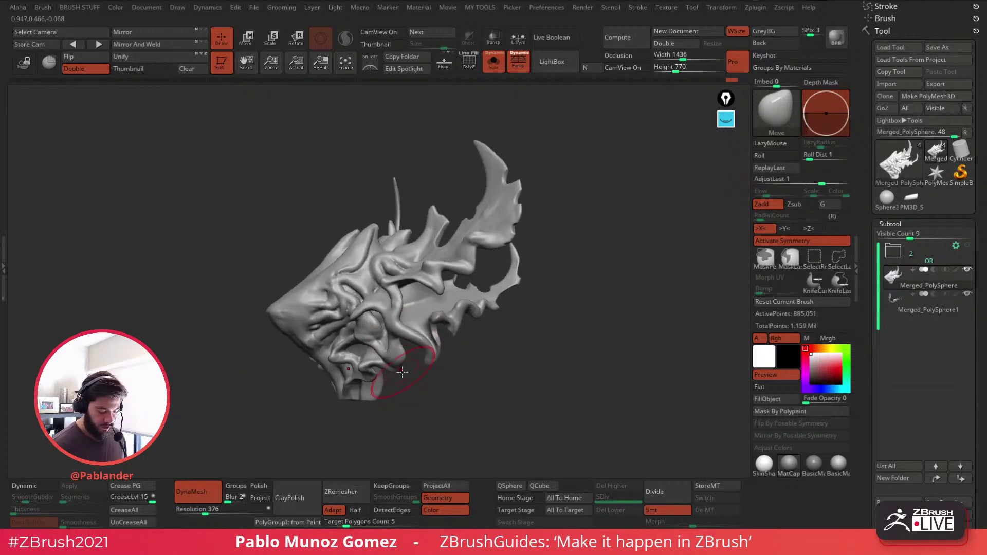
drag(374, 390, 367, 394)
drag(407, 368, 411, 373)
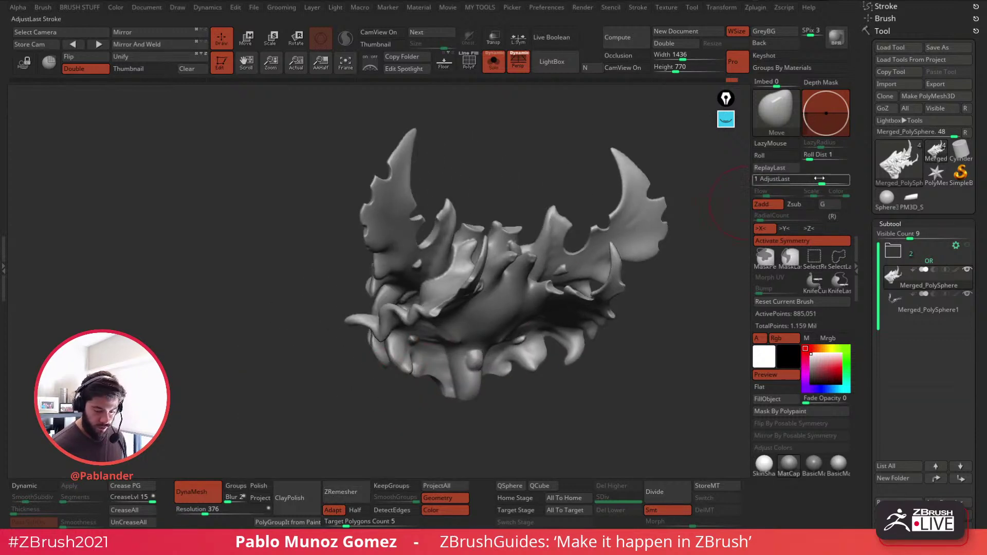
Step: Adjust the points at the back of the head and the large horns' inner edges with Move strokes and AdjustLast
click(791, 180)
right_drag(574, 305, 542, 302)
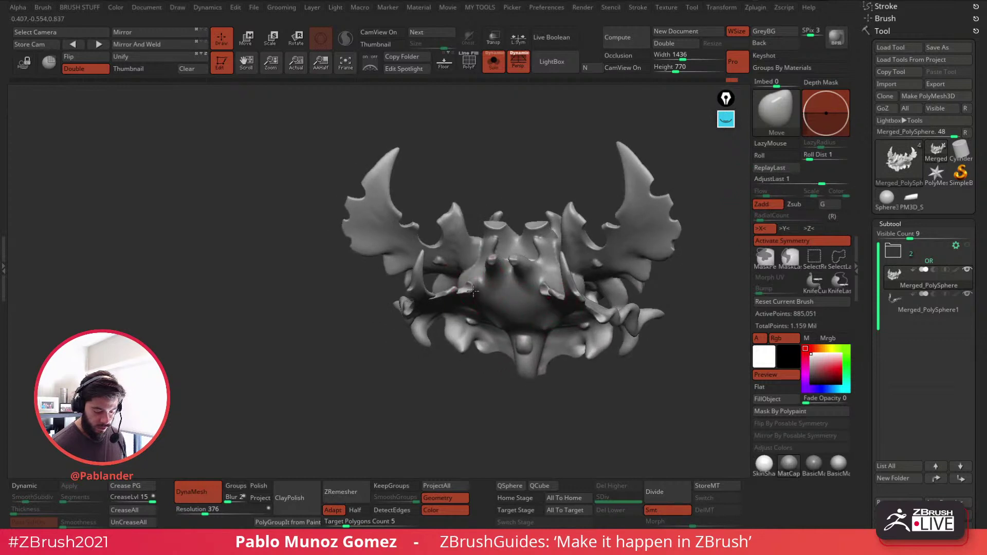
click(776, 180)
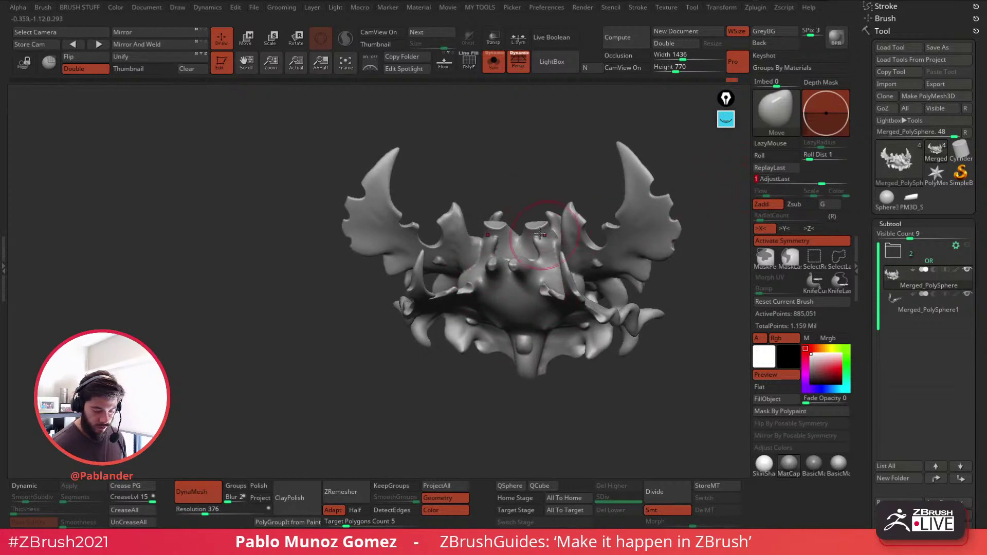
drag(507, 221, 493, 225)
click(773, 180)
right_drag(509, 223, 529, 294)
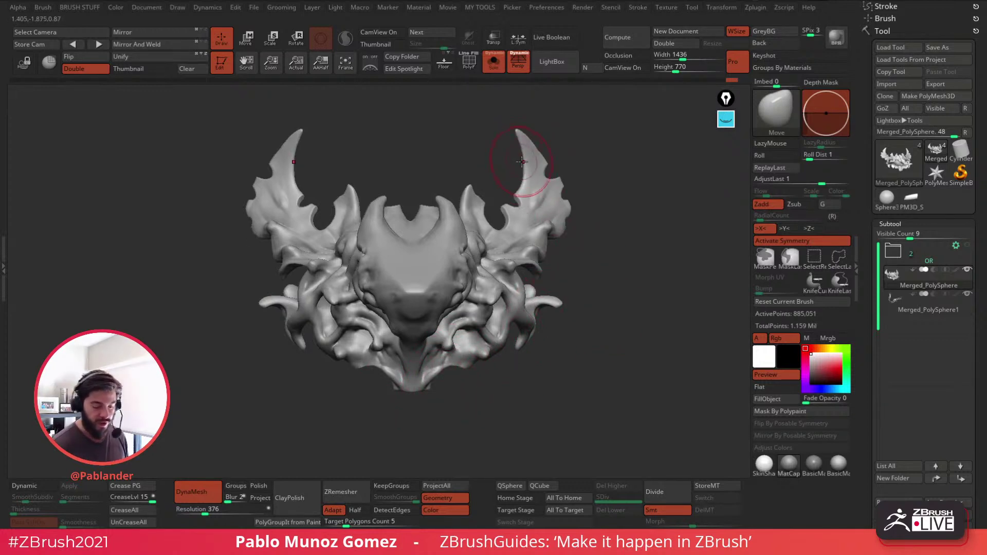
drag(815, 179, 823, 181)
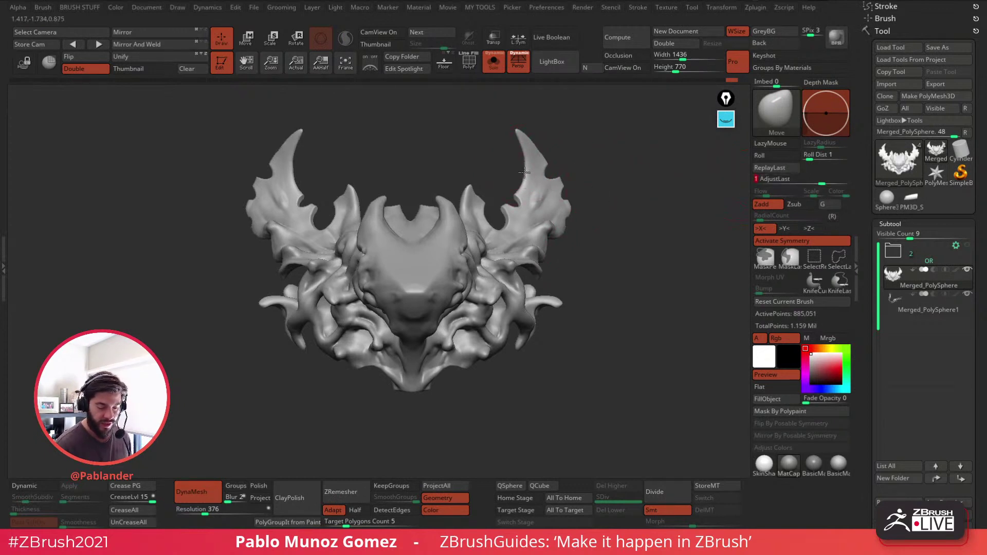
drag(604, 276, 594, 276)
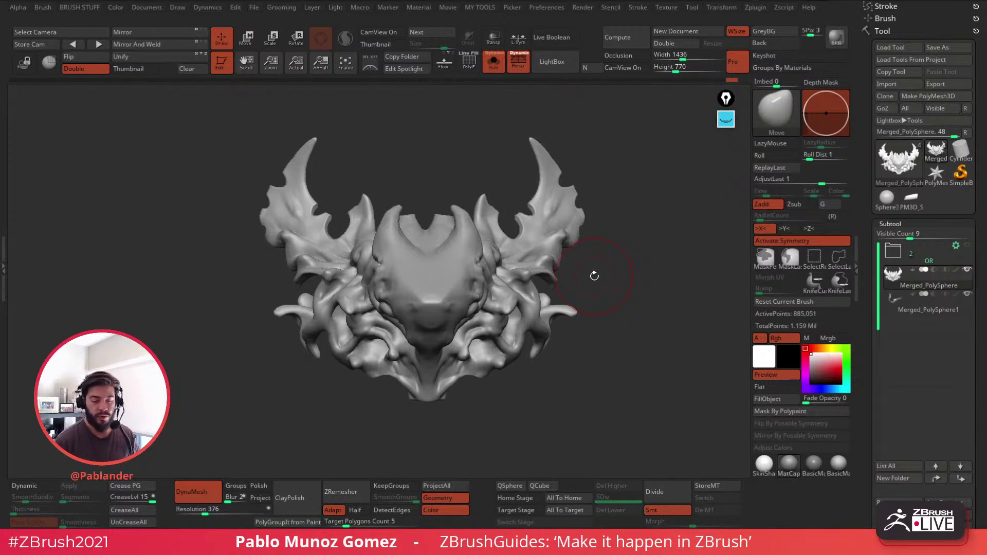
Step: Annotate the screen in yellow with the word "Clip", a line across one large horn, and an arrow towards the line
mouse_move(721, 130)
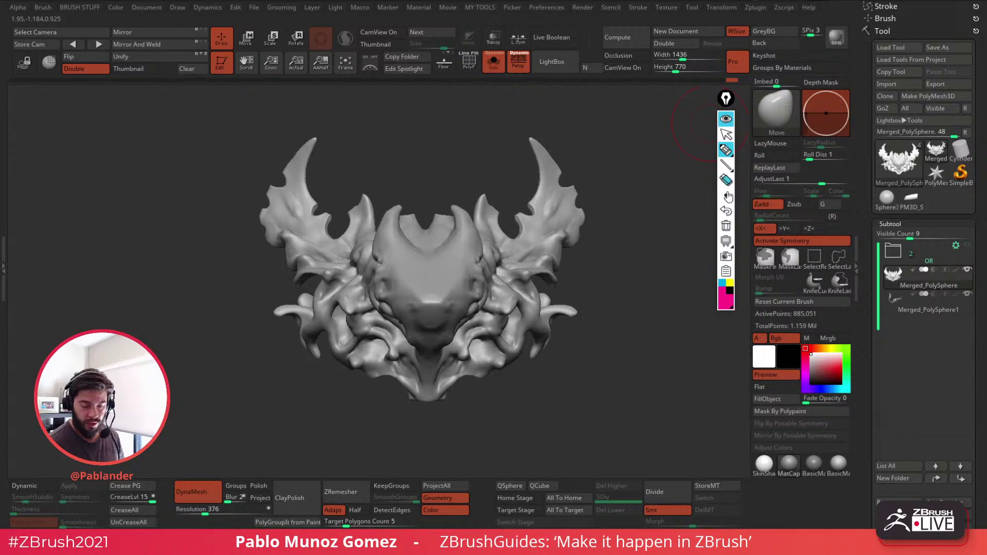
click(728, 287)
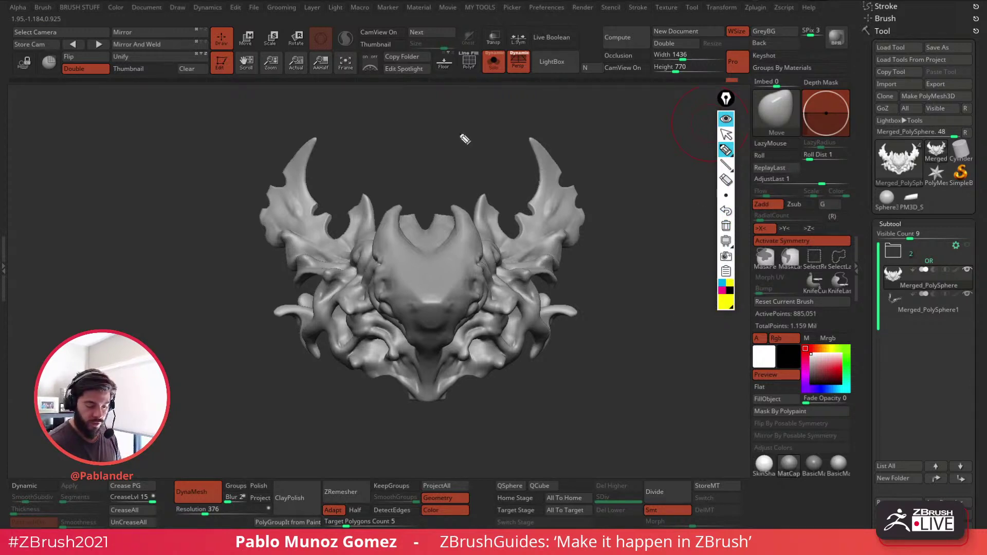
drag(457, 138, 478, 136)
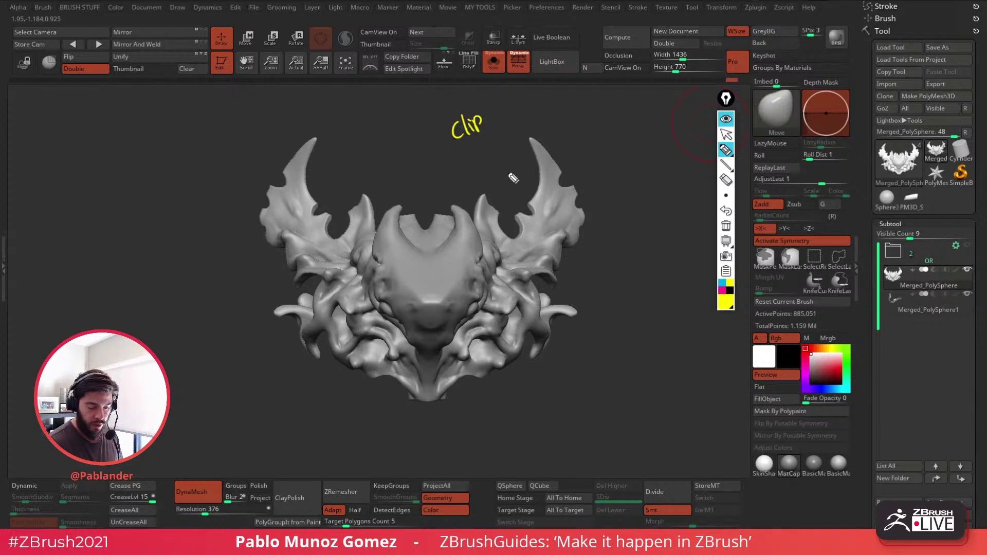
drag(488, 167, 619, 198)
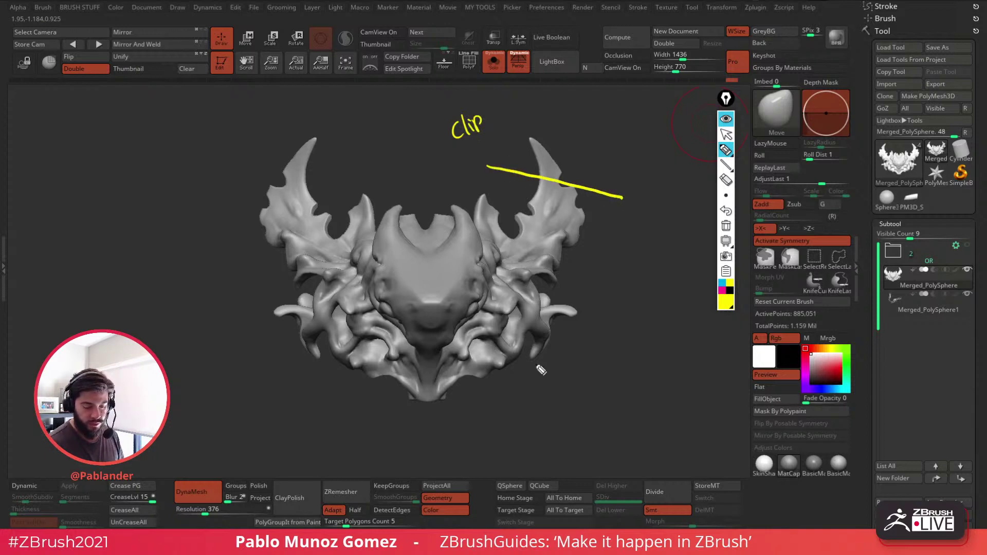
mouse_move(622, 119)
mouse_down()
mouse_move(614, 172)
mouse_move(623, 149)
mouse_up()
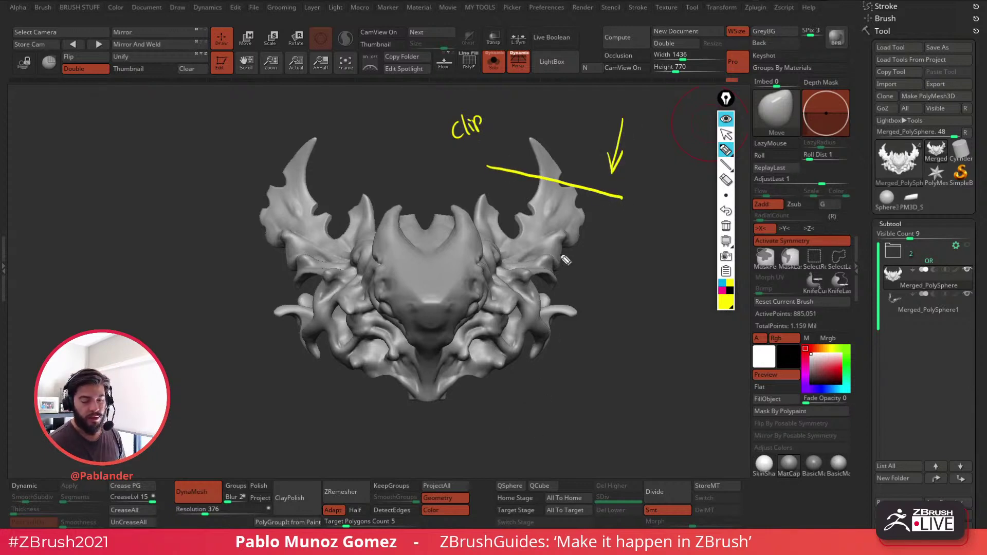
Step: Draw a pink eye and hatching above the clip line and blue projection lines at the horn tip, and erase all annotations
click(721, 291)
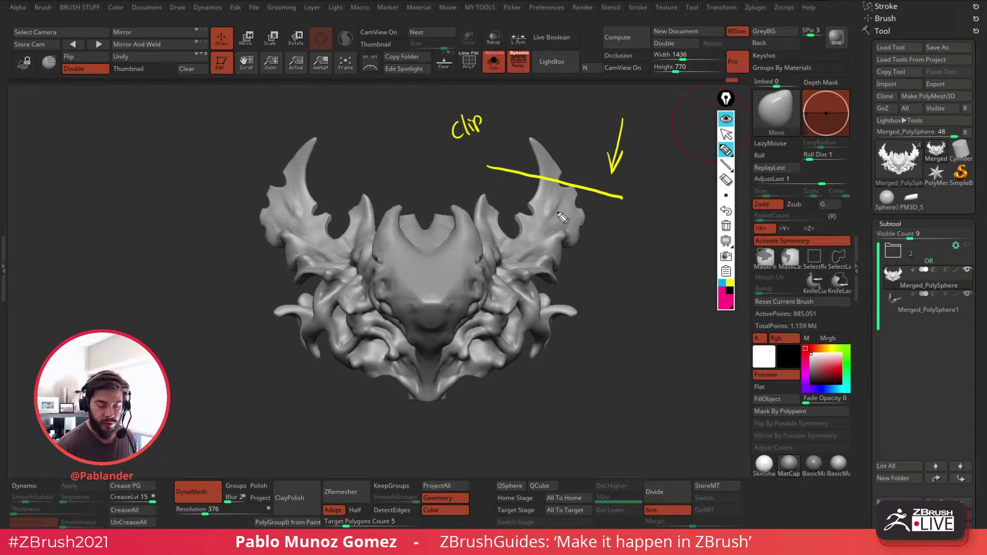
drag(553, 103, 576, 109)
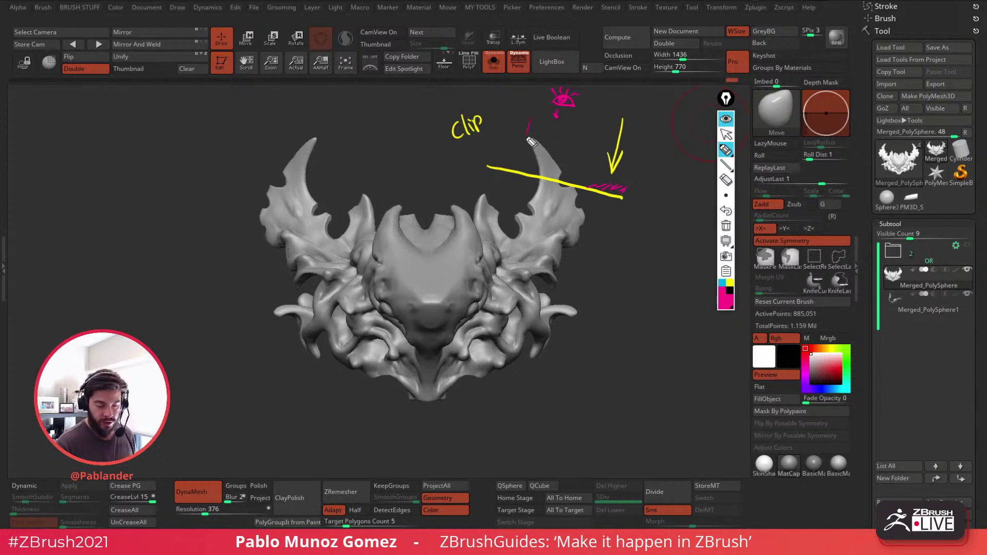
mouse_move(531, 142)
mouse_down()
mouse_move(558, 128)
mouse_move(574, 142)
mouse_move(594, 125)
mouse_move(597, 174)
mouse_up()
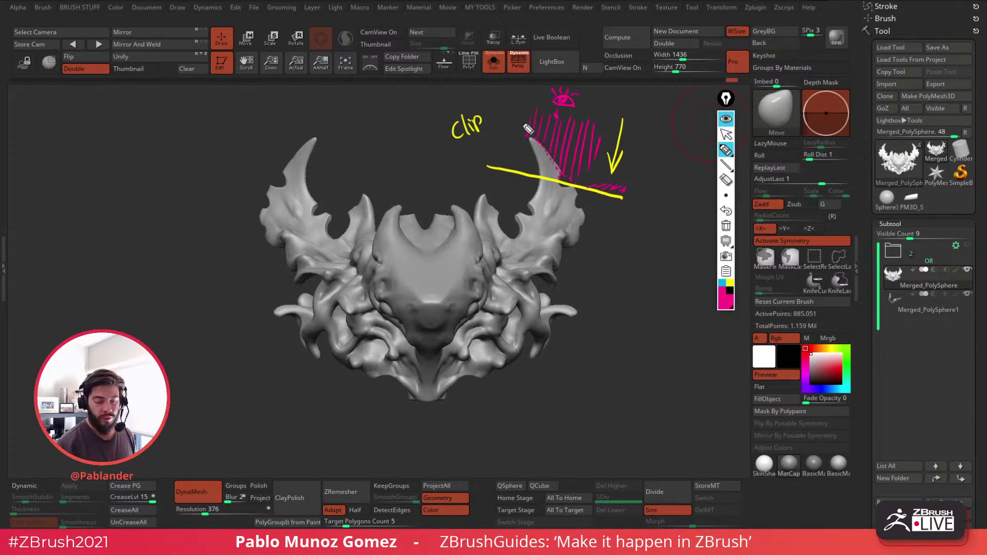
click(722, 283)
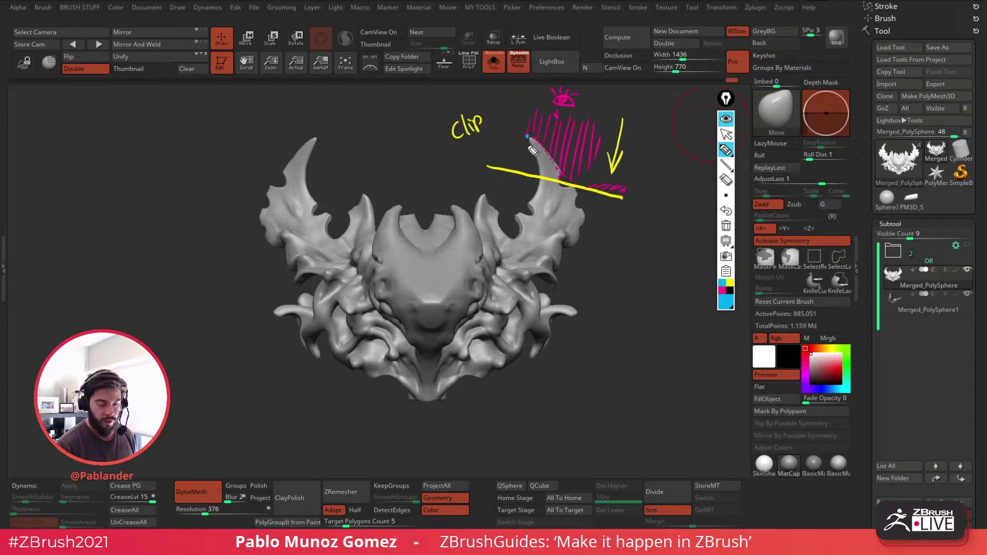
mouse_move(528, 137)
mouse_down()
mouse_move(519, 169)
mouse_move(563, 180)
mouse_up()
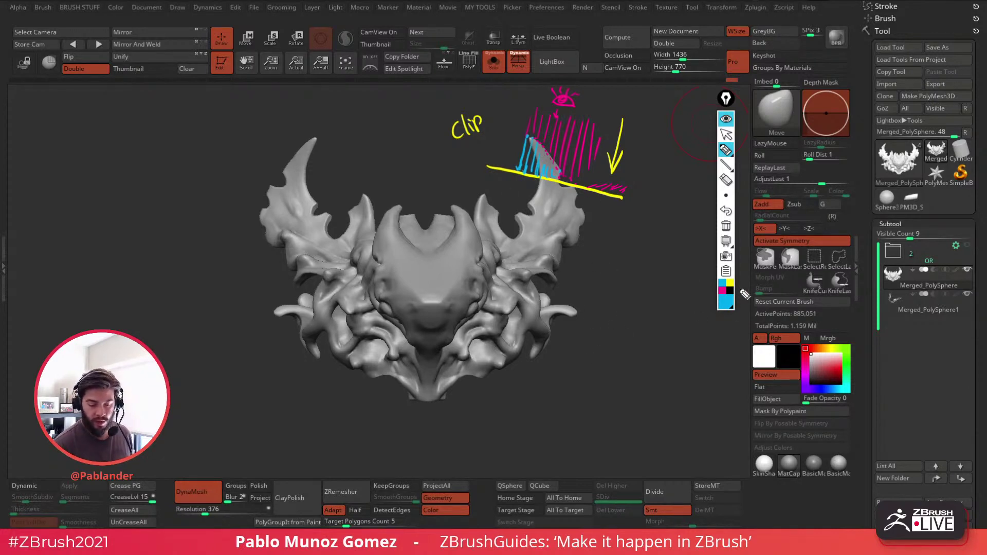
click(726, 226)
Step: Mark the horn tip and a cut line in green, add blue lines down to it, and clear and hide the annotations
click(725, 301)
click(779, 201)
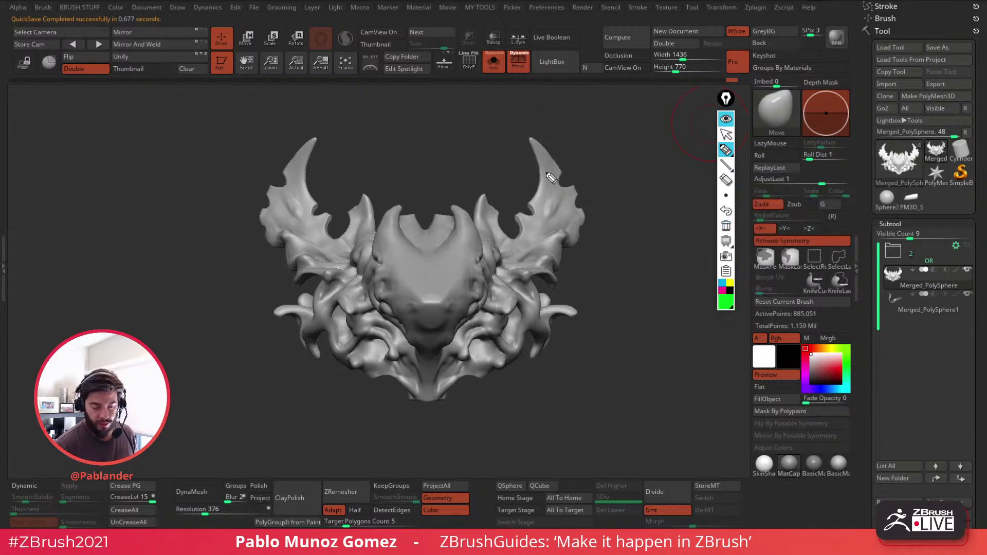
mouse_move(534, 168)
mouse_down()
mouse_move(597, 180)
mouse_move(468, 153)
mouse_move(538, 139)
mouse_move(560, 169)
mouse_up()
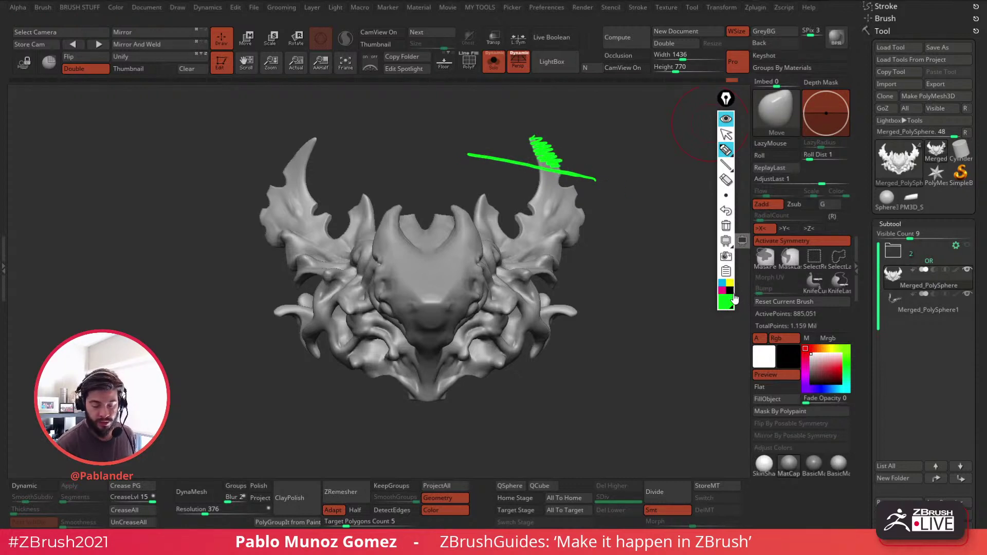
click(722, 283)
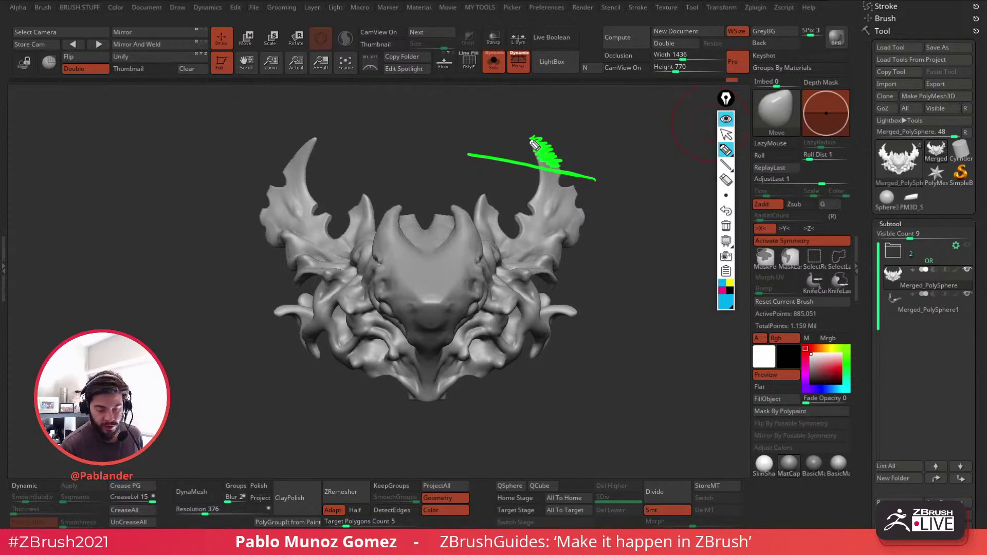
mouse_move(535, 145)
mouse_down()
mouse_move(529, 162)
mouse_move(546, 177)
mouse_up()
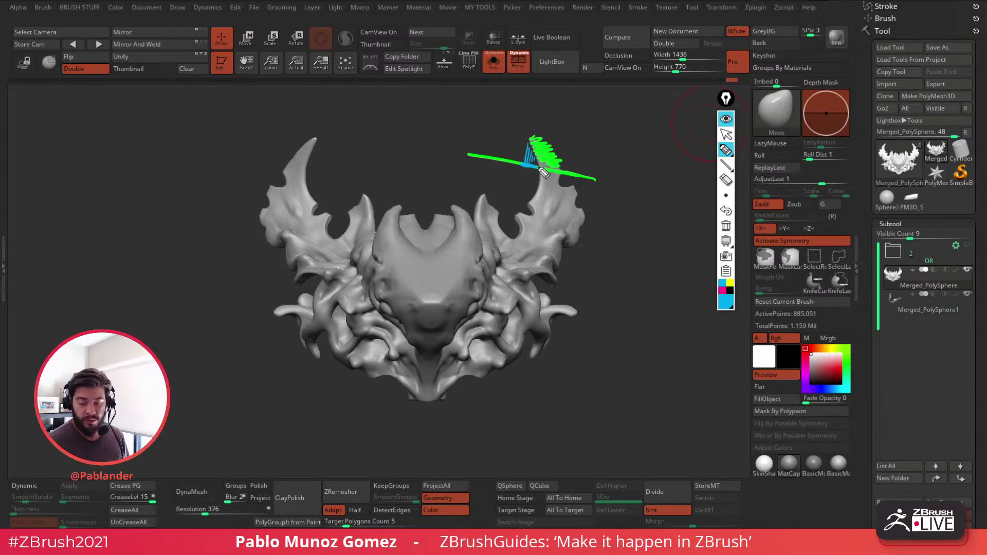
click(726, 226)
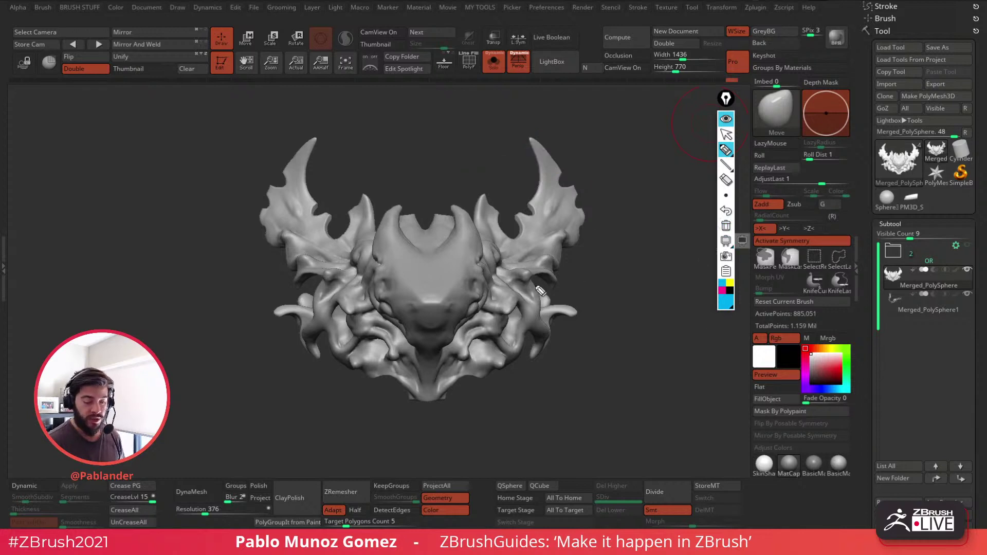
click(726, 119)
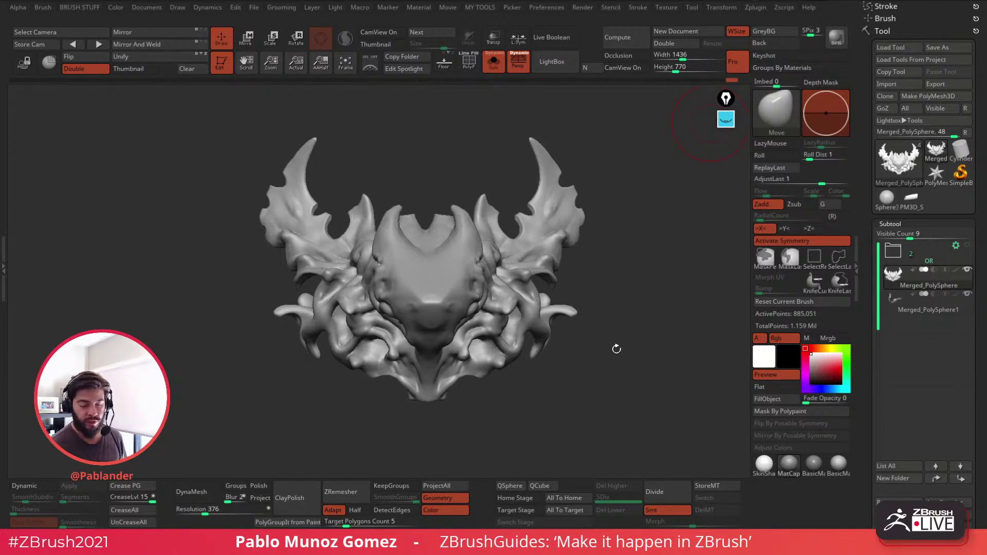
Step: Select the subtool with the thin strands beside the head and subdivide it twice
drag(615, 349, 613, 352)
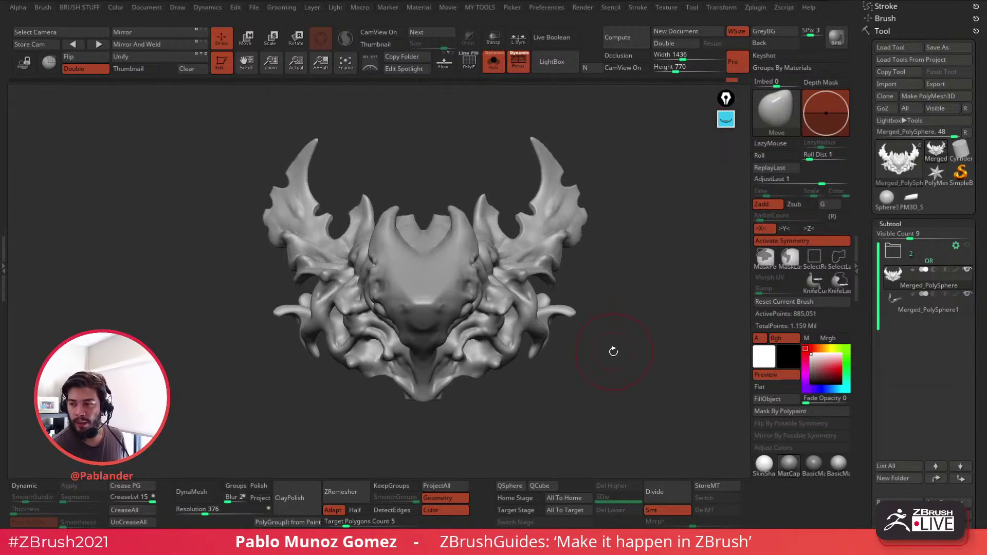
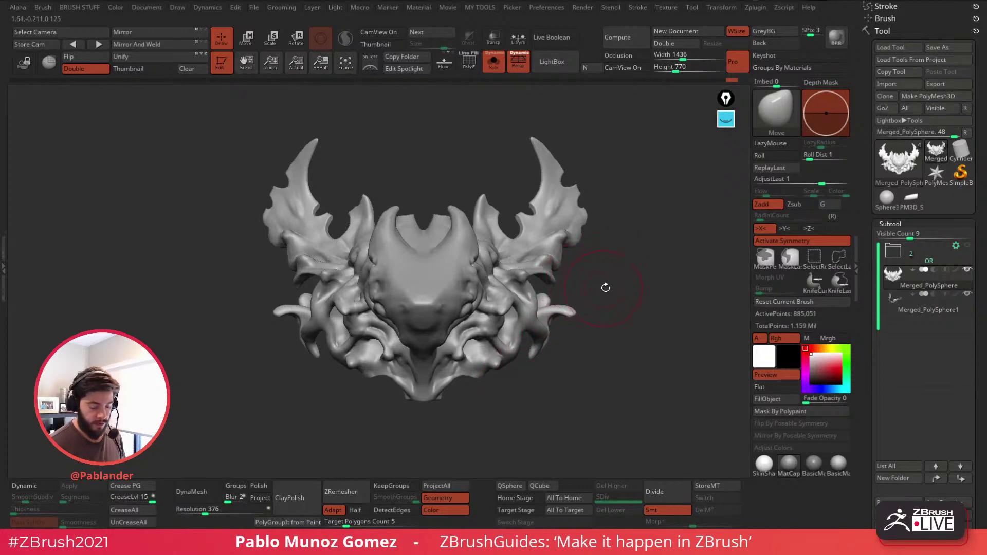
mouse_move(606, 285)
mouse_down()
mouse_move(578, 270)
mouse_move(483, 100)
mouse_up()
mouse_move(467, 174)
alt+right_down()
mouse_move(457, 252)
mouse_move(532, 262)
mouse_move(545, 275)
alt+right_up()
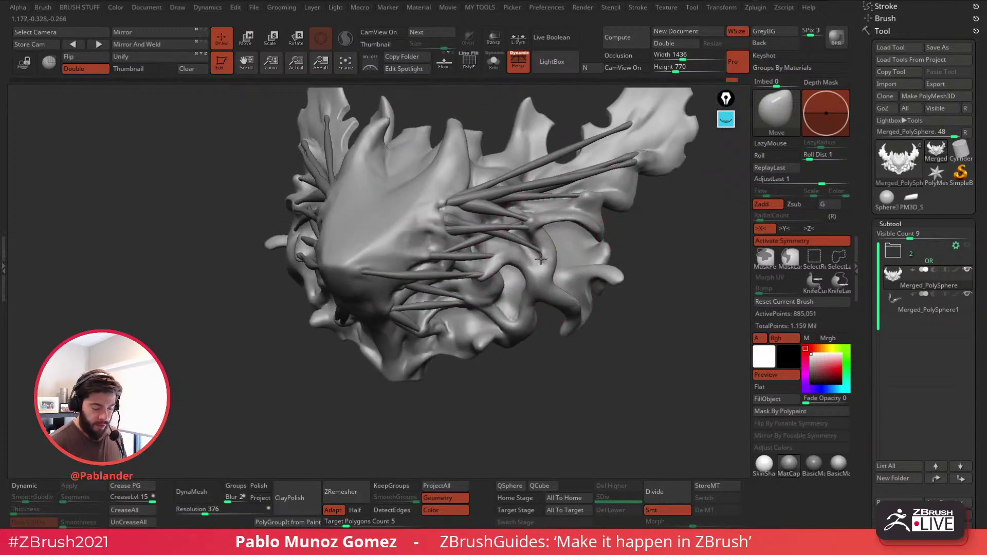
alt+right_drag(498, 212, 493, 232)
alt+click(493, 233)
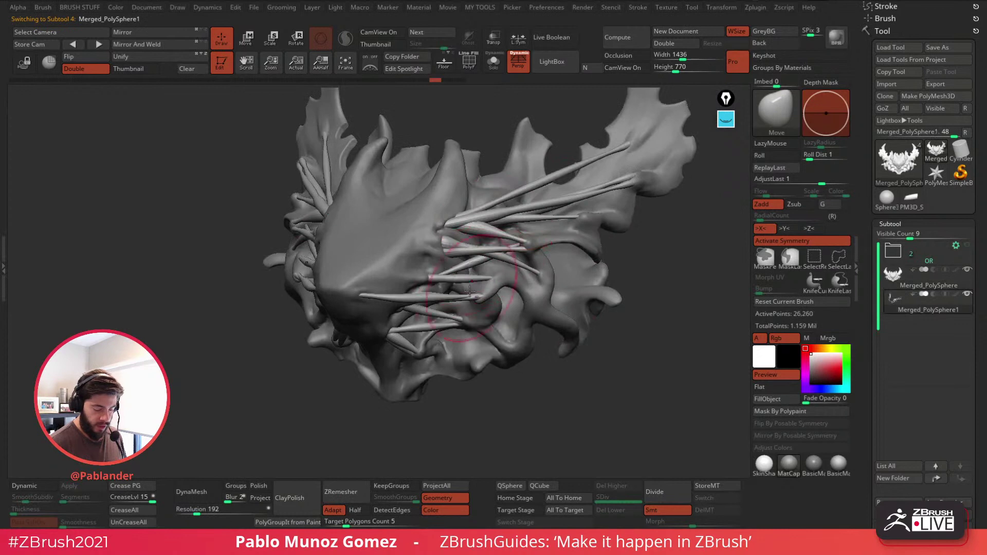
click(665, 492)
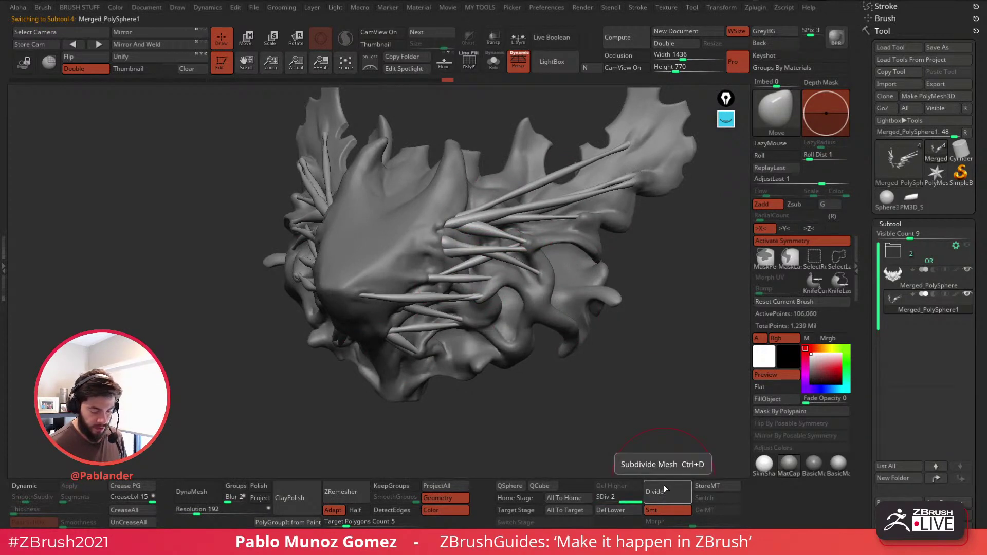
click(665, 489)
right_drag(599, 275, 537, 231)
mouse_move(482, 283)
right_down()
mouse_move(551, 336)
mouse_move(600, 303)
right_up()
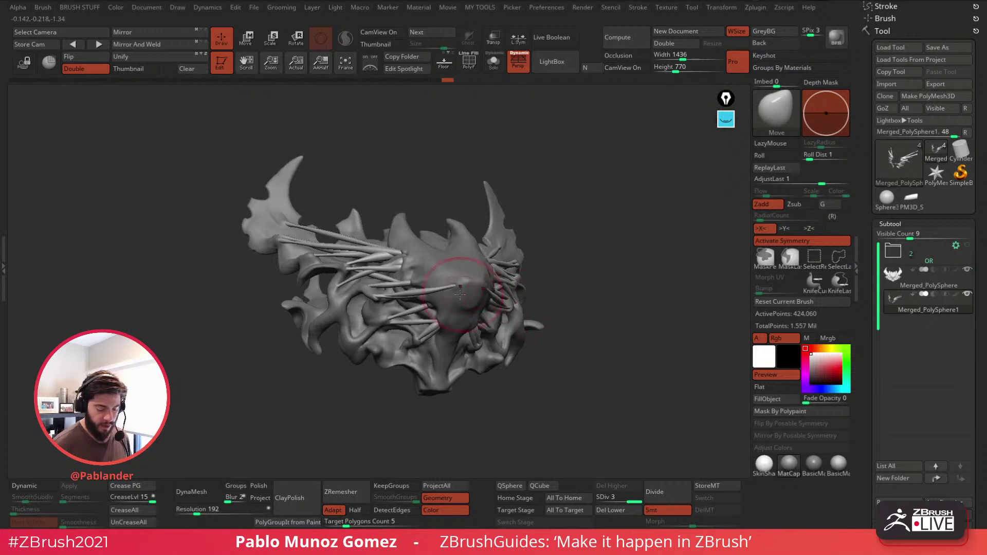
mouse_move(462, 290)
right_down()
mouse_move(491, 319)
mouse_move(439, 339)
mouse_move(496, 324)
mouse_move(521, 302)
mouse_move(507, 290)
right_up()
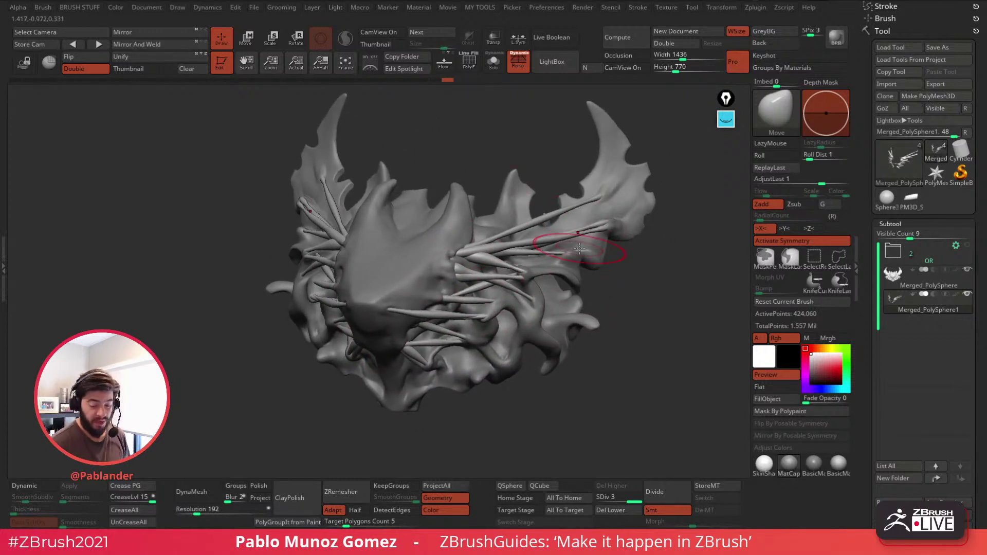
mouse_move(611, 256)
right_down()
mouse_move(650, 220)
mouse_move(607, 226)
right_up()
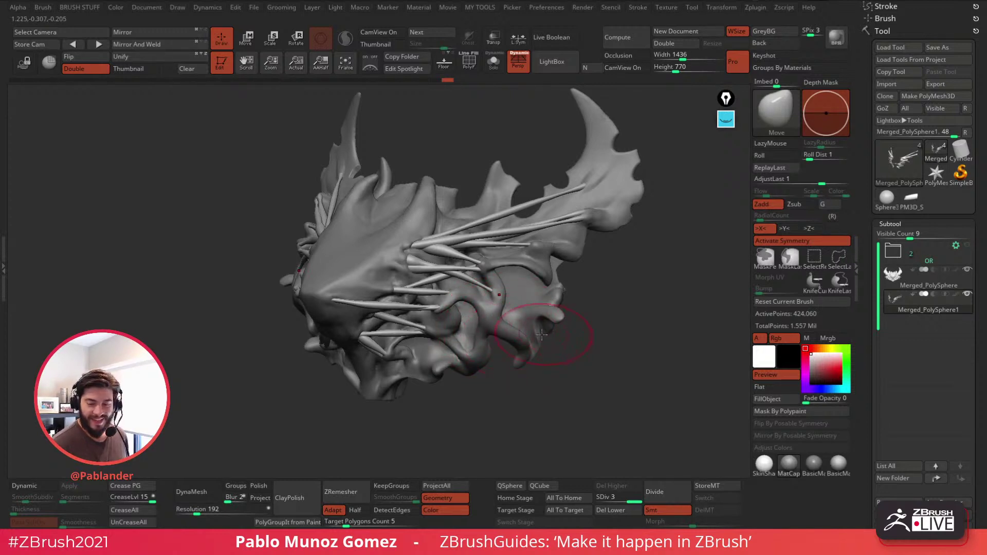
Step: Switch the active tool to the Cylinder3D primitive
drag(630, 310, 548, 288)
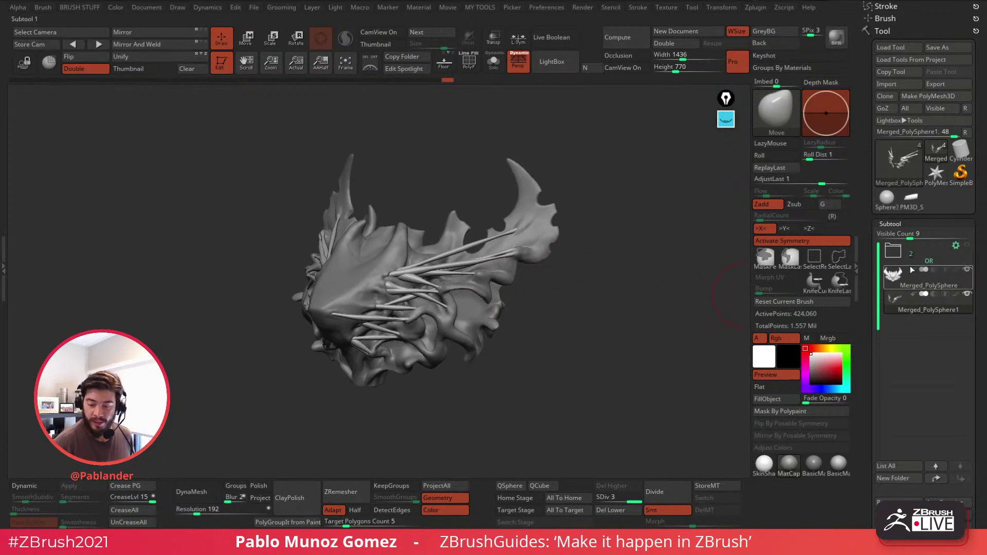
click(960, 150)
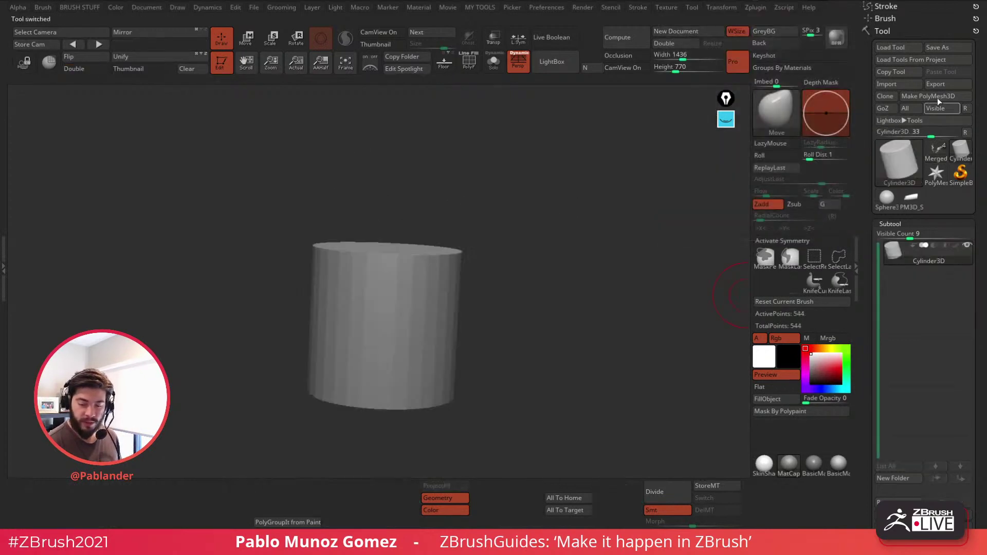
Step: Convert the cylinder to a PolyMesh3D, face its circular cap with perspective off, and activate the Move gizmo
drag(596, 293, 522, 263)
click(249, 40)
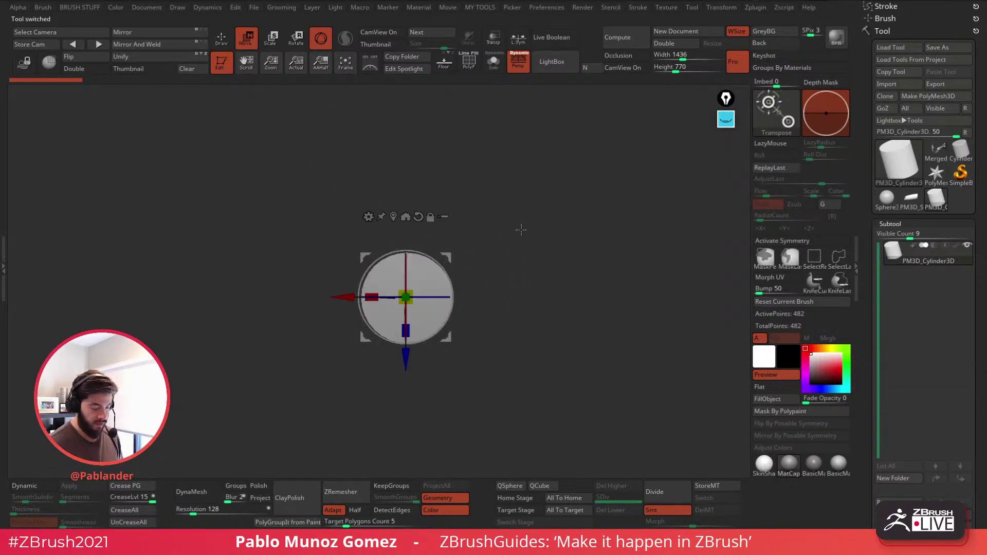
click(518, 63)
alt+drag(513, 269, 410, 318)
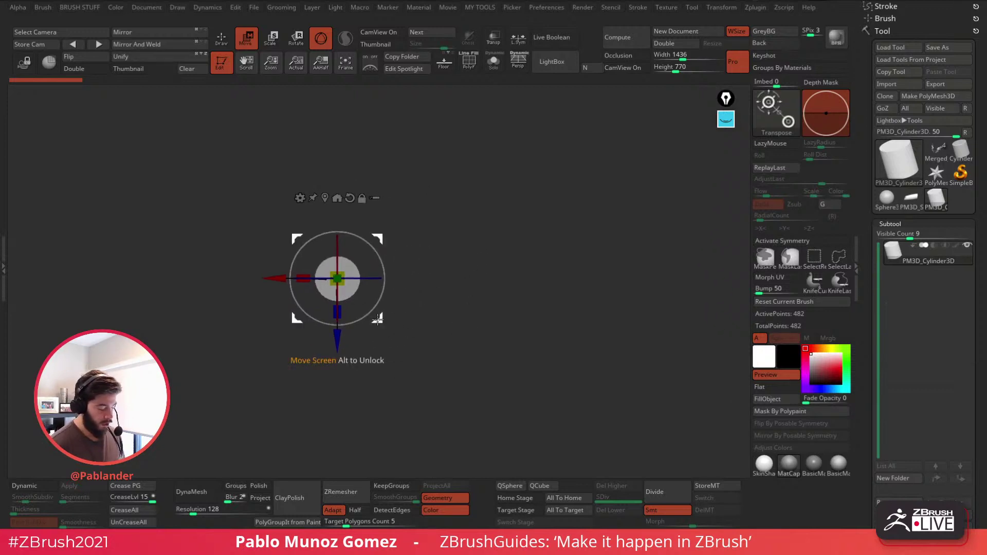
Step: Duplicate the cylinder with the gizmo and scale the copies to make eleven scattered cylinders of different diameters
key(ctrl)
ctrl+drag(377, 319, 433, 289)
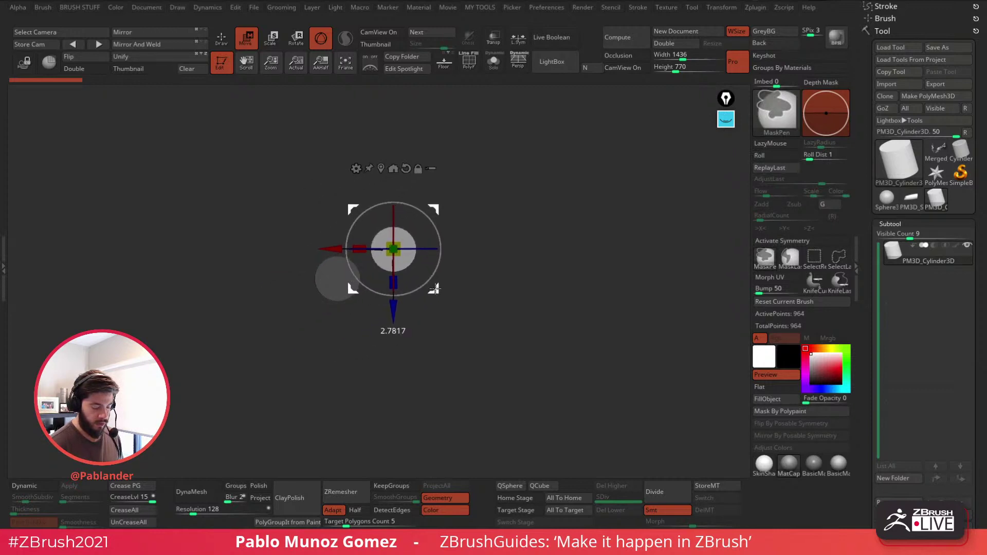
mouse_move(398, 242)
mouse_down()
mouse_move(443, 206)
mouse_move(519, 234)
mouse_move(587, 227)
mouse_move(638, 205)
mouse_up()
drag(606, 237, 596, 245)
ctrl+drag(639, 203, 543, 188)
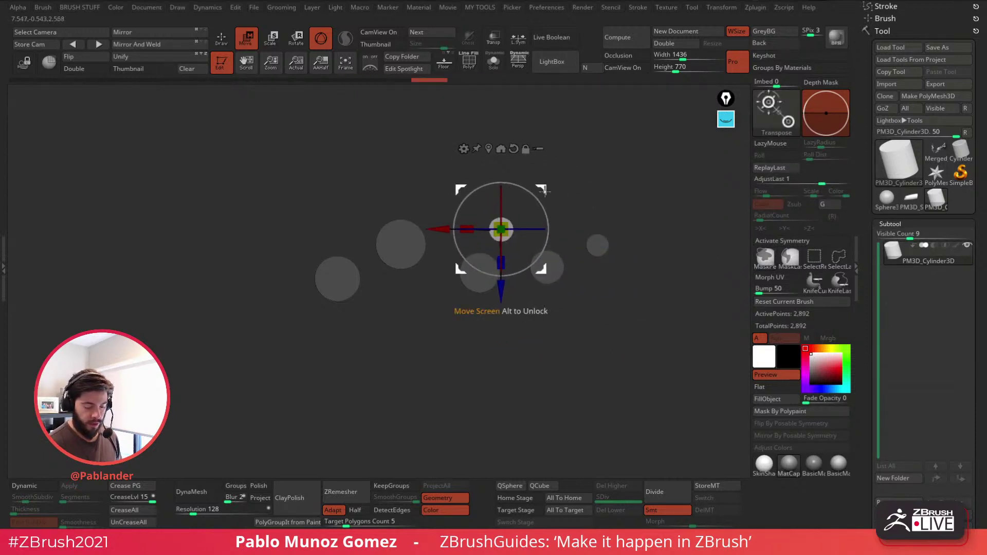
ctrl+drag(509, 220, 670, 295)
drag(708, 330, 698, 322)
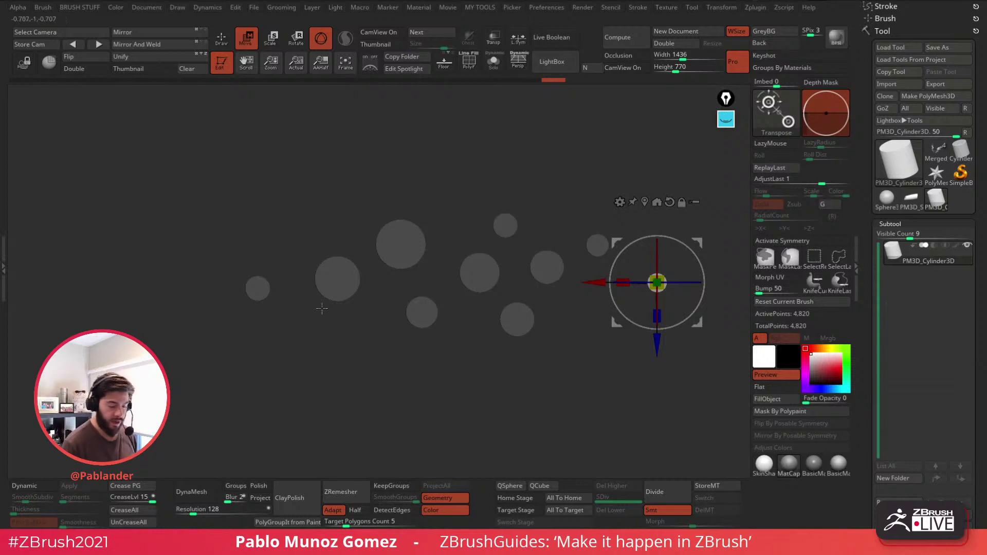
mouse_move(699, 242)
ctrl+mouse_down()
mouse_move(489, 252)
mouse_move(211, 208)
mouse_move(248, 212)
ctrl+mouse_up()
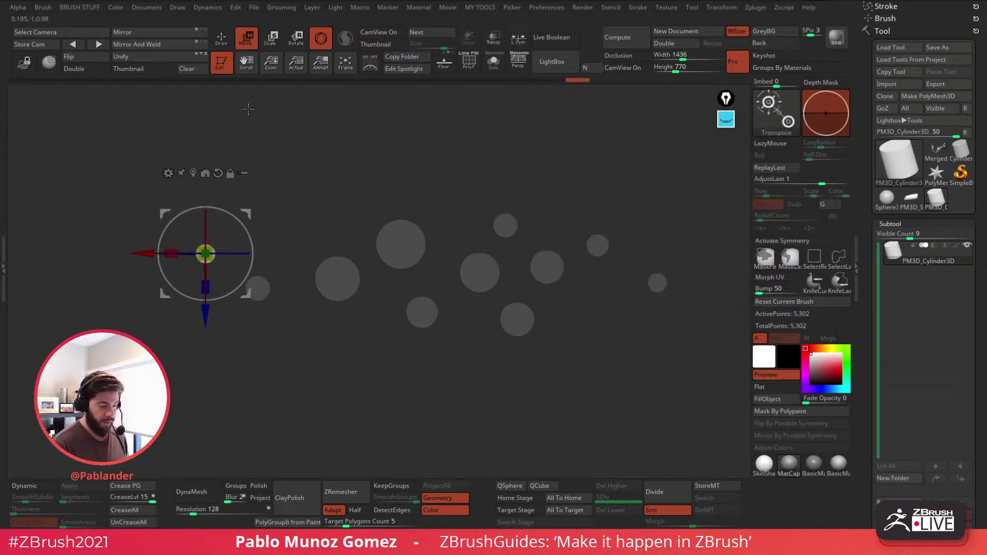
Step: Clear the mask and stretch all the cylinders along their height to roughly two and a half times their length
key(q)
ctrl+drag(284, 181, 340, 267)
mouse_move(498, 346)
alt+mouse_down()
mouse_move(456, 329)
mouse_move(439, 227)
alt+mouse_up()
alt+drag(386, 305, 467, 317)
key(w)
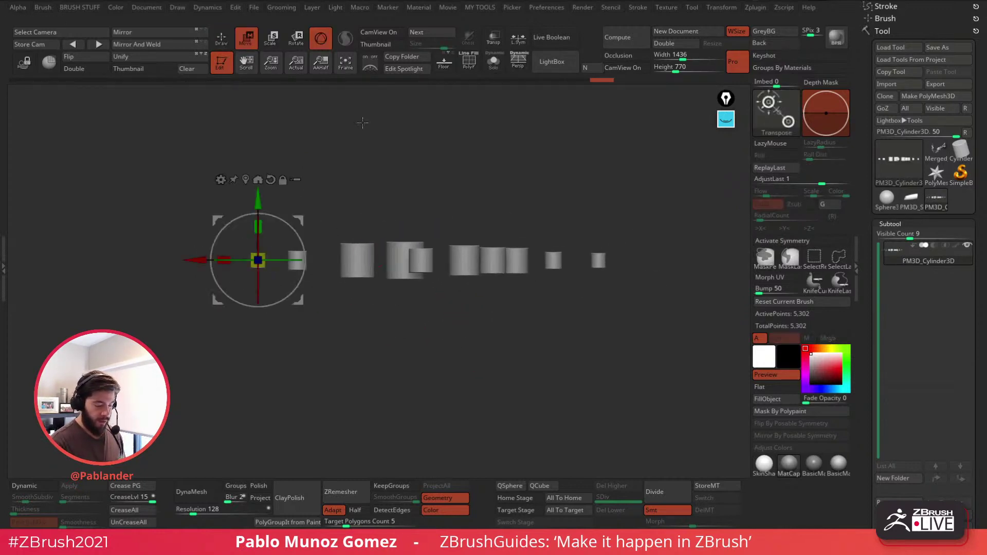
drag(259, 226, 274, 89)
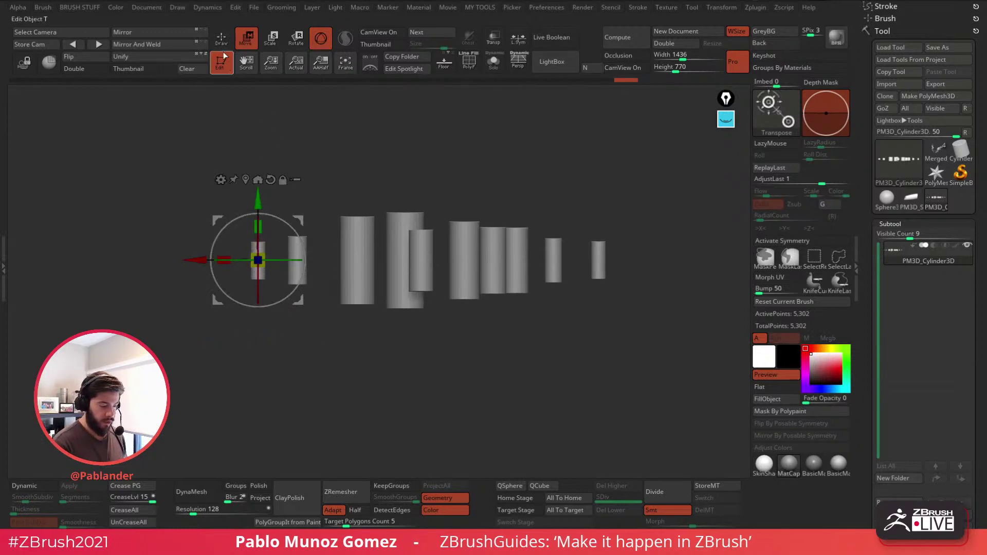
Step: Slice off both ends of all the cylinders with straight horizontal KnifeCurve cuts, making their caps level
key(q)
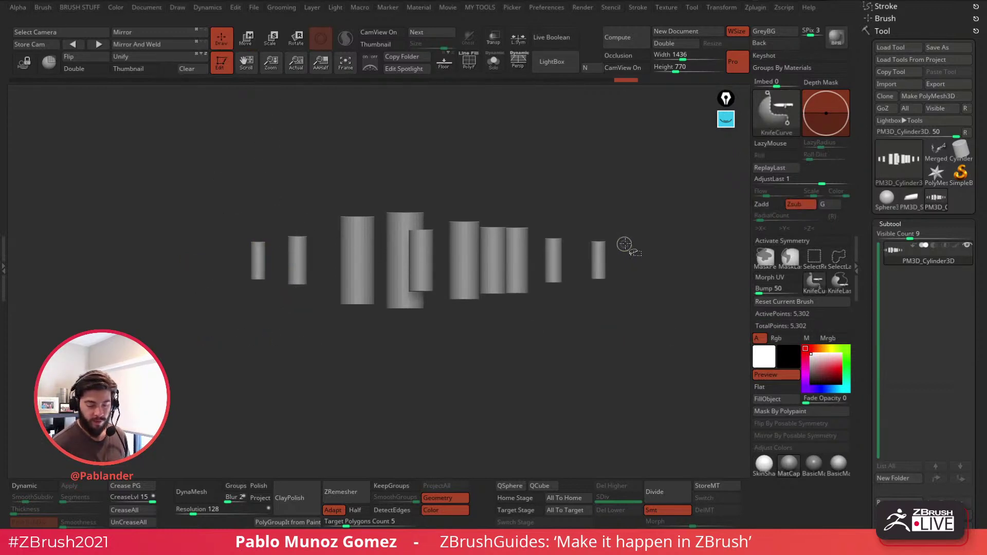
ctrl+shift+drag(633, 247, 208, 247)
key(ctrl+z)
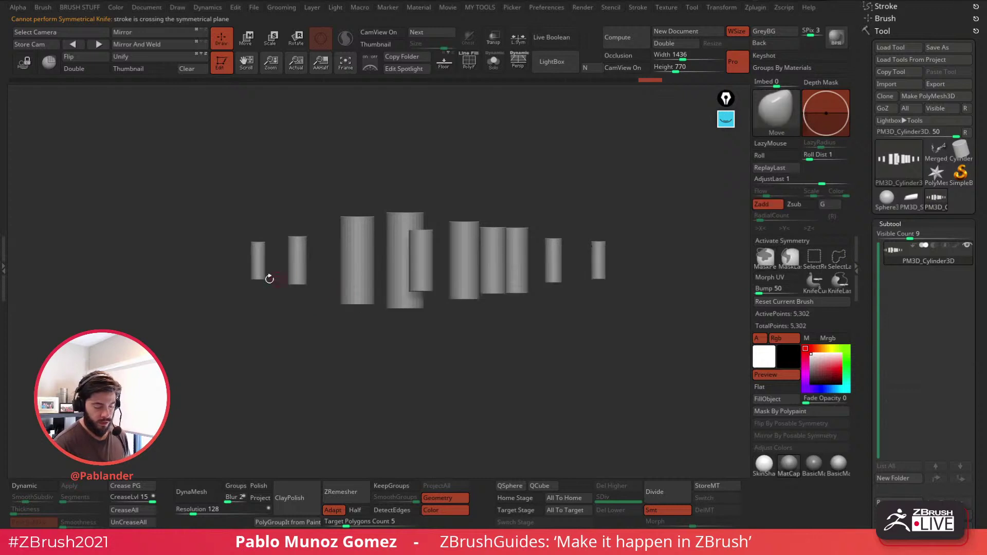
ctrl+shift+drag(585, 274, 165, 288)
ctrl+shift+drag(232, 250, 689, 252)
Step: Turn on the polyframe display and isolate the polygroup of the cylinders' flat caps
drag(465, 222, 493, 370)
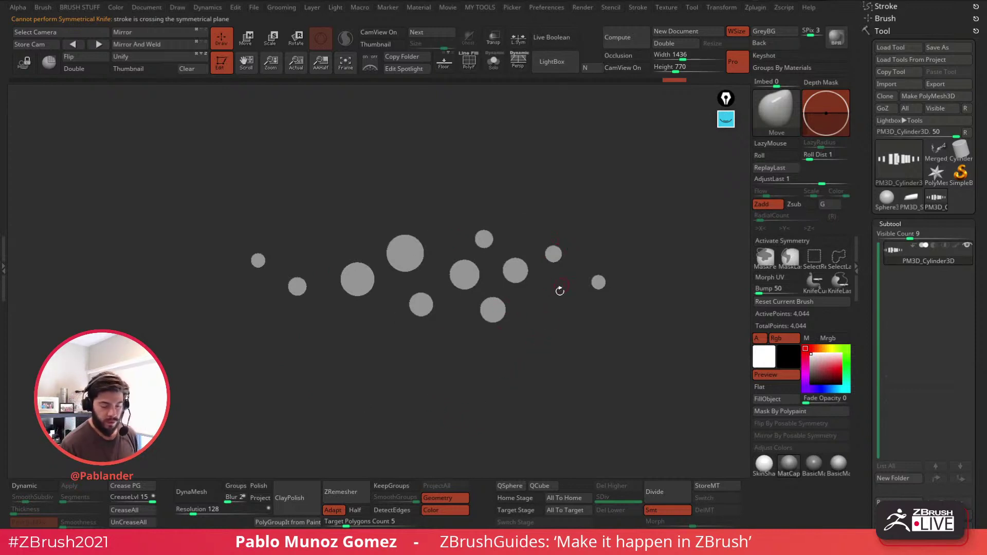
alt+drag(558, 336, 542, 342)
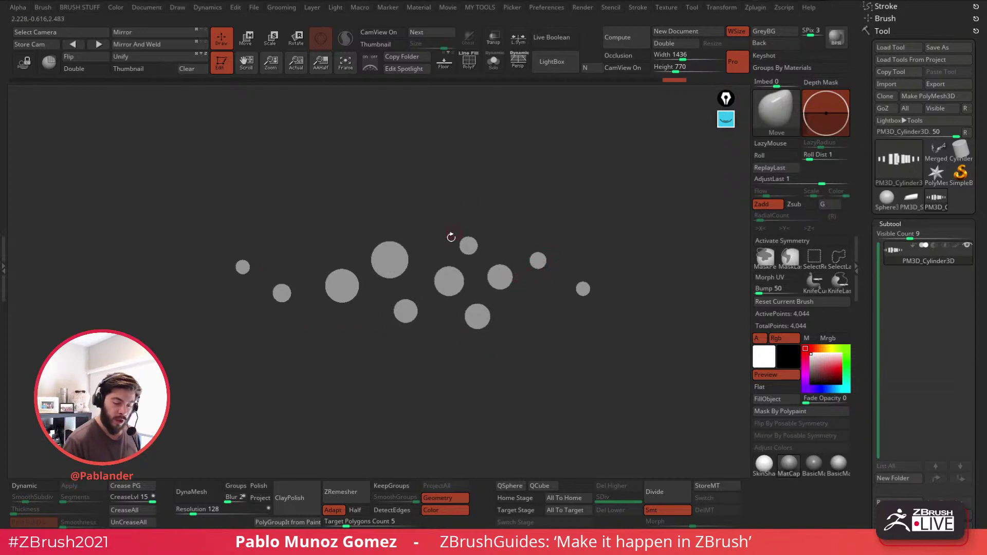
click(472, 66)
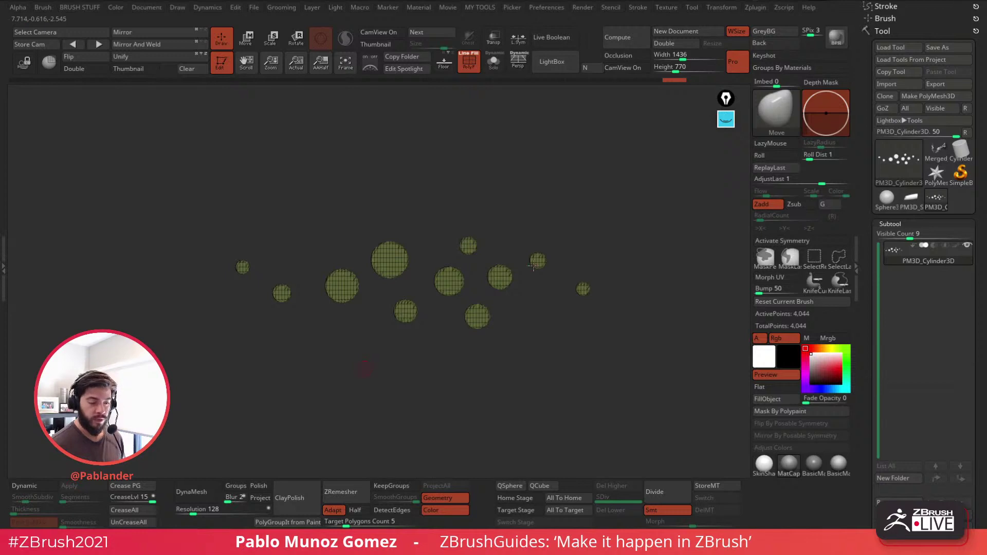
alt+drag(558, 202, 560, 201)
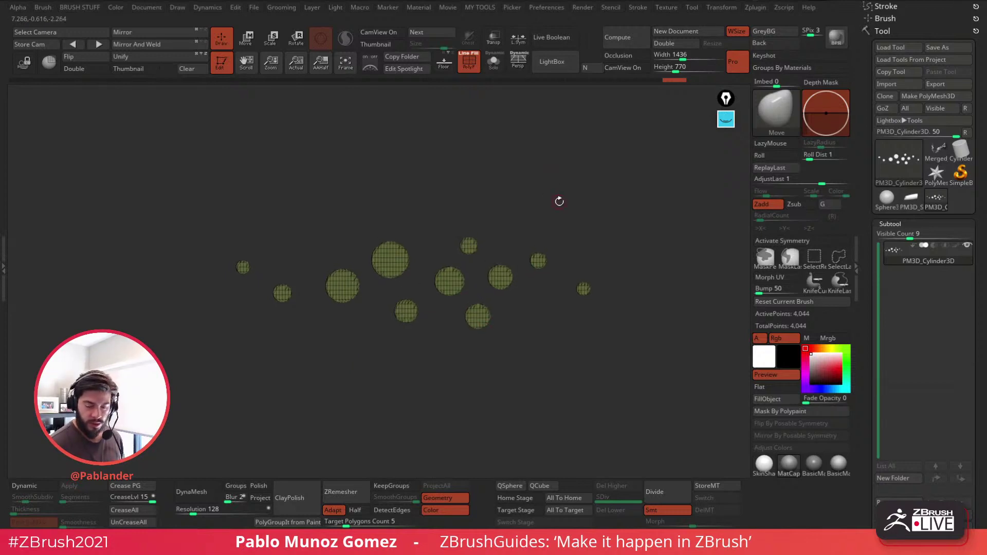
drag(865, 284, 864, 155)
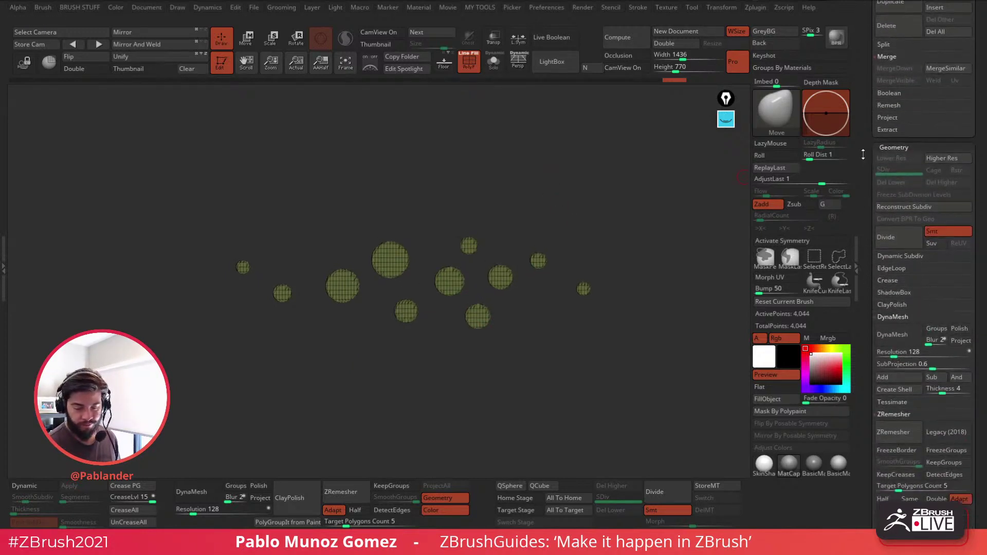
drag(530, 246, 544, 156)
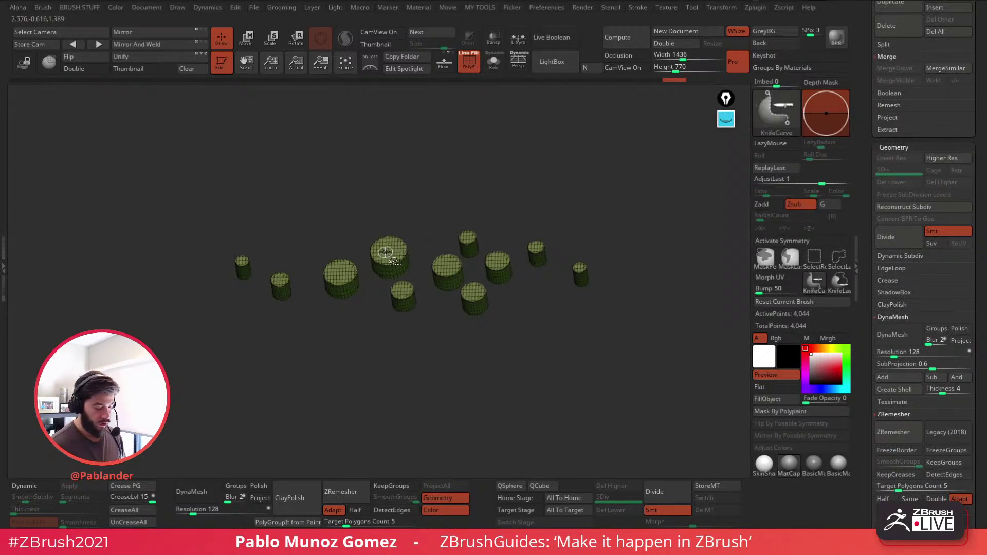
ctrl+shift+click(393, 248)
drag(419, 231, 419, 140)
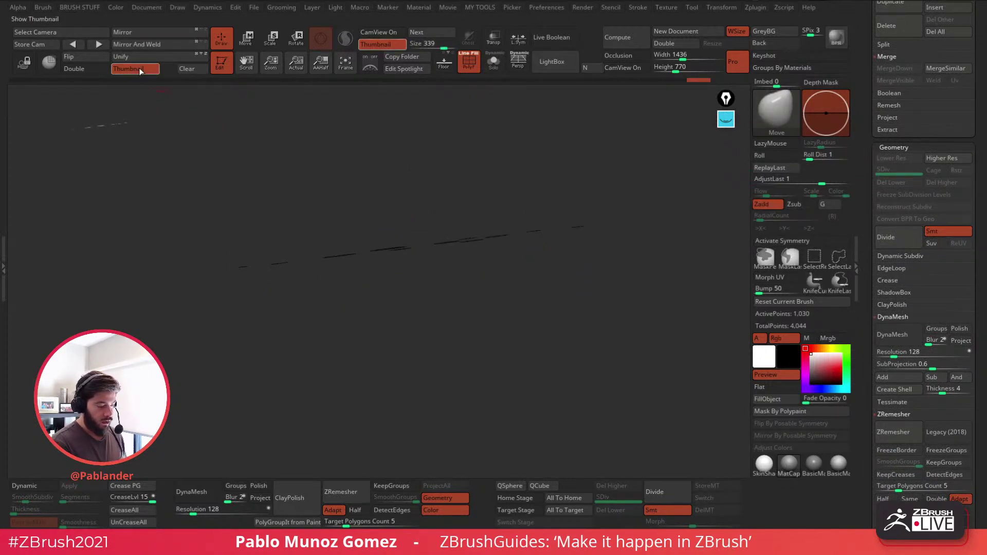
Step: Turn on double-sided display and delete the hidden cylinder geometry, keeping only the flat discs
click(87, 68)
drag(218, 122, 534, 245)
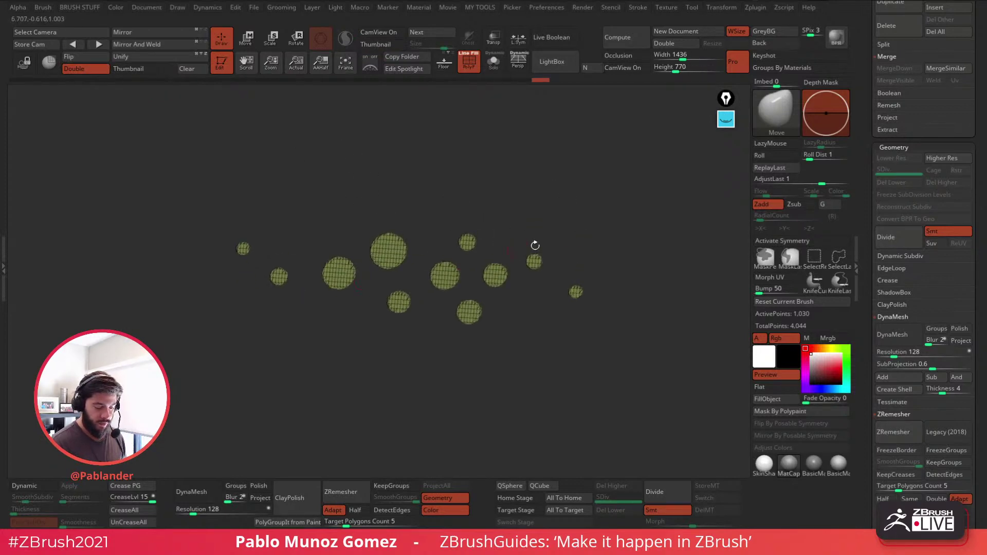
key(m)
click(566, 227)
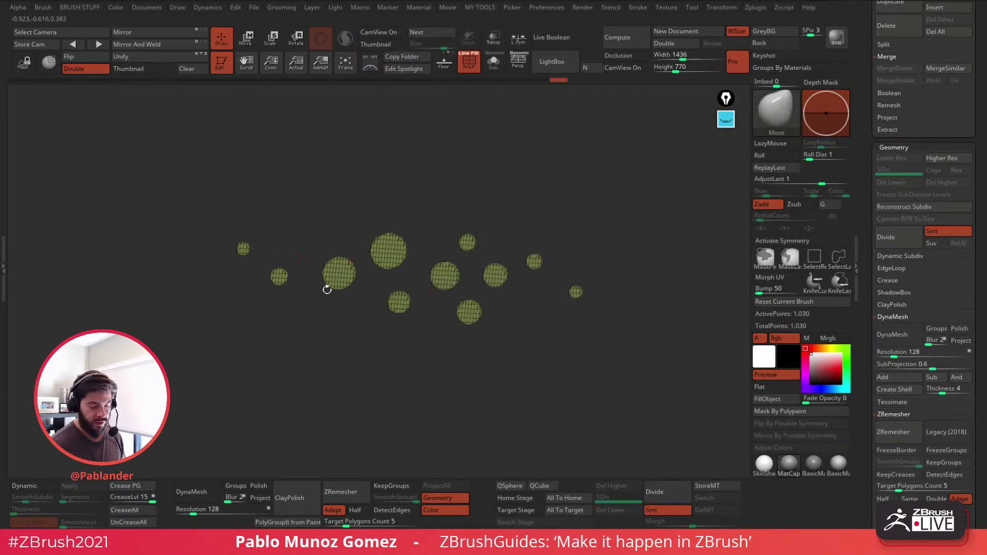
Step: Run ZRemesher on the discs, then enable Half and remesh again to lower the polygon density
drag(529, 320, 551, 339)
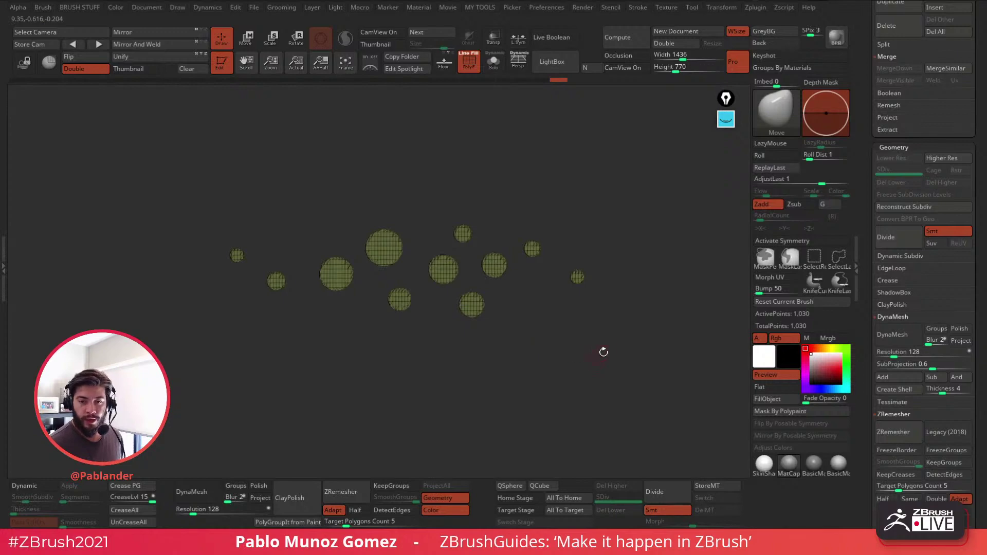
scroll(921, 354, down, 5)
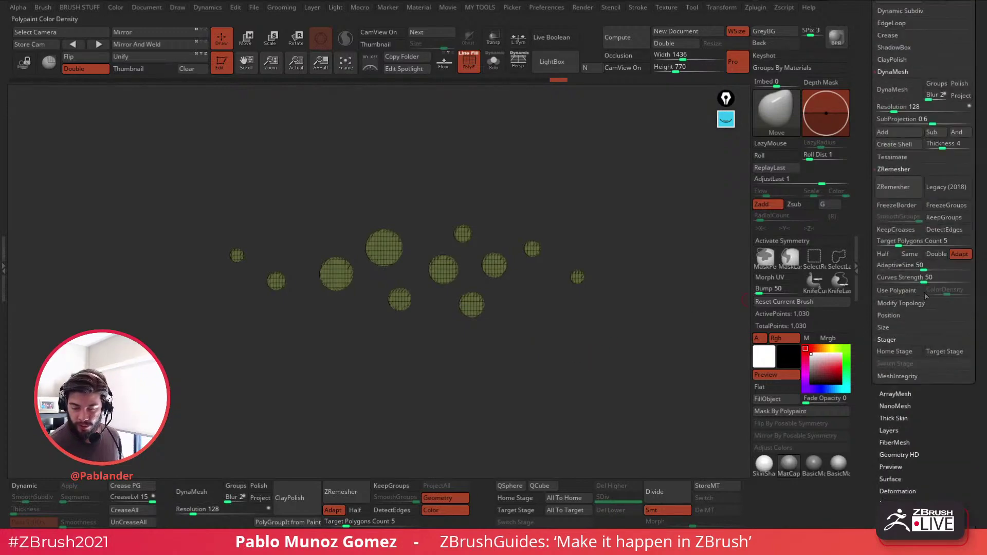
click(908, 188)
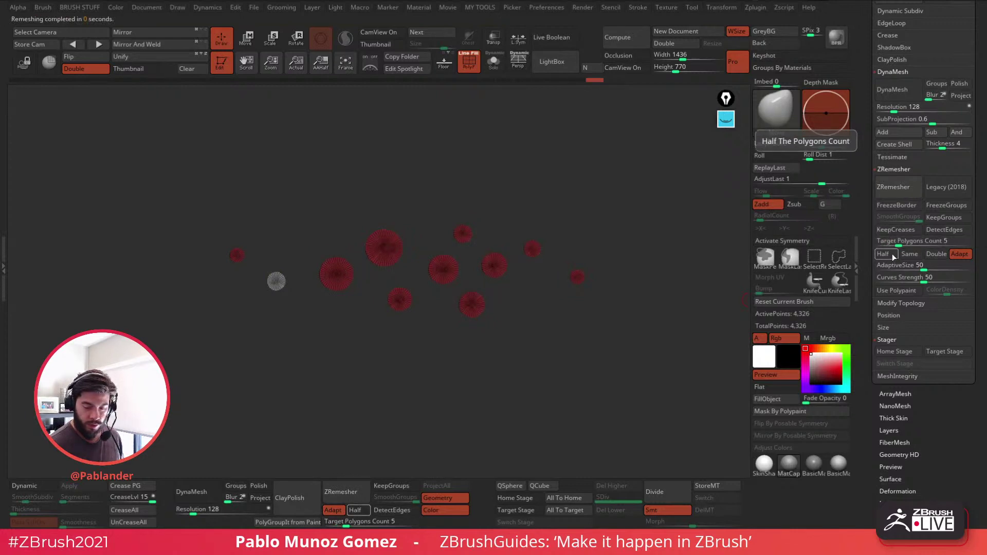
click(893, 254)
click(906, 188)
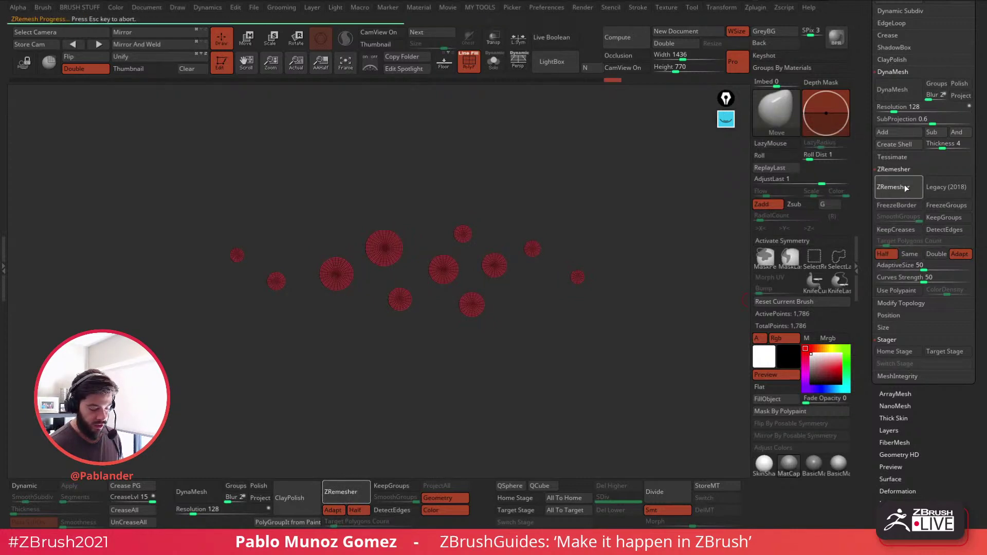
click(905, 183)
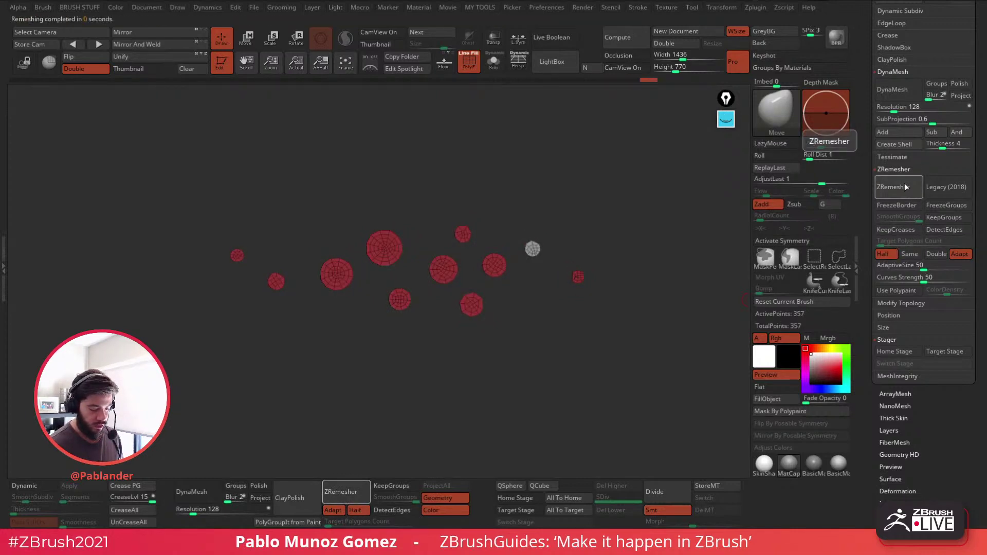
Step: Apply the Smooth deformation to the remeshed discs
key(space)
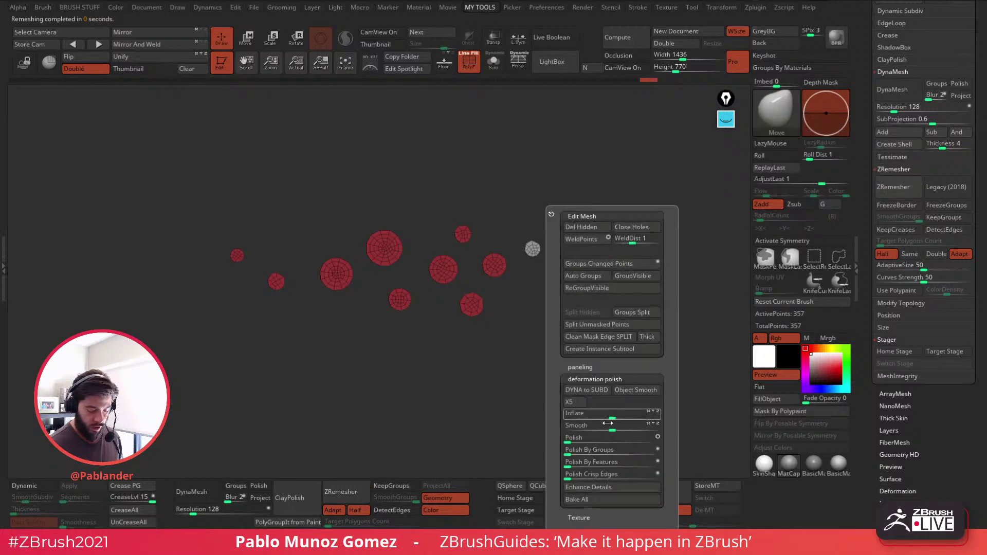
click(626, 426)
text(100)
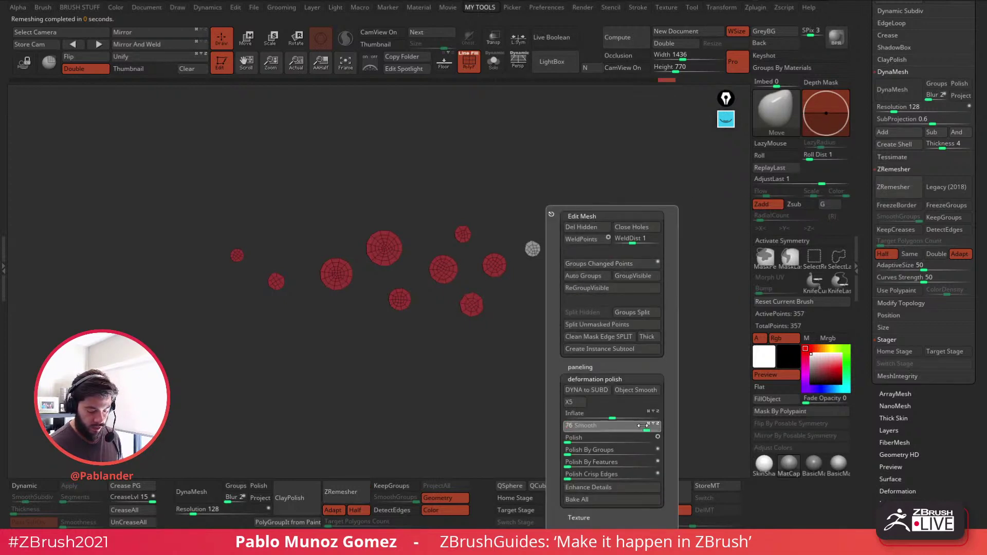
key(Return)
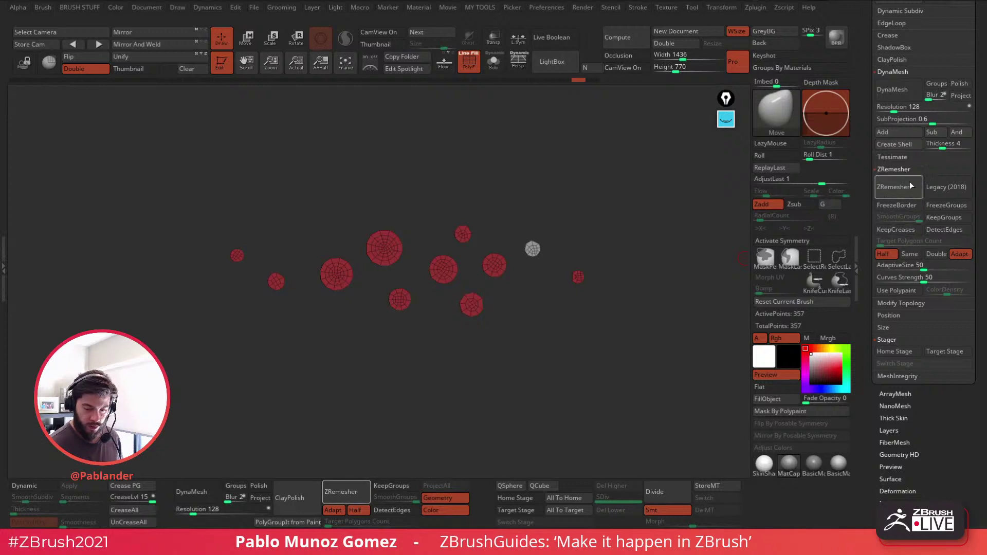
Step: Try one more ZRemesher pass with Half enabled on the discs, and undo it
click(900, 186)
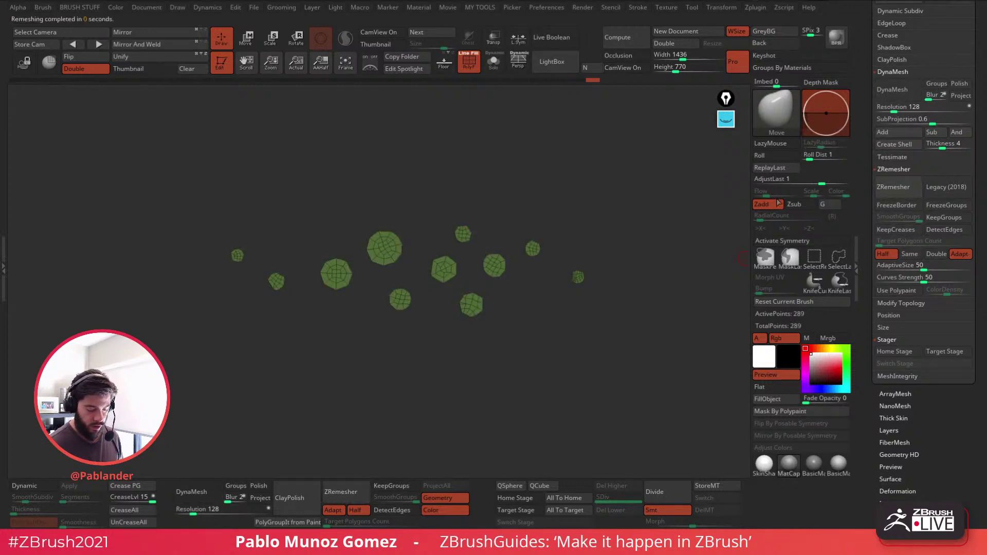
key(ctrl+z)
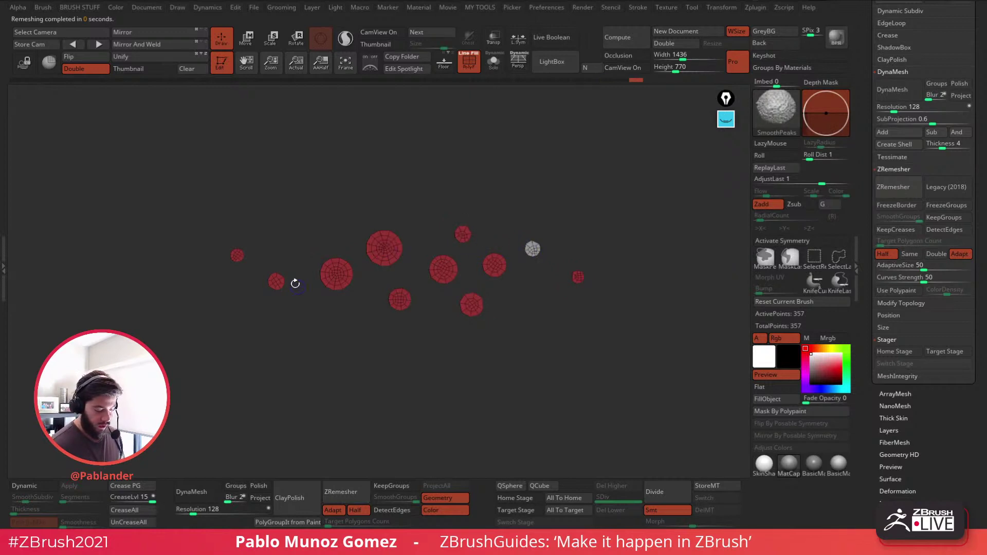
Step: Switch to the ZModeler brush and set its edge action to Delete with the single Edge target
alt+drag(423, 290, 501, 335)
alt+drag(491, 296, 538, 291)
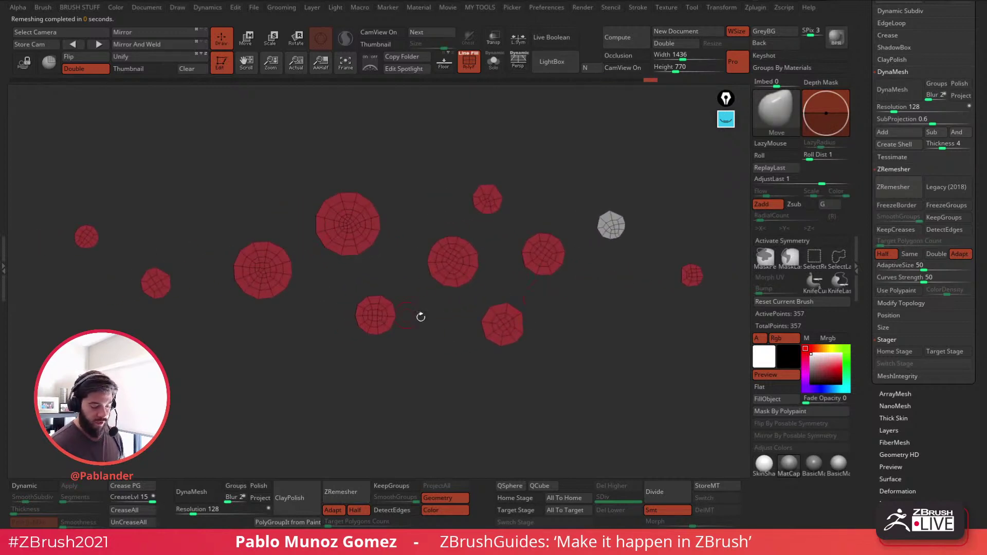
key(space)
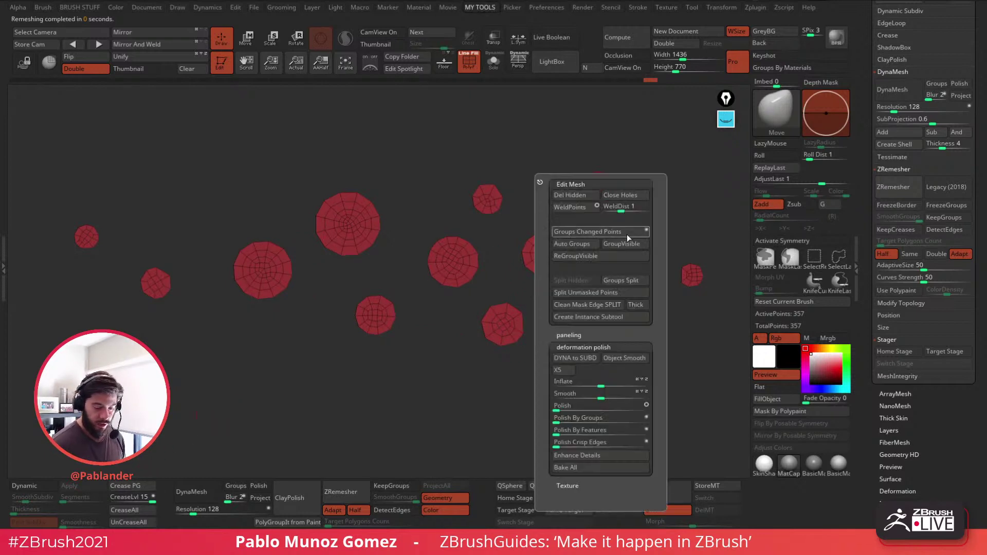
key(b)
key(z)
key(m)
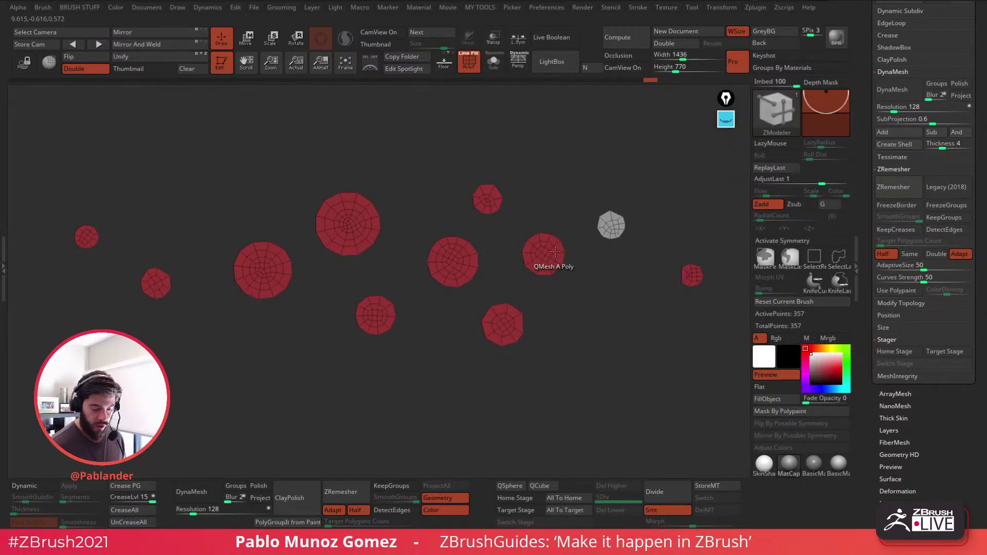
key(space)
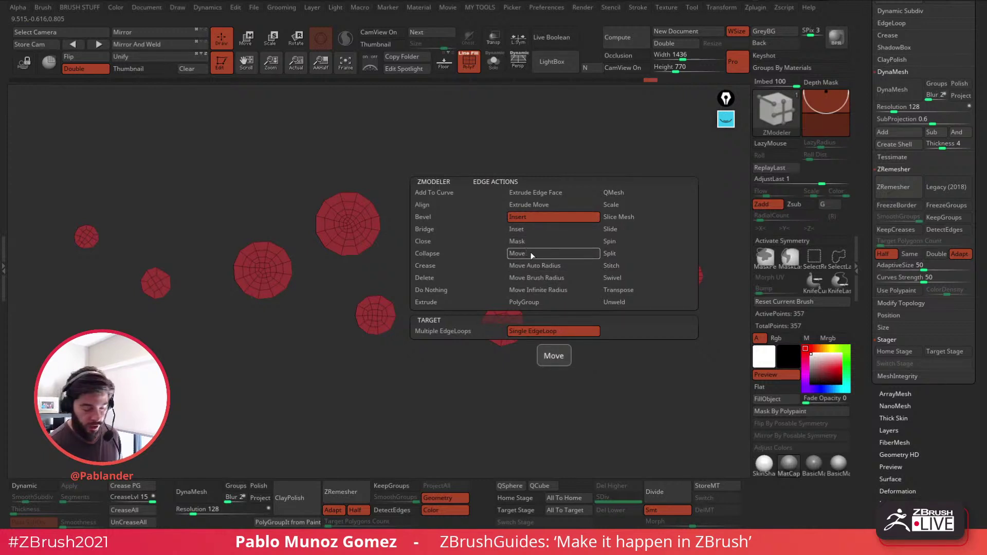
click(469, 280)
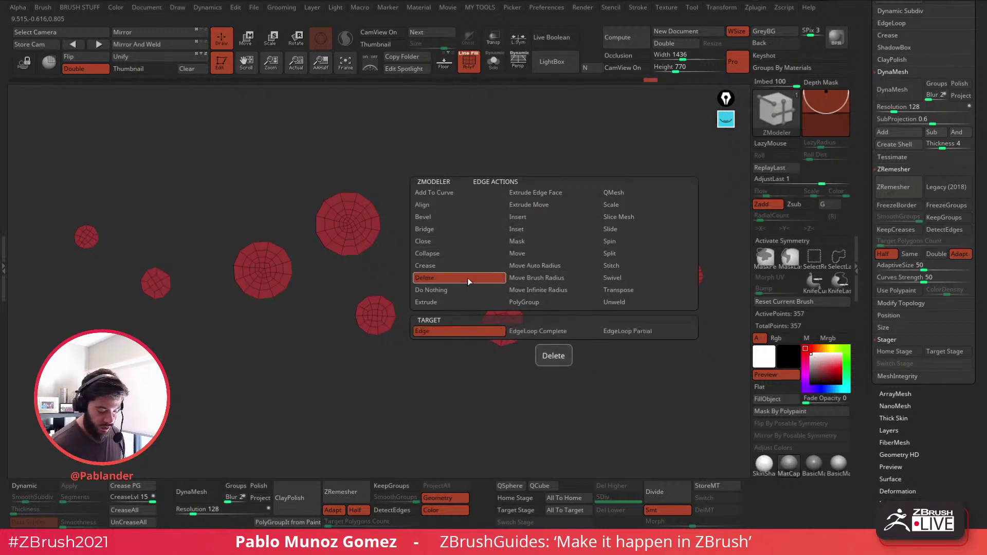
key(ctrl+shift)
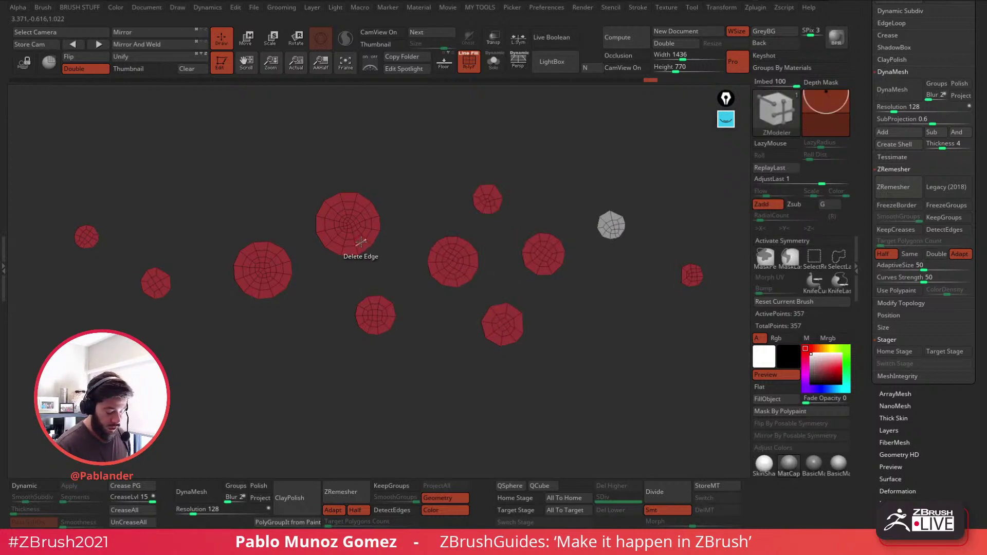
Step: Set the ZModeler edge Delete action's target to EdgeLoop Complete
key(space)
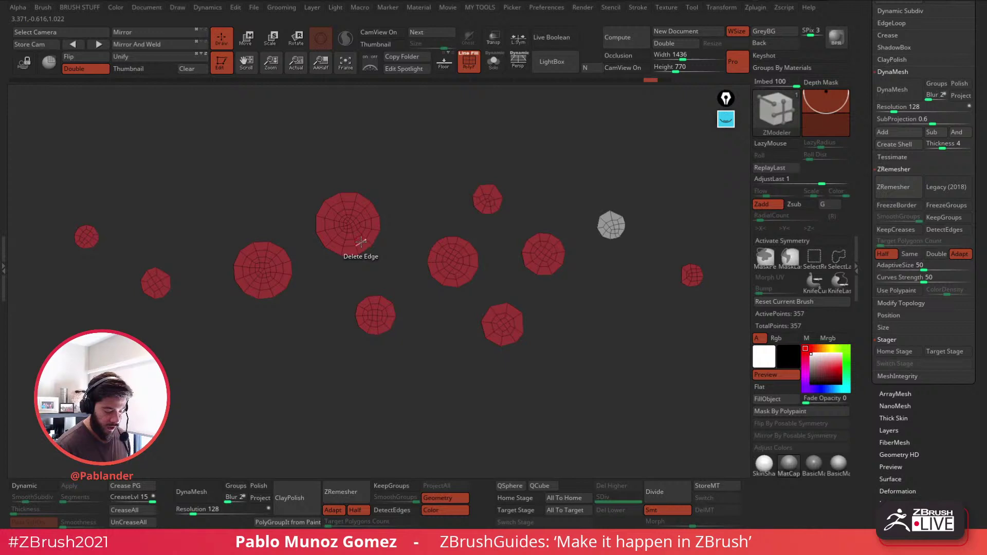
key(space)
key(space)
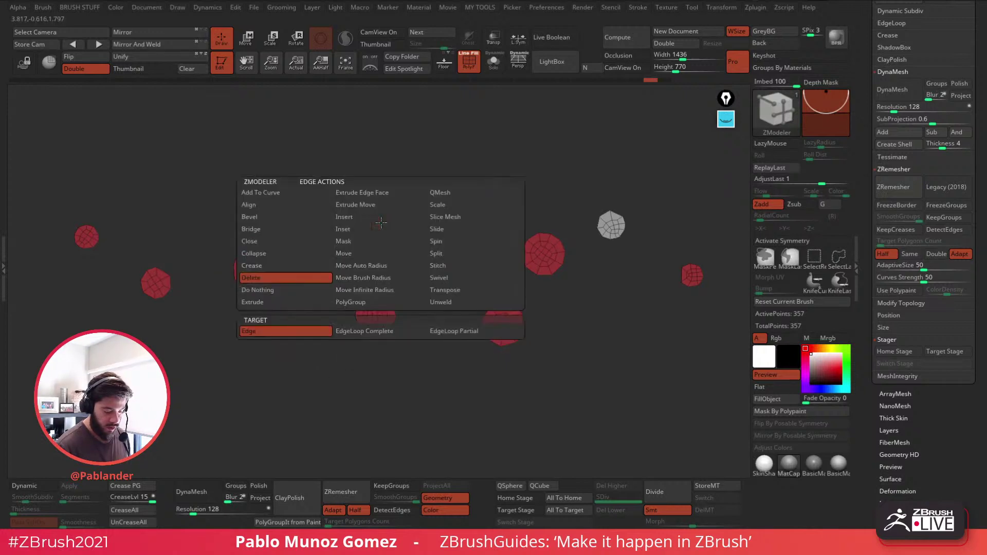
key(space)
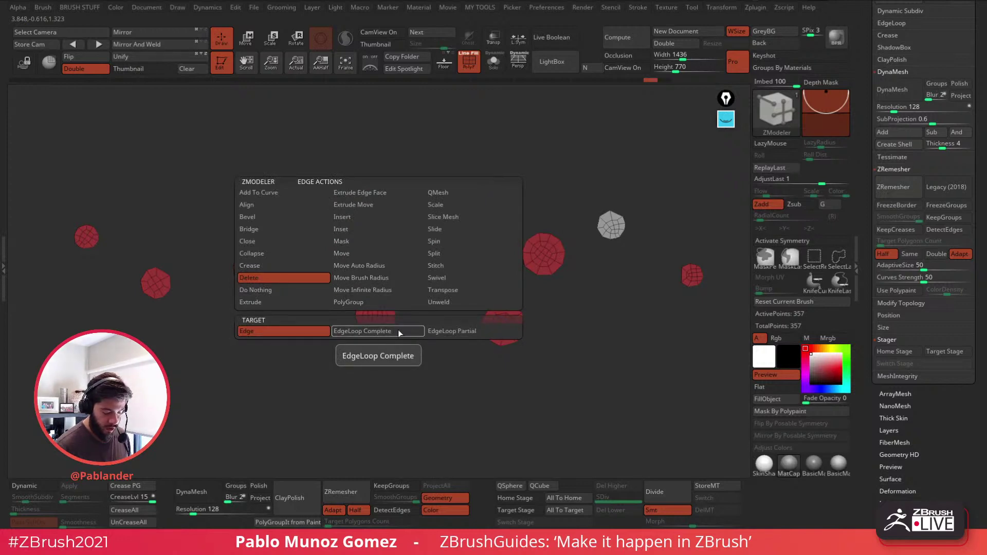
click(380, 331)
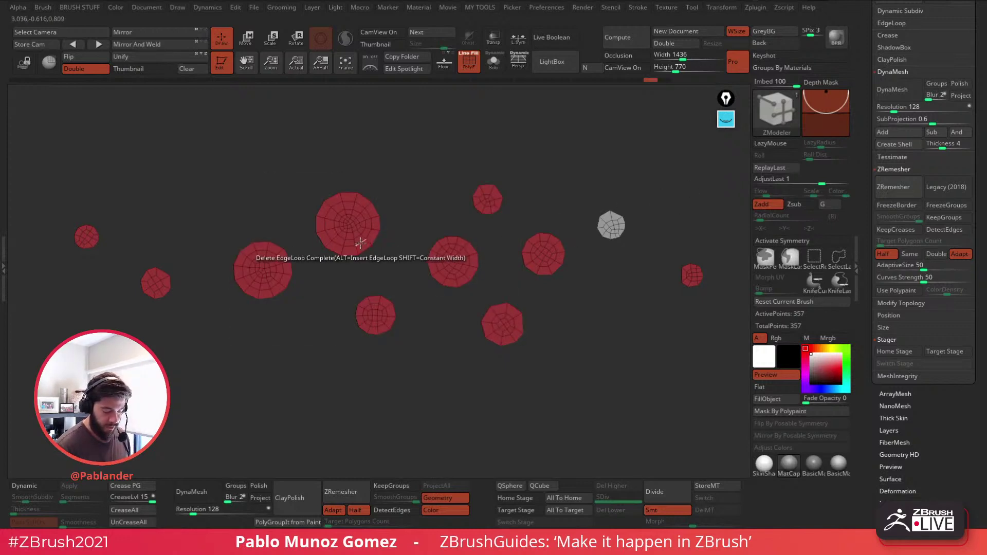
Step: Delete surplus complete edge loops on the larger discs to thin their topology, undoing any unwanted deletion
click(360, 242)
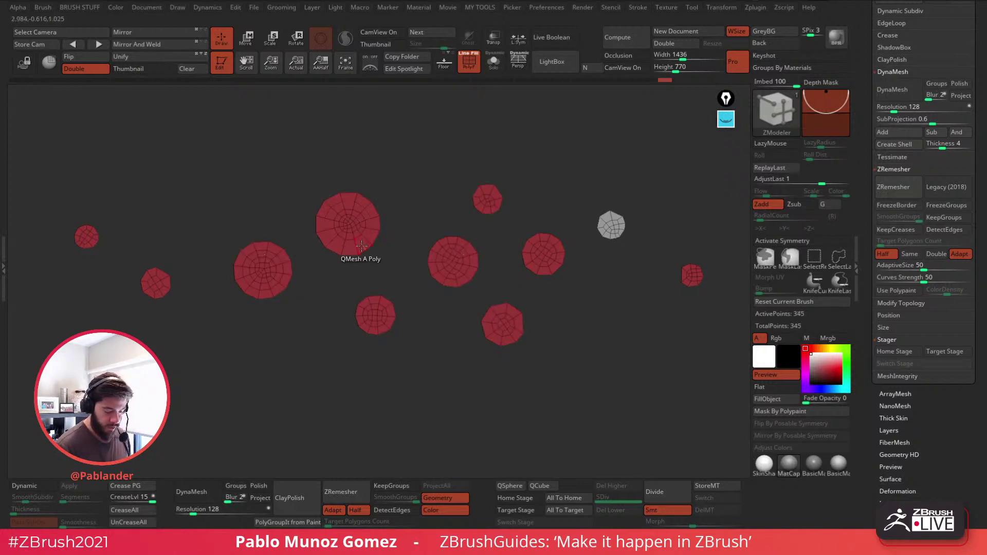
click(462, 252)
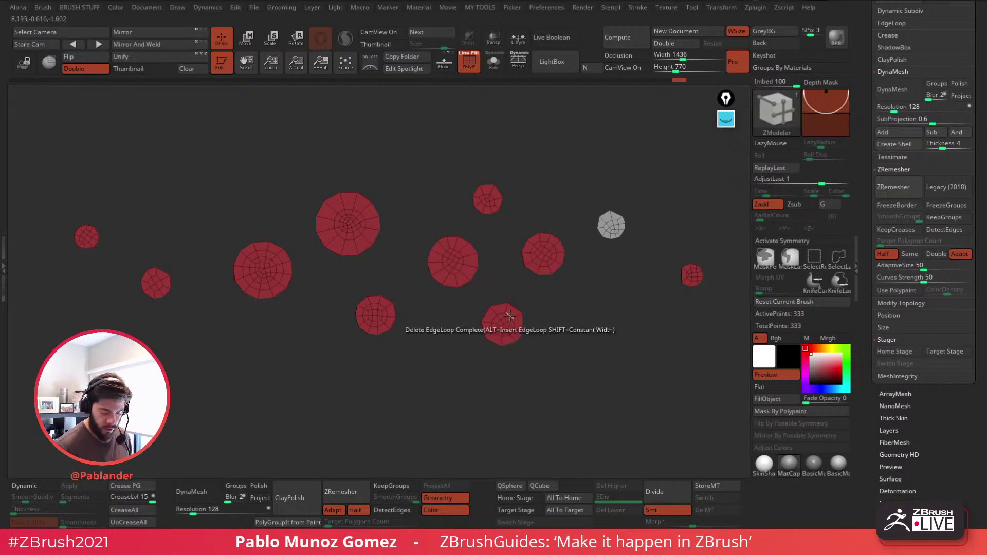
click(278, 273)
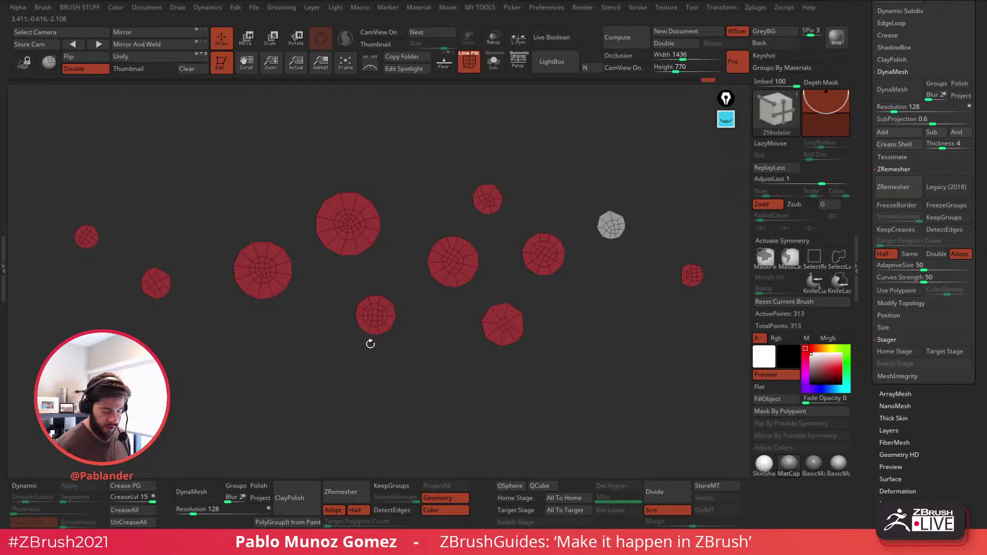
click(386, 313)
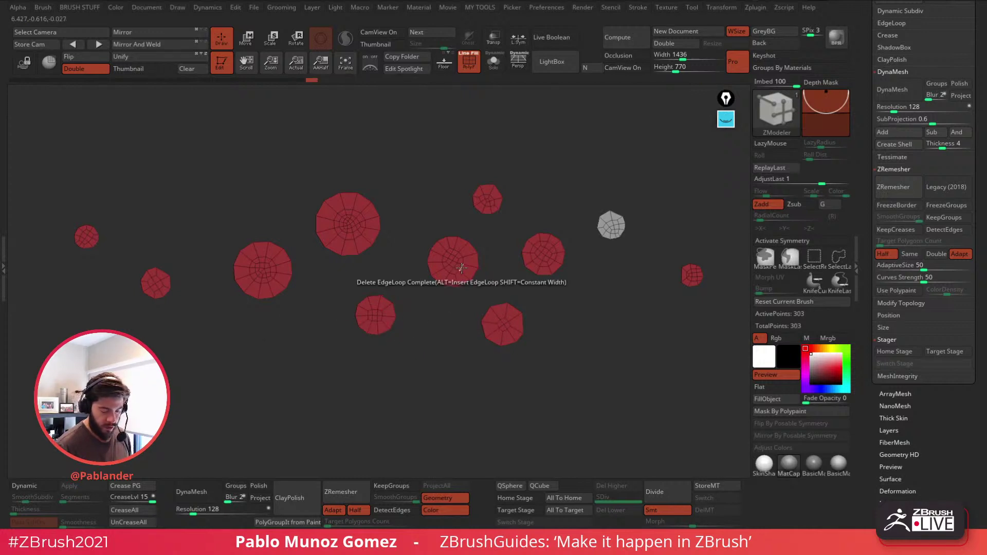
key(ctrl+z)
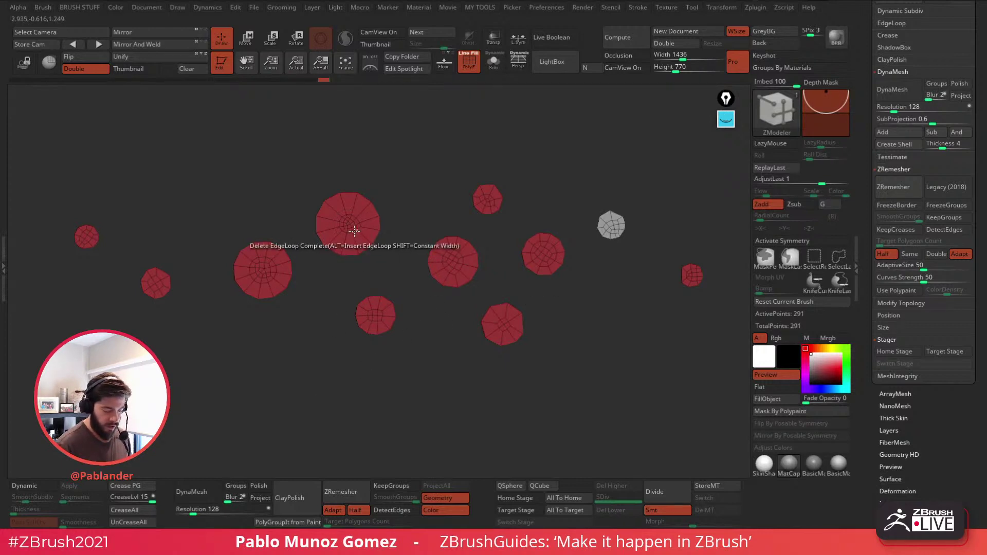
Step: Switch the ZModeler edge action to sliding edge loops and shift the discs' inner loops outward for more even spacing
key(space)
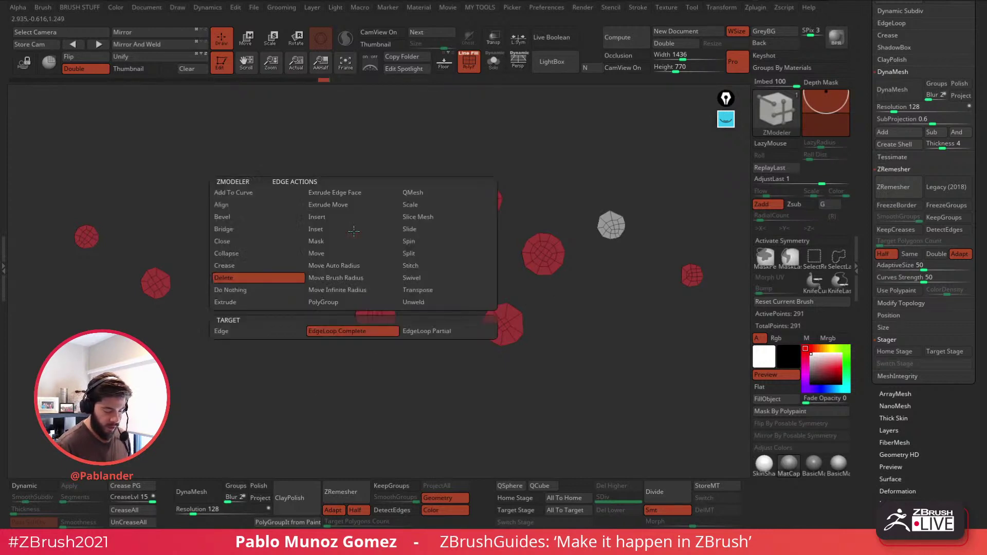
click(431, 217)
click(437, 331)
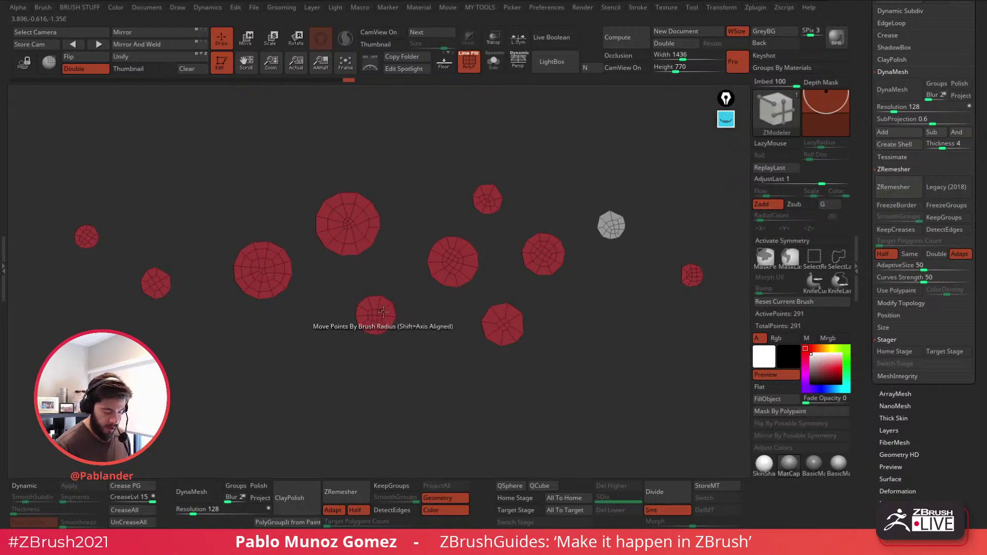
drag(448, 271, 443, 273)
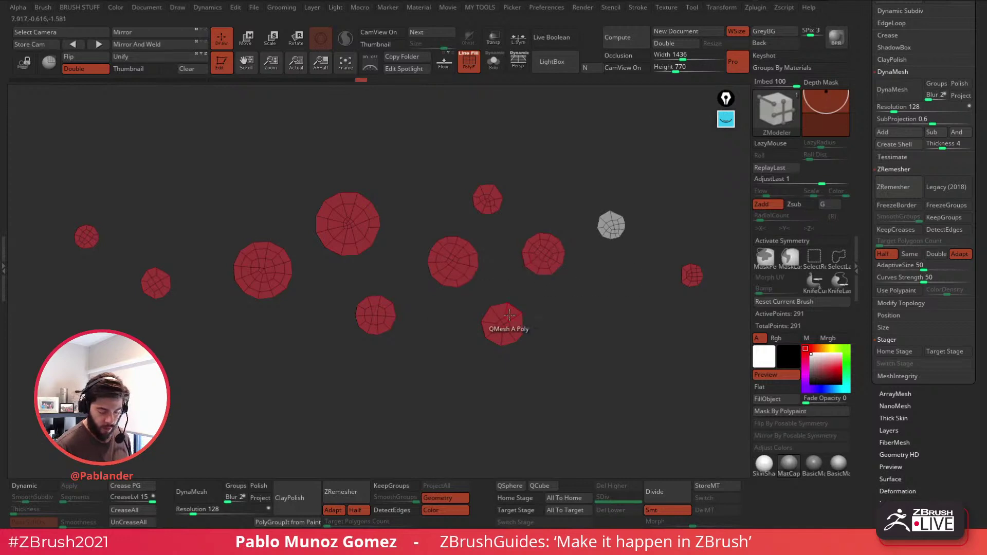
drag(508, 316, 512, 311)
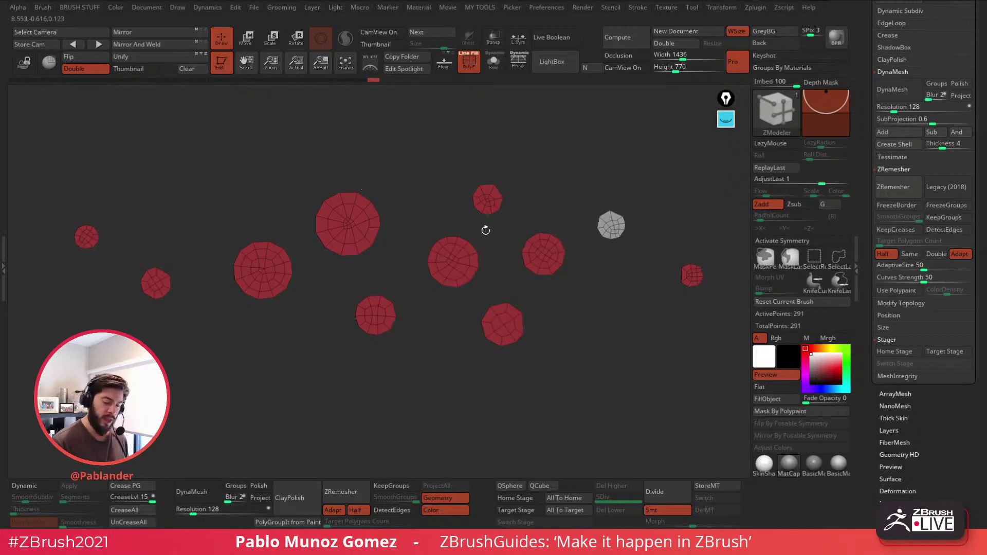
Step: Give each disc its own polygroup with Auto Groups
scroll(542, 273, down, 4)
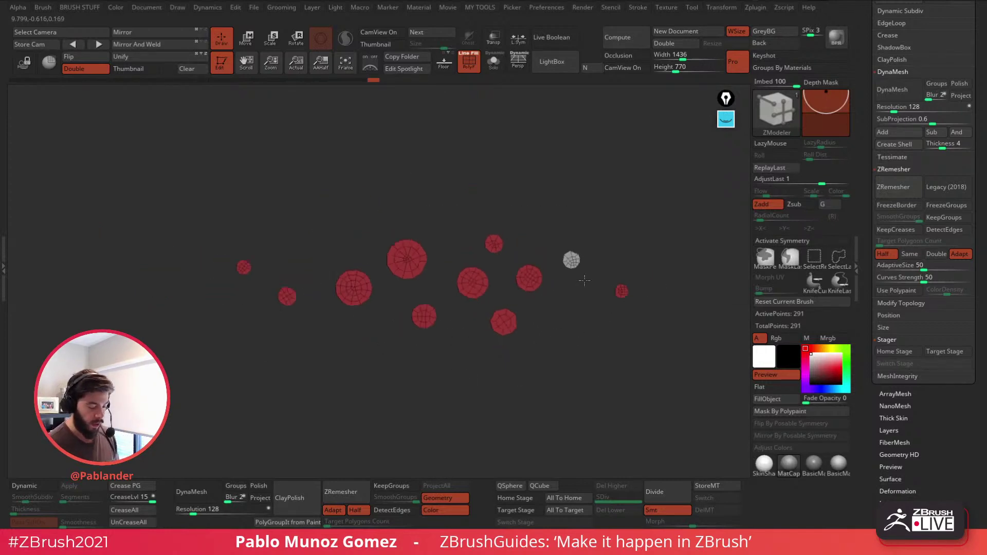
key(ctrl)
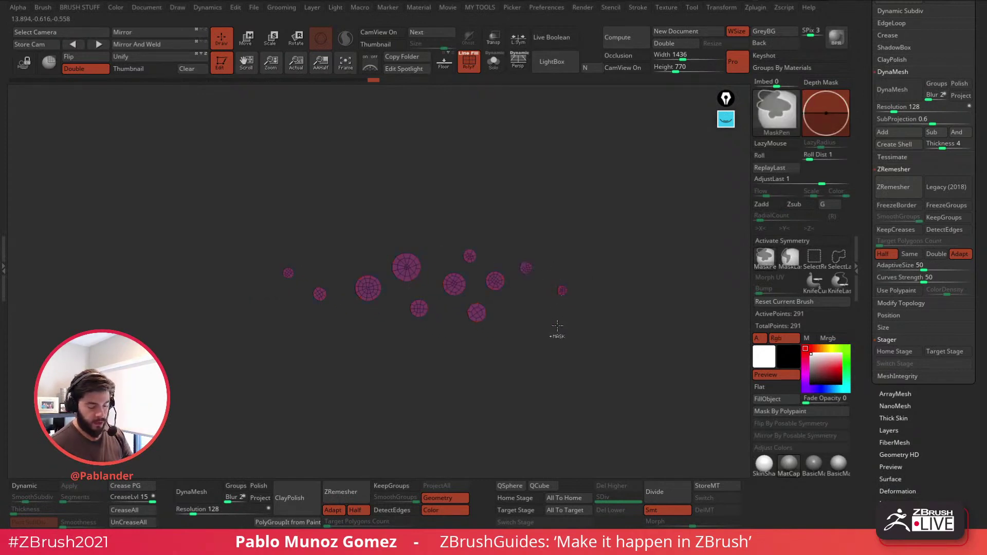
key(2)
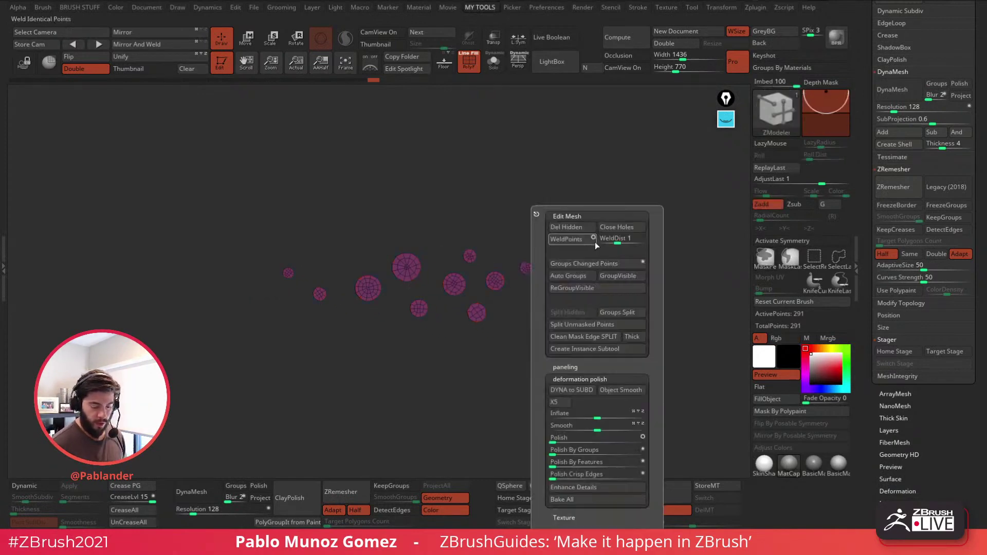
click(584, 276)
drag(592, 311, 566, 317)
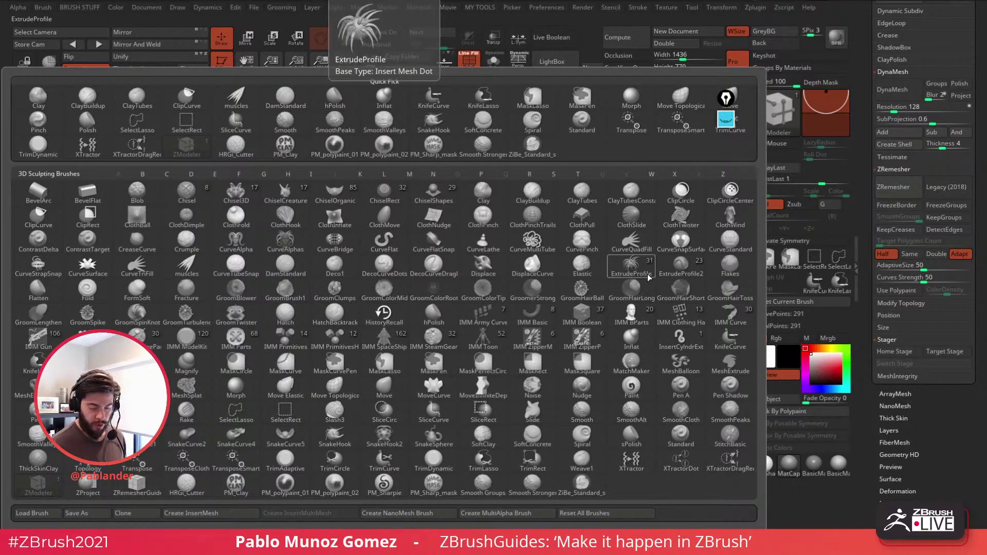
Step: Select the ExtrudeProfile brush and append the disc set to it as a new insert mesh profile
click(630, 267)
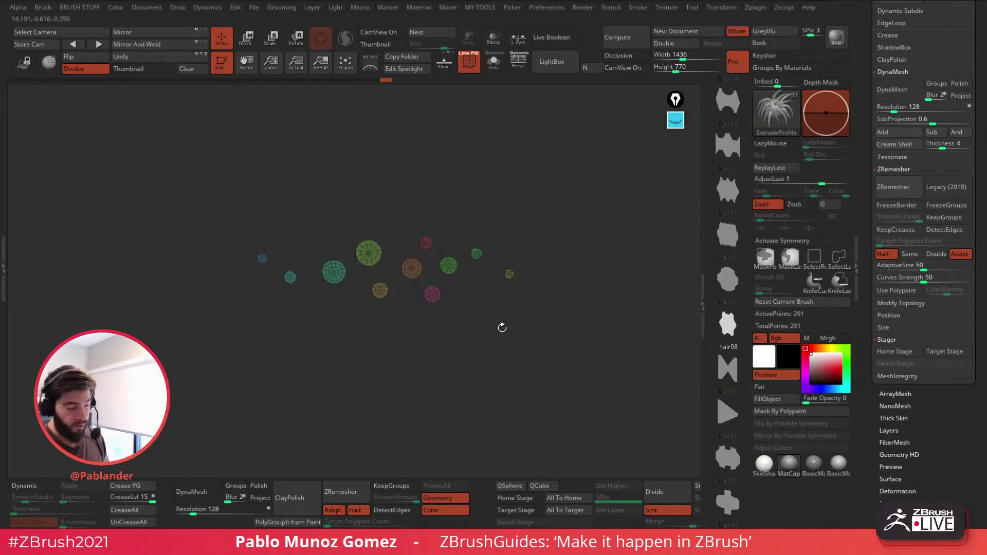
click(44, 7)
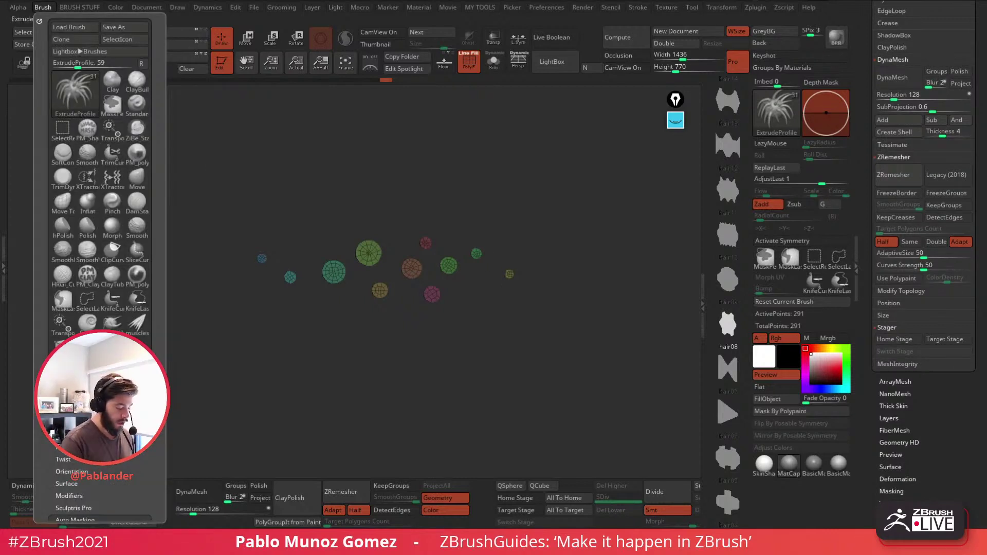
click(101, 378)
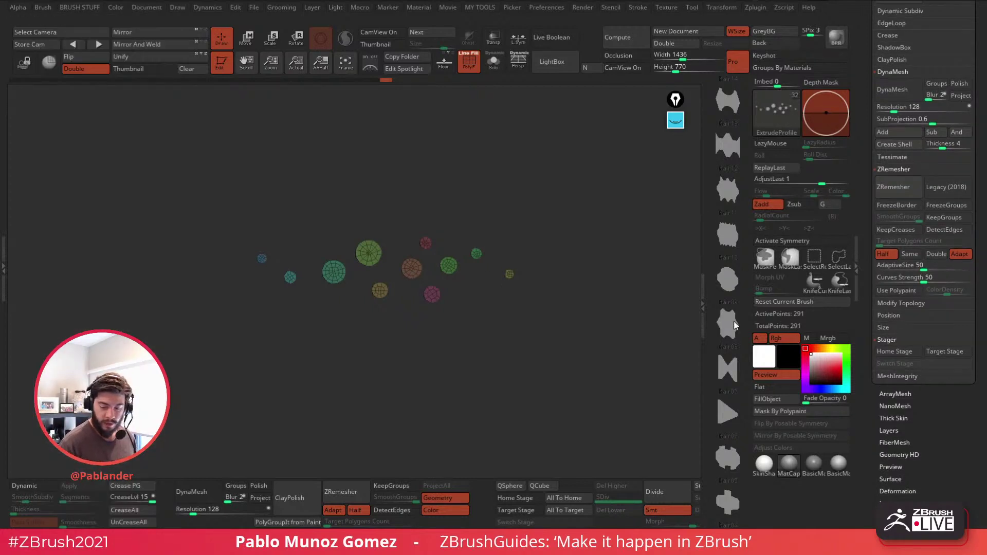
mouse_move(735, 324)
mouse_down()
mouse_move(737, 255)
mouse_move(724, 312)
mouse_move(728, 242)
mouse_up()
drag(728, 356, 726, 241)
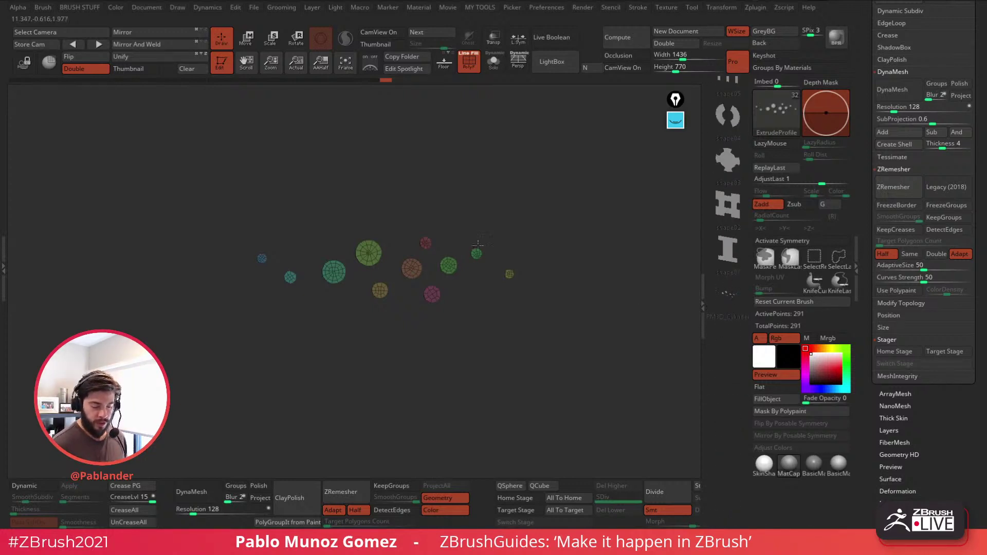
Step: Adjust the draw size, try a curved stroke from the discs with the ExtrudeProfile brush, and undo it
key(space)
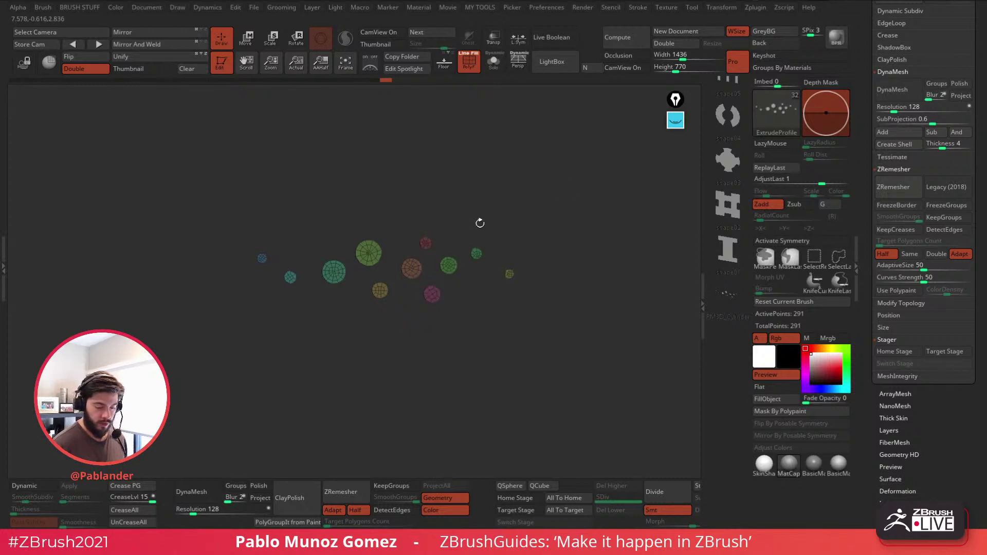
key(space)
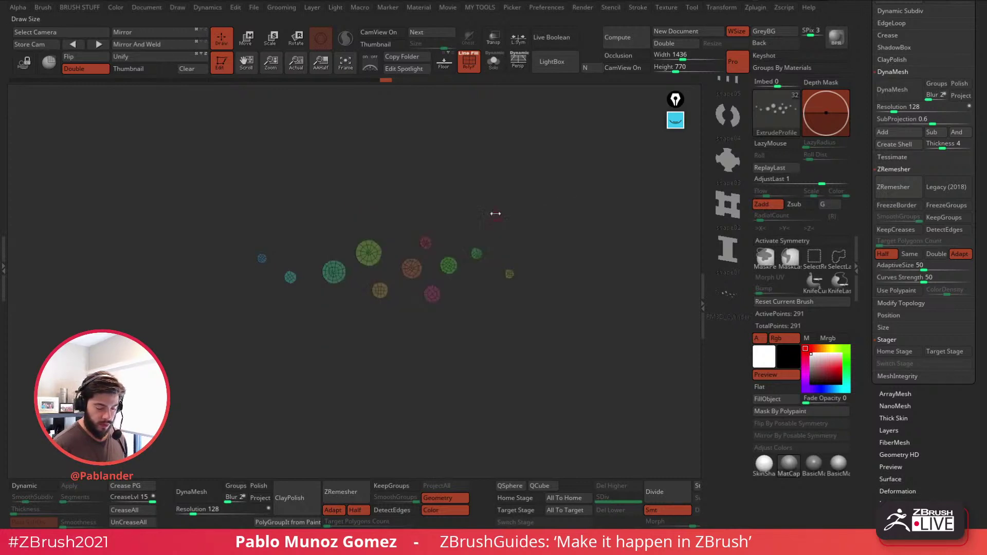
key(space)
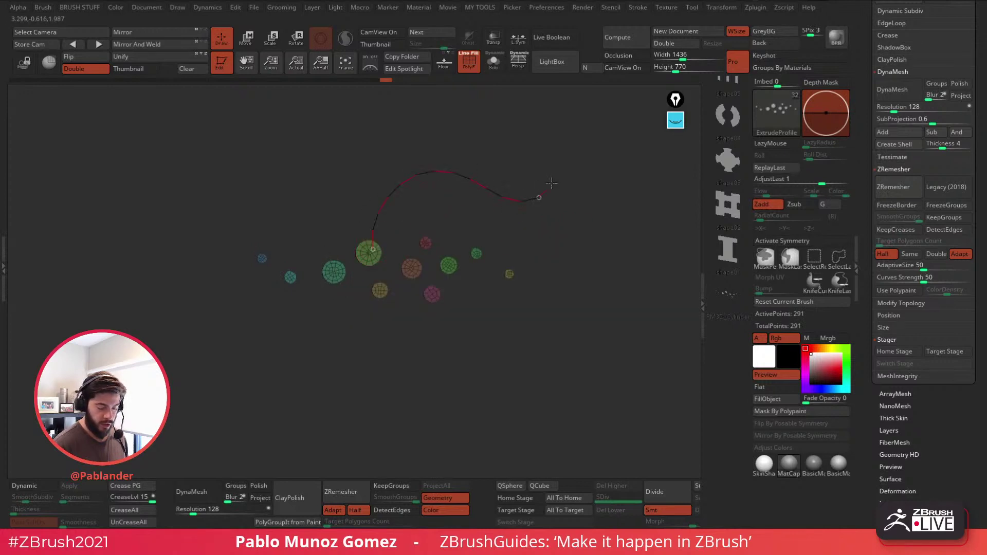
drag(552, 183, 560, 172)
drag(411, 286, 504, 292)
key(ctrl+z)
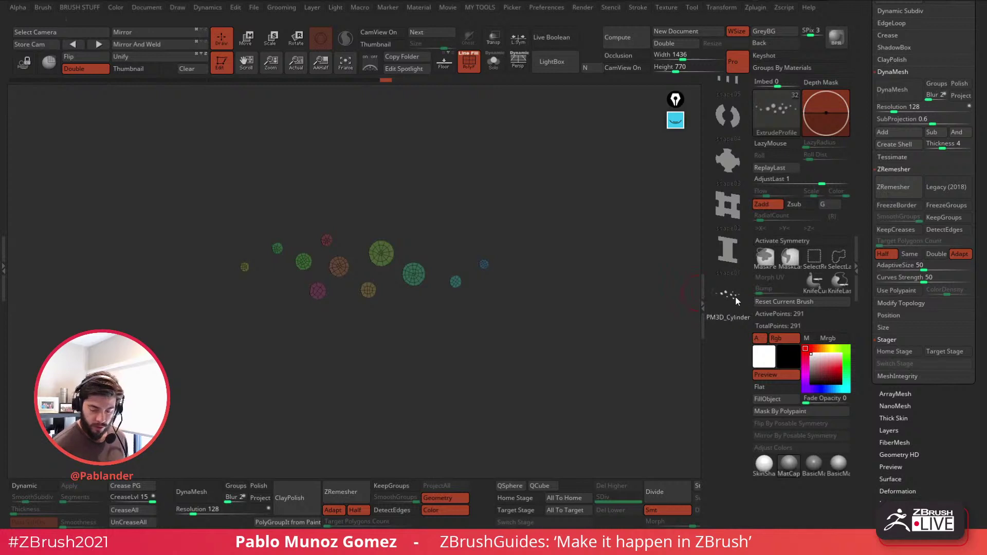
Step: Try two curved strands with the new disc profile, hiding the polyframe between them, and undo both strokes
drag(428, 163, 552, 188)
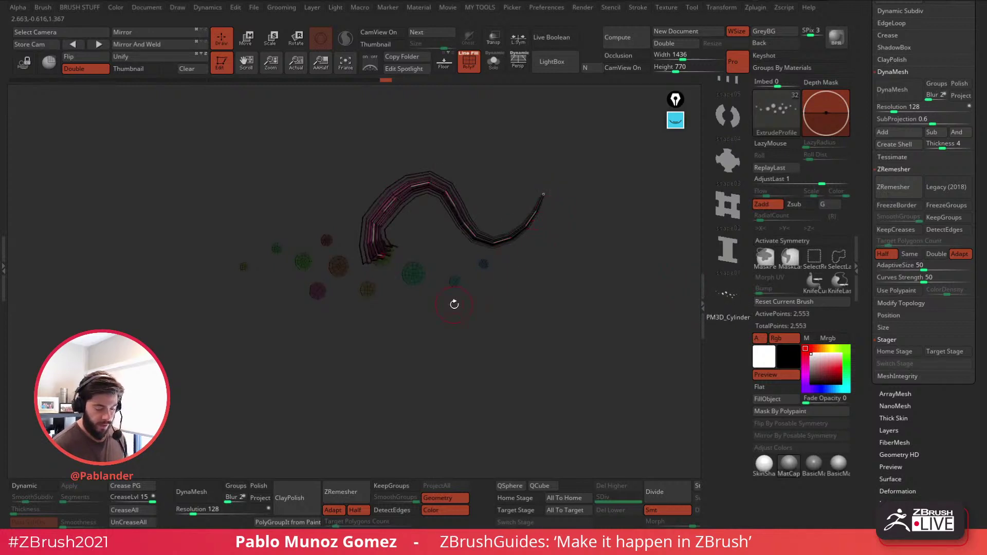
mouse_move(420, 287)
alt+mouse_down()
mouse_move(450, 393)
mouse_move(388, 194)
mouse_move(508, 330)
mouse_move(466, 282)
mouse_move(556, 322)
mouse_move(495, 317)
mouse_move(493, 269)
mouse_move(456, 258)
alt+mouse_up()
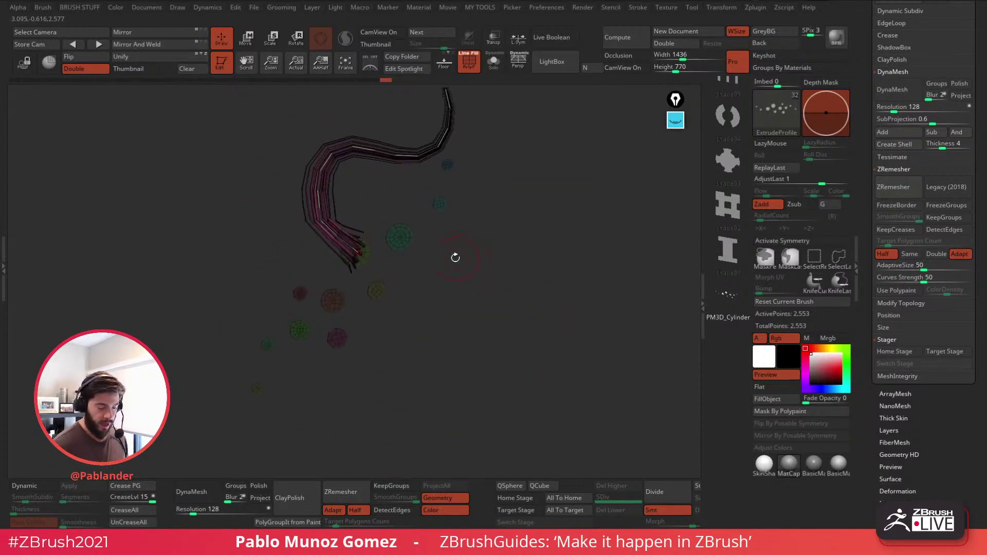
click(468, 65)
mouse_move(402, 241)
mouse_down()
mouse_move(469, 275)
mouse_move(531, 335)
mouse_up()
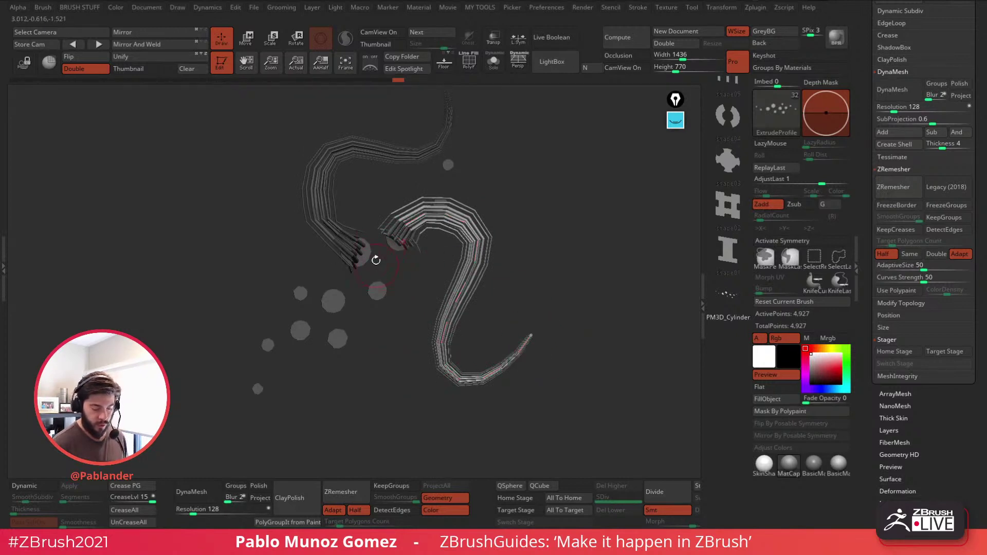
key(ctrl+z)
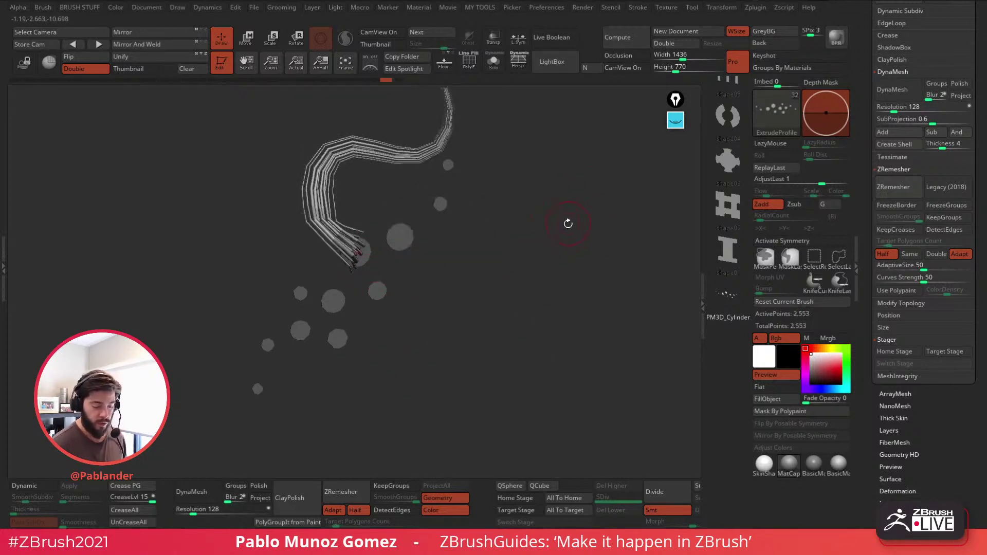
key(ctrl+z)
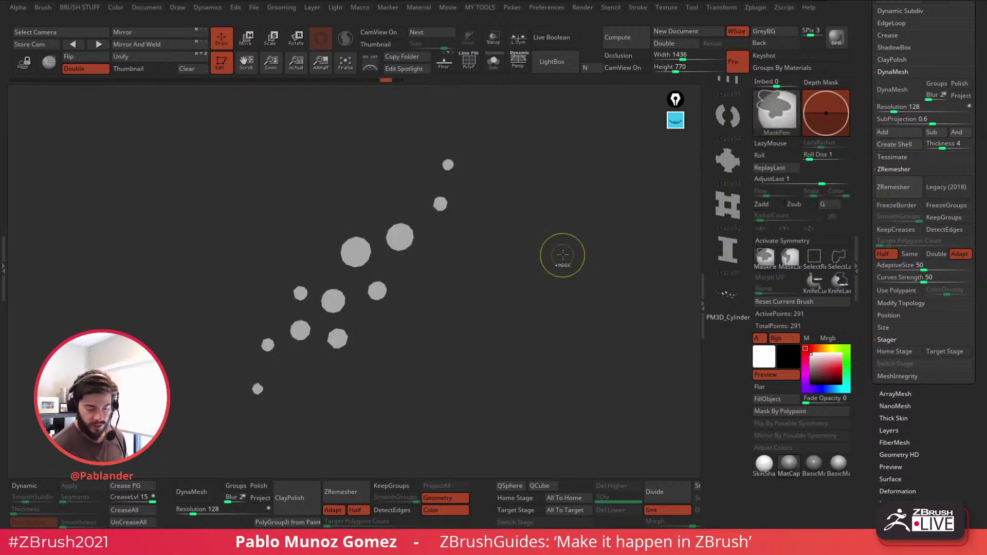
Step: Step back through the undo history to the thick, unsliced cylinders and view them from the top without the polyframe
drag(562, 256, 507, 236)
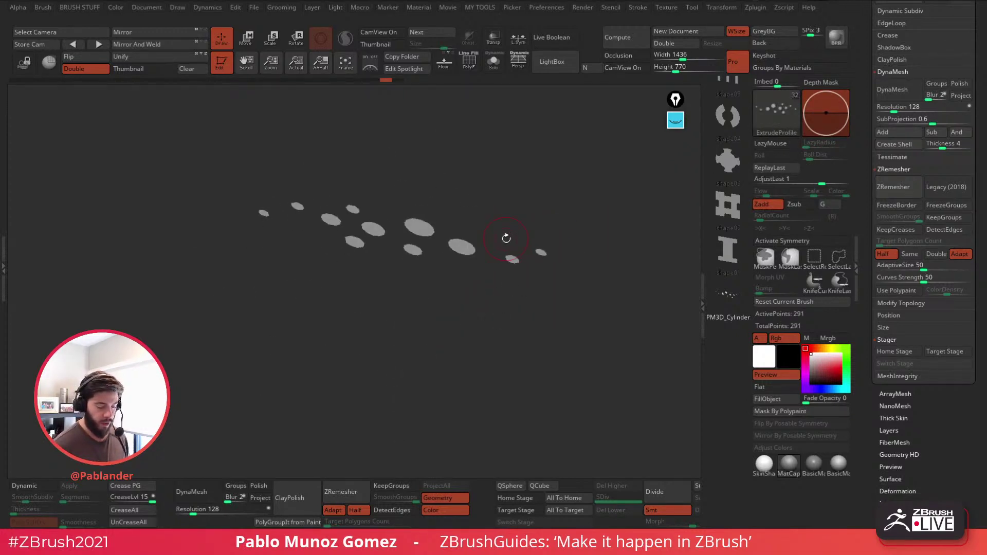
click(468, 62)
drag(377, 83, 334, 83)
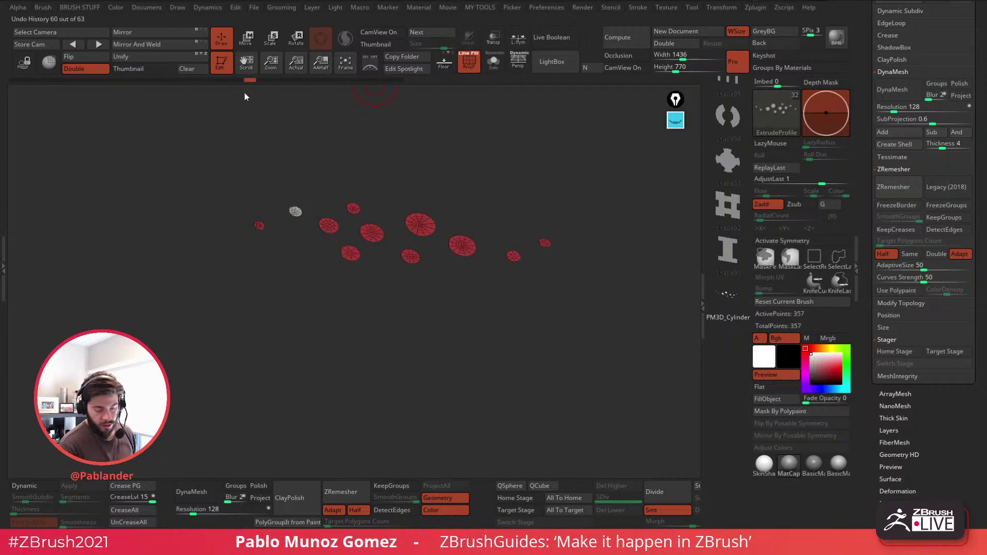
mouse_move(245, 97)
mouse_down()
mouse_move(165, 105)
mouse_move(180, 97)
mouse_up()
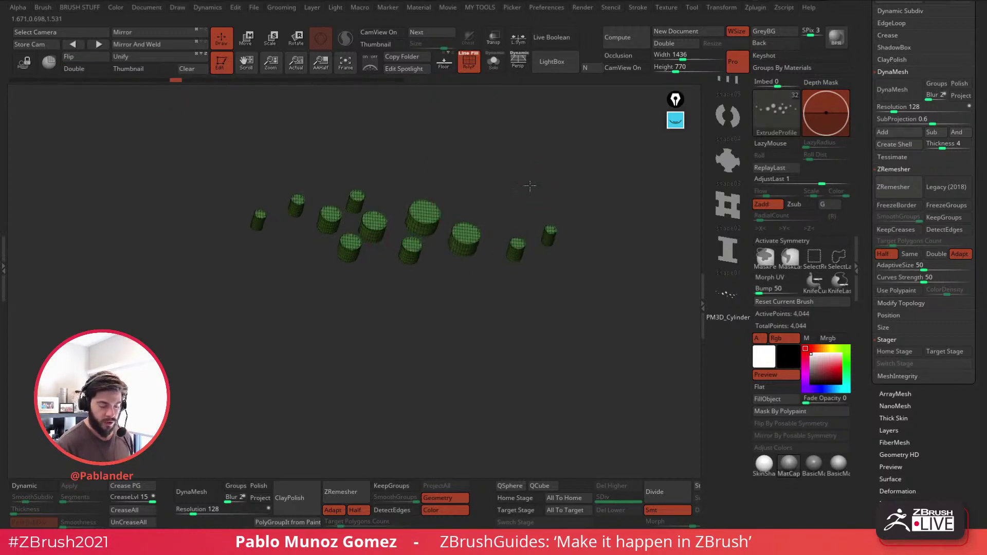
drag(530, 186, 486, 136)
key(shift+f)
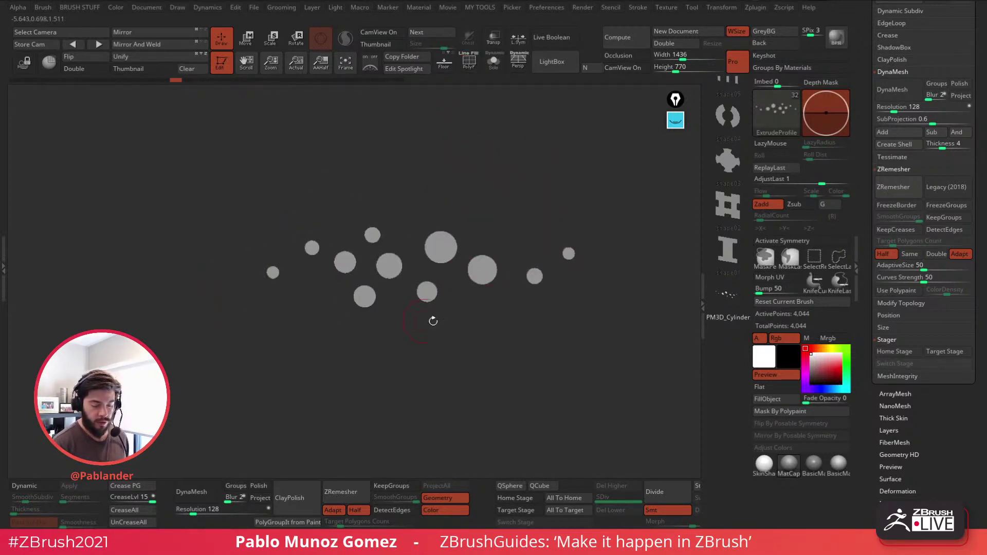
drag(433, 321, 489, 337)
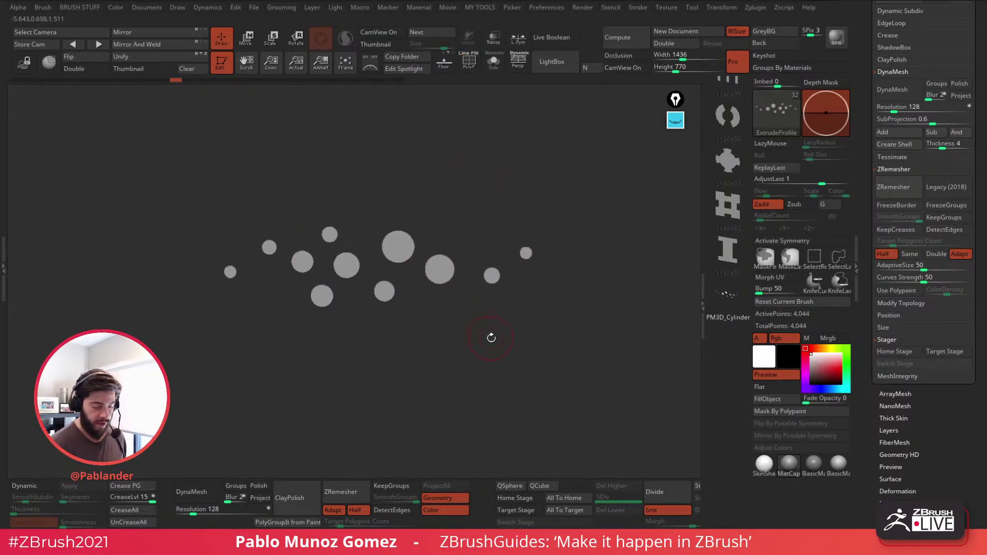
Step: Create an alpha from the scattered disc mesh with From Mesh, enlarging the discs to fill the frame and increasing the alpha size
click(18, 8)
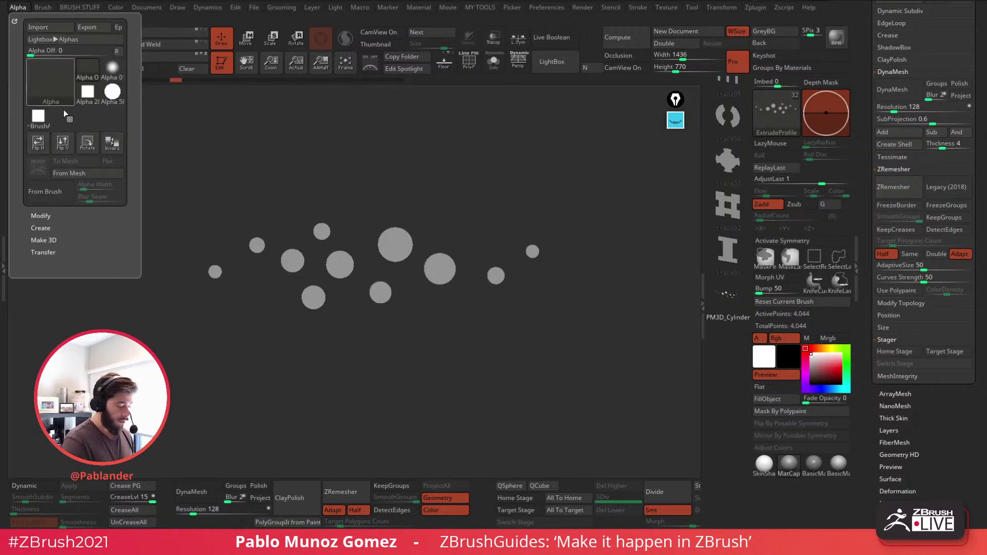
click(61, 228)
click(66, 227)
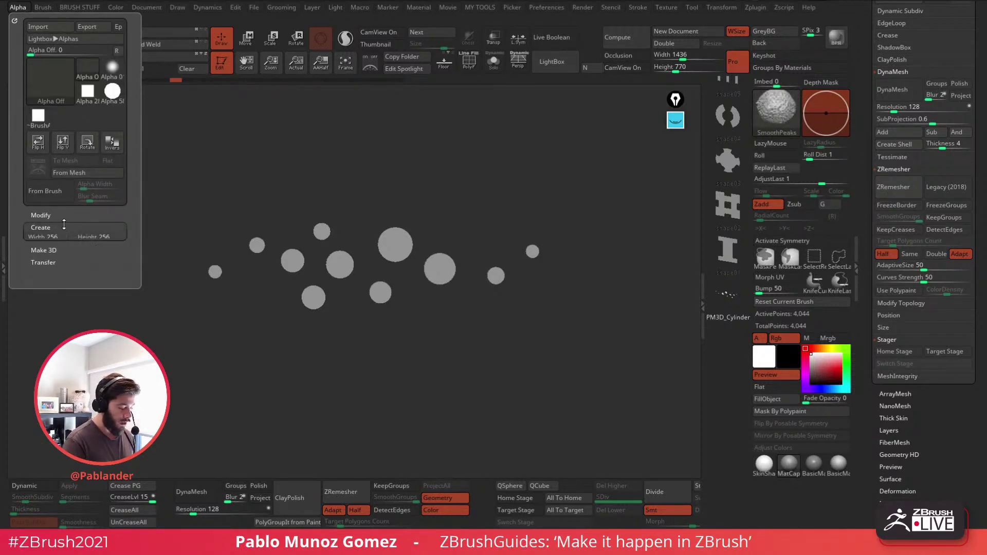
click(92, 173)
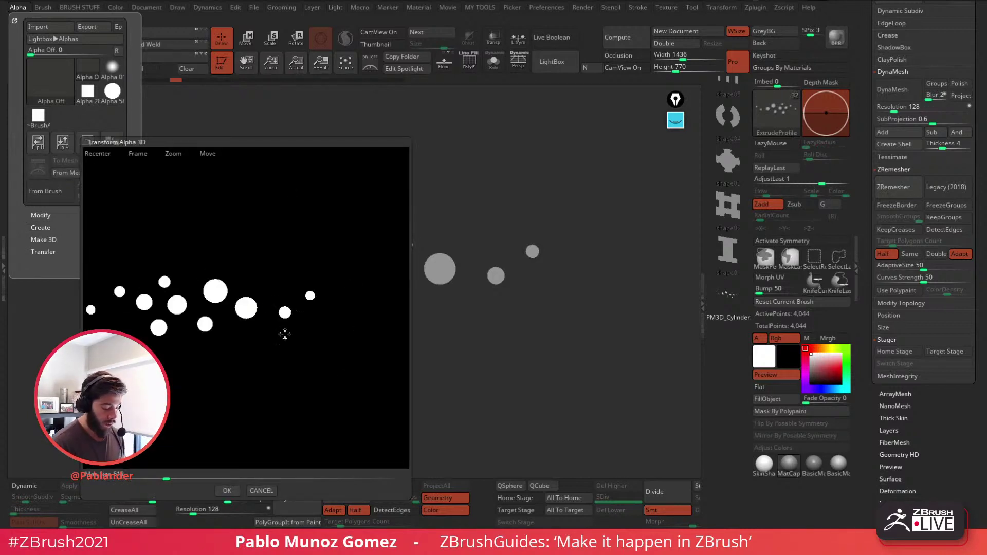
drag(262, 345, 306, 350)
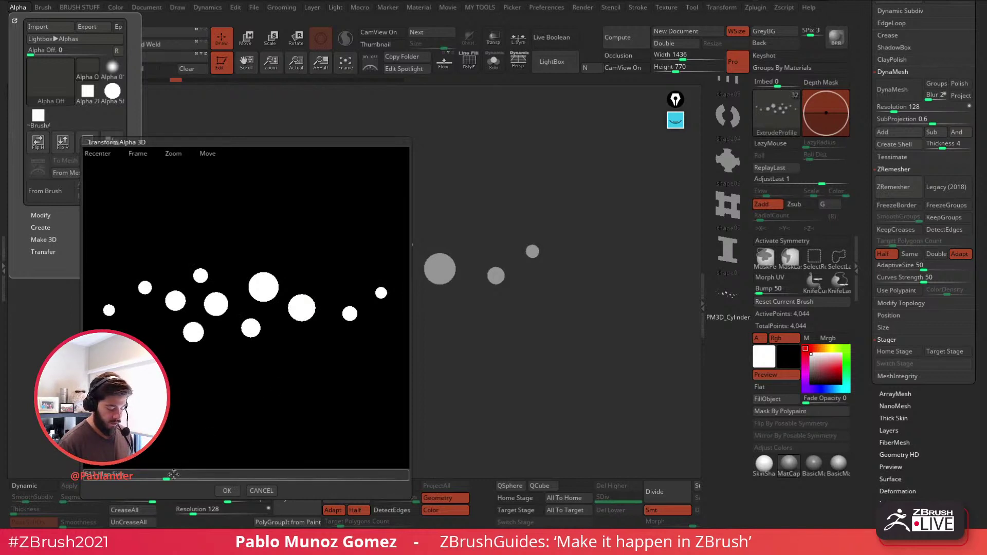
drag(166, 478, 234, 480)
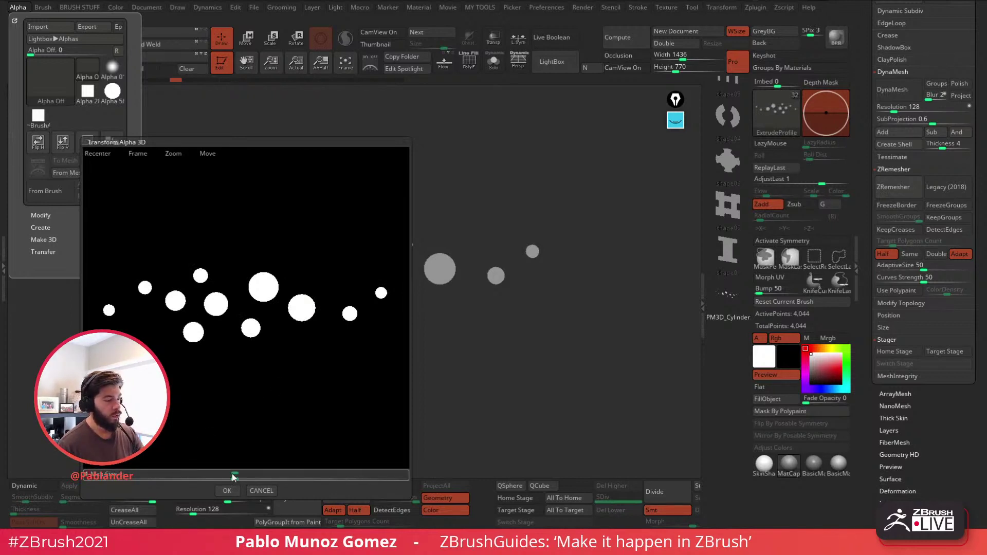
drag(231, 476, 231, 477)
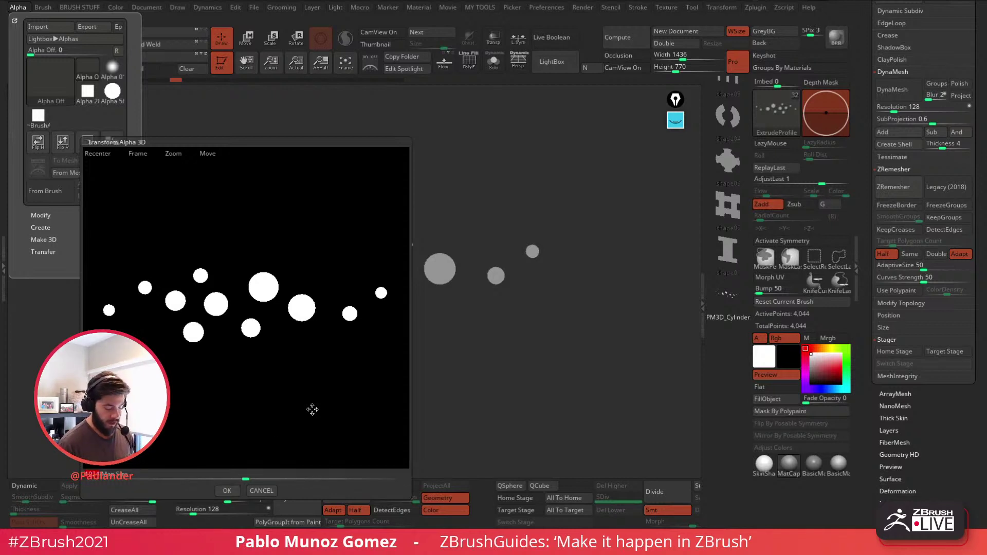
click(227, 491)
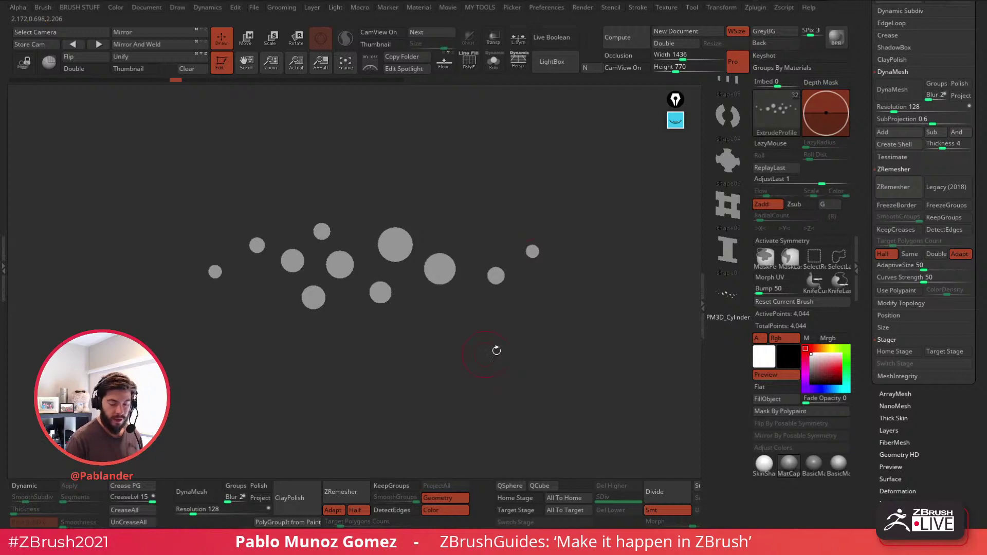
Step: Select the CurveAlpha brush and assign the new disc alpha to it as its profile
click(17, 7)
mouse_move(55, 82)
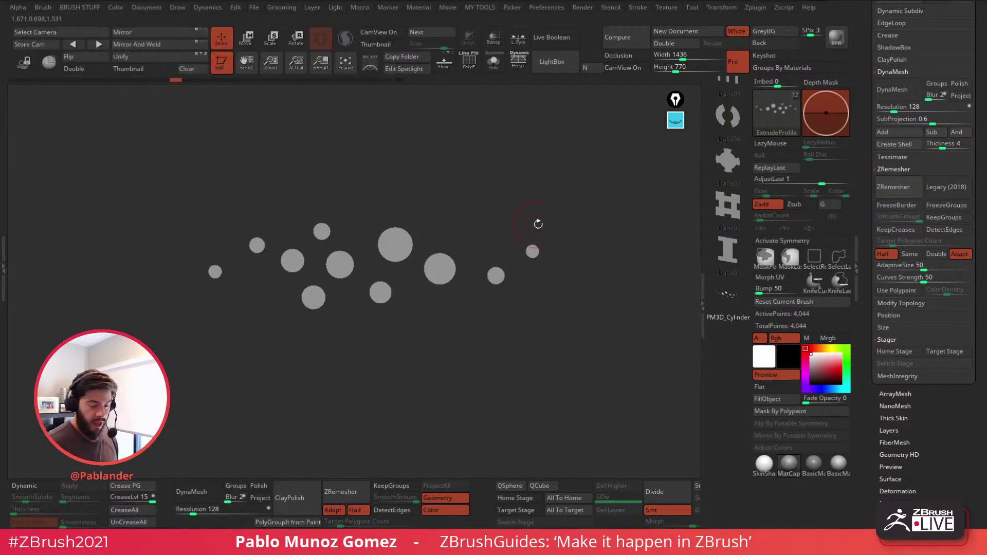
key(b)
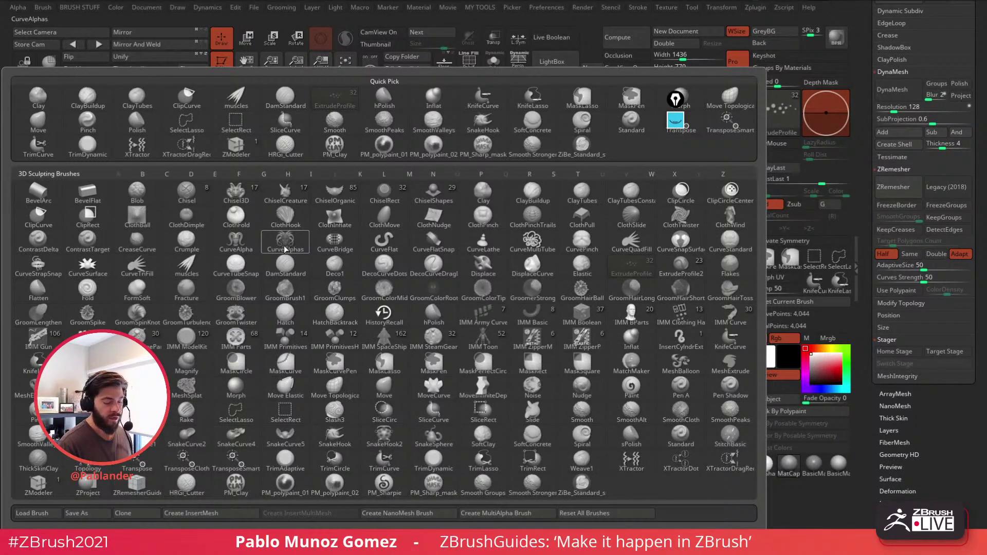
mouse_move(260, 246)
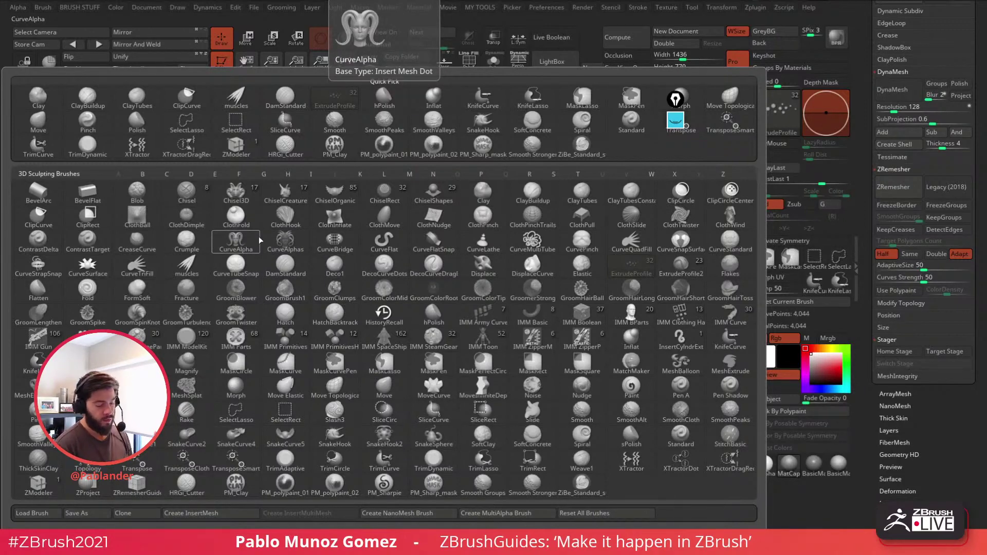
click(249, 254)
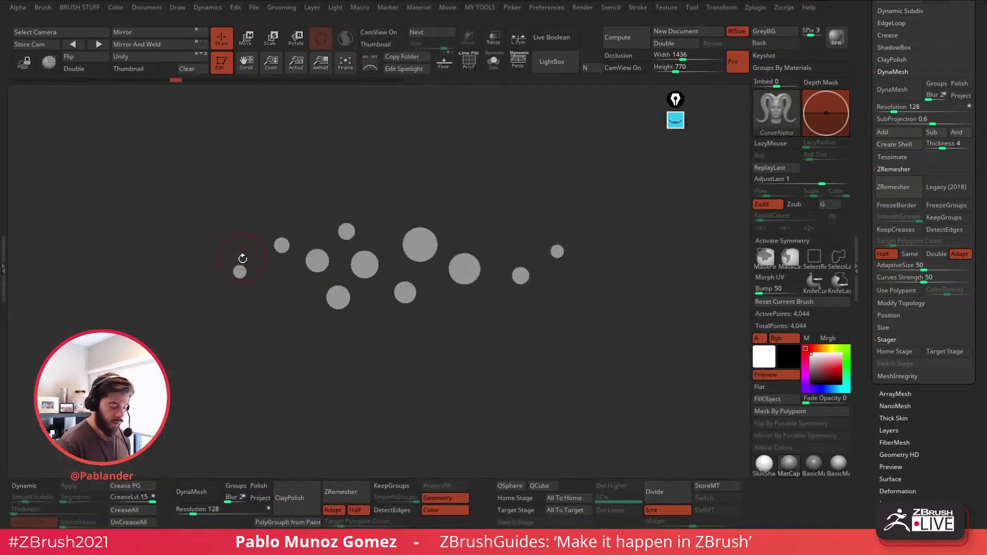
click(20, 7)
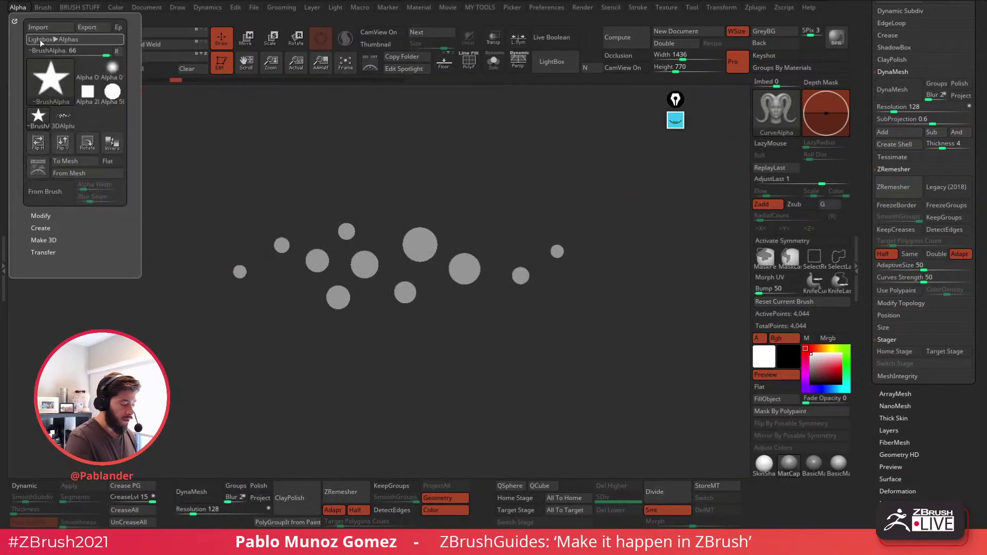
click(65, 122)
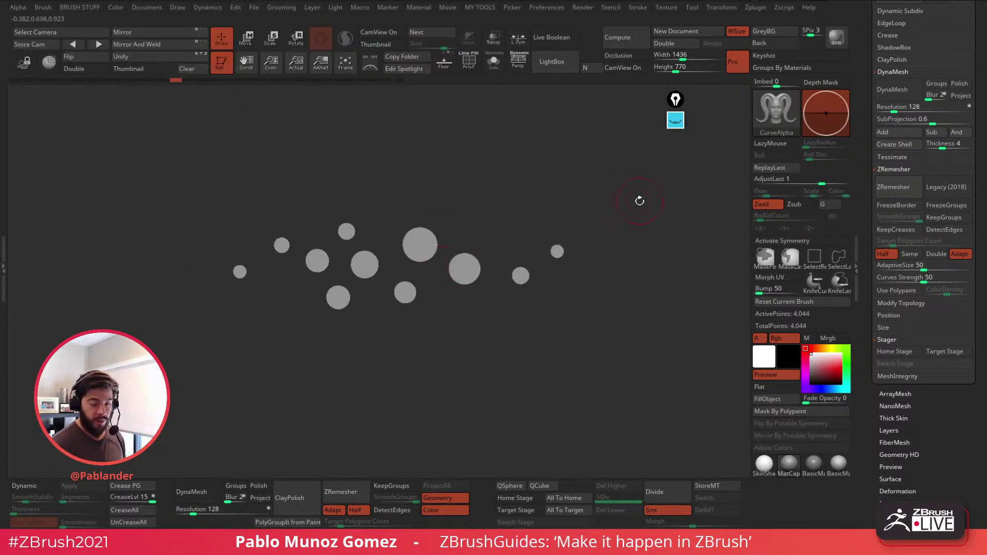
Step: Try a wavy CurveAlpha stroke from the largest disc, accepting the removal of the newer undo history, and undo the stroke
drag(550, 210, 574, 173)
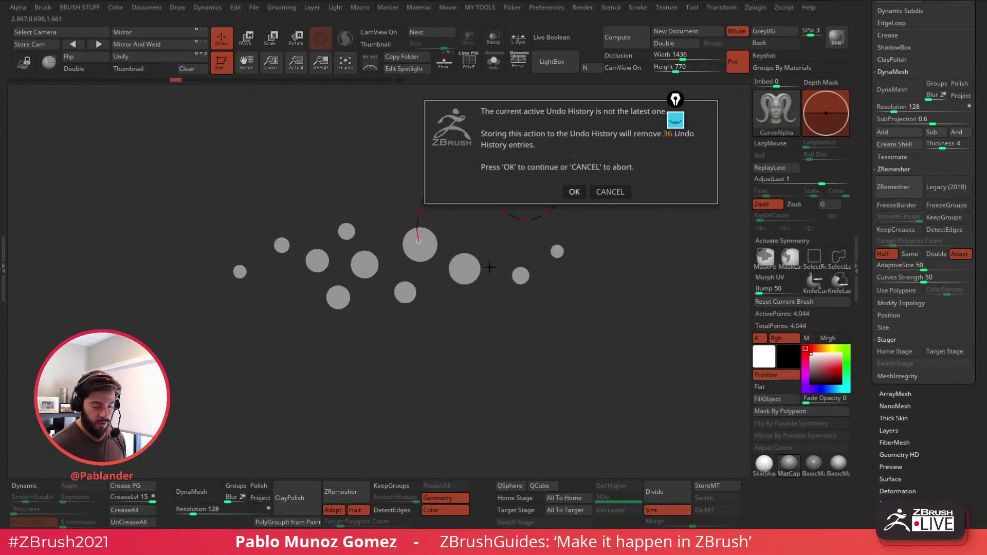
click(571, 191)
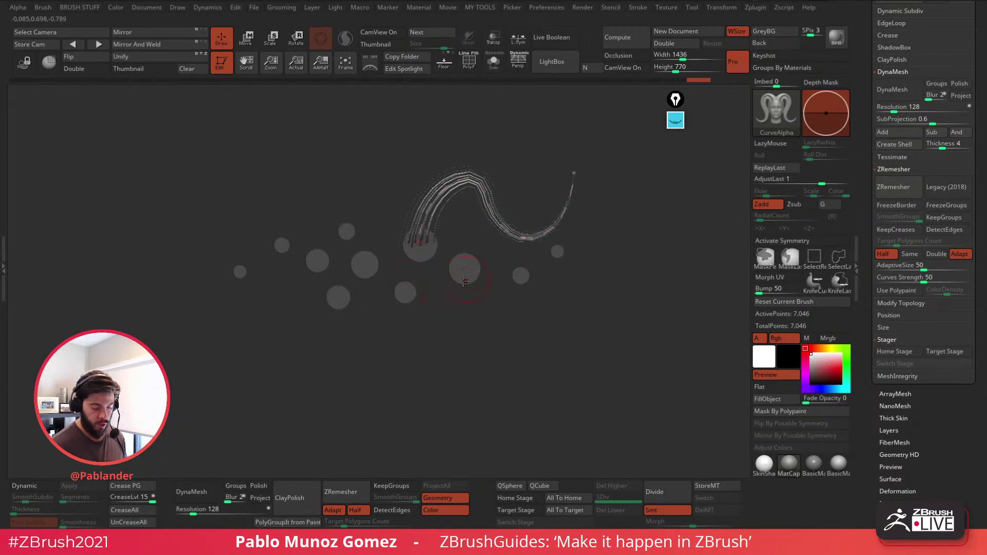
drag(482, 348, 465, 306)
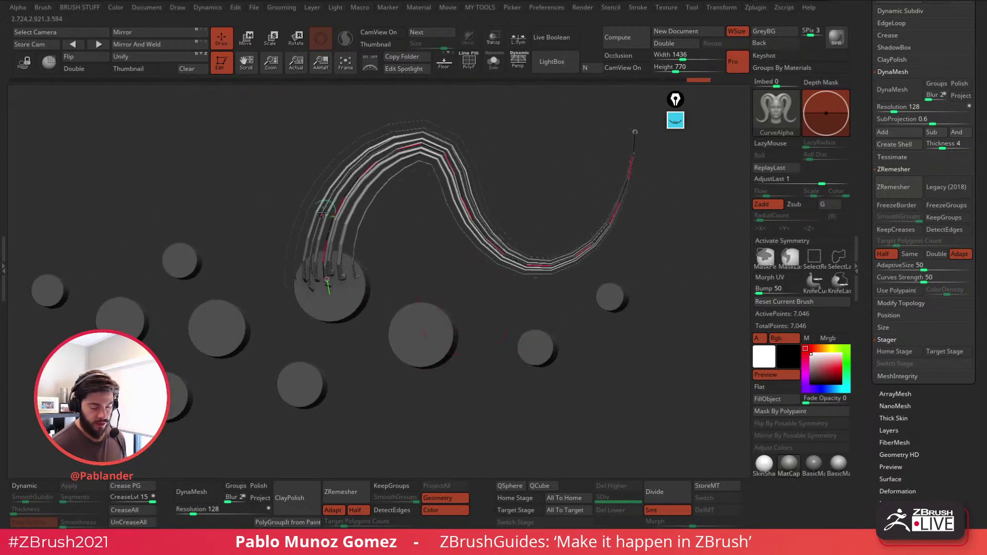
key(ctrl+z)
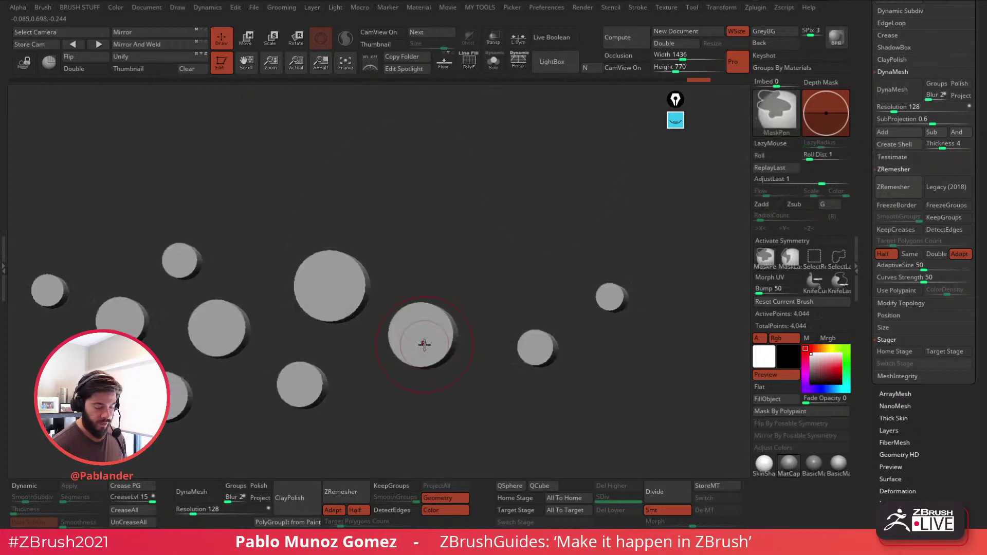
Step: Switch from the discs to the horned creature head model and show it from the side
drag(870, 178, 860, 466)
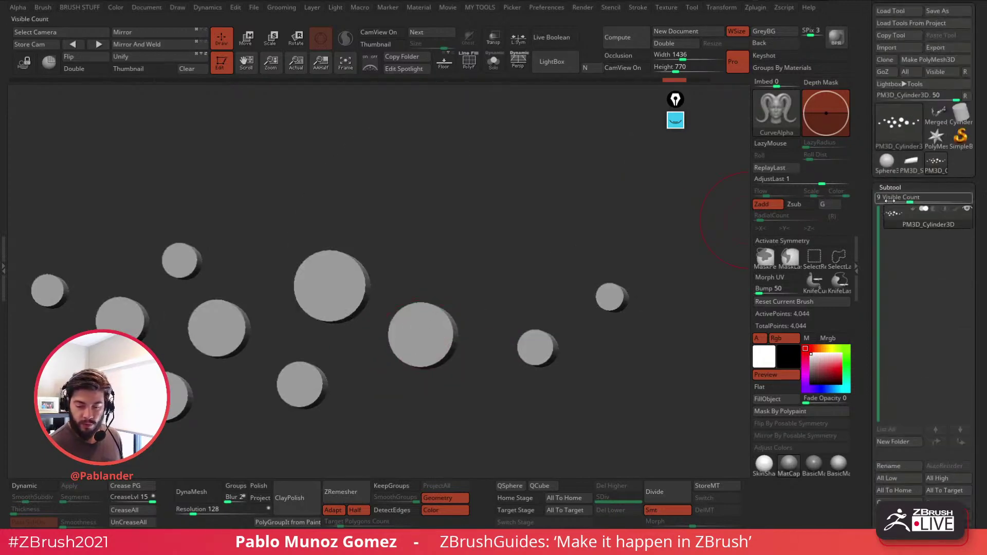
click(935, 114)
mouse_move(524, 280)
mouse_down()
mouse_move(519, 302)
mouse_move(475, 245)
mouse_move(500, 338)
mouse_move(498, 311)
mouse_move(479, 308)
mouse_move(458, 223)
mouse_move(414, 167)
mouse_move(428, 221)
mouse_move(447, 198)
mouse_move(473, 214)
mouse_move(445, 284)
mouse_move(546, 225)
mouse_move(492, 236)
mouse_move(544, 240)
mouse_move(559, 260)
mouse_up()
key(space)
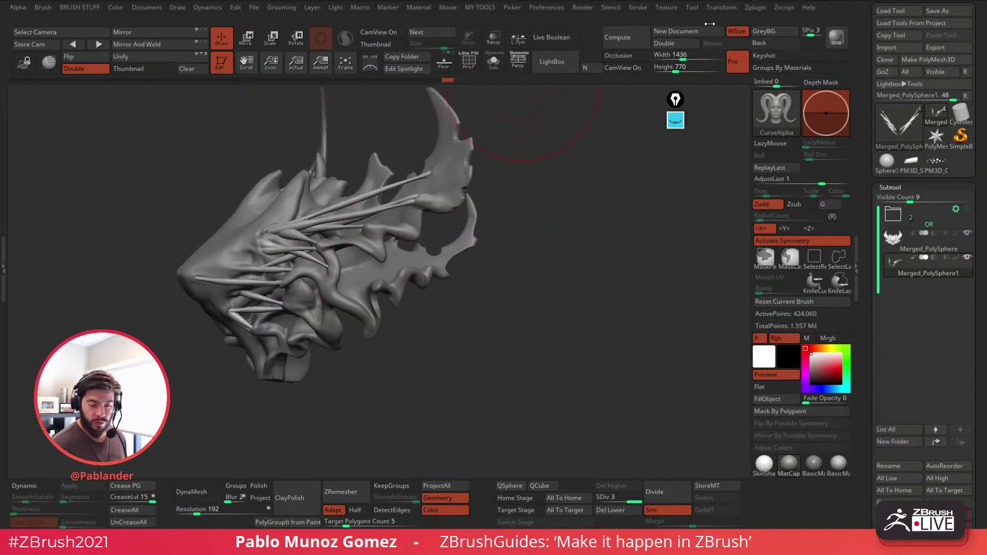
key(space)
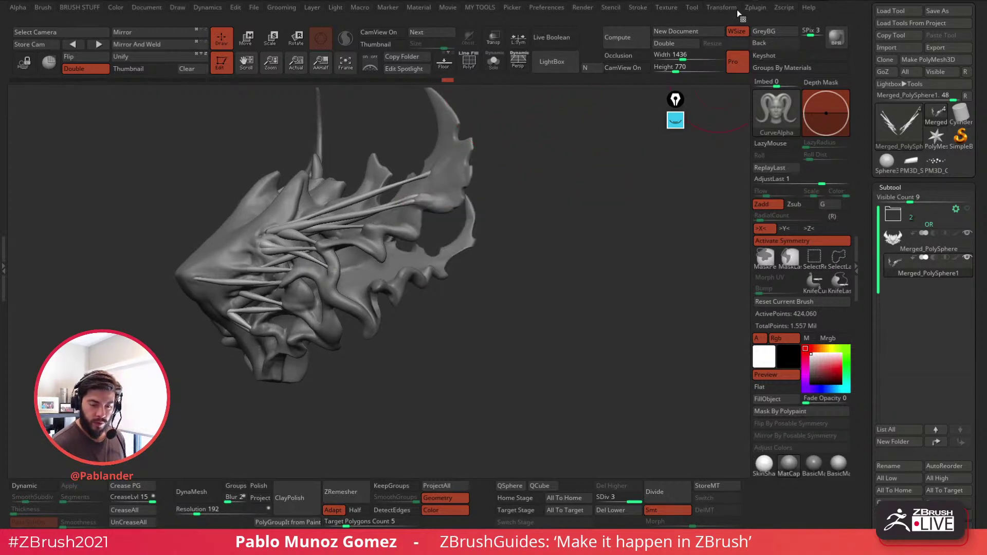
Step: Configure curve strokes with Size turned off and AsLine turned on, and set the picker depth to Once Z
click(643, 8)
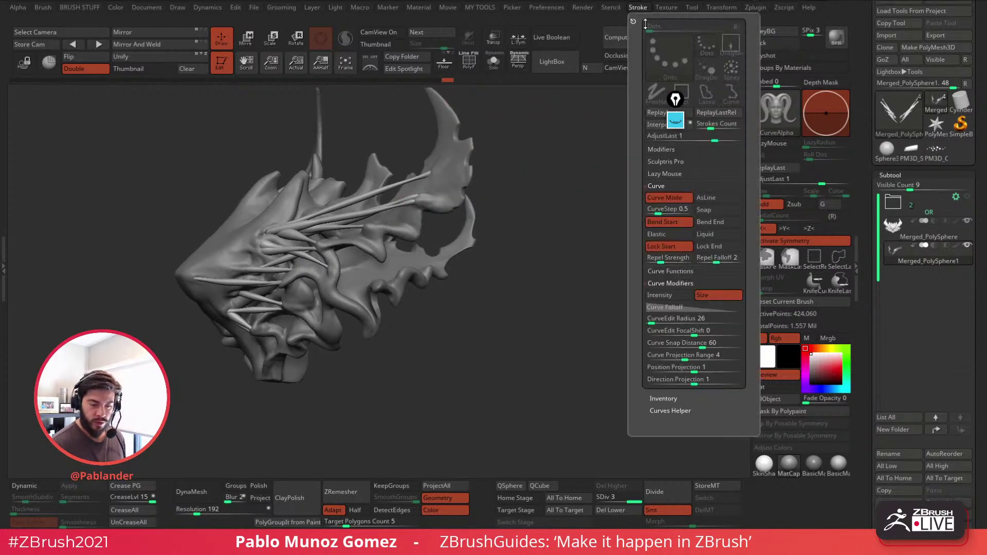
click(711, 296)
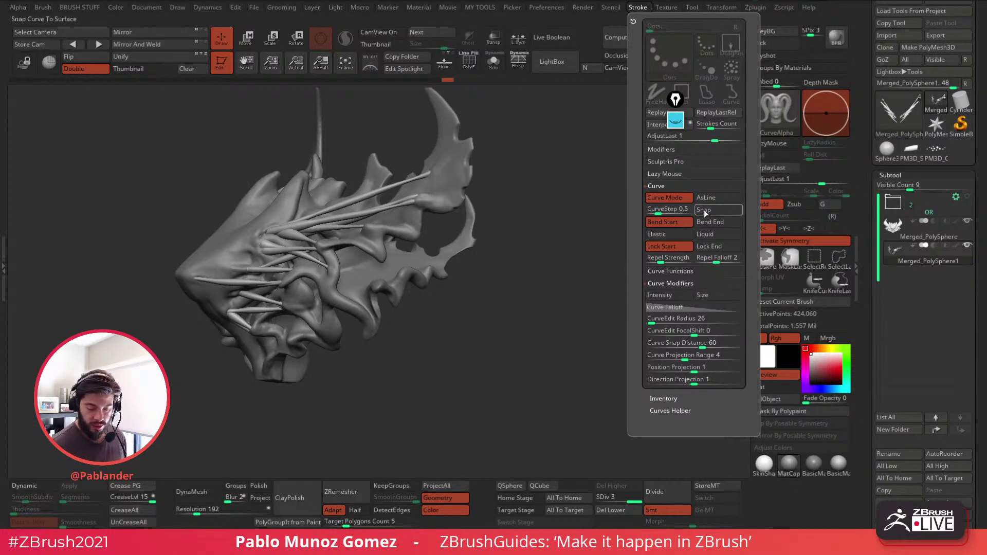
click(715, 199)
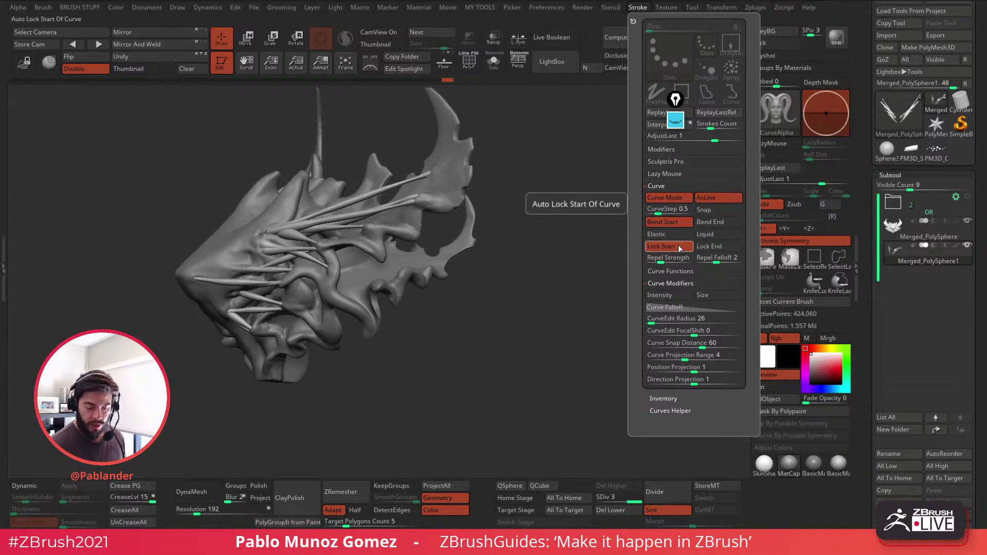
click(512, 8)
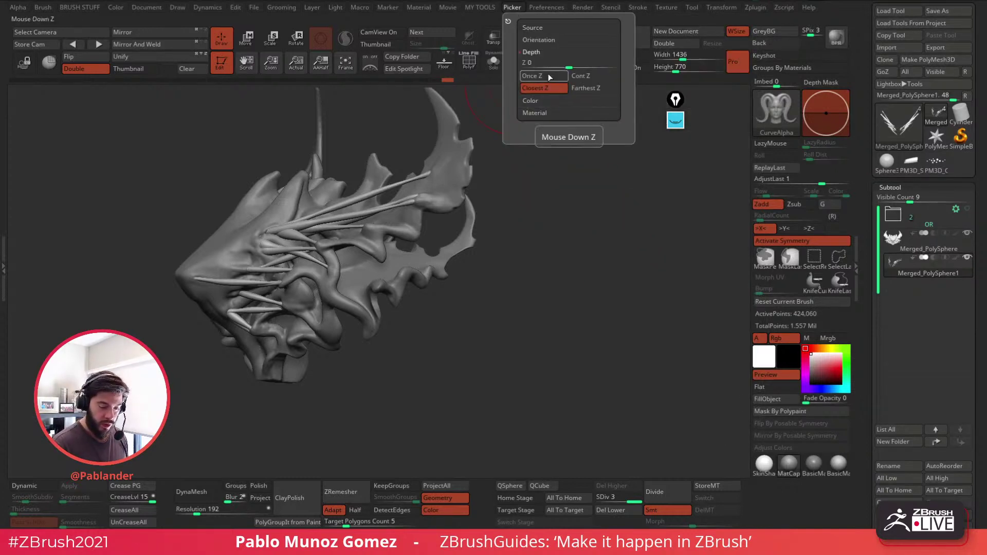
click(560, 76)
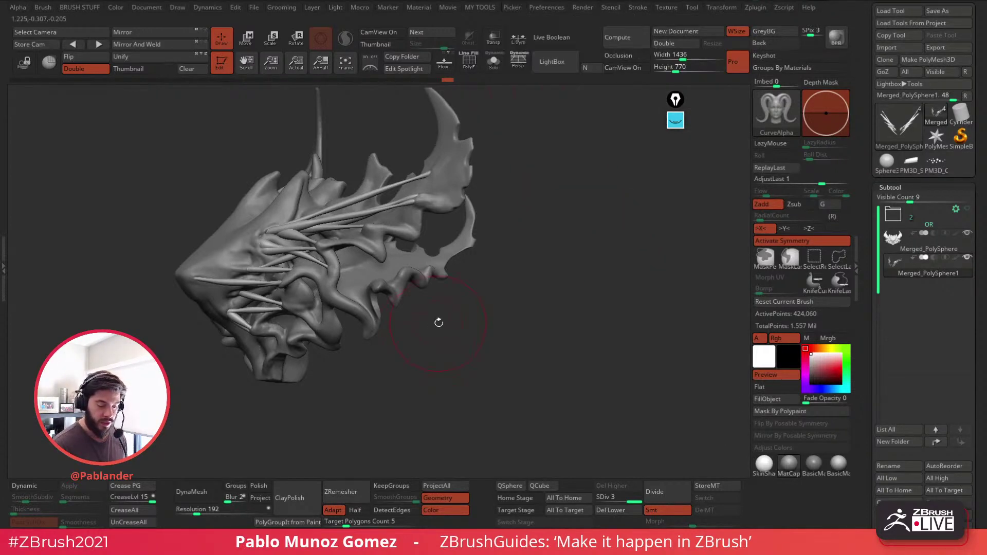
Step: Try a straight strand stroke on the side of the head, and switch to the Merged_PolySphere subtool
drag(328, 247, 376, 294)
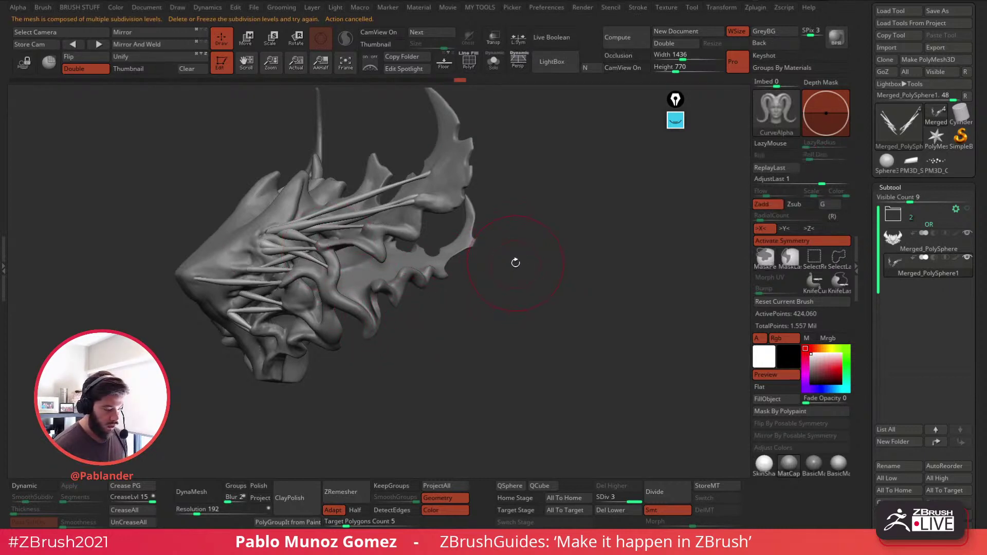
drag(513, 264, 519, 275)
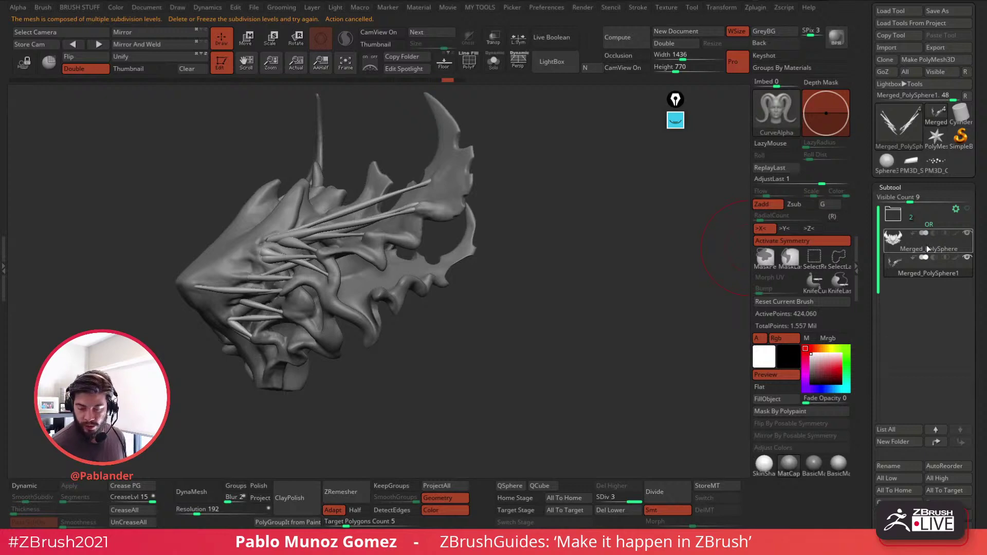
click(934, 245)
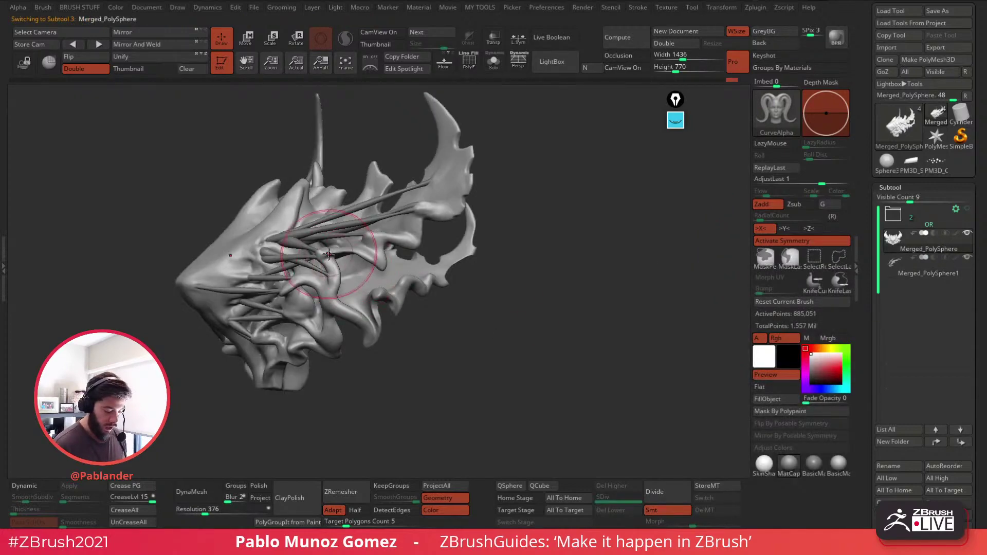
Step: Try two straight multi-strand strokes across the gap behind the cheek tendrils, undoing each one
drag(390, 302, 402, 307)
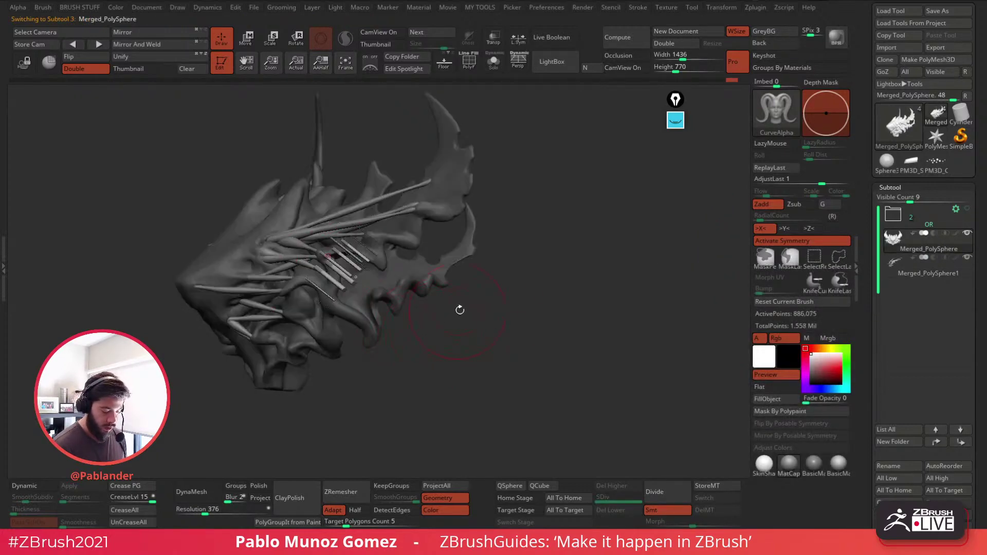
key(ctrl+z)
right_drag(521, 272, 530, 274)
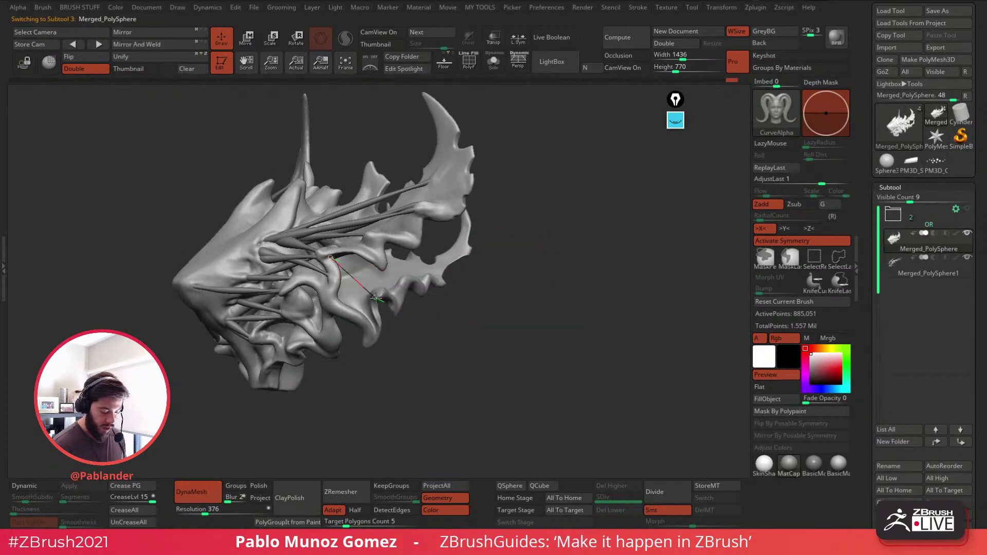
drag(379, 296, 389, 302)
drag(479, 343, 458, 334)
key(ctrl+z)
Step: Adjust the draw size and stretch a straight strand bundle from the horn base to the edge of the side frill
right_click(400, 240)
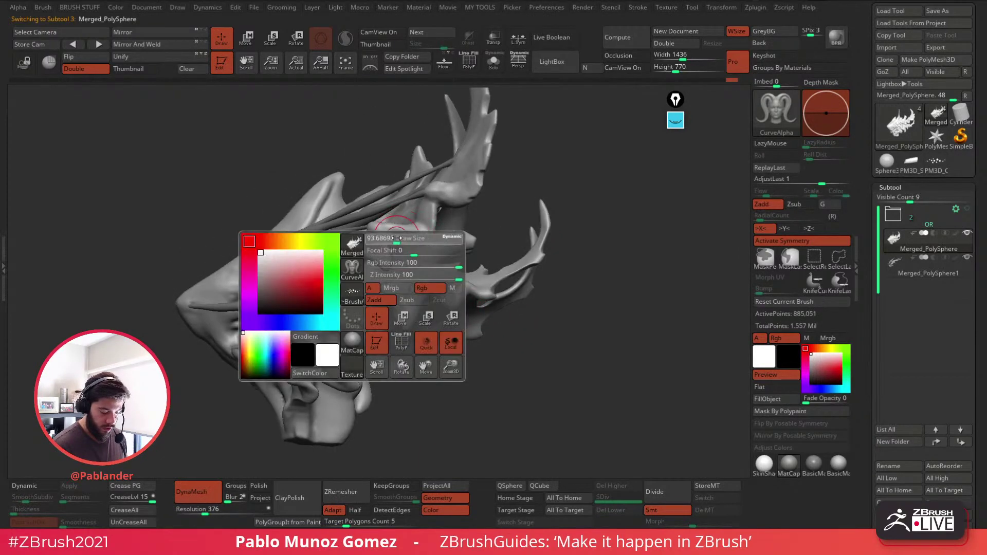
mouse_move(493, 231)
right_down()
mouse_move(435, 246)
mouse_move(459, 216)
mouse_move(401, 292)
right_up()
right_drag(455, 230, 423, 266)
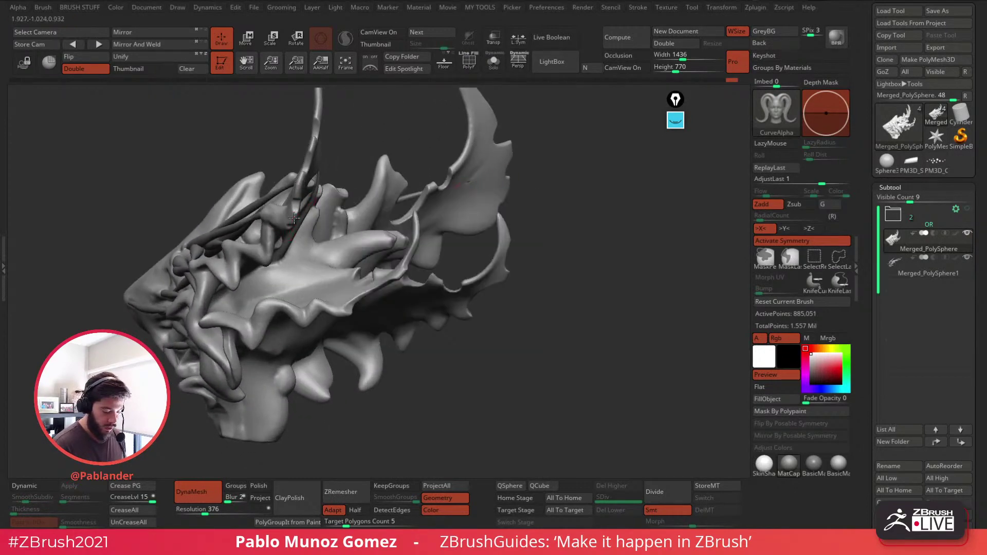
mouse_move(384, 282)
mouse_down()
mouse_move(391, 276)
mouse_move(392, 308)
mouse_move(426, 375)
mouse_up()
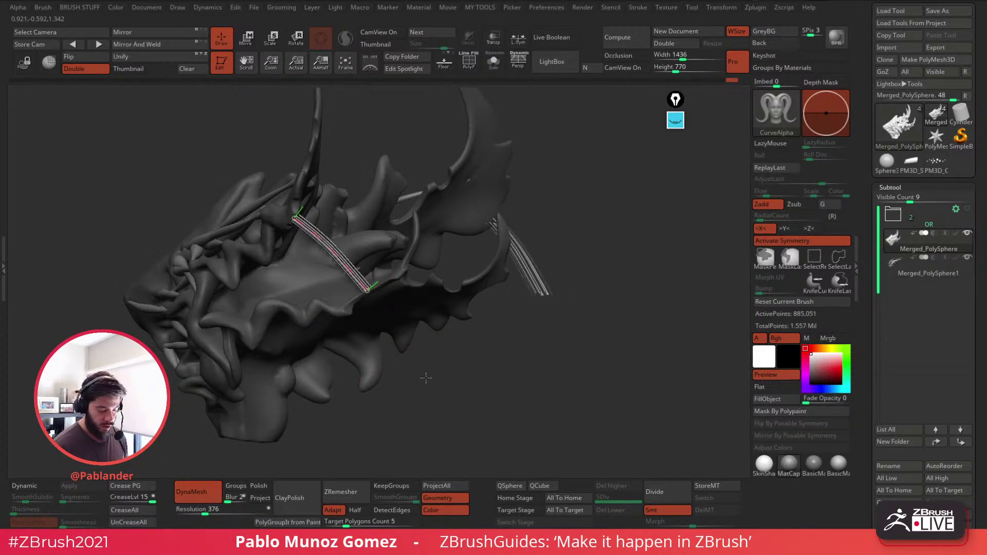
Step: Reposition the strand curve's lower end so the bundle spans the gap between the upper and lower side frills
right_drag(429, 323, 538, 299)
drag(652, 272, 456, 404)
right_drag(463, 393, 607, 349)
right_drag(564, 303, 407, 308)
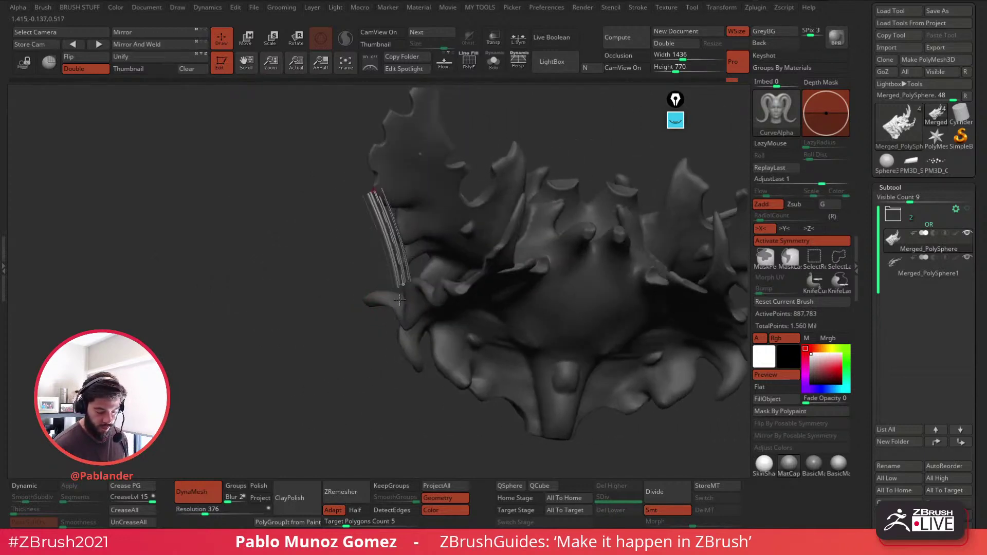
drag(402, 284, 477, 349)
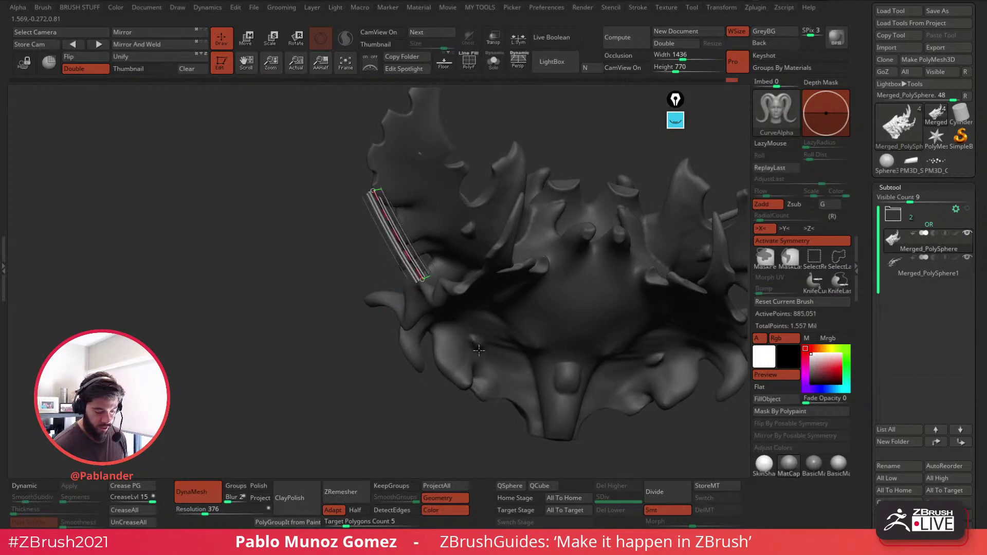
right_drag(281, 292, 476, 237)
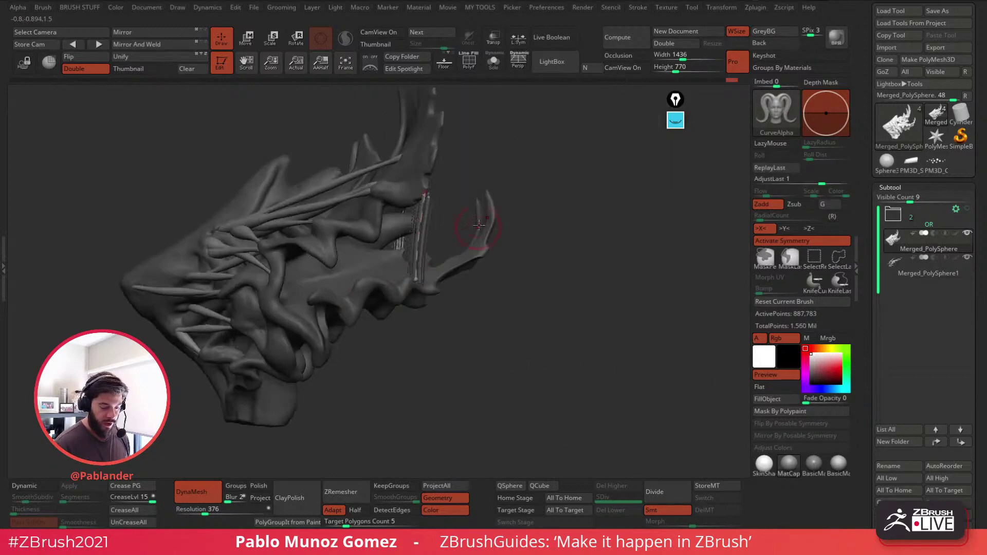
right_drag(483, 165, 536, 225)
Step: Split the unmasked strand bundle into its own subtool, select Merged_PolySphere1_1 and check it briefly in Solo mode
key(1)
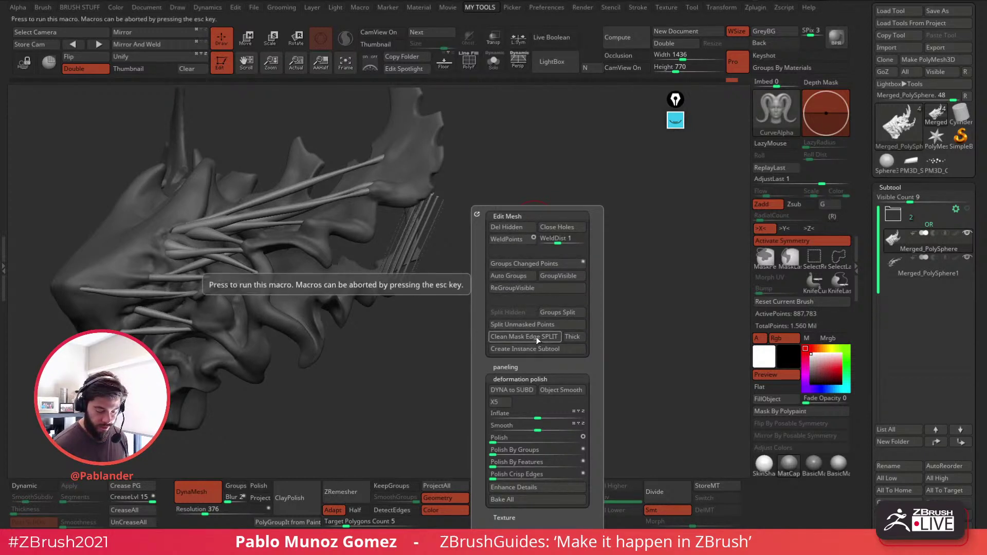
click(542, 324)
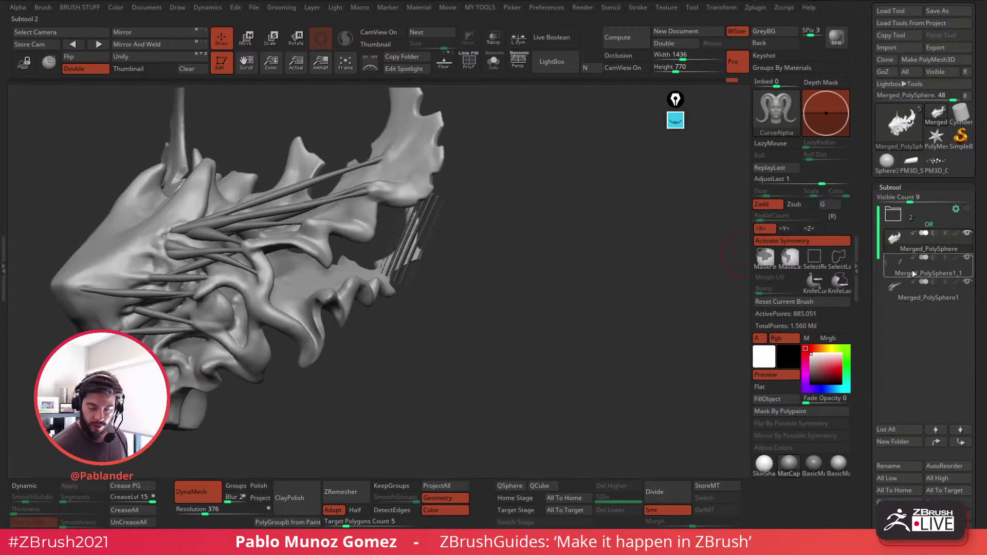
click(913, 273)
click(492, 62)
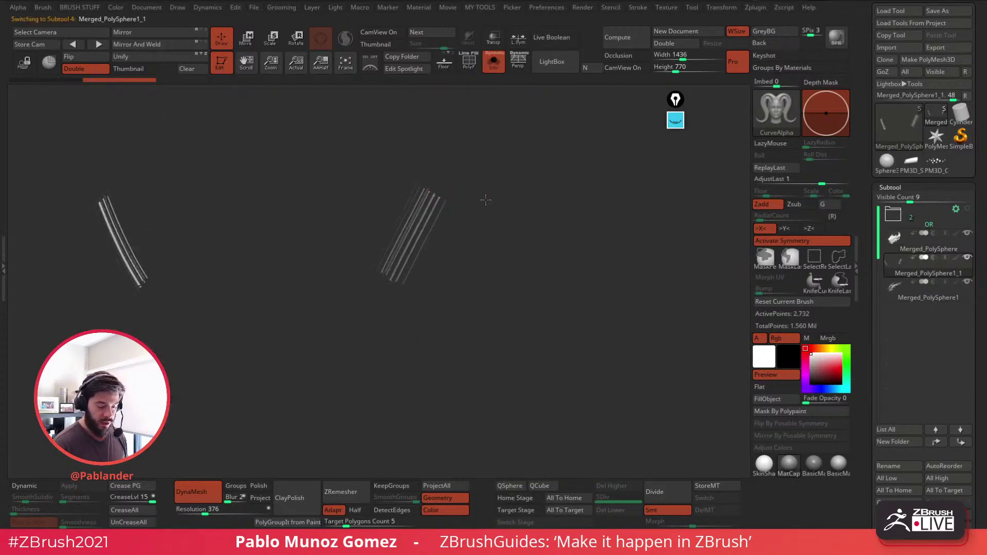
click(494, 64)
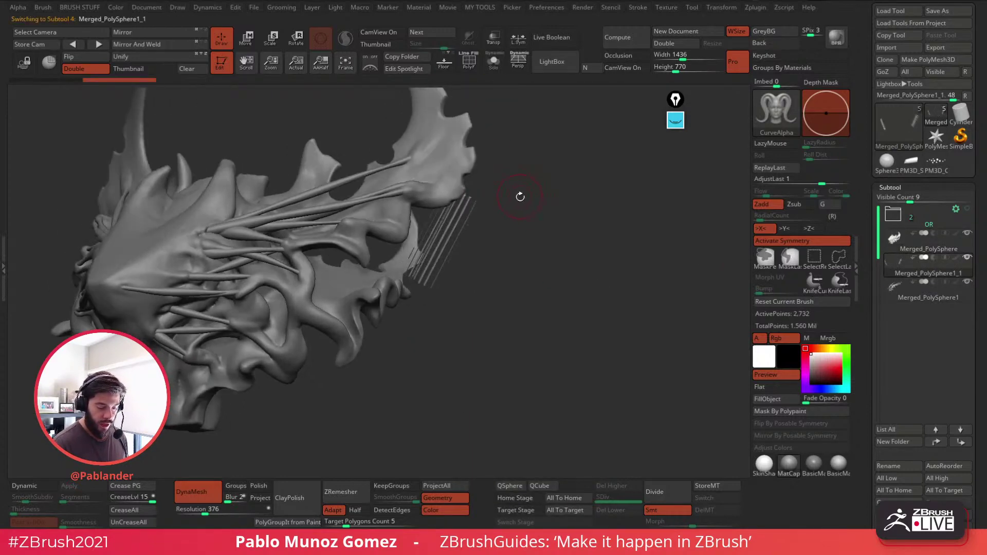
Step: Use the Move brush with a larger draw size to bend the bundle and pull its ends onto both frills
key(b)
click(488, 303)
key(space)
drag(555, 208, 578, 208)
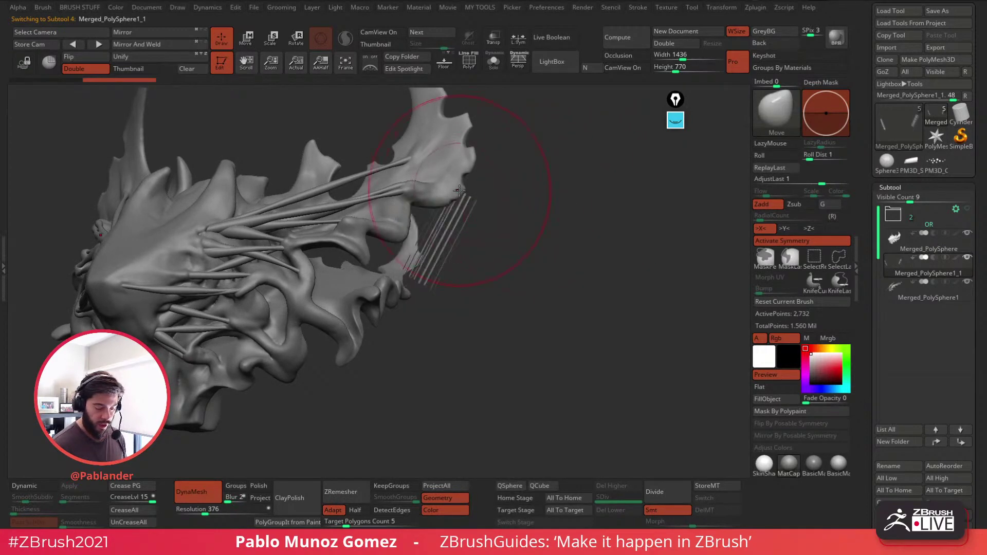
drag(462, 201, 453, 196)
drag(431, 279, 403, 281)
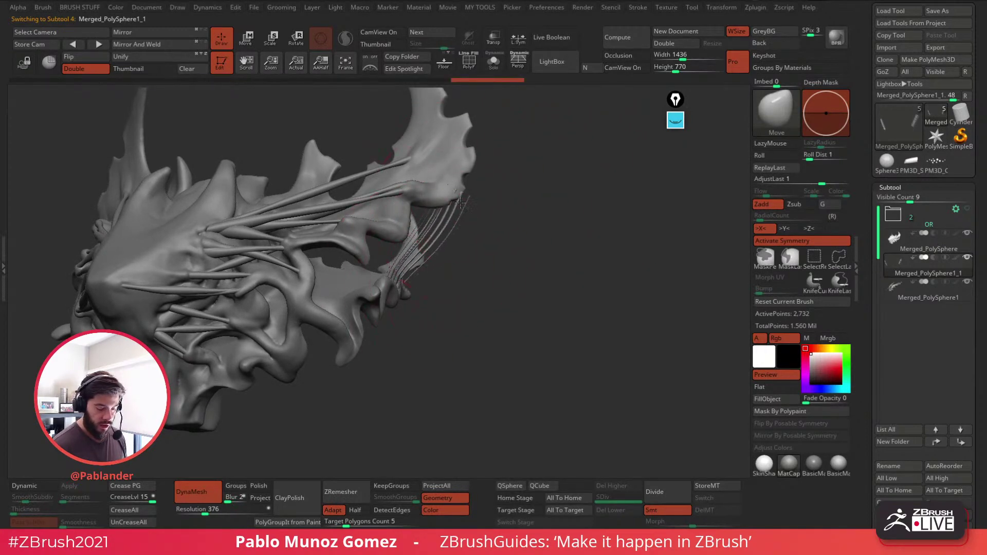
drag(447, 230, 451, 234)
Step: Inflate the strands slightly and pull their upper and lower ends into the frill surfaces
key(2)
drag(548, 412, 553, 413)
drag(466, 195, 446, 187)
drag(406, 293, 401, 294)
right_drag(478, 303, 399, 310)
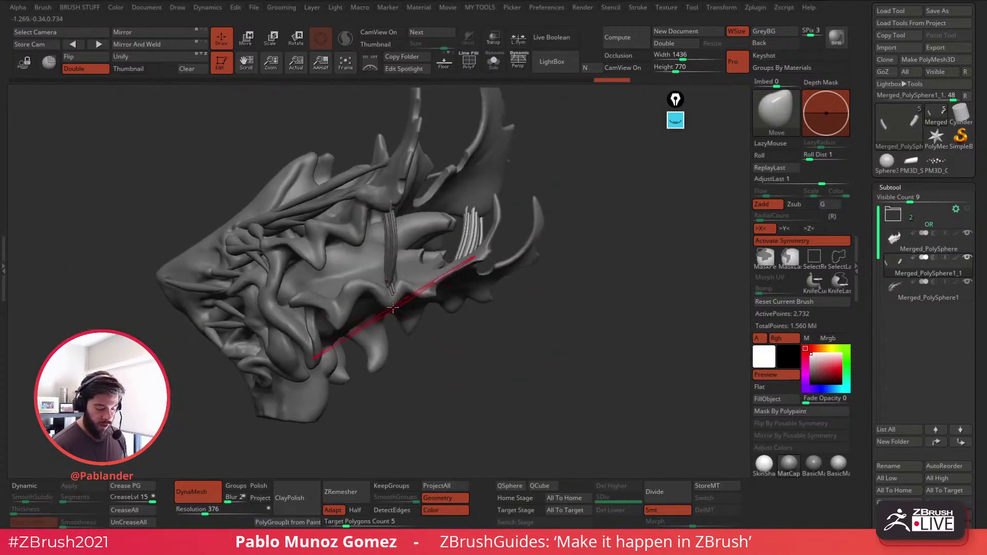
drag(393, 296, 383, 290)
mouse_move(387, 230)
right_down()
mouse_move(511, 335)
mouse_move(529, 311)
mouse_move(538, 256)
mouse_move(527, 250)
right_up()
Step: Switch to the Move Topological brush and shift individual strands inward to spread the bundle beneath the upper frill
key(b)
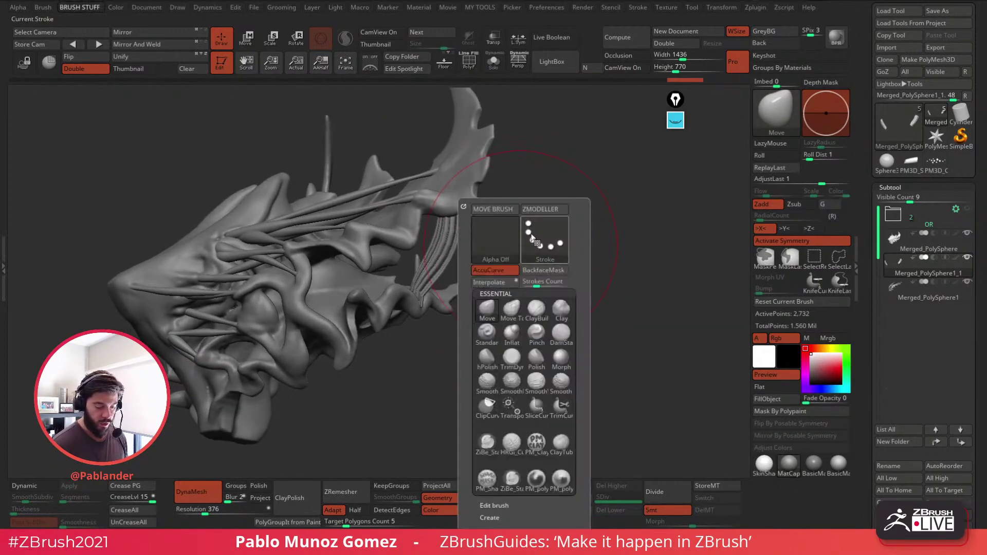
click(512, 308)
click(478, 267)
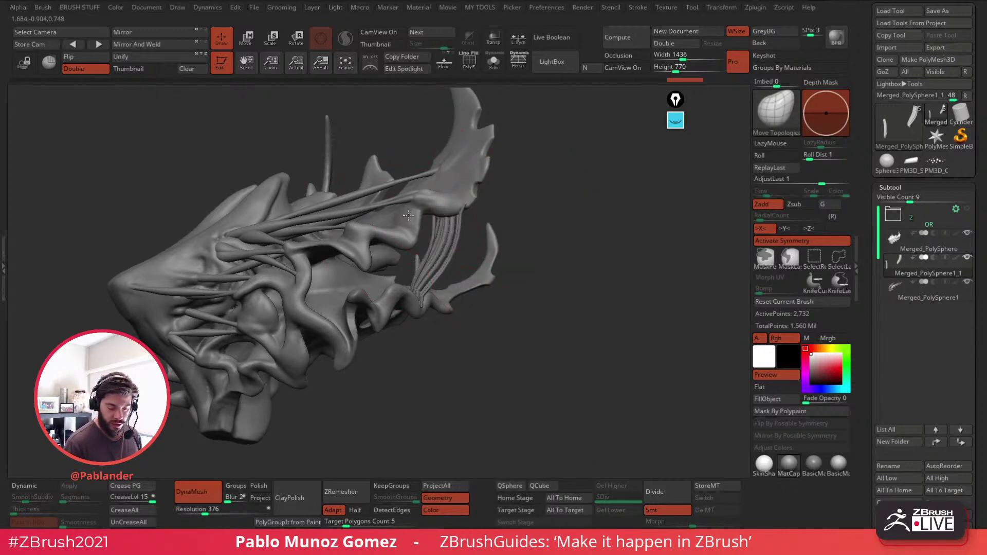
mouse_move(407, 215)
mouse_down()
mouse_move(378, 212)
mouse_move(396, 212)
mouse_move(388, 212)
mouse_up()
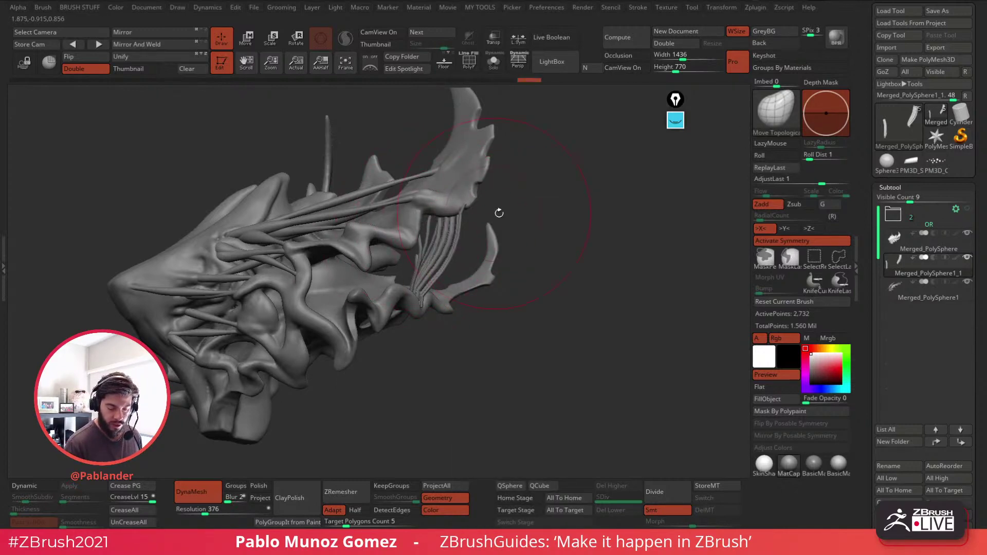
mouse_move(499, 213)
mouse_down()
mouse_move(467, 209)
mouse_move(407, 312)
mouse_move(375, 304)
mouse_up()
drag(491, 288, 455, 269)
drag(399, 297, 406, 302)
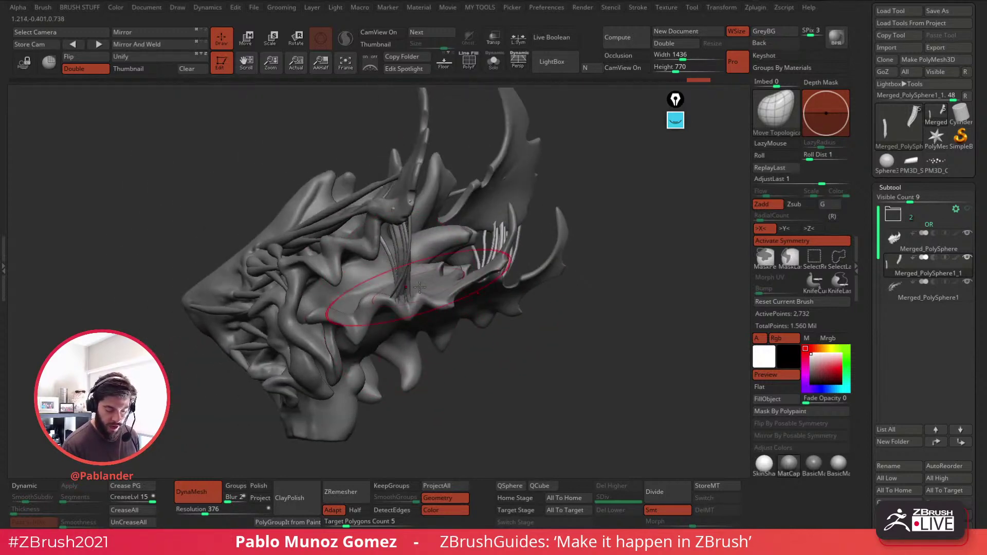
Step: Reposition individual strands around the lower frill's edge, working from behind and below the head
drag(535, 304, 426, 289)
drag(506, 329, 458, 287)
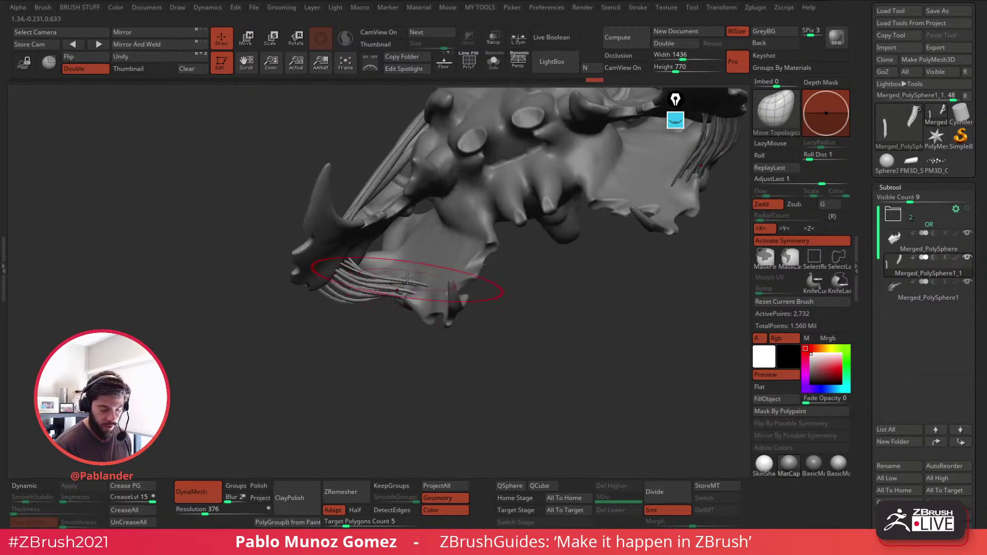
drag(462, 334, 417, 303)
drag(430, 262, 422, 278)
mouse_move(503, 354)
mouse_down()
mouse_move(491, 309)
mouse_move(467, 288)
mouse_move(428, 292)
mouse_up()
drag(489, 340, 442, 265)
mouse_move(544, 329)
mouse_down()
mouse_move(483, 263)
mouse_move(506, 260)
mouse_up()
Step: Fine-tune individual strand ends so they attach to the upper frill's underside and the lower frill
drag(441, 280, 438, 272)
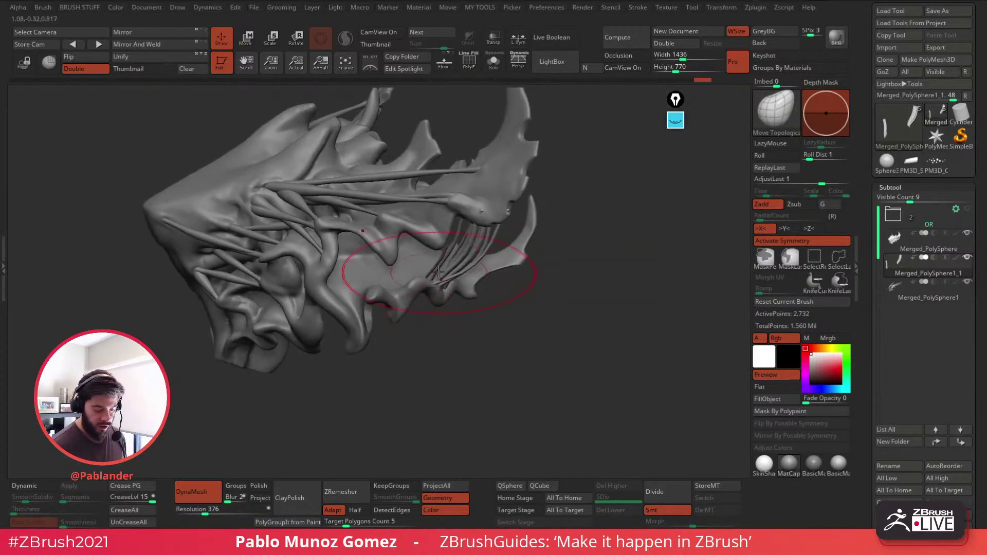
drag(472, 229, 466, 201)
mouse_move(547, 329)
mouse_down()
mouse_move(532, 272)
mouse_move(514, 268)
mouse_move(478, 284)
mouse_move(491, 245)
mouse_up()
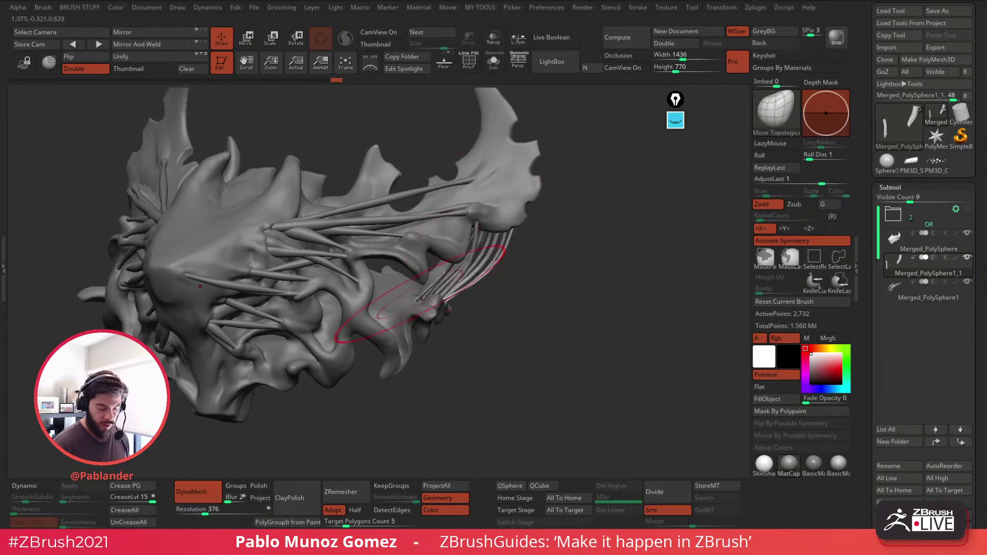
drag(416, 292, 420, 296)
mouse_move(474, 233)
mouse_down()
mouse_move(479, 211)
mouse_move(533, 271)
mouse_move(524, 293)
mouse_move(552, 205)
mouse_up()
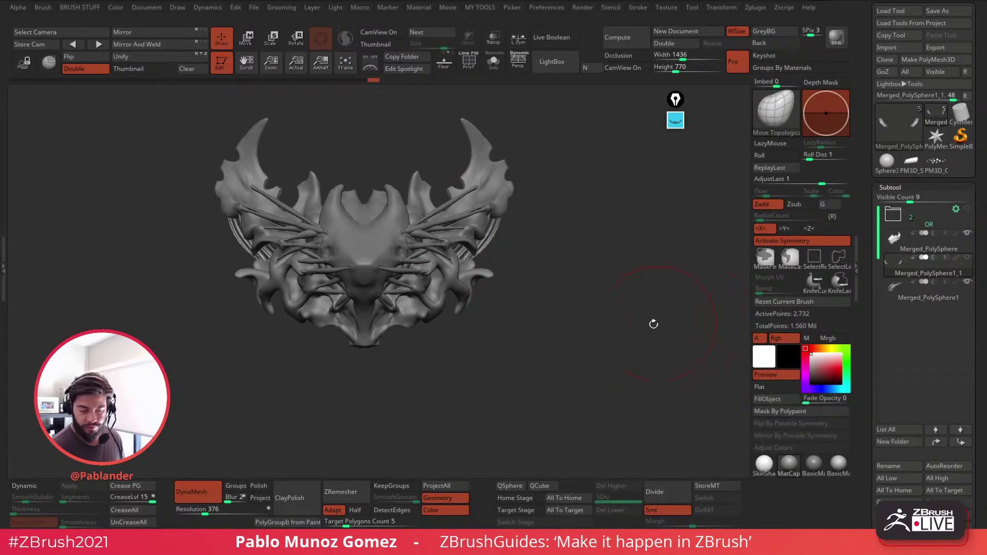
Step: Select the Merged_PolySphere head subtool, choose the ZiBe_Standard brush and reduce its draw size for fine sculpting
drag(653, 323, 589, 326)
click(923, 290)
click(919, 252)
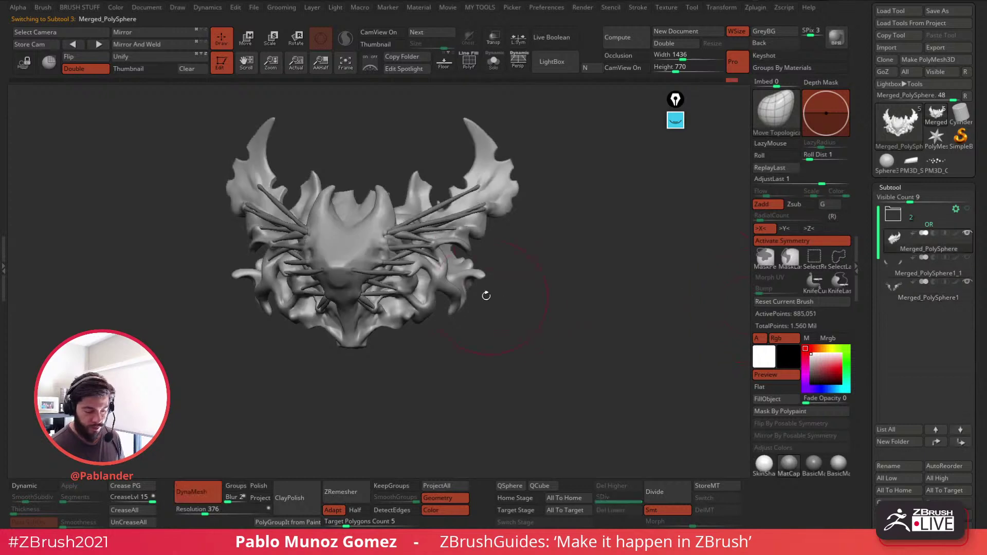
mouse_move(485, 295)
alt+mouse_down()
mouse_move(523, 324)
mouse_move(457, 290)
mouse_move(452, 258)
alt+mouse_up()
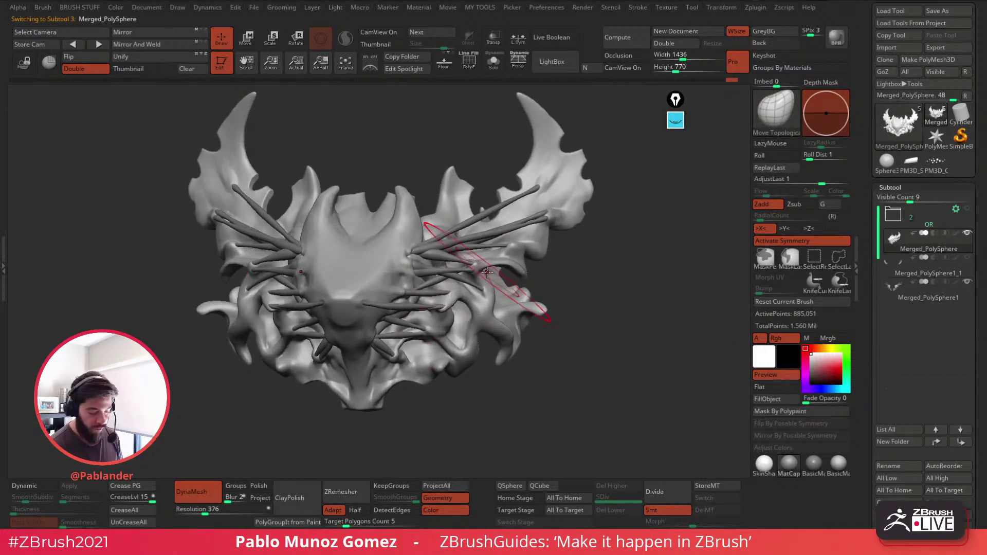
key(space)
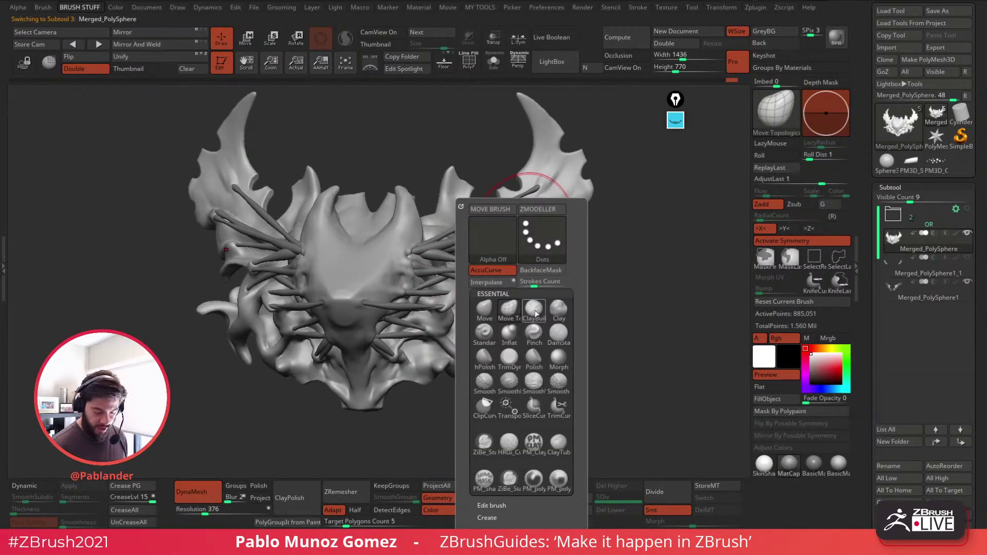
click(485, 443)
drag(599, 352, 603, 351)
key(space)
drag(600, 266, 588, 265)
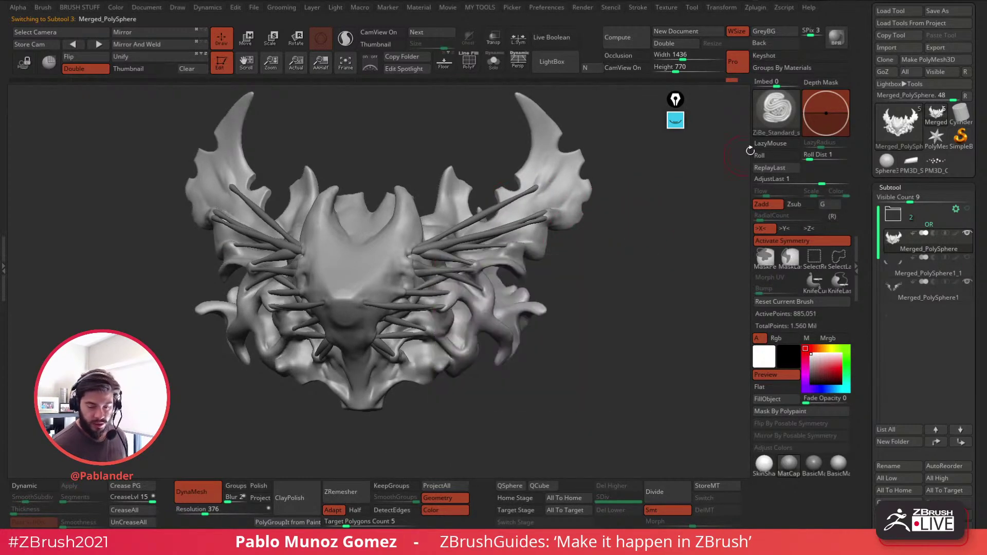
key(space)
drag(635, 225, 622, 223)
mouse_move(561, 229)
alt+mouse_down()
mouse_move(568, 261)
mouse_move(447, 251)
alt+mouse_up()
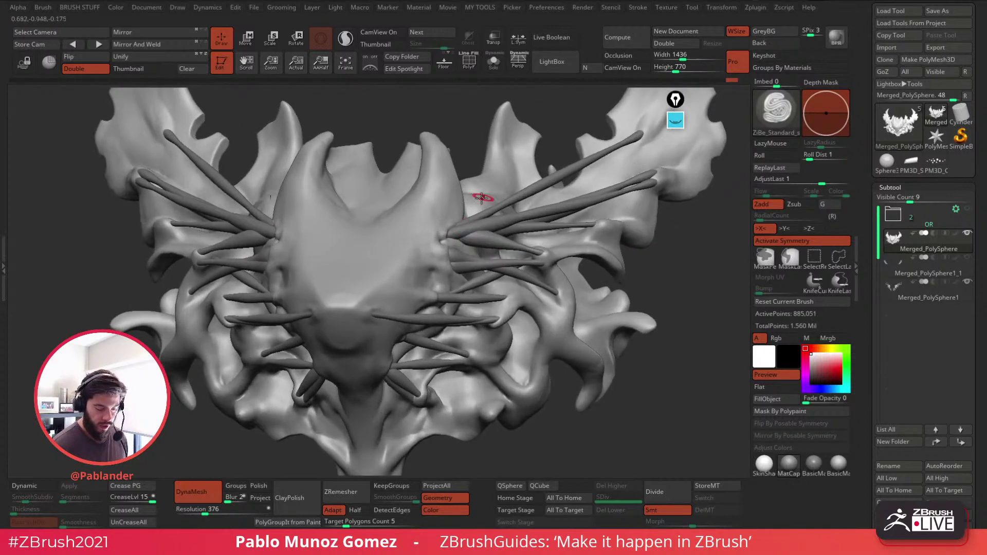
Step: Sculpt raised folds around the upper tendon roots and along the crest edge toward the snout
drag(474, 214, 468, 220)
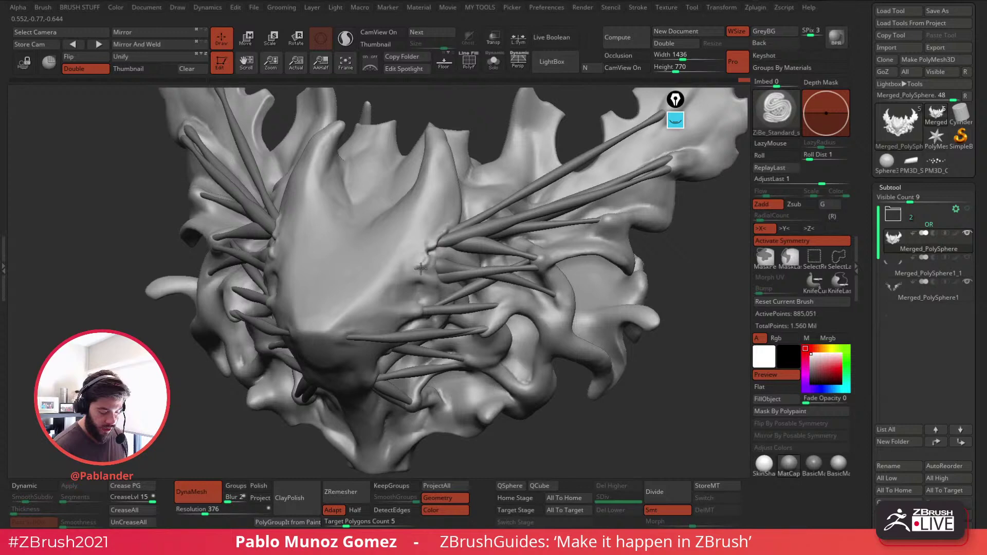
key(shift)
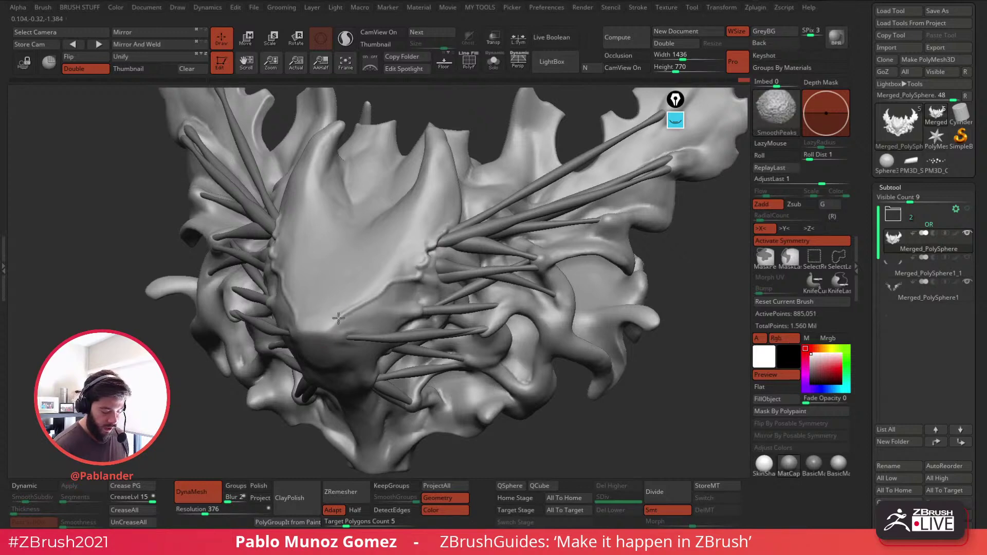
right_drag(432, 240, 436, 257)
drag(391, 285, 328, 317)
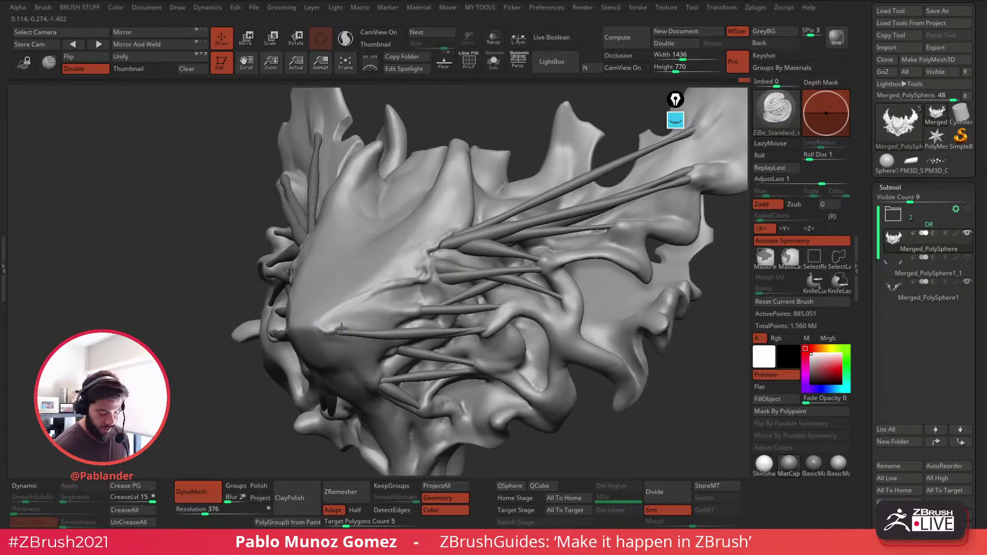
Step: Blend the folds around the snout and cheek tendon roots with sculpting and smoothing strokes
key(shift)
mouse_move(332, 329)
shift+mouse_down()
mouse_move(361, 327)
mouse_move(341, 330)
shift+mouse_up()
right_drag(445, 289, 431, 303)
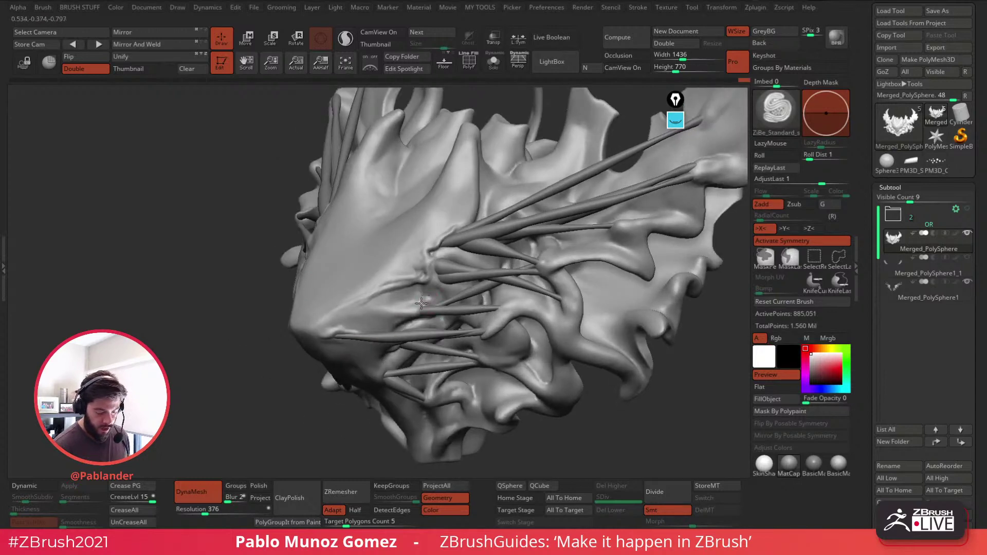
shift+drag(410, 310, 436, 278)
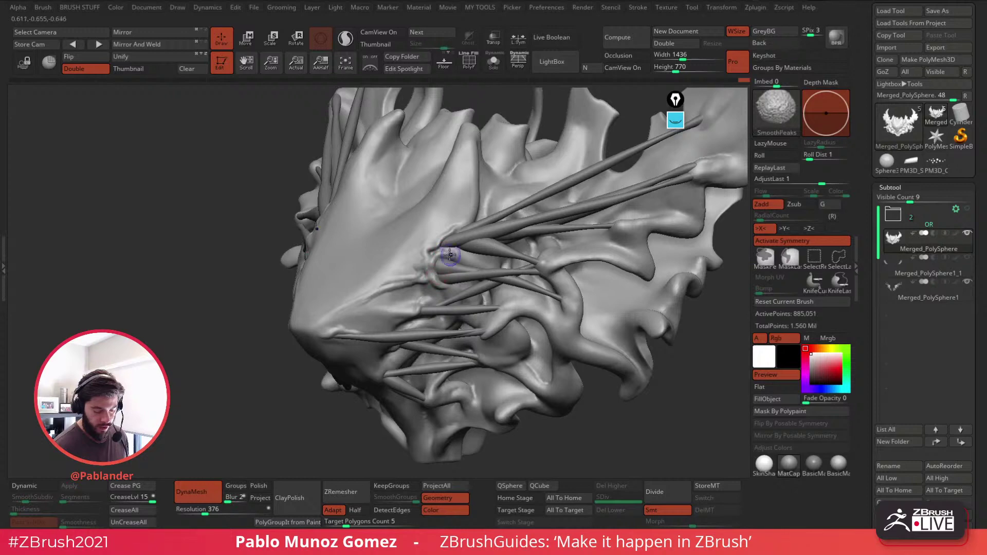
Step: Sculpt long folds from the brow horn down to the upper tendon roots and smooth their lower ends
mouse_move(464, 257)
right_down()
mouse_move(474, 219)
mouse_move(529, 224)
mouse_move(511, 229)
mouse_move(490, 206)
right_up()
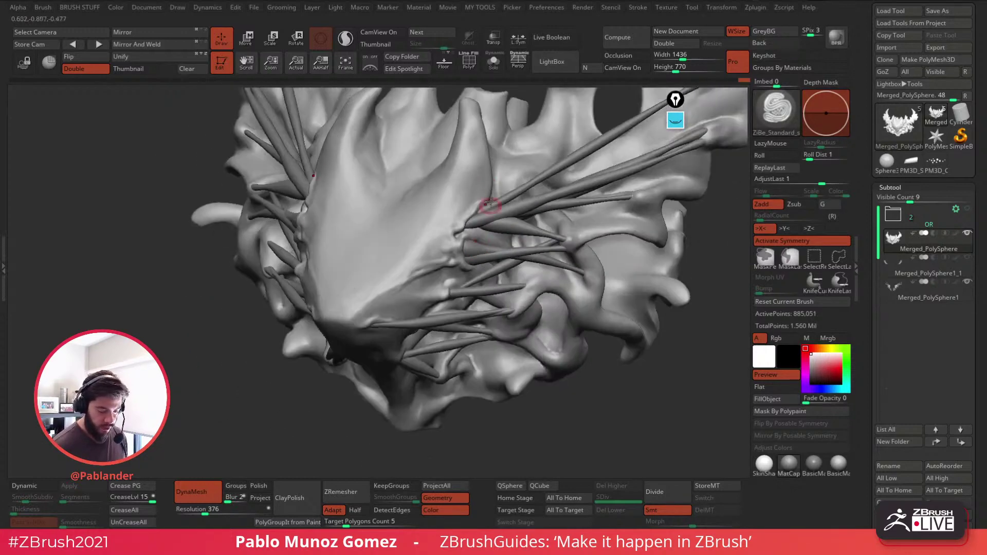
right_drag(478, 126, 460, 147)
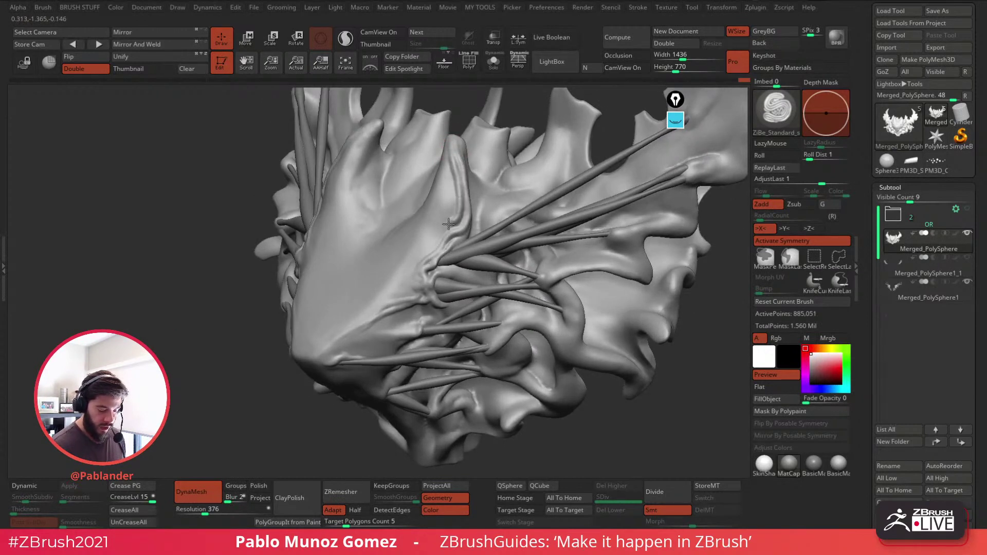
drag(448, 224, 427, 251)
drag(445, 148, 440, 218)
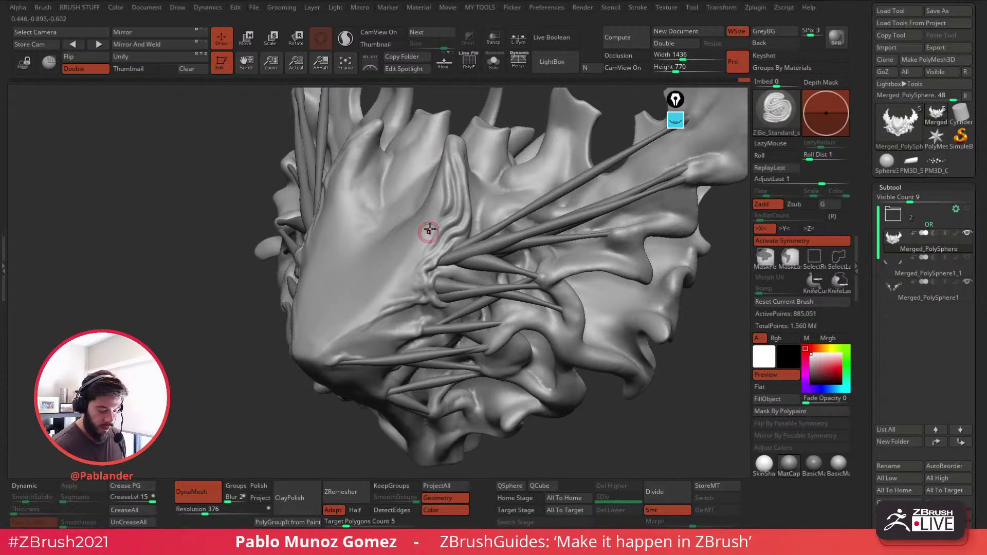
key(shift)
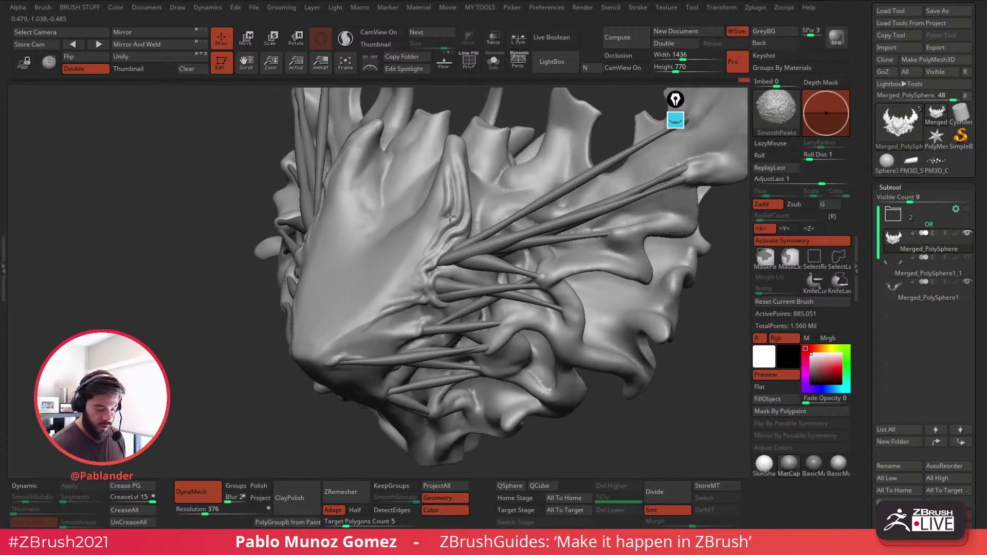
shift+drag(436, 236, 443, 257)
Step: Sculpt another raised fold down the outer side of the brow horn above the upper tendon roots
right_drag(467, 218, 434, 214)
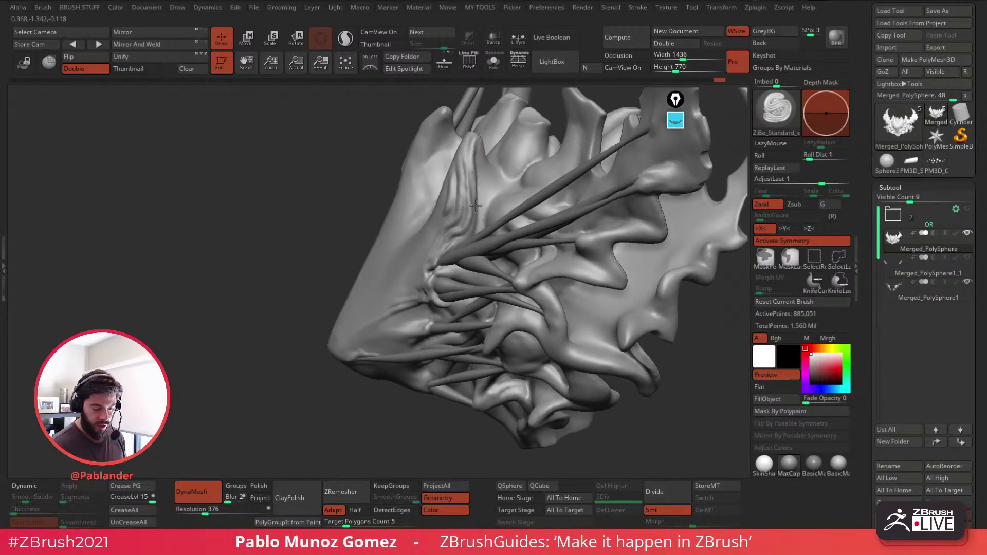
drag(475, 206, 476, 229)
right_drag(523, 228, 498, 211)
Step: Isolate the head subtool and sculpt and smooth folds behind the brow horn and over the cheek where the tendons attach
click(494, 62)
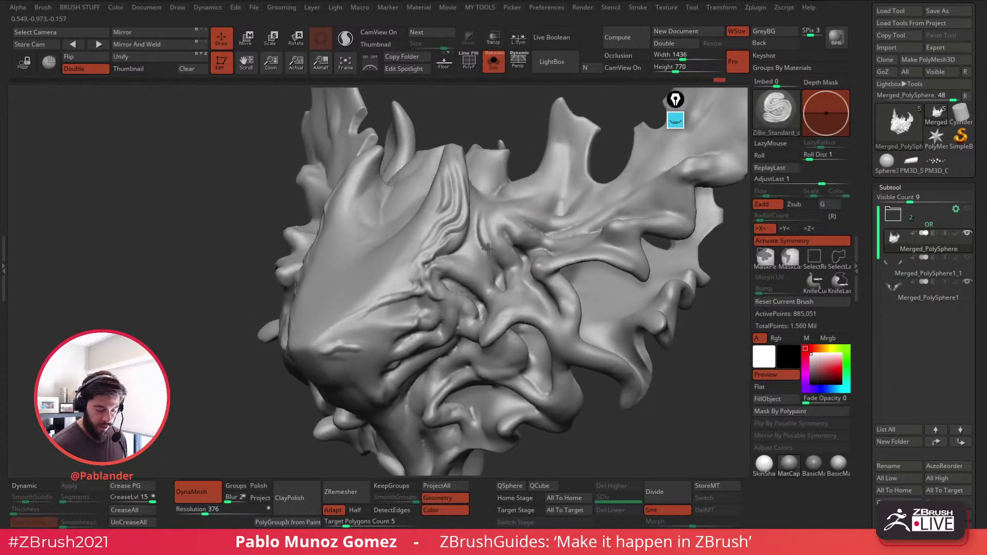
key(shift)
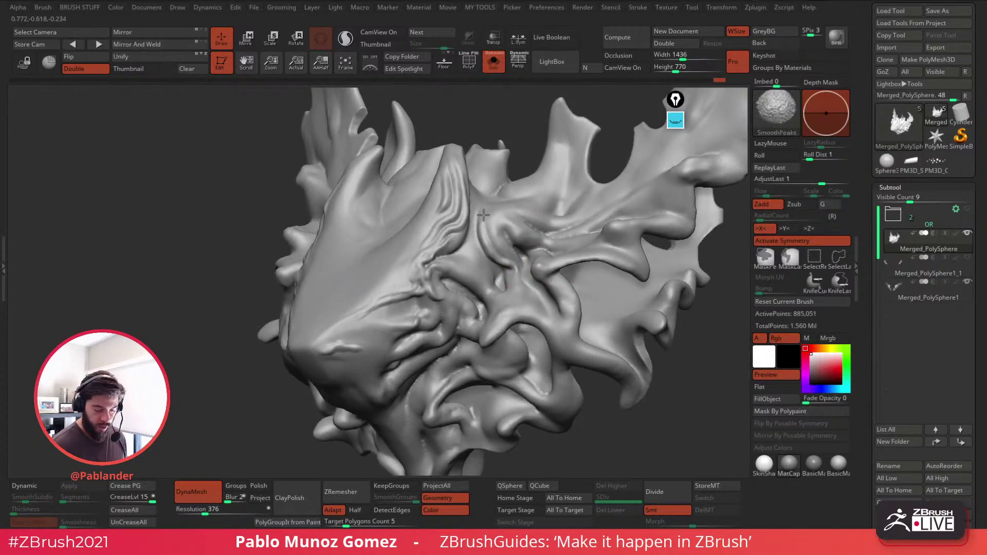
right_drag(502, 234, 500, 241)
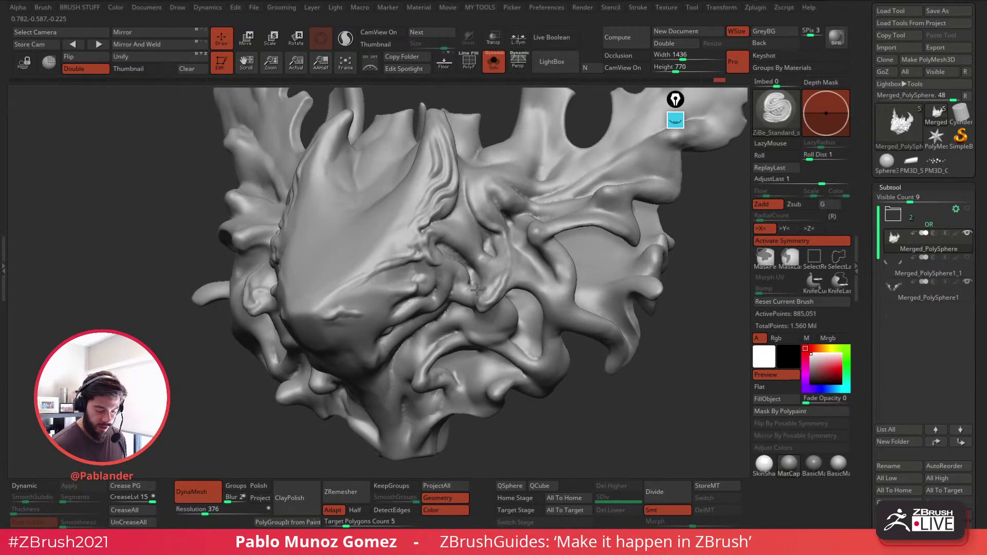
key(shift)
mouse_move(481, 303)
right_down()
mouse_move(515, 265)
mouse_move(442, 292)
mouse_move(432, 270)
mouse_move(452, 269)
mouse_move(465, 235)
right_up()
key(shift)
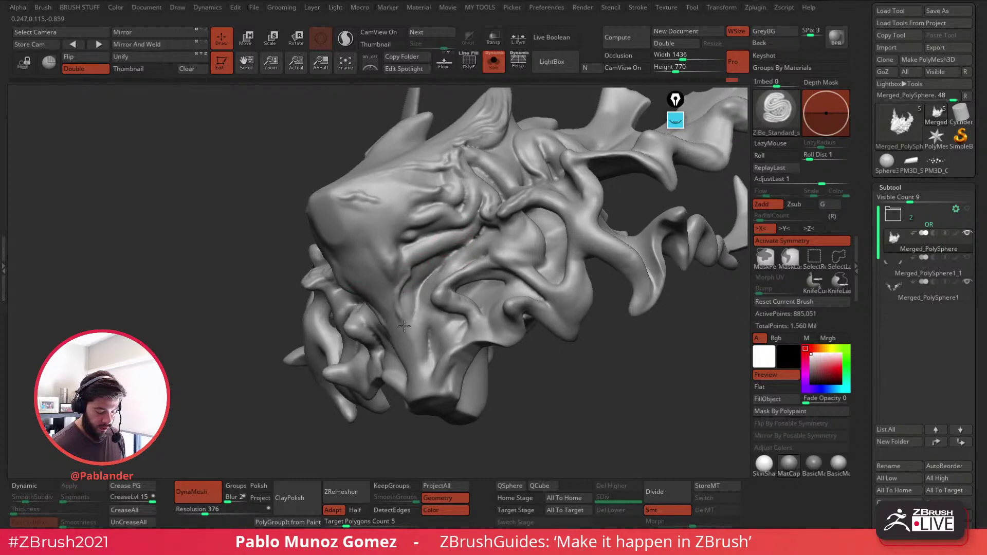
Step: Reduce the brush draw size and sculpt long folds down the lower jaw and along the side of the snout, smoothing their ends
key(shift)
right_click(395, 347)
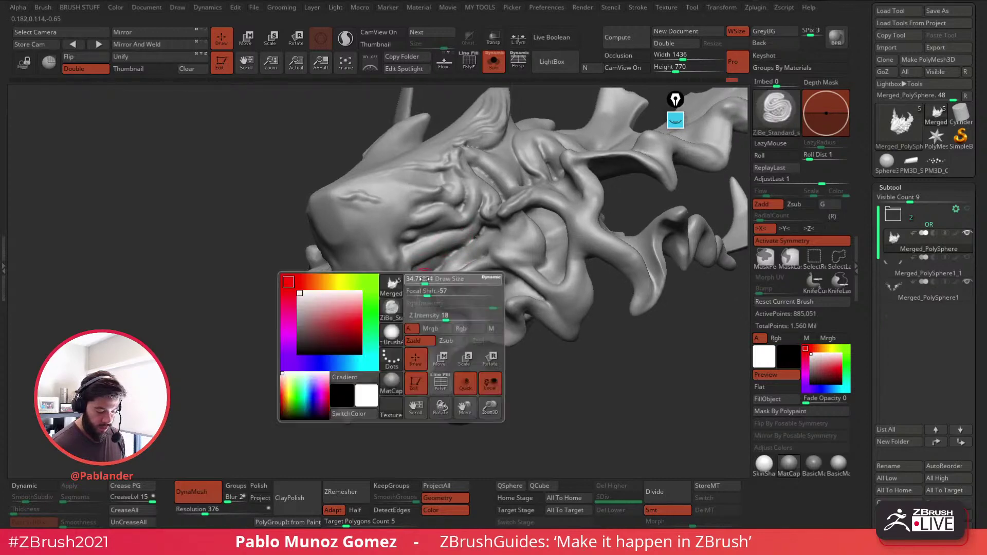
right_drag(406, 287, 425, 249)
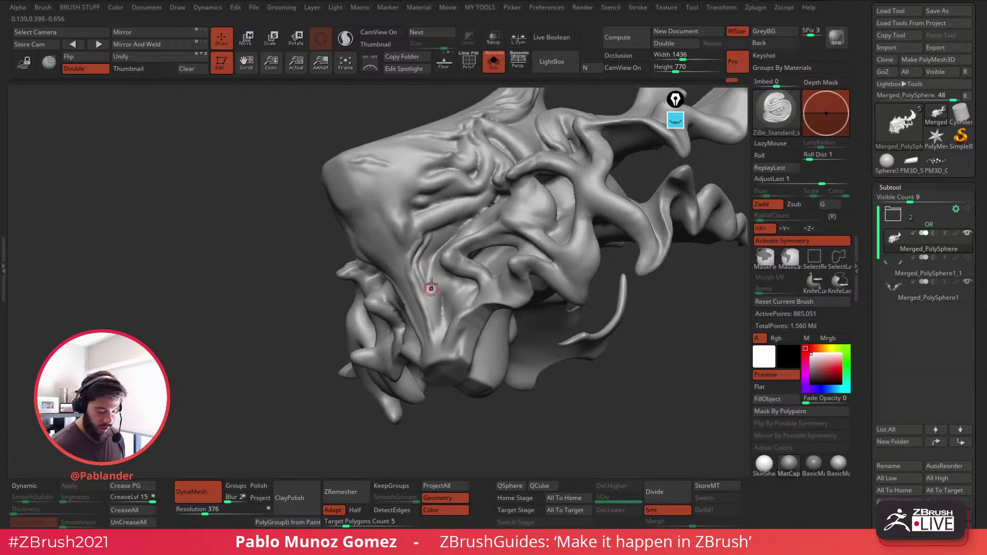
right_click(432, 333)
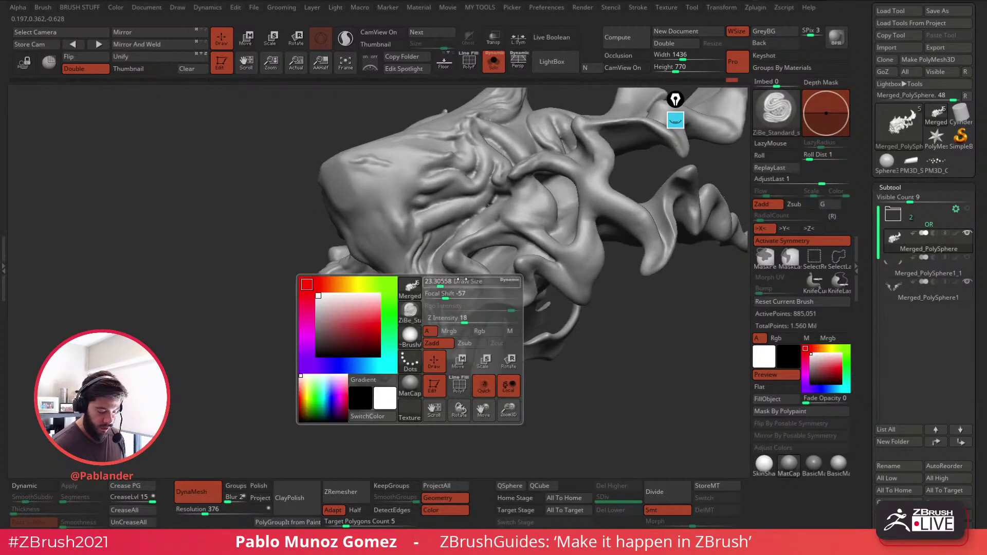
right_drag(432, 334, 432, 215)
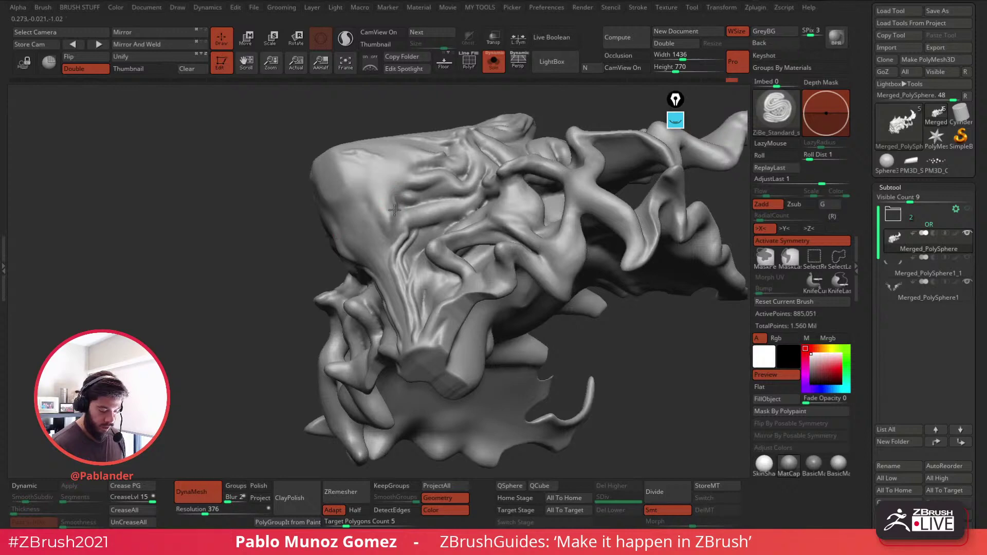
drag(363, 266, 391, 238)
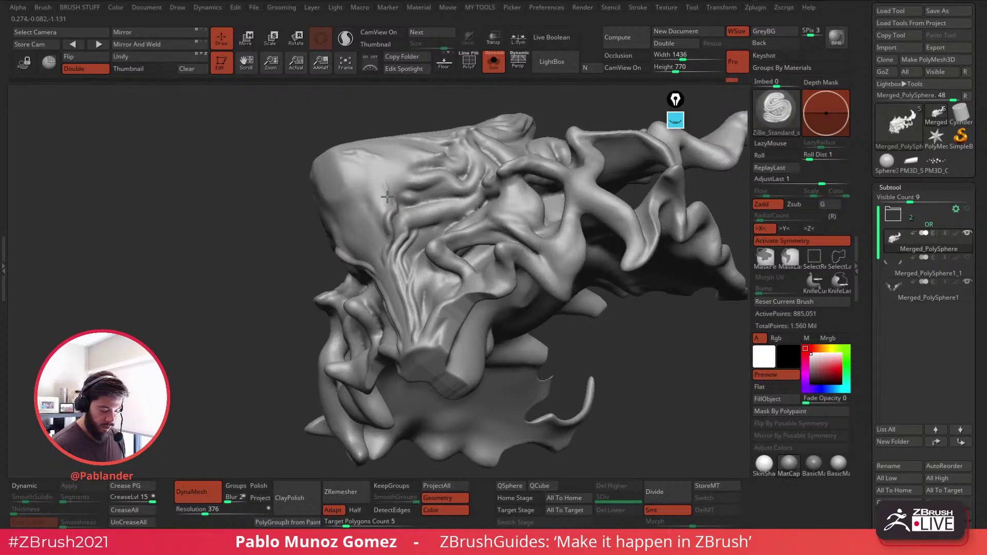
shift+drag(369, 268, 382, 259)
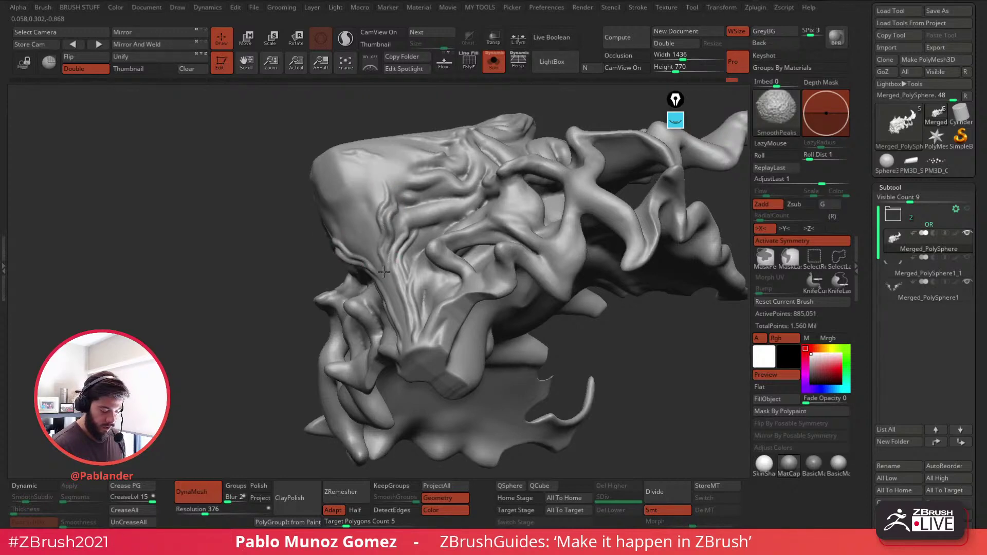
mouse_move(380, 232)
right_down()
mouse_move(465, 225)
mouse_move(480, 196)
mouse_move(476, 250)
mouse_move(401, 206)
mouse_move(418, 190)
mouse_move(450, 230)
right_up()
Step: Show all subtools again and fill the top of the snout with concentric wavy ridges that branch up toward the brow horns
click(493, 67)
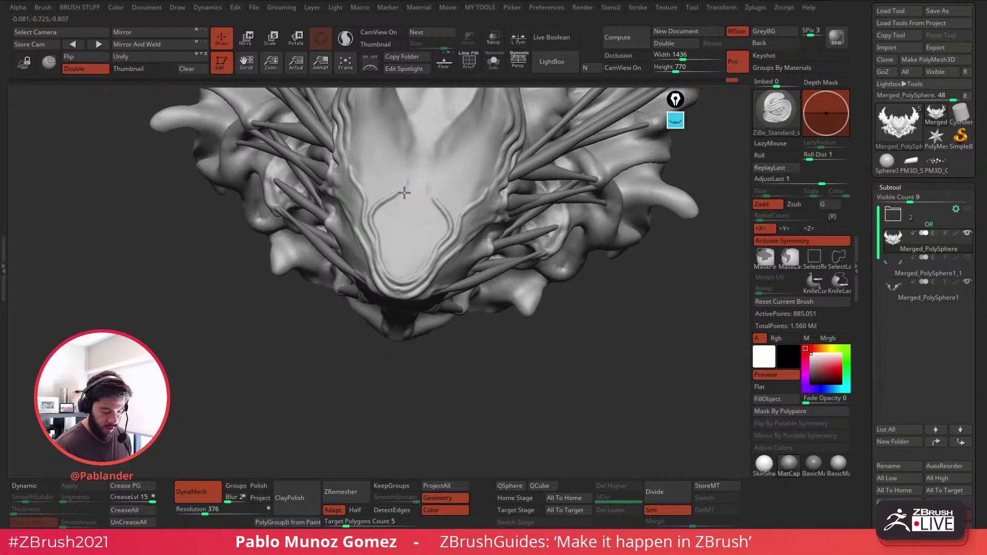
drag(405, 193, 379, 216)
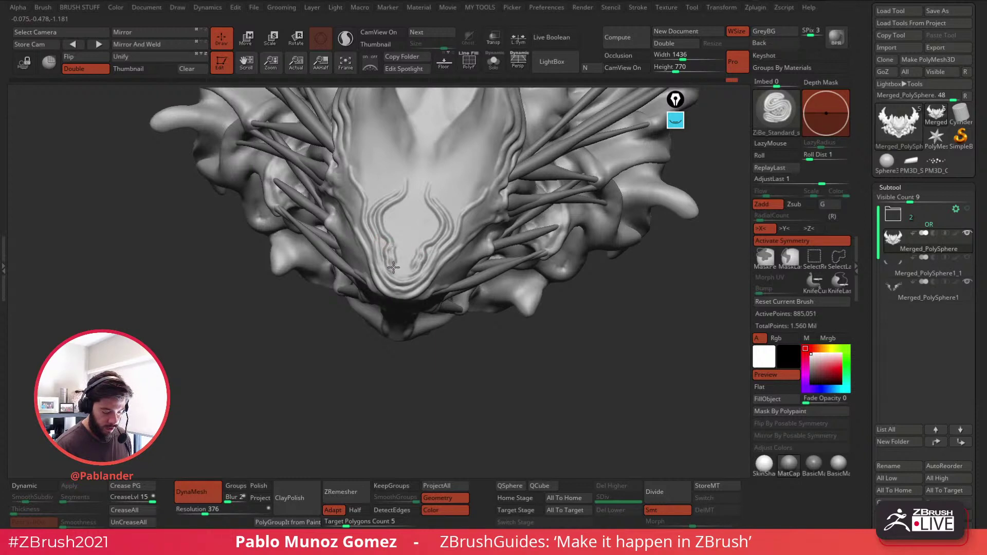
drag(393, 267, 403, 273)
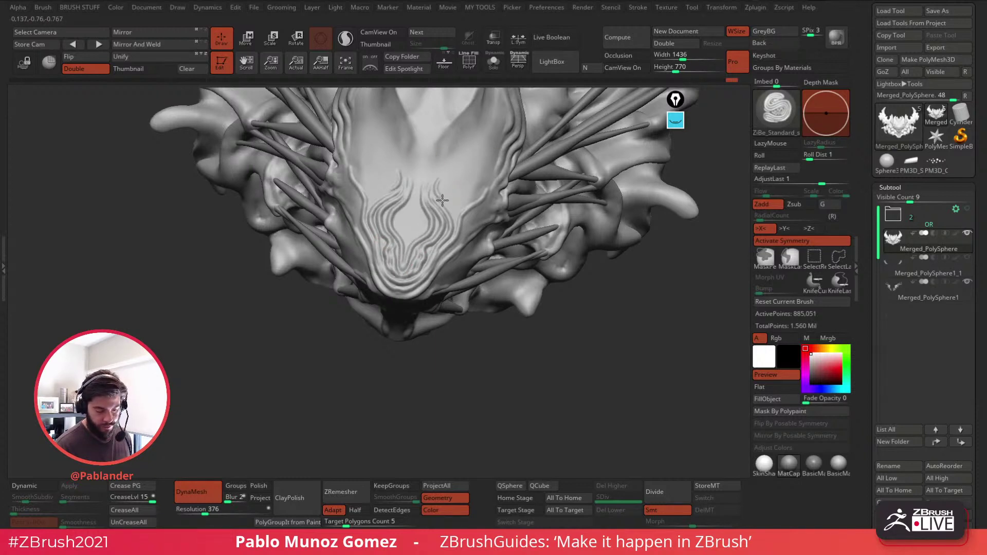
mouse_move(458, 208)
mouse_down()
mouse_move(484, 181)
mouse_move(490, 152)
mouse_move(443, 179)
mouse_move(448, 195)
mouse_up()
drag(443, 159, 429, 185)
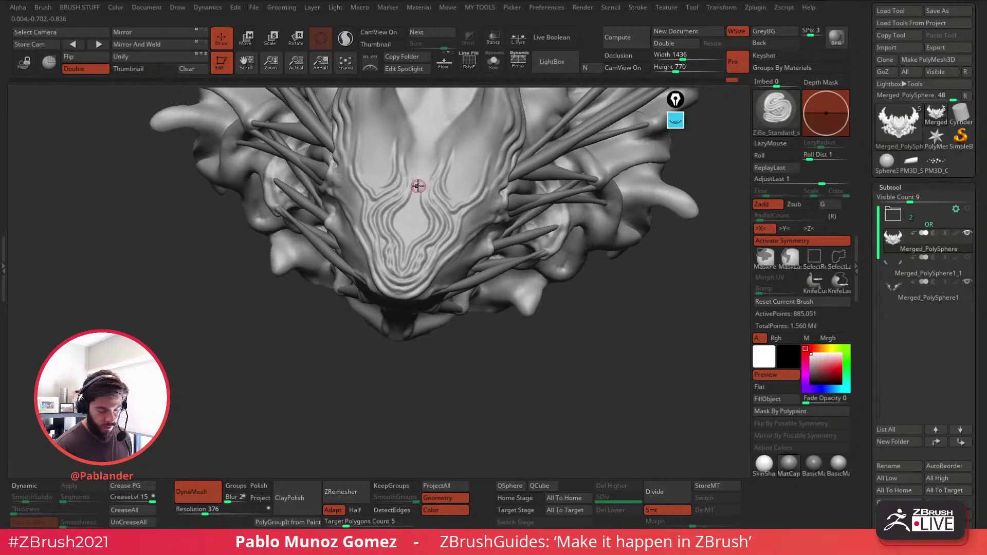
mouse_move(417, 230)
mouse_down()
mouse_move(412, 210)
mouse_move(410, 234)
mouse_move(425, 218)
mouse_up()
key(shift)
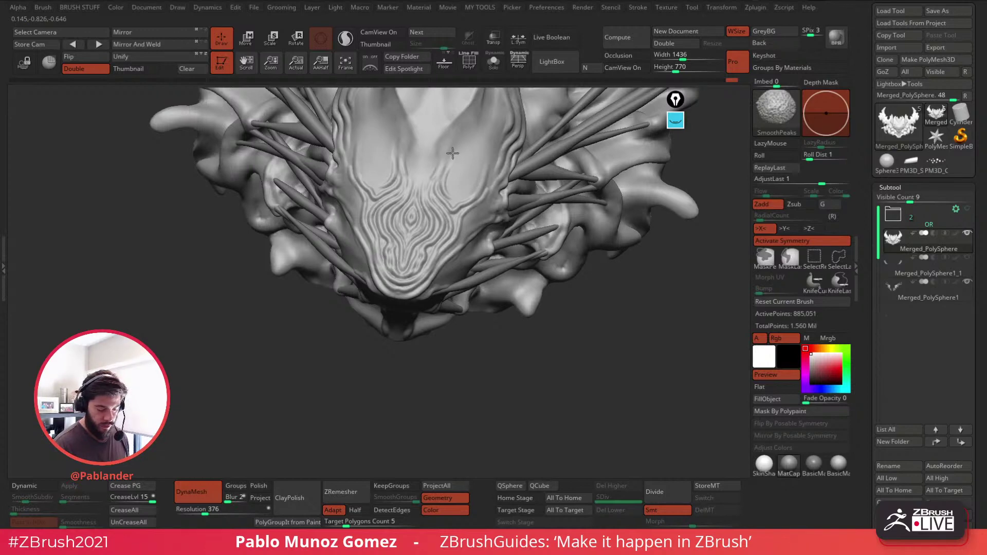
Step: Refine the folds on the side of the snout and sculpt long folds from the brow horn down onto the forehead
mouse_move(453, 252)
right_down()
mouse_move(489, 220)
mouse_move(491, 255)
mouse_move(443, 253)
mouse_move(488, 255)
mouse_move(484, 268)
mouse_move(439, 278)
right_up()
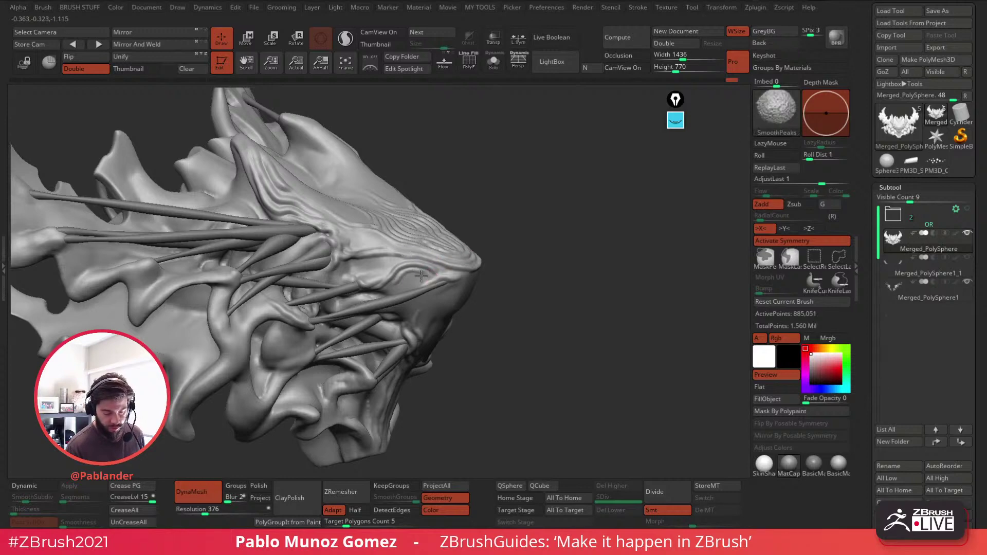
drag(502, 249, 439, 272)
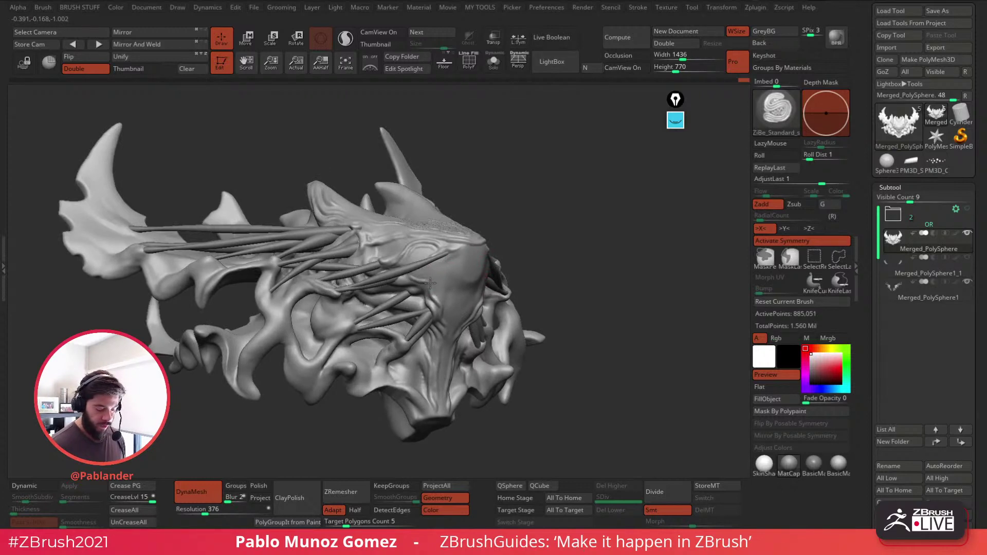
key(shift)
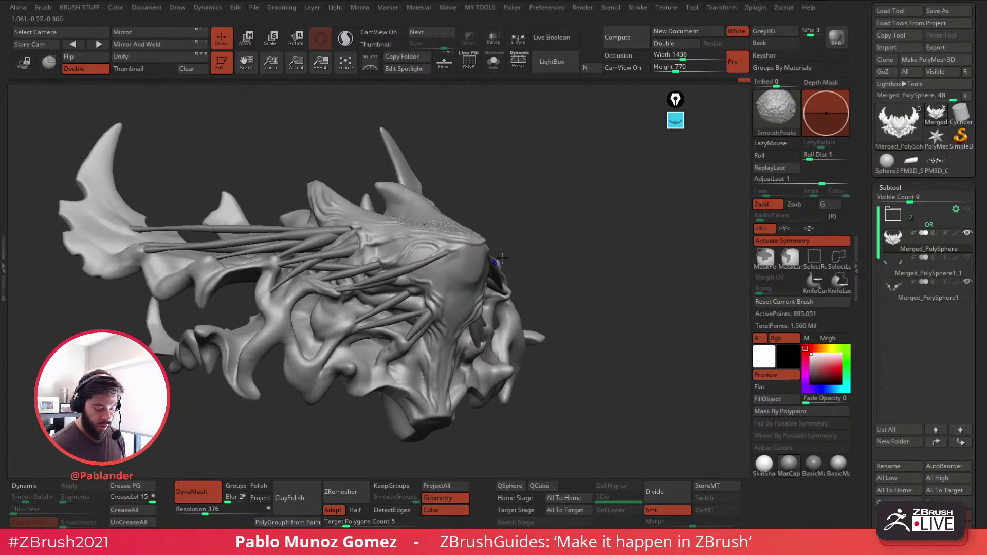
mouse_move(502, 259)
right_down()
mouse_move(455, 253)
mouse_move(470, 280)
mouse_move(500, 280)
mouse_move(500, 271)
right_up()
right_drag(501, 224, 407, 161)
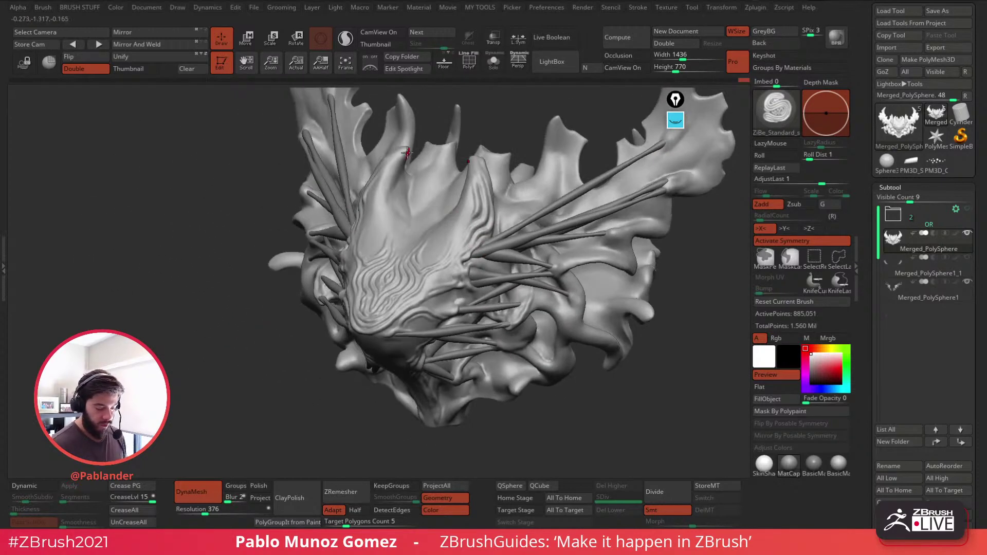
drag(386, 219, 380, 242)
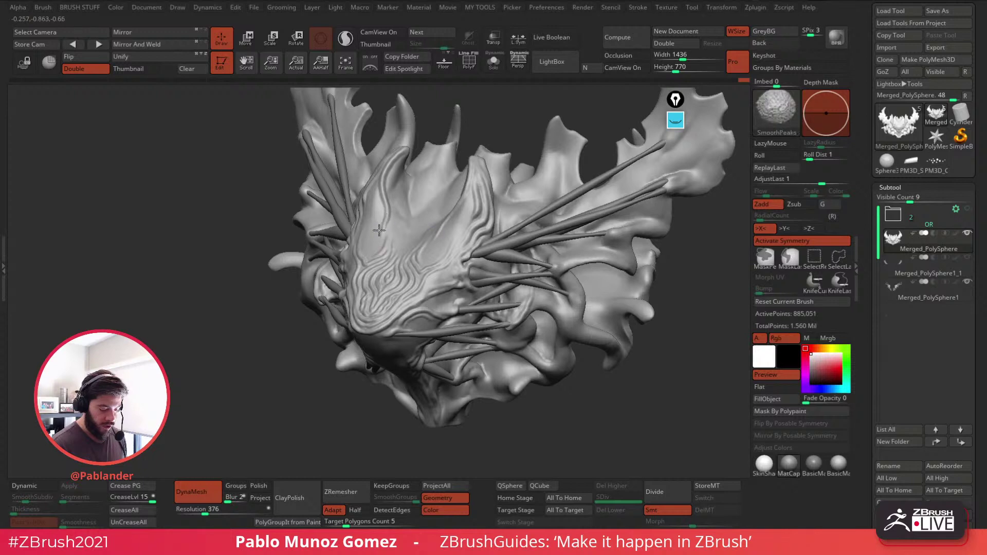
Step: Load the ZiBe_Membrane2 brush from the HRG_ZB brush folder and try it over the brow horn and forehead
key(b)
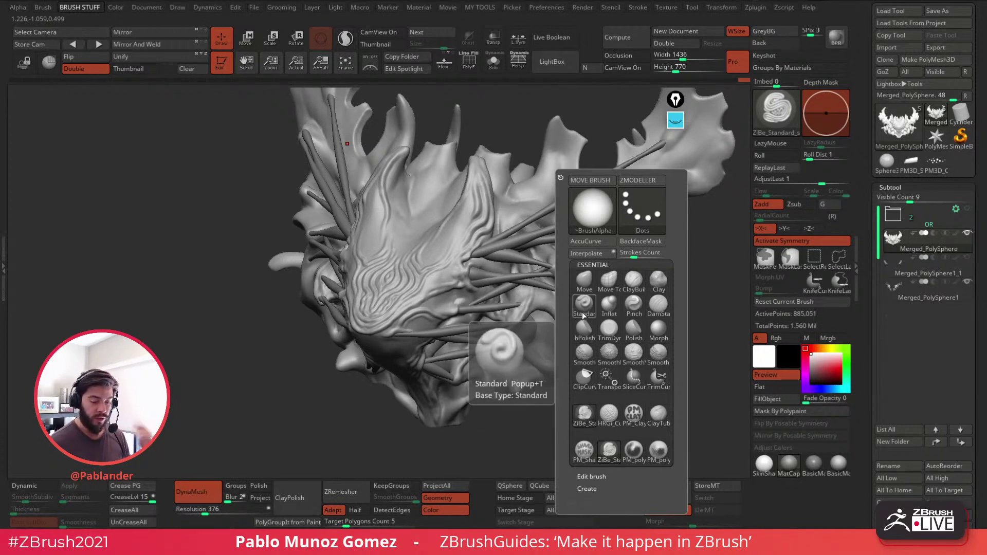
click(612, 422)
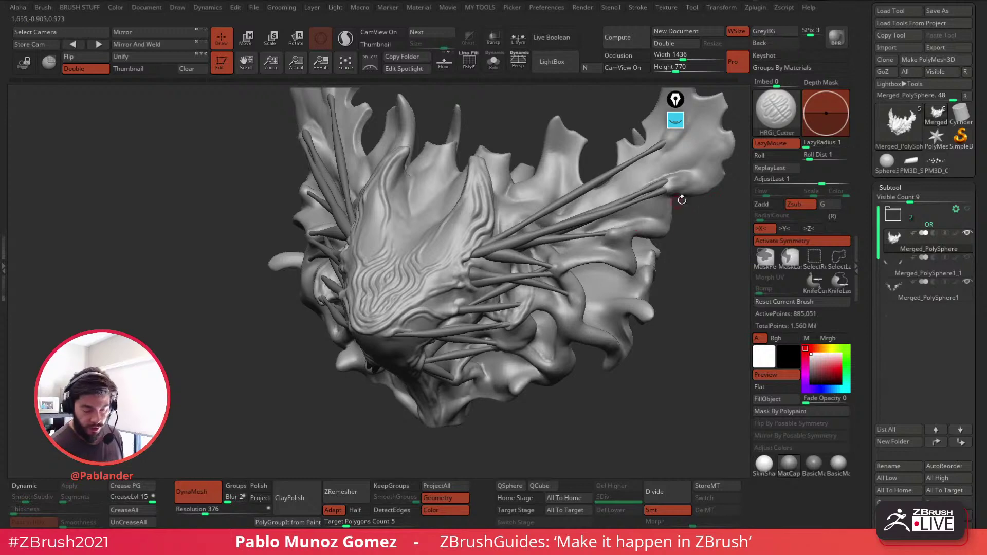
click(559, 67)
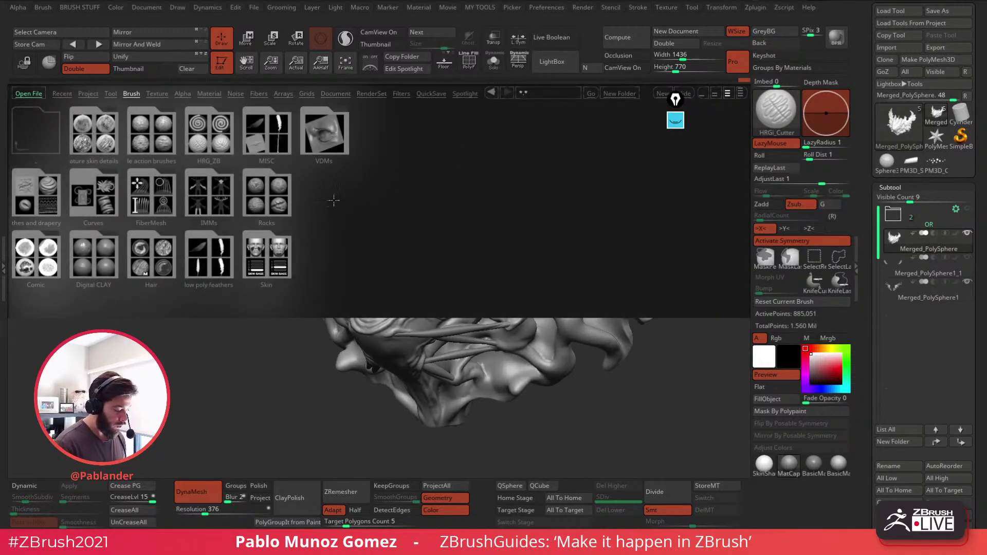
click(217, 142)
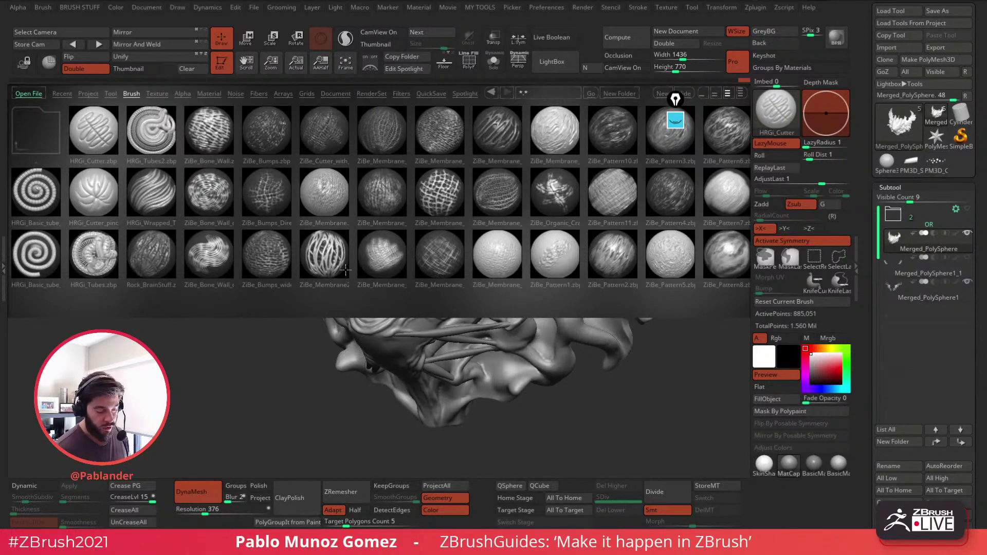
double_click(329, 255)
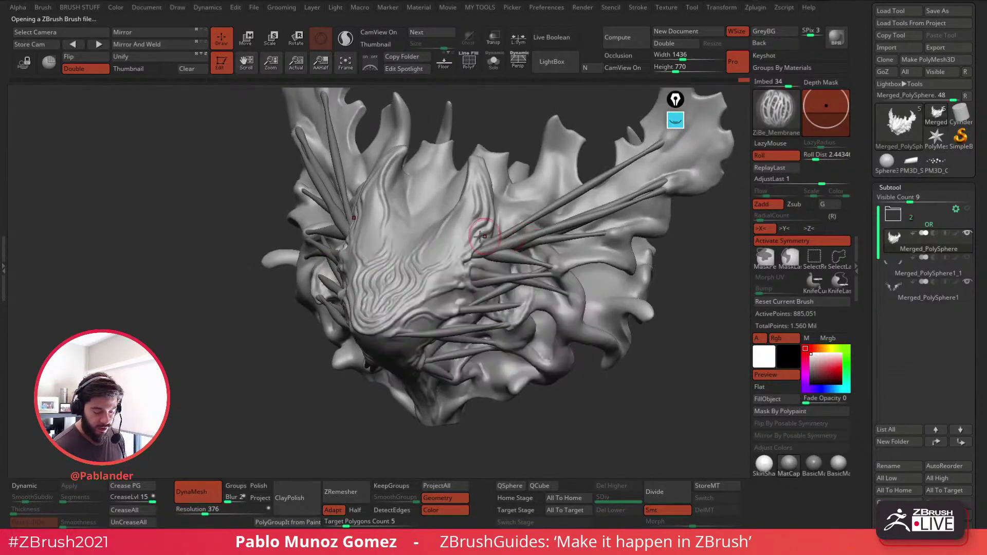
mouse_move(466, 196)
mouse_down()
mouse_move(445, 260)
mouse_move(402, 310)
mouse_up()
mouse_move(462, 246)
mouse_down()
mouse_move(475, 177)
mouse_move(470, 193)
mouse_up()
key(ctrl+z)
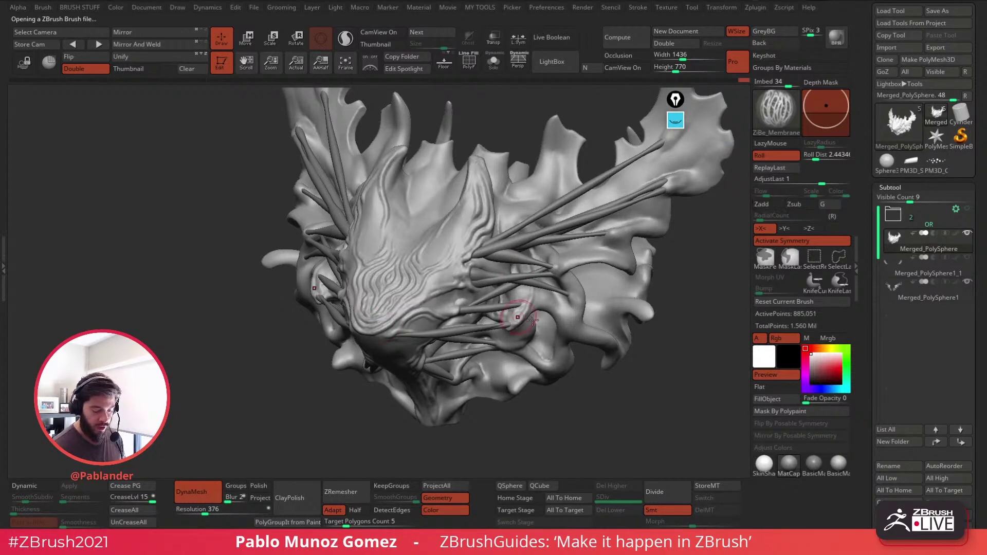
Step: Load the HRGi_Cutter brush from the HRG_ZB brush folder and reduce its draw size for fine cuts
click(754, 124)
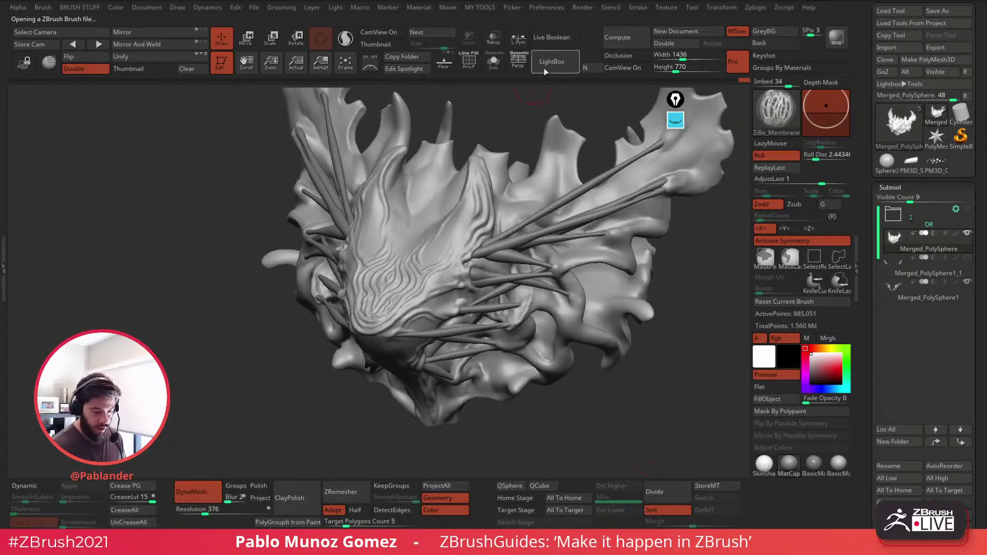
click(544, 68)
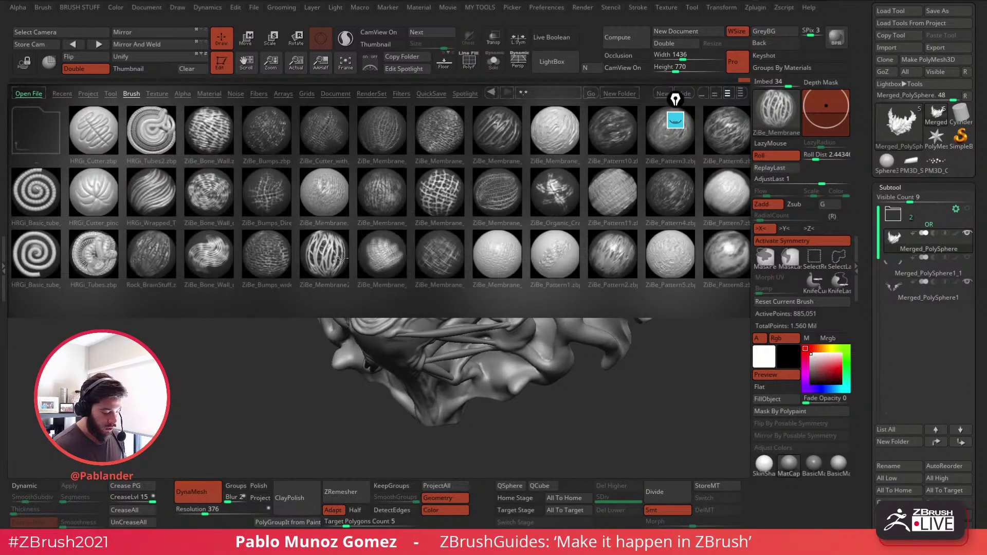
double_click(102, 141)
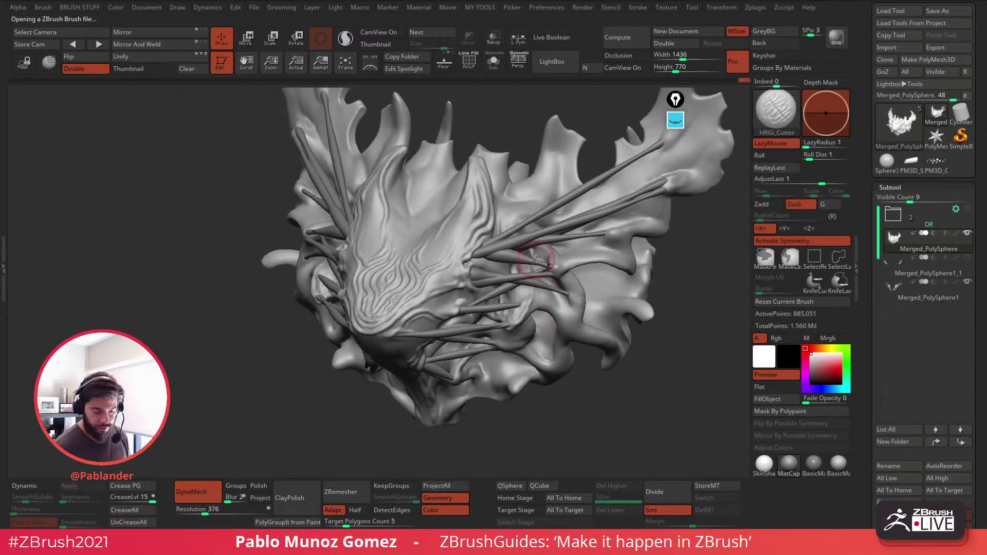
key(space)
ctrl+right_drag(481, 222, 483, 181)
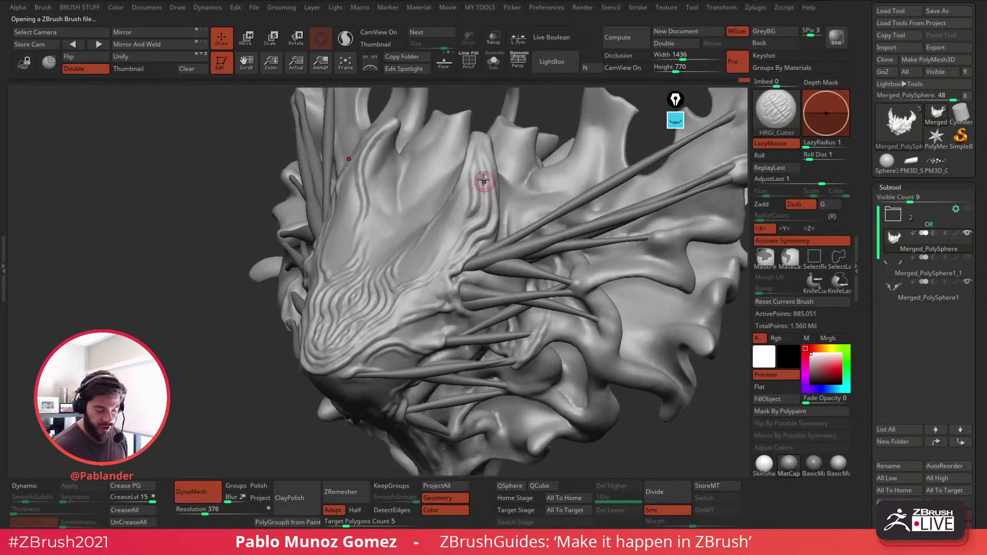
Step: Cut fine grooves between the folds along the brow horn and down its base to the snout ridges
drag(475, 217, 467, 225)
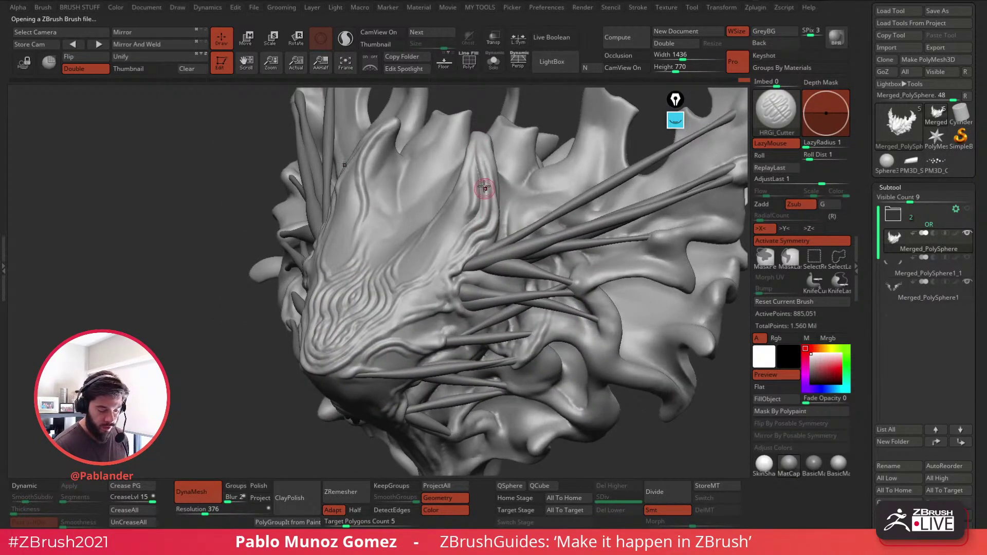
drag(481, 142, 483, 161)
drag(489, 208, 442, 268)
drag(486, 241, 440, 273)
right_drag(432, 277, 458, 268)
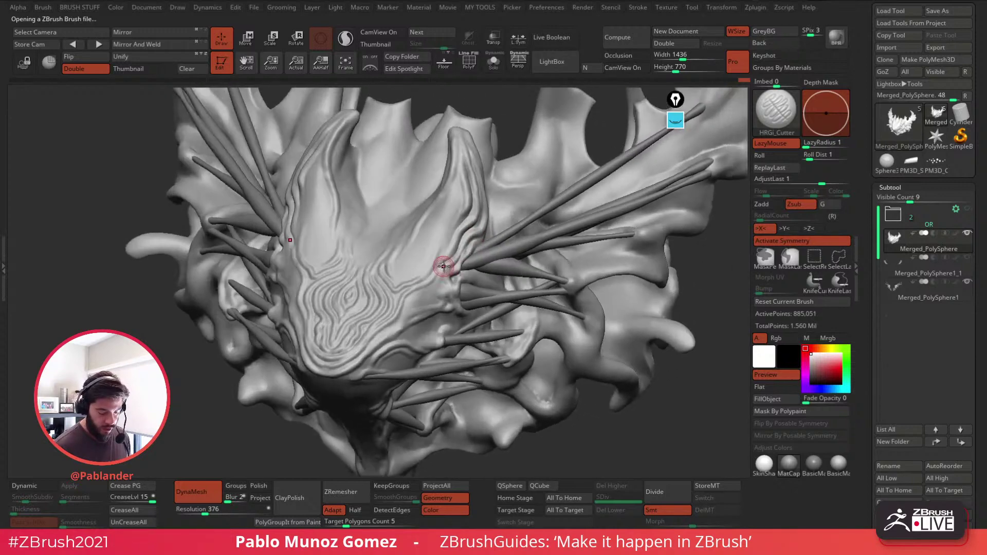
drag(449, 264, 432, 285)
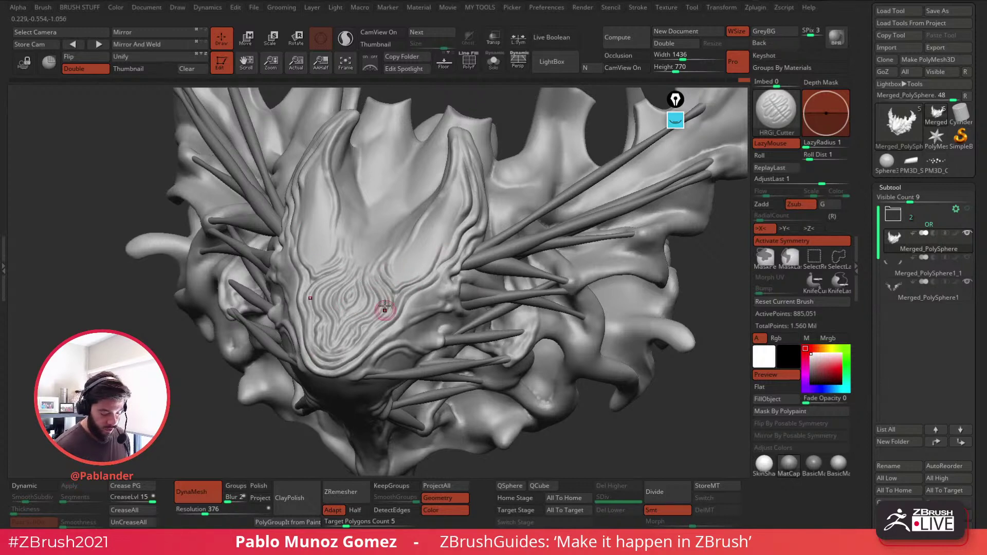
right_drag(344, 347, 351, 388)
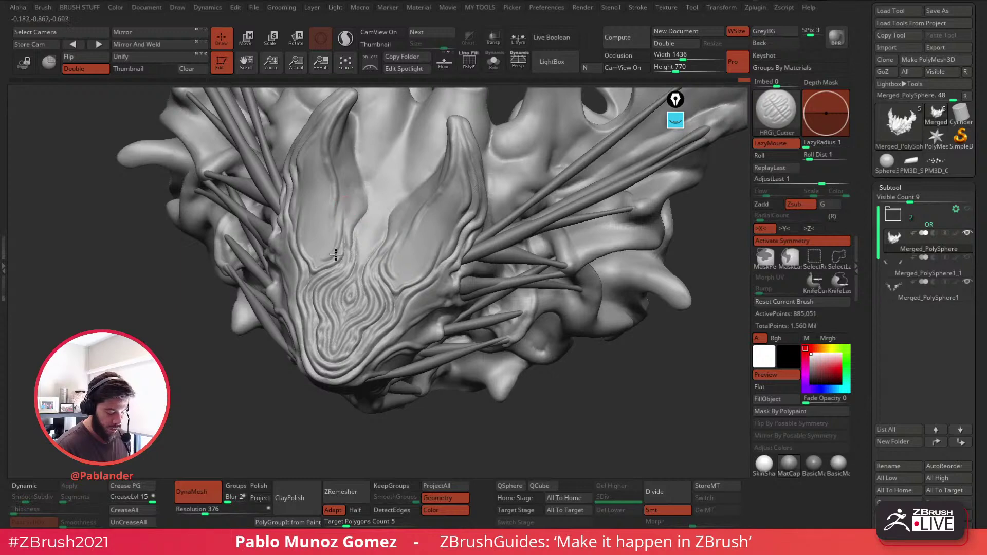
Step: Cut fine grooves with the HRGi_Cutter brush down the faces and inner sides of the brow horns
mouse_move(337, 177)
mouse_down()
mouse_move(334, 226)
mouse_move(309, 220)
mouse_up()
drag(301, 176, 302, 235)
mouse_move(466, 205)
right_down()
mouse_move(502, 164)
mouse_move(441, 128)
right_up()
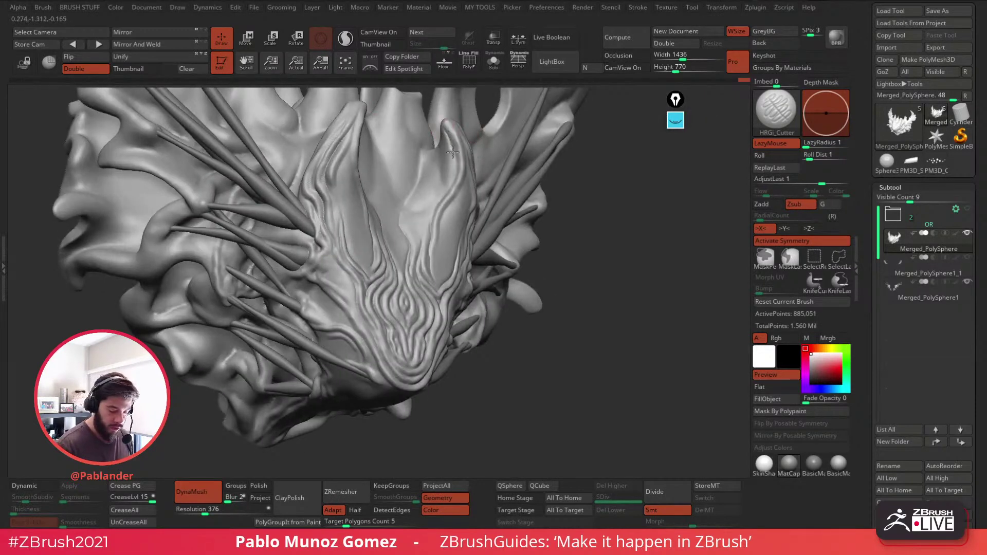
drag(445, 186, 430, 216)
mouse_move(433, 161)
mouse_down()
mouse_move(428, 230)
mouse_move(431, 184)
mouse_up()
right_drag(417, 180, 393, 177)
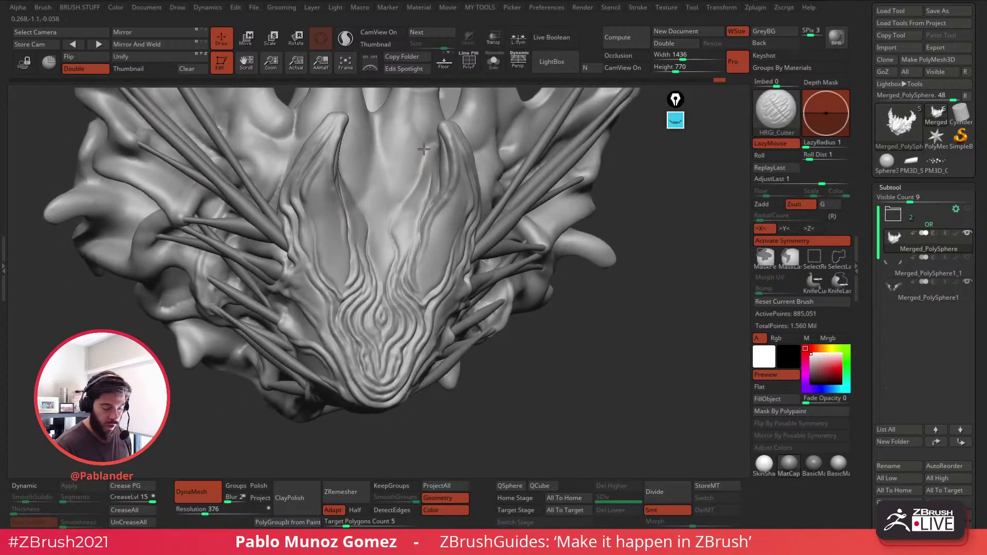
Step: Cut thin grooves from the inner edge of the brow horns onto the forehead and smooth their ends
drag(418, 179, 399, 215)
mouse_move(406, 156)
mouse_down()
mouse_move(401, 218)
mouse_move(388, 183)
mouse_up()
right_drag(424, 149, 404, 123)
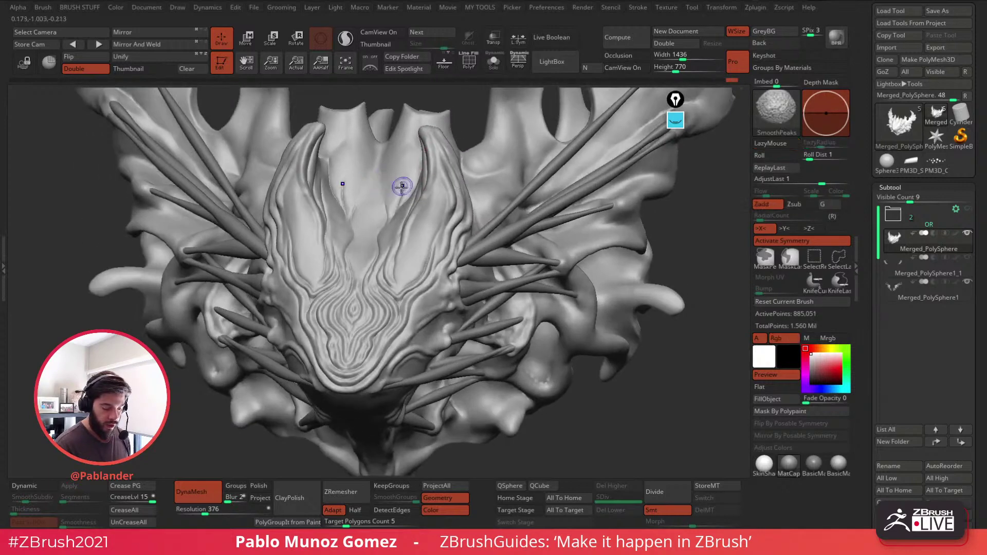
shift+drag(402, 188, 395, 204)
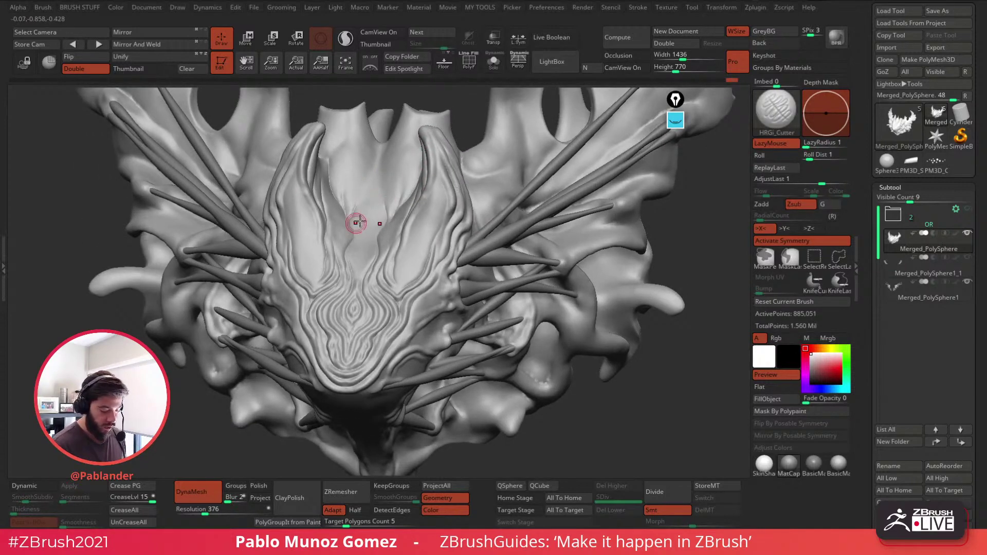
Step: Cut grooves between the folds on the side of the snout, back toward the tendon attachments
mouse_move(484, 269)
alt+right_down()
mouse_move(481, 250)
mouse_move(452, 260)
alt+right_up()
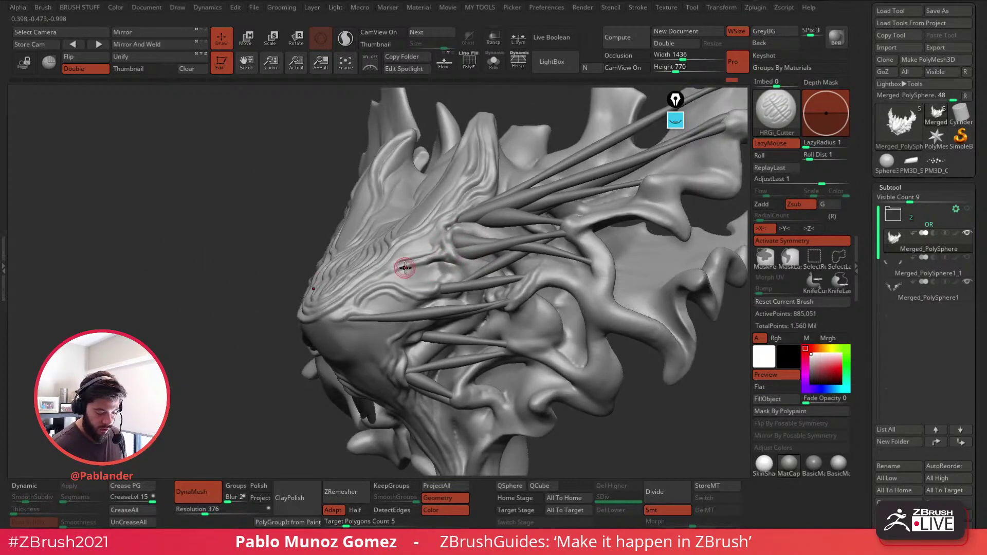
drag(405, 268, 460, 268)
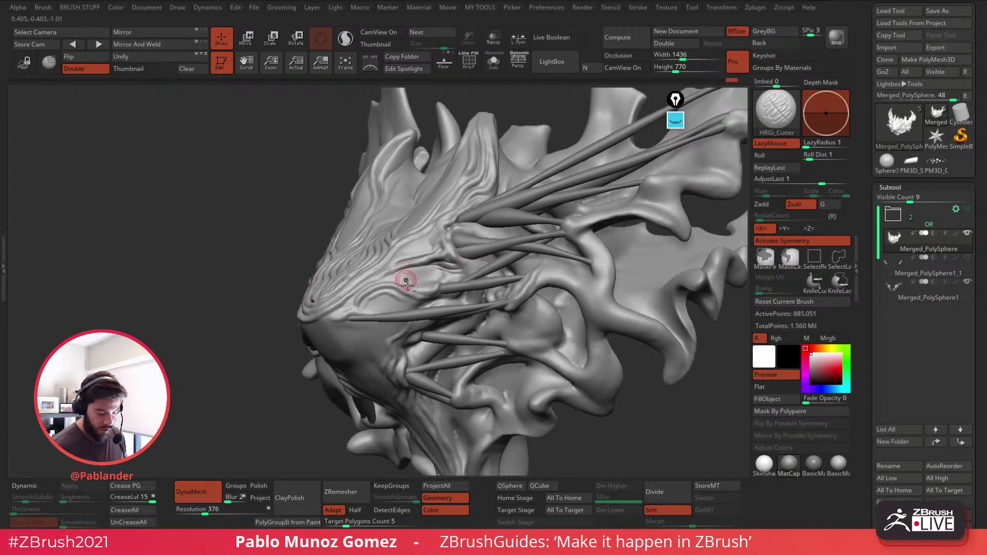
mouse_move(407, 281)
alt+right_down()
mouse_move(452, 243)
mouse_move(383, 283)
alt+right_up()
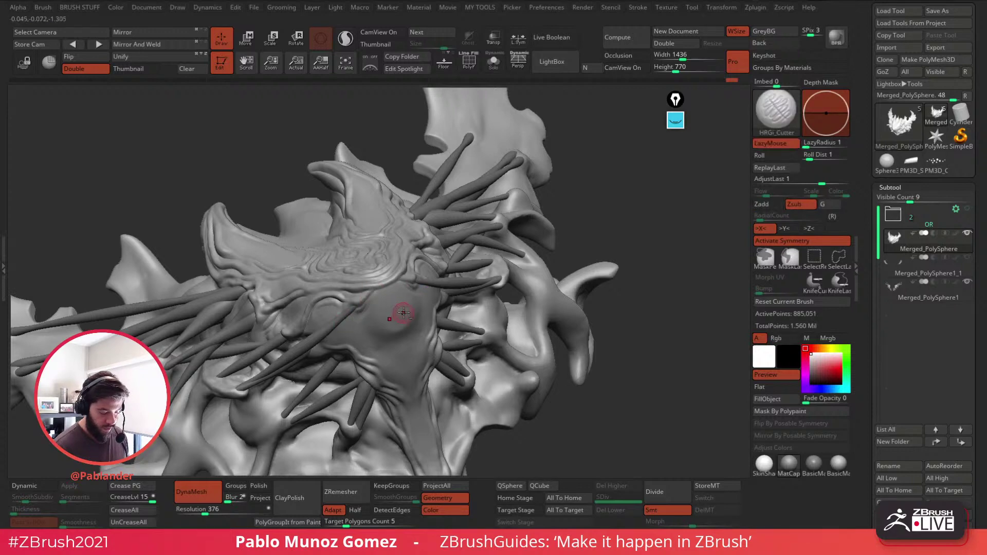
Step: Cut a curved groove beneath the rounded bulge at the front of the snout and soften it
right_drag(401, 311, 450, 253)
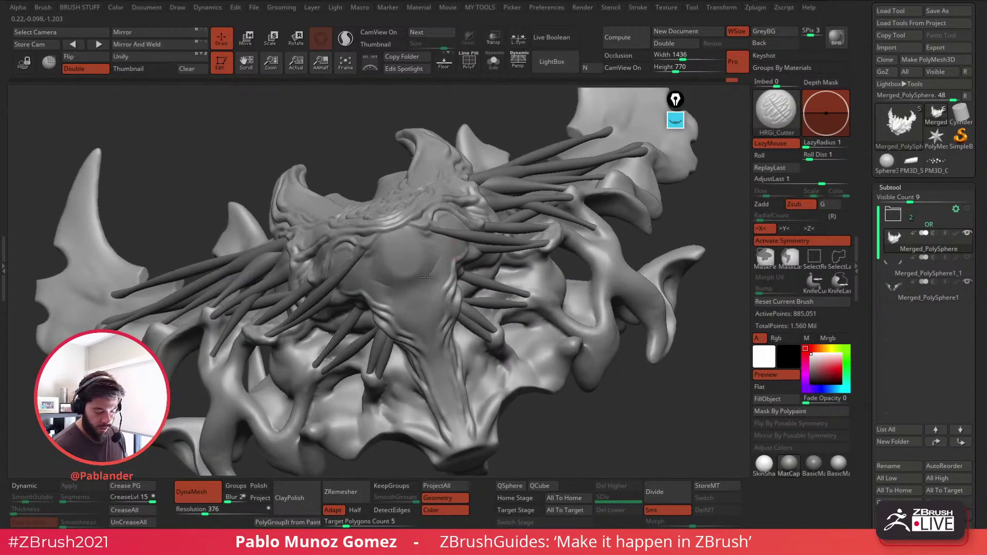
drag(426, 277, 439, 256)
key(shift)
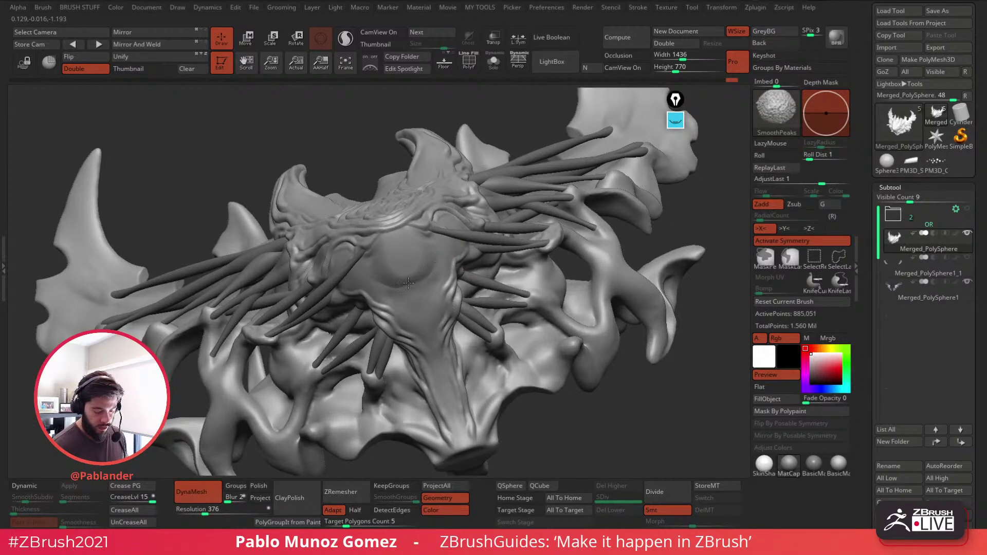
key(shift)
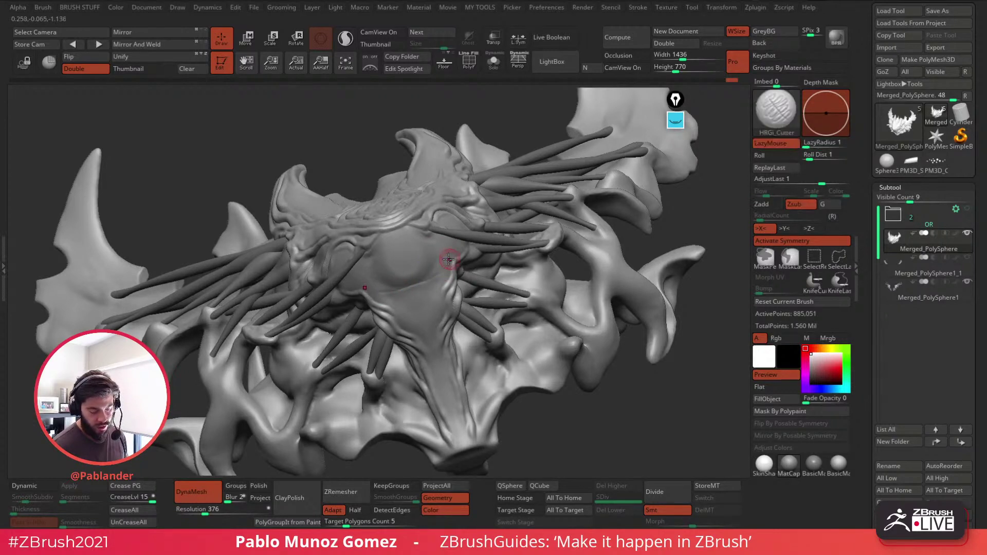
mouse_move(421, 281)
right_down()
mouse_move(439, 257)
mouse_move(437, 234)
right_up()
key(shift)
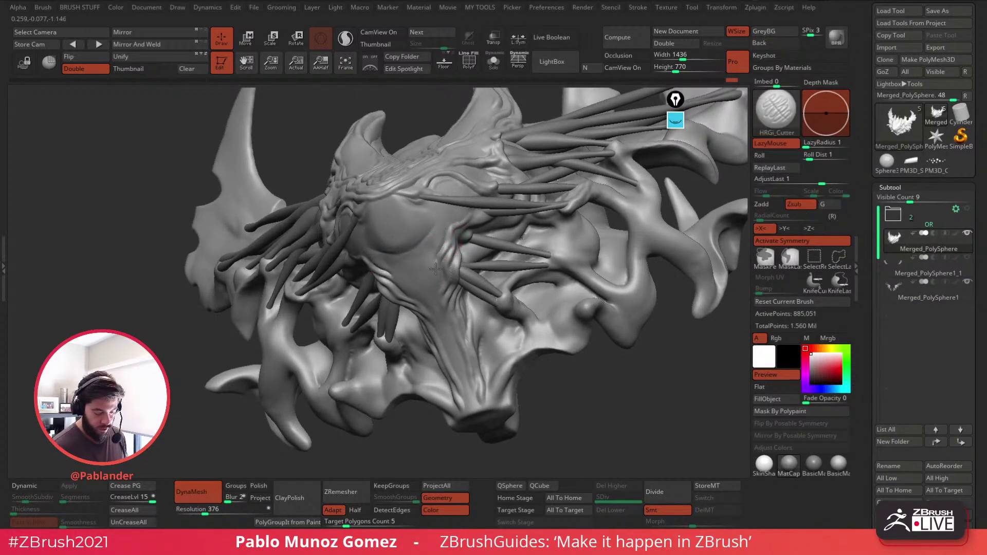
Step: Cut grooves between the long folds running from the lower tendon attachments down to the chin tip and smooth them
right_drag(445, 226, 465, 227)
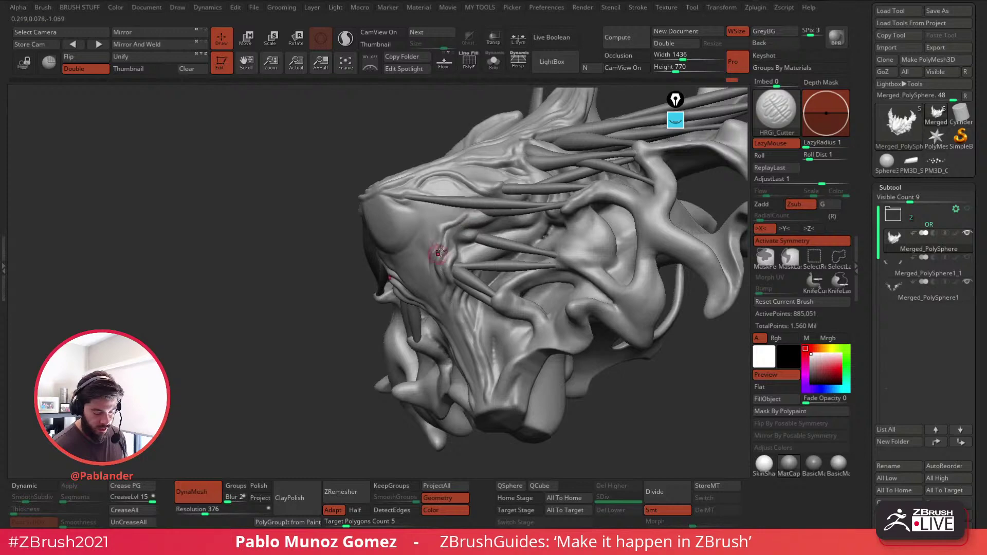
right_drag(449, 248, 448, 271)
right_drag(444, 309, 441, 259)
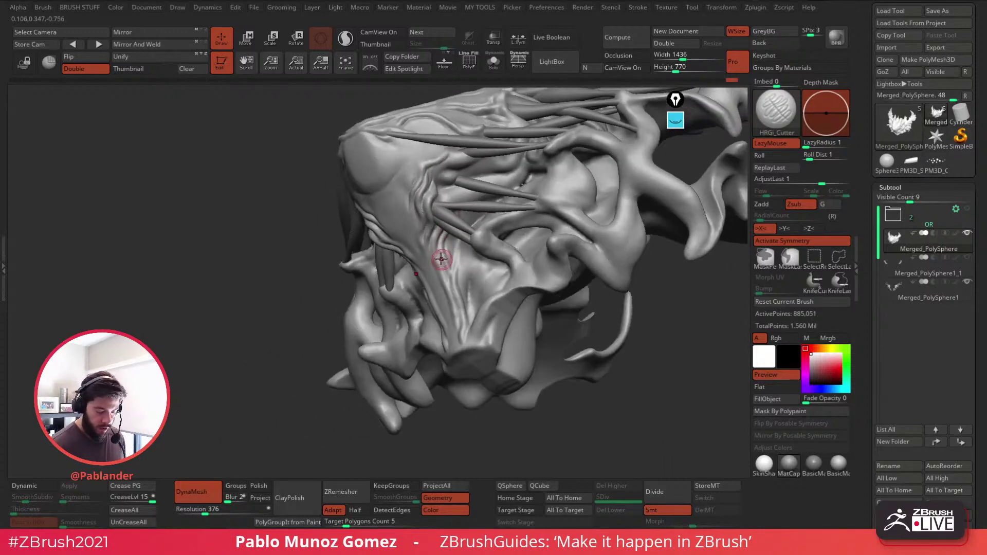
right_drag(451, 298, 441, 260)
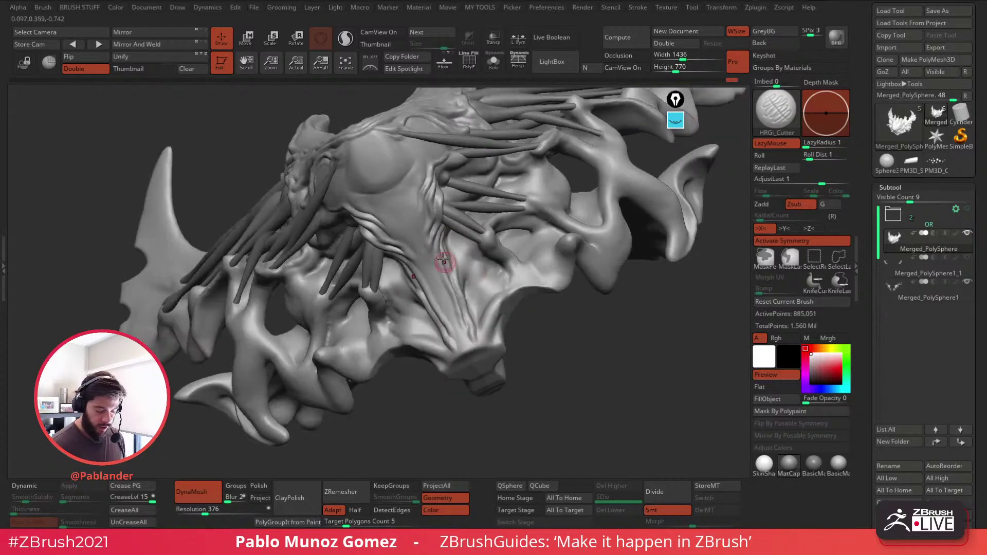
drag(430, 238, 458, 312)
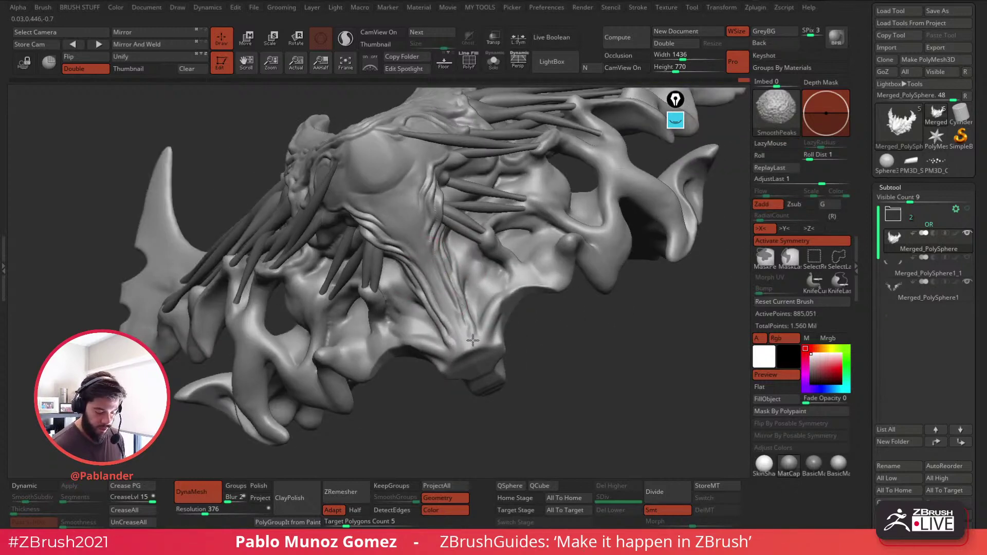
right_drag(480, 273, 470, 269)
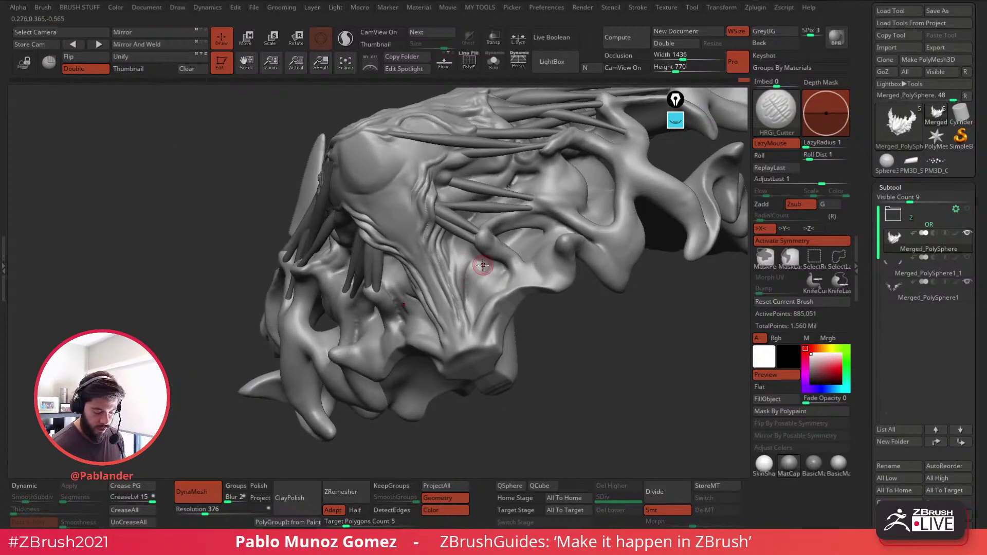
key(shift)
Step: Switch to the Clay brush for building up the brow horns
mouse_move(473, 265)
shift+right_down()
mouse_move(500, 267)
mouse_move(493, 220)
shift+right_up()
alt+right_drag(493, 221, 466, 297)
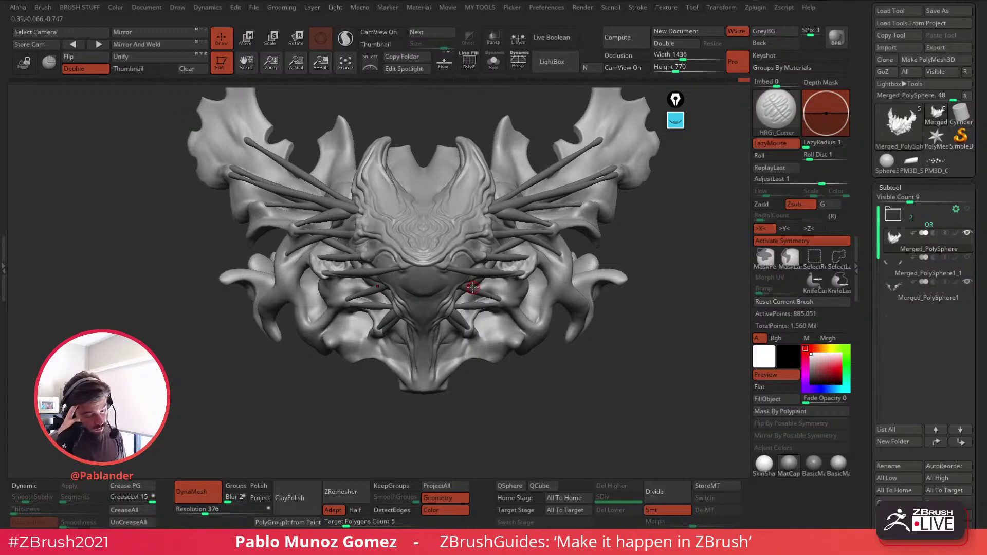
mouse_move(475, 194)
right_down()
mouse_move(480, 235)
mouse_move(457, 243)
mouse_move(445, 220)
mouse_move(469, 214)
right_up()
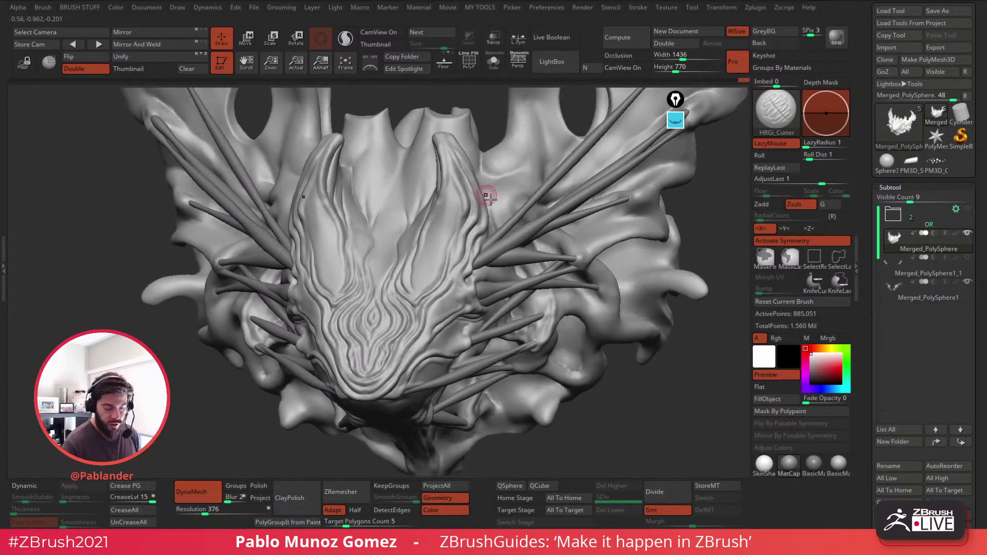
key(b)
key(b)
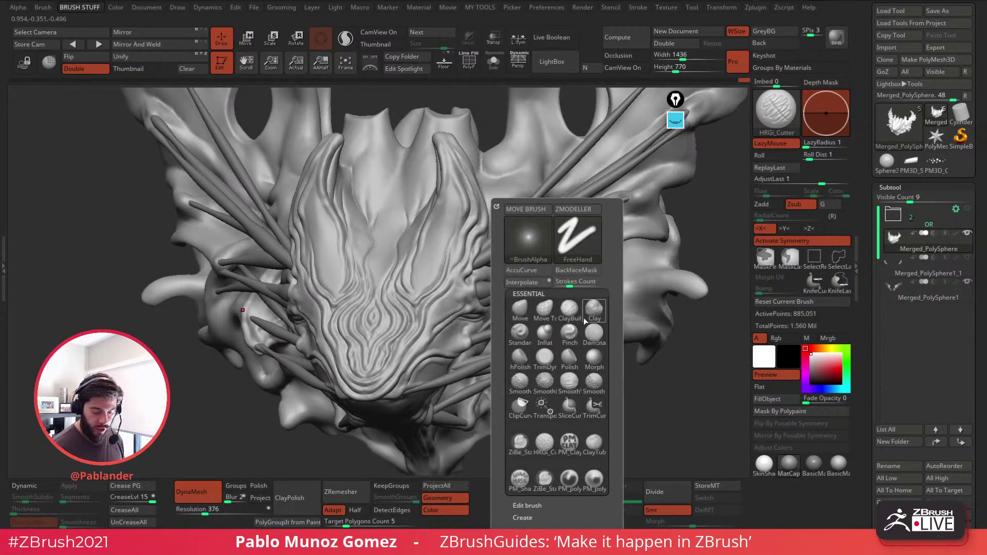
key(c)
key(l)
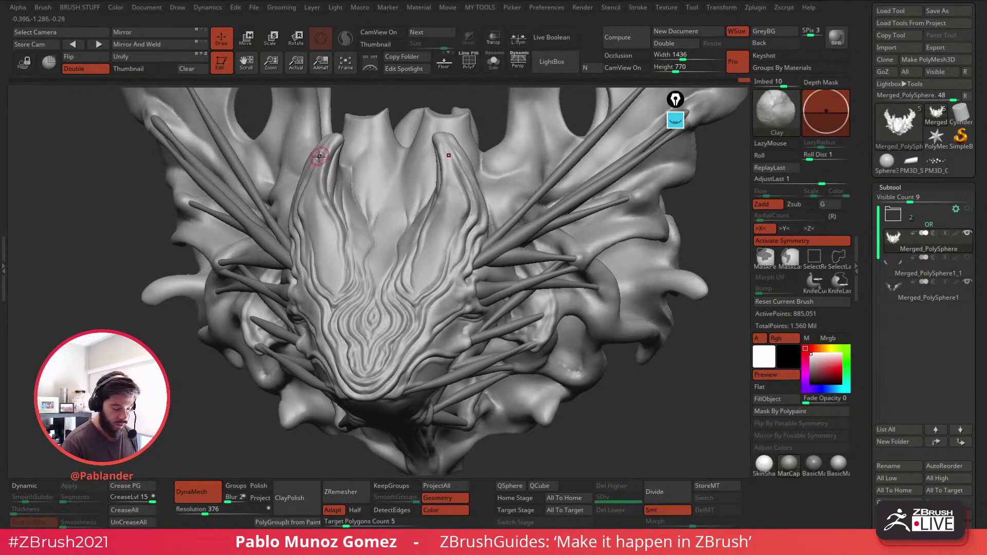
Step: Build up the faces of the brow horns with the Clay brush and smooth the transitions into the grooves
key(shift)
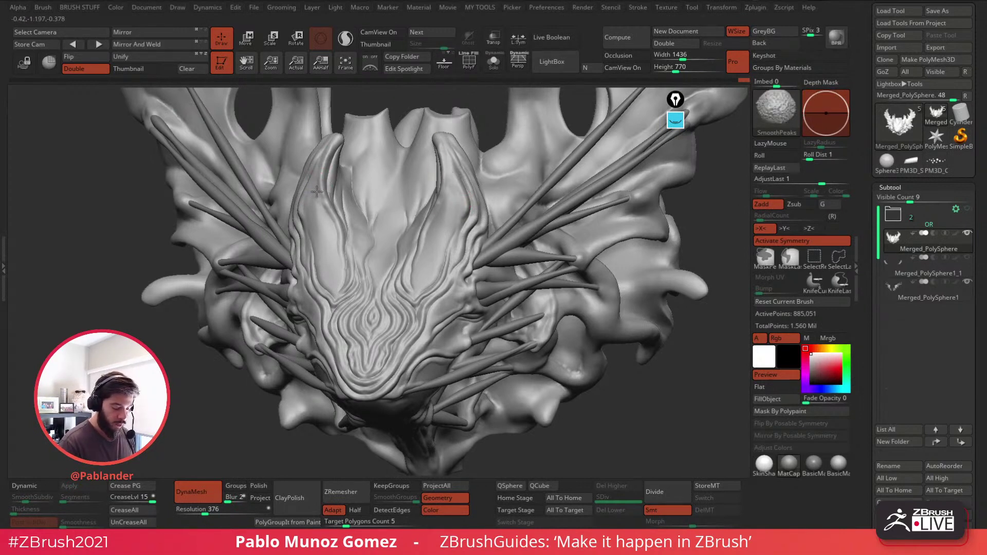
shift+drag(317, 192, 329, 222)
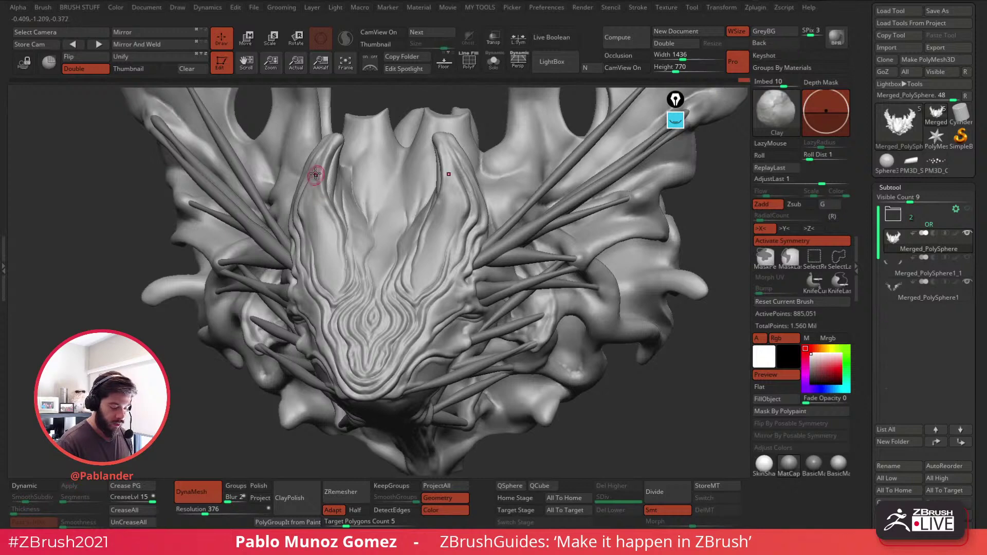
key(ctrl+z)
key(shift)
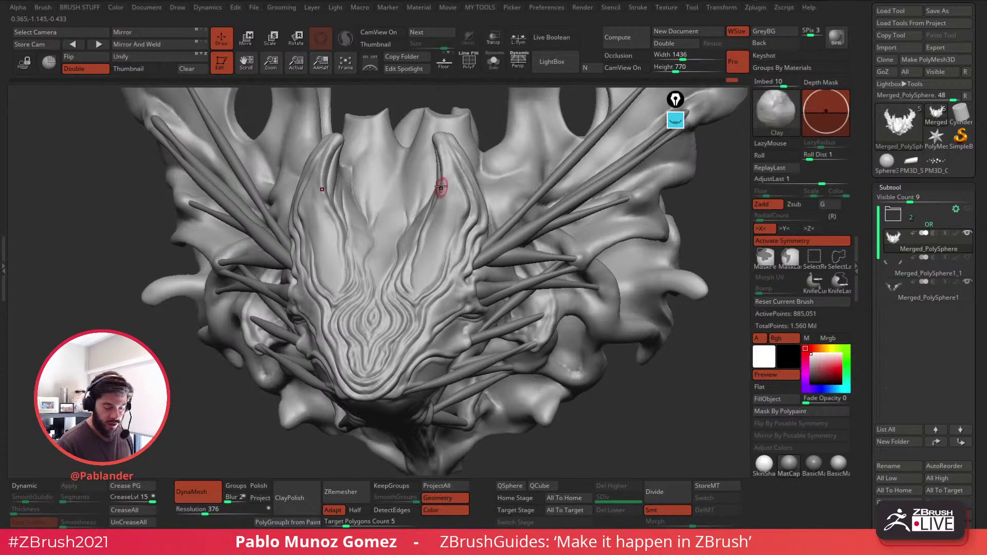
mouse_move(430, 216)
right_down()
mouse_move(437, 212)
mouse_move(438, 223)
mouse_move(447, 206)
right_up()
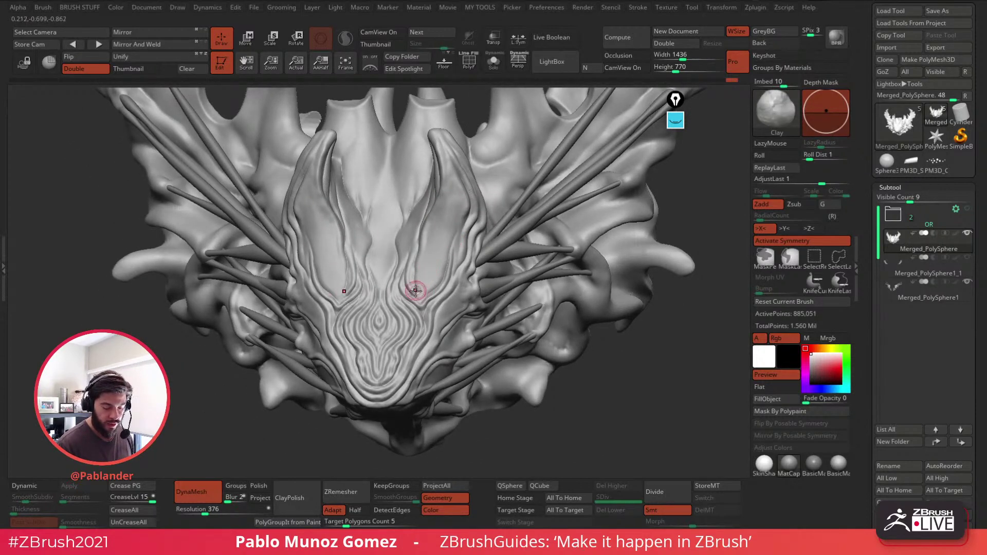
key(shift)
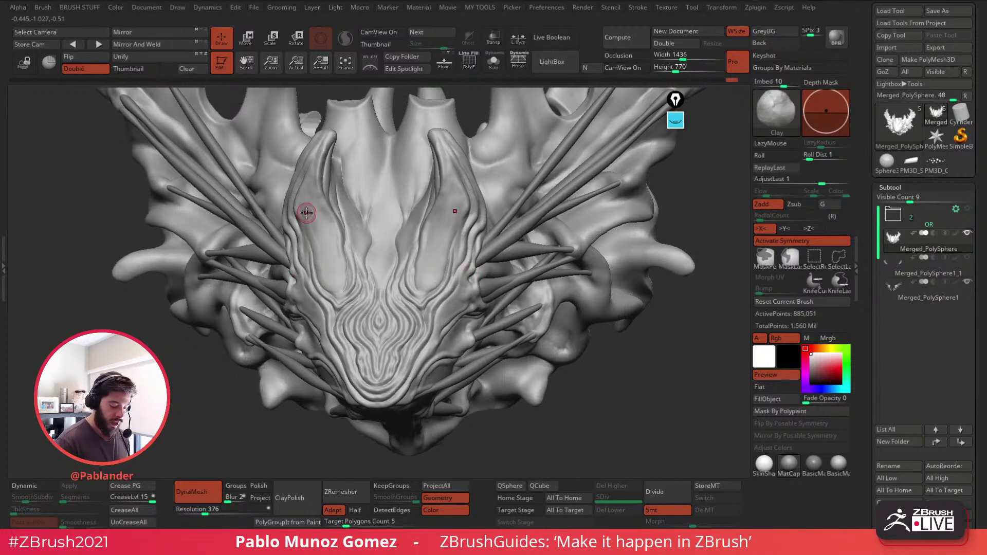
key(shift)
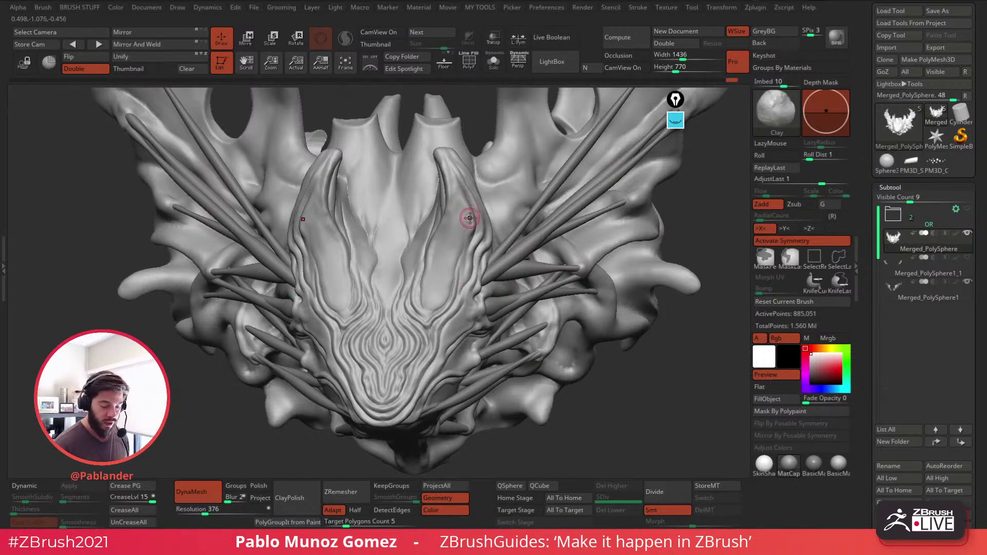
Step: Smooth the forehead surface along the inner base of the brow horns
right_drag(467, 218, 485, 200)
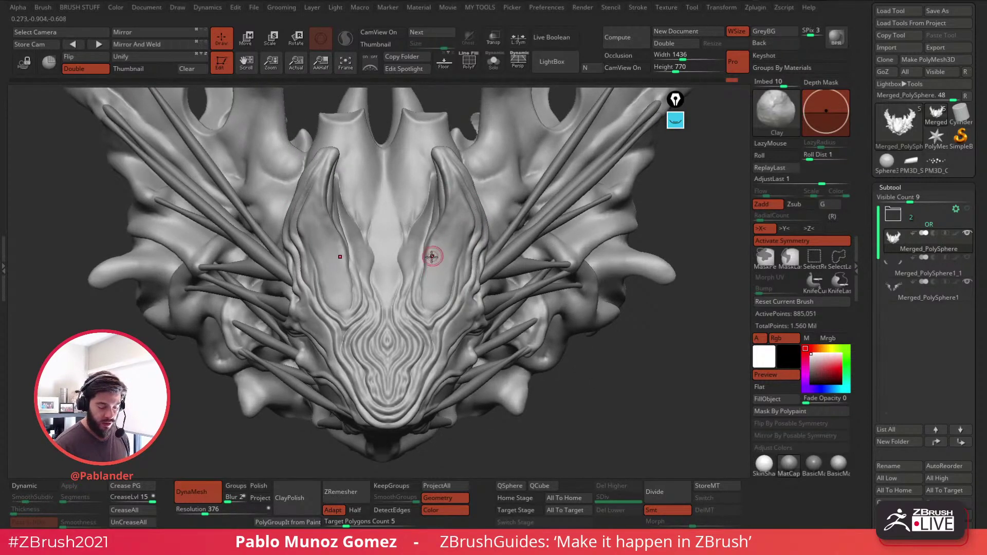
shift+drag(417, 228, 403, 257)
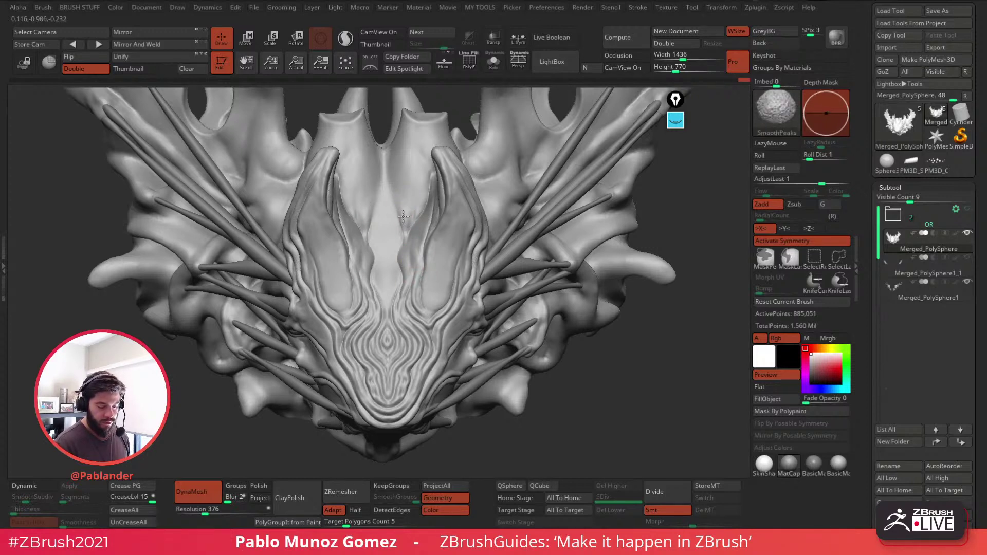
right_drag(459, 215, 457, 189)
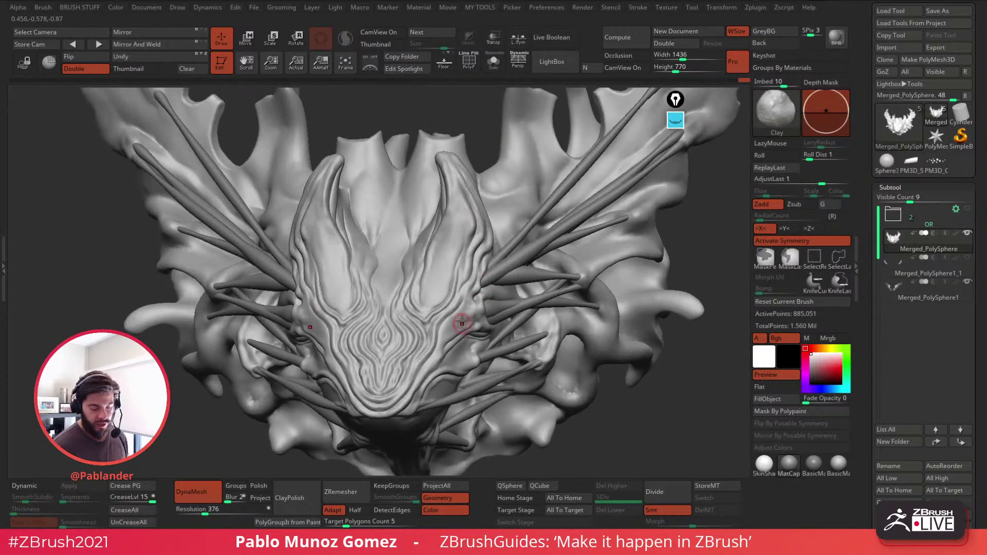
Step: Refine the volumes on the side of the snout and the lower faces of the brow horns with clay strokes
right_drag(462, 324, 470, 264)
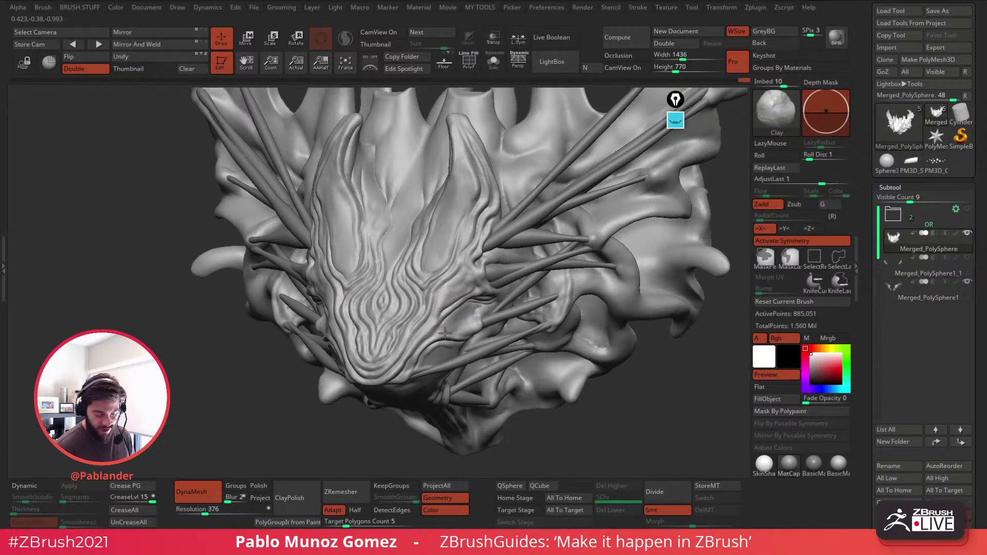
mouse_move(467, 316)
right_down()
mouse_move(451, 334)
mouse_move(446, 315)
mouse_move(471, 294)
mouse_move(454, 309)
right_up()
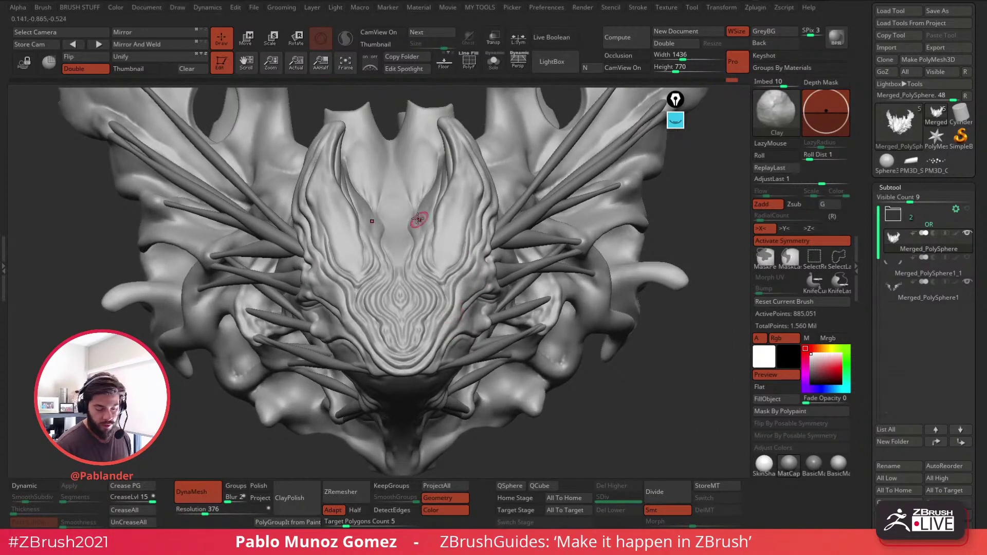
right_drag(418, 216, 435, 232)
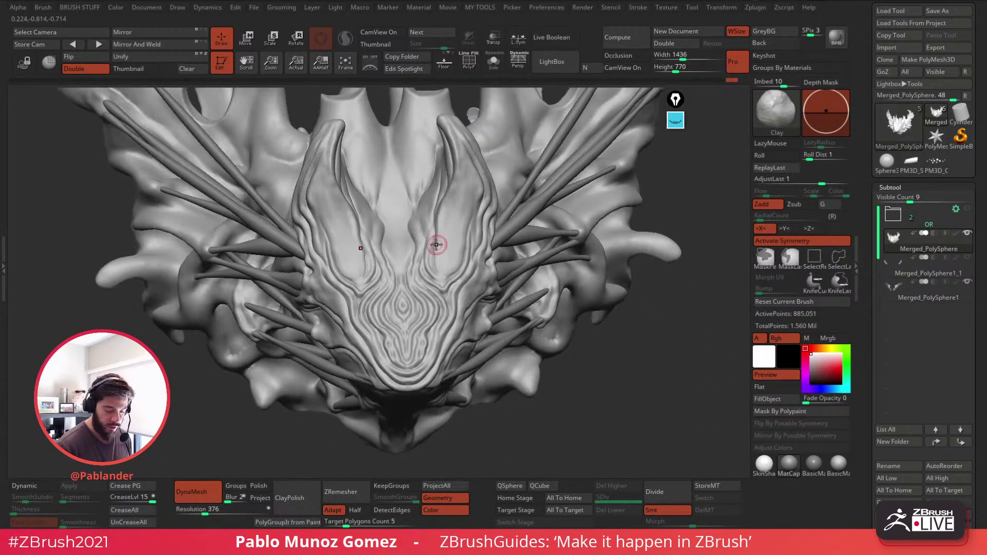
drag(437, 244, 445, 269)
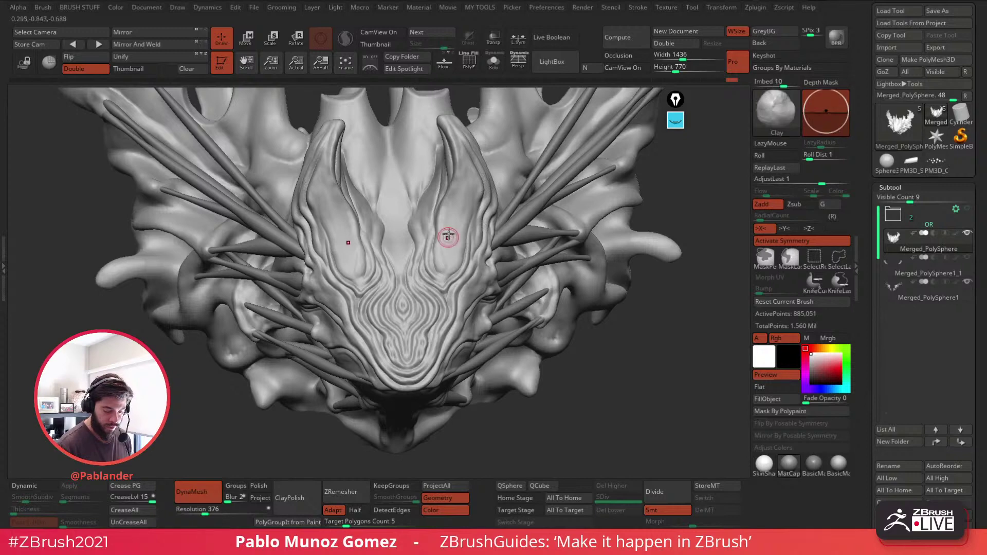
mouse_move(449, 236)
ctrl+right_down()
mouse_move(480, 213)
mouse_move(597, 262)
mouse_move(592, 271)
mouse_move(611, 266)
ctrl+right_up()
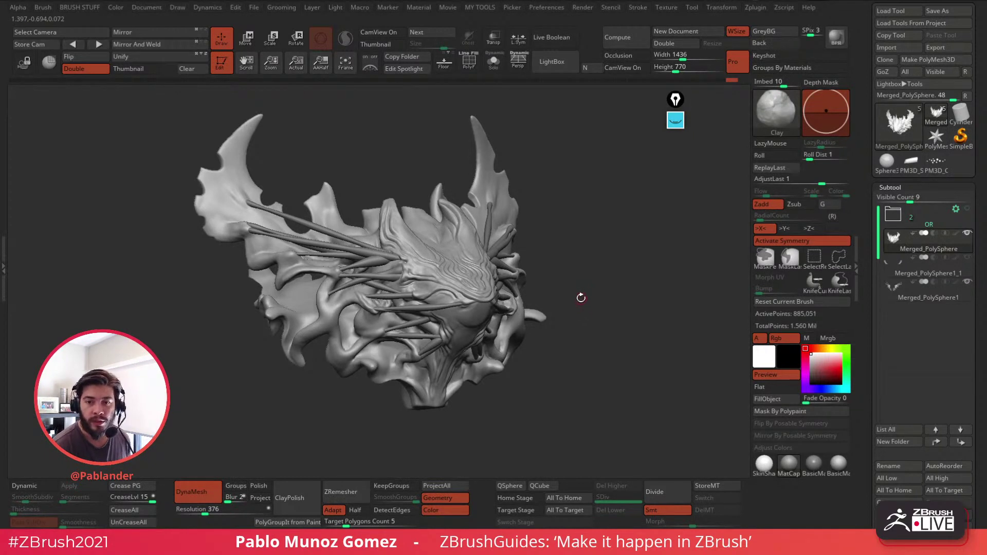
right_drag(584, 303, 557, 293)
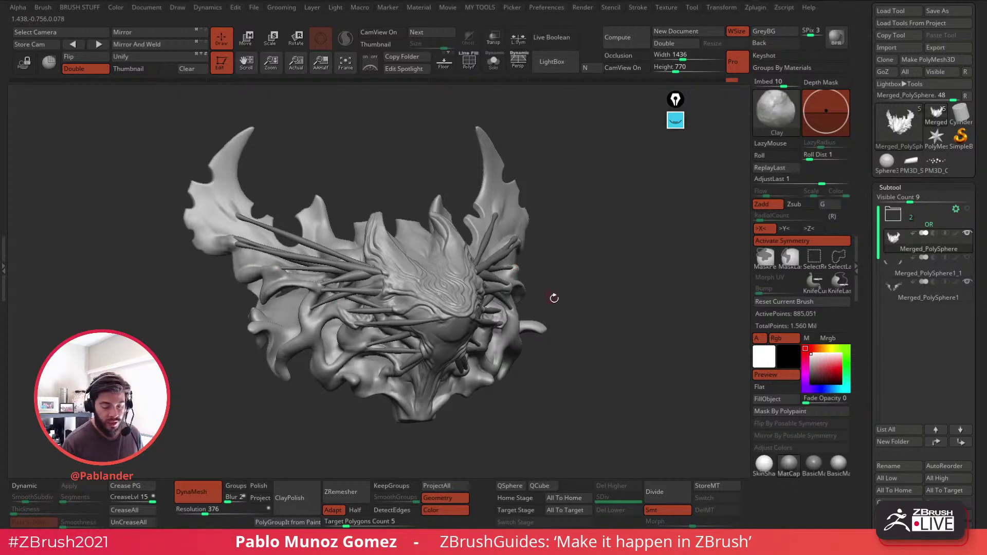
Step: Convert a Sphere3D into a PolyMesh3D, switch back to the creature head and save the project
drag(578, 277, 580, 277)
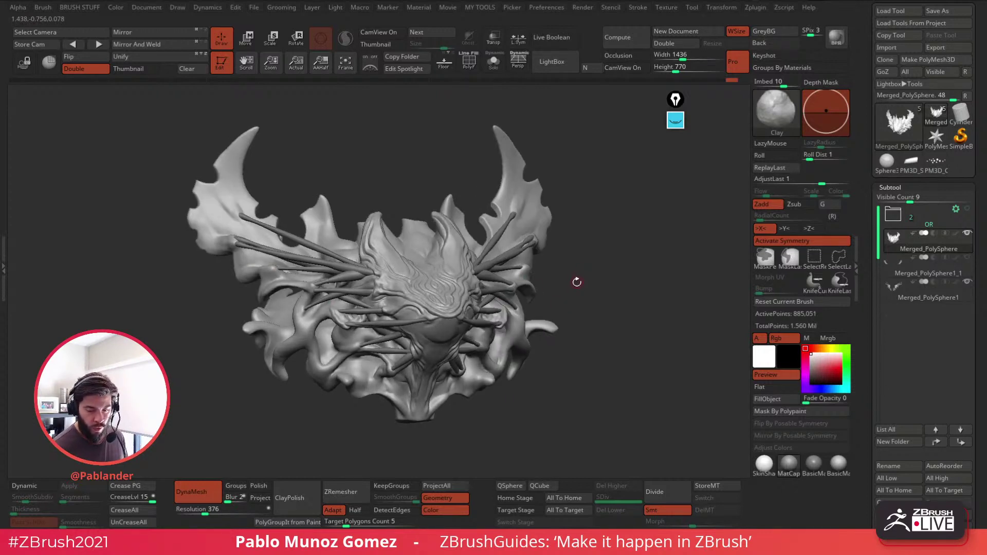
click(891, 166)
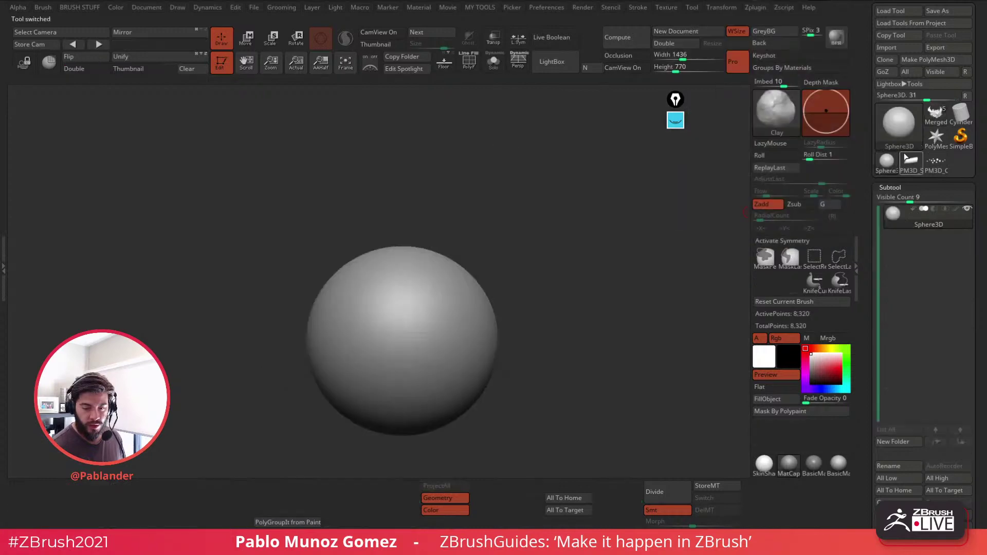
click(932, 62)
alt+drag(548, 296, 559, 246)
click(936, 114)
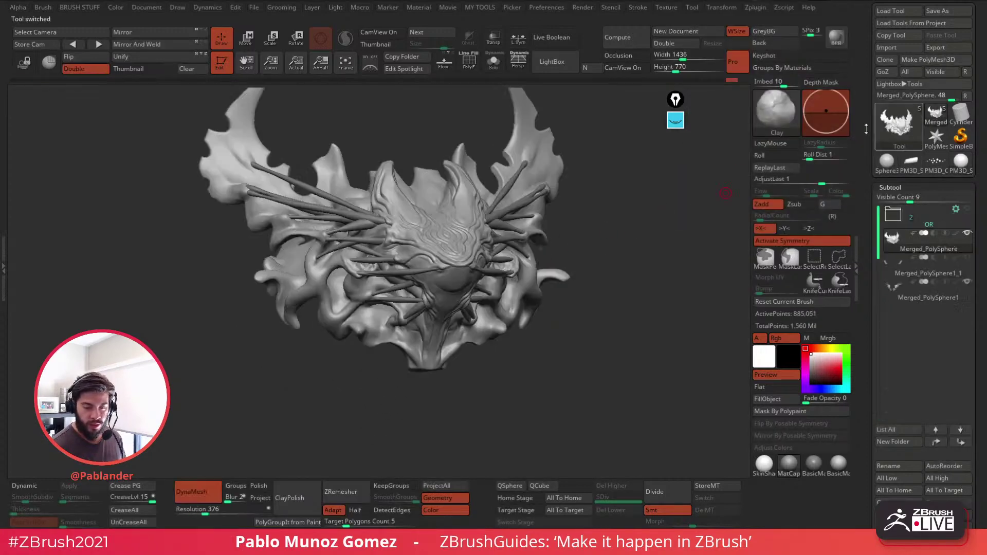
key(ctrl+s)
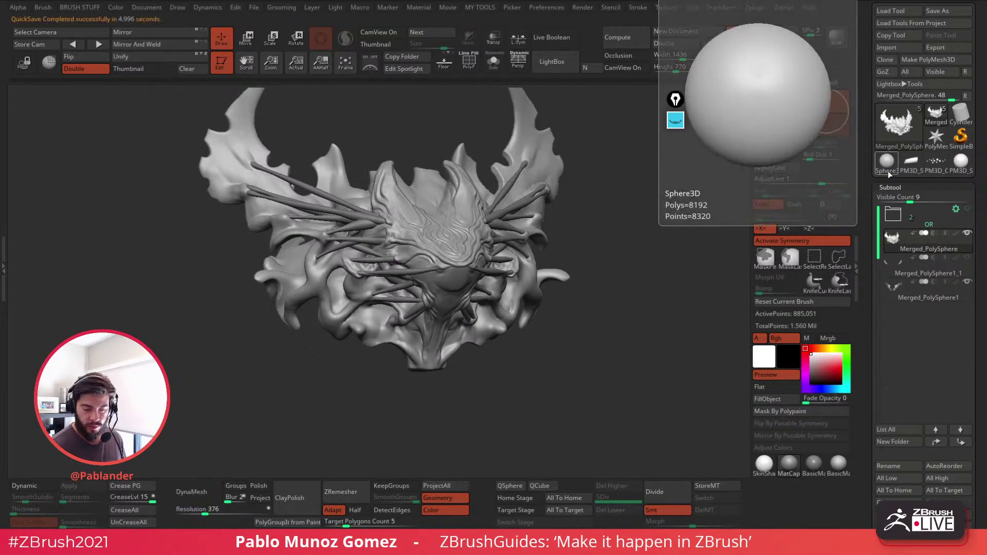
Step: Switch to the polymesh sphere and turn it into a DynaMesh at resolution 128
click(887, 166)
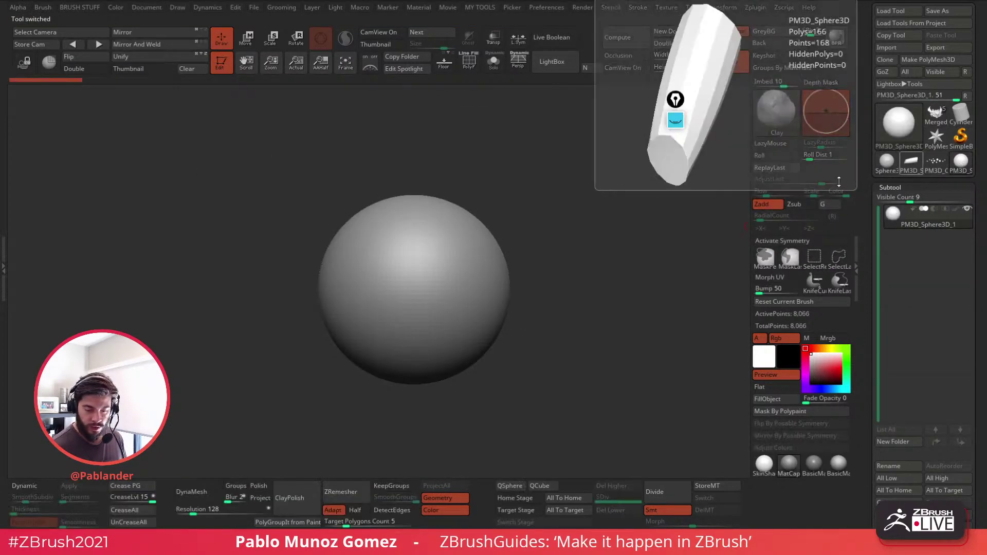
click(962, 163)
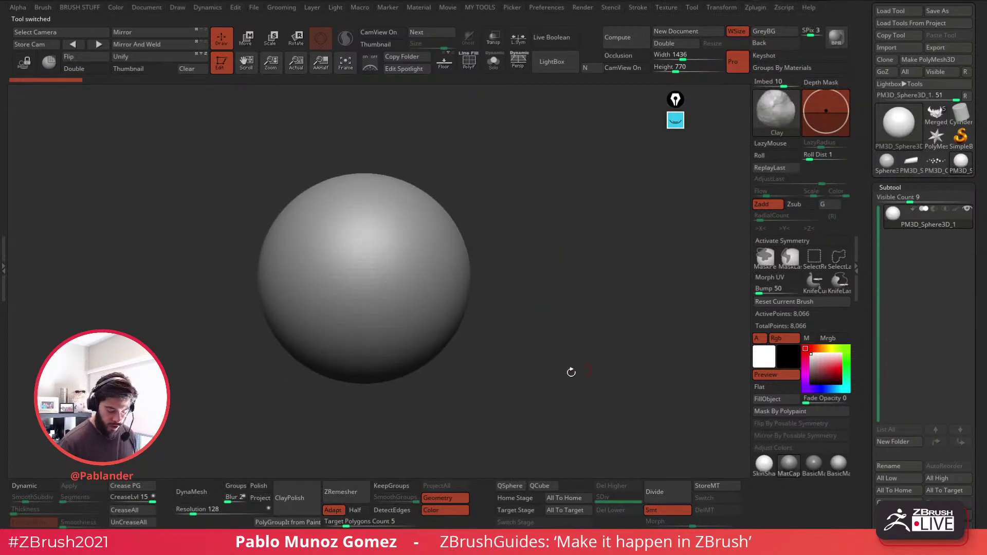
click(195, 491)
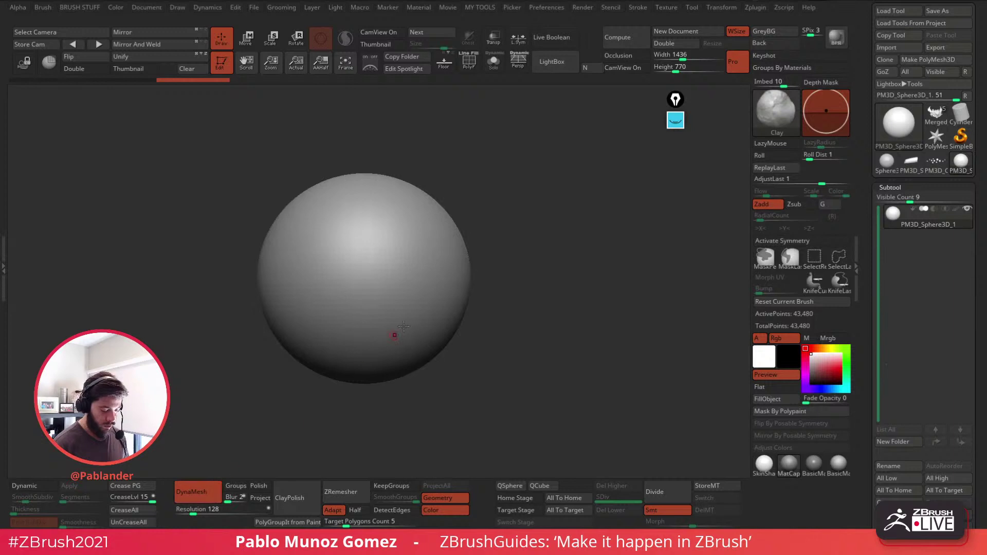
Step: Choose the ZiBe_Standard brush, try one stroke across the sphere and undo it
key(b)
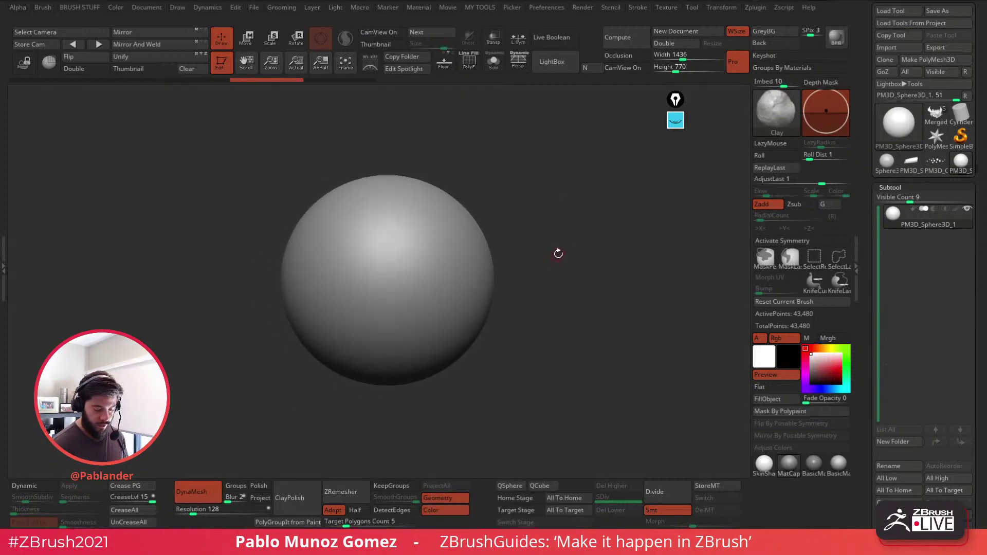
key(space)
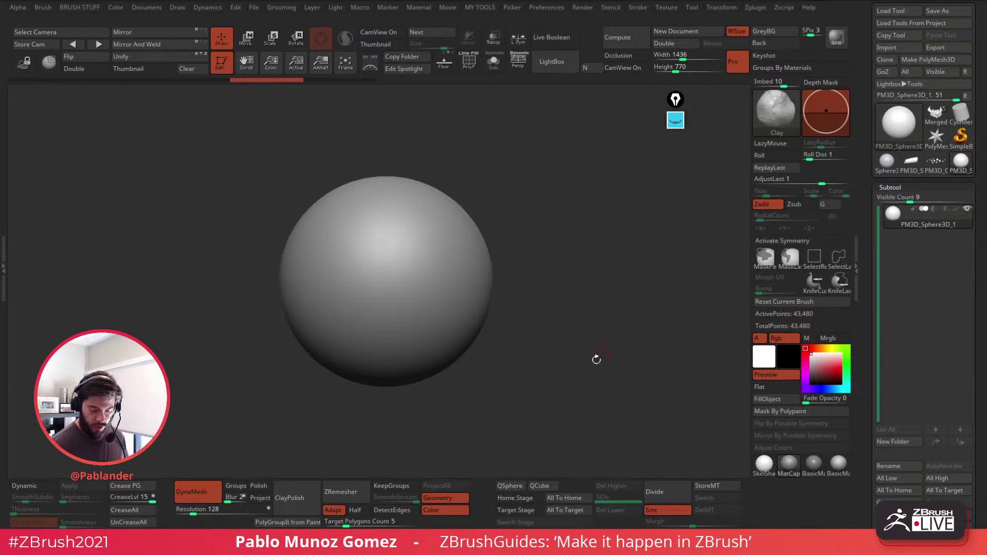
key(b)
click(560, 442)
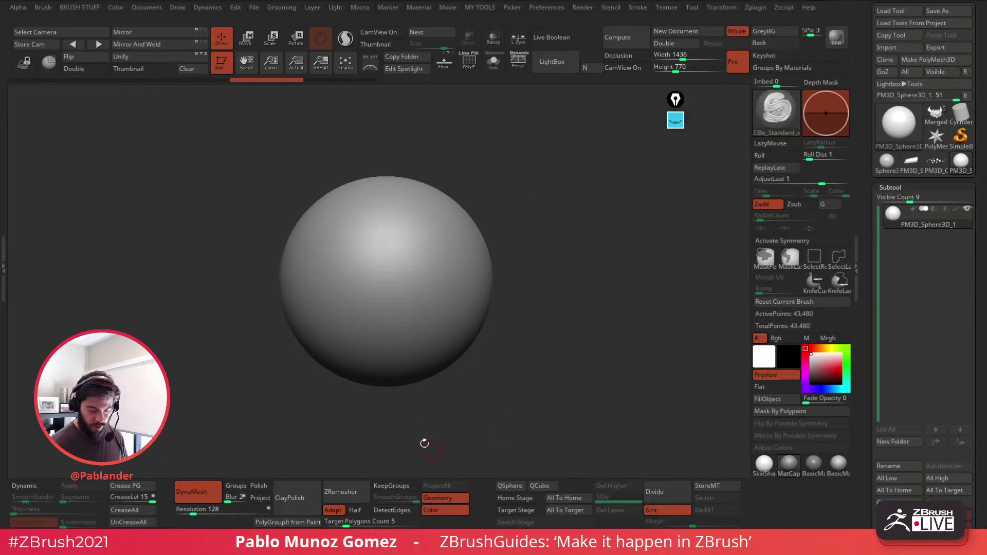
mouse_move(436, 227)
mouse_down()
mouse_move(399, 269)
mouse_move(396, 332)
mouse_up()
key(ctrl+z)
mouse_move(511, 293)
mouse_down()
mouse_move(513, 326)
mouse_move(524, 289)
mouse_up()
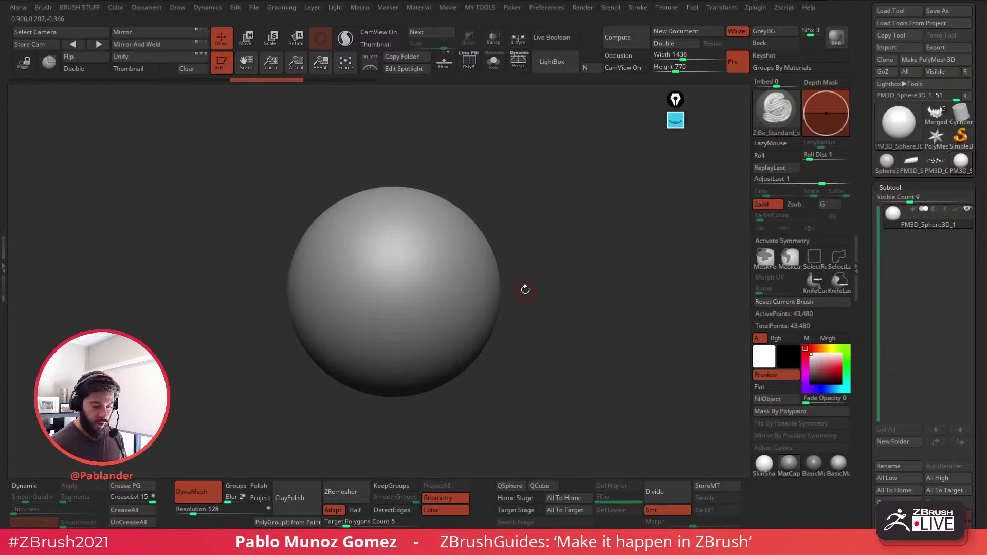
click(357, 81)
click(307, 81)
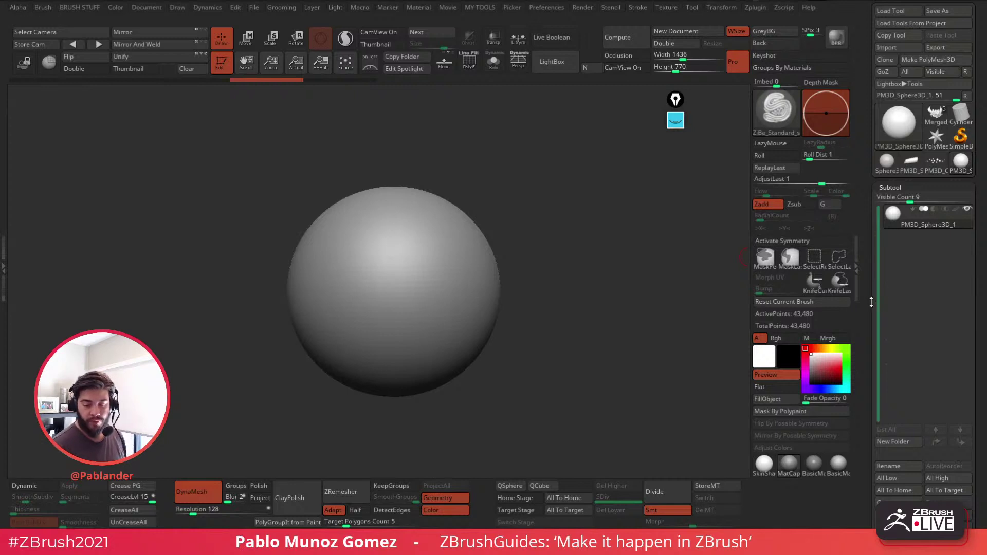
drag(671, 113, 726, 115)
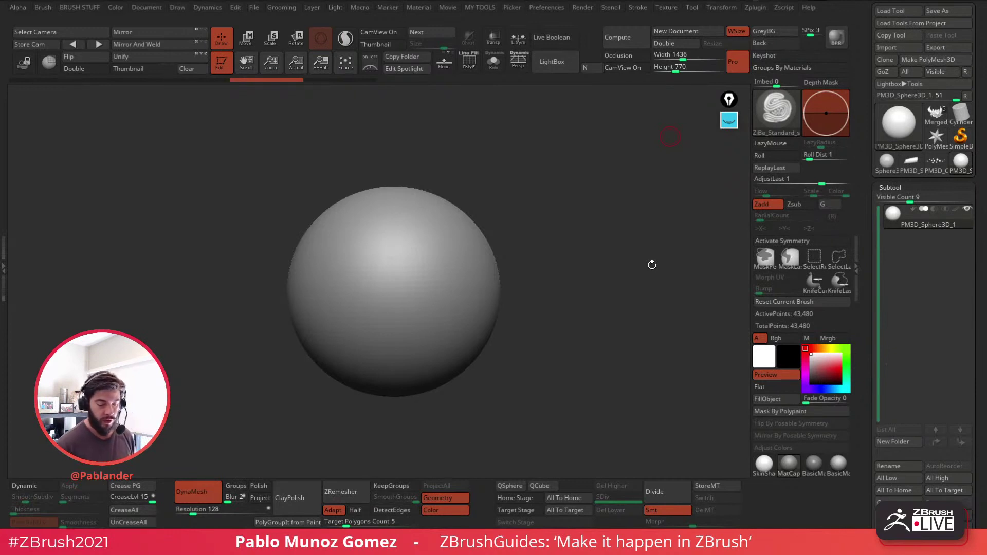
drag(516, 250, 531, 285)
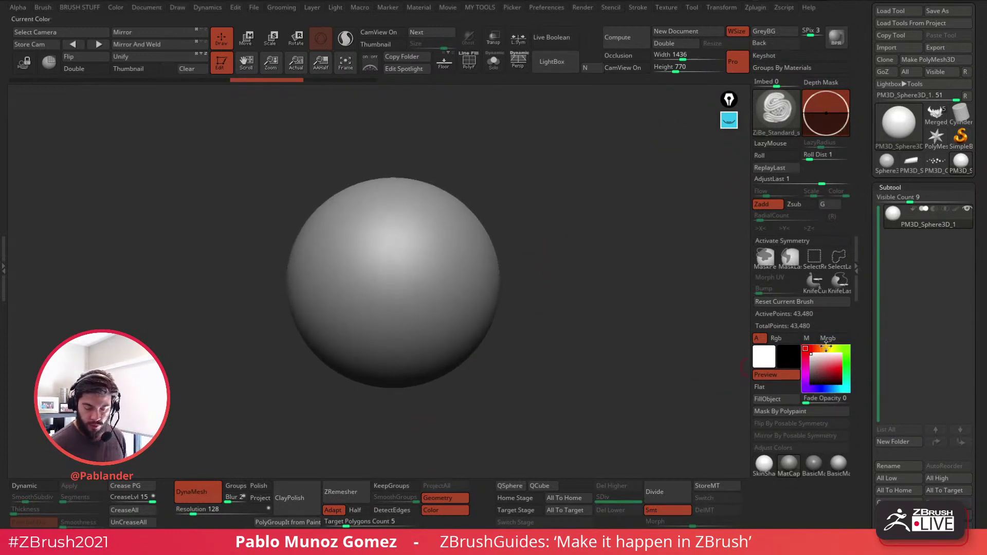
mouse_move(777, 122)
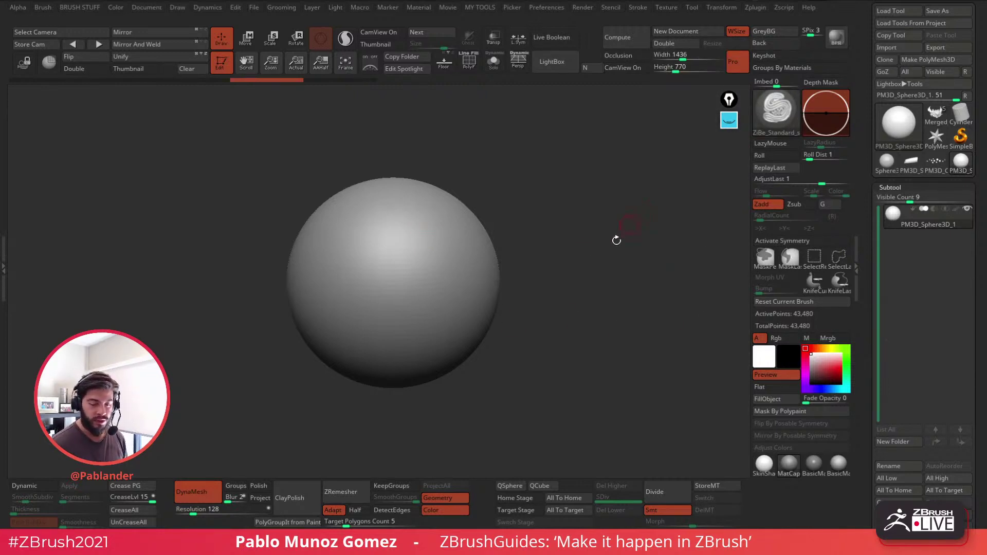
Step: Enable the Rgb channel, choose yellow, paint a winding test stroke on the sphere and undo it
click(791, 340)
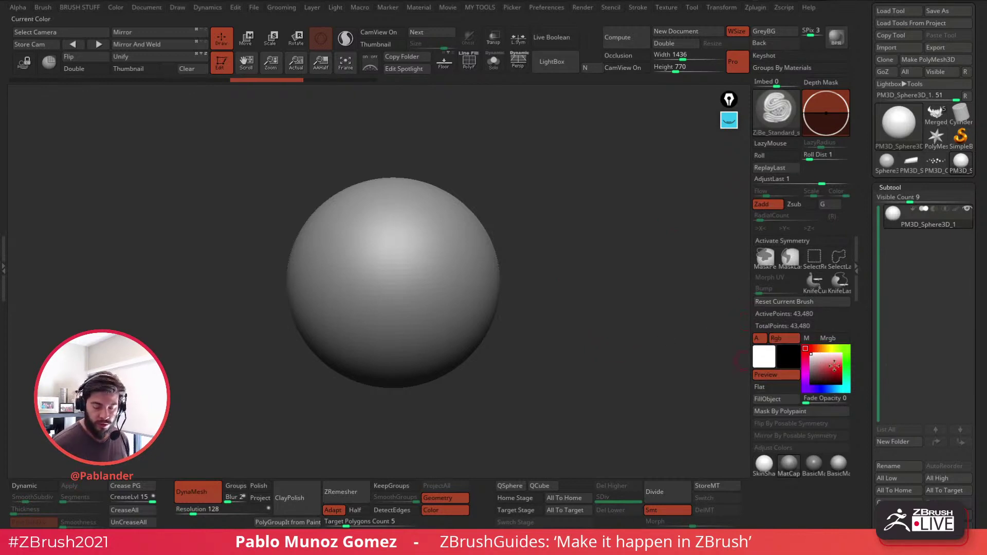
click(831, 349)
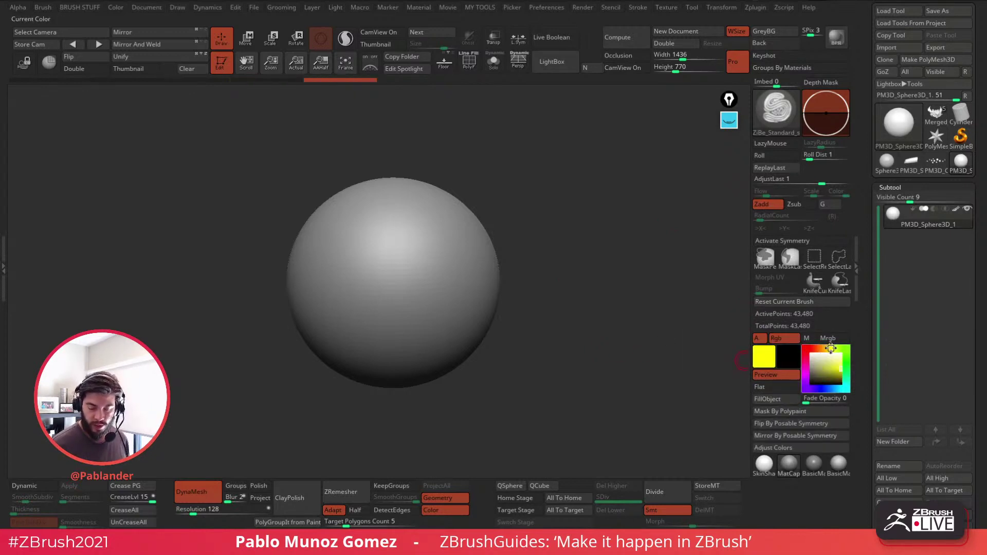
mouse_move(415, 194)
mouse_down()
mouse_move(419, 255)
mouse_move(441, 332)
mouse_up()
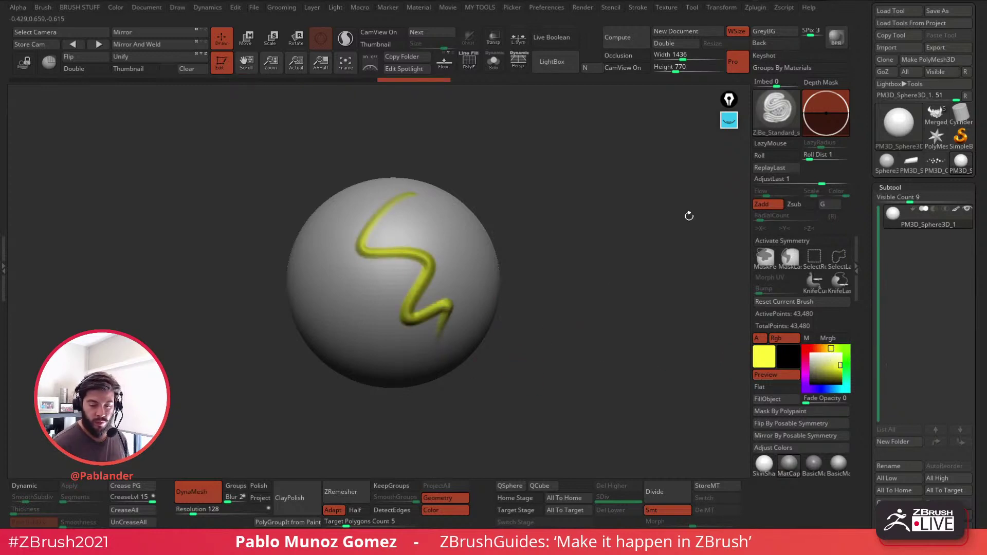
key(ctrl+z)
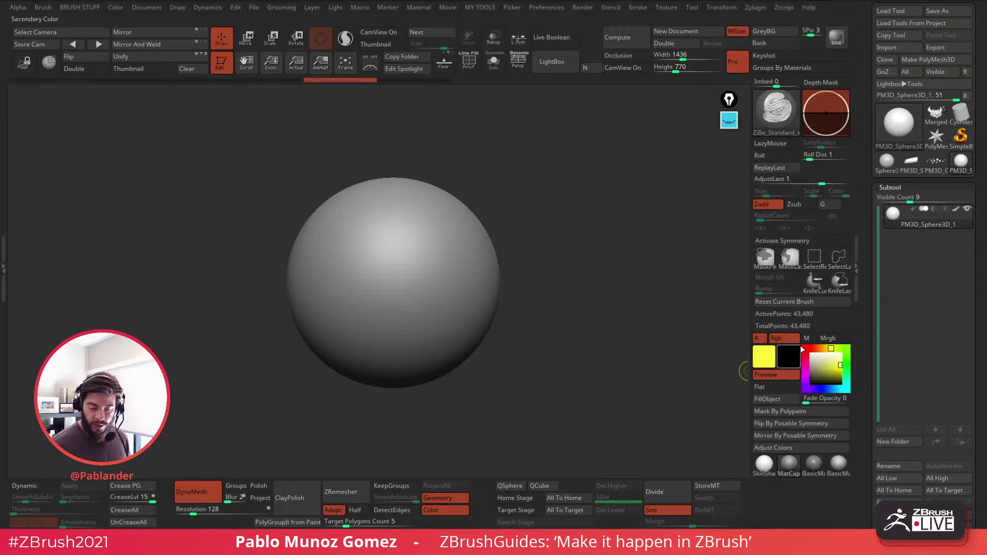
Step: Switch the brush to the material-only channel, try a stroke on the sphere and undo it
scroll(530, 283, up, 2)
alt+drag(531, 283, 534, 259)
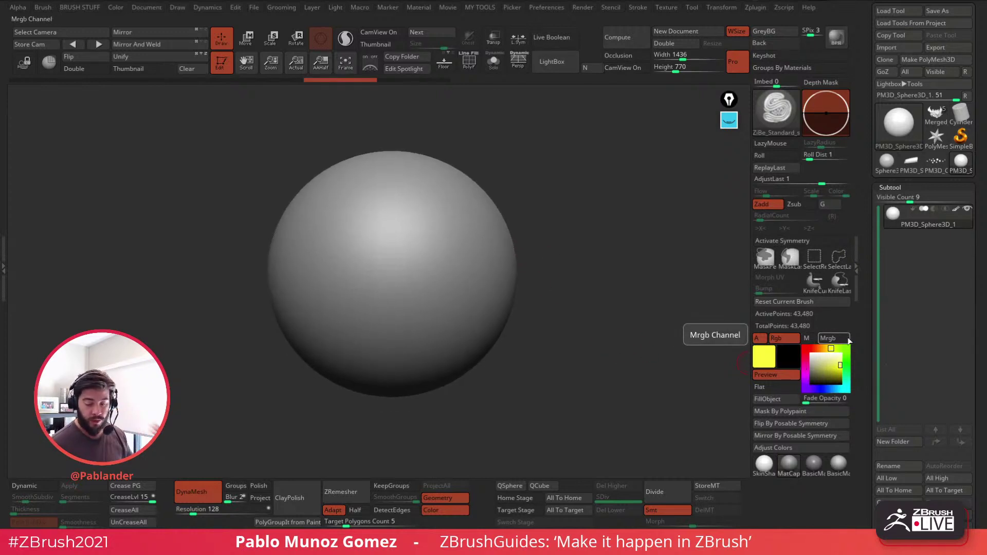
click(807, 338)
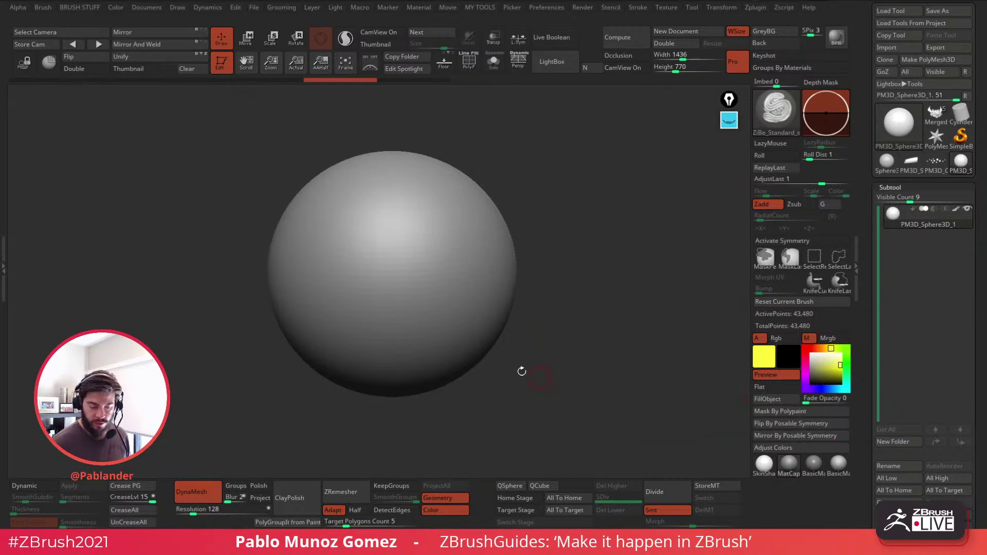
mouse_move(447, 197)
mouse_down()
mouse_move(403, 221)
mouse_move(394, 313)
mouse_up()
key(ctrl+z)
Step: Fill the sphere with the grey MatCap material, paint a winding SkinShade4 stroke and inspect it with the polyframe
click(761, 472)
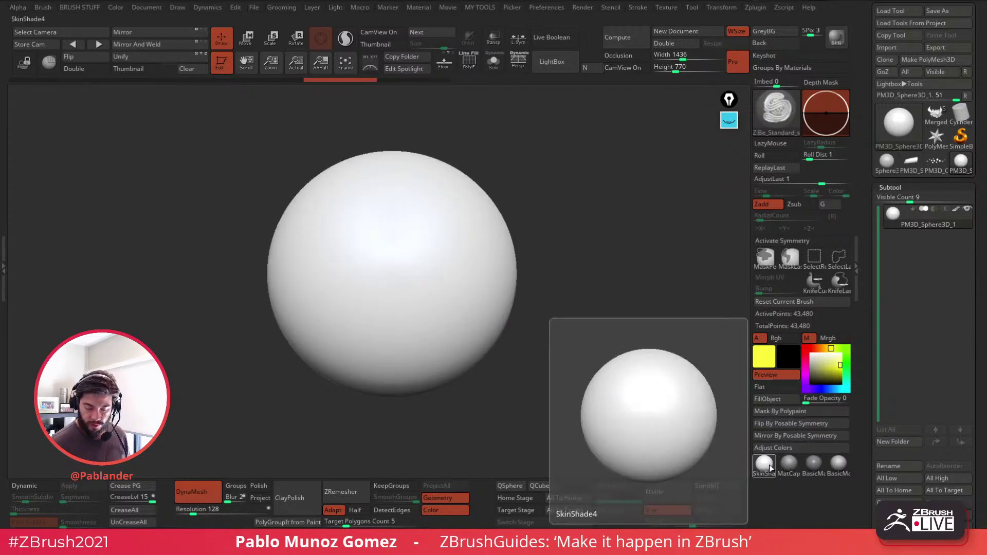
click(781, 399)
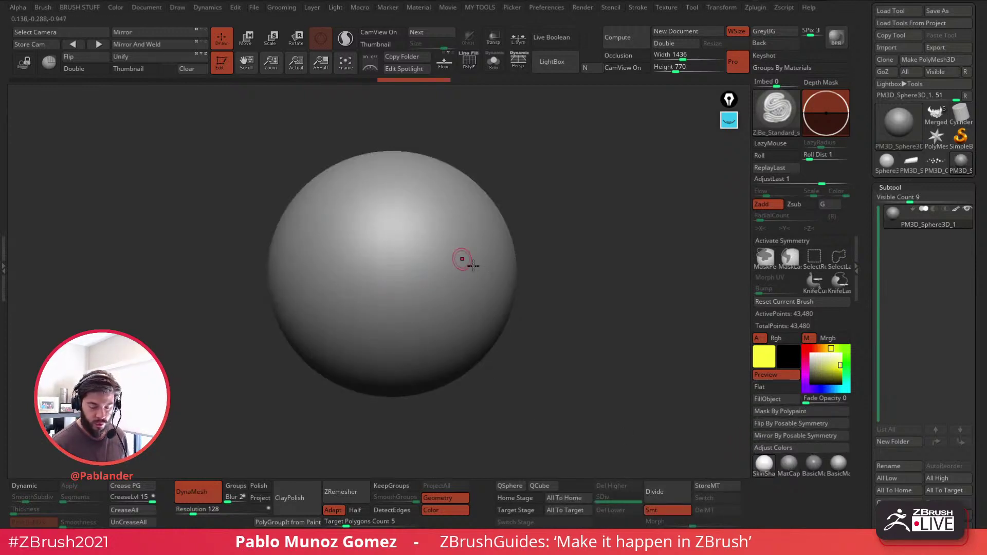
mouse_move(451, 186)
mouse_down()
mouse_move(415, 336)
mouse_move(484, 308)
mouse_up()
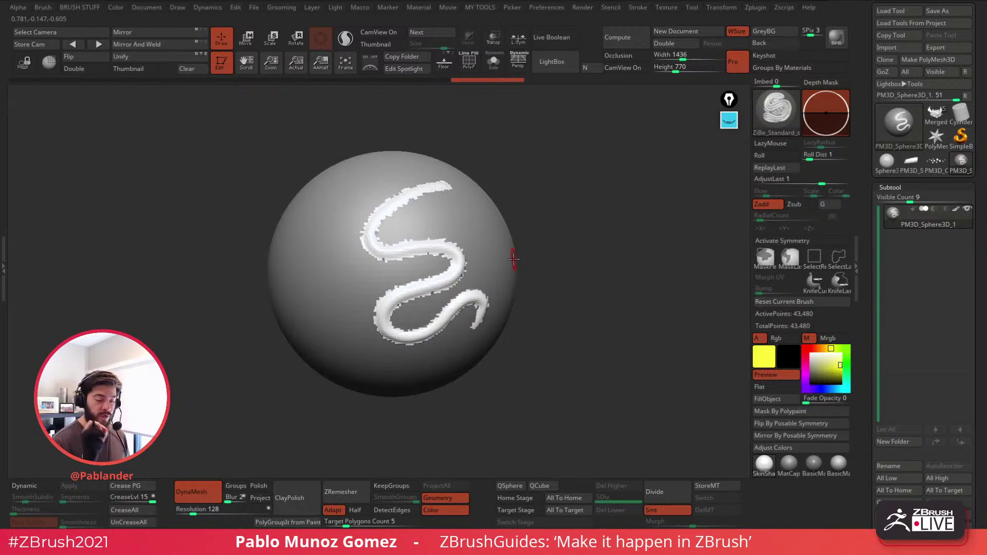
key(shift+f)
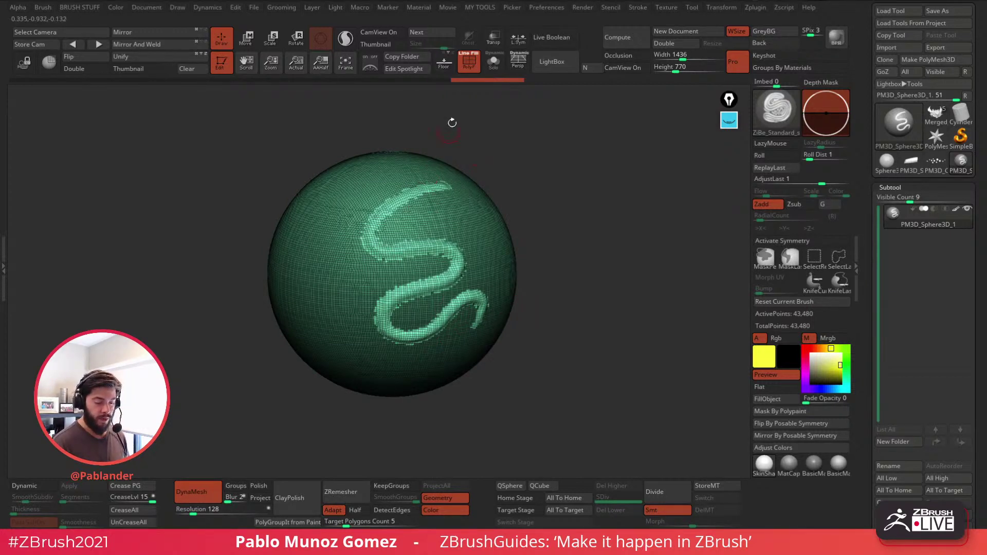
click(469, 61)
Step: Undo the material stroke, the material fill and the DynaMesh conversion of the sphere
key(ctrl+z)
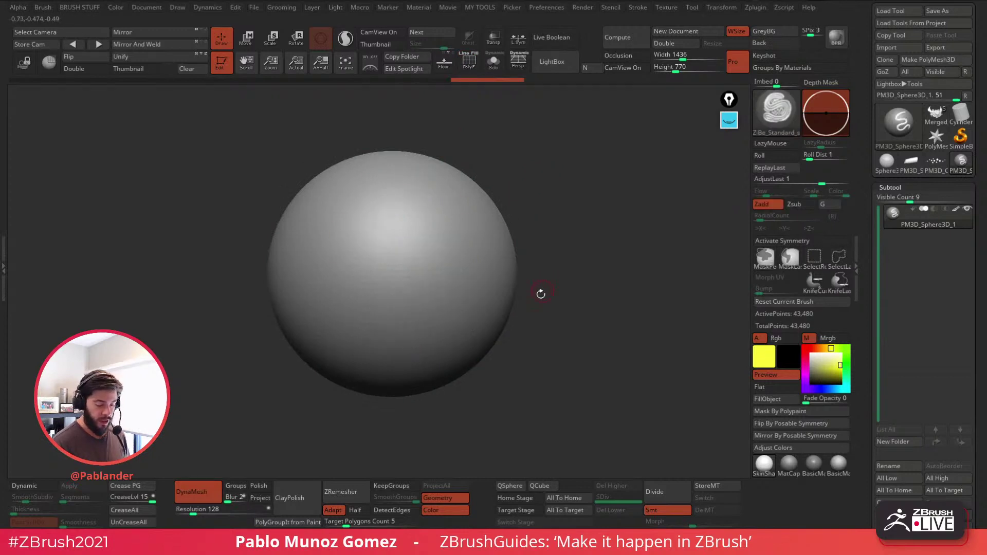
key(ctrl+z)
key(ctrl+z)
key(ctrl+z)
key(ctrl+z)
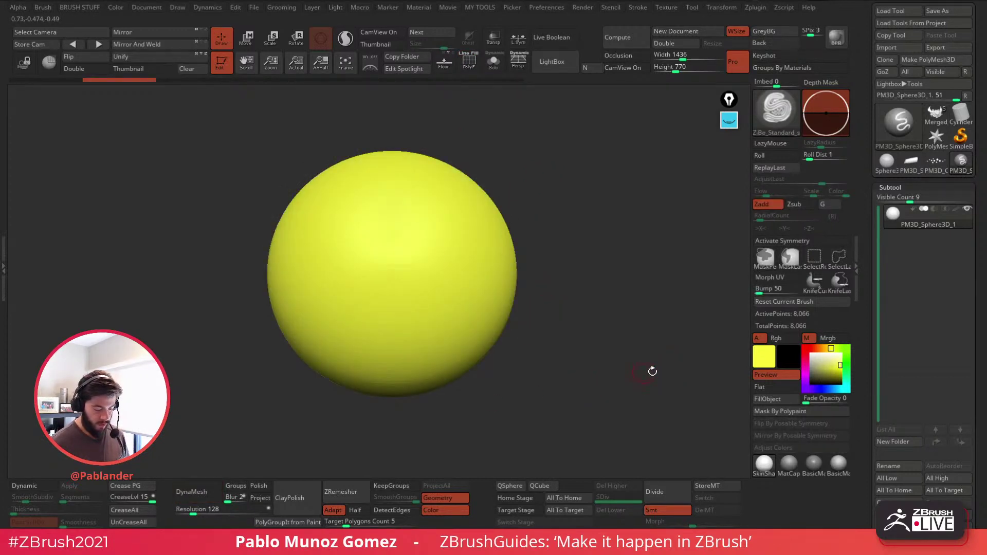
Step: Subdivide the sphere up to subdivision level 4 and check its mesh with the polyframe
click(669, 490)
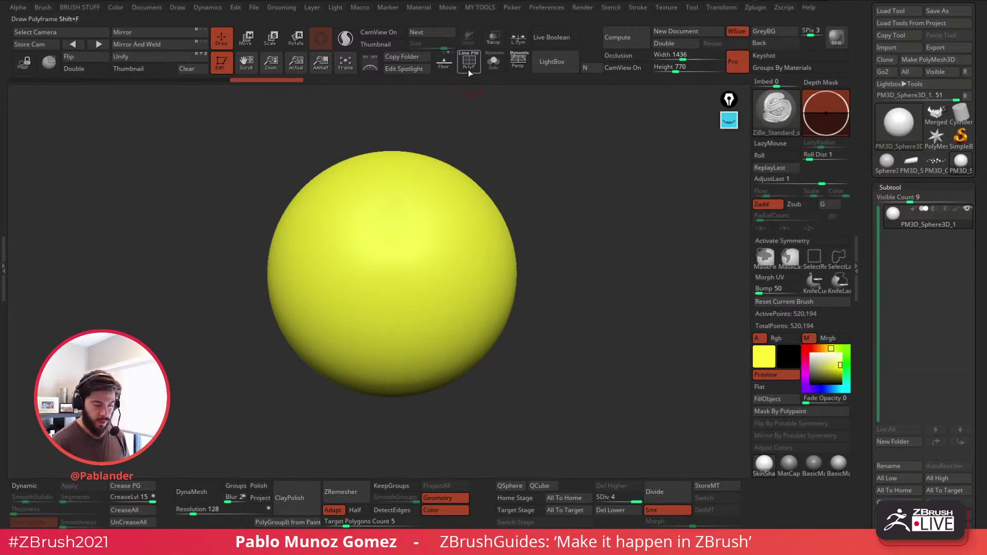
click(469, 65)
key(shift+f)
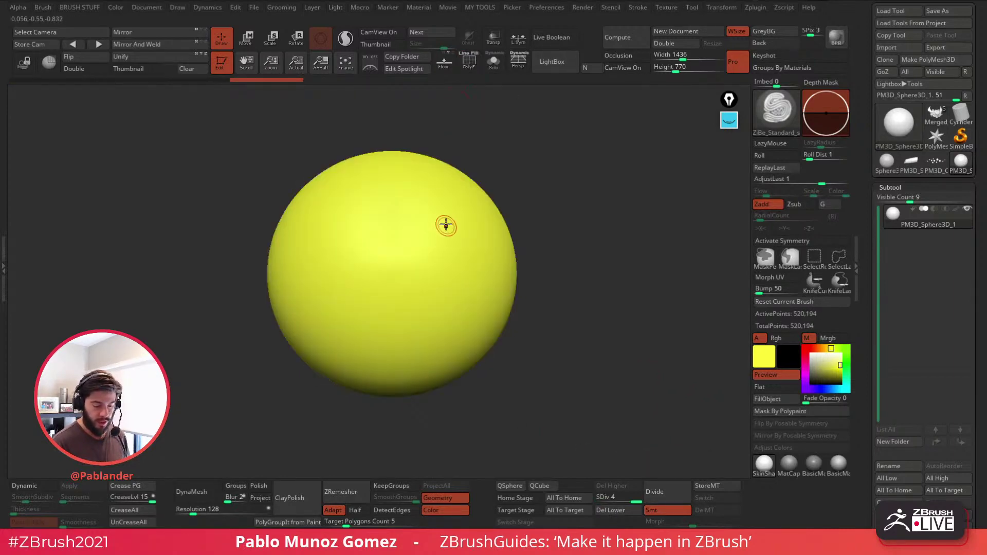
Step: Set the colour to white, fill the sphere with the grey MatCap material and switch off the material channel
drag(816, 359, 801, 344)
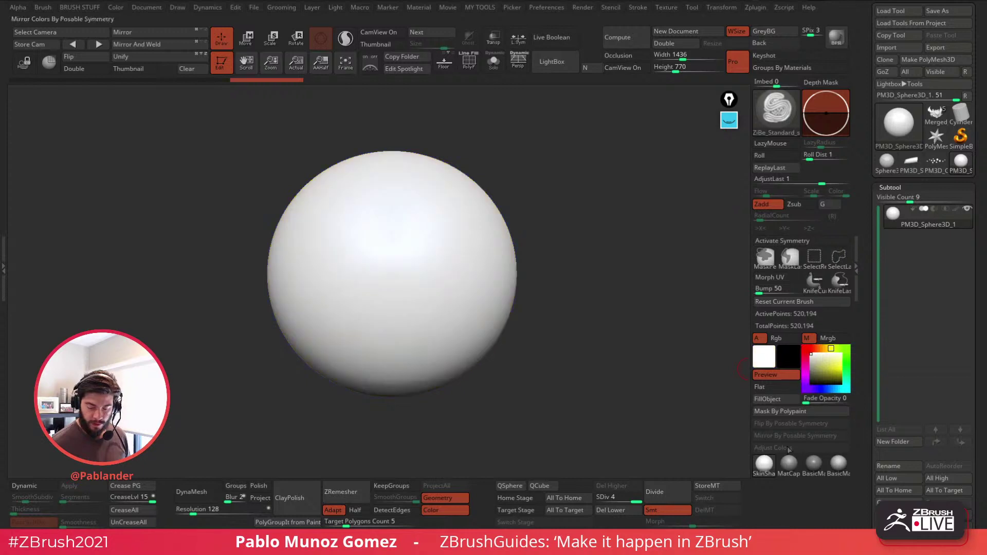
click(788, 464)
click(778, 399)
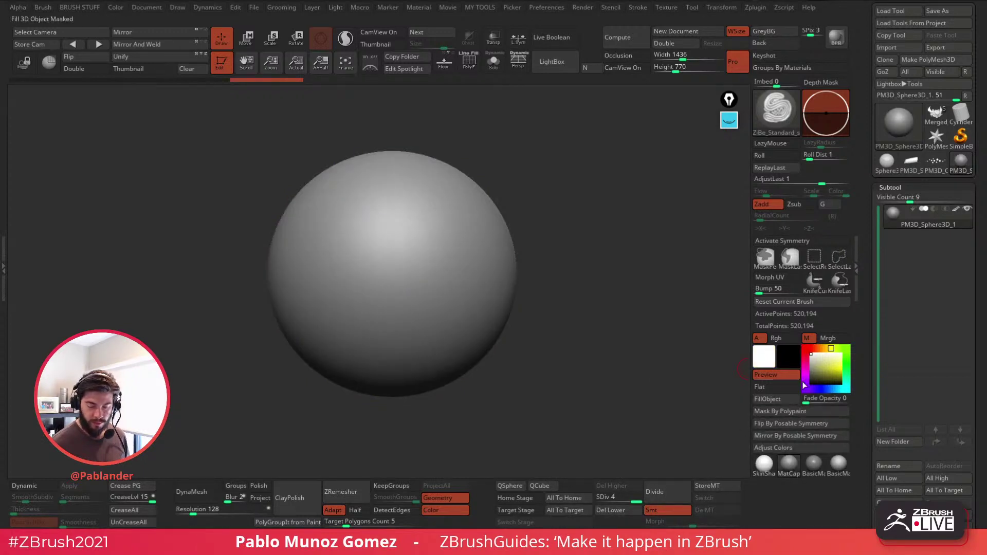
click(807, 338)
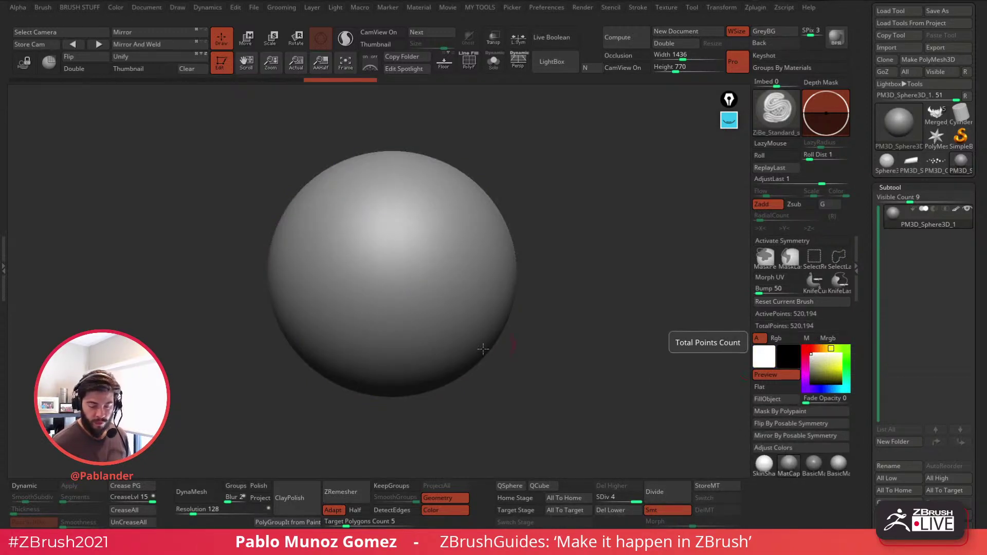
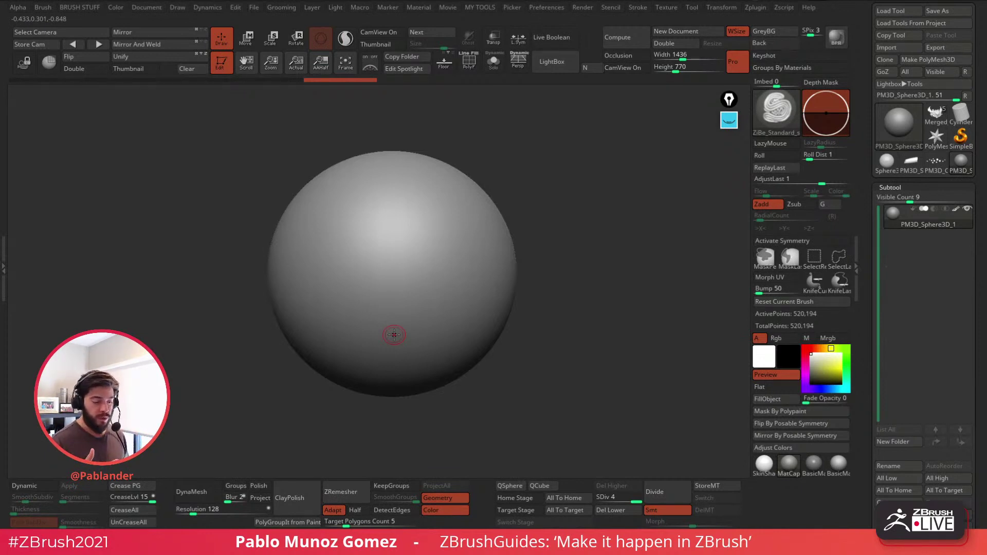
Step: Activate symmetry across the X axis for the sphere
key(ctrl)
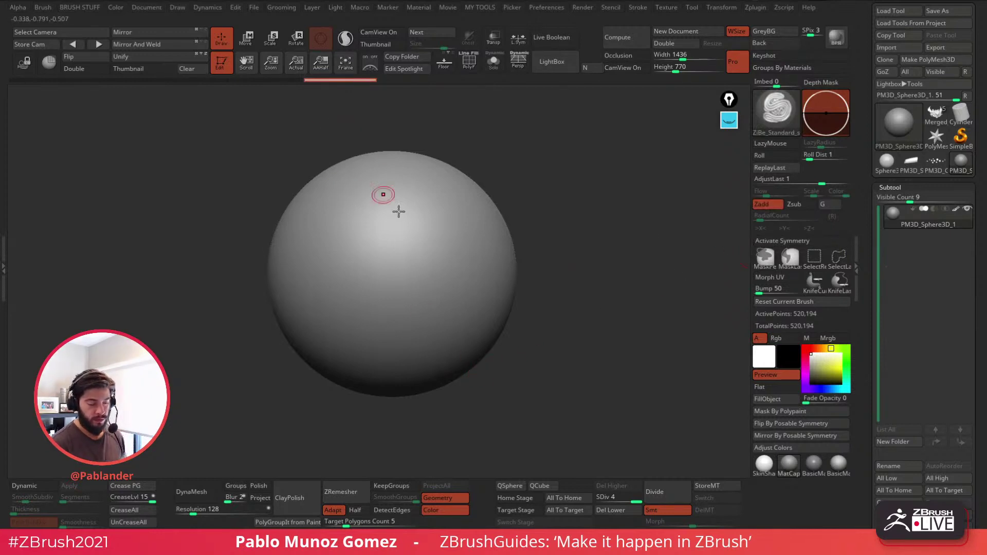
click(792, 241)
mouse_move(516, 202)
alt+mouse_down()
mouse_move(539, 200)
mouse_move(536, 209)
mouse_move(528, 199)
alt+mouse_up()
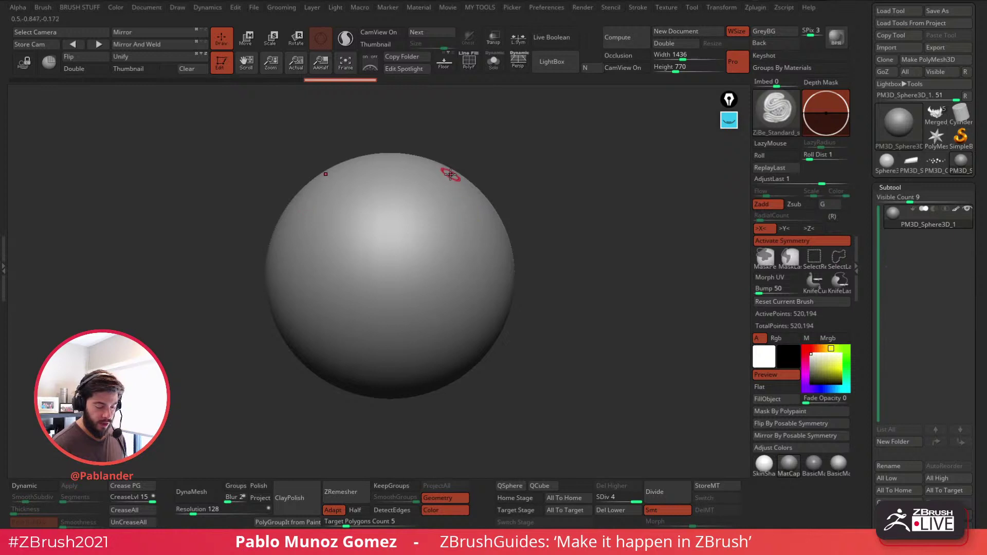
Step: Sculpt mirrored wavy ridges, a curved ridge near the top and side spirals across the sphere with the Standard brush
mouse_move(454, 183)
mouse_down()
mouse_move(410, 294)
mouse_move(420, 368)
mouse_up()
drag(583, 252, 535, 243)
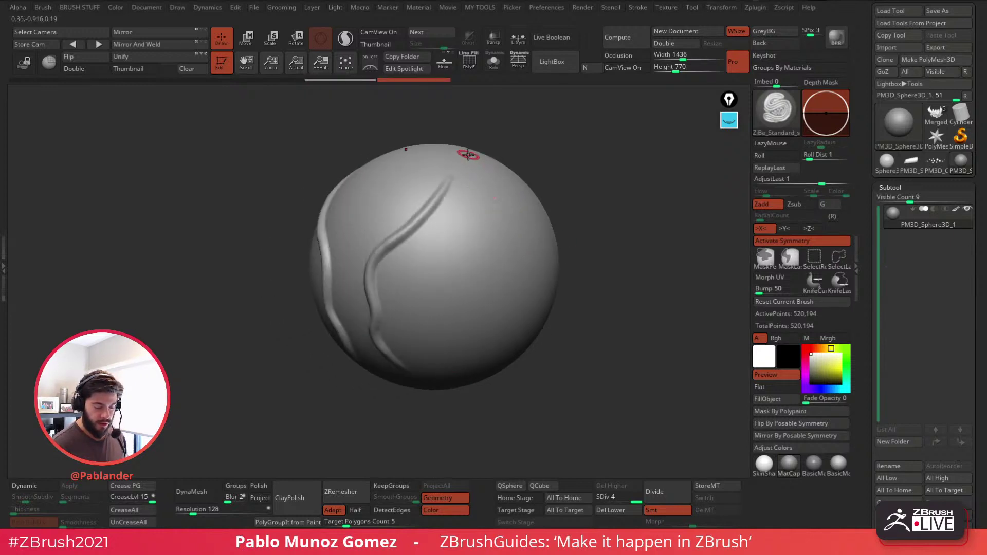
mouse_move(469, 155)
mouse_down()
mouse_move(455, 218)
mouse_move(396, 287)
mouse_move(398, 327)
mouse_move(456, 370)
mouse_up()
mouse_move(489, 169)
mouse_down()
mouse_move(483, 237)
mouse_move(430, 303)
mouse_move(473, 346)
mouse_move(497, 300)
mouse_move(454, 303)
mouse_move(469, 312)
mouse_up()
alt+right_drag(552, 231, 494, 234)
mouse_move(478, 157)
mouse_down()
mouse_move(455, 301)
mouse_move(500, 254)
mouse_up()
mouse_move(522, 228)
right_down()
mouse_move(540, 227)
mouse_move(521, 221)
right_up()
mouse_move(446, 153)
mouse_down()
mouse_move(431, 207)
mouse_move(395, 248)
mouse_move(357, 255)
mouse_up()
right_drag(396, 229, 411, 205)
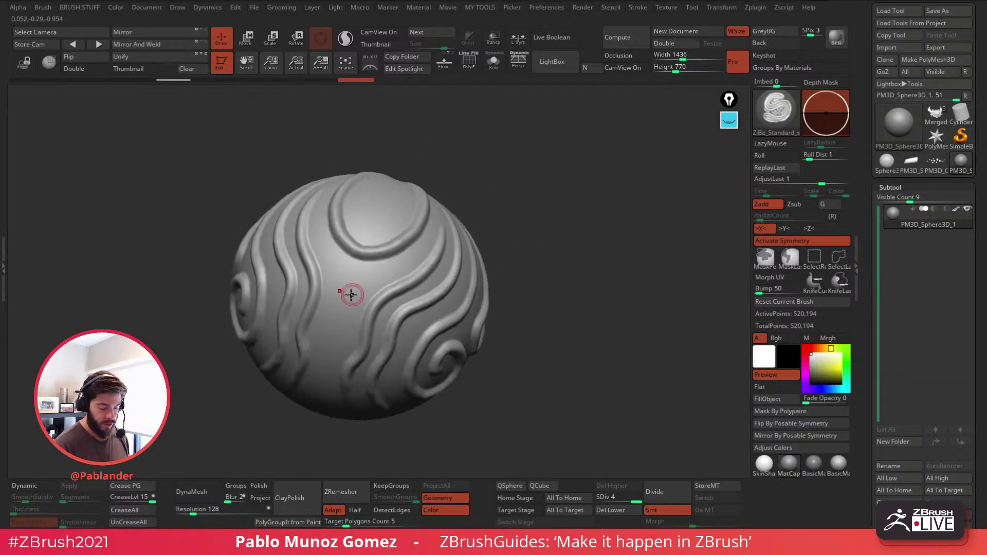
mouse_move(525, 249)
right_down()
mouse_move(566, 252)
mouse_move(575, 316)
right_up()
right_drag(569, 374, 579, 359)
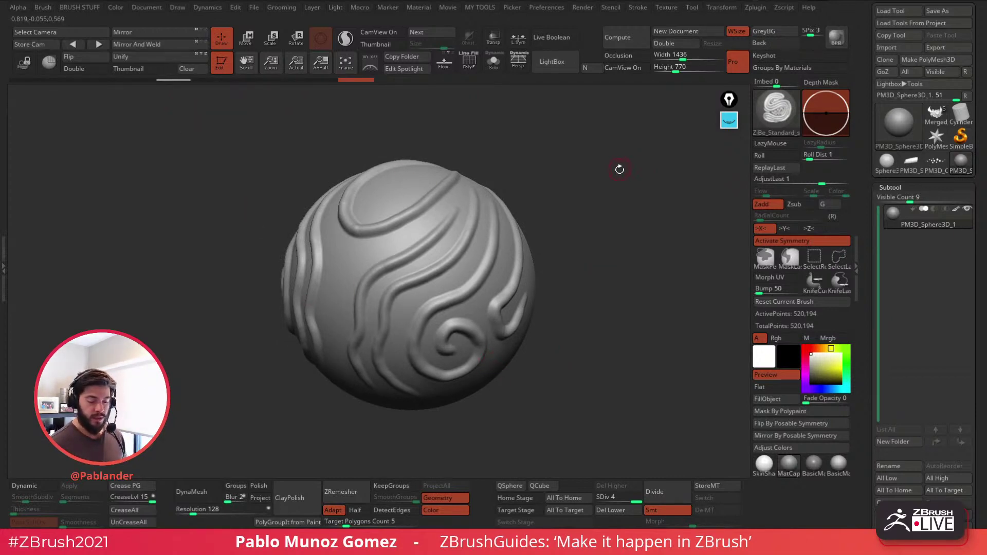
key(1)
Step: Mask the changed points so the sculpted ridges are masked, and show the mask on the sphere
drag(865, 249, 863, 80)
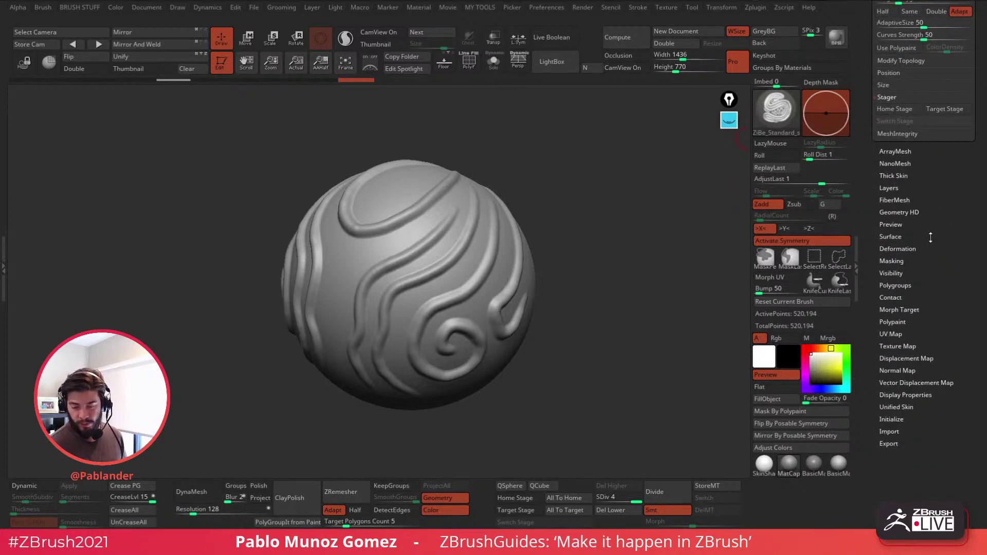
drag(931, 237, 915, 113)
click(898, 253)
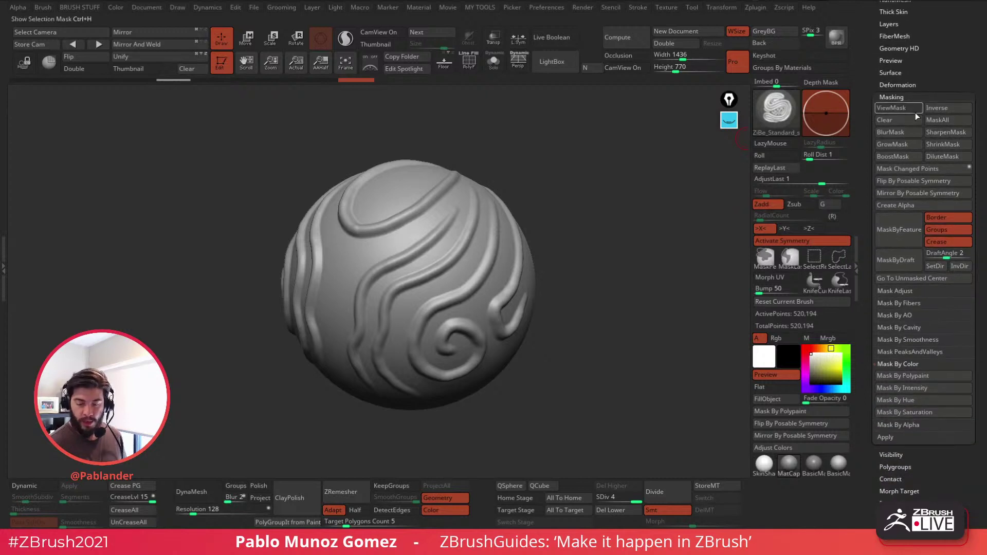
click(911, 170)
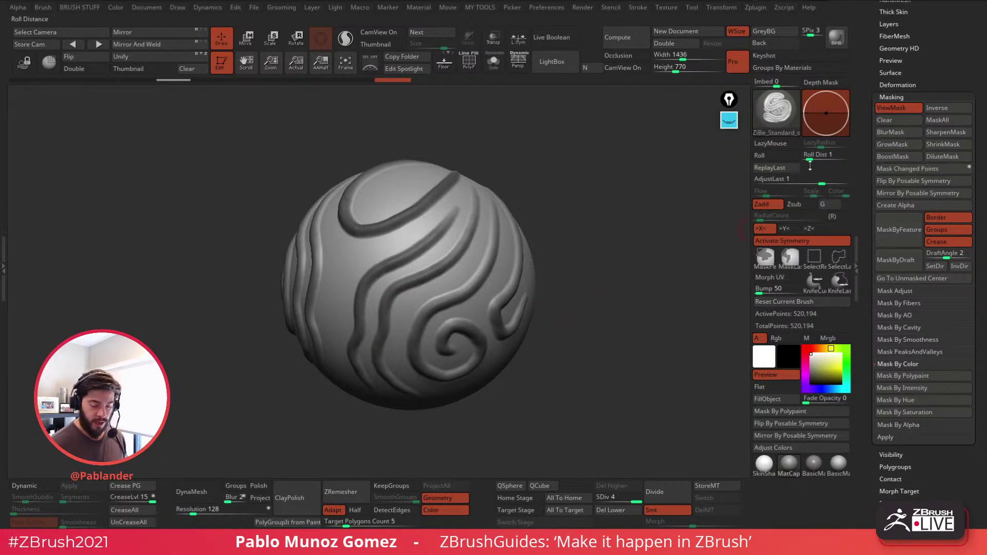
Step: Boost the mask repeatedly until it solidly covers the raised ridges, and undo the surplus boosts
right_click(610, 185)
click(610, 186)
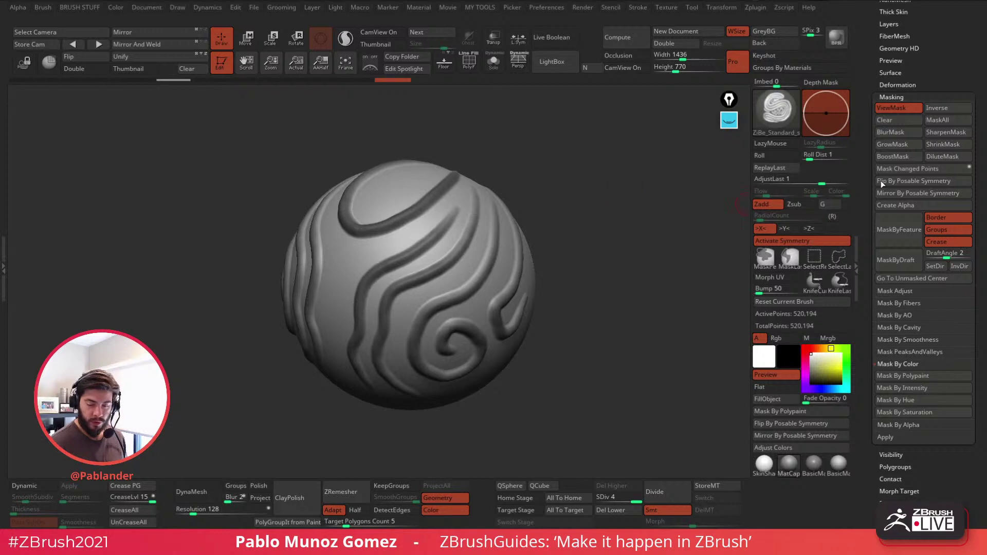
right_click(617, 184)
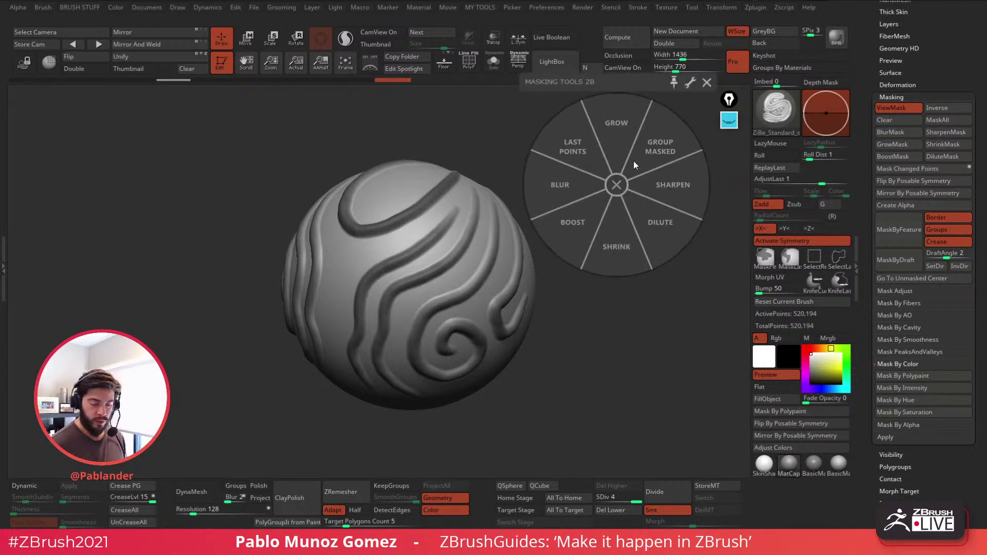
click(707, 83)
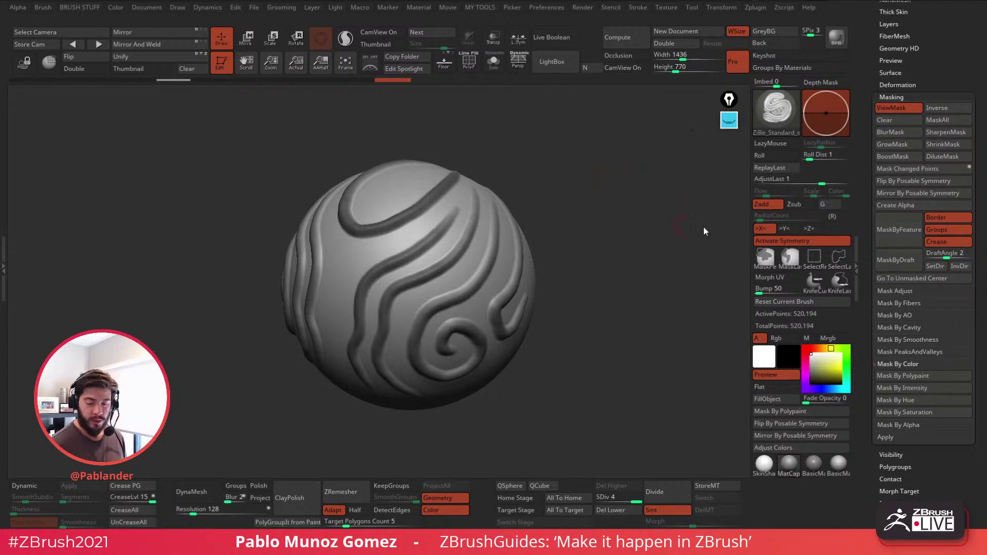
click(901, 156)
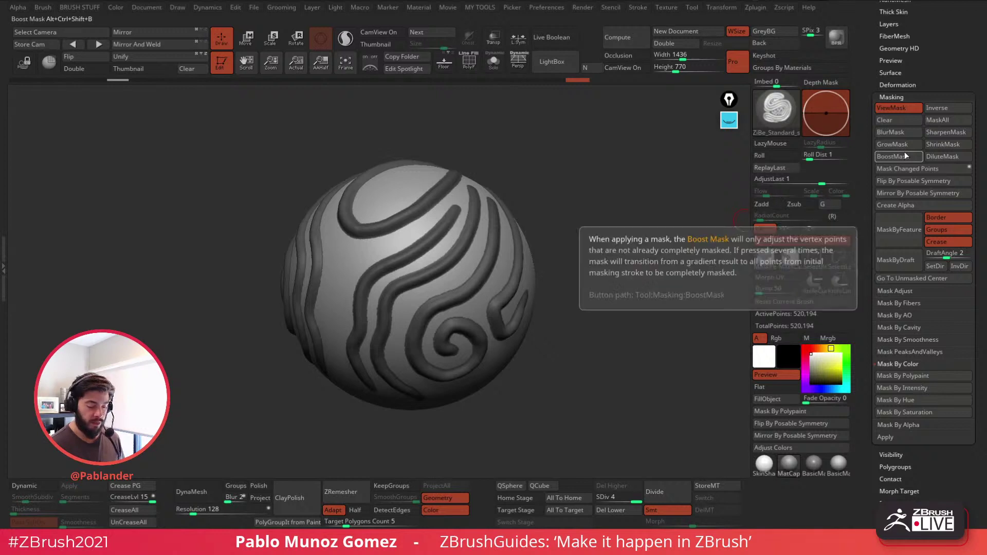
key(ctrl+z)
key(ctrl+z)
key(ctrl+z)
key(ctrl+z)
key(ctrl+z)
key(ctrl+z)
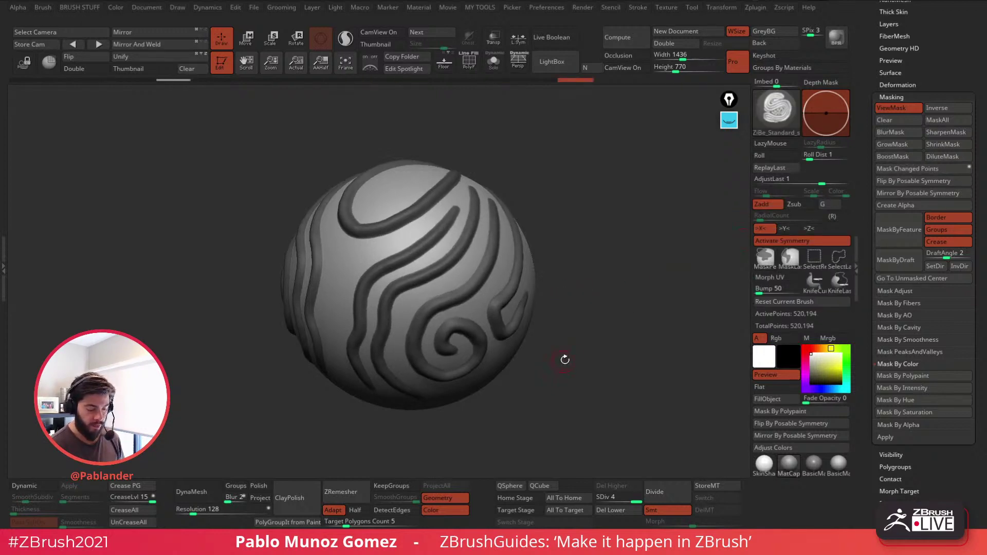
Step: Invert the mask and inflate the unmasked ridges in two passes, the second by 4
mouse_move(565, 360)
mouse_down()
mouse_move(624, 350)
mouse_move(610, 307)
mouse_move(579, 319)
mouse_move(607, 308)
mouse_move(630, 317)
mouse_move(597, 288)
mouse_move(616, 292)
mouse_move(531, 363)
mouse_up()
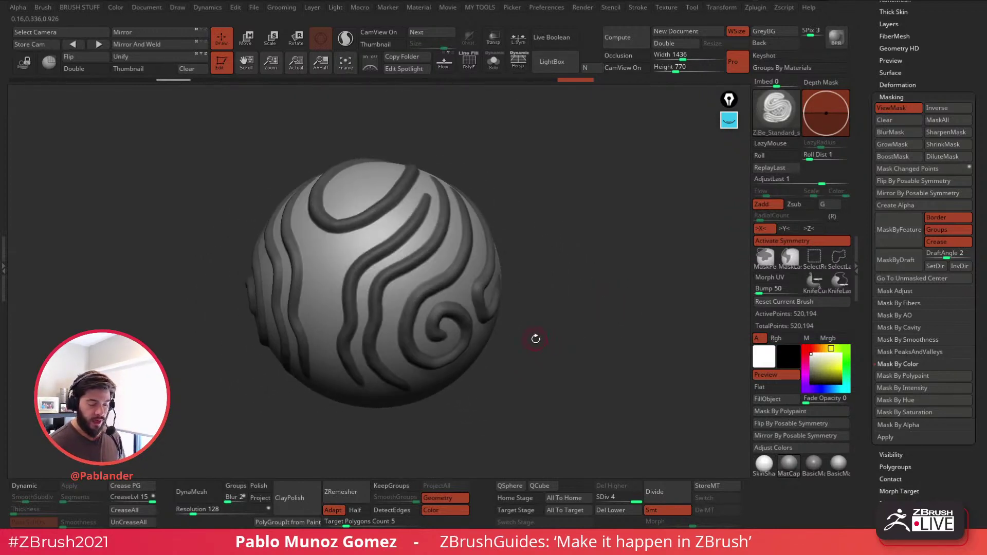
ctrl+click(573, 264)
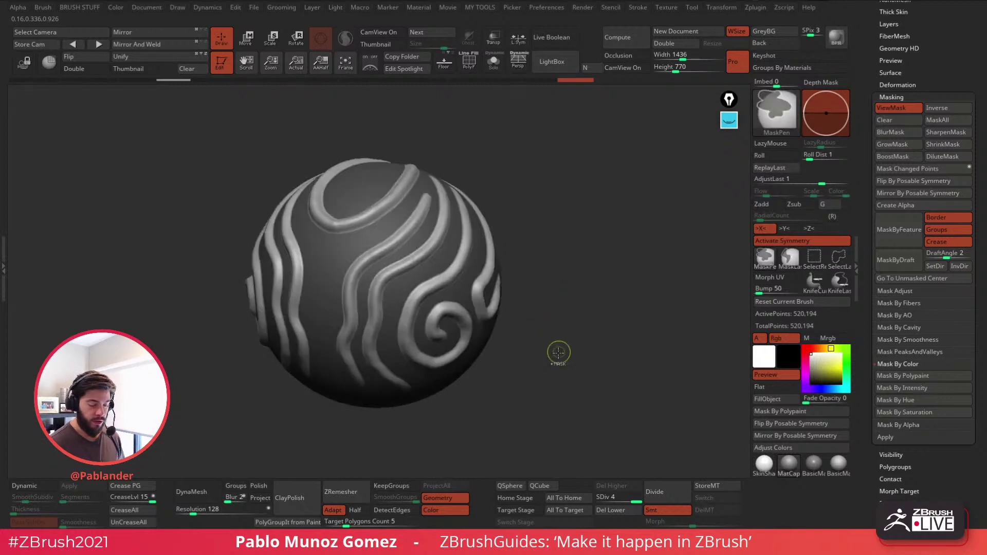
key(space)
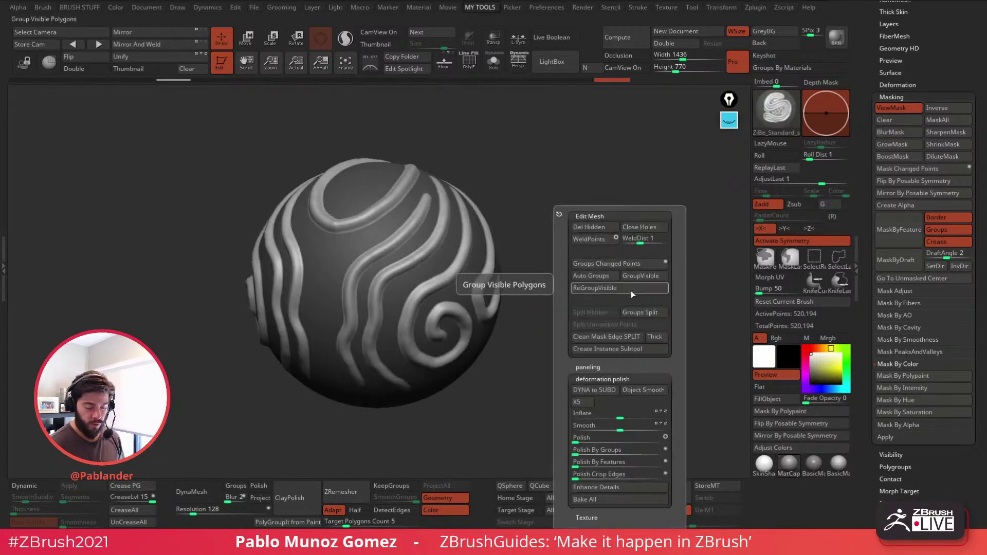
drag(620, 415, 624, 416)
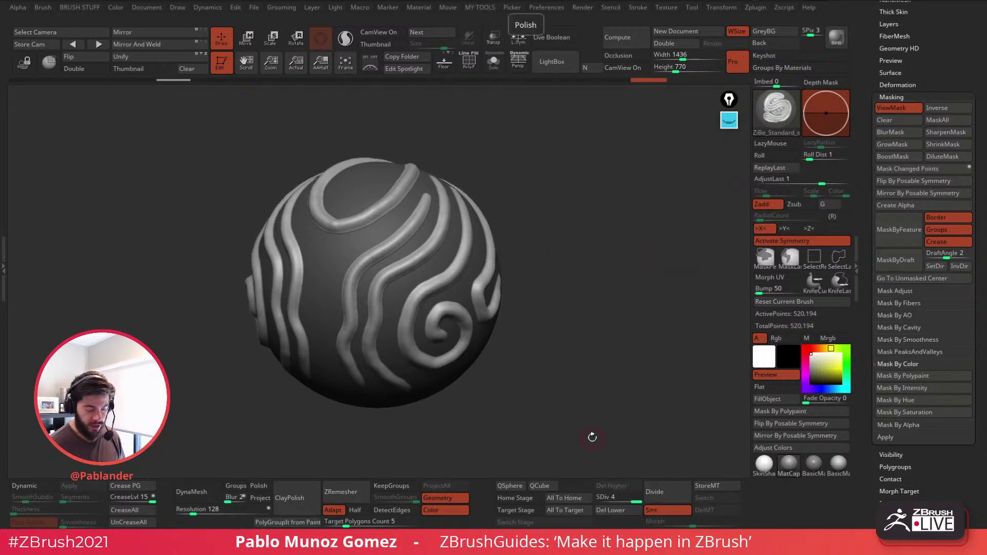
key(space)
drag(615, 415, 616, 415)
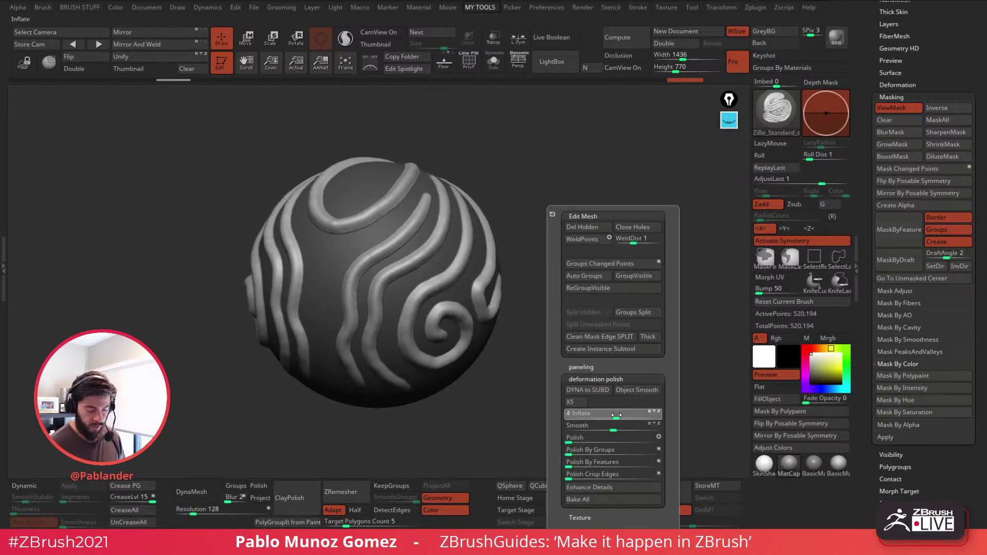
drag(832, 179, 822, 181)
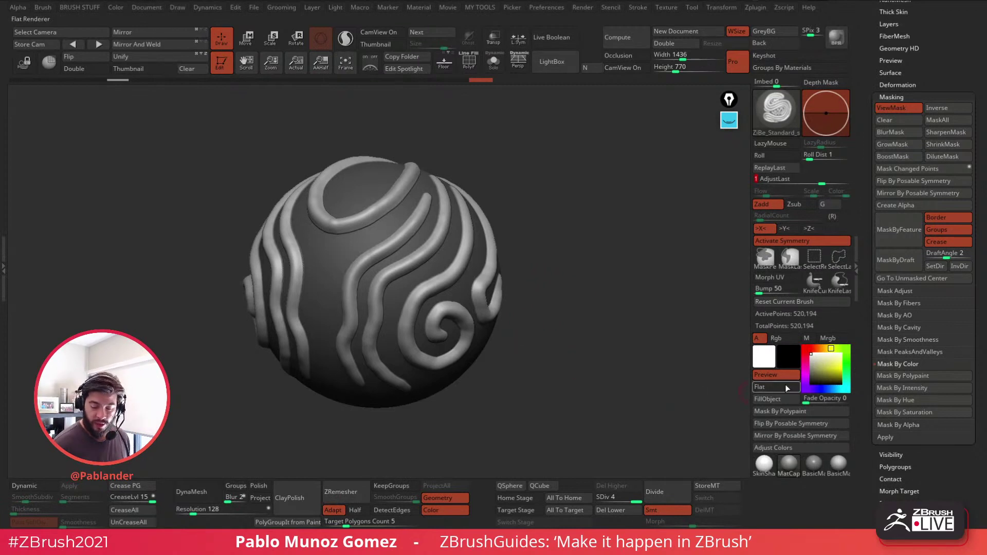
Step: Enable only the material channel, fill the unmasked ridges with the Gold material and hide the mask display
click(813, 340)
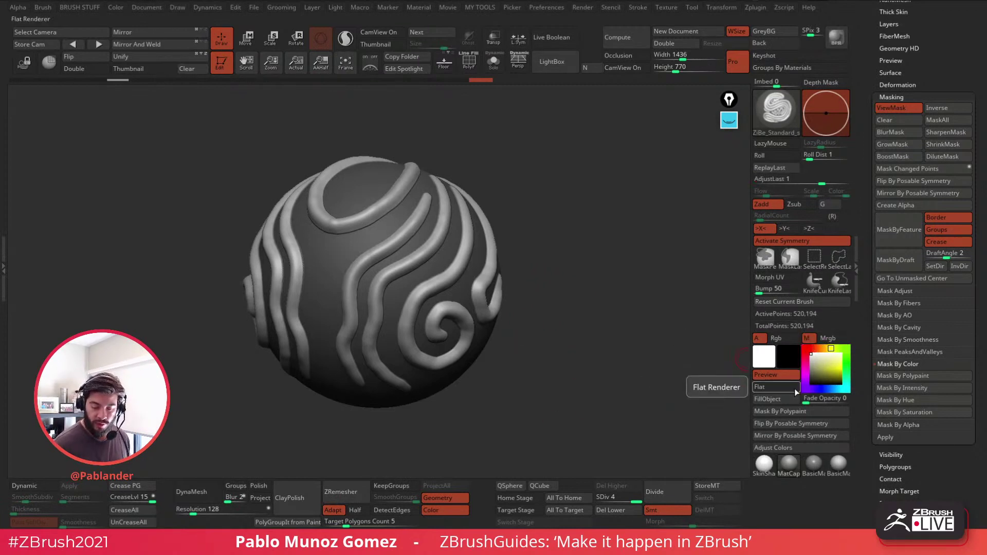
click(785, 466)
click(542, 273)
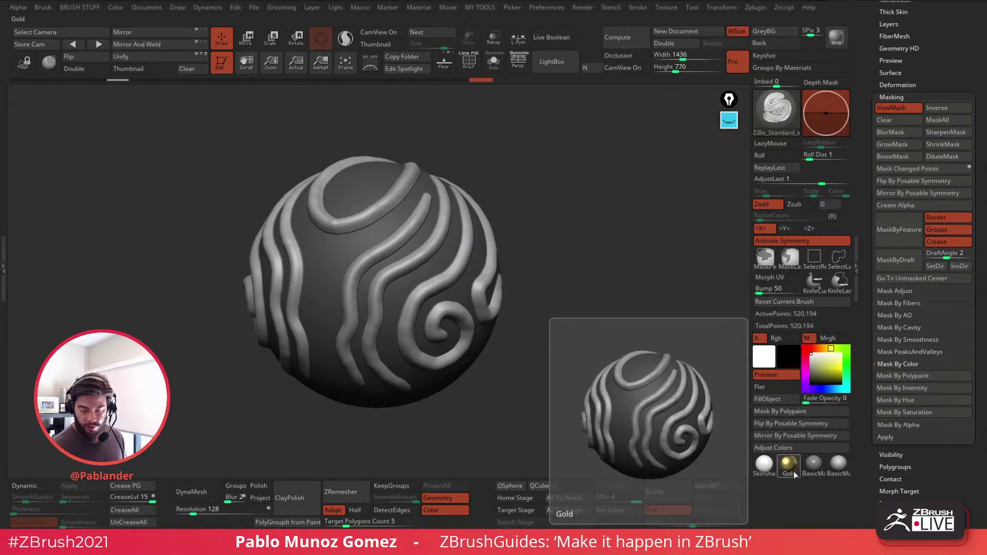
click(778, 399)
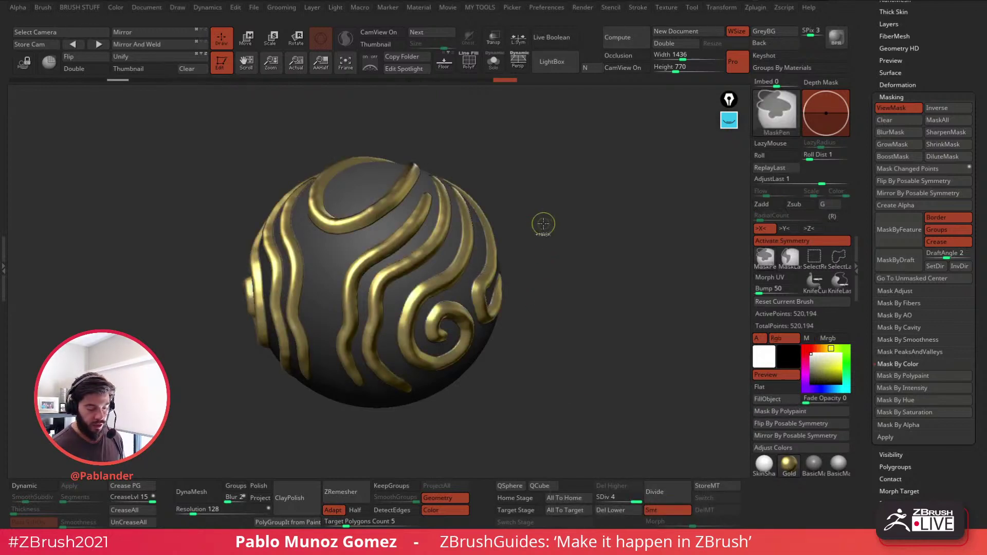
key(ctrl+h)
Step: Inspect the gold ridges' material borders from several sides, comparing subdivision level 3 with level 4 up close
drag(549, 326, 569, 310)
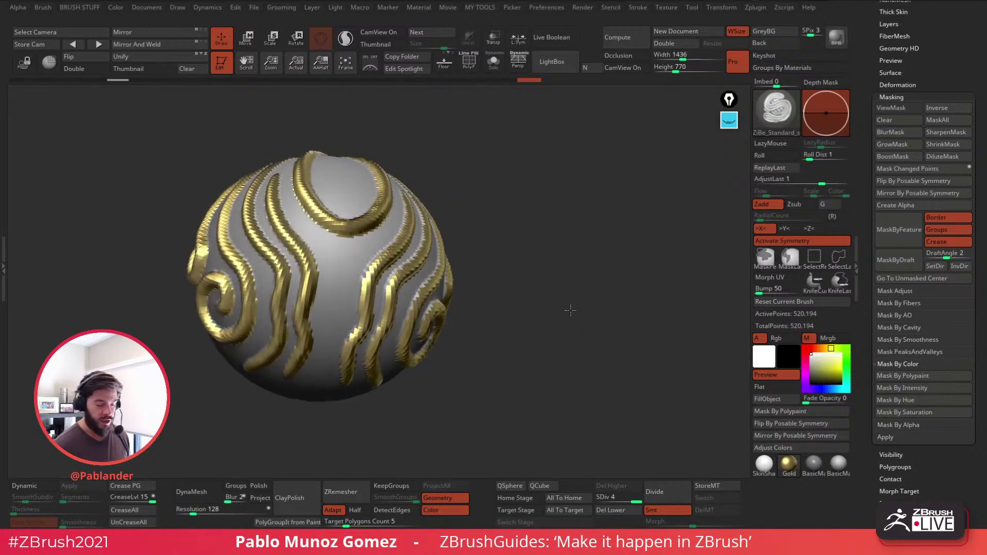
drag(524, 194, 498, 191)
drag(568, 263, 548, 267)
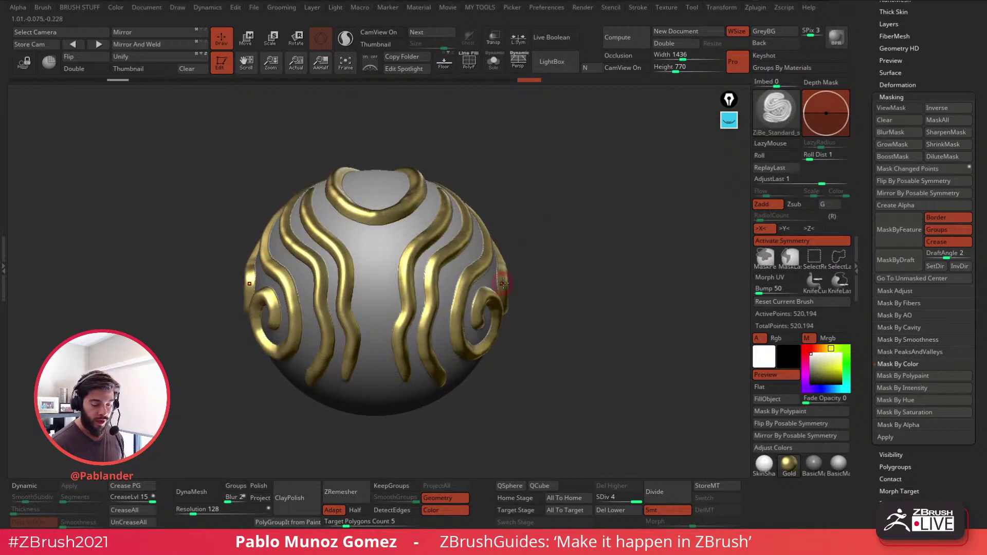
click(624, 501)
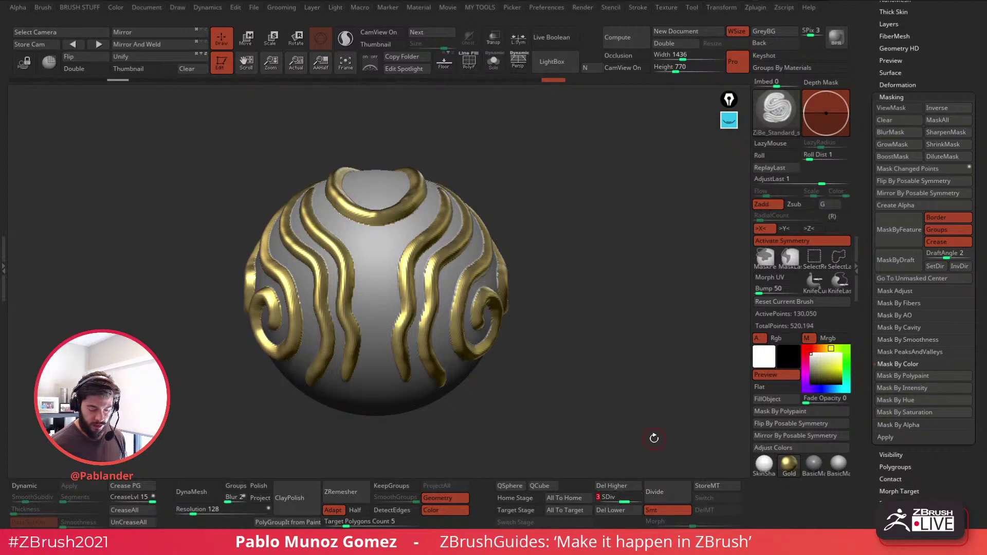
click(637, 500)
ctrl+right_drag(467, 297, 446, 383)
alt+right_drag(447, 383, 500, 364)
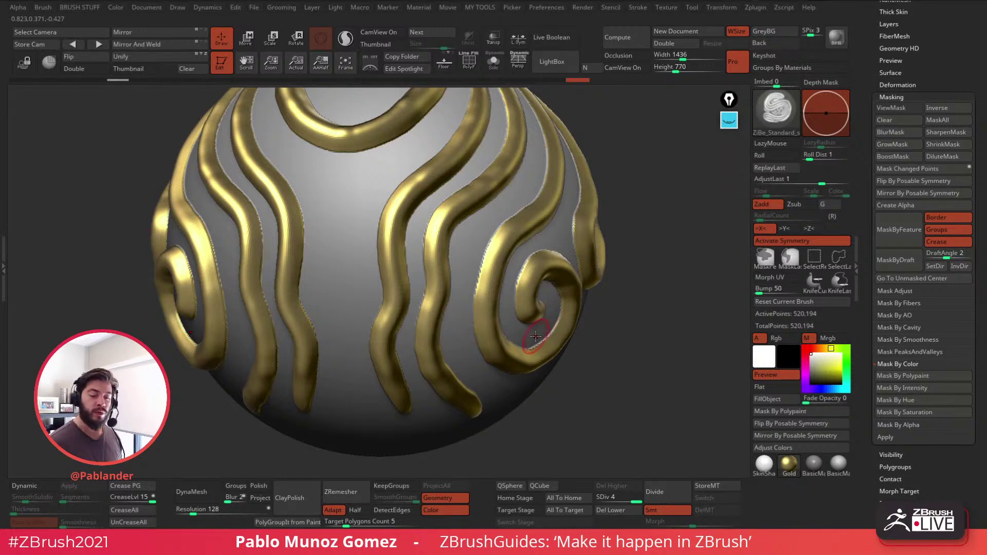
Step: Dock the Render palette, expand the BPR RenderPass settings and render the sphere with BPR
click(588, 9)
drag(575, 8, 919, 47)
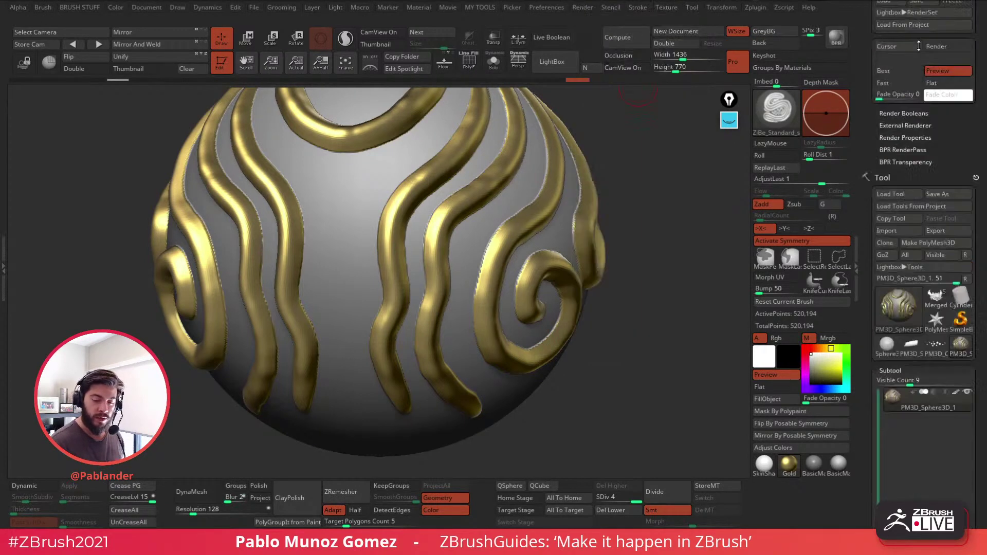
drag(878, 199, 876, 225)
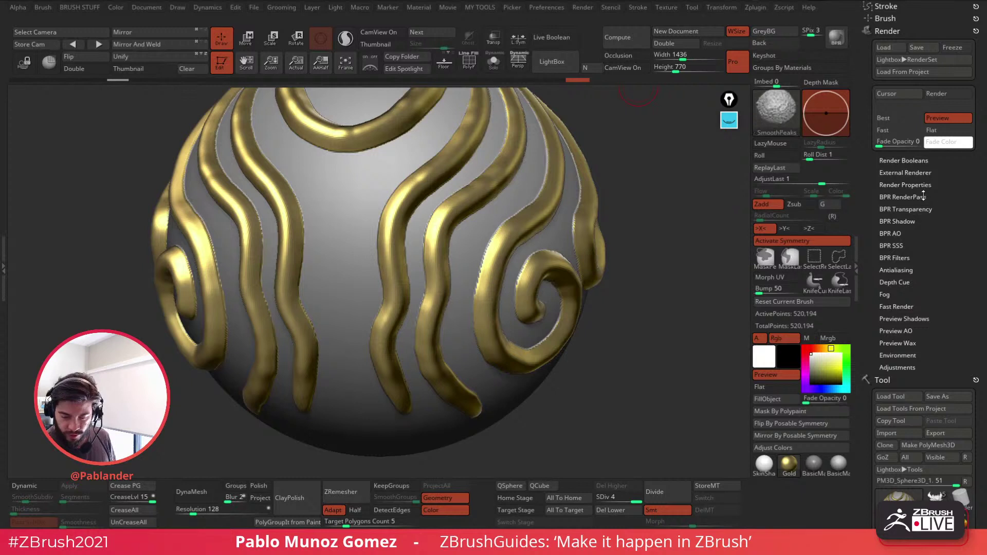
click(926, 196)
click(886, 216)
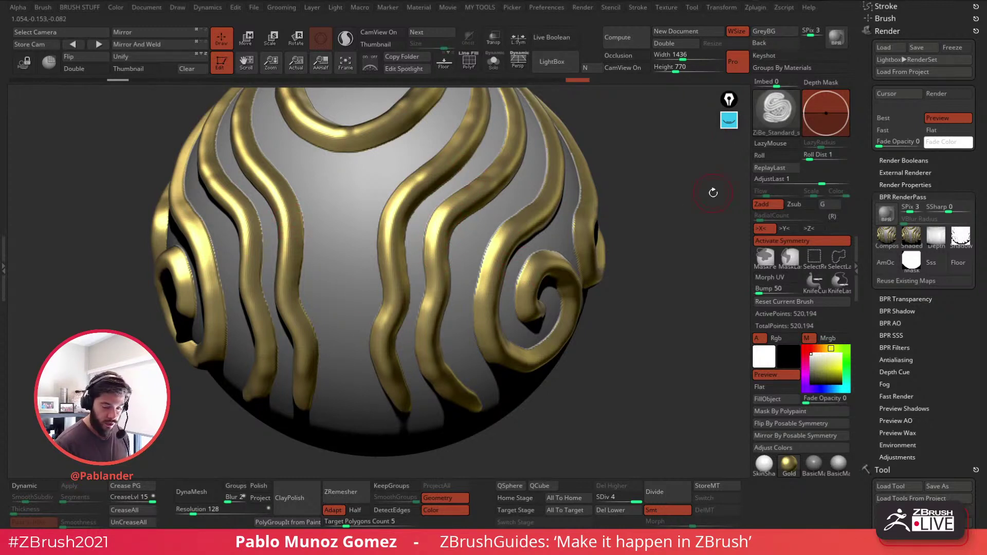
Step: Mark the edge of a gold ridge with a pink arrow and scribble, and hide the annotations
click(728, 122)
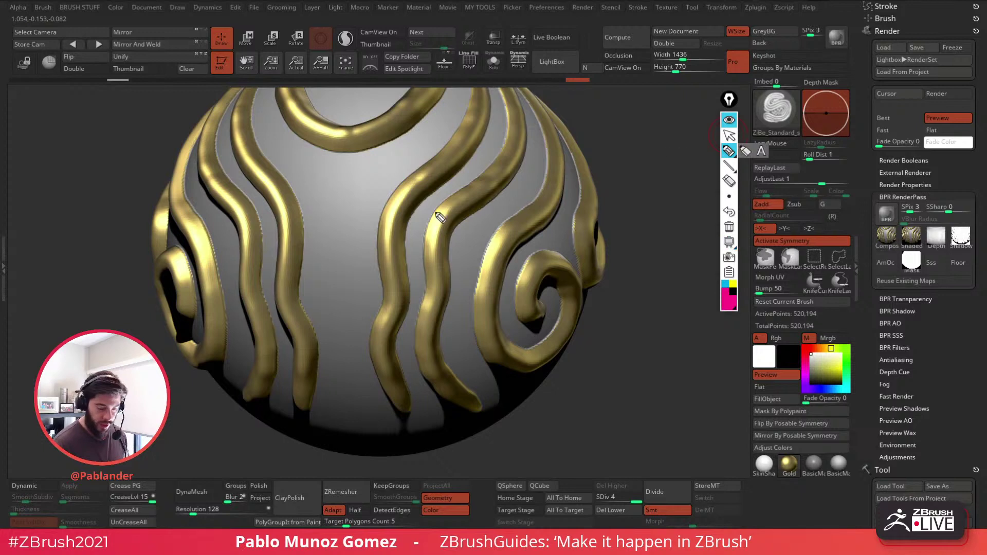
drag(322, 183, 288, 211)
mouse_move(291, 199)
mouse_down()
mouse_move(300, 208)
mouse_move(329, 202)
mouse_move(334, 219)
mouse_up()
drag(336, 188, 339, 204)
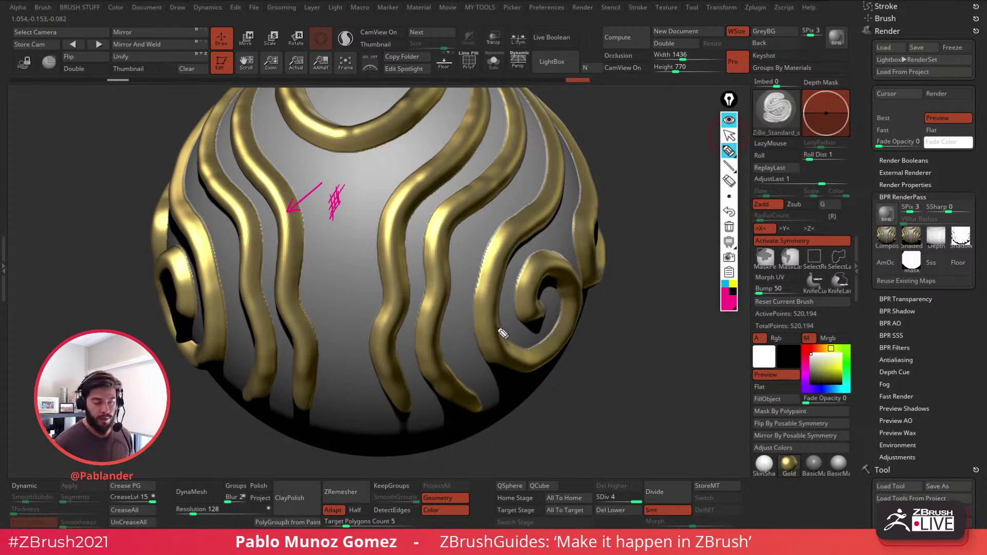
click(729, 122)
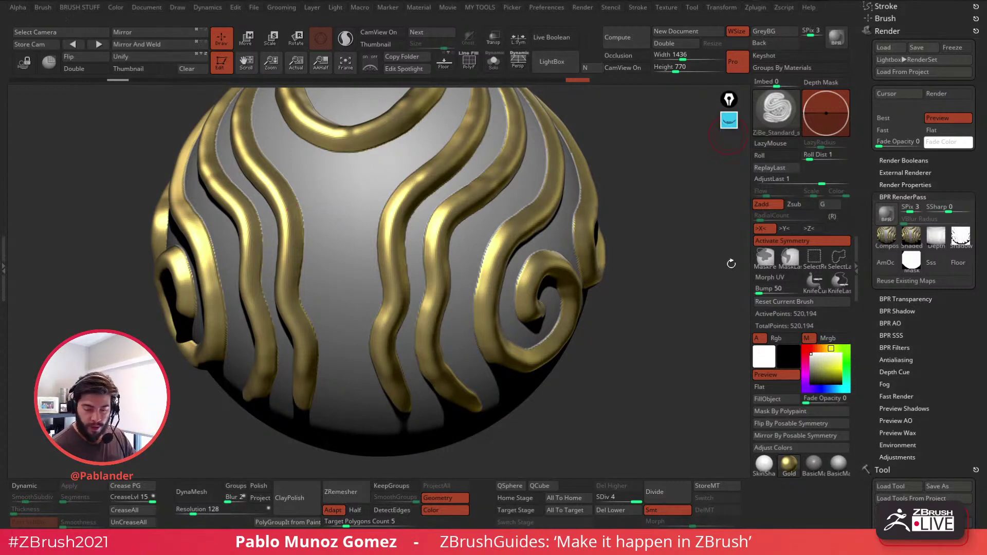
Step: Turn on SmoothNormals in the Render Properties and render the sphere with BPR again
drag(908, 323, 909, 316)
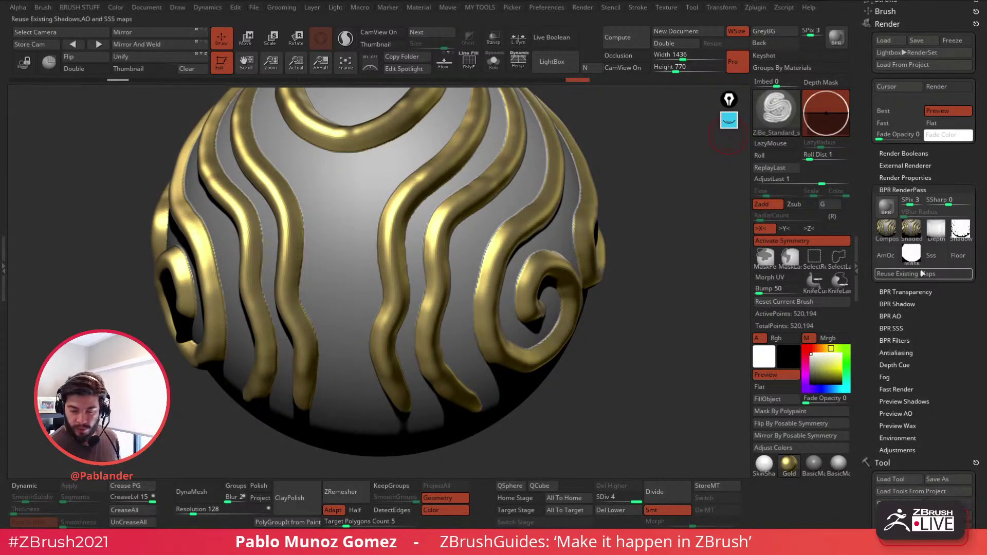
shift+click(927, 154)
shift+click(929, 155)
shift+click(926, 162)
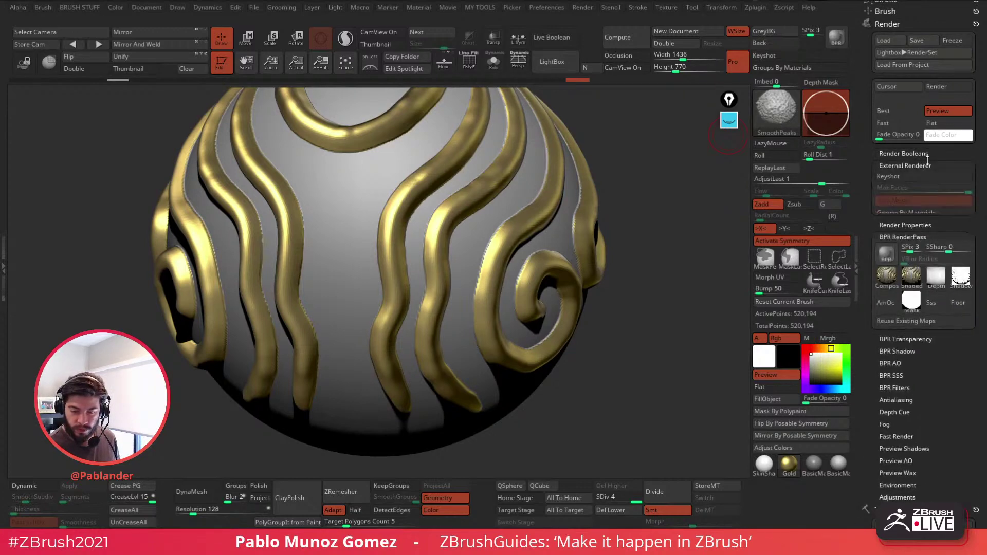
shift+click(924, 165)
shift+click(923, 178)
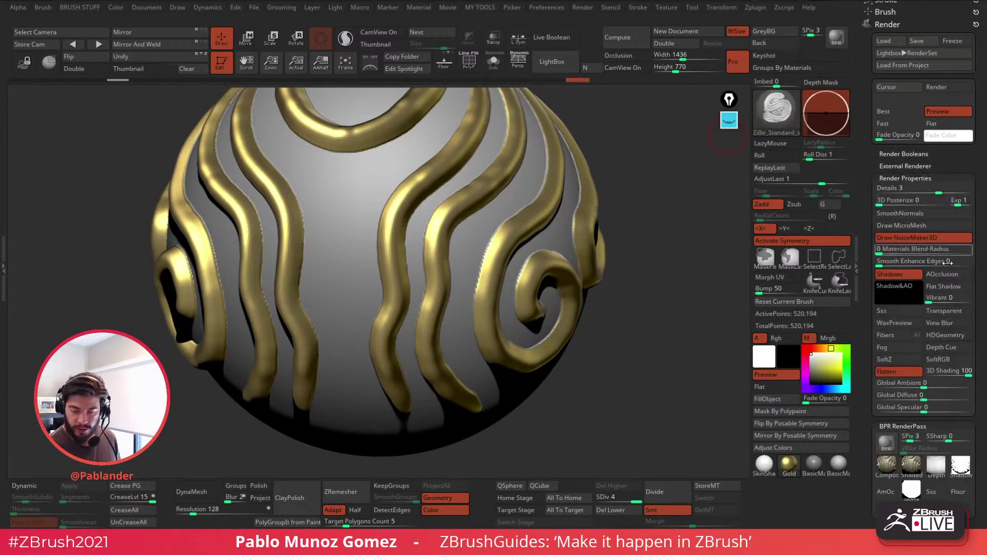
click(919, 214)
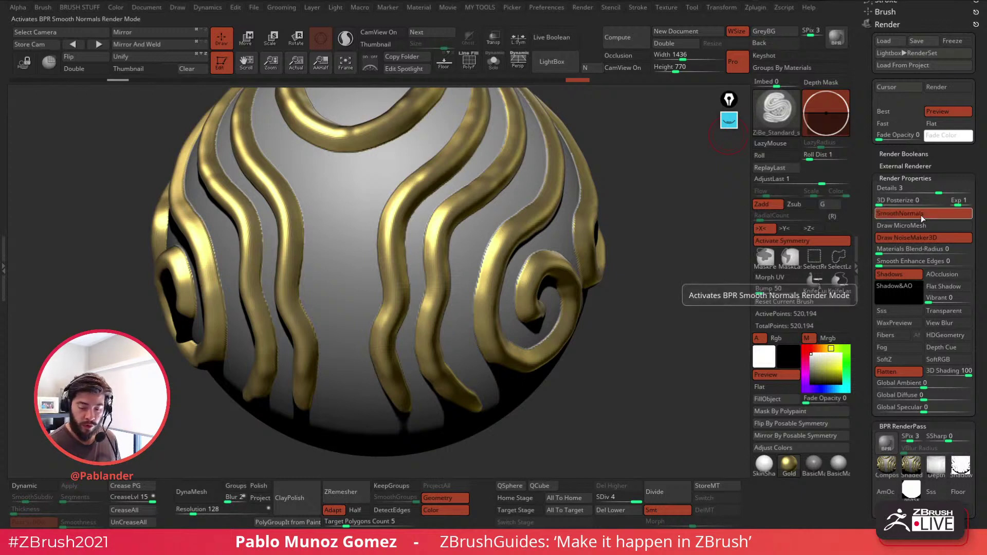
click(836, 39)
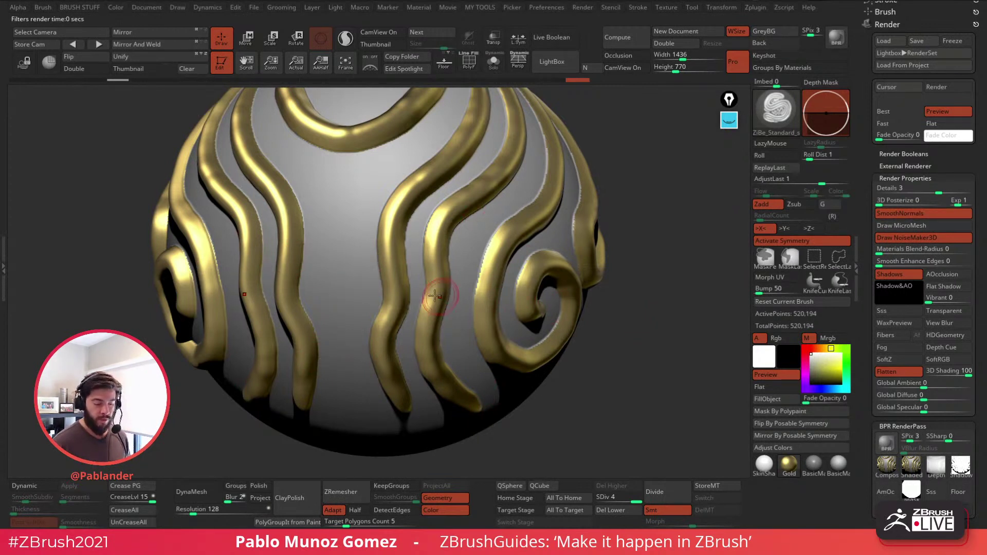
Step: Show the annotations, cross out the pink scribble, mark the spiral ridge's edge with a small blue cross, and hide them again
click(728, 120)
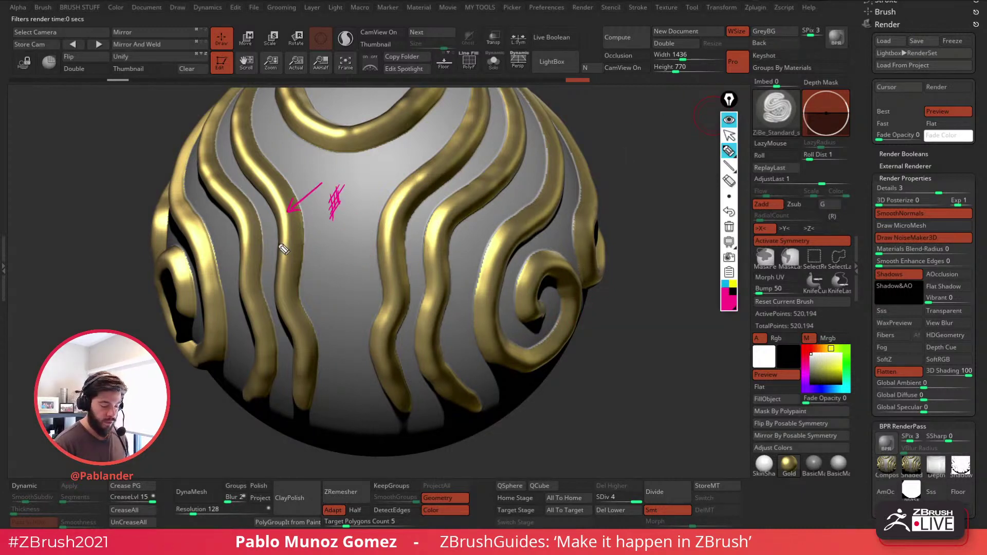
drag(355, 174, 324, 224)
drag(321, 181, 353, 233)
click(723, 286)
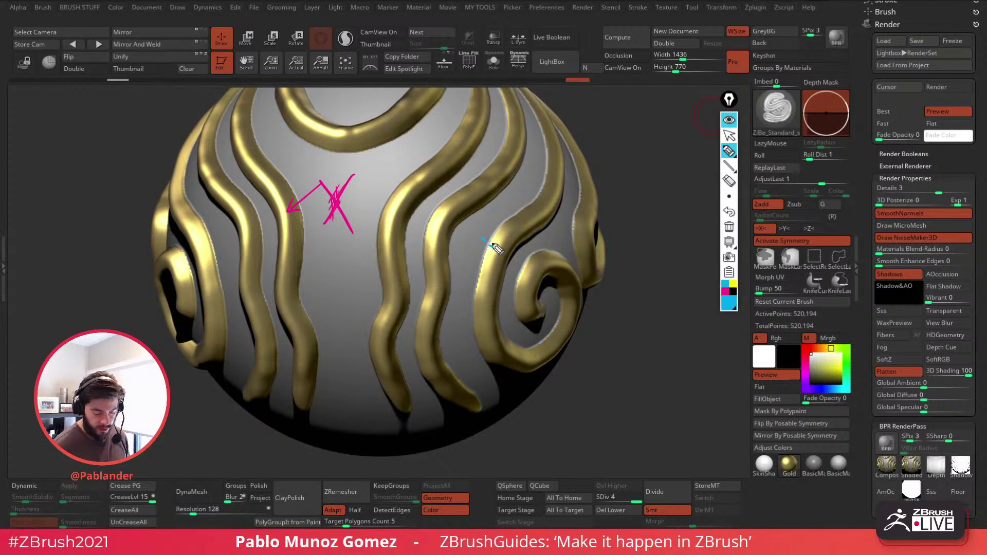
drag(485, 238, 480, 246)
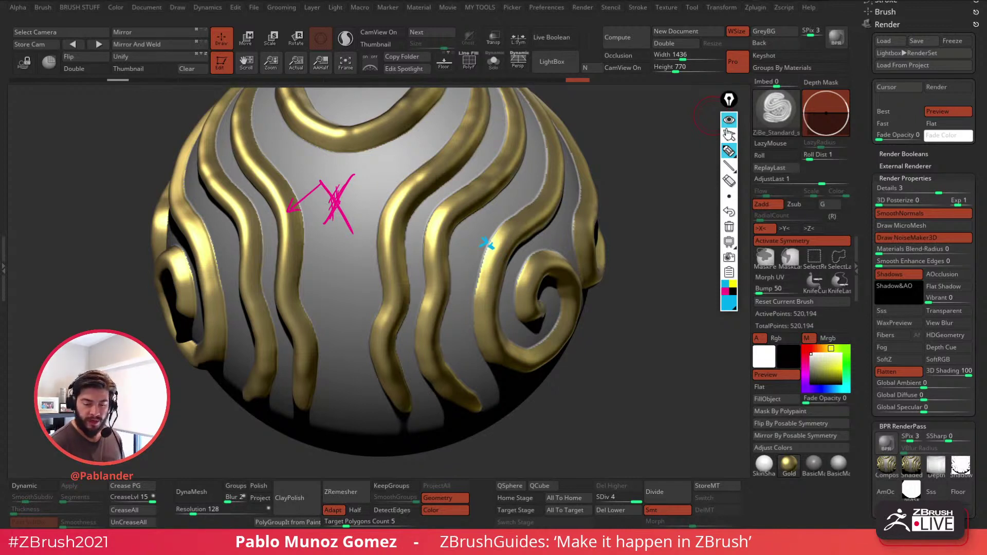
click(729, 118)
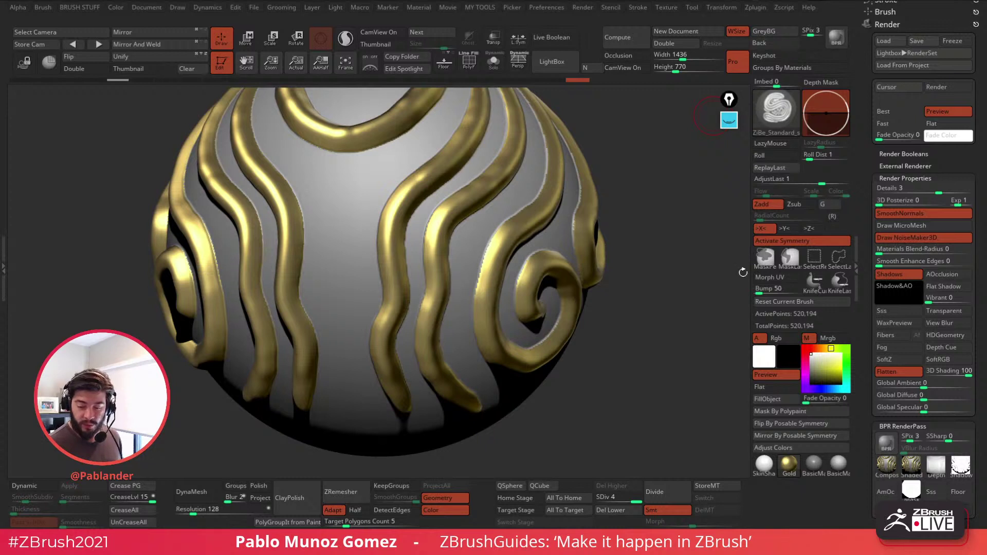
Step: Set Materials Blend-Radius to 1 in the Render Properties and render the sphere with BPR
drag(974, 223, 975, 175)
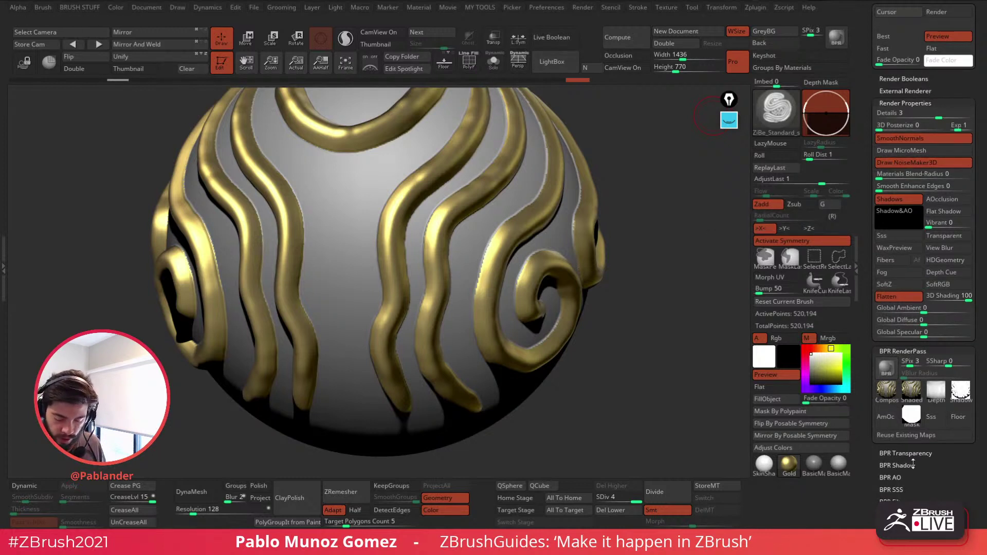
drag(922, 470, 925, 385)
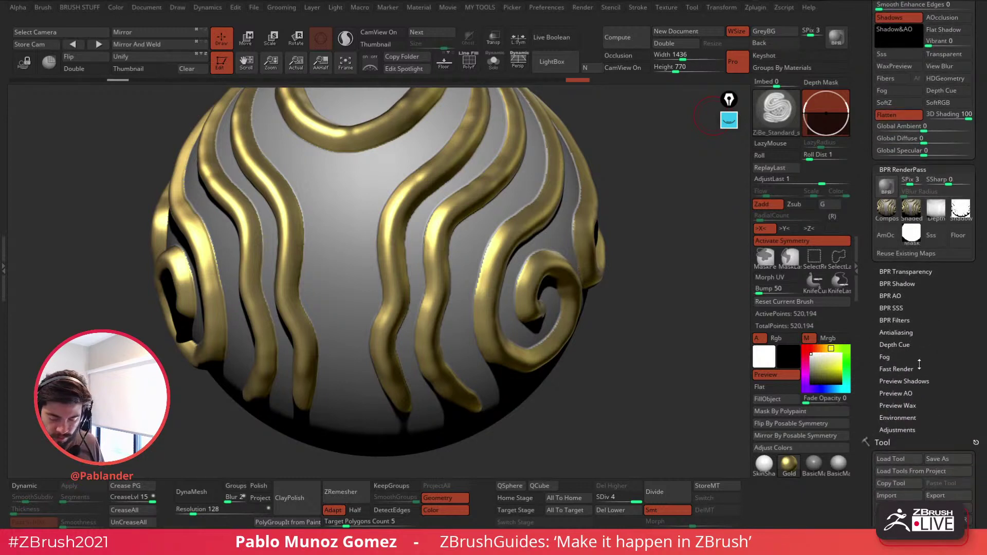
drag(929, 305, 930, 357)
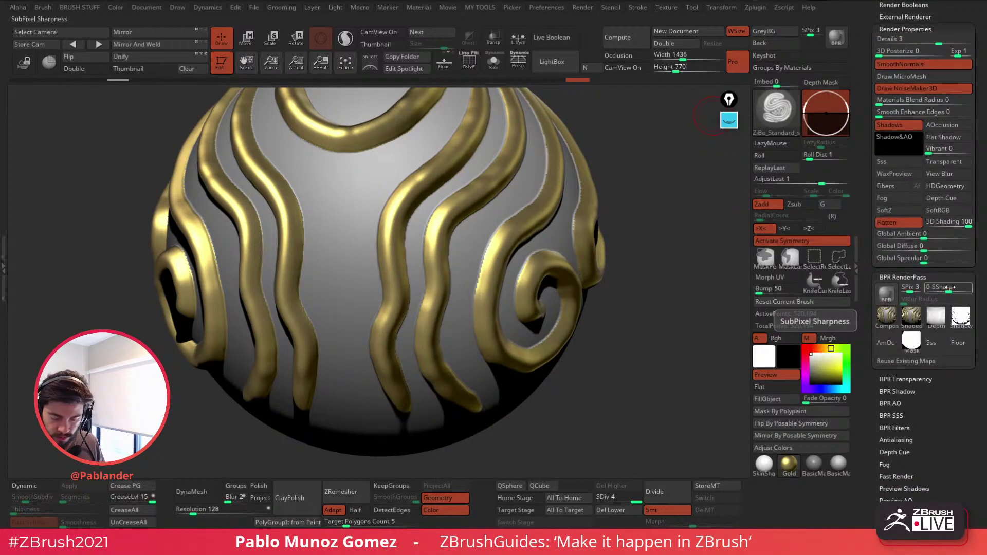
drag(957, 269, 945, 307)
drag(976, 225, 972, 253)
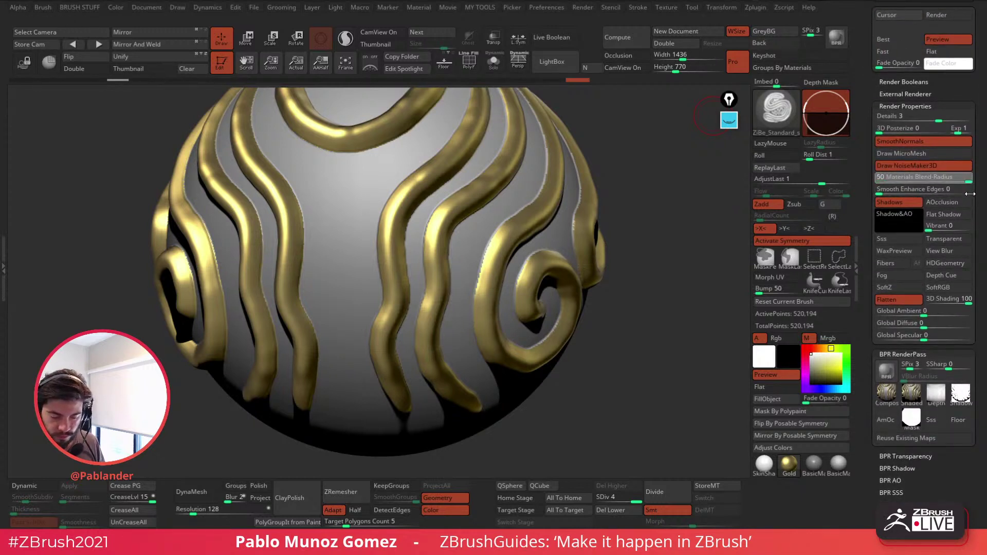
drag(975, 185, 892, 190)
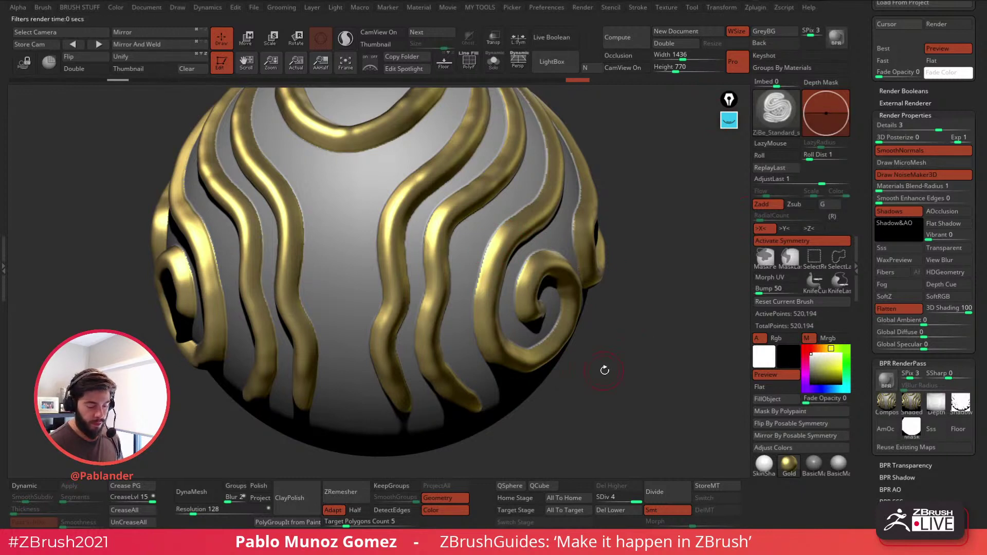
Step: Raise Materials Blend-Radius to 10 and render the sphere with BPR
drag(890, 188, 892, 189)
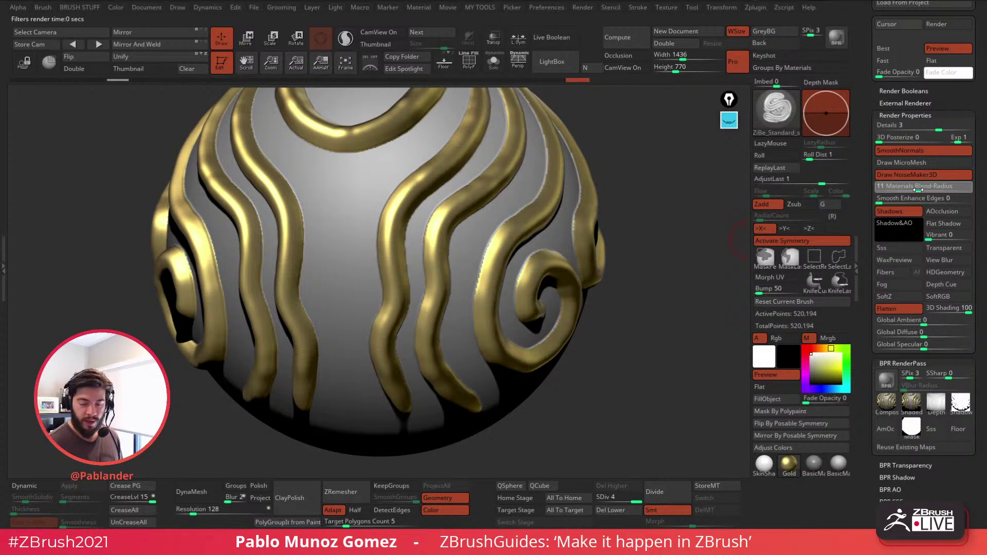
drag(918, 190, 917, 189)
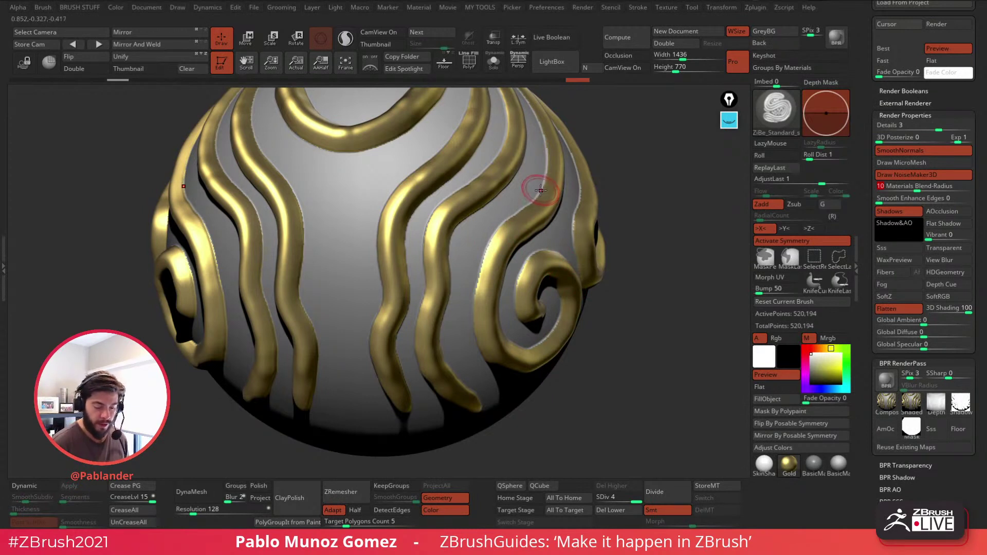
click(837, 39)
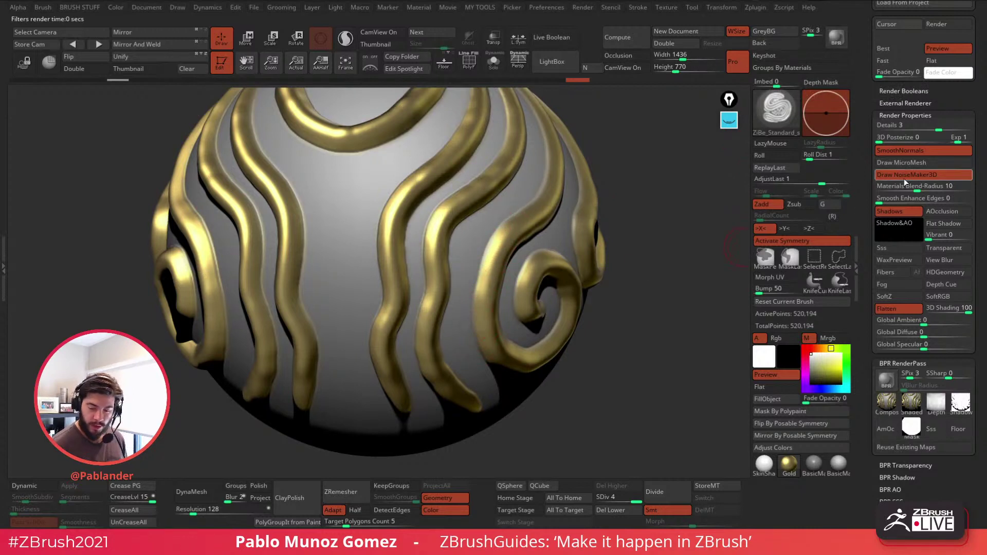
Step: Reduce Materials Blend-Radius to 5 and render the sphere with BPR to compare the ridge borders
drag(923, 186, 906, 189)
key(shift+r)
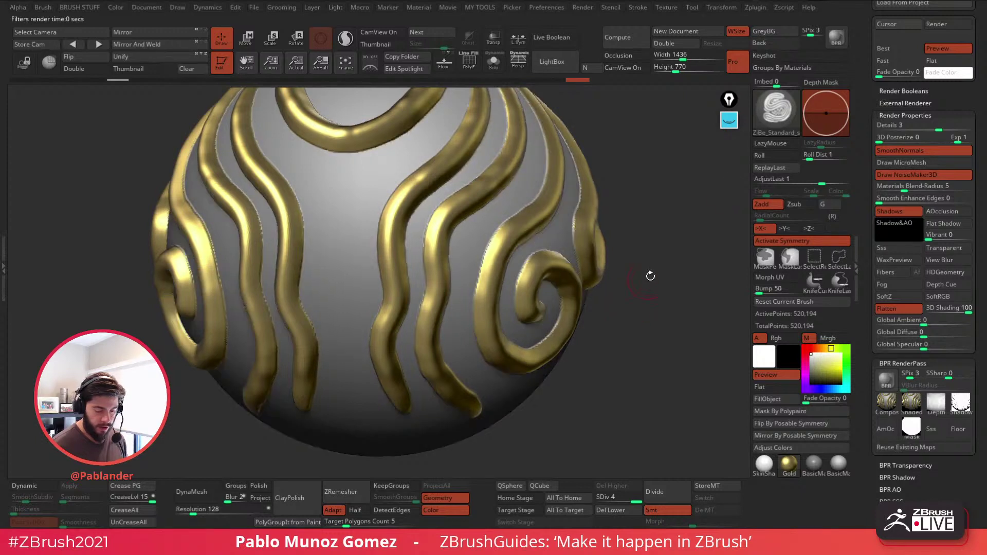
key(shift+r)
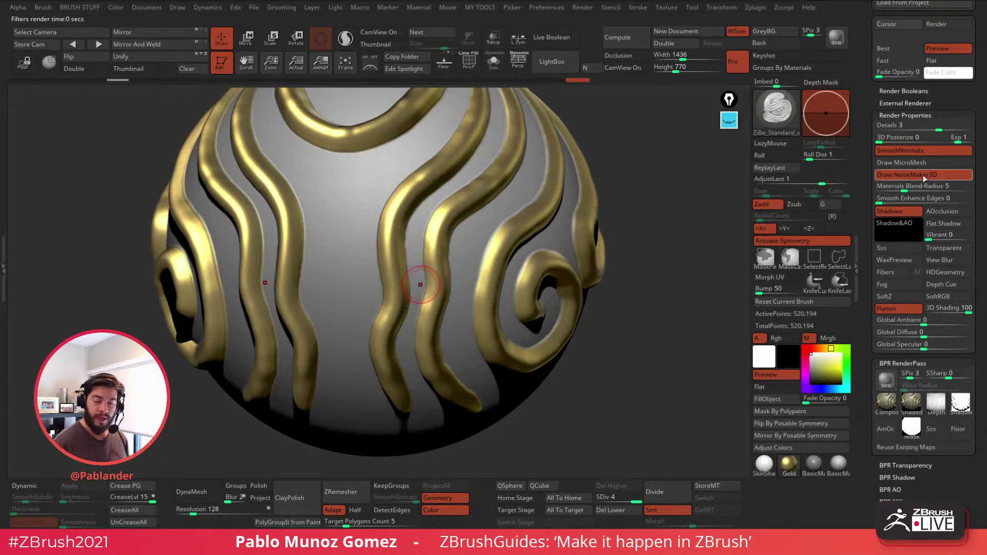
click(893, 187)
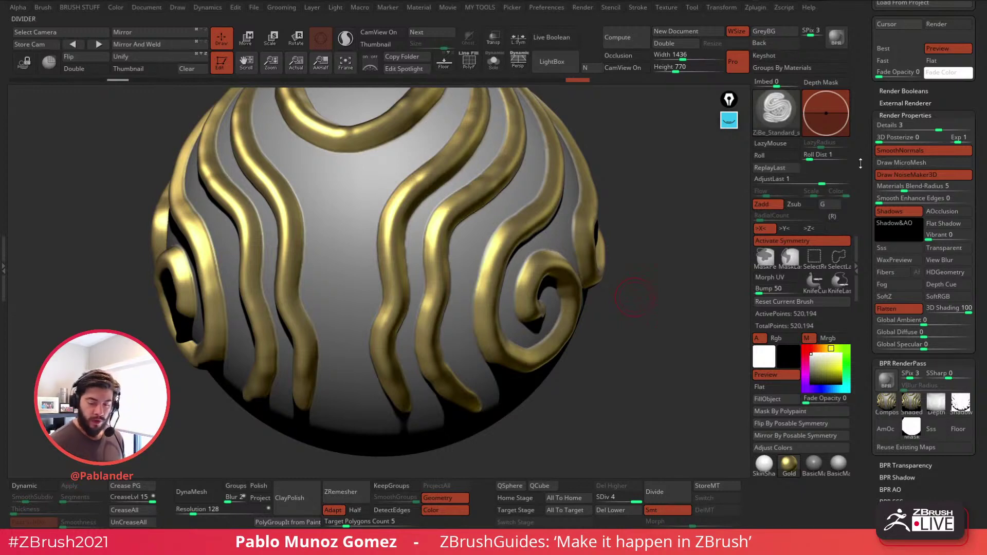
Step: Switch the active tool from the sphere to the Merged_PolySphere dragon model
drag(861, 163, 866, 232)
scroll(905, 179, down, 10)
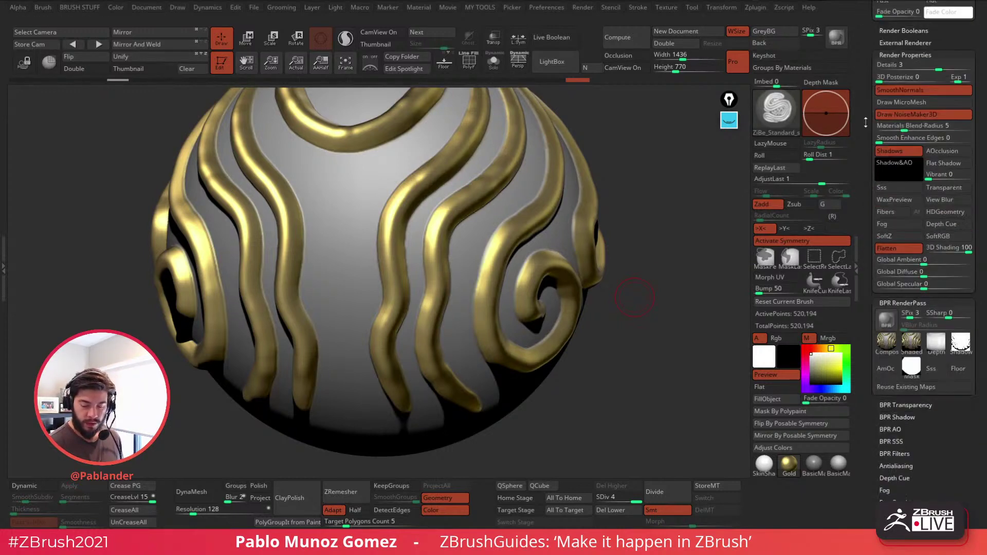
scroll(910, 200, down, 2)
click(945, 327)
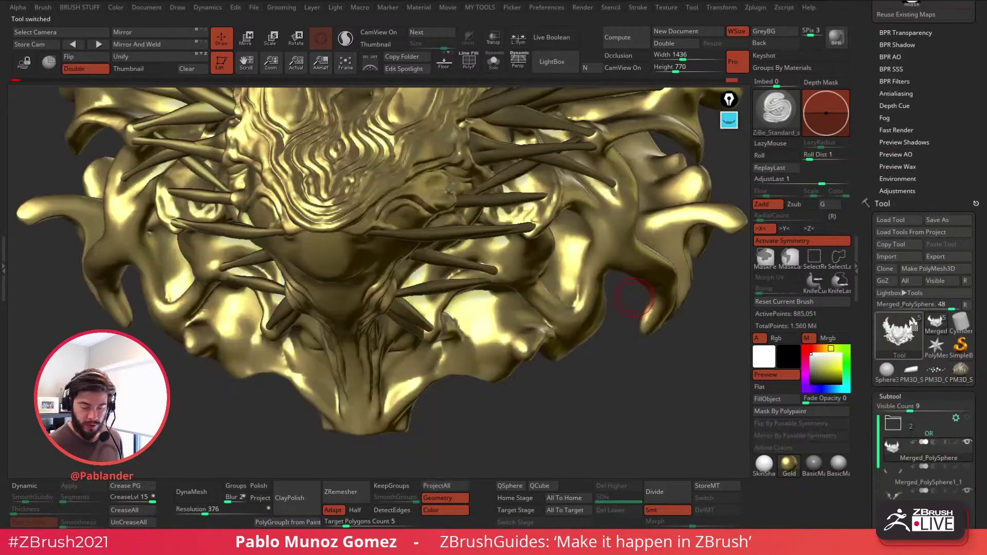
Step: Fill the dragon's head subtool with the grey basic material and isolate it in Solo mode
click(814, 464)
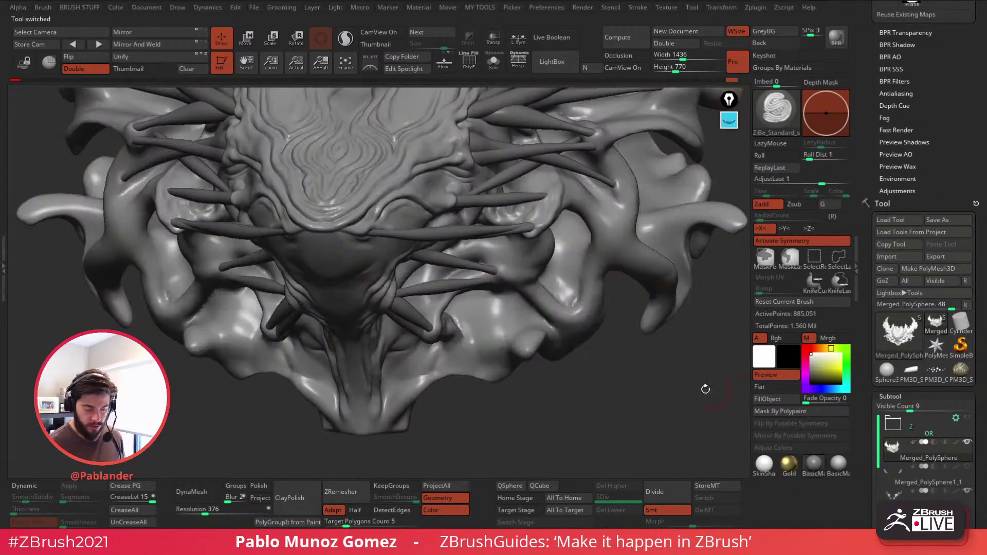
click(782, 398)
mouse_move(477, 429)
mouse_down()
mouse_move(520, 334)
mouse_move(568, 275)
mouse_move(491, 96)
mouse_up()
click(494, 60)
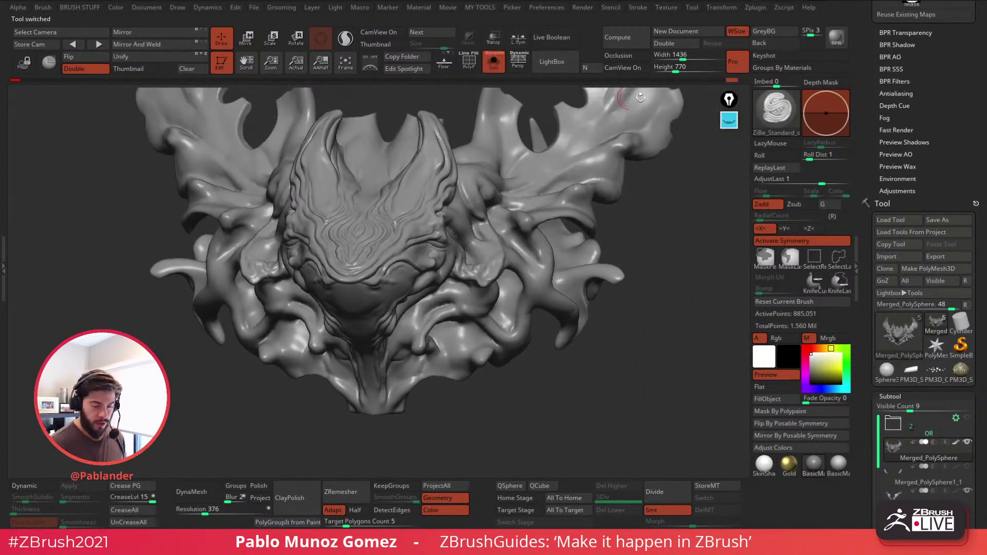
Step: Mark the undo history state before the head's fine ridges as the reference, and return to the latest state
click(725, 80)
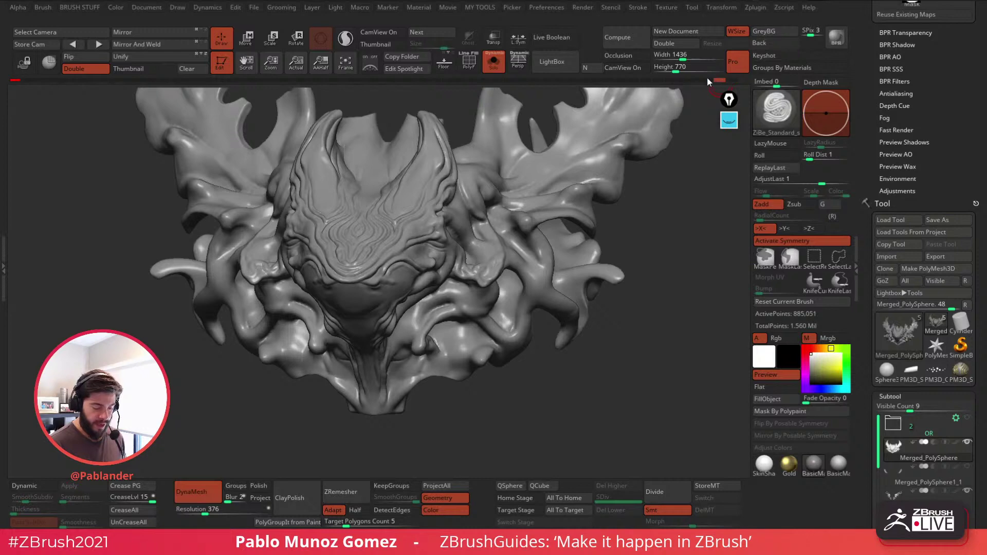
mouse_move(670, 77)
mouse_down()
mouse_move(648, 79)
mouse_move(682, 79)
mouse_up()
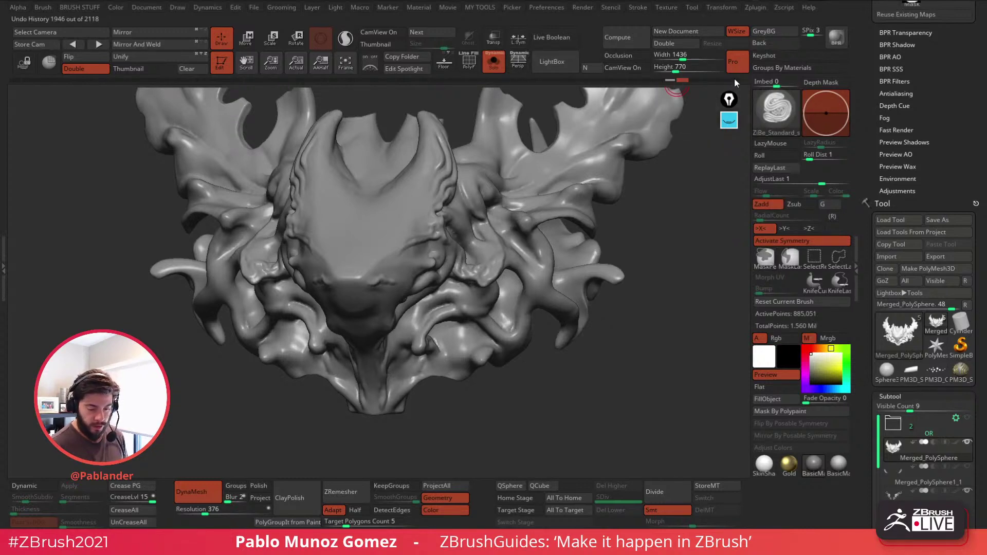
click(734, 80)
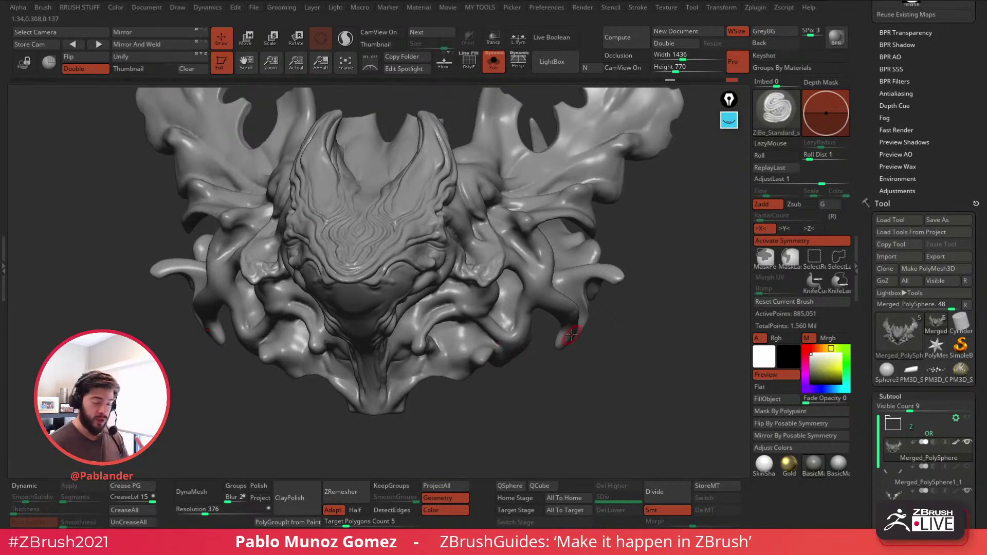
Step: Select the Gold material, try filling the whole dragon subtool with it, and undo the fill
drag(648, 326, 624, 317)
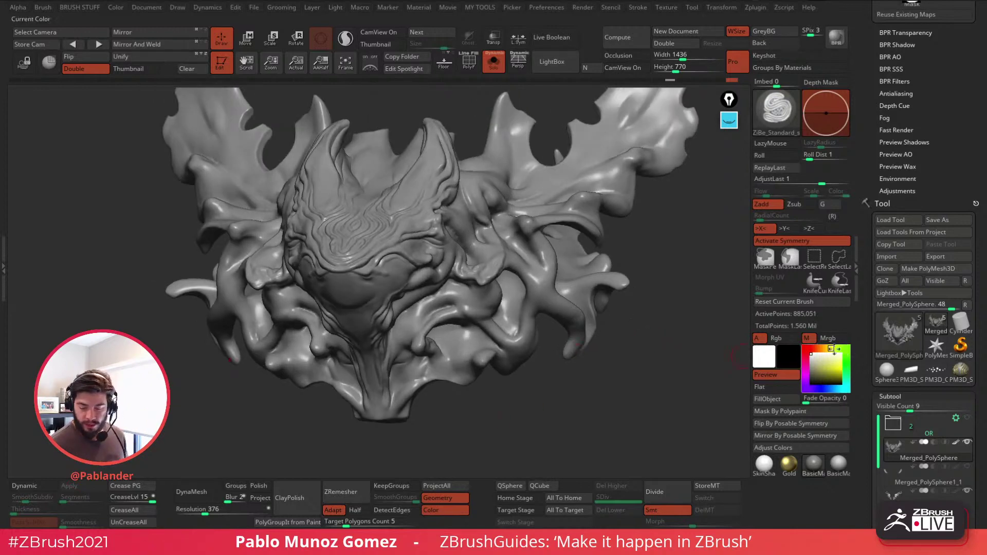
mouse_move(866, 382)
mouse_down()
mouse_move(865, 284)
mouse_move(867, 339)
mouse_up()
click(788, 467)
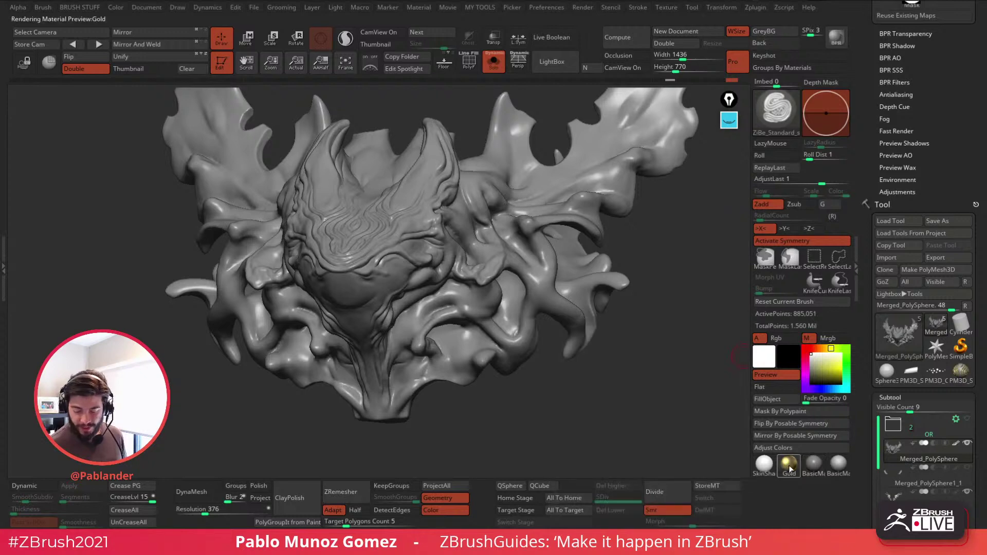
click(775, 399)
key(ctrl+z)
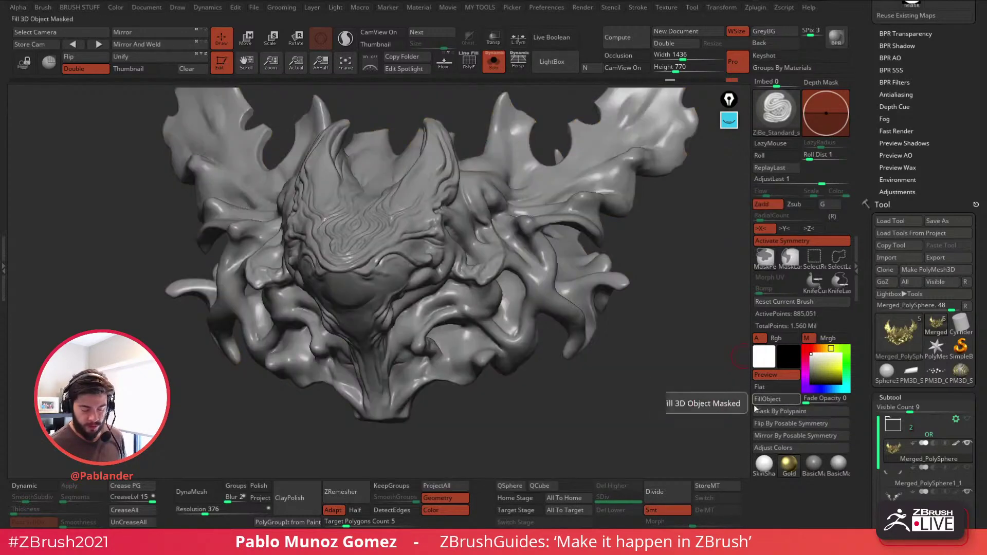
Step: Mask the dragon head's sculpted details with the Last Points masking tool
right_click(634, 234)
click(631, 235)
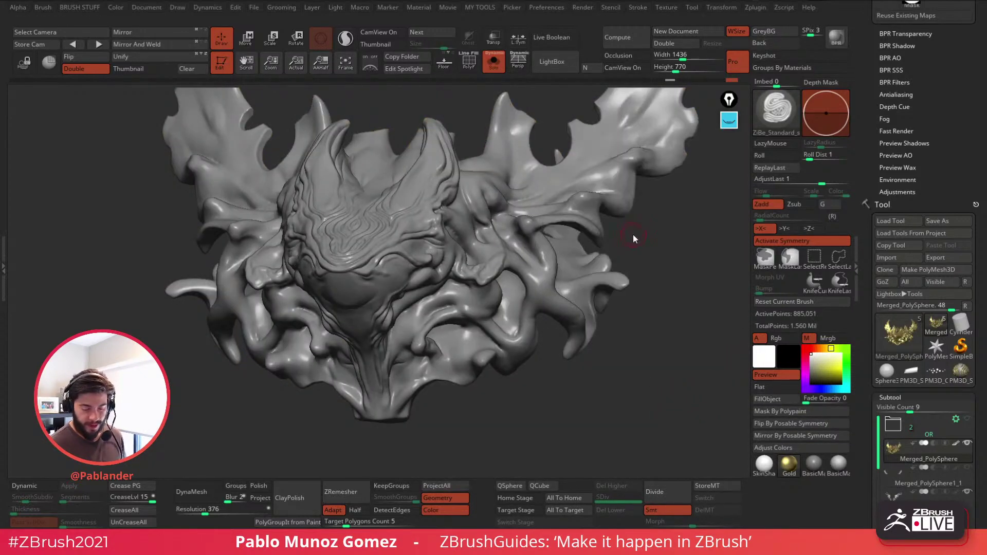
right_click(632, 232)
click(598, 201)
click(634, 231)
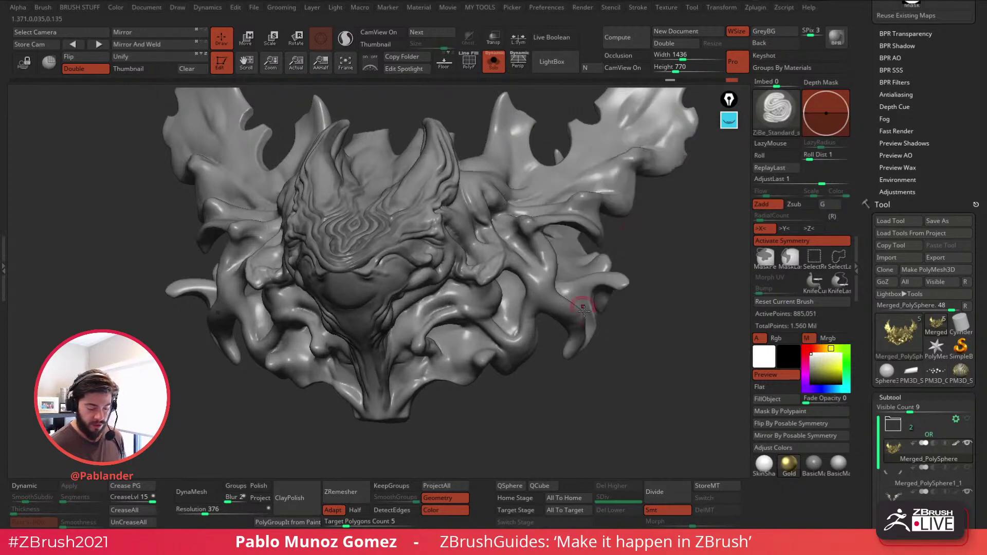
Step: Boost the mask on the head's sculpted details and invert it
ctrl+click(654, 323)
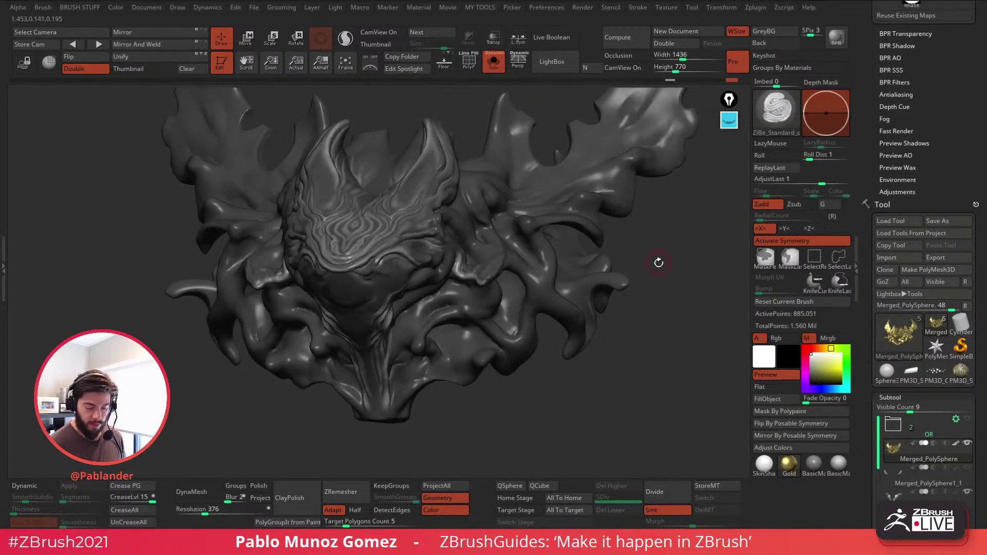
ctrl+click(658, 262)
right_click(659, 263)
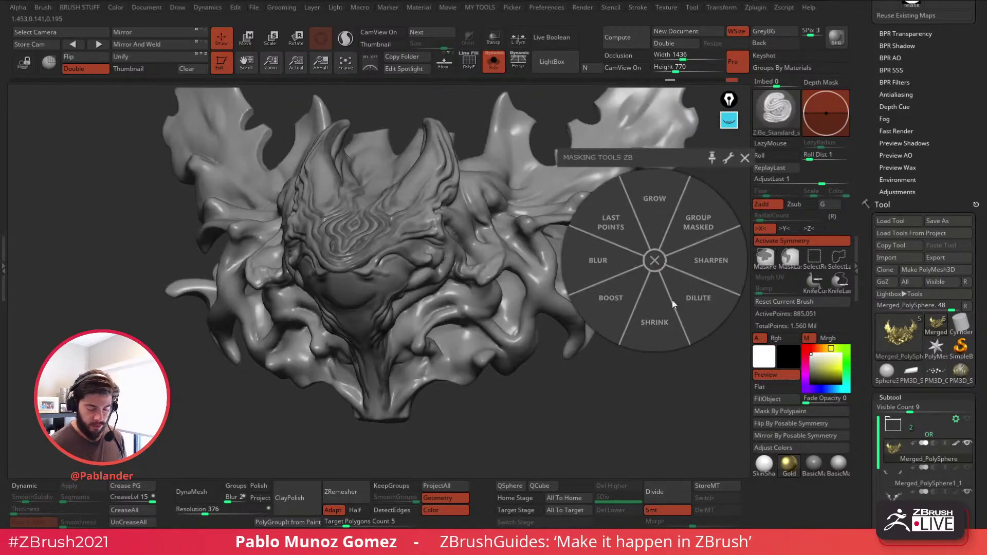
click(618, 303)
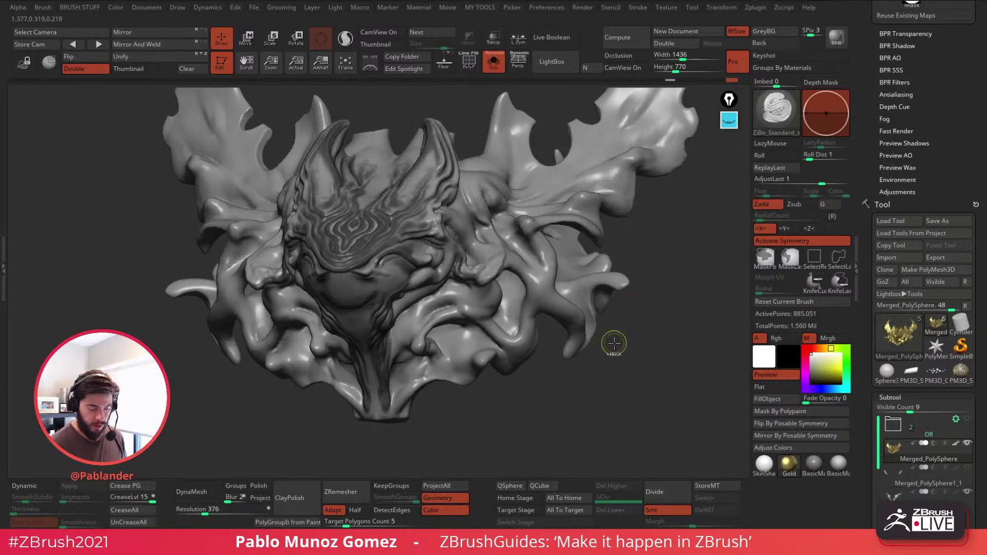
ctrl+click(615, 344)
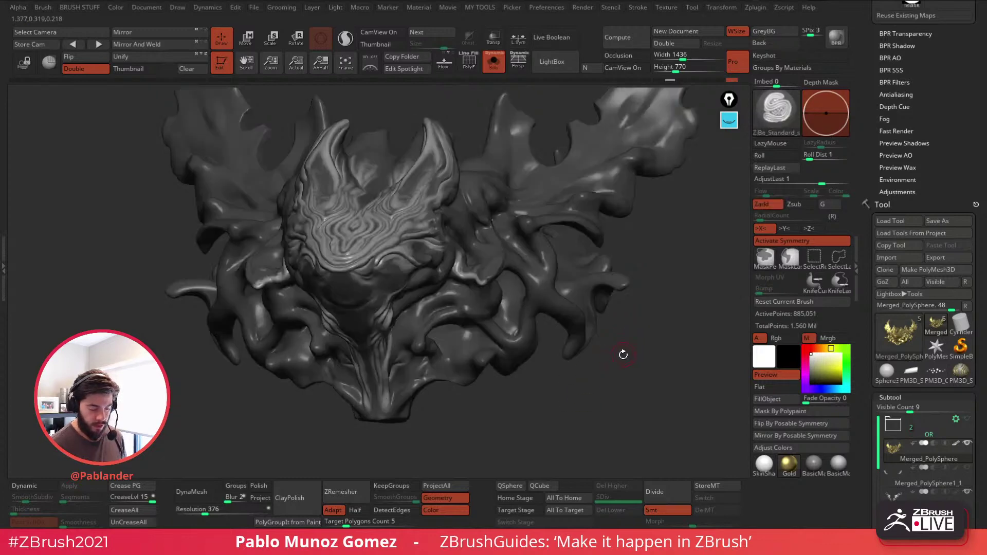
Step: Try filling the unmasked head details with the Gold material, and undo the fill
click(776, 400)
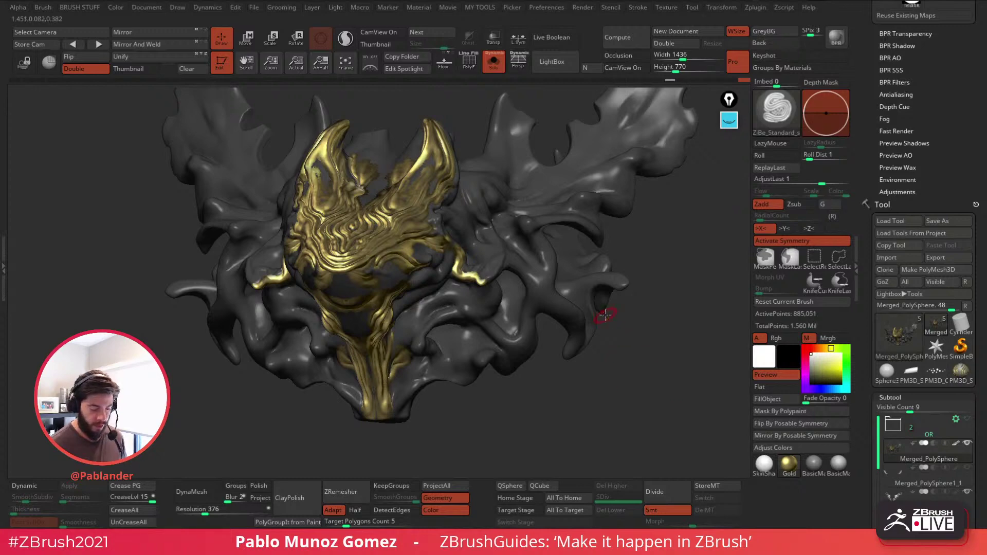
key(ctrl+z)
Step: Boost the inverted mask twice to narrow the unmasked area to the head's strongest ridges, and close the masking tools
key(space)
right_click(651, 232)
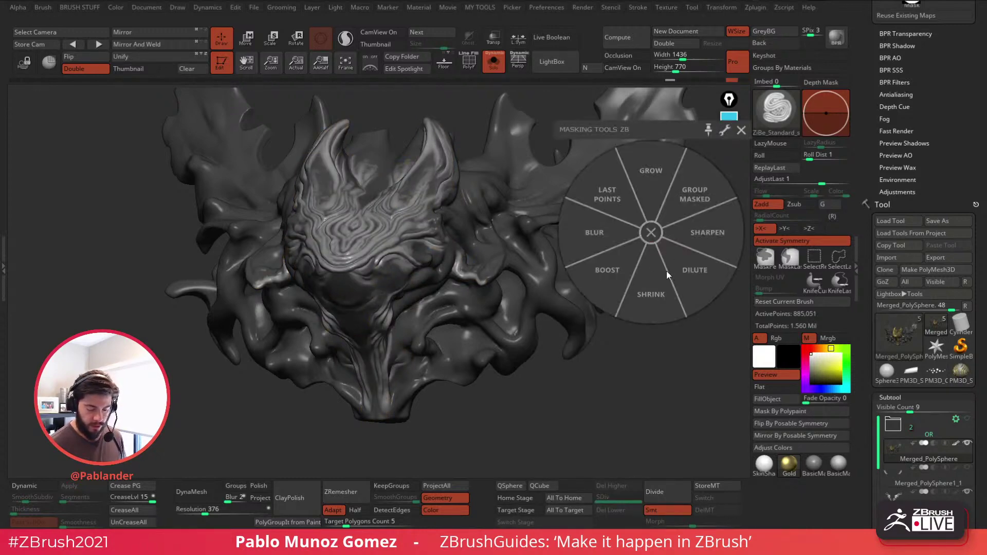
click(621, 274)
click(621, 274)
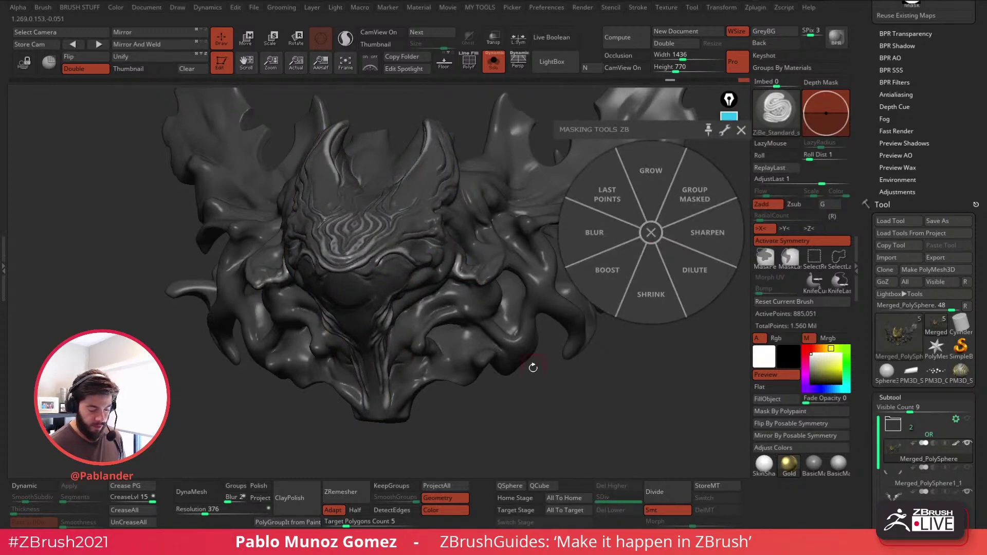
click(652, 232)
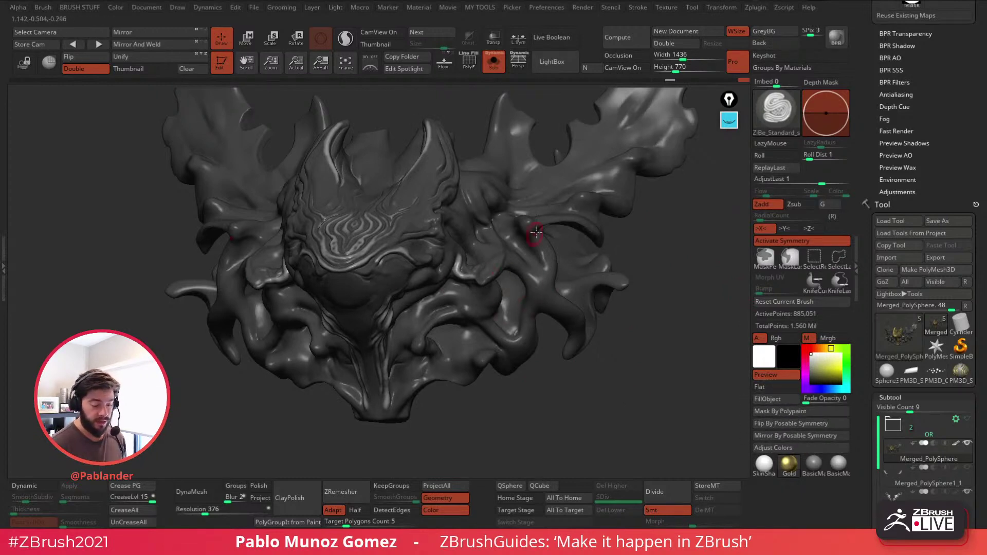
Step: Fill the unmasked ridges of the dragon head with the Gold material and clear the mask
click(780, 398)
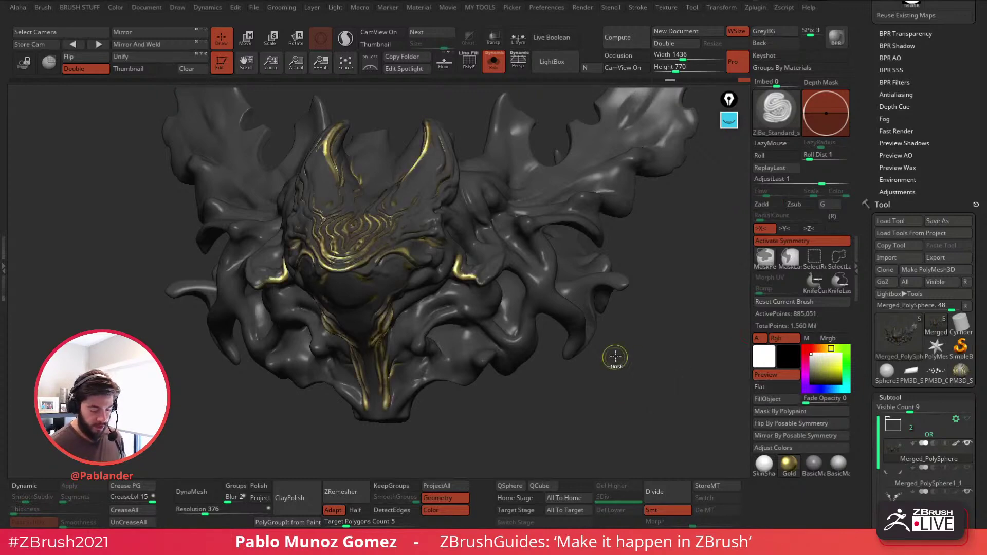
ctrl+drag(624, 339, 633, 360)
mouse_move(507, 282)
right_down()
mouse_move(534, 272)
mouse_move(477, 241)
right_up()
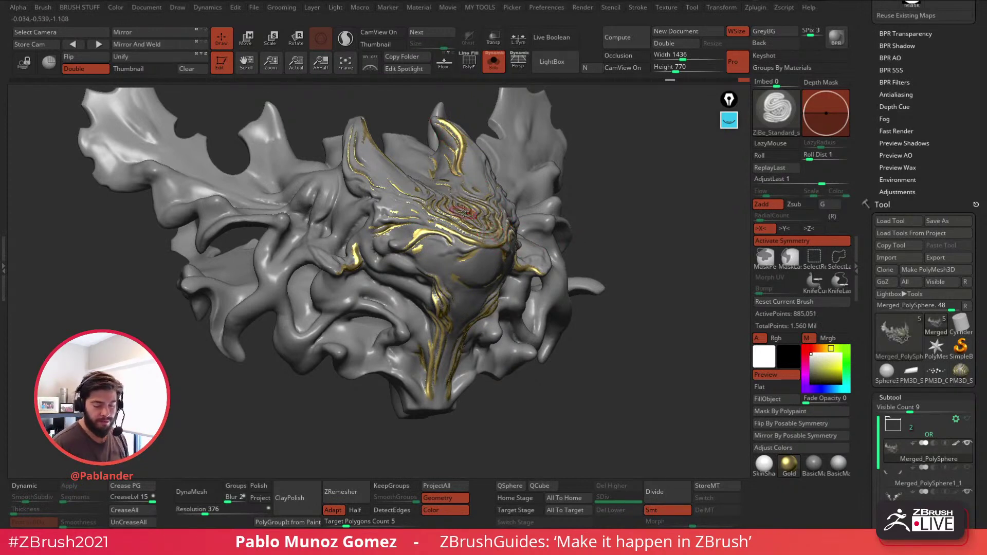
right_drag(509, 215, 460, 223)
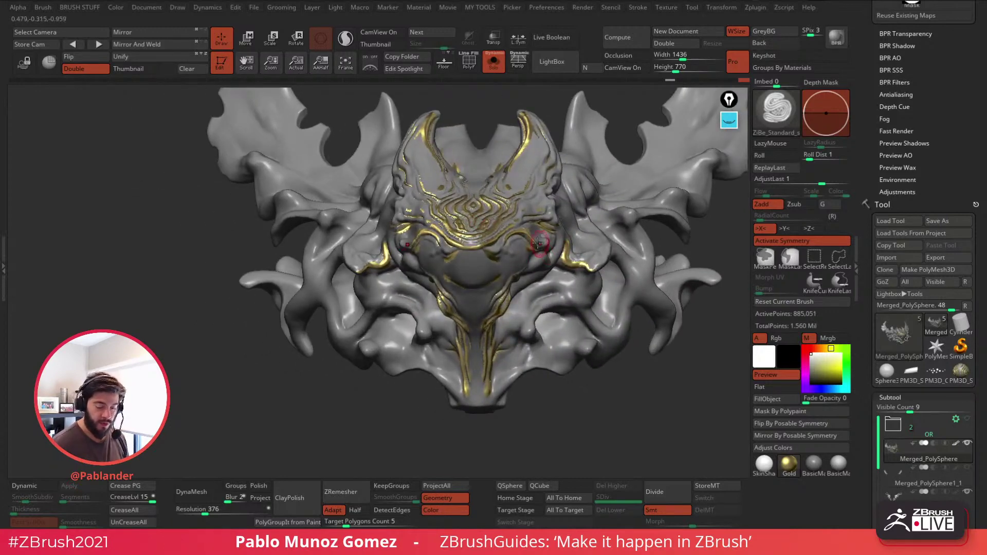
Step: Run a BPR render of the head's gold details up close with a Materials Blend-Radius of 5
ctrl+right_drag(539, 237, 520, 258)
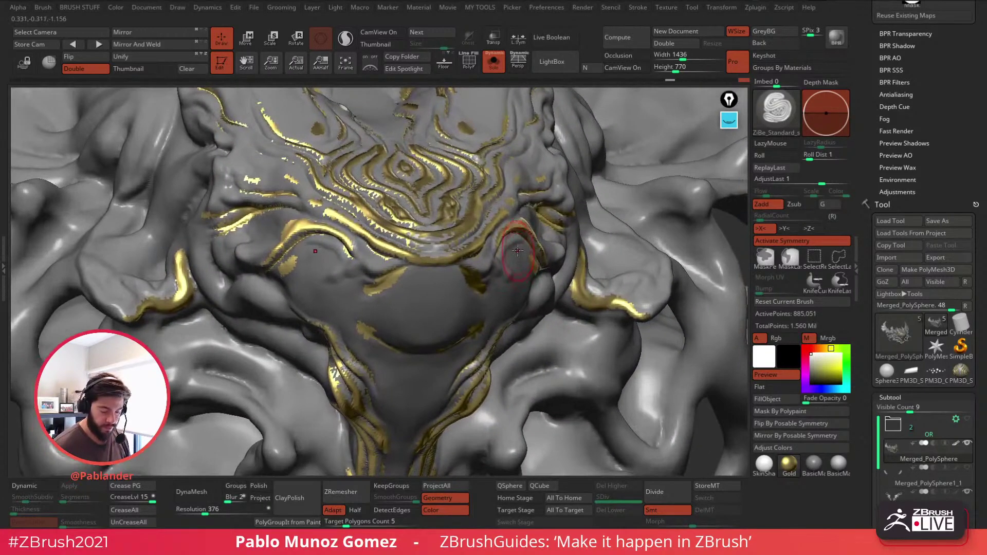
drag(908, 146, 896, 272)
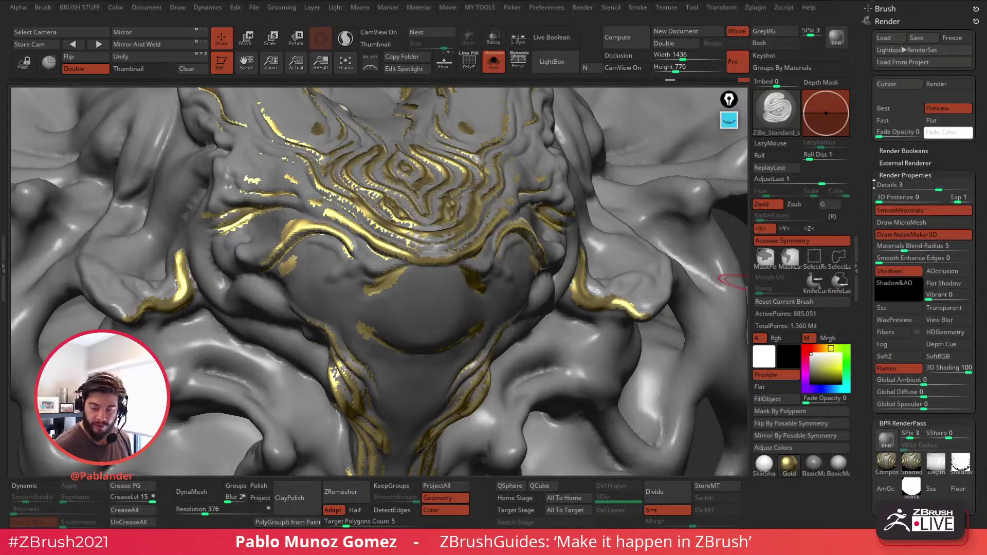
drag(868, 197, 868, 175)
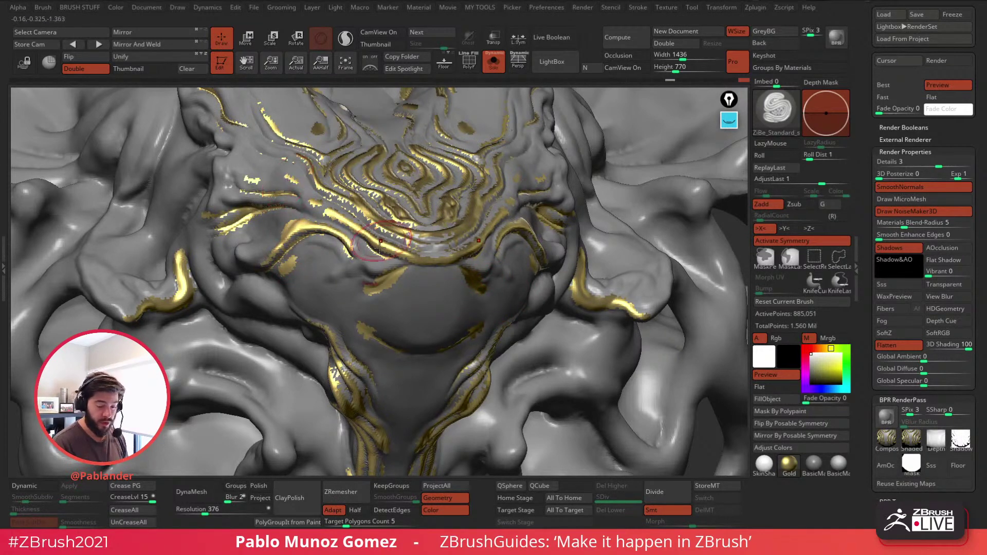
click(836, 39)
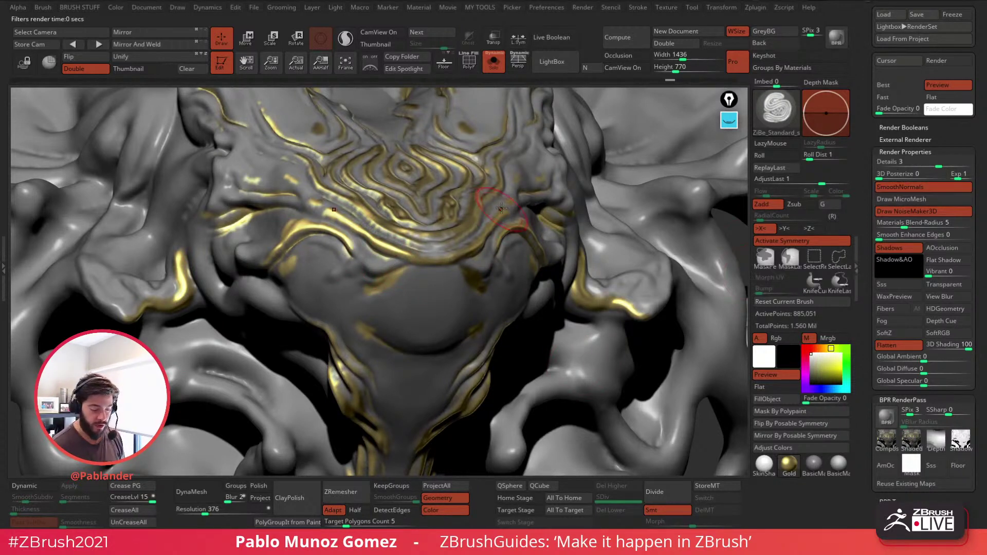
Step: Set the Materials Blend-Radius to 10 and render the head's gold details with BPR
click(916, 224)
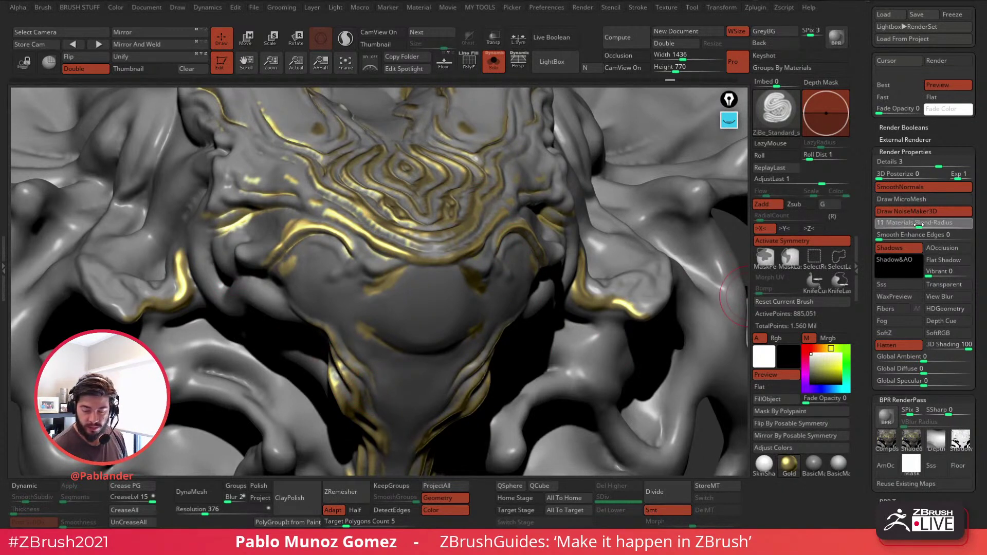
drag(919, 225, 916, 225)
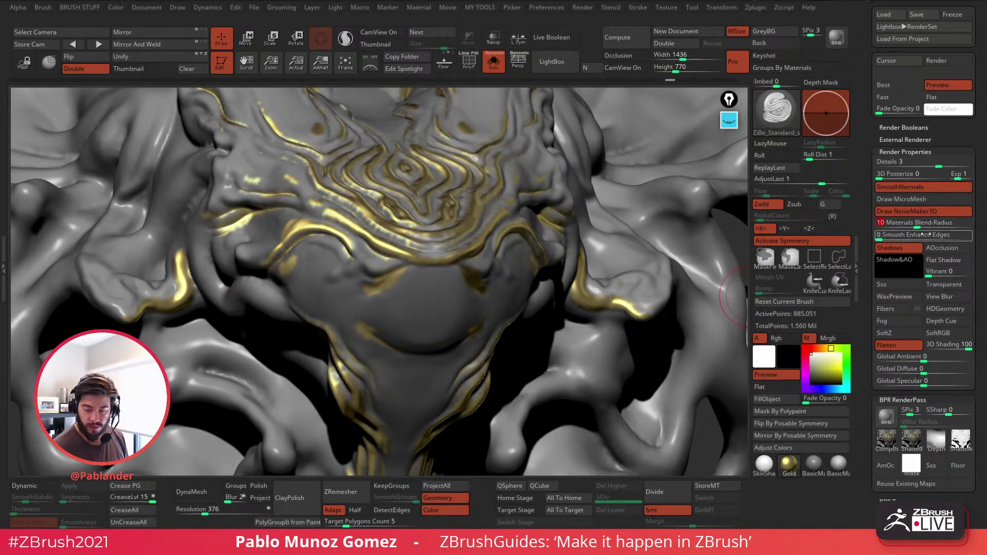
key(shift+r)
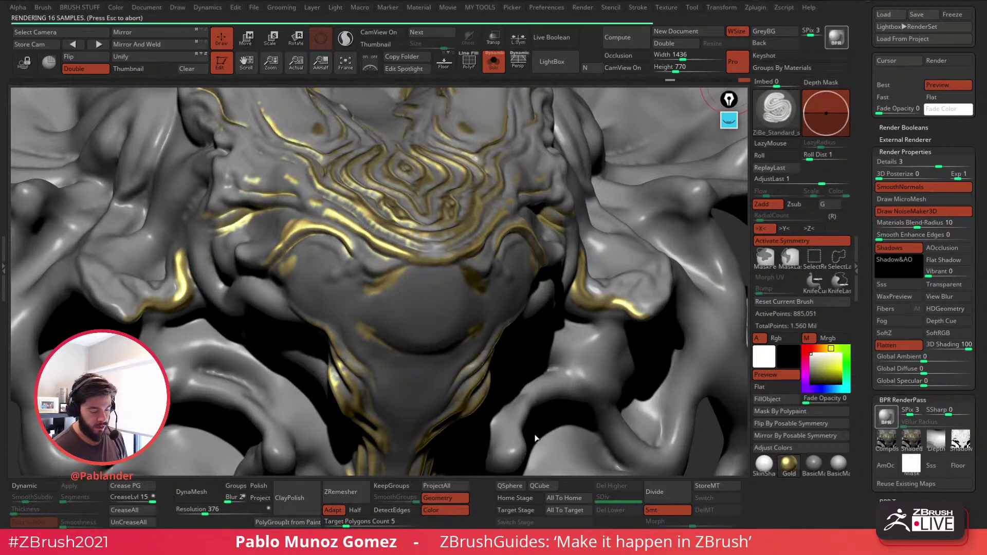
Step: Set the Materials Blend-Radius to 2 and render the head's gold details with BPR
click(899, 222)
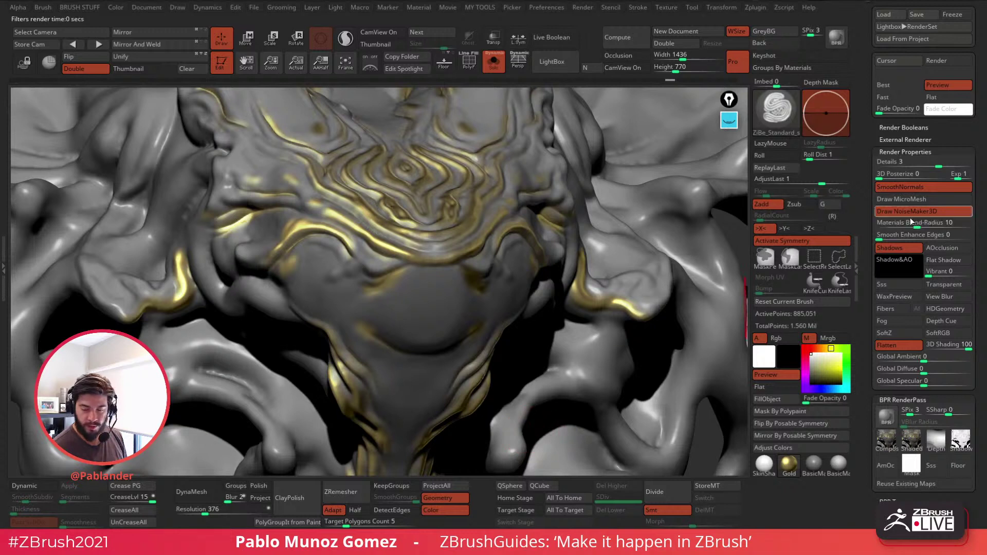
text(2)
key(Return)
key(shift+r)
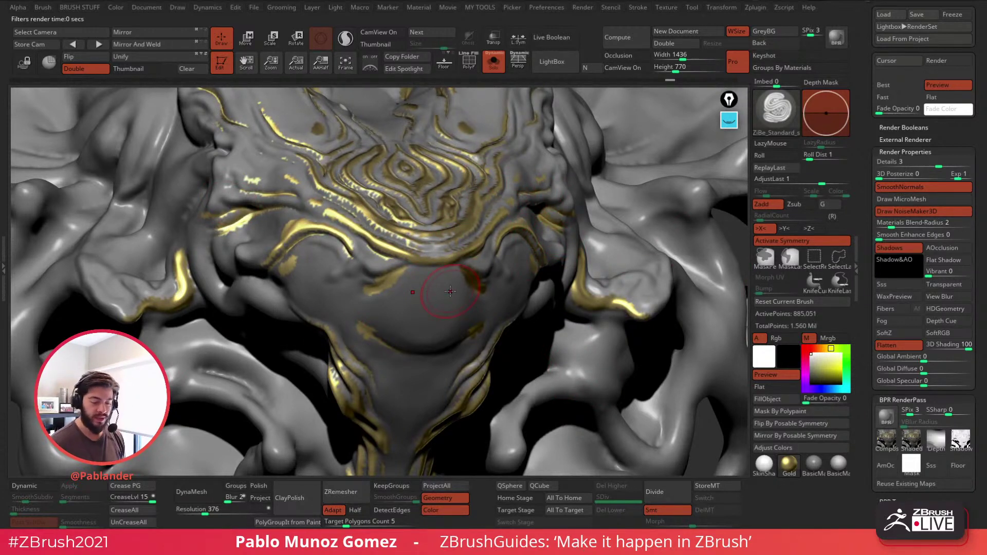
Step: Turn off Solo to show all of the dragon's subtools and render the whole model with BPR
ctrl+right_drag(552, 288, 588, 263)
click(494, 62)
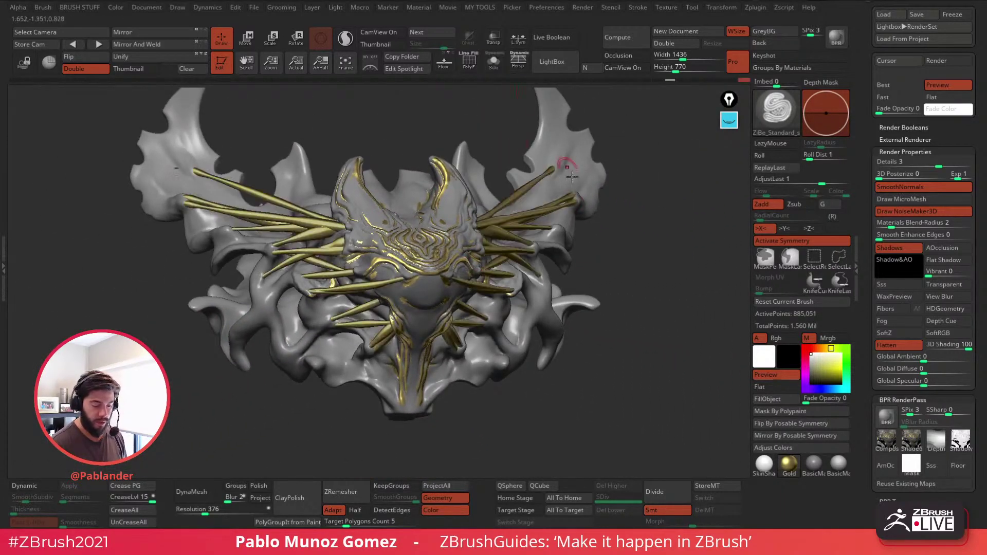
right_drag(652, 288, 687, 279)
click(837, 37)
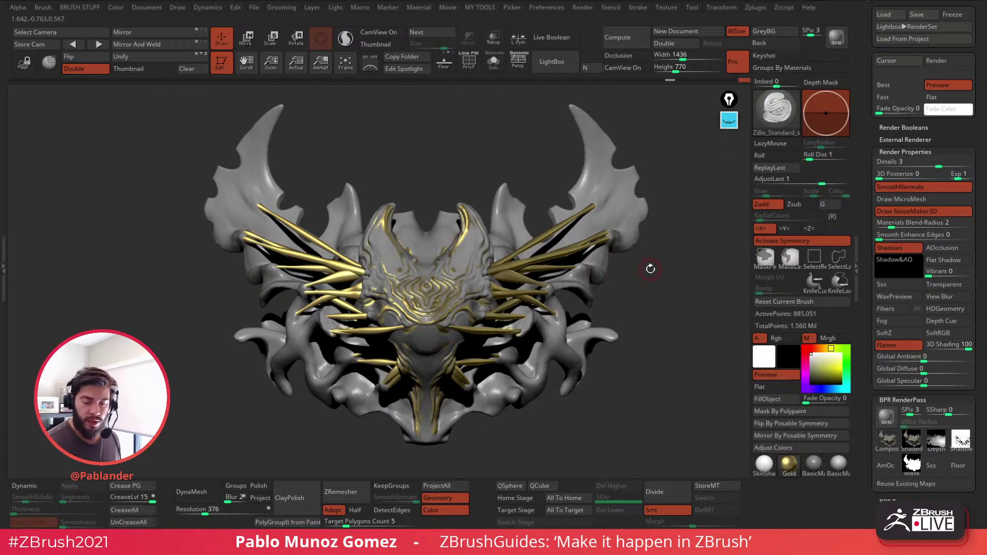
Step: Load the Terrain3D primitive as the active tool and convert it to a PolyMesh3D
scroll(879, 432, down, 3)
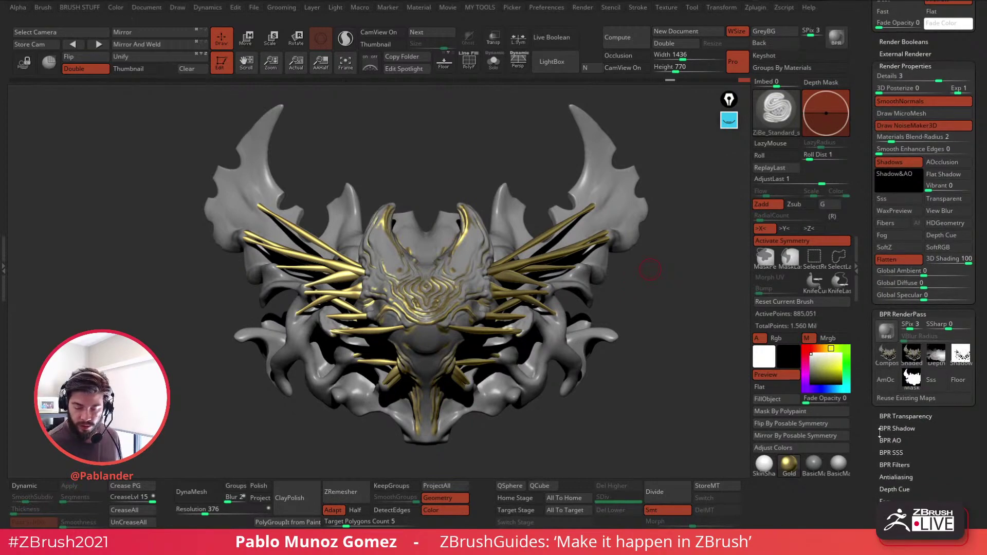
drag(879, 431, 880, 217)
click(898, 123)
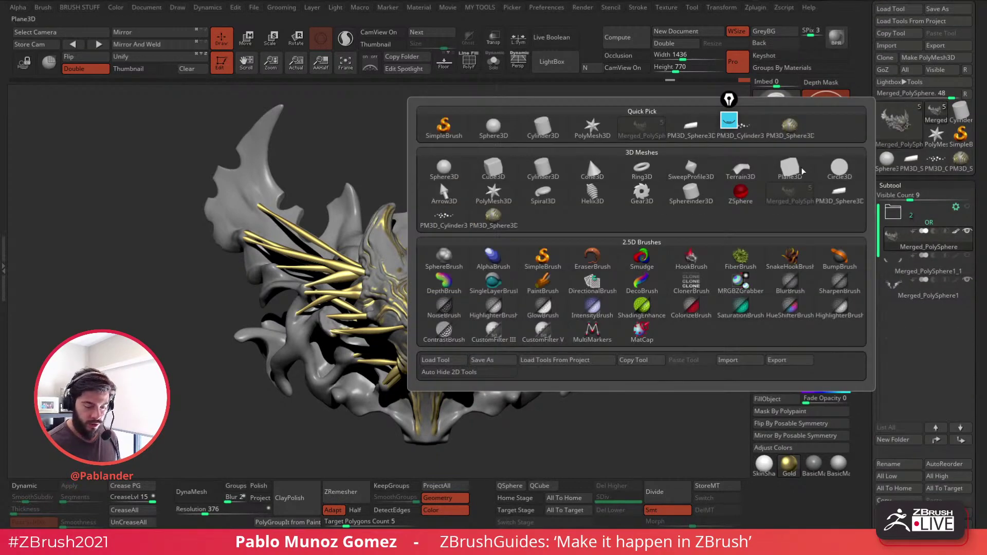
click(740, 169)
click(928, 58)
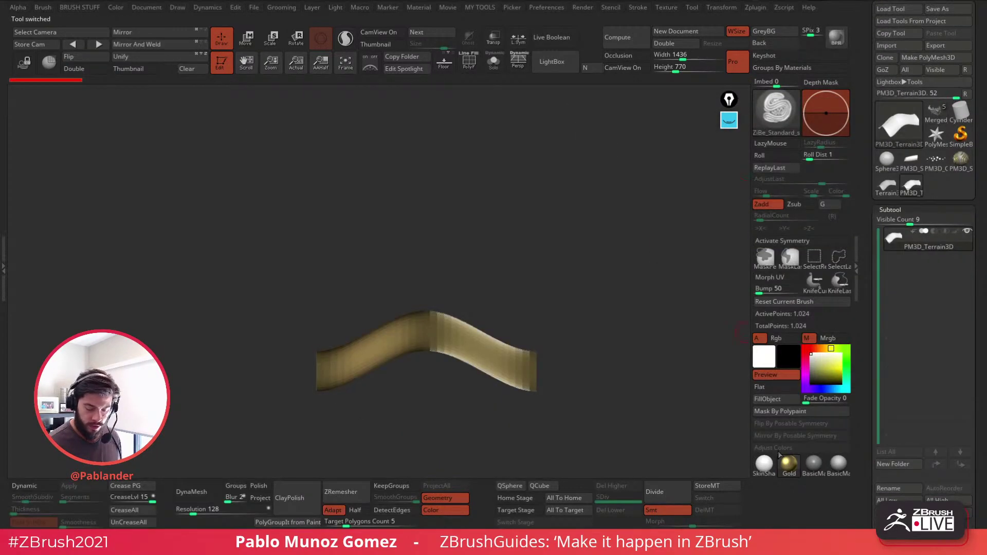
Step: Apply the SkinShade material to the terrain mesh and show its polyframe from an angled view
click(765, 462)
drag(615, 348, 564, 194)
click(469, 62)
drag(476, 97, 610, 231)
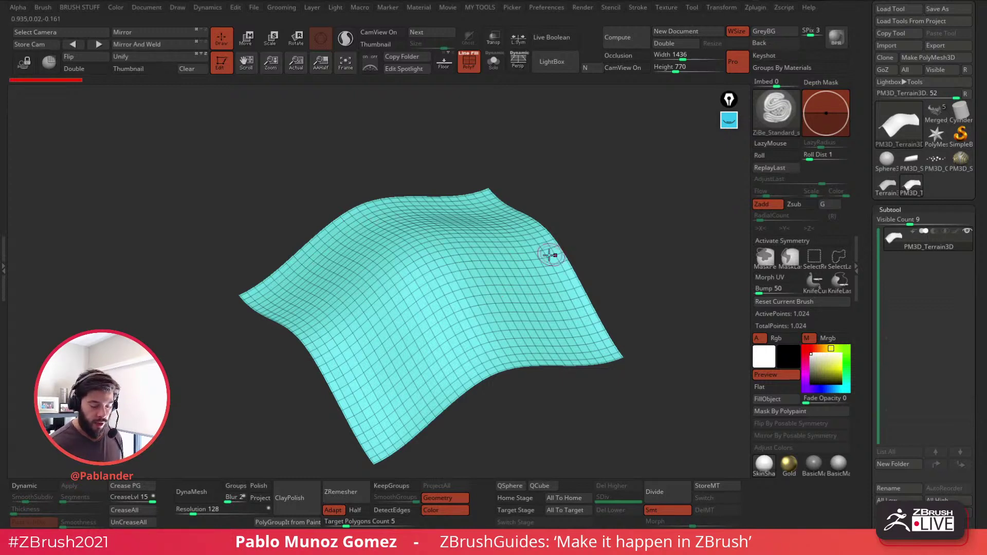
alt+right_drag(526, 267, 514, 255)
Step: Switch to the ZModeler brush and set its polygon action to PolyGroup targeting A Single Poly
key(space)
key(2)
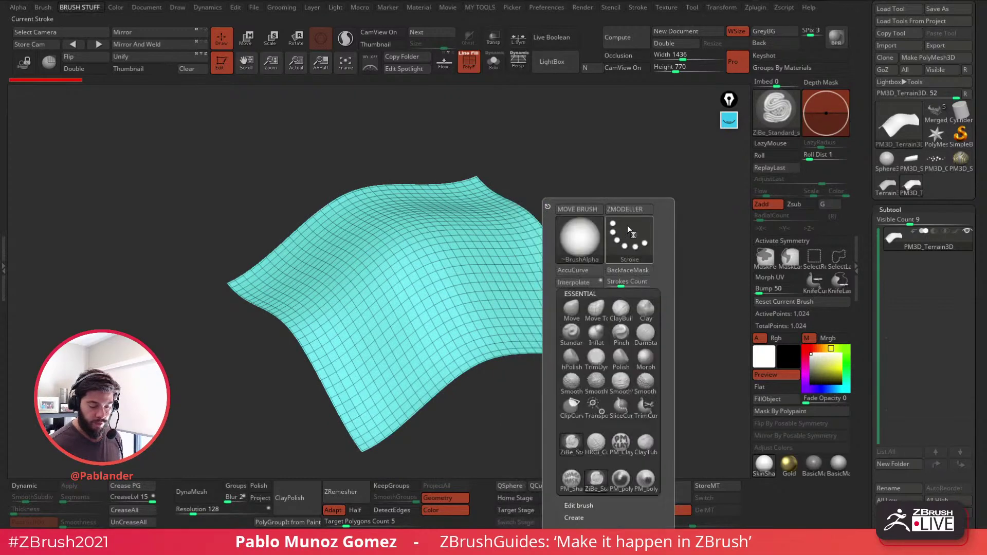
click(621, 405)
right_drag(645, 196, 596, 223)
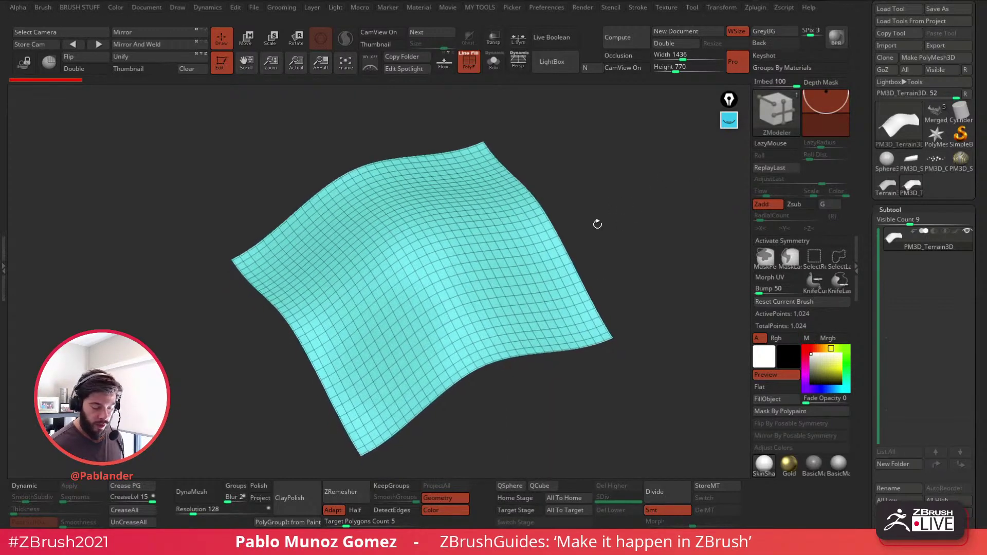
key(space)
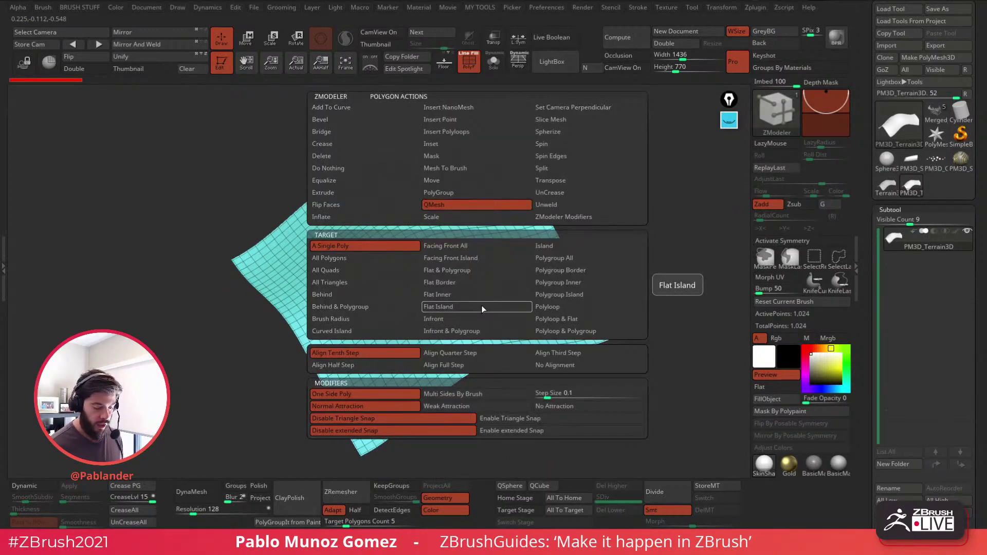
click(464, 193)
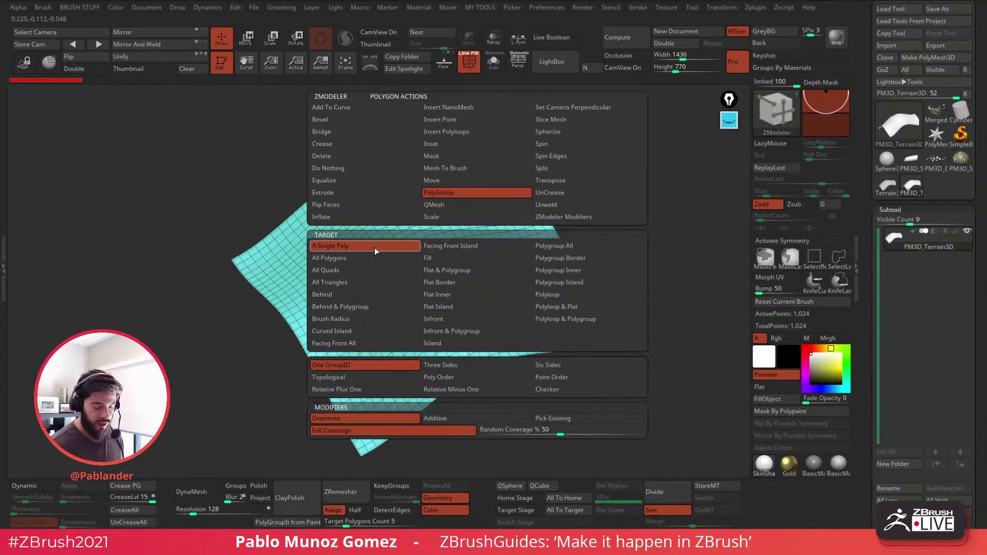
Step: Assign ten scattered single polygons across the terrain mesh to one separate polygroup
click(479, 273)
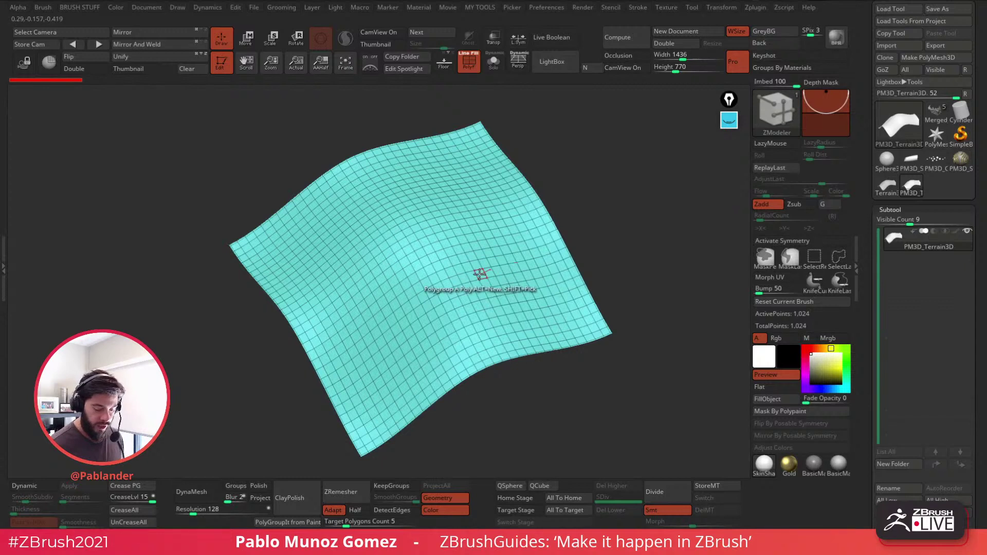
click(470, 330)
click(377, 294)
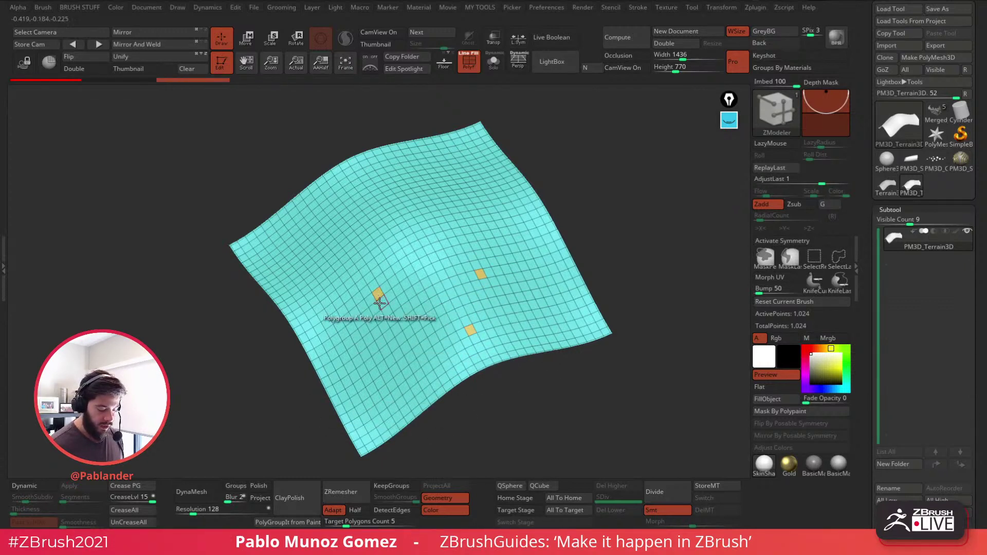
click(374, 309)
click(433, 207)
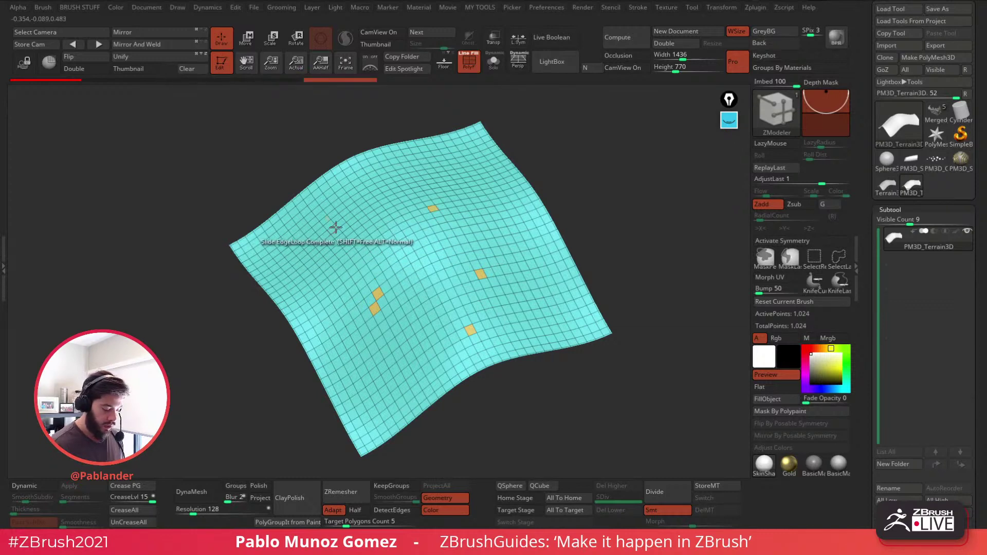
click(333, 230)
drag(597, 226, 576, 231)
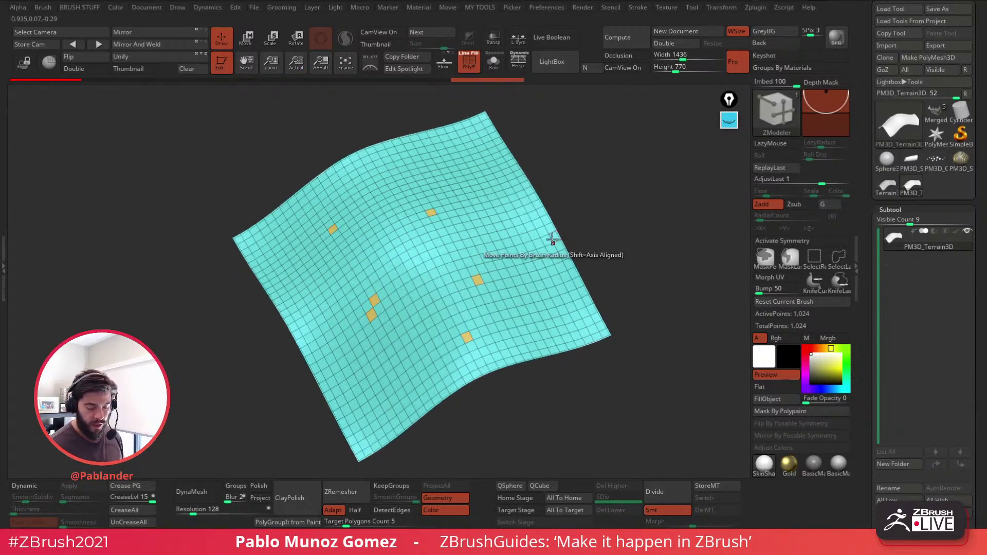
click(546, 240)
click(557, 281)
click(540, 344)
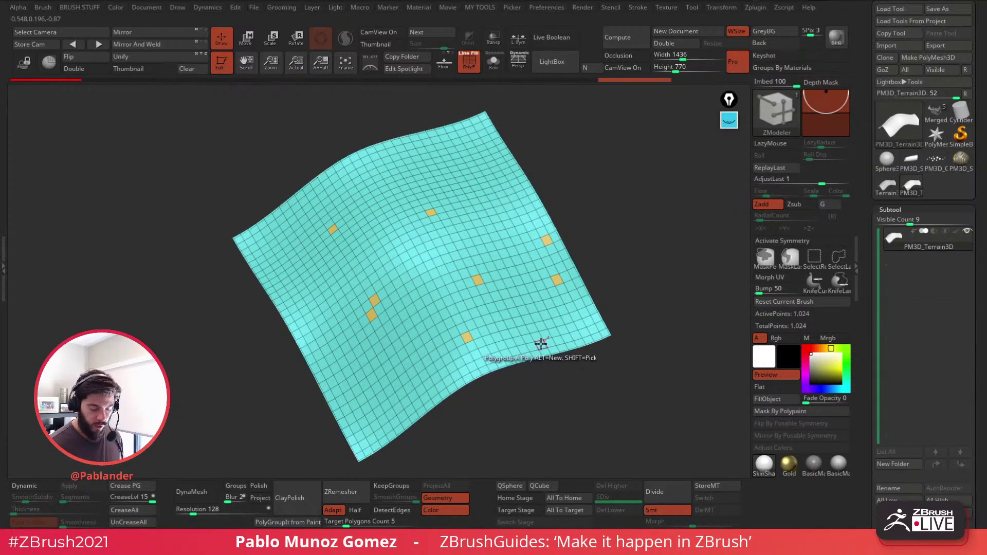
click(488, 158)
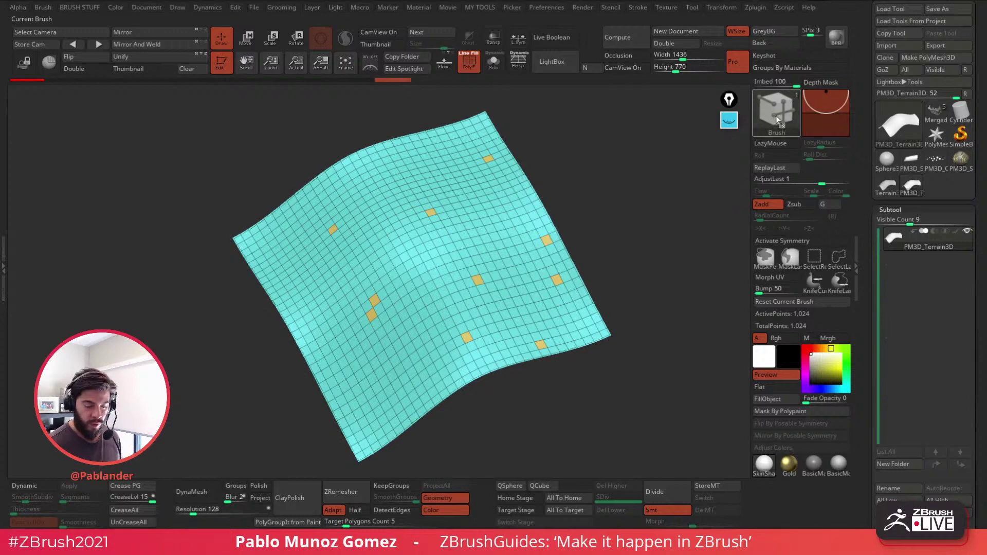
Step: Choose the IMM Primitives brush and create a NanoMesh brush from it for placing capsules
click(760, 126)
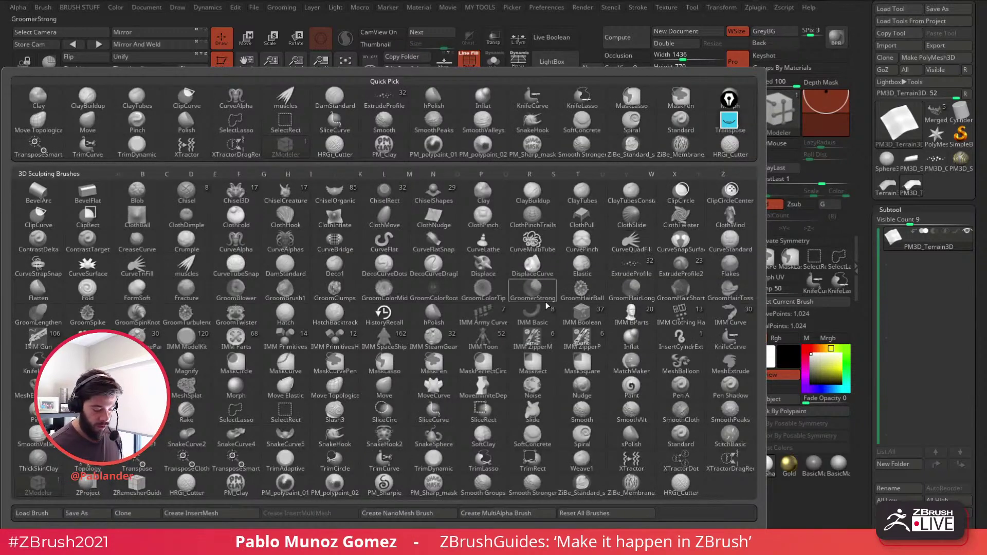
click(286, 341)
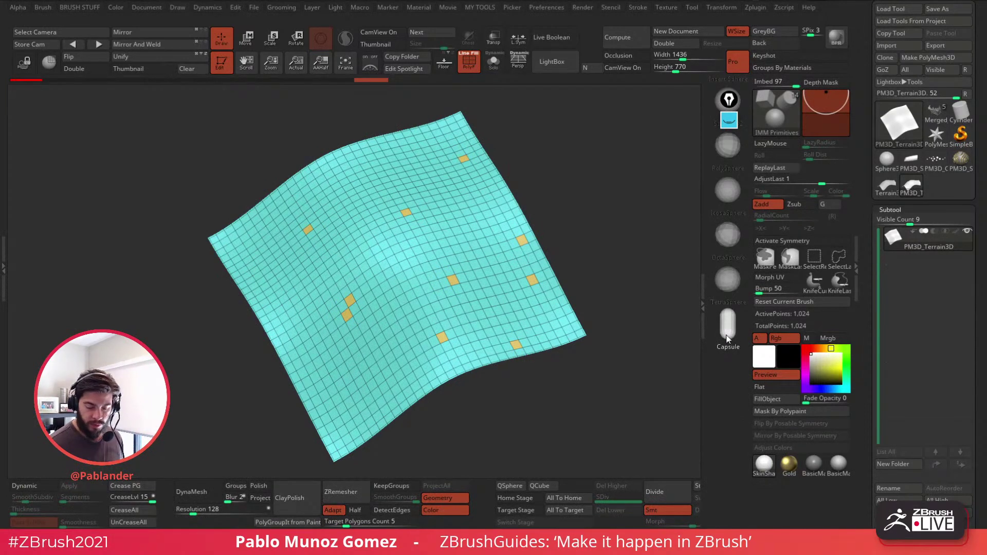
click(777, 115)
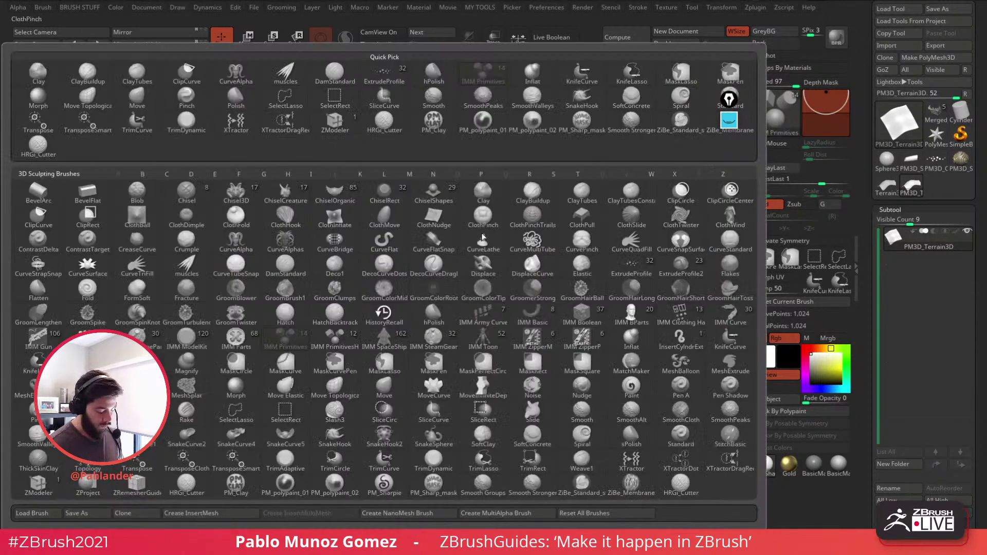
click(415, 515)
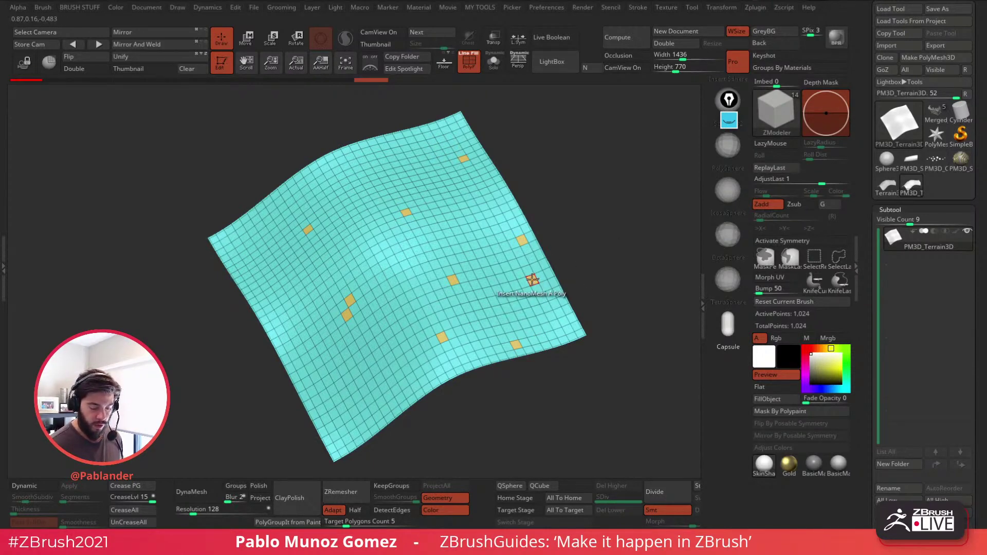
Step: Insert the capsule NanoMesh on all of the terrain's scattered polygroup polygons using the Polygroup All target
key(space)
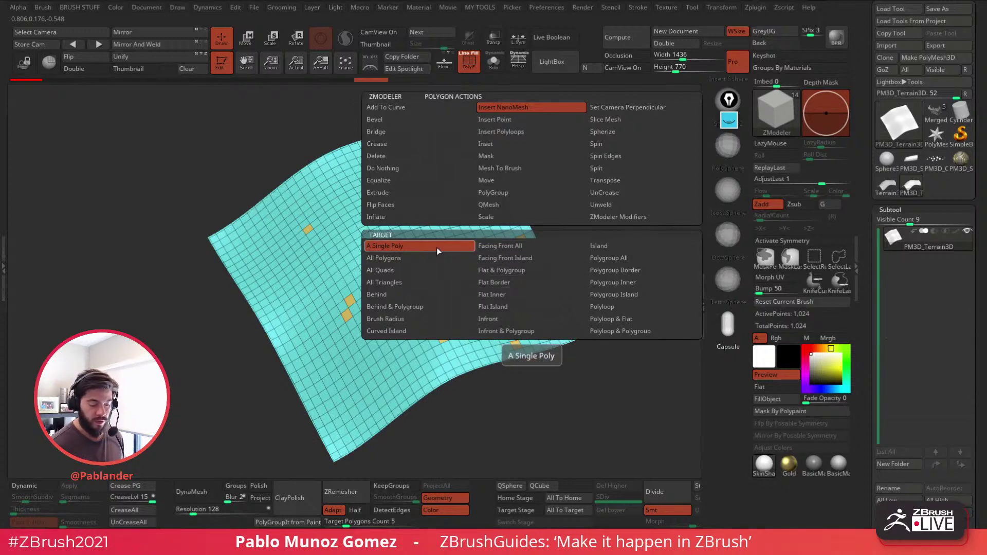
click(638, 258)
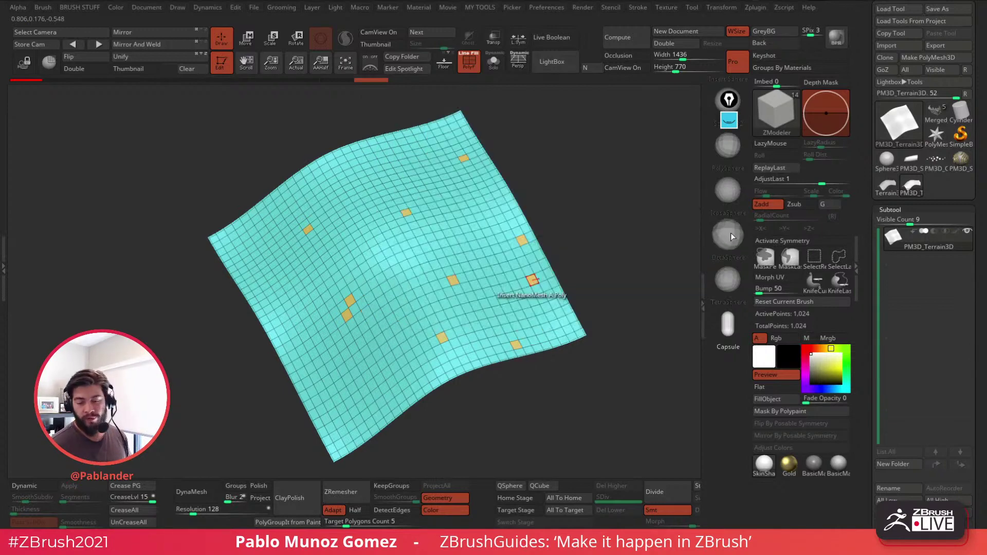
drag(532, 280, 541, 344)
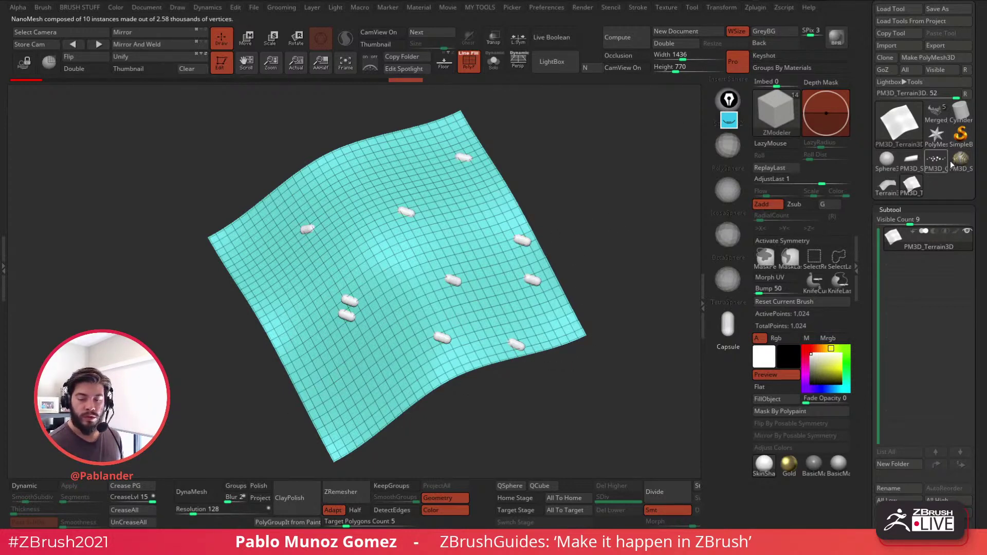
Step: Switch to the Merged_PolySphere dragon head, choose the Move brush and inspect the gold details from several angles, ending on a front view
click(943, 122)
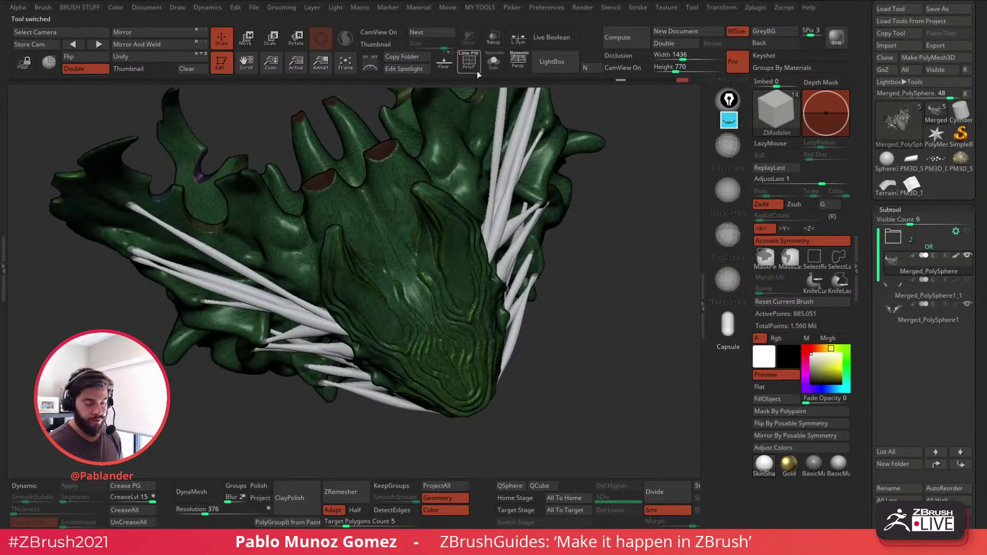
key(b)
click(558, 300)
mouse_move(681, 206)
mouse_down()
mouse_move(689, 216)
mouse_move(636, 254)
mouse_move(586, 253)
mouse_move(590, 285)
mouse_up()
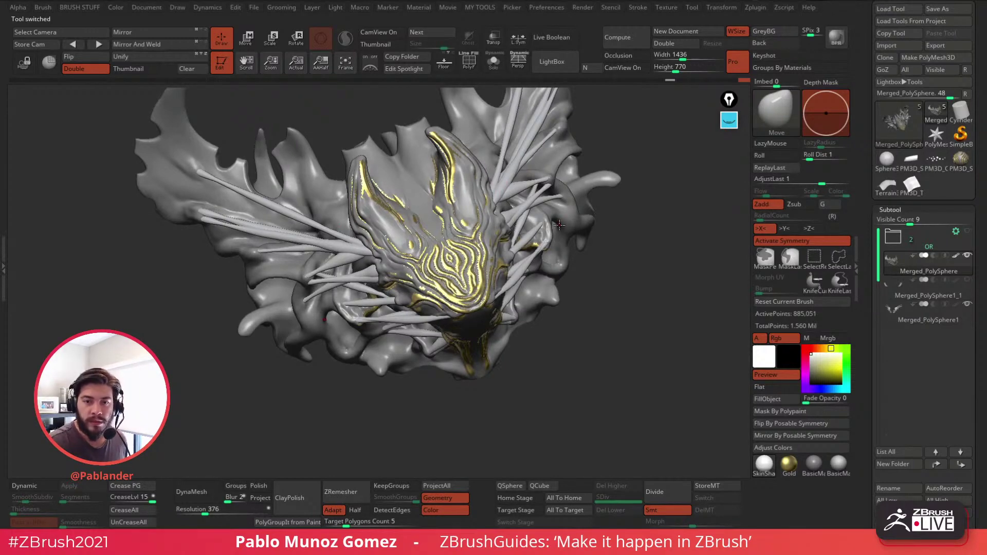
drag(632, 313, 628, 293)
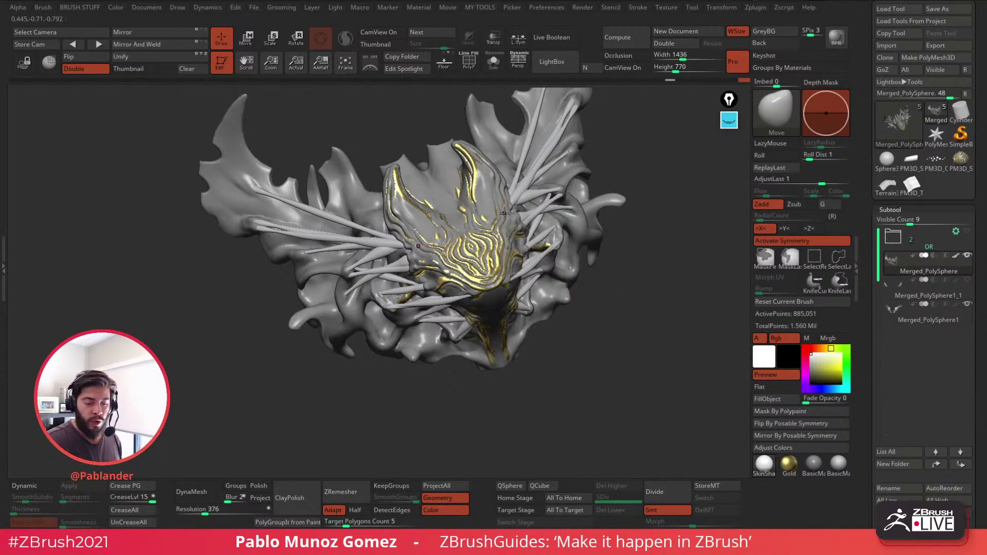
drag(629, 233, 592, 207)
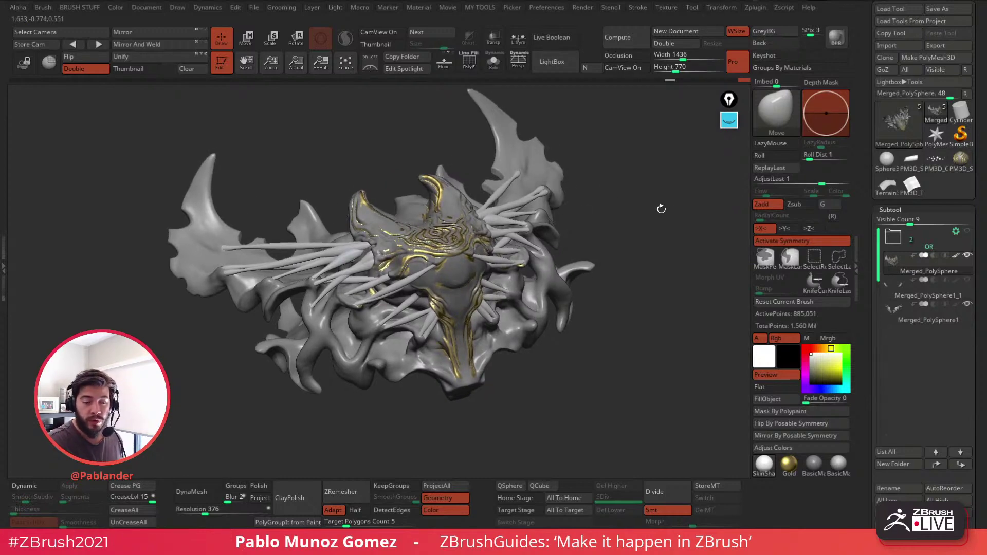
shift+drag(660, 192, 615, 214)
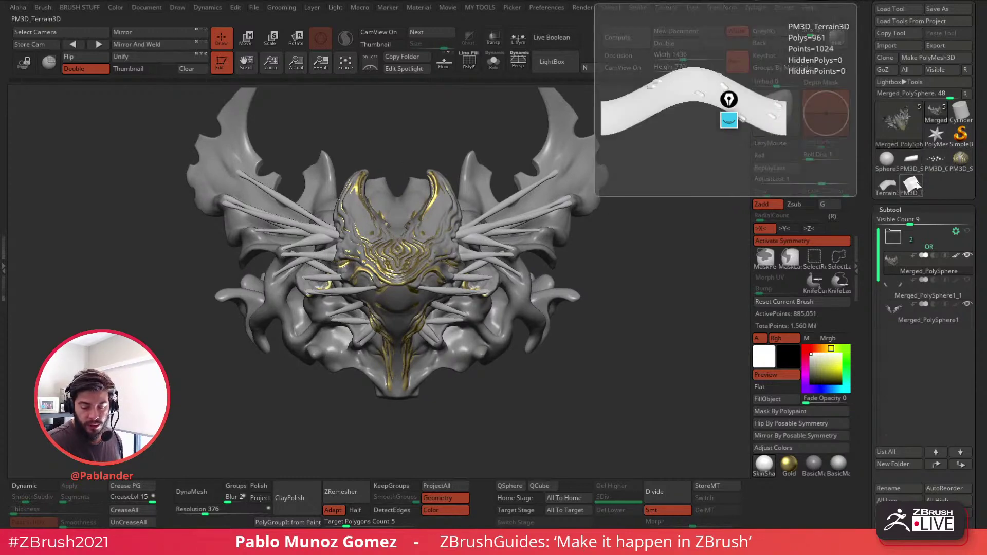
Step: Activate the PM3D_Terrain3D tool and choose the CurveMultiTube brush, trying one tube stroke and adjusting the draw size
click(910, 185)
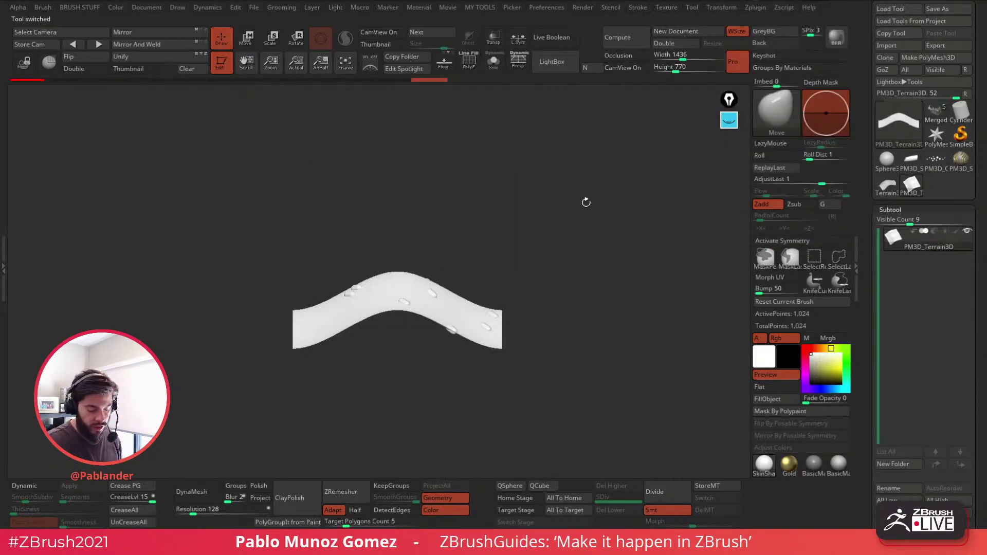
key(b)
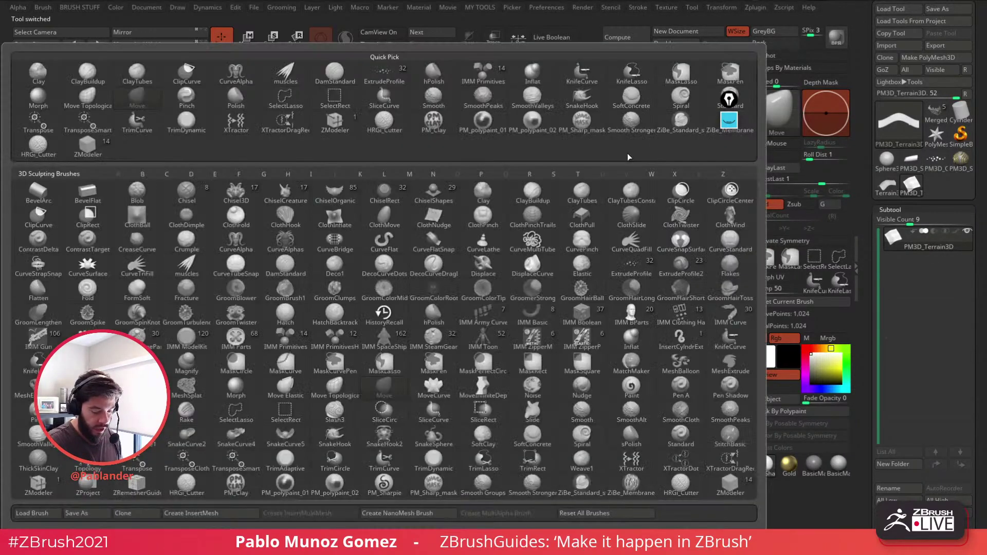
click(532, 241)
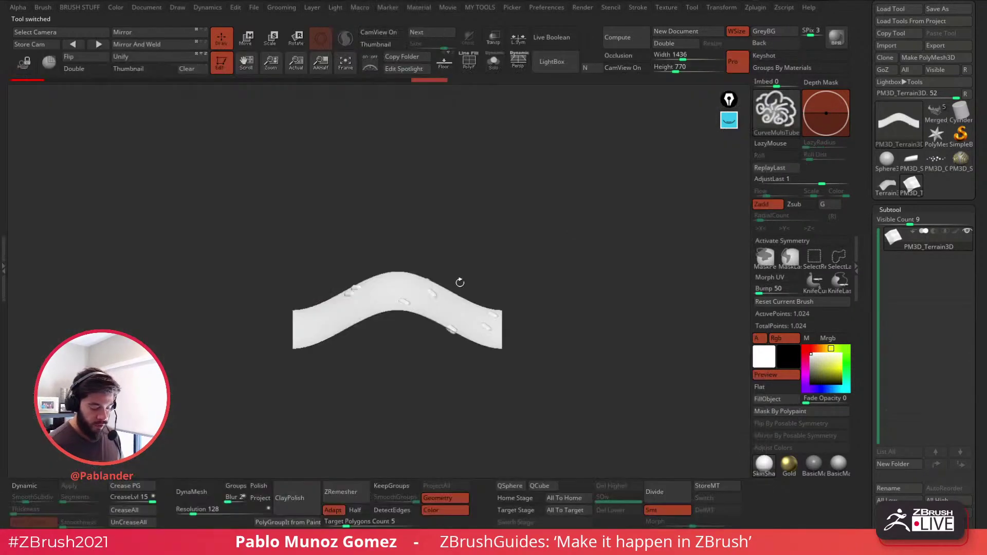
drag(371, 291, 355, 215)
key(ctrl+z)
key(space)
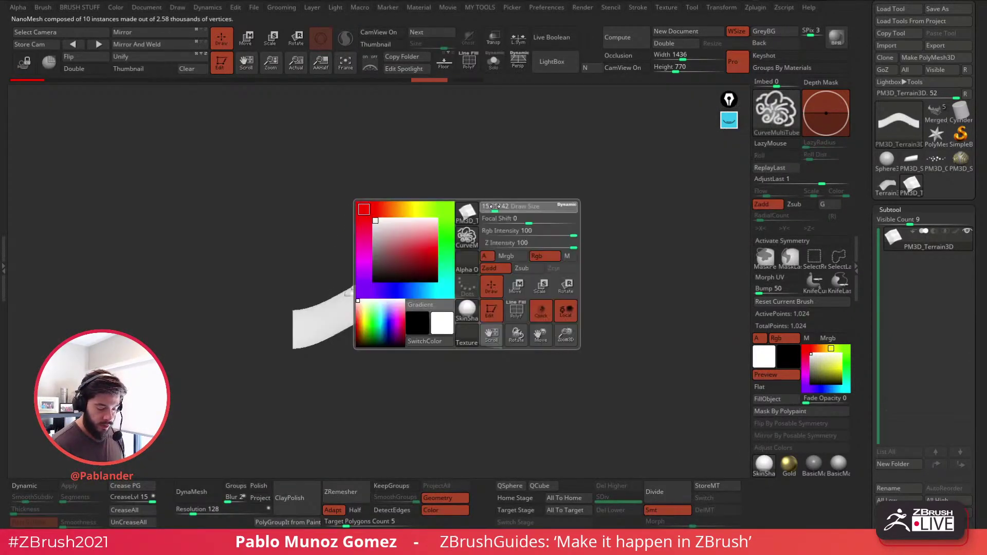
Step: Draw six thin upright curve tubes rising from different spots across the terrain mesh
drag(353, 293, 344, 192)
drag(389, 291, 407, 174)
mouse_move(428, 294)
mouse_down()
mouse_move(434, 209)
mouse_move(454, 214)
mouse_up()
drag(472, 315, 478, 253)
key(ctrl+z)
key(ctrl+z)
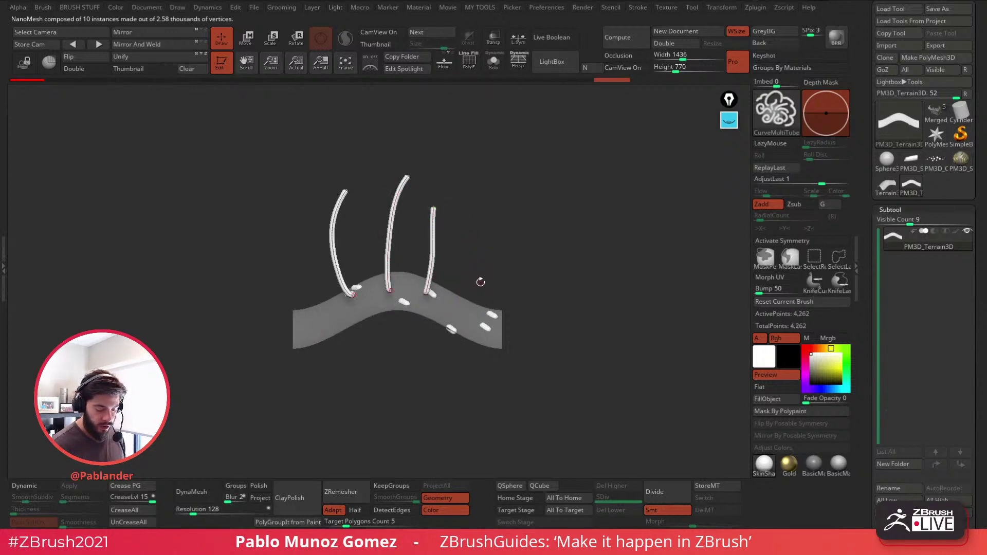
drag(453, 315, 450, 217)
mouse_move(508, 263)
mouse_down()
mouse_move(486, 304)
mouse_move(475, 212)
mouse_up()
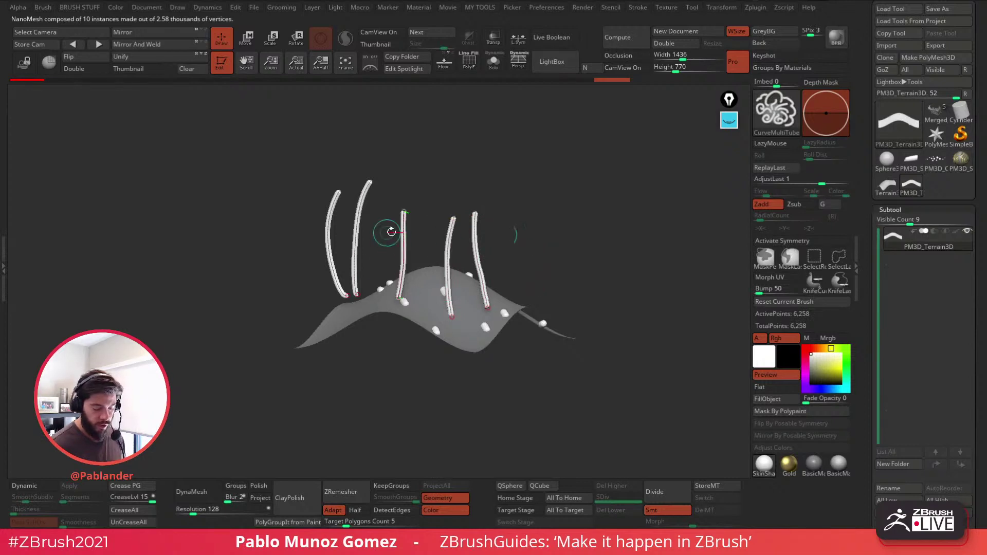
drag(555, 227, 531, 244)
mouse_move(525, 294)
mouse_down()
mouse_move(488, 253)
mouse_move(488, 164)
mouse_up()
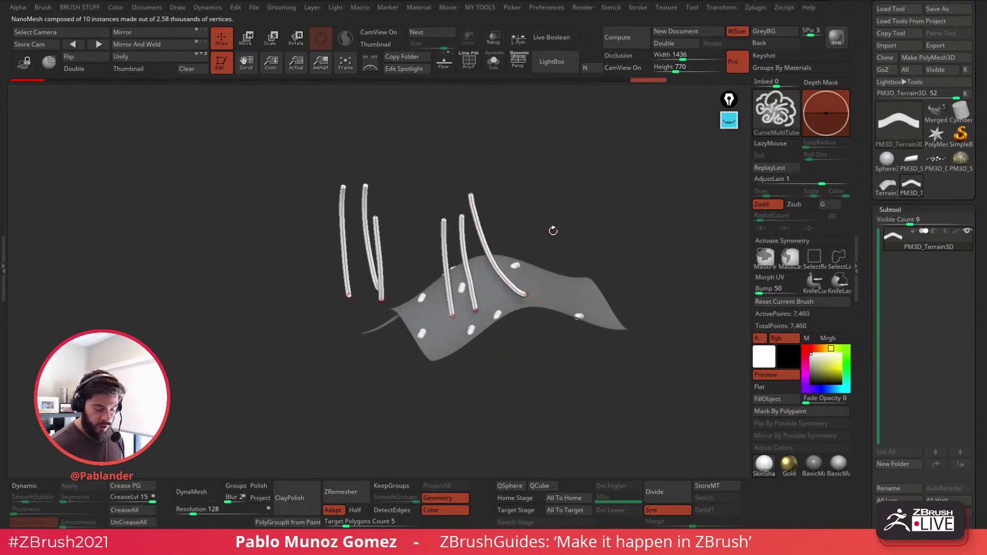
Step: Bend the six tubes on the terrain by pulling the middle of their curves sideways
drag(553, 228, 574, 218)
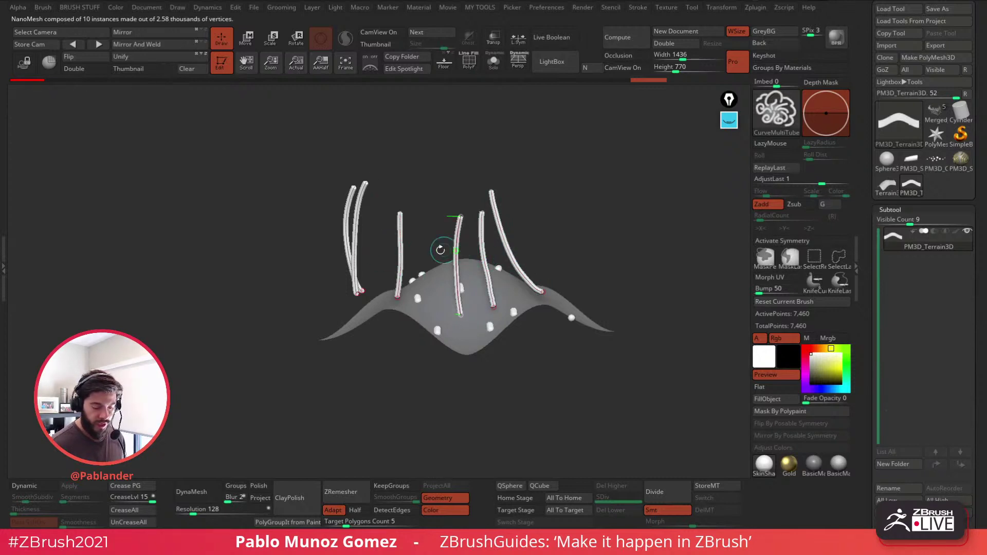
drag(508, 236, 533, 223)
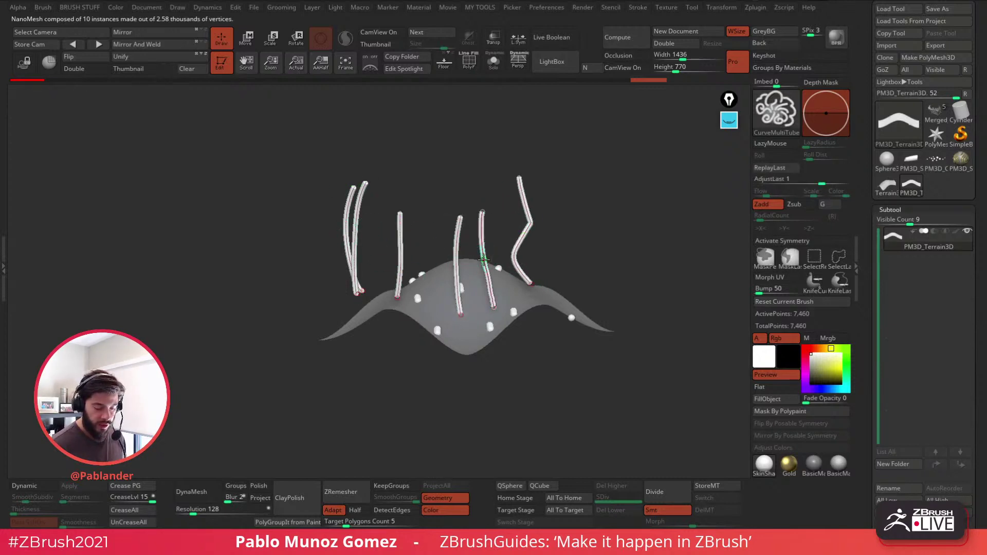
drag(485, 260, 472, 272)
drag(533, 222, 552, 215)
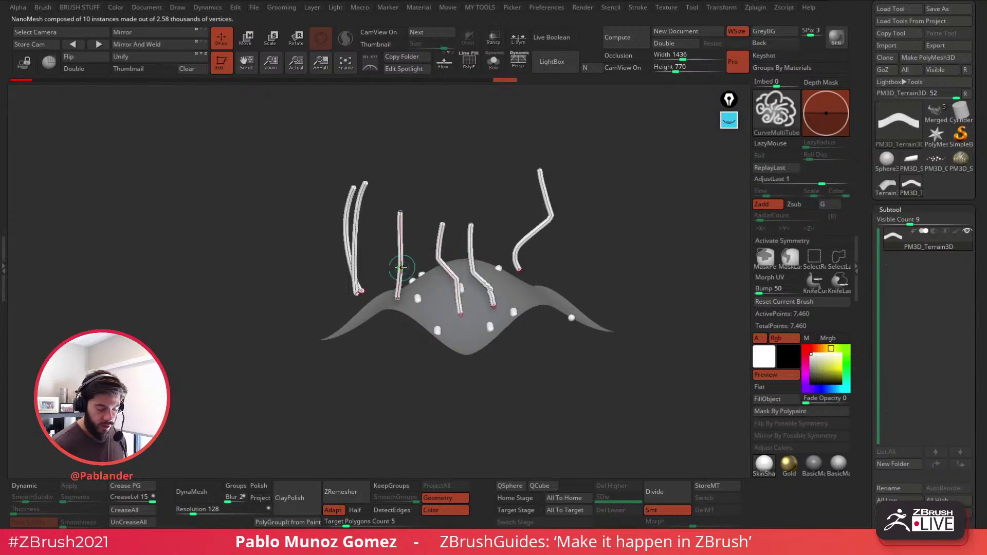
mouse_move(373, 249)
mouse_down()
mouse_move(379, 227)
mouse_move(376, 243)
mouse_up()
drag(325, 271, 303, 280)
drag(579, 264, 501, 303)
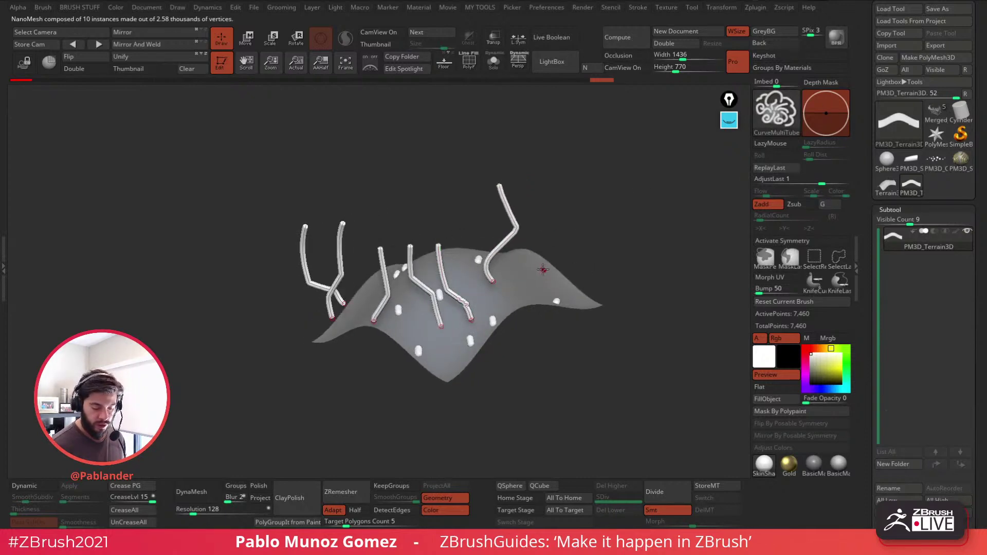
key(b)
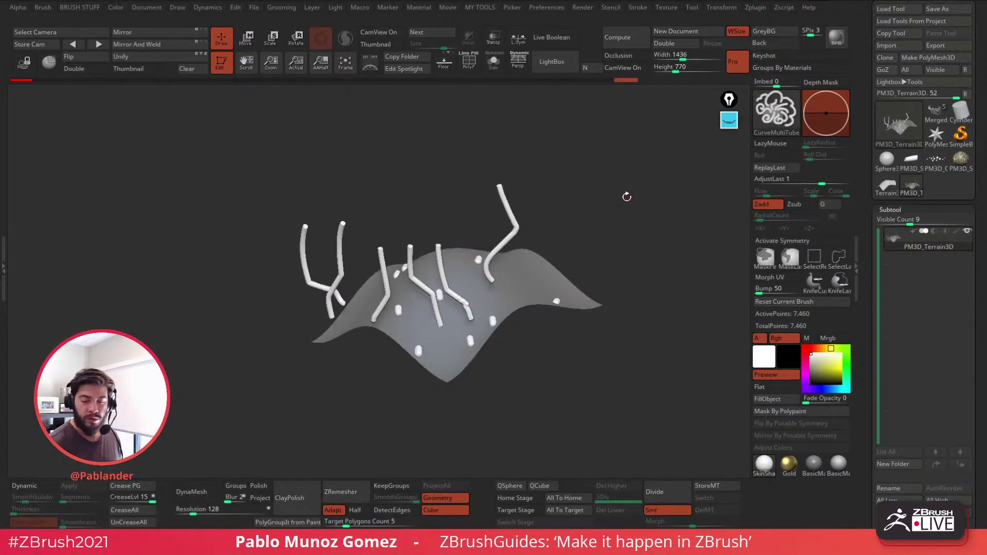
Step: Switch back to the Merged_PolySphere dragon head and frame the whole model from the front
click(936, 111)
right_drag(598, 171, 635, 216)
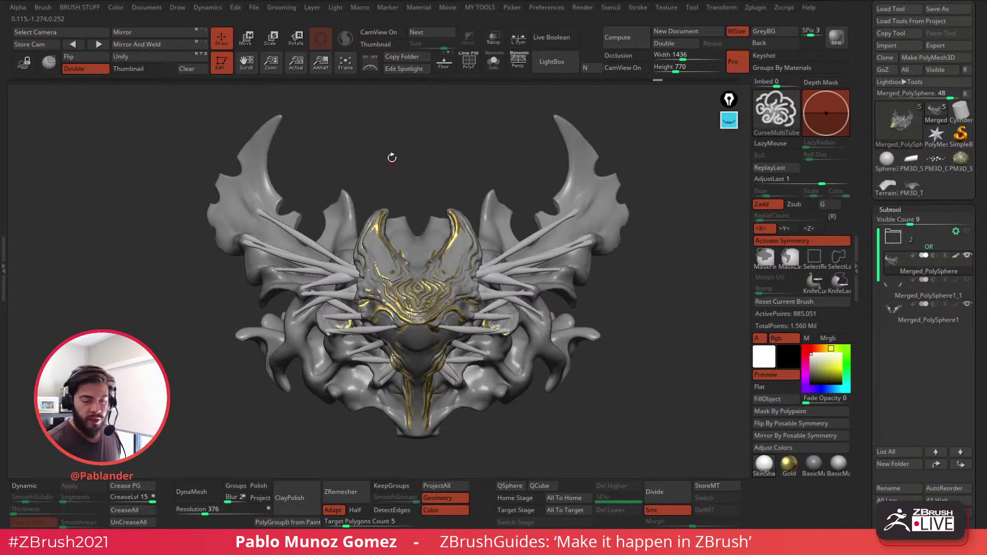
drag(417, 153, 408, 150)
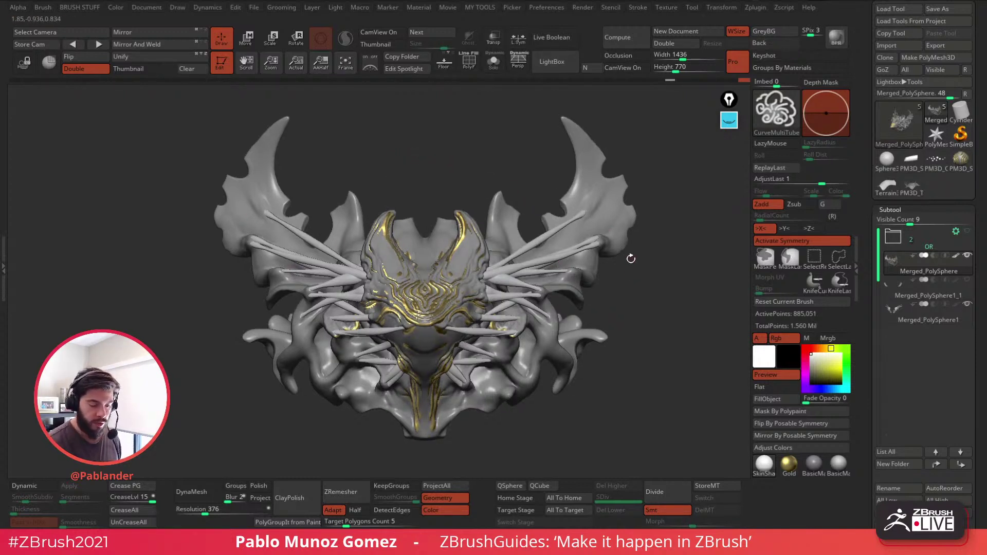
right_click(658, 264)
click(658, 265)
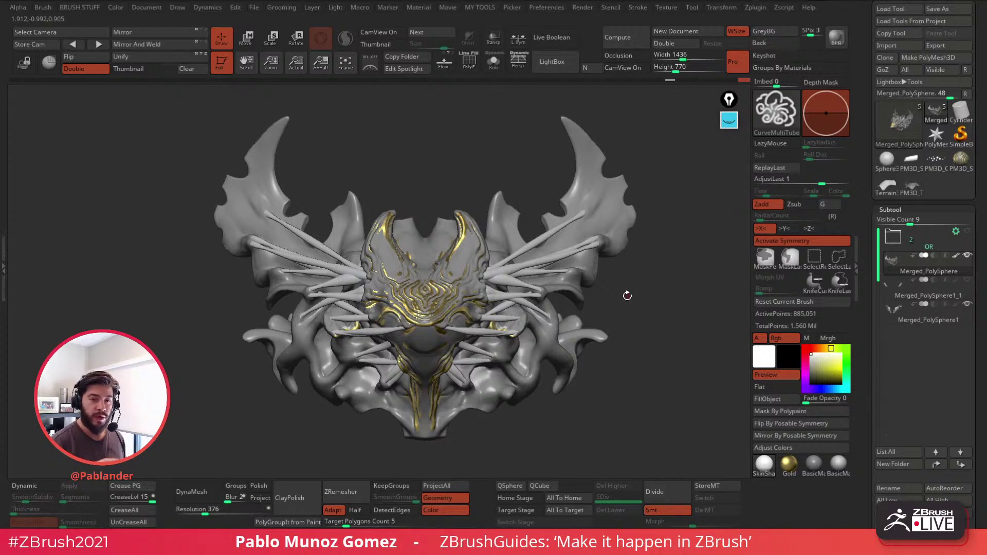
right_click(647, 249)
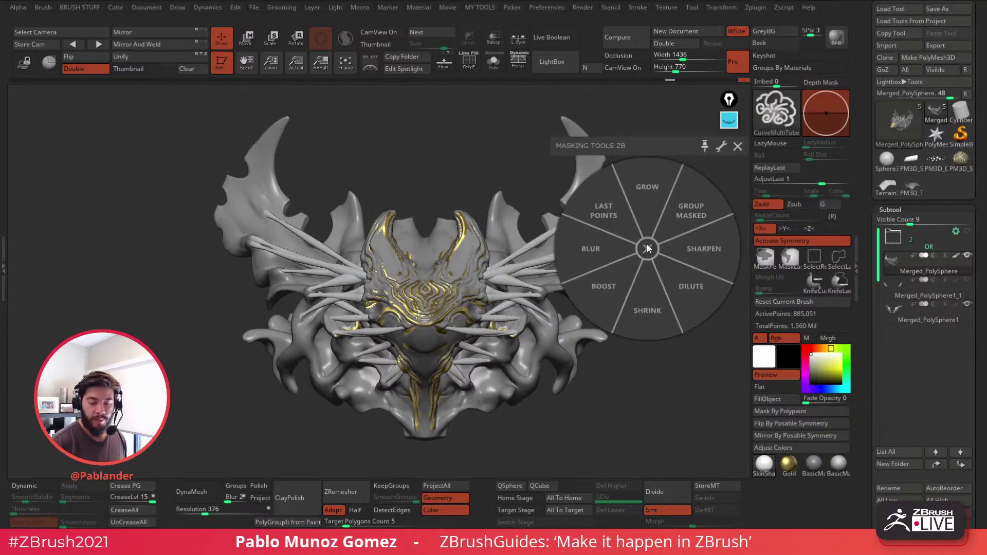
click(647, 249)
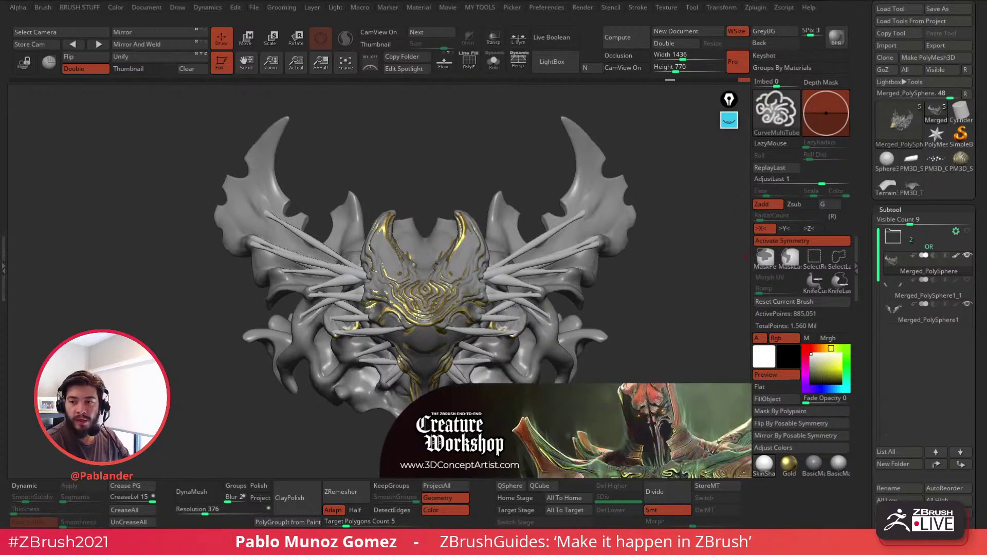
key(super+d)
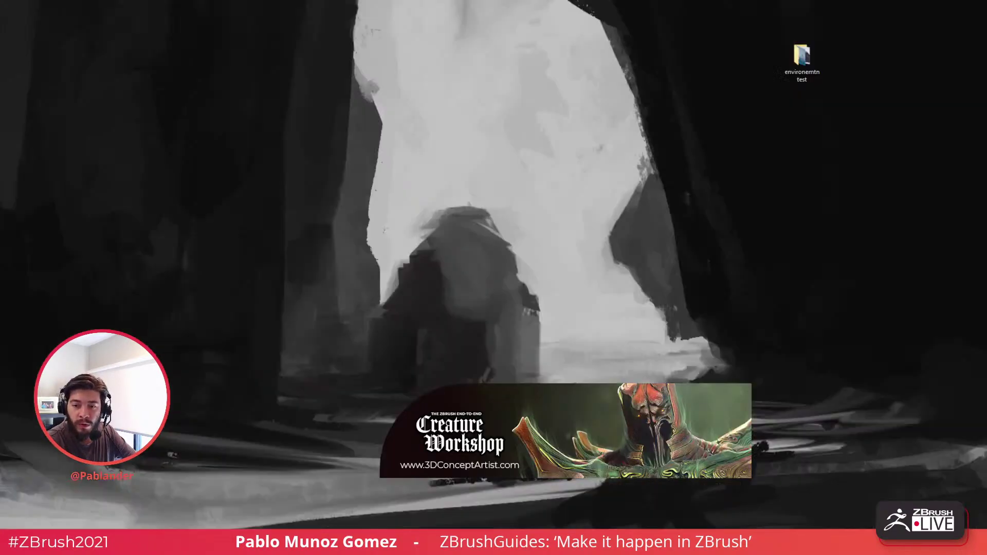
key(super+d)
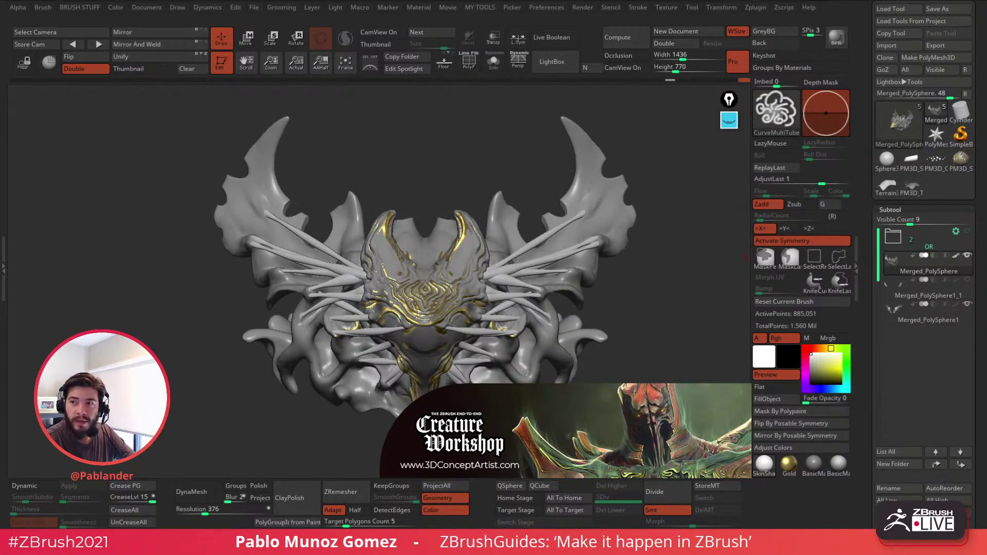
Step: Switch to the browser and look through the featured courses and resources on the 3dconceptartist.com home page
drag(641, 150, 668, 1)
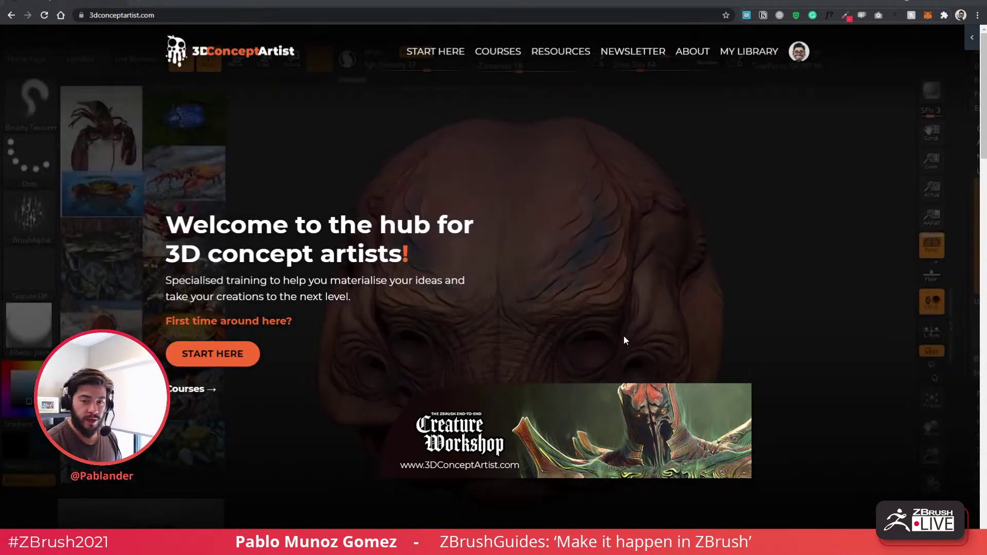
scroll(513, 325, down, 15)
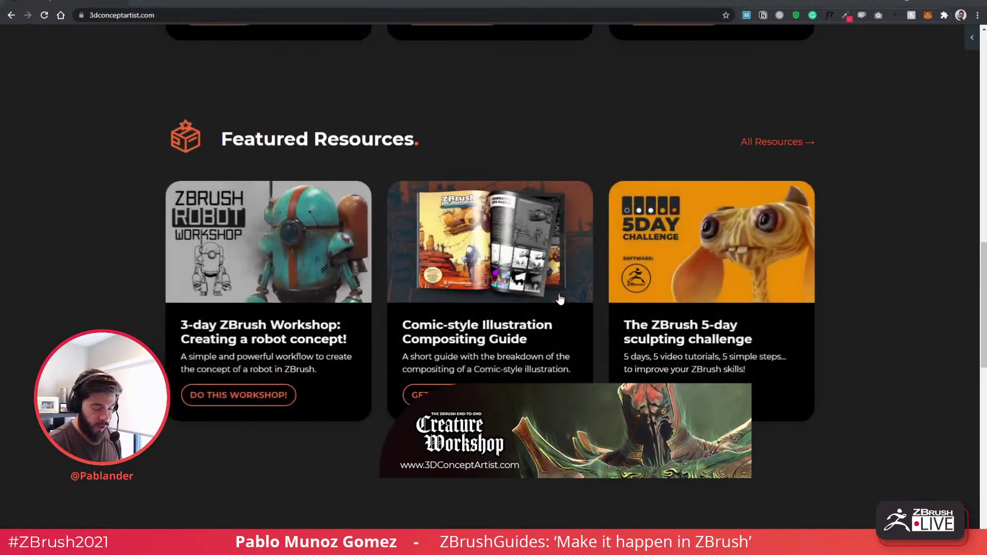
scroll(434, 292, up, 7)
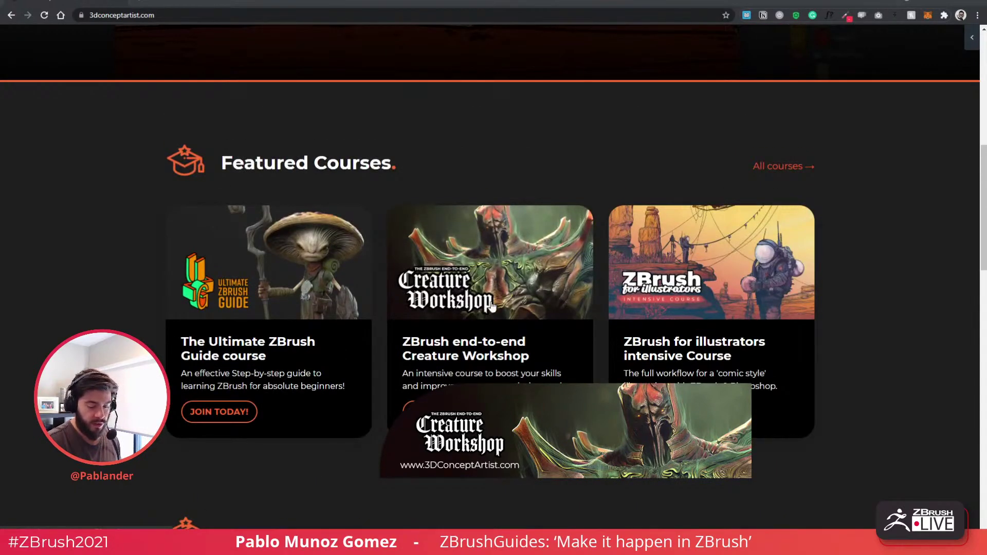
scroll(514, 278, up, 3)
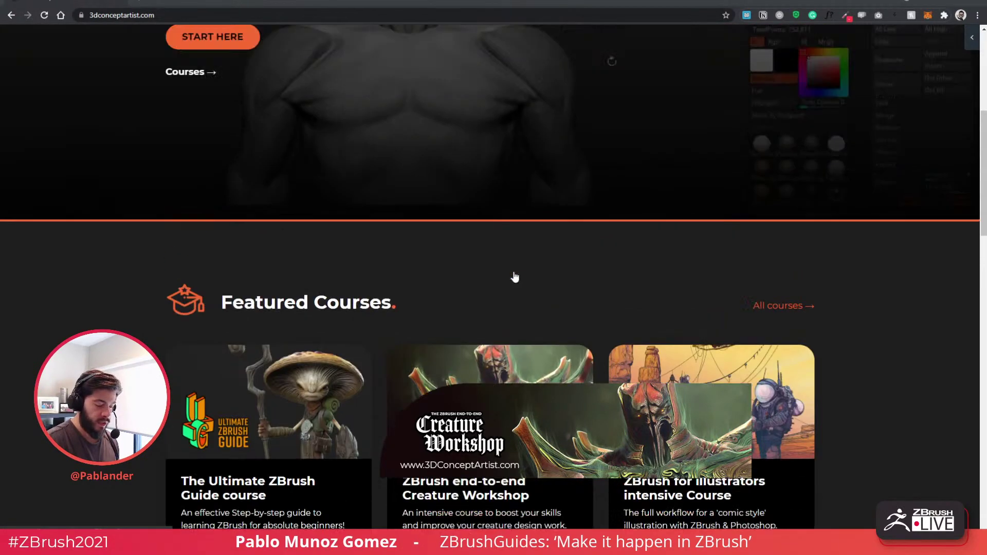
scroll(515, 277, down, 2)
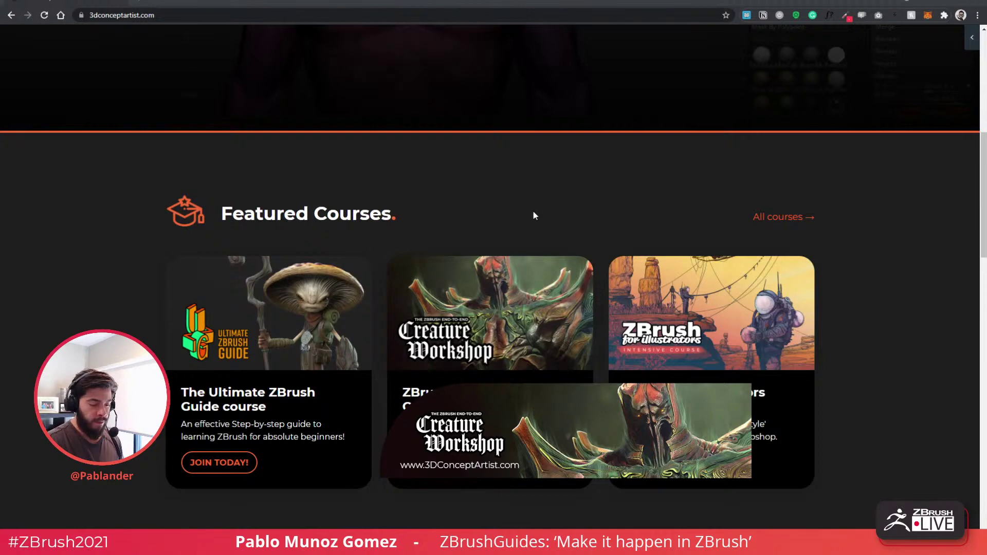
scroll(535, 212, down, 4)
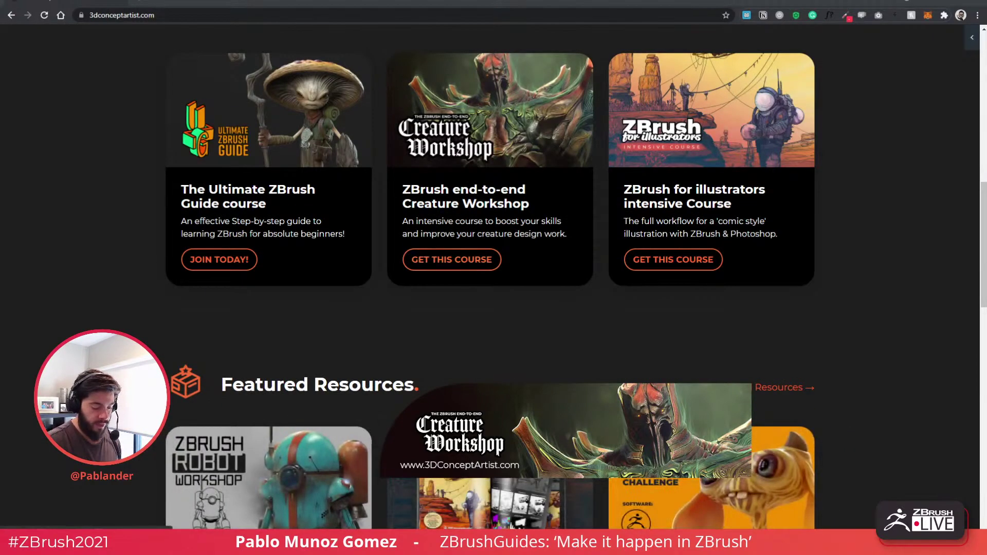
scroll(466, 273, up, 1)
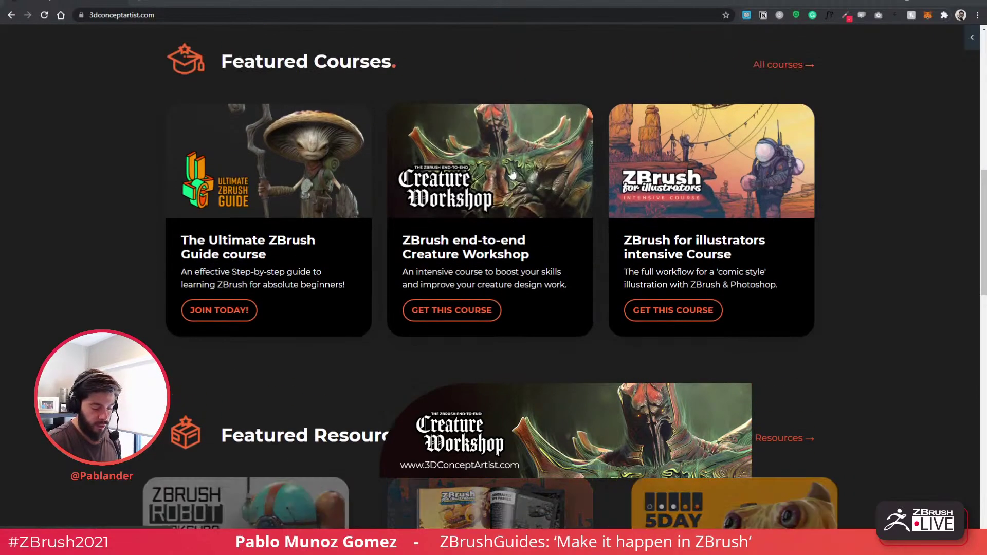
Step: Open the ZBrush end-to-end Creature Workshop course page and read through its description, testimonials and enrolment section
click(489, 191)
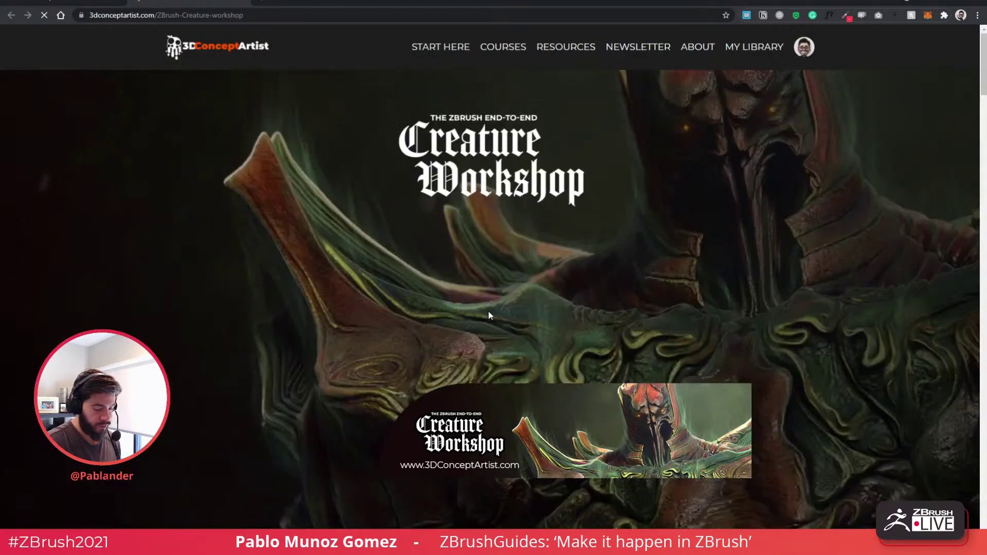
scroll(512, 297, down, 12)
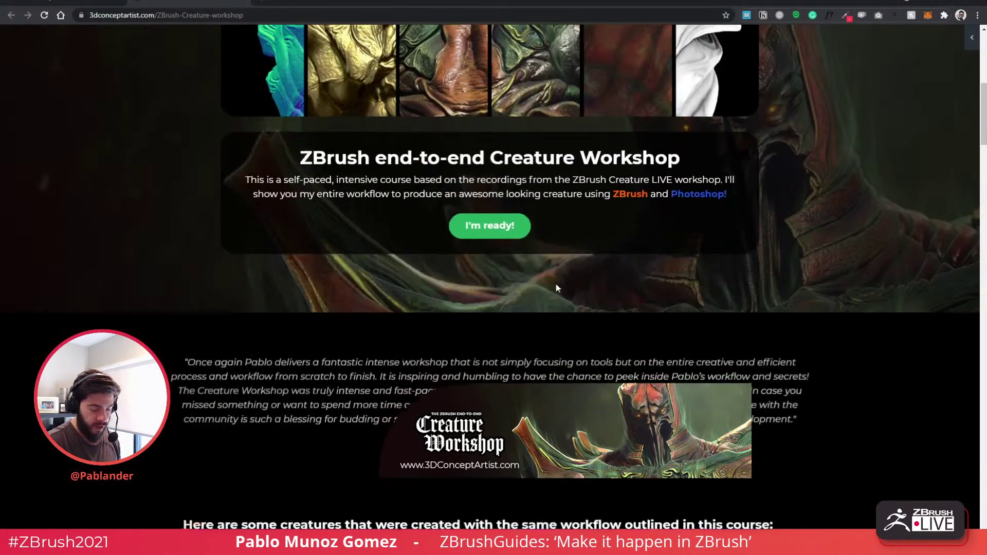
scroll(557, 268, down, 12)
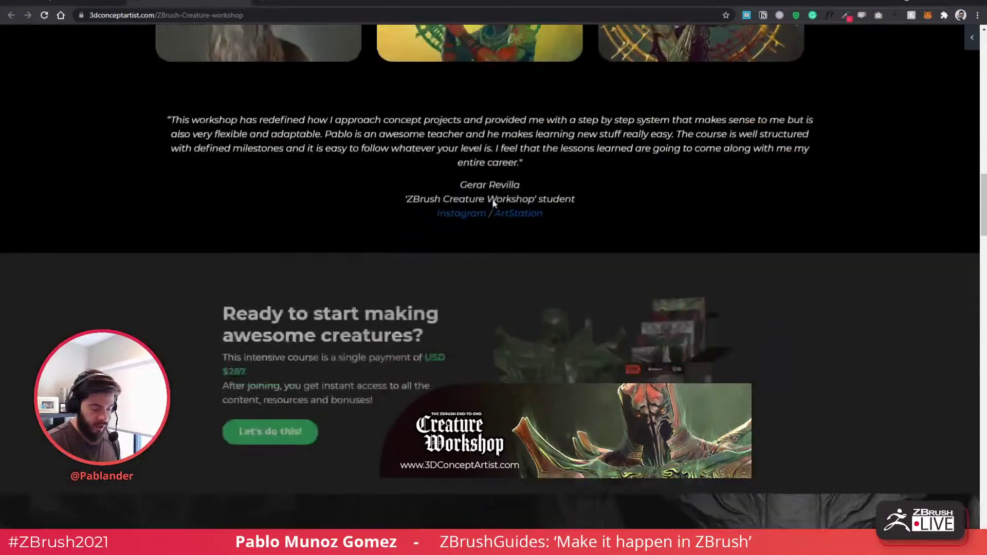
scroll(510, 235, down, 7)
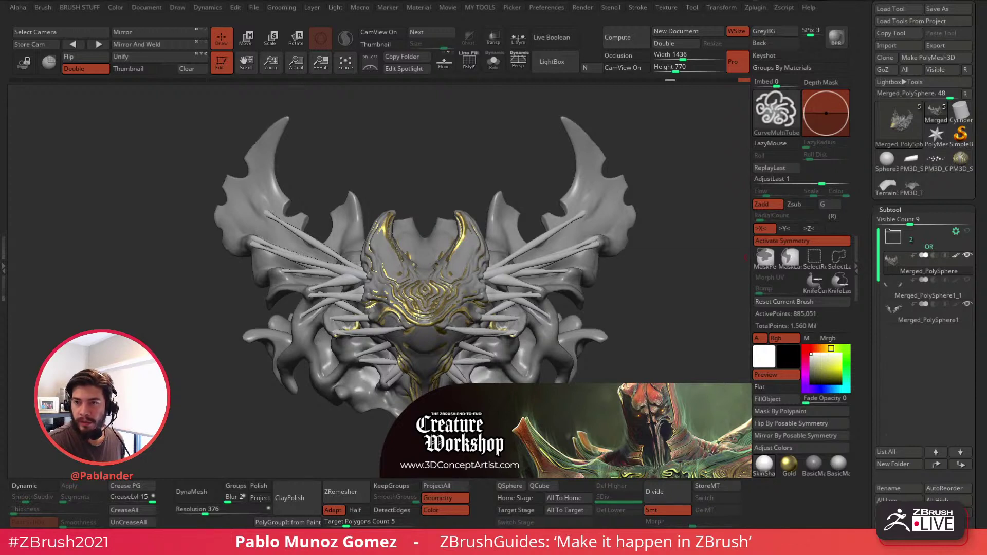
Step: View the Malacoda artwork on ArtStation in the browser, and return to ZBrush to see the dragon head from further away
key(alt+Tab)
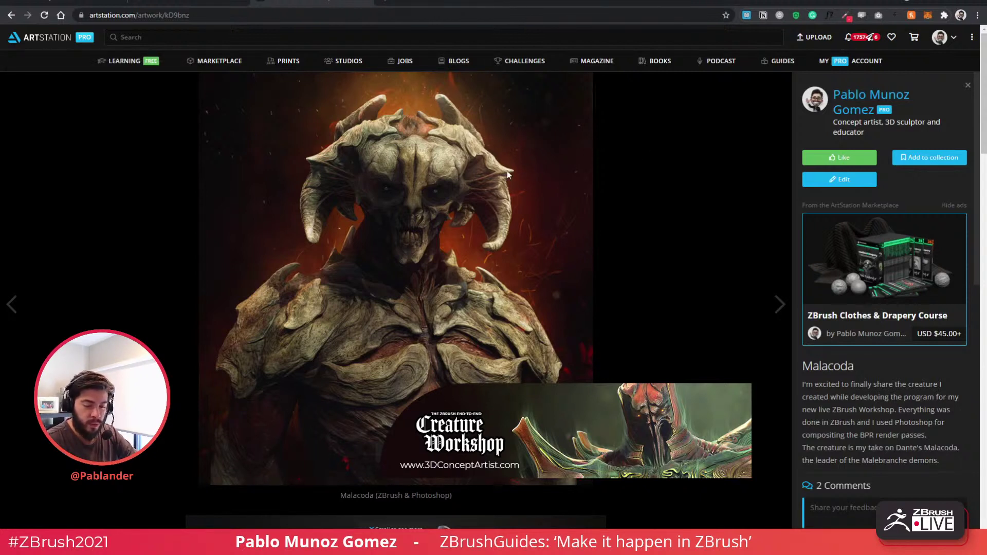
drag(438, 3, 986, 62)
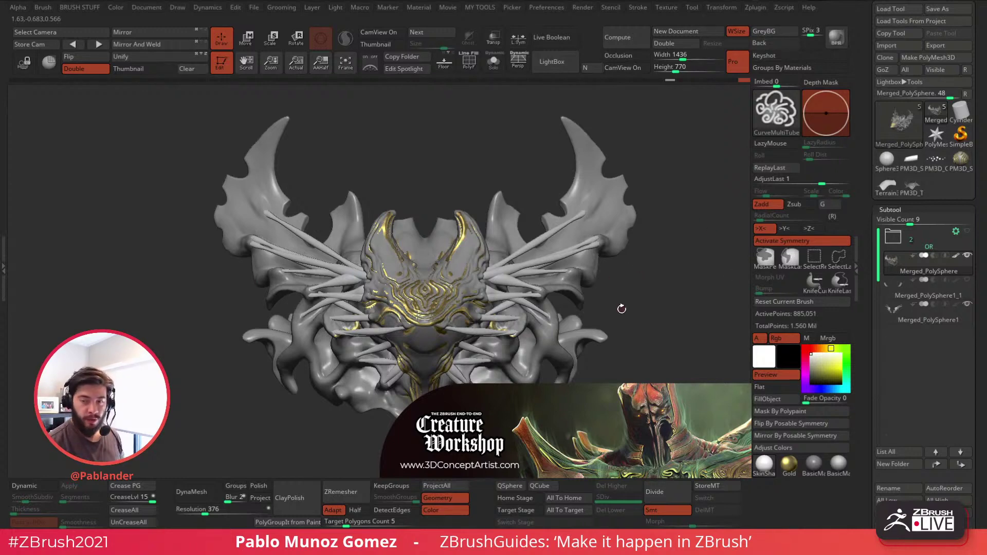
alt+drag(631, 311, 533, 272)
mouse_move(567, 242)
mouse_down()
mouse_move(577, 239)
mouse_move(564, 240)
mouse_move(576, 257)
mouse_up()
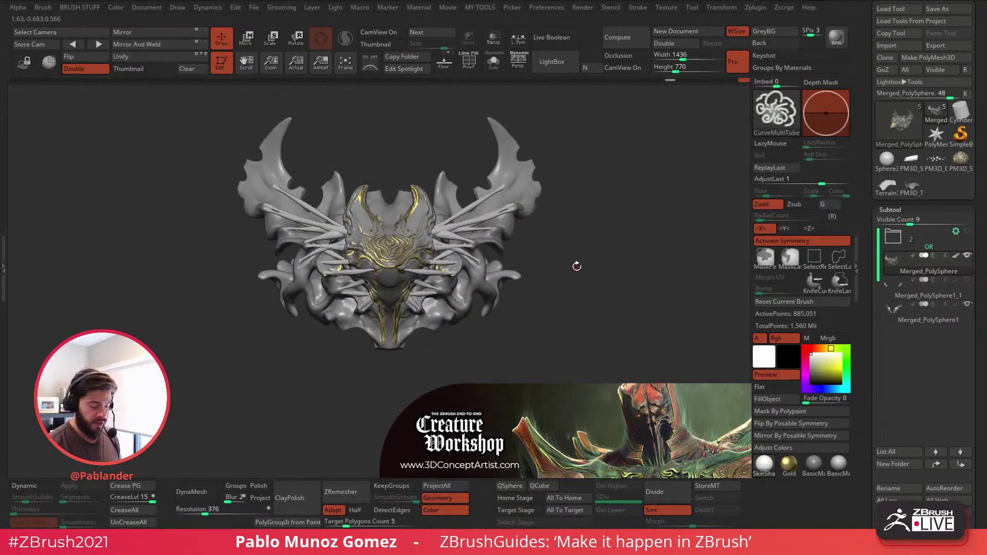